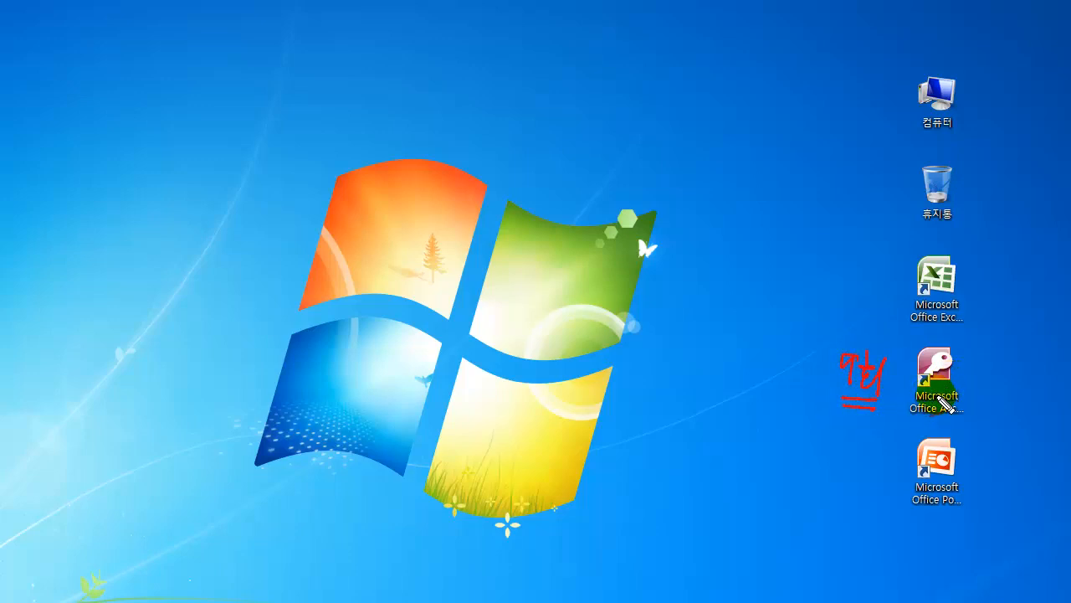
pyautogui.moveTo(896, 397)
pyautogui.mouseDown()
pyautogui.moveTo(925, 426)
pyautogui.moveTo(921, 356)
pyautogui.moveTo(915, 421)
pyautogui.mouseUp()
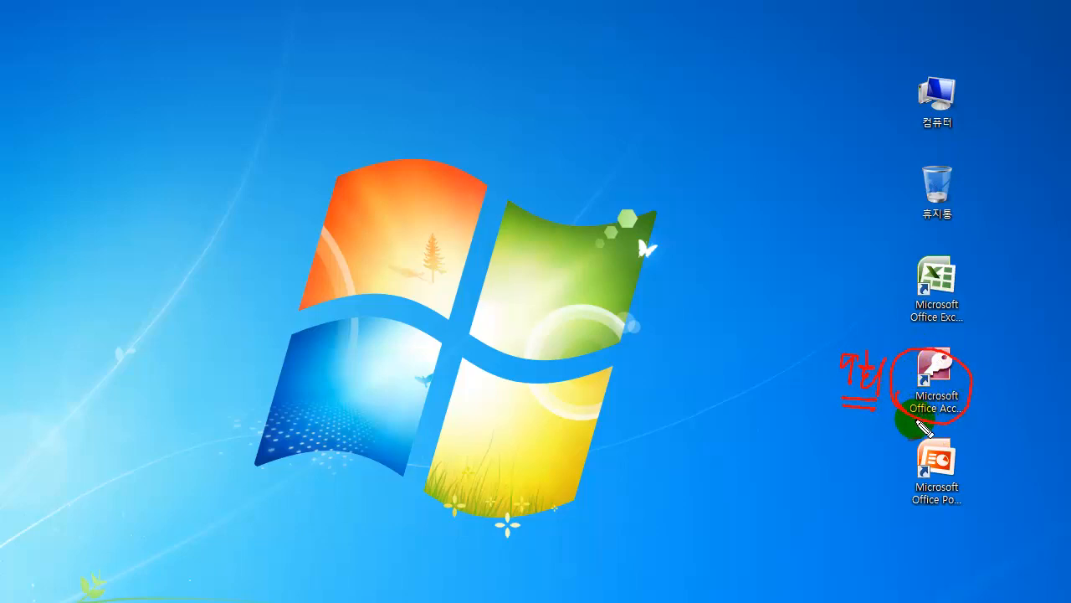
pyautogui.moveTo(805, 338); pyautogui.dragTo(834, 331)
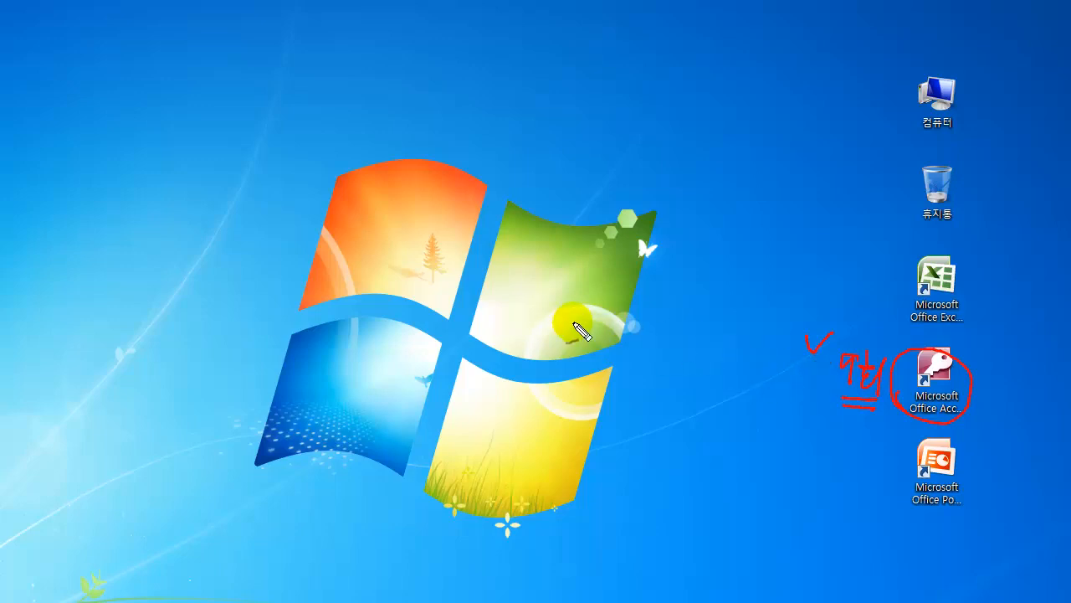
pyautogui.press('Escape')
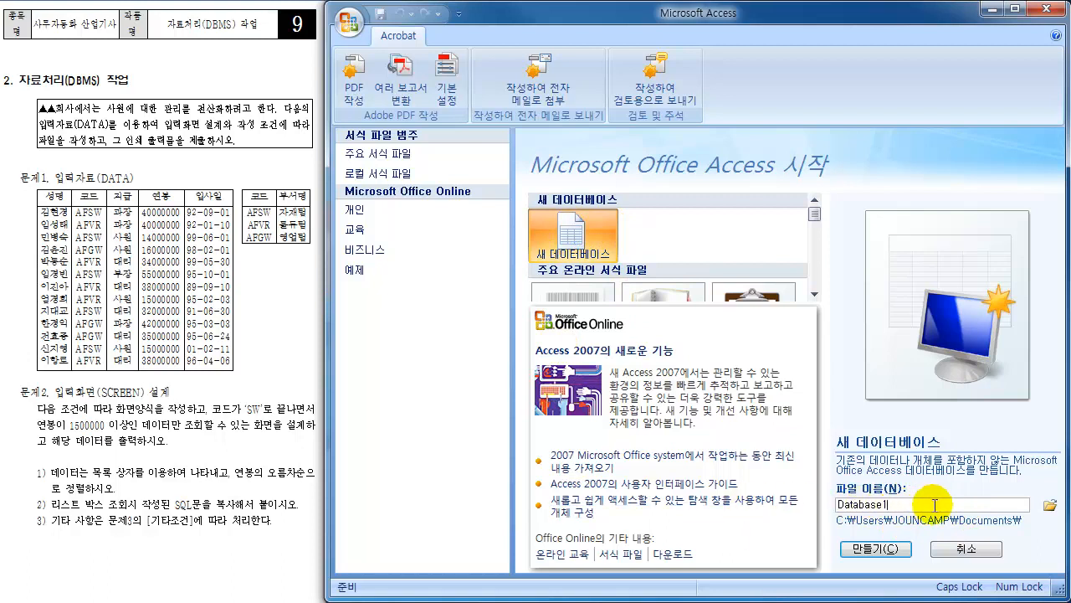
# - Name the new blank database file 09회 액세스
pyautogui.press('BackSpace')
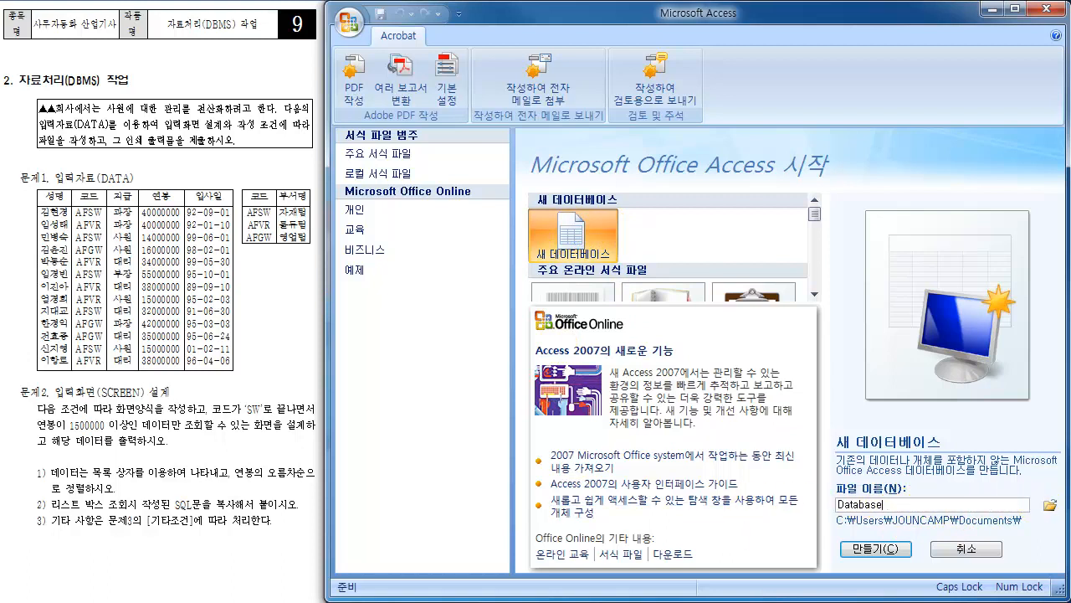
pyautogui.press('BackSpace')
pyautogui.press('BackSpace')
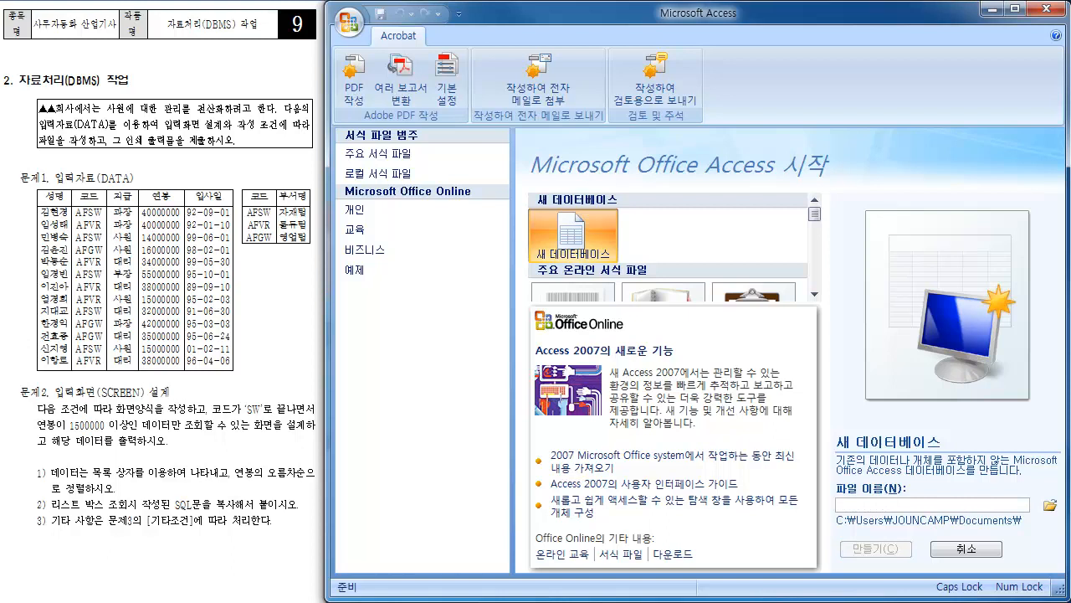
pyautogui.write('09회 액세스')
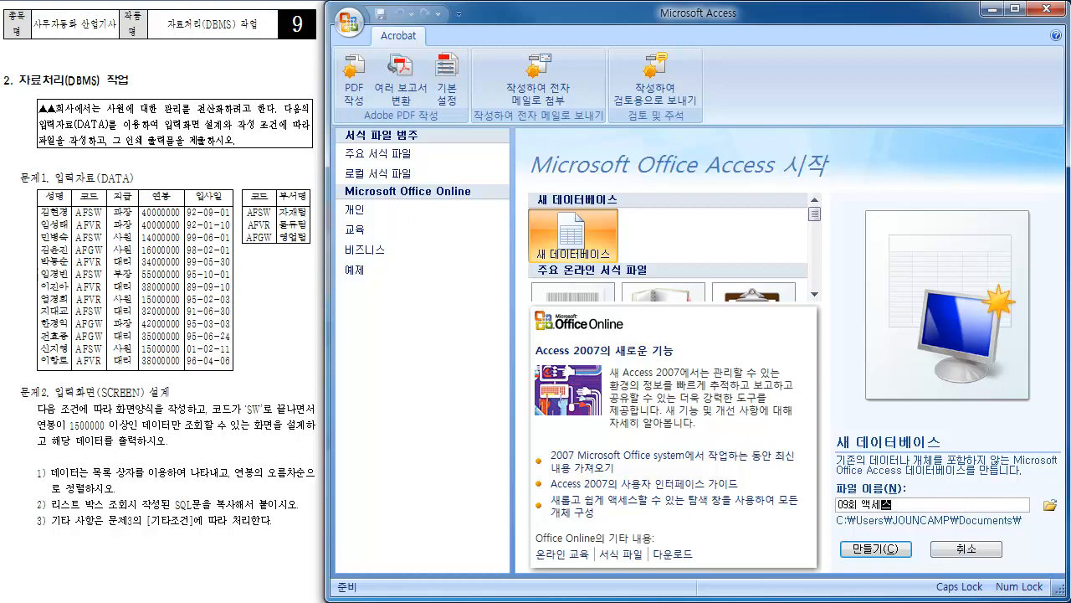
# - Choose the 기출문제 folder inside 사무자동화 실기 on drive C: as the save location and create the database
pyautogui.click(1049, 505)
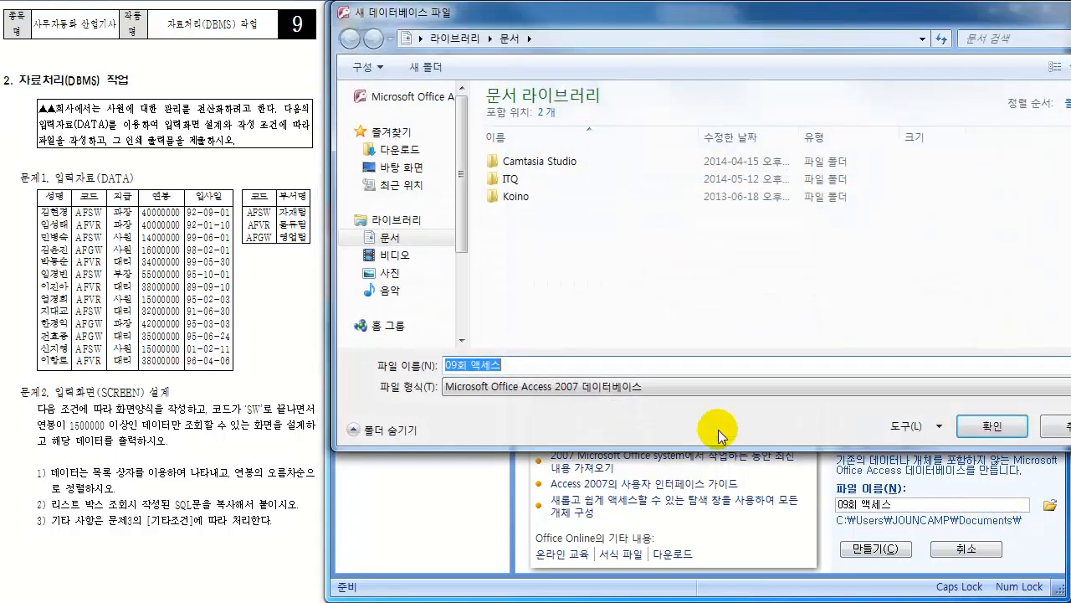
pyautogui.scroll(-2, 460, 210)
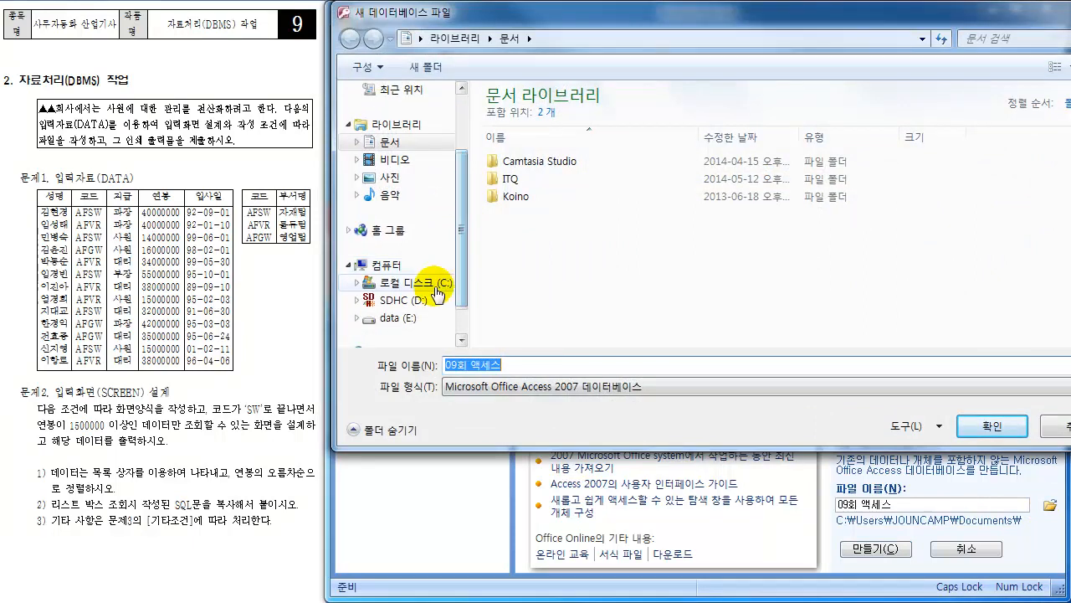
pyautogui.click(435, 291)
pyautogui.doubleClick(557, 256)
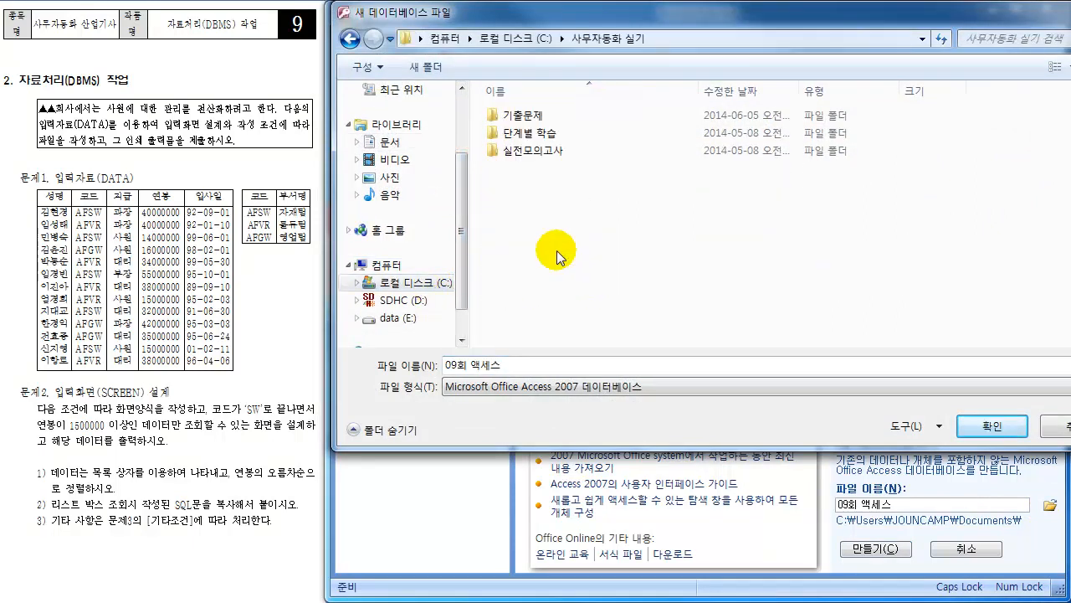
pyautogui.doubleClick(517, 115)
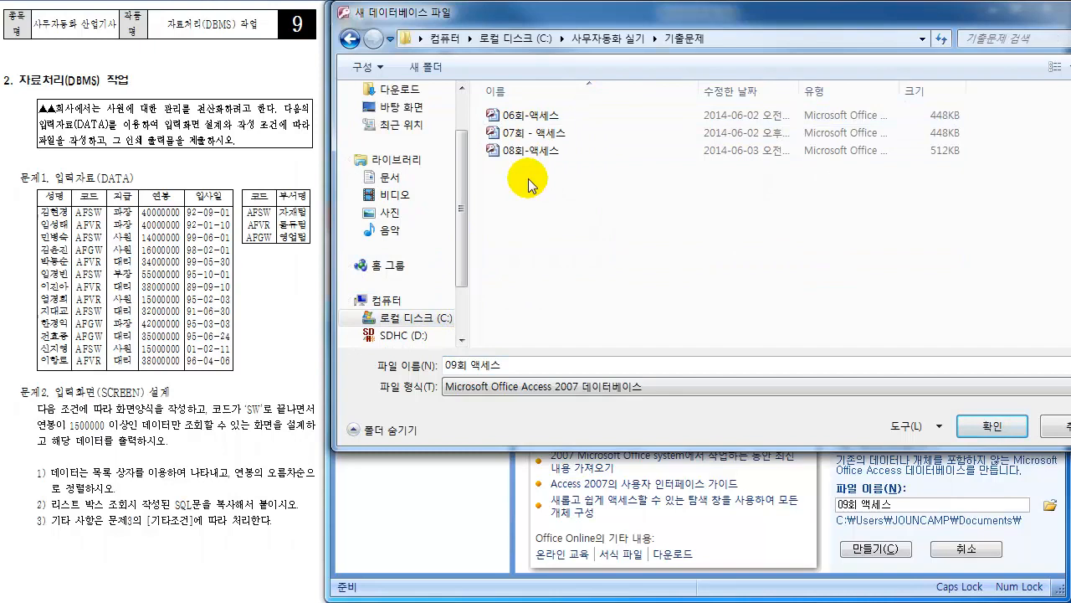
pyautogui.click(524, 366)
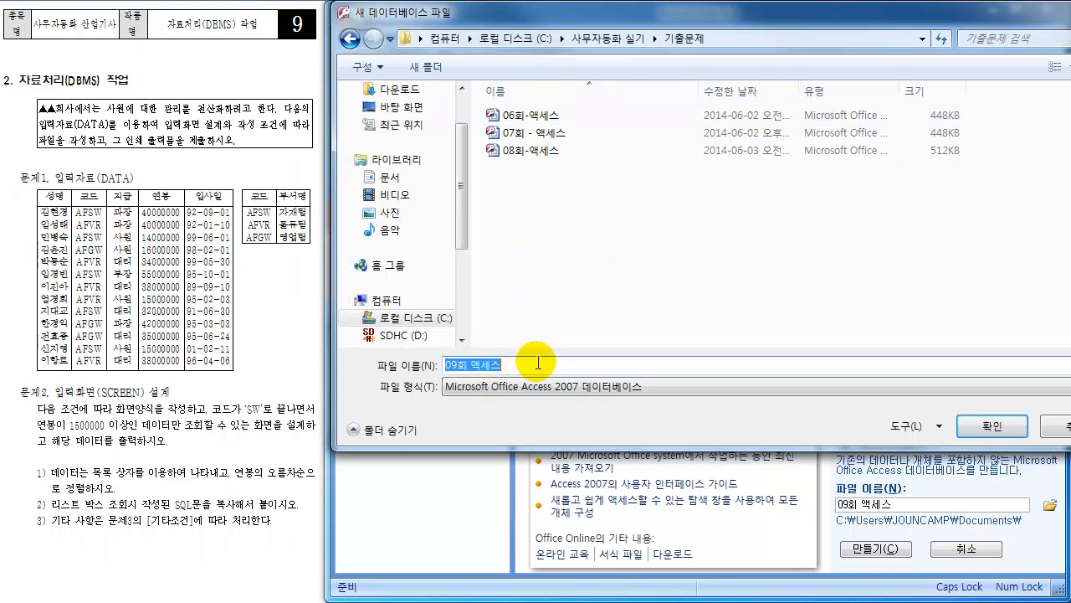
pyautogui.click(982, 425)
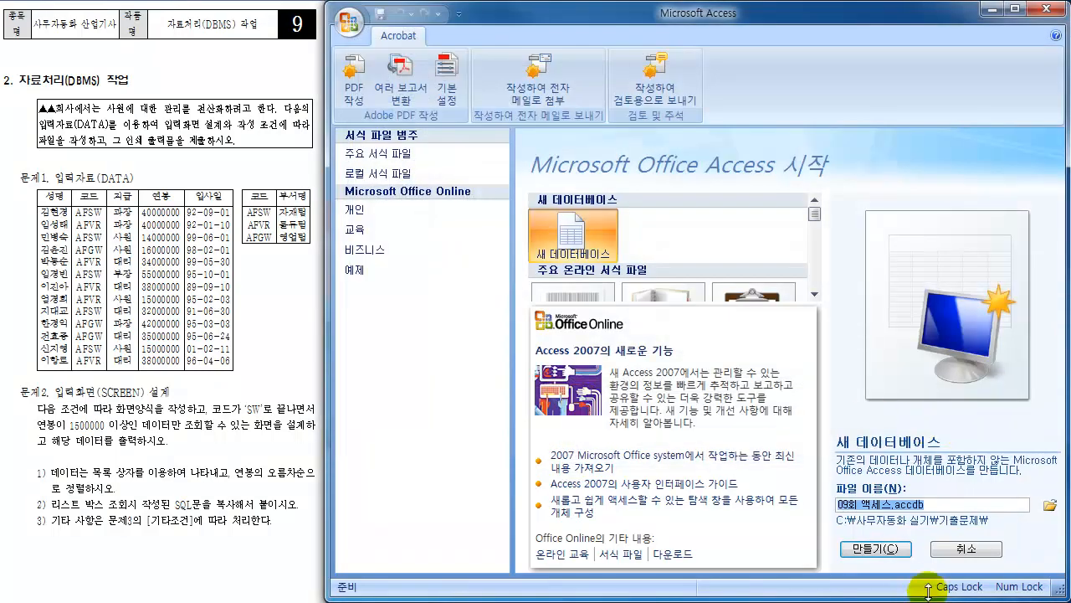
pyautogui.click(876, 548)
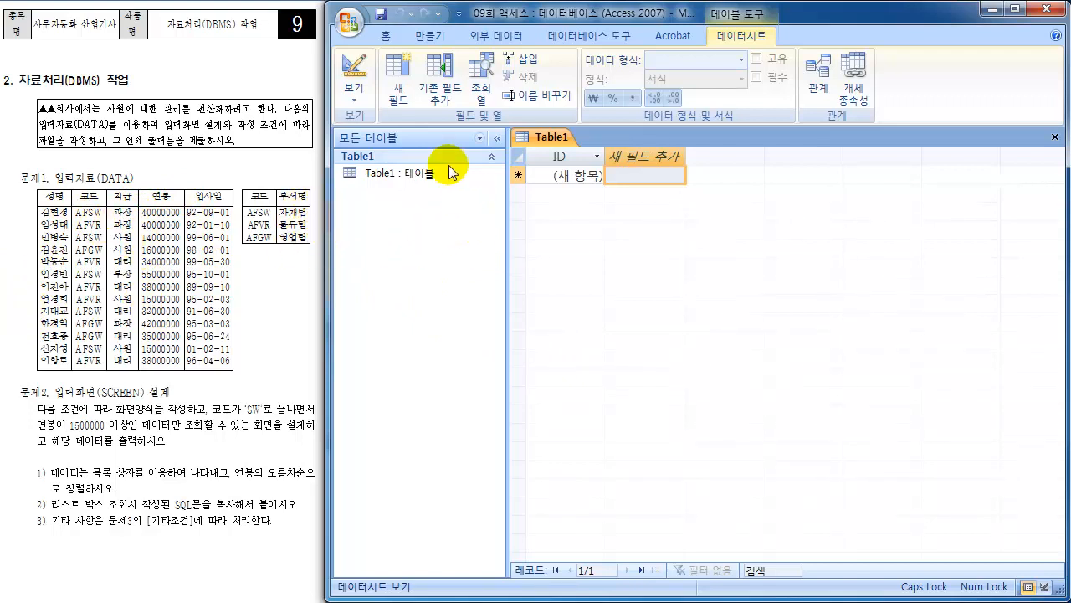
# - Save the new table as Table1 in Design view and remove the primary key from its ID field
pyautogui.click(355, 80)
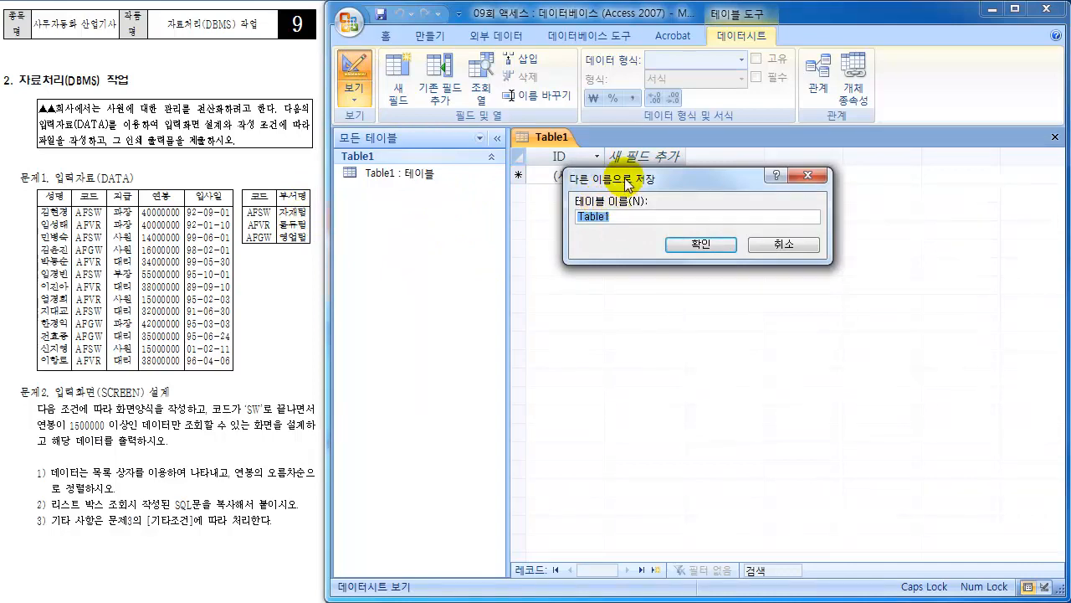
pyautogui.moveTo(624, 176); pyautogui.dragTo(497, 240)
pyautogui.click(570, 315)
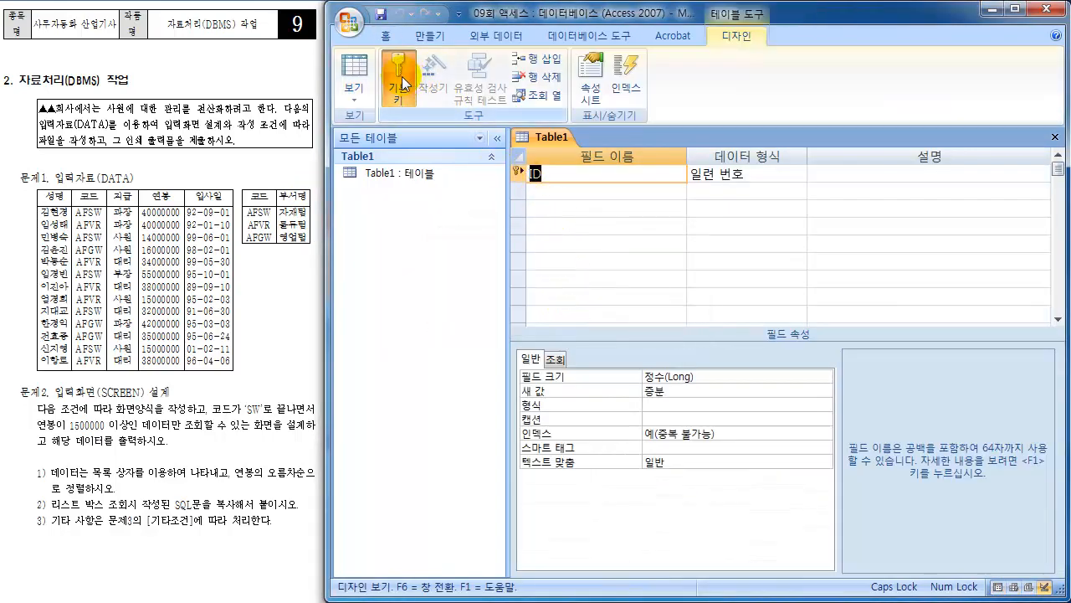
pyautogui.click(402, 84)
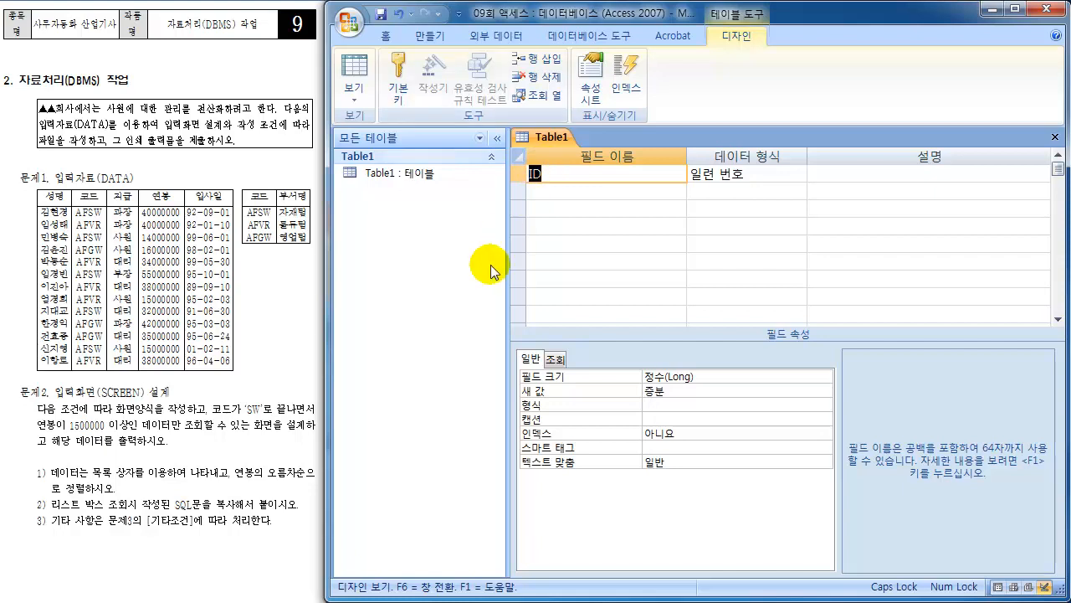
# - Rename the ID field as 성명 and add the fields 코드, 직급, 연봉 and 입사일 below it
pyautogui.write('며')
pyautogui.press('Down')
pyautogui.write('코드')
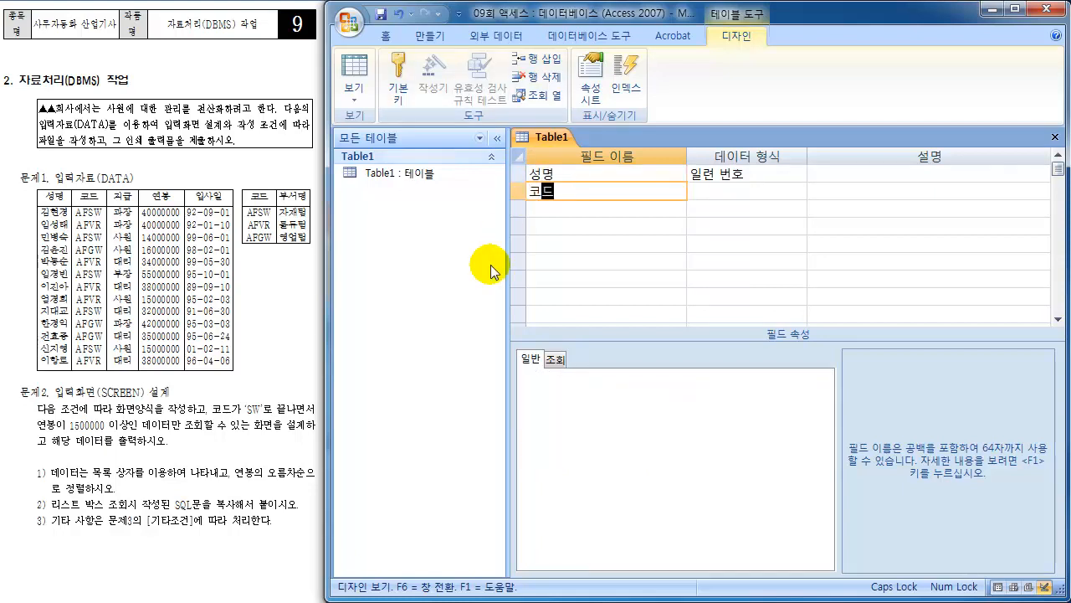
pyautogui.press('Down')
pyautogui.write('ㅈ급')
pyautogui.press('Down')
pyautogui.write('연')
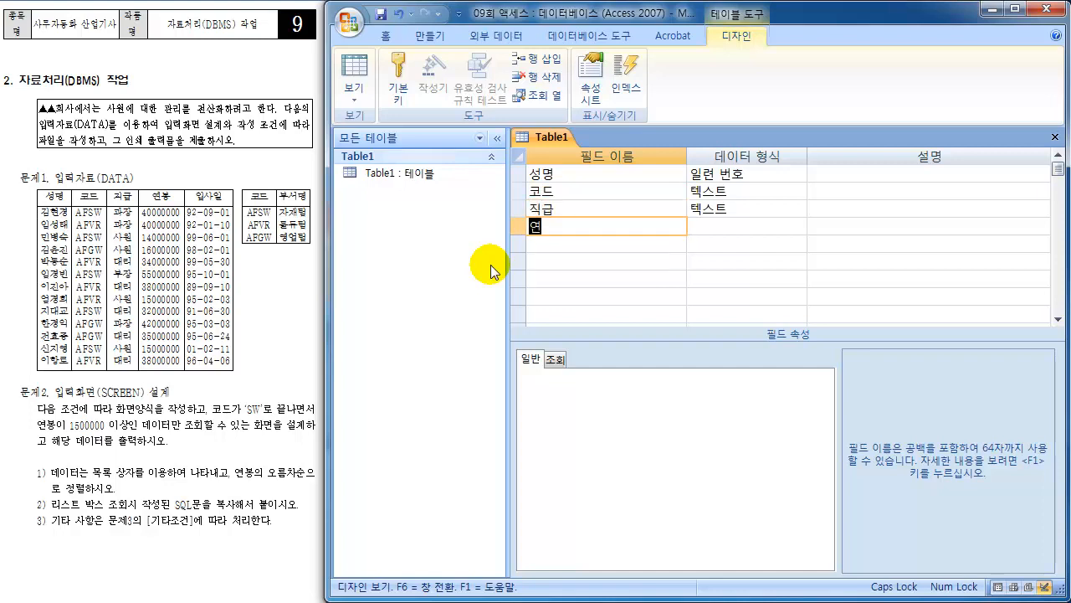
pyautogui.write('봉')
pyautogui.press('Down')
pyautogui.write('입사일')
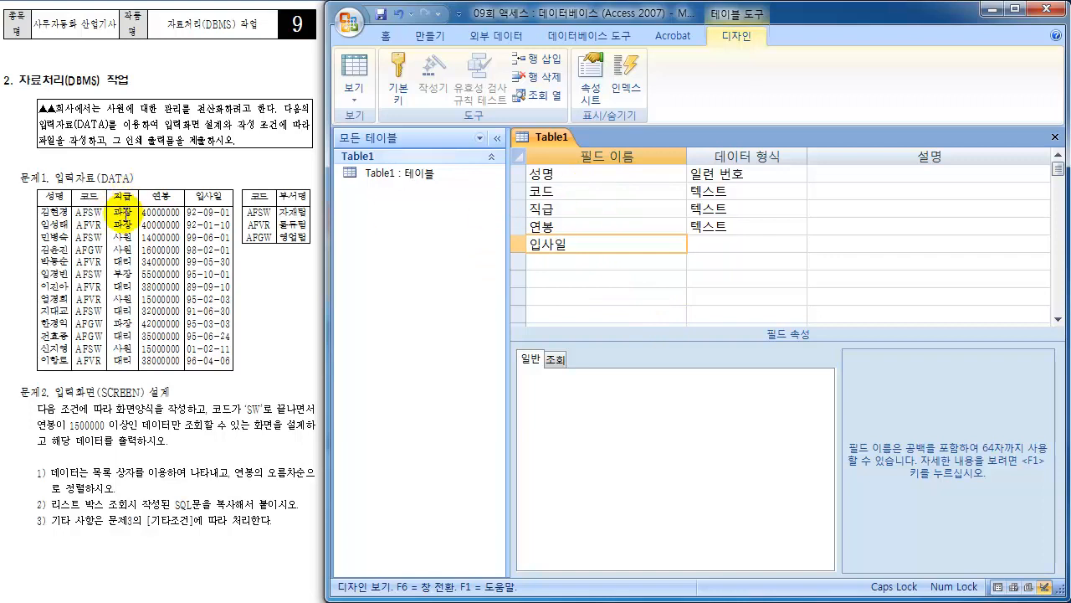
# - Set the data type of the 성명 field to 텍스트
pyautogui.click(798, 172)
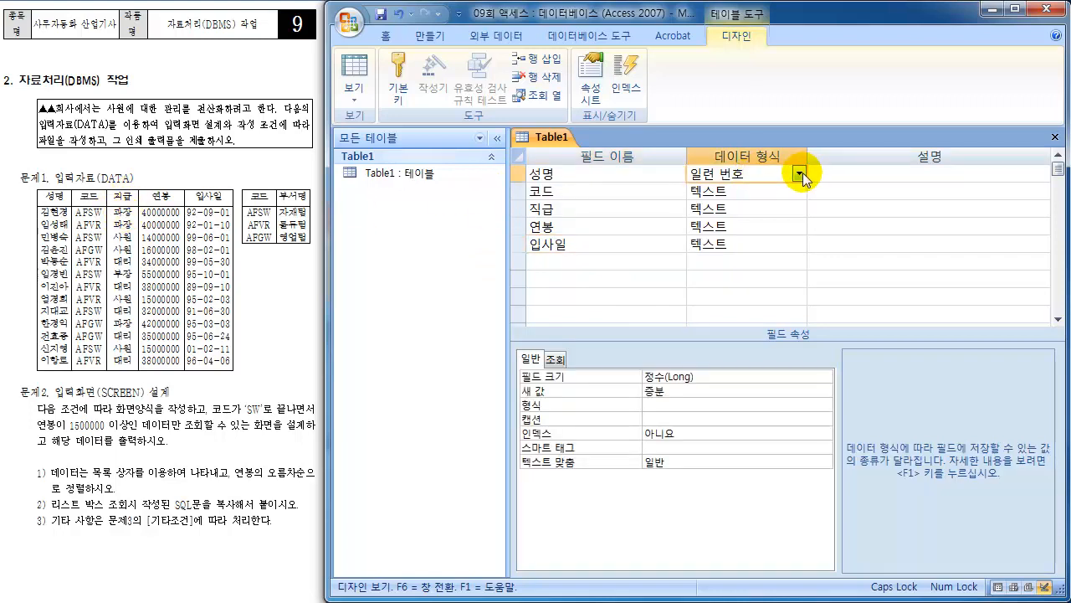
pyautogui.click(801, 173)
pyautogui.click(741, 187)
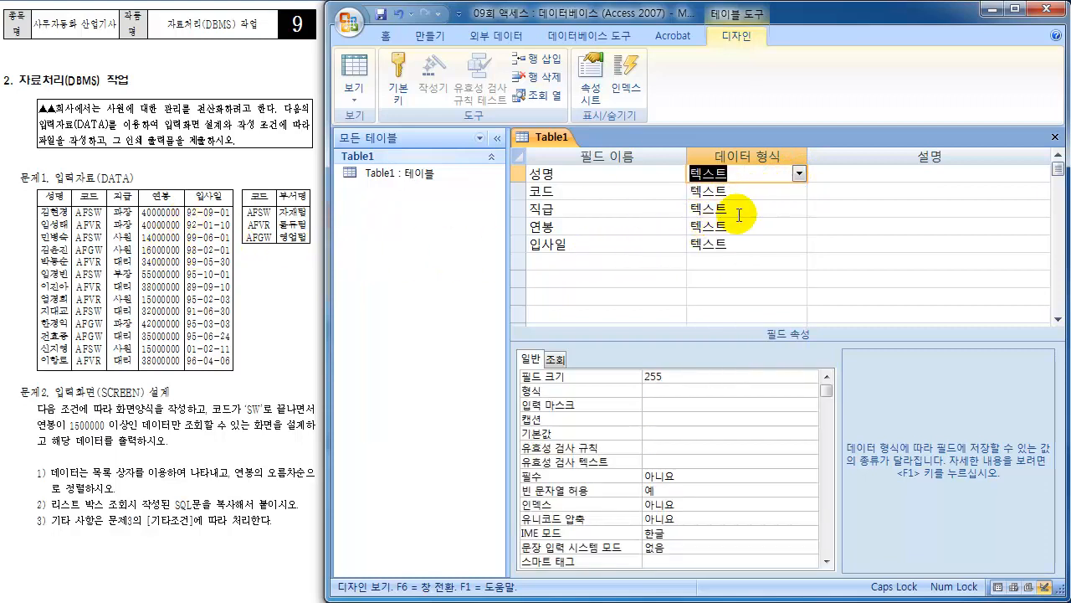
# - Set the data type of the 연봉 field to 숫자 and of the 입사일 field to 날짜/시간
pyautogui.click(764, 226)
pyautogui.click(799, 226)
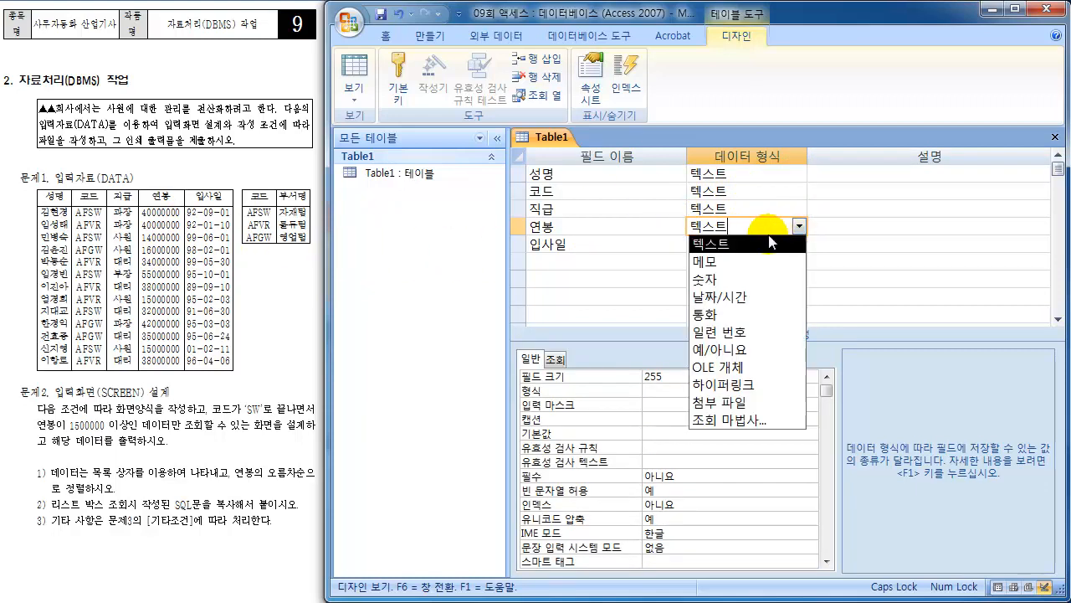
pyautogui.click(727, 275)
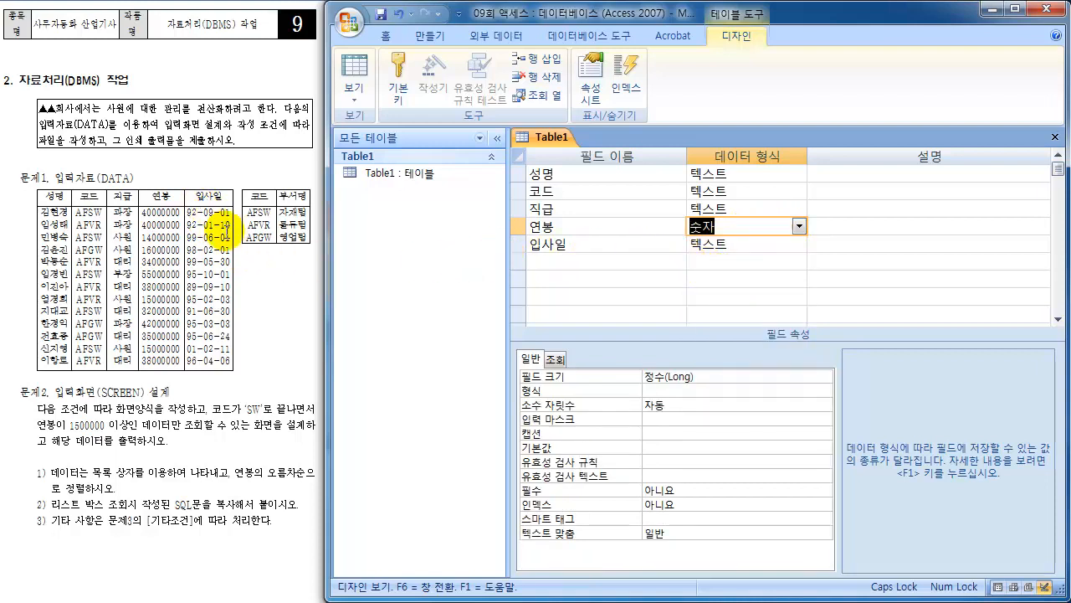
pyautogui.click(767, 242)
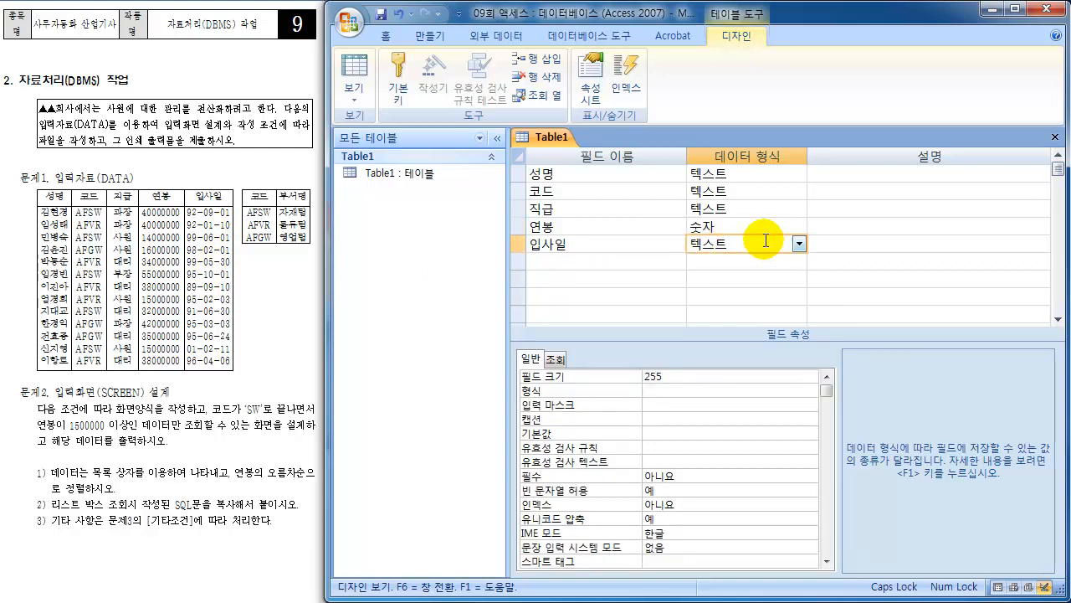
pyautogui.click(799, 243)
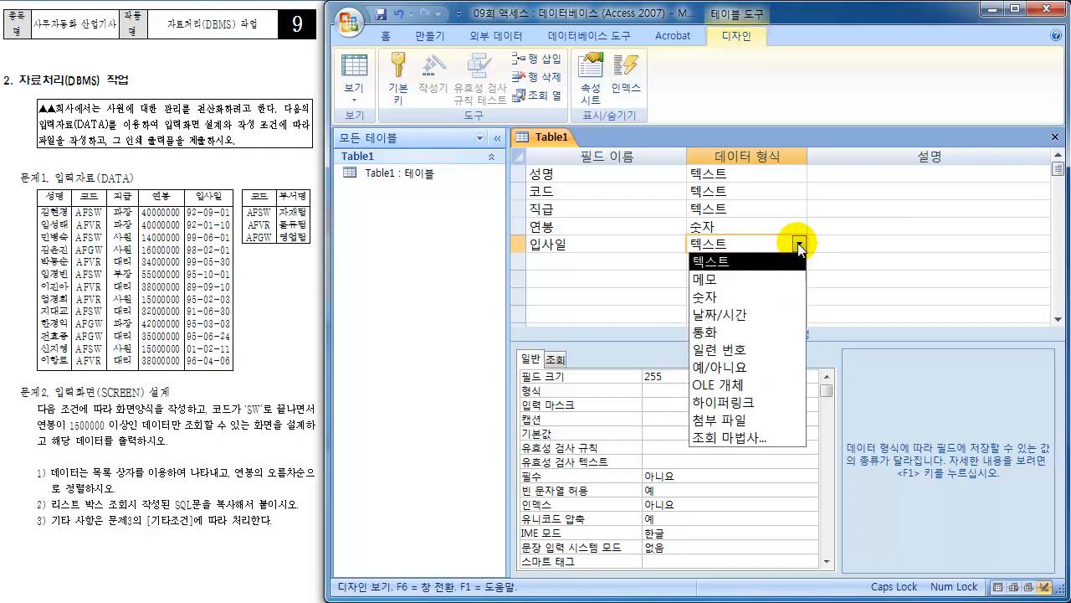
pyautogui.click(718, 315)
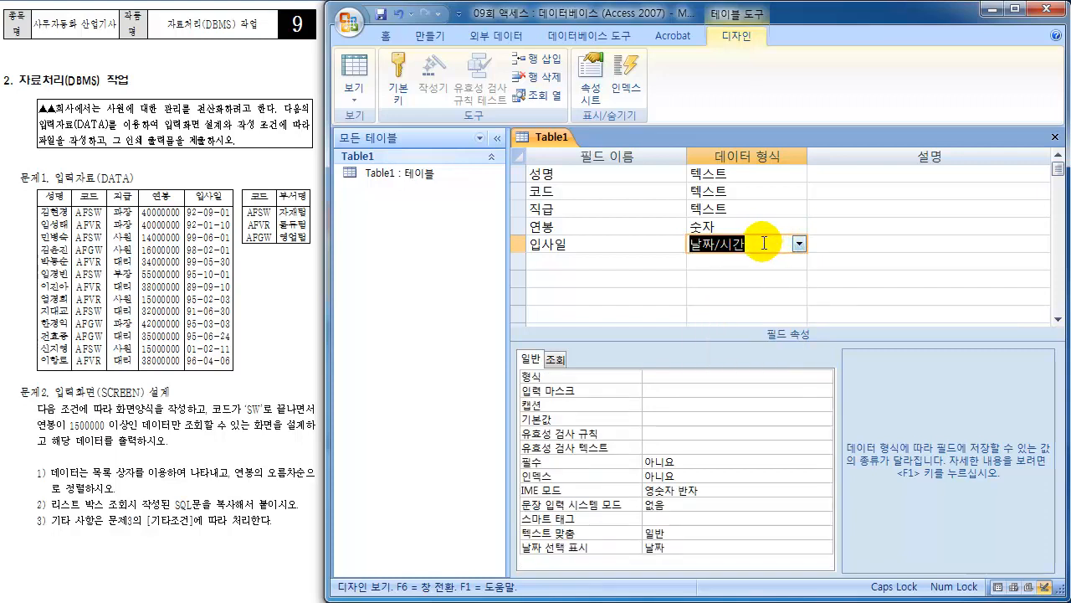
# - Set the IME mode of the 코드 field to 현재 상태 유지
pyautogui.click(630, 248)
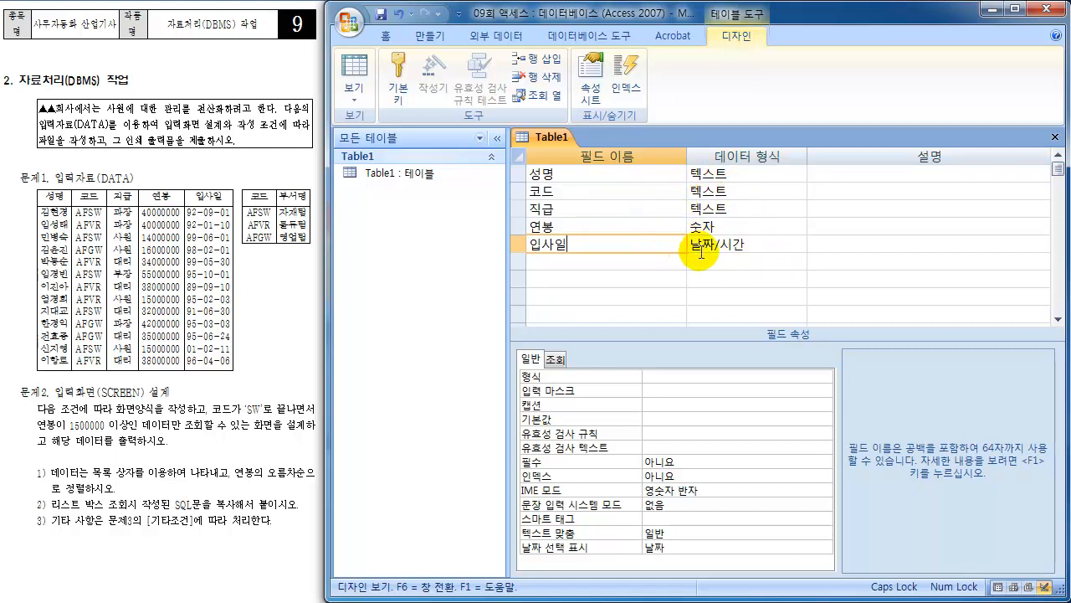
pyautogui.click(561, 192)
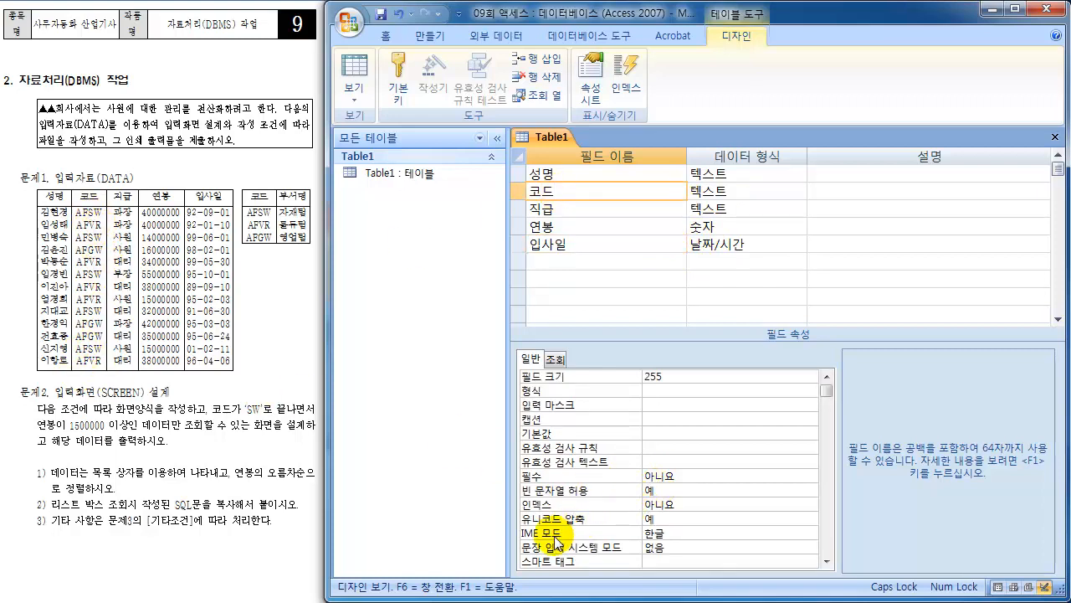
pyautogui.doubleClick(688, 536)
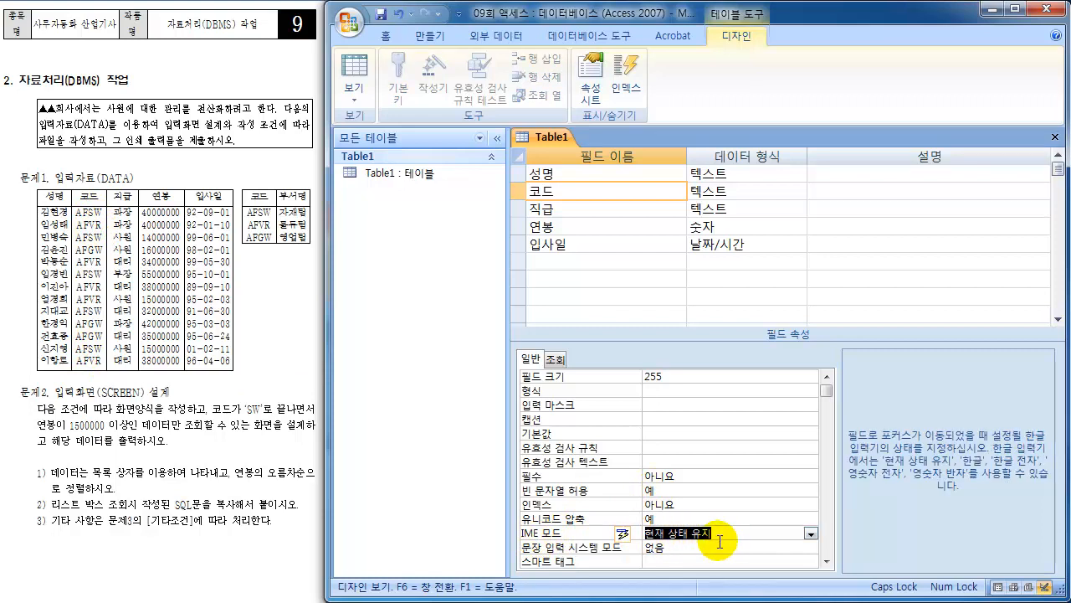
pyautogui.click(606, 245)
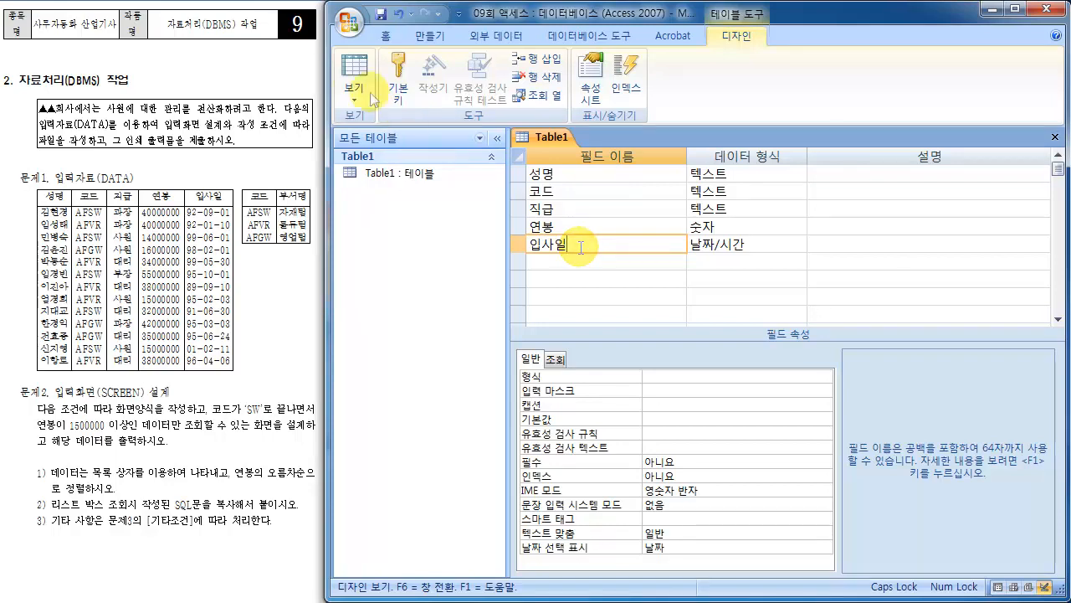
# - Save the design of Table1 and switch the table to Datasheet view
pyautogui.click(351, 71)
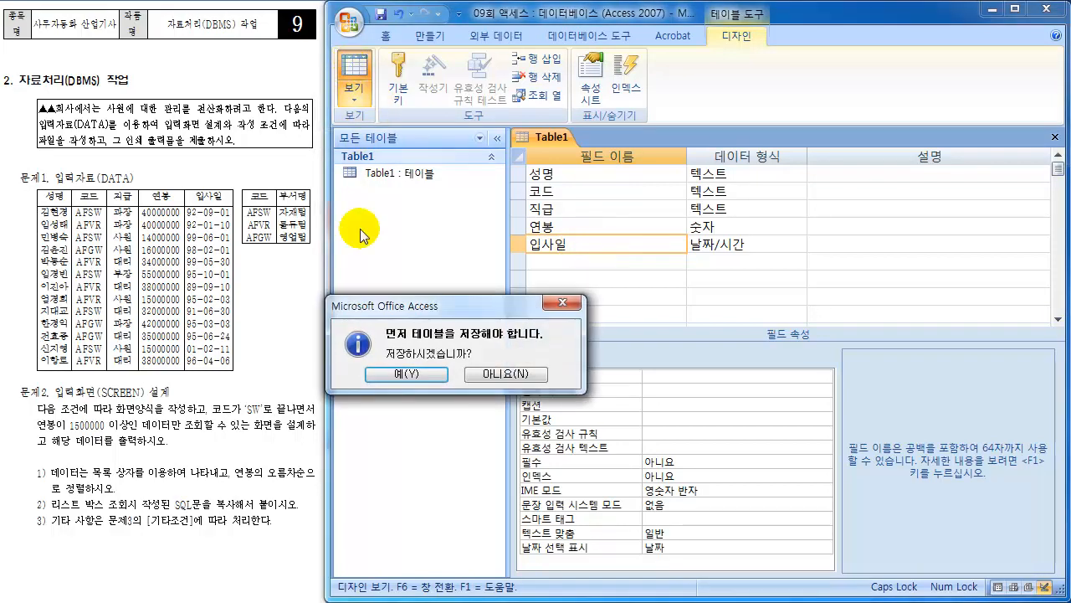
pyautogui.moveTo(425, 298); pyautogui.dragTo(457, 266)
pyautogui.click(427, 335)
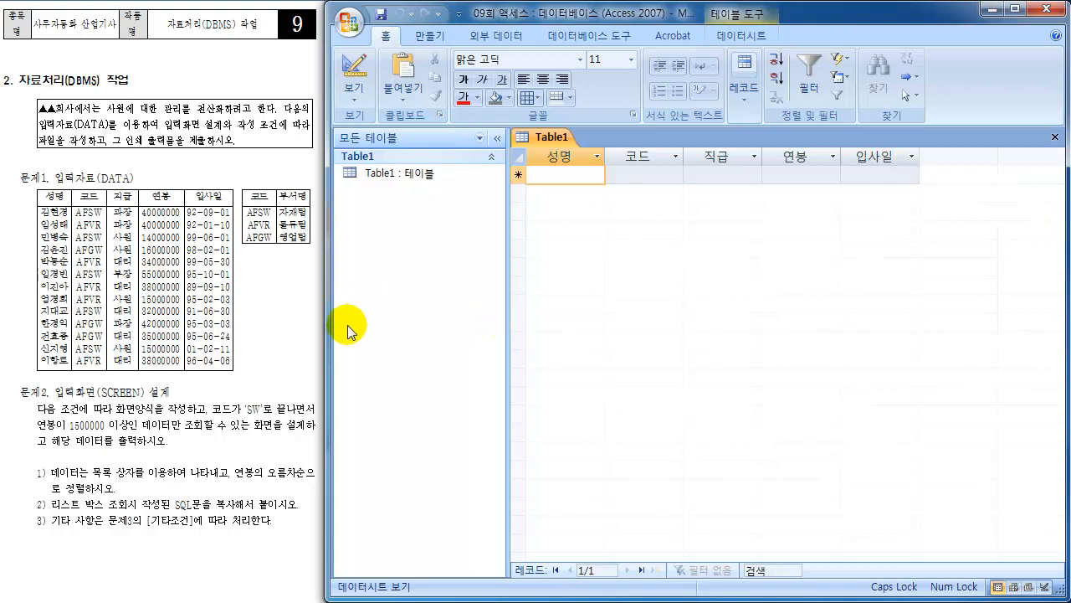
# - Enter the 성명 values of the first four employees from the exam sheet as records 1 to 4 of Table1
pyautogui.write('김혀')
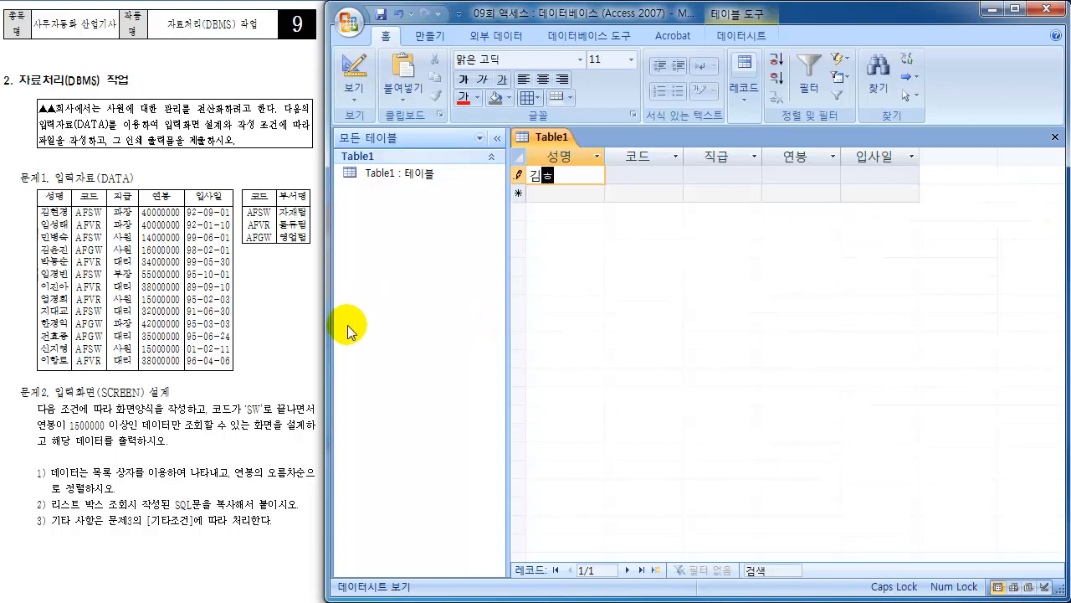
pyautogui.write('경')
pyautogui.press('Down')
pyautogui.write('임')
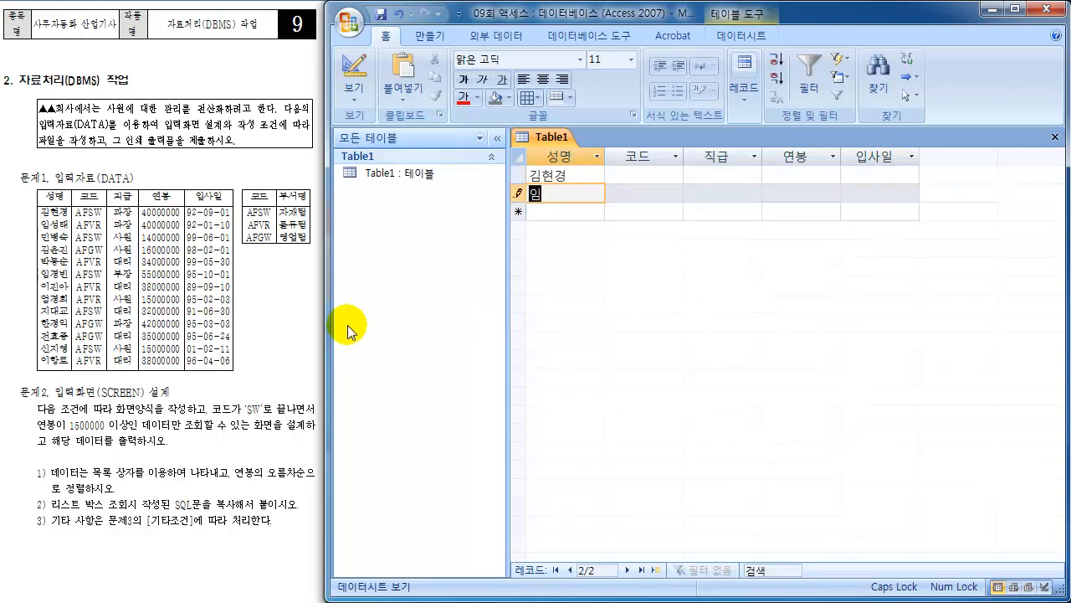
pyautogui.write('성태')
pyautogui.press('Down')
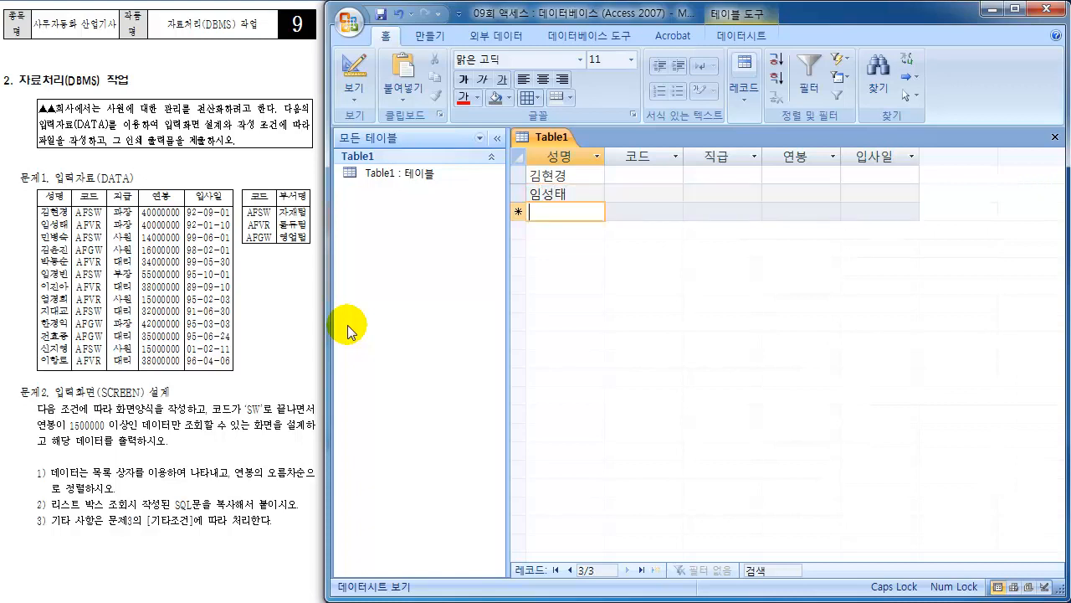
pyautogui.write('민ㅂ병숙')
pyautogui.press('Down')
pyautogui.write('김ㅇ')
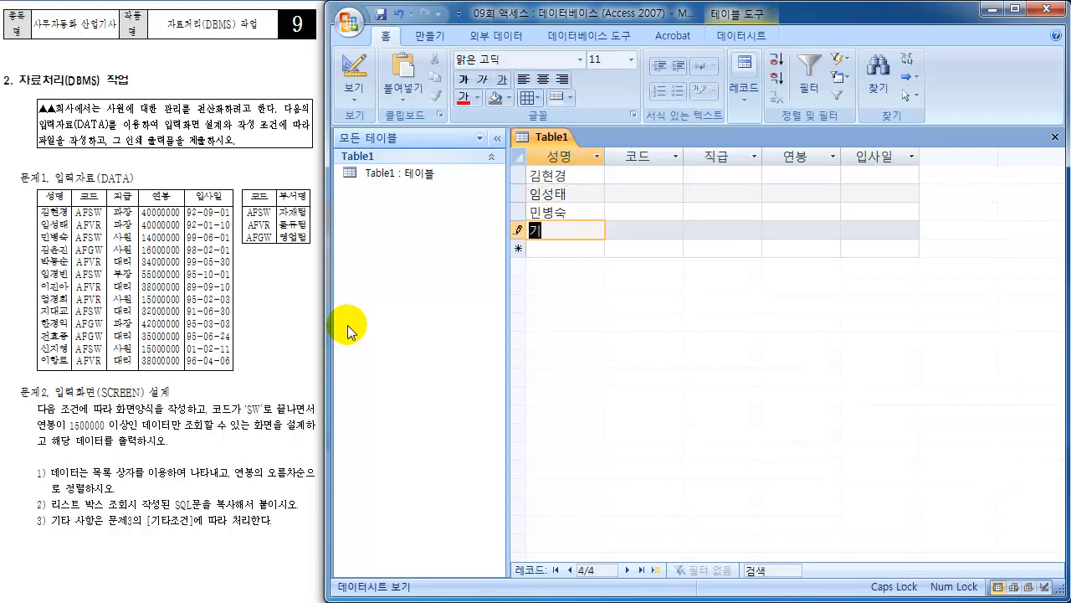
pyautogui.write('윤진')
pyautogui.press('Down')
# - Enter the 성명 values of the fifth to eighth employees from the exam sheet as records 5 to 8
pyautogui.write('박동수')
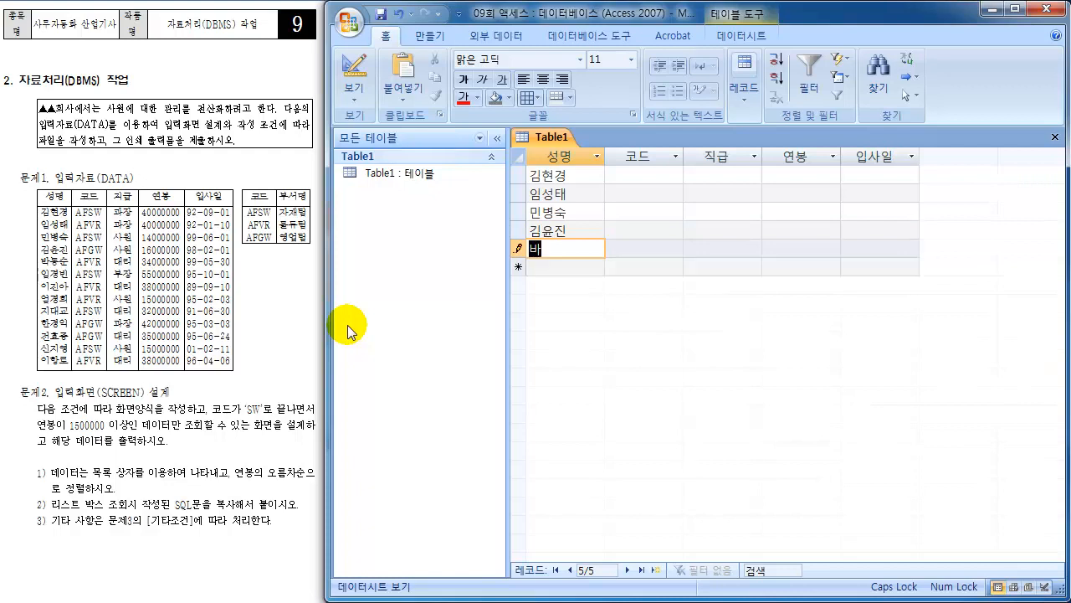
pyautogui.write('ㄴ')
pyautogui.press('Down')
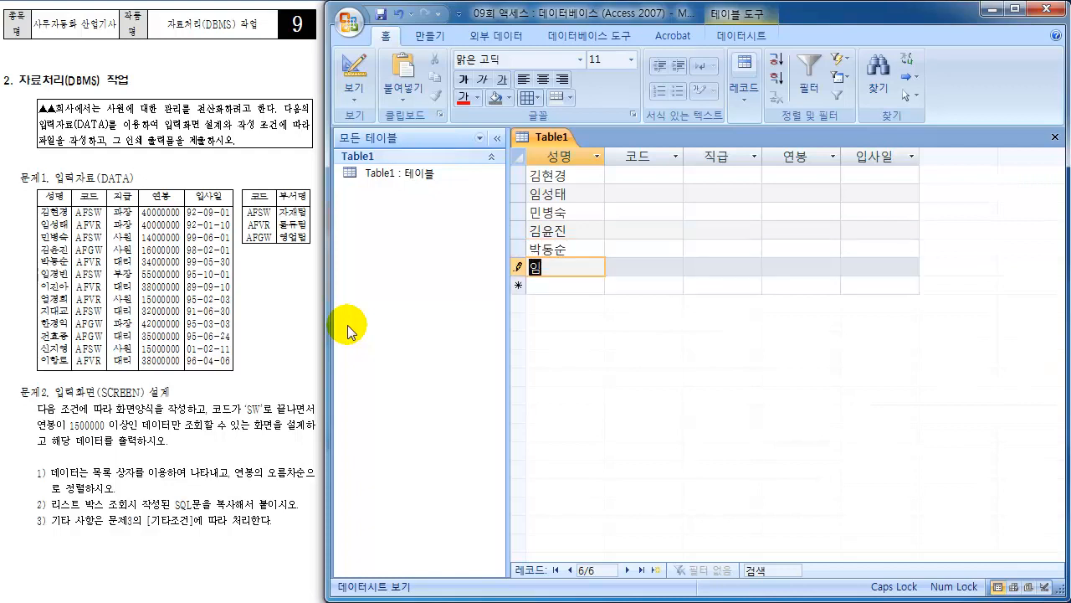
pyautogui.write('임경빈')
pyautogui.press('Down')
pyautogui.write('이진아')
pyautogui.press('Down')
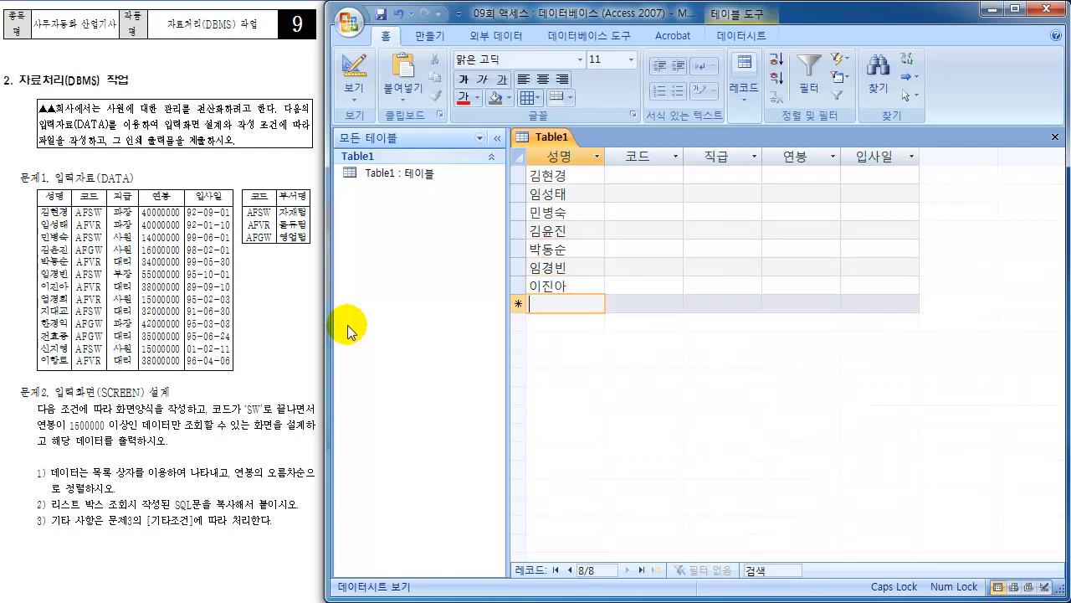
pyautogui.write('엄경흐ㅣ')
pyautogui.press('Down')
# - Enter the 성명 values of the last five employees from the exam sheet as records 9 to 13
pyautogui.write('지대교')
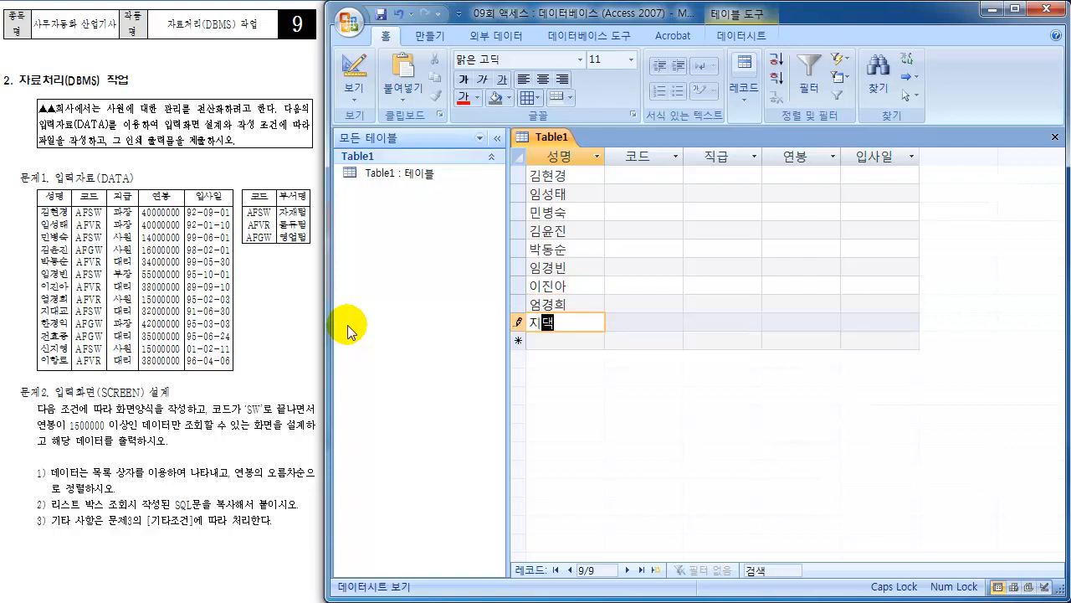
pyautogui.press('Down')
pyautogui.write('한ㄱㅕㅇ익')
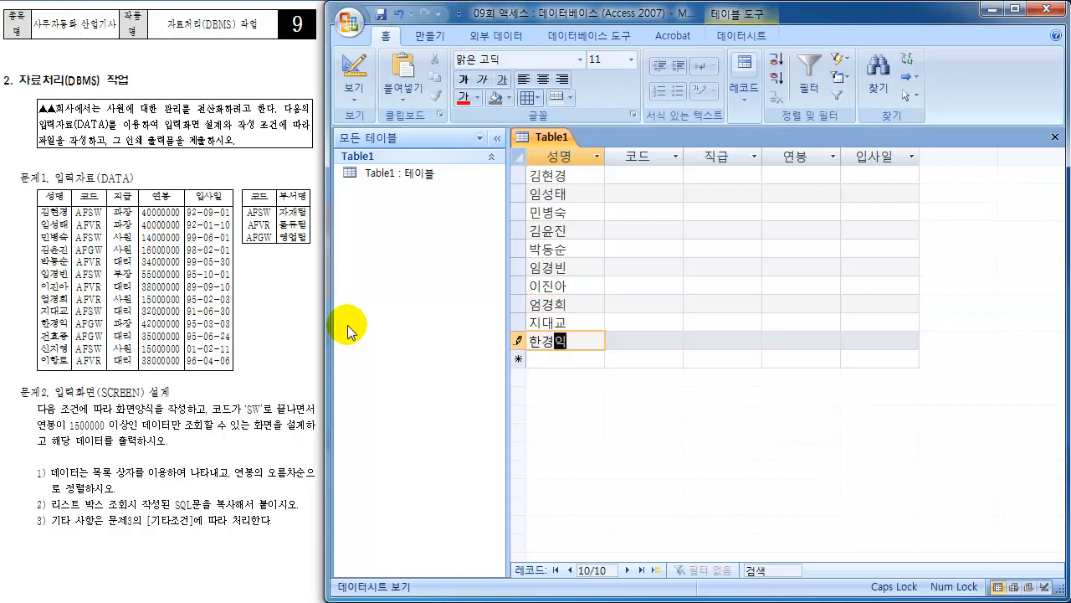
pyautogui.press('Down')
pyautogui.write('전호종')
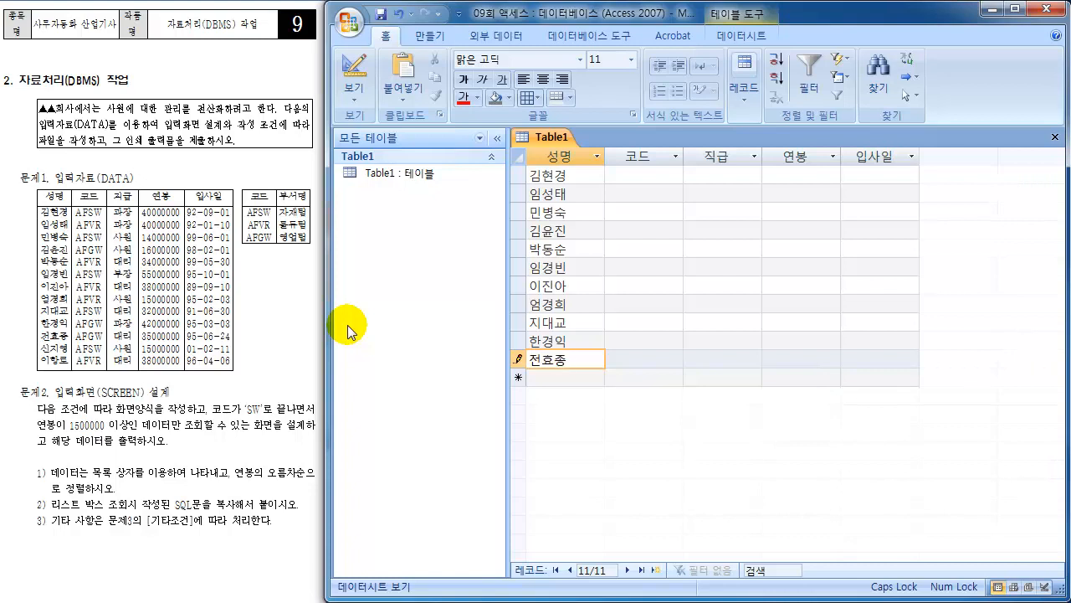
pyautogui.press('Down')
pyautogui.write('신지영')
pyautogui.press('Down')
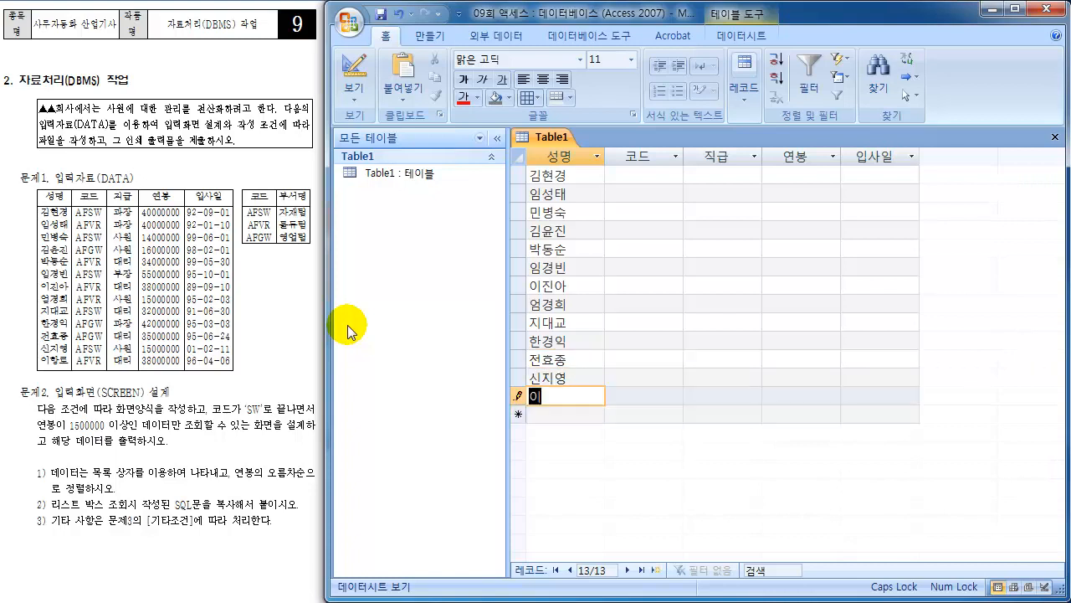
pyautogui.write('이항로')
pyautogui.press('Down')
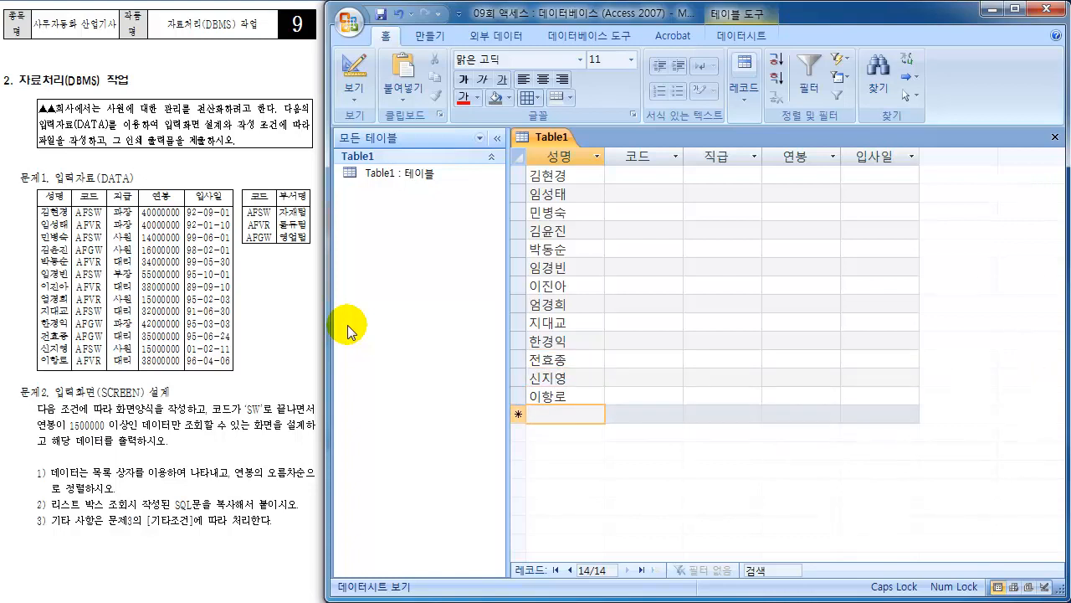
# - Fill the 코드 field of records 1 to 4 with AFSW, AFVR, AFSW and AFGW
pyautogui.click(643, 175)
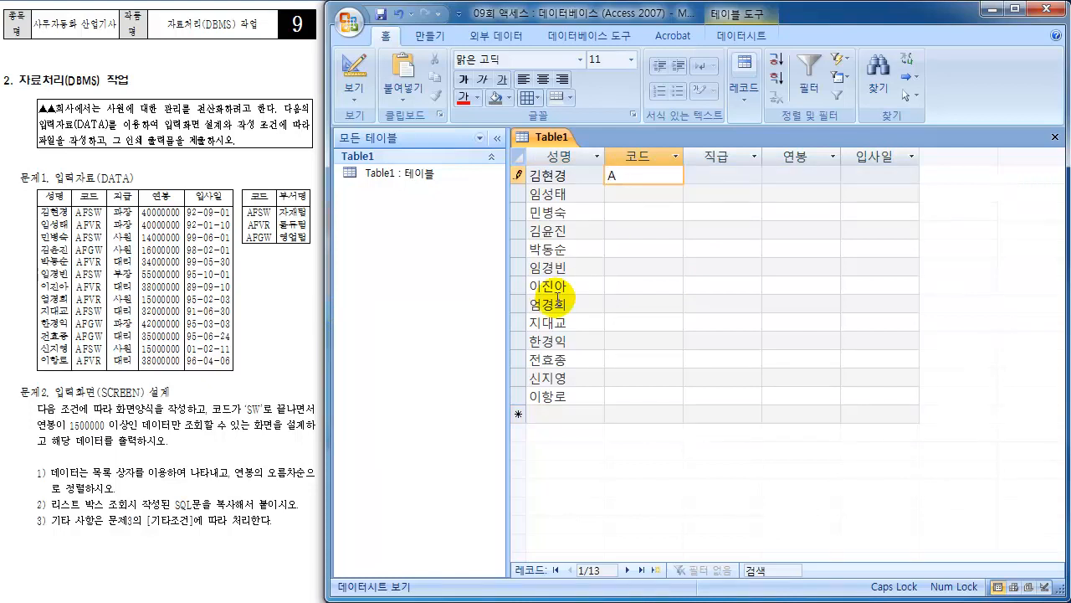
pyautogui.press('Down')
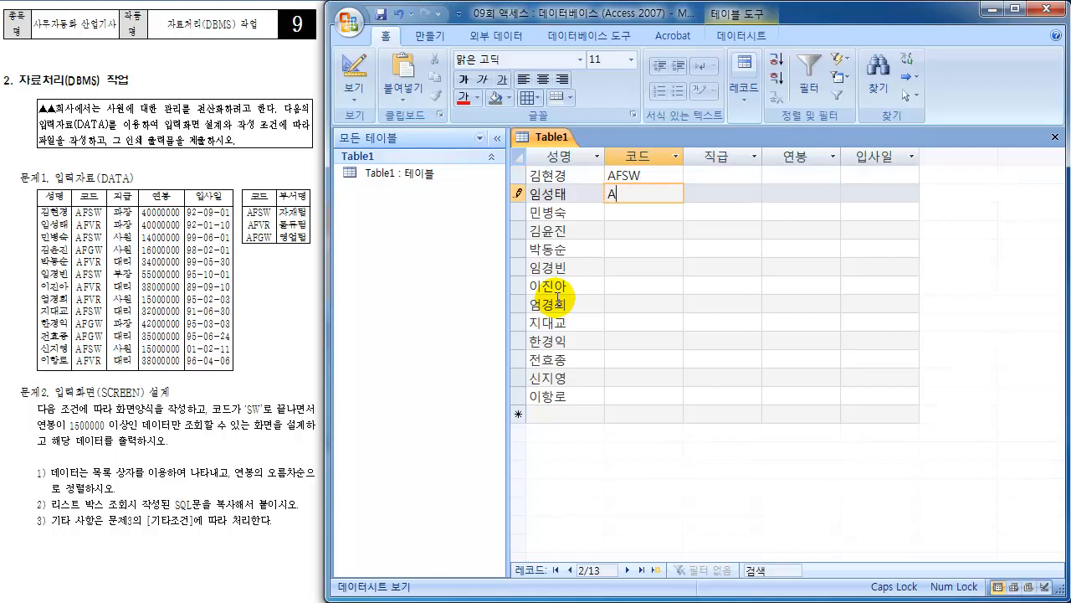
pyautogui.press('Down')
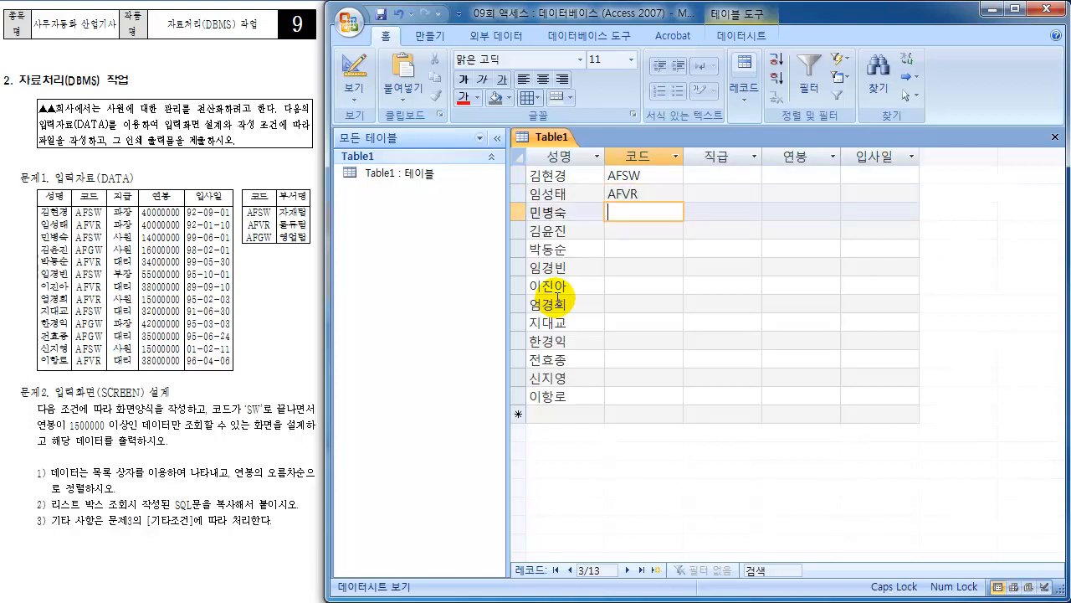
pyautogui.press('Down')
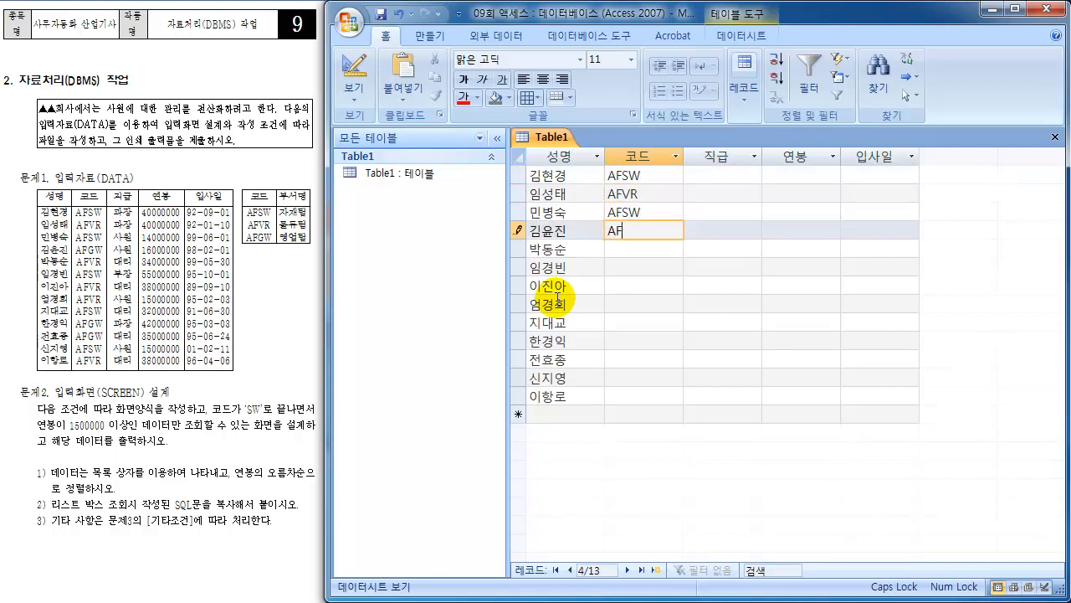
pyautogui.write('AFGW')
pyautogui.press('Down')
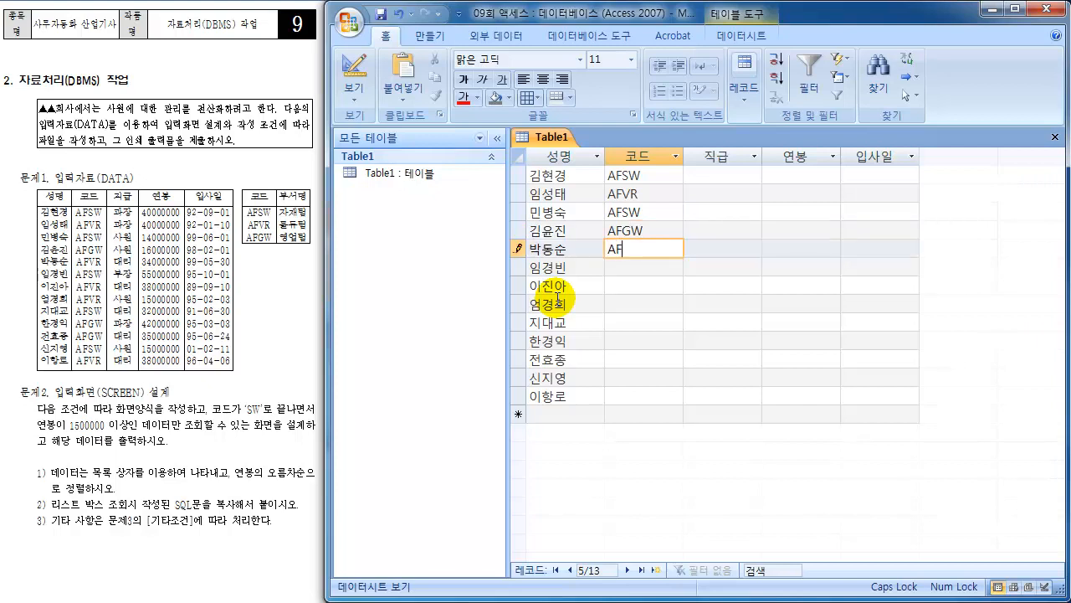
# - Fill the 코드 field of records 5 to 9 with AFVR, AFSW, AFVR, AFVR and AFSW
pyautogui.press('Down')
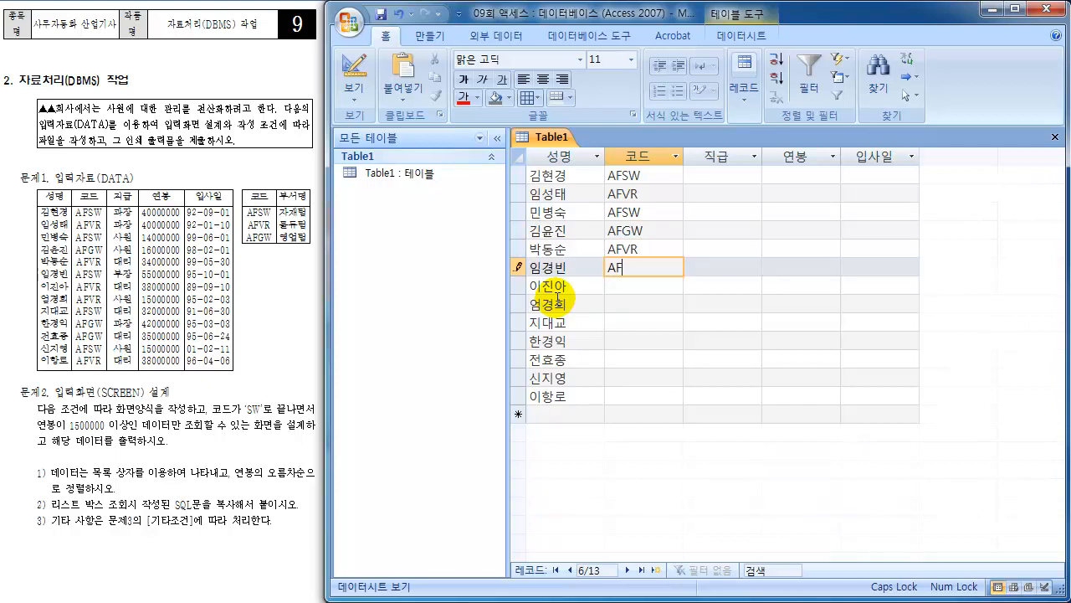
pyautogui.press('Down')
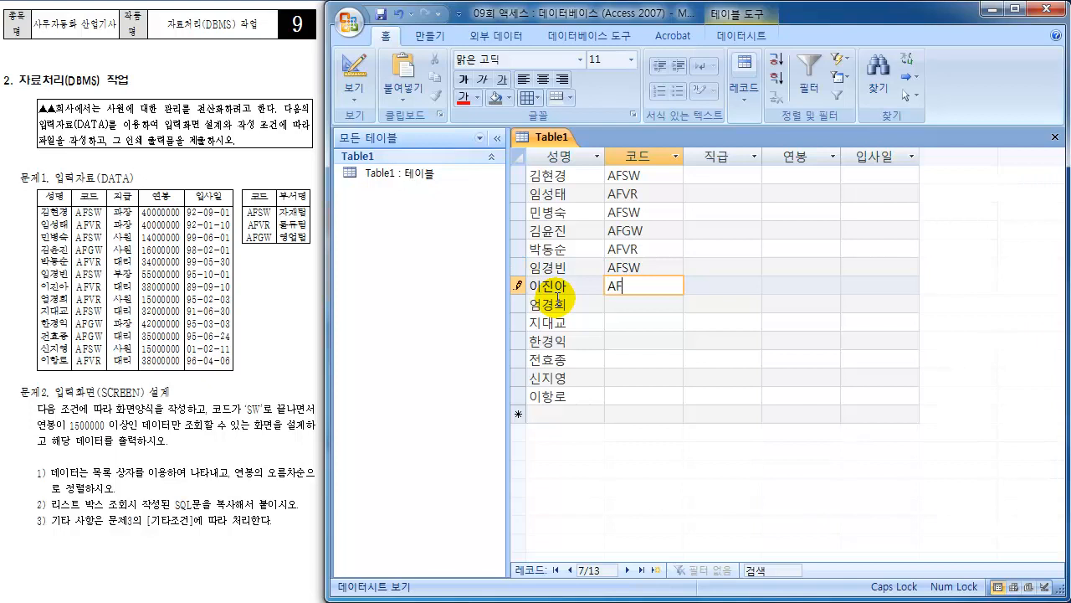
pyautogui.press('Down')
pyautogui.write('AFVR')
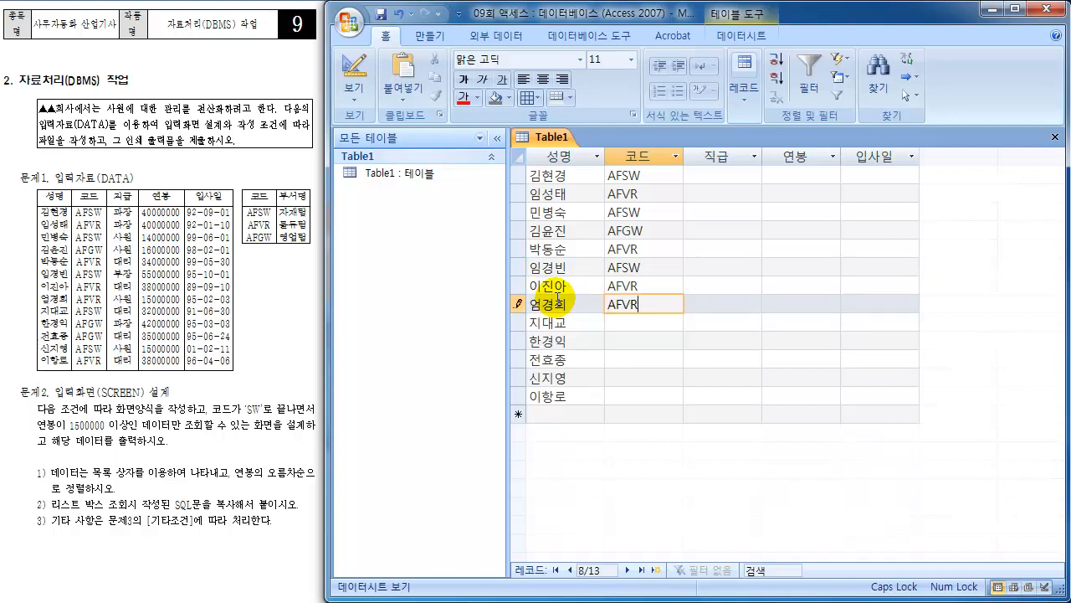
pyautogui.press('Down')
pyautogui.write('AFSW')
pyautogui.press('Down')
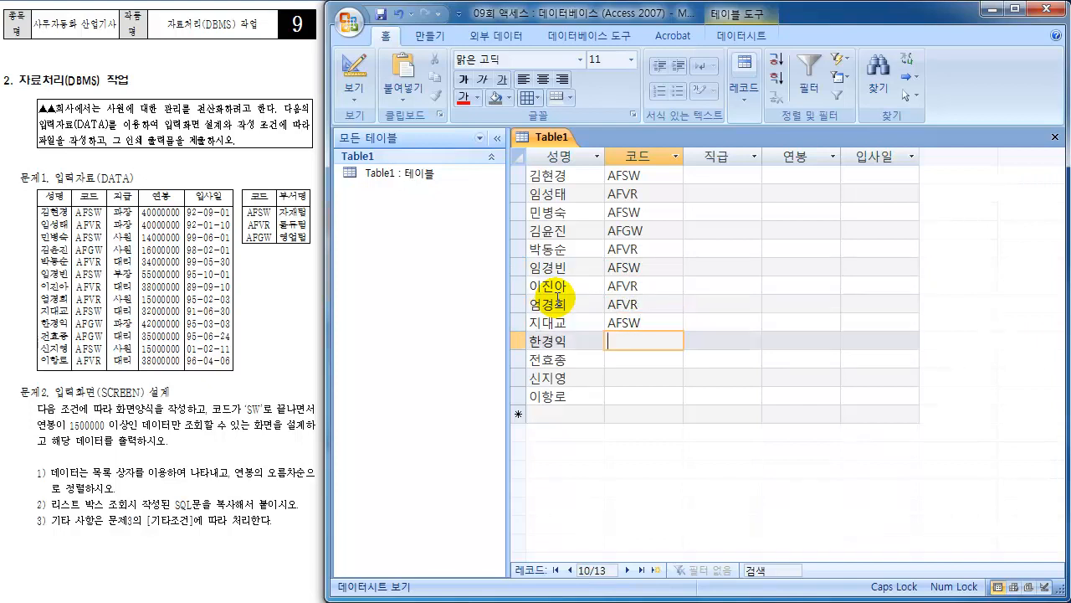
# - Fill the 코드 field of records 10 to 13 with AFGW, AFGW, AFSW and AFVR
pyautogui.press('Down')
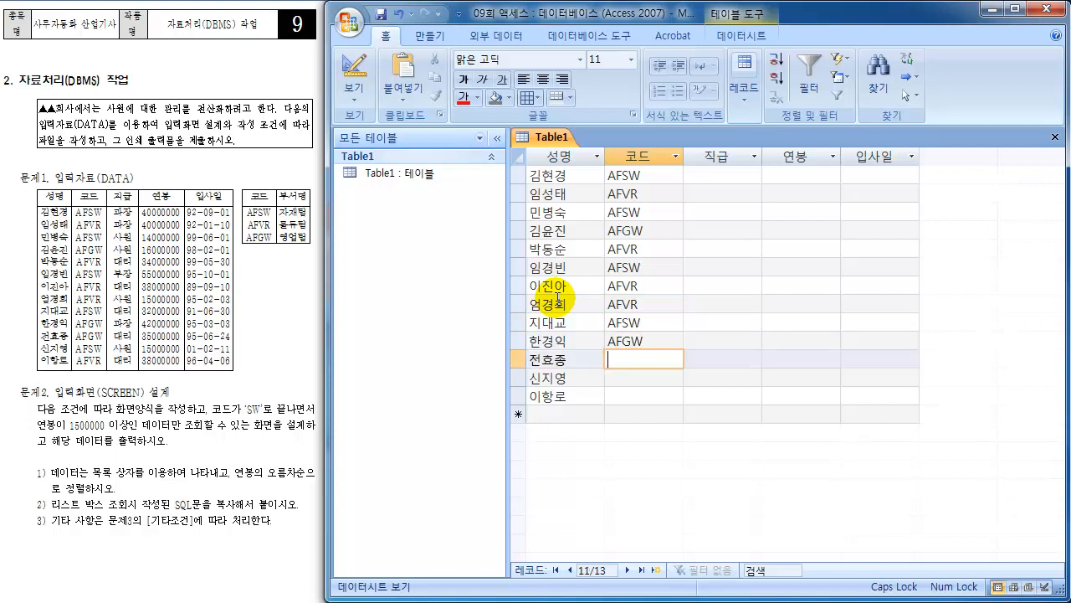
pyautogui.press('BackSpace')
pyautogui.write('FGW')
pyautogui.press('Down')
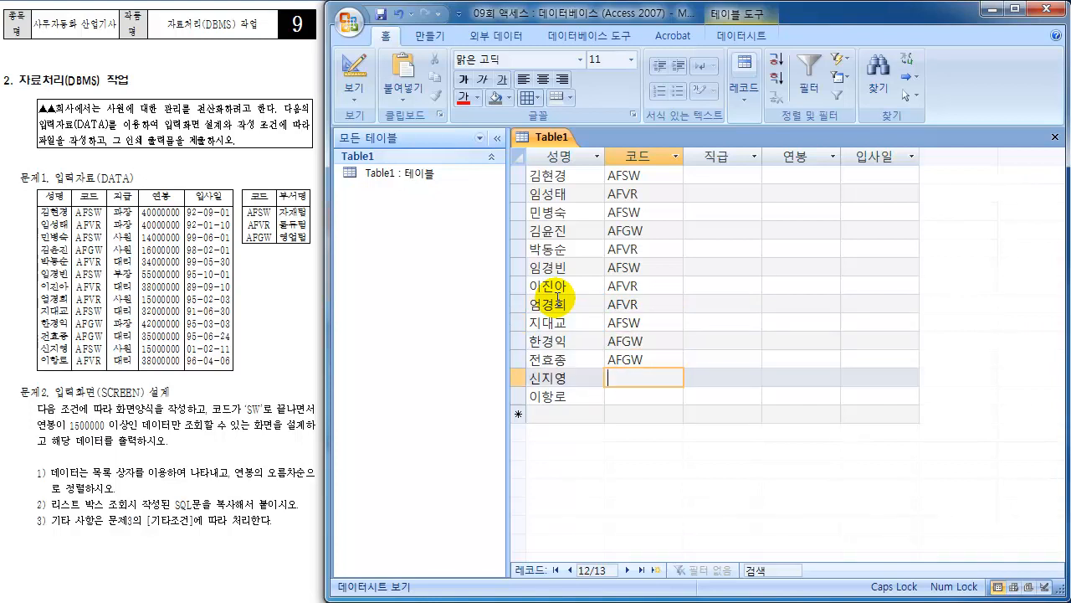
pyautogui.write('AFSW')
pyautogui.press('Down')
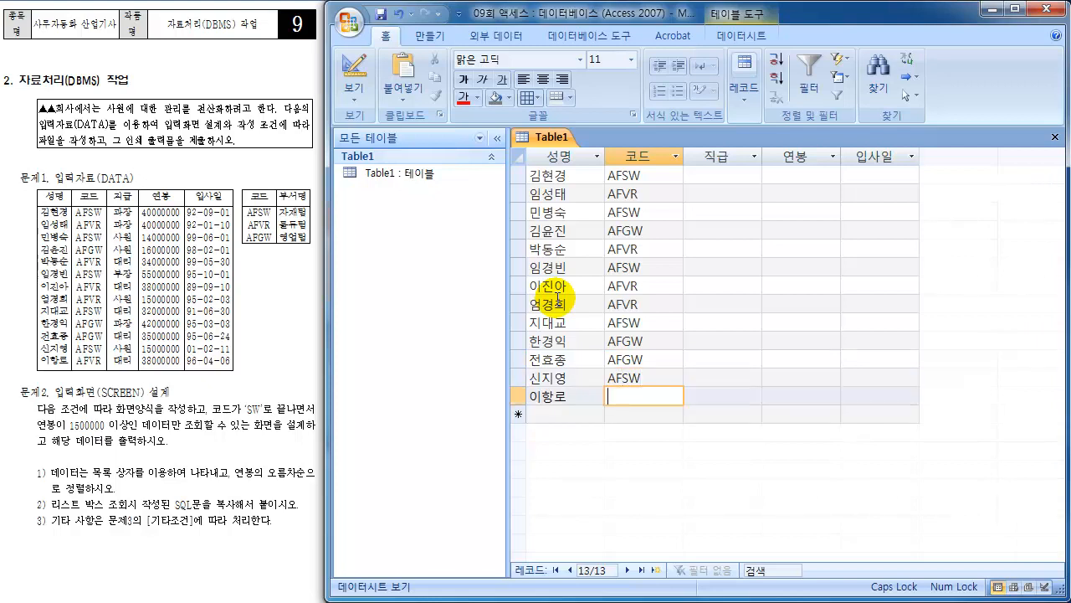
pyautogui.write('AFVR')
pyautogui.press('Down')
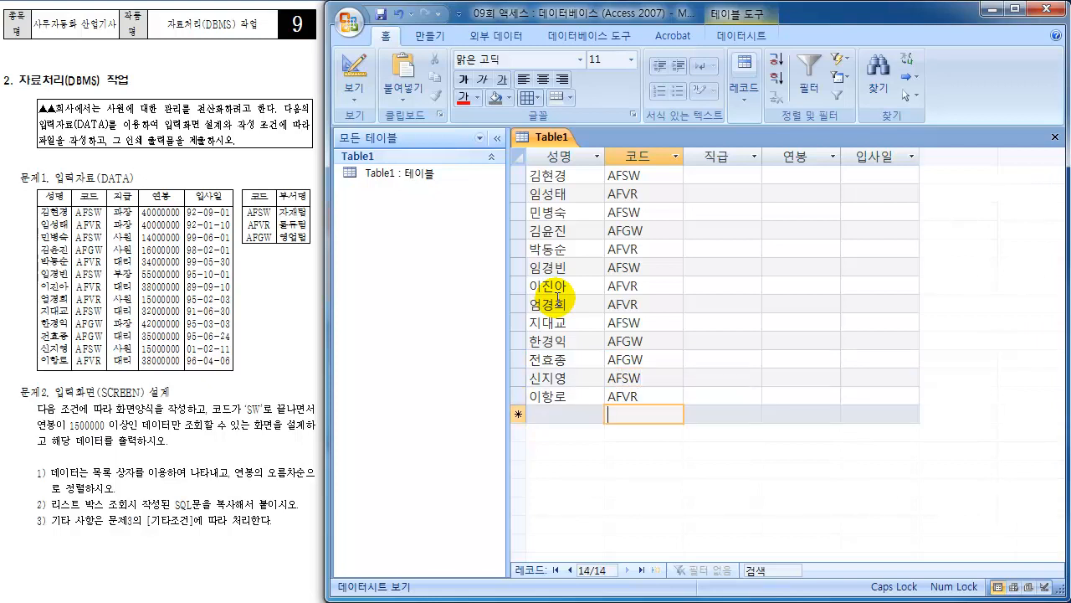
# - Fill the 직급 field of records 1 to 4 with 과장, 과장, 사원 and 사원
pyautogui.click(715, 177)
pyautogui.write('과자')
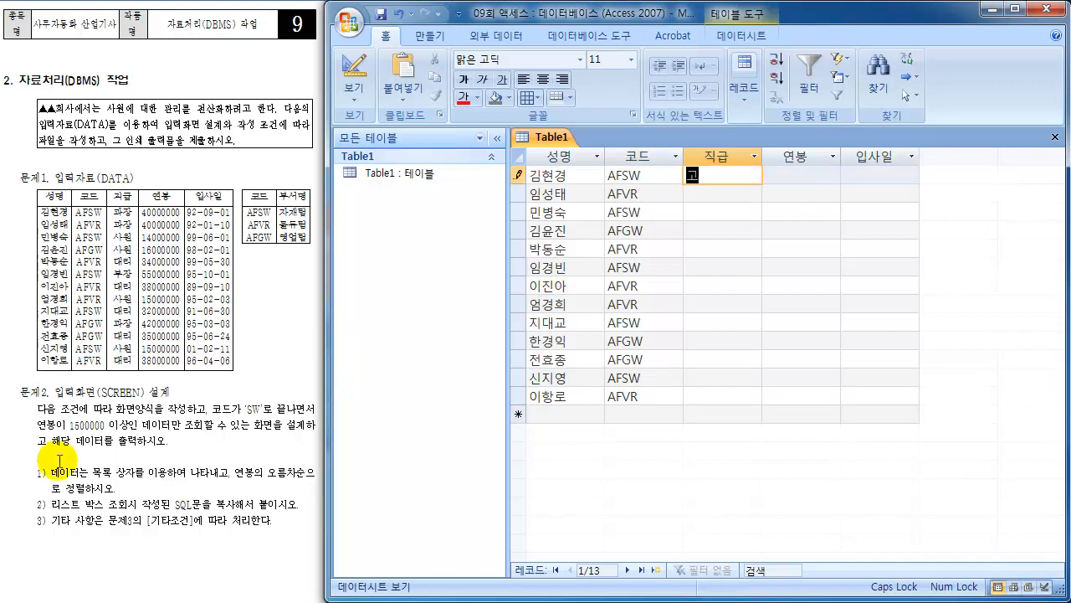
pyautogui.write('ㅇ')
pyautogui.press('Down')
pyautogui.write('과장')
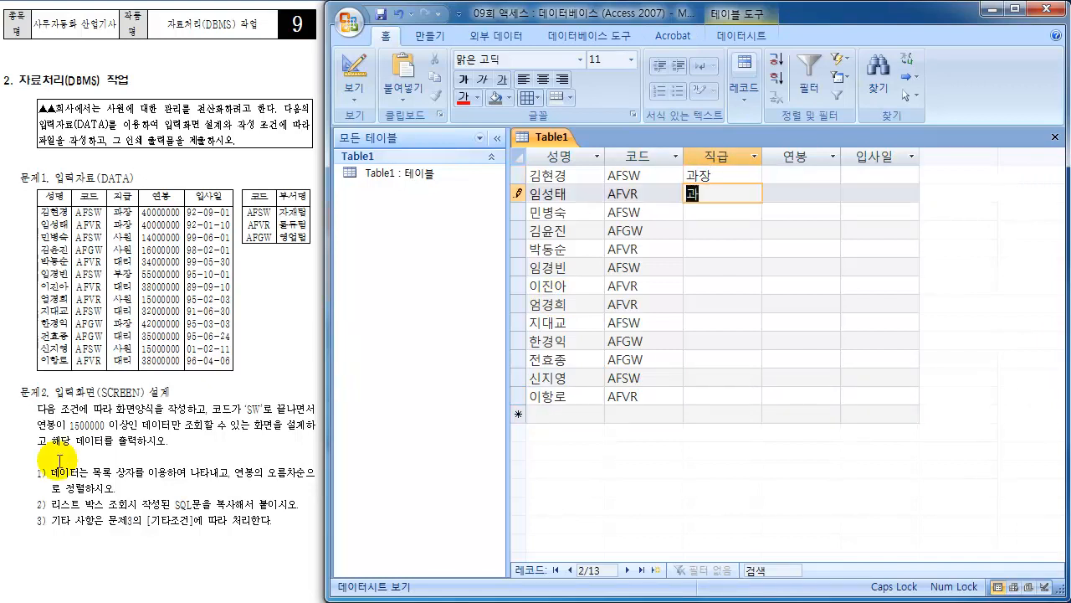
pyautogui.press('Down')
pyautogui.write('사우ㄴ')
pyautogui.press('Down')
pyautogui.write('사원')
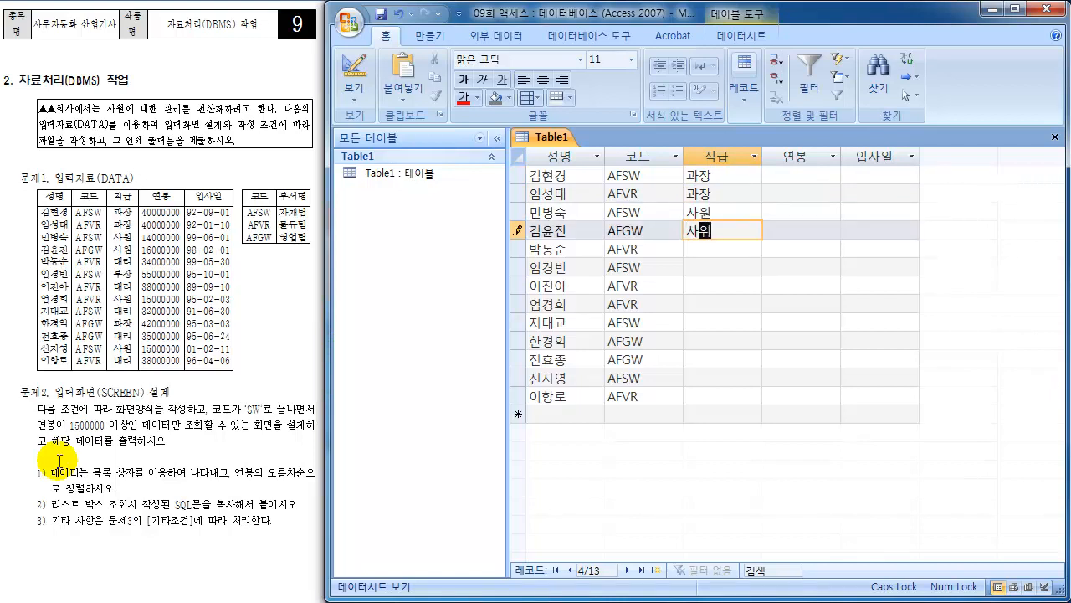
pyautogui.press('Down')
# - Fill the 직급 field of records 5 to 9 with 대리, 부장, 대리, 사원 and 대리
pyautogui.write('대리')
pyautogui.press('Down')
pyautogui.write('ㅂㅜ장')
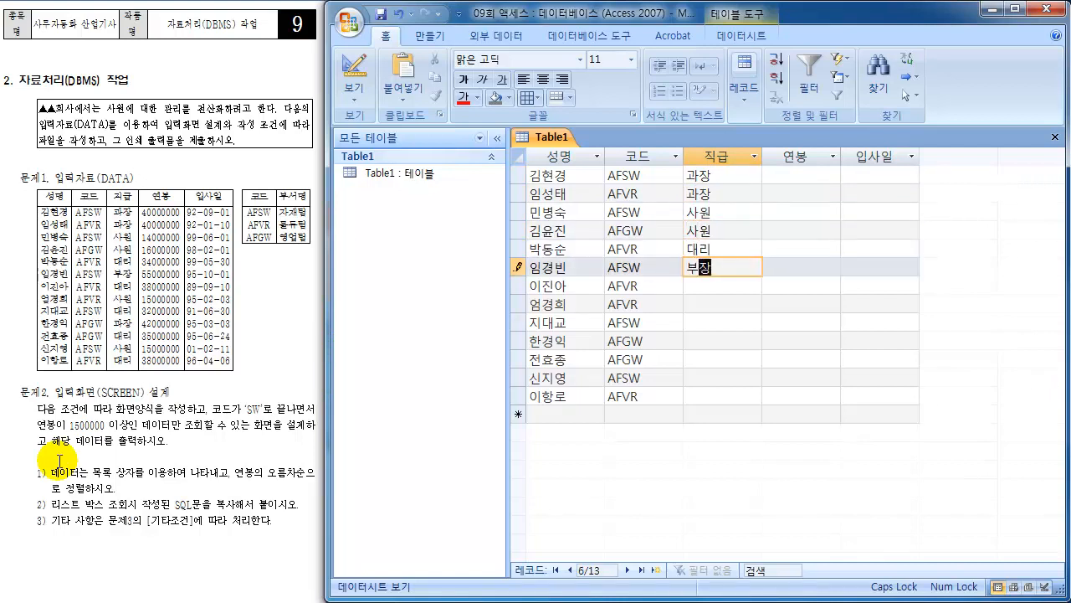
pyautogui.press('Down')
pyautogui.write('대리')
pyautogui.press('Down')
pyautogui.write('사원')
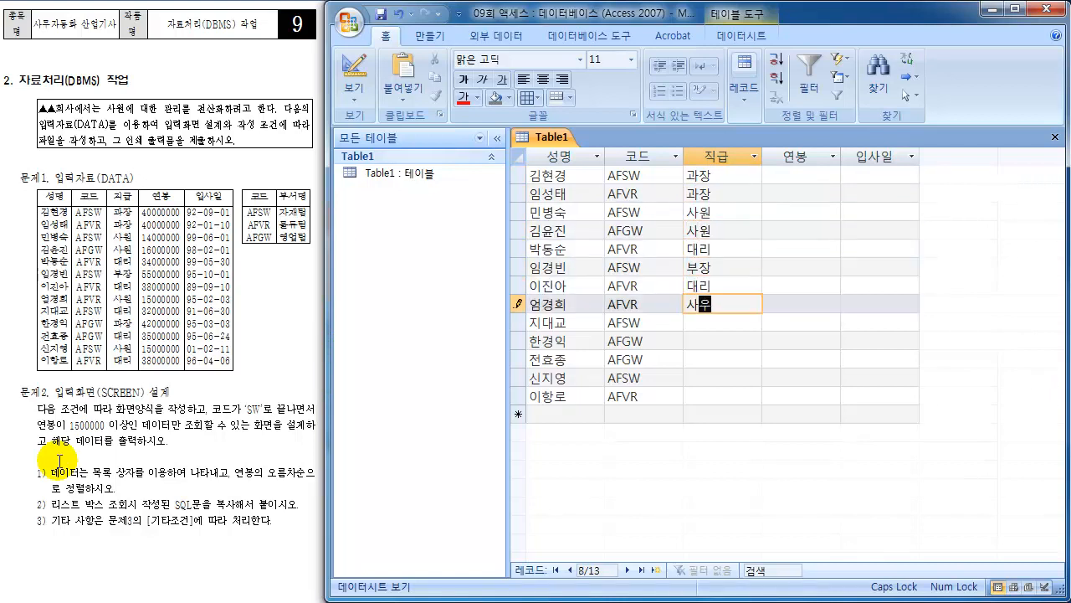
pyautogui.press('Down')
pyautogui.write('댈ㅣ')
pyautogui.press('Down')
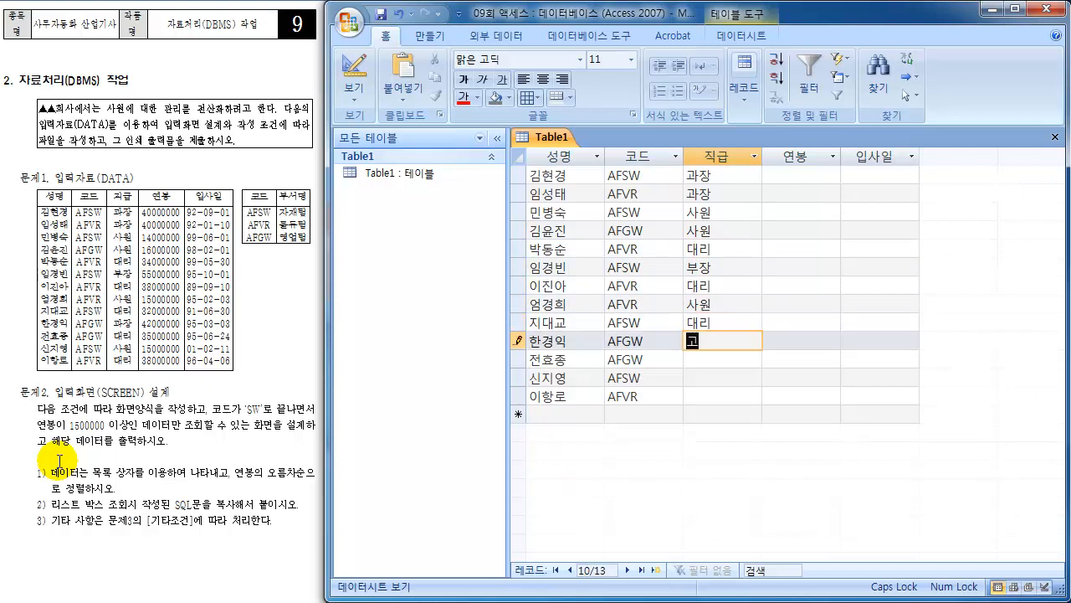
# - Fill the 직급 field of records 10 to 13 with 과장, 대리, 사원 and 대리
pyautogui.write('과장')
pyautogui.press('Down')
pyautogui.write('대리')
pyautogui.press('Down')
pyautogui.write('사원')
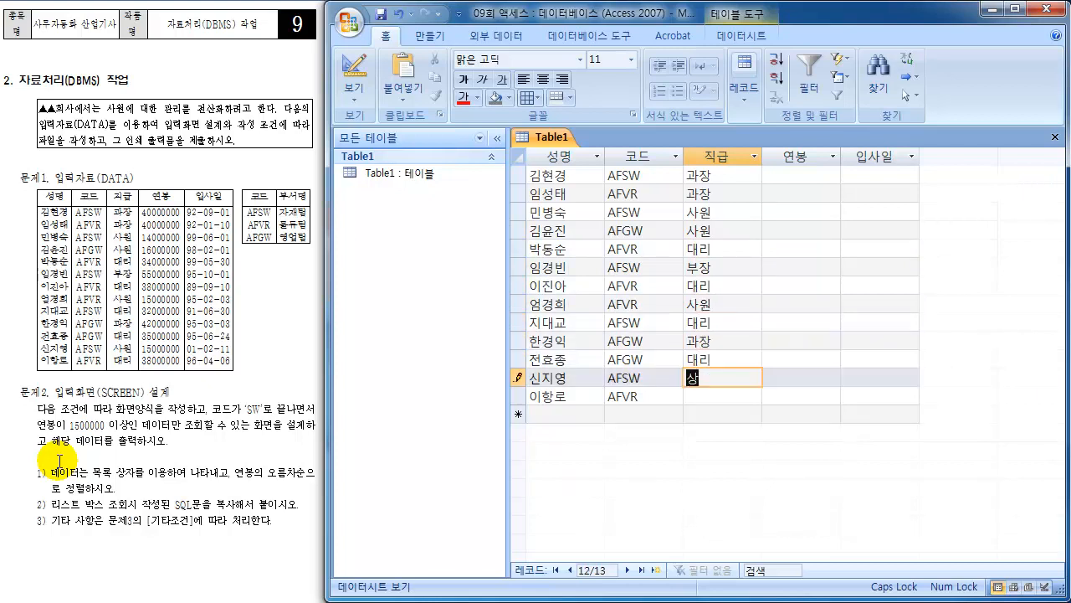
pyautogui.press('Down')
pyautogui.write('대리')
pyautogui.press('Down')
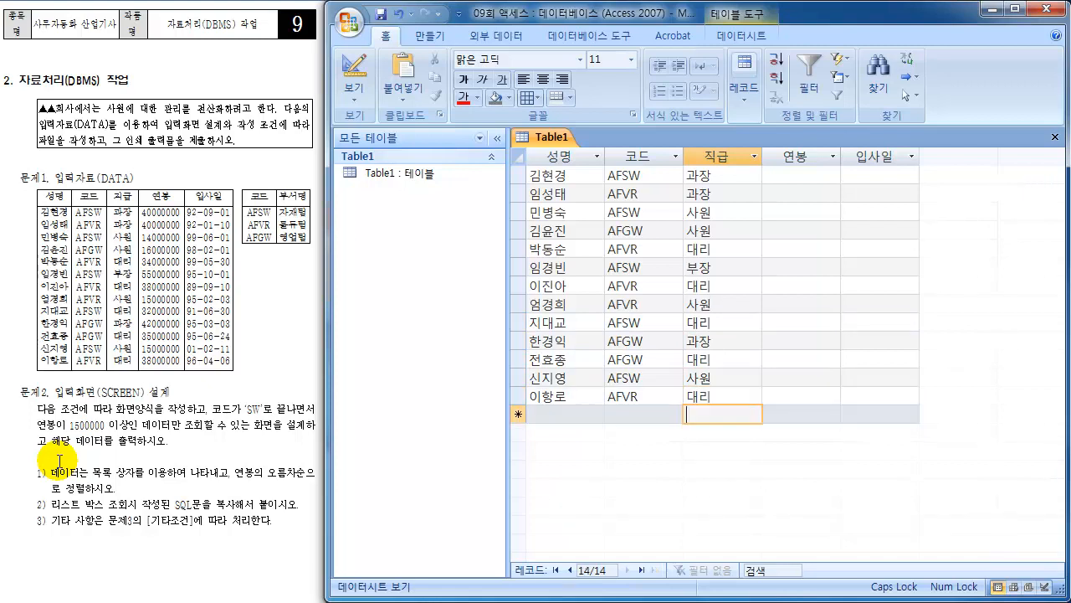
# - Enter 40000000 as the 연봉 of record 1 and copy that value
pyautogui.click(793, 175)
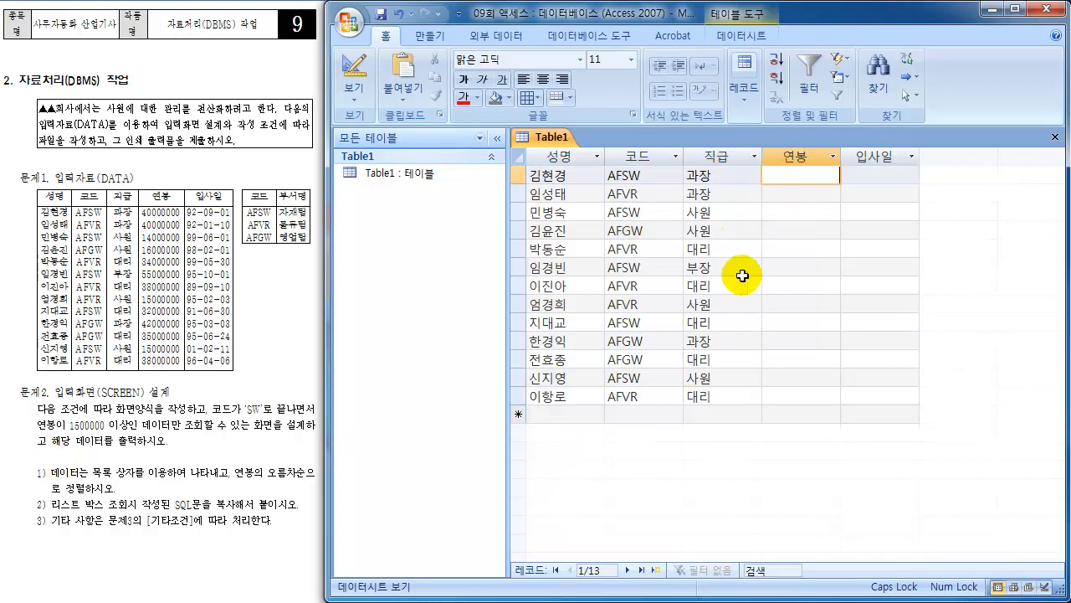
pyautogui.write('40000000')
pyautogui.press('Down')
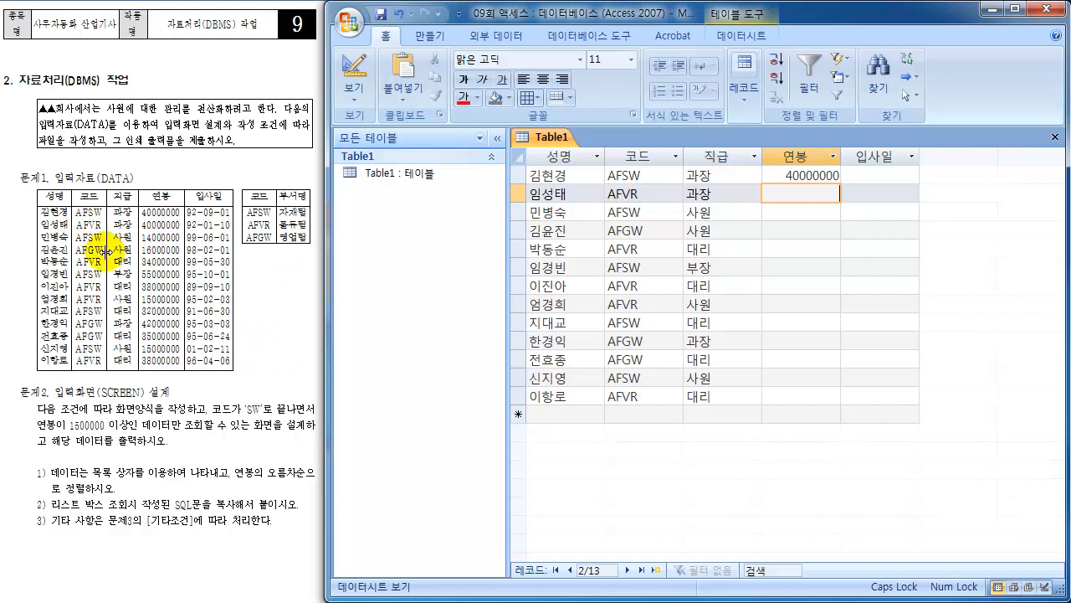
pyautogui.moveTo(769, 174); pyautogui.dragTo(854, 173)
pyautogui.hotkey('ctrl', 'c')
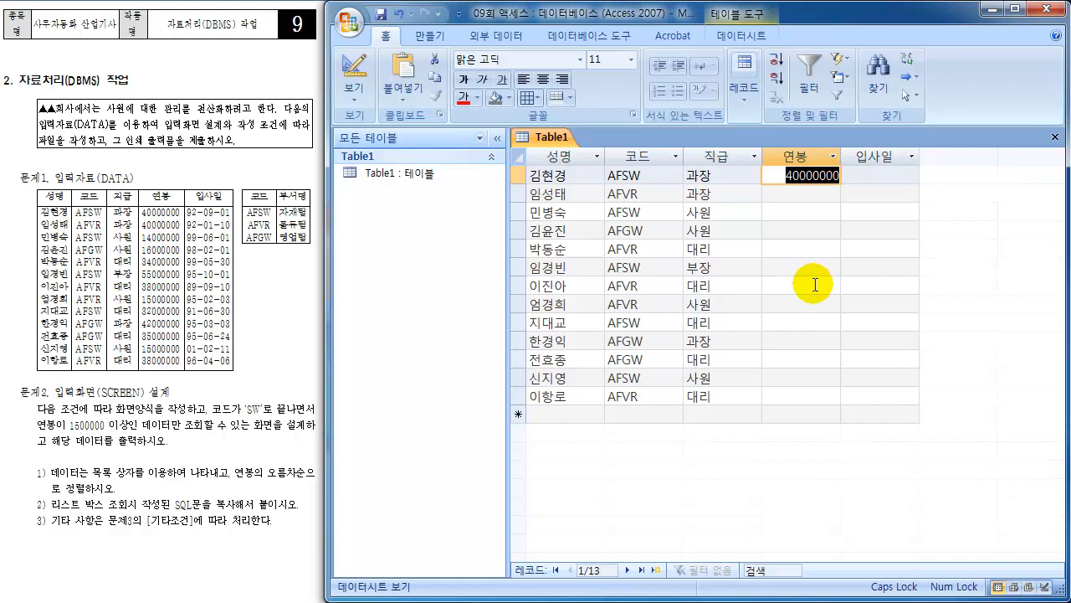
# - Paste the copied 40000000 into the 연봉 field of records 2 to 7
pyautogui.click(799, 193)
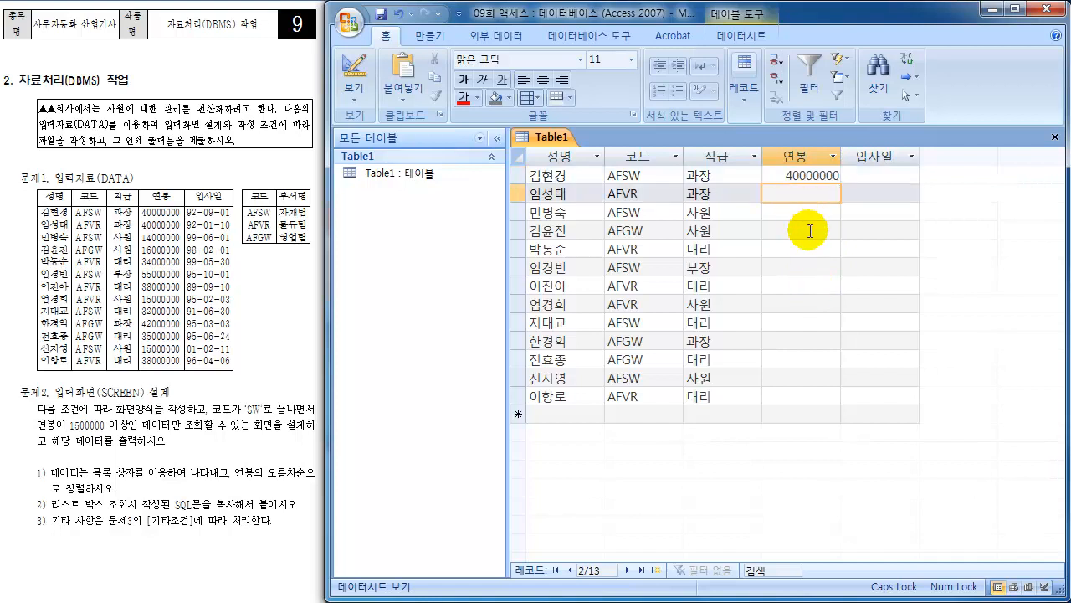
pyautogui.hotkey('ctrl', 'v')
pyautogui.click(811, 216)
pyautogui.hotkey('ctrl', 'v')
pyautogui.click(810, 232)
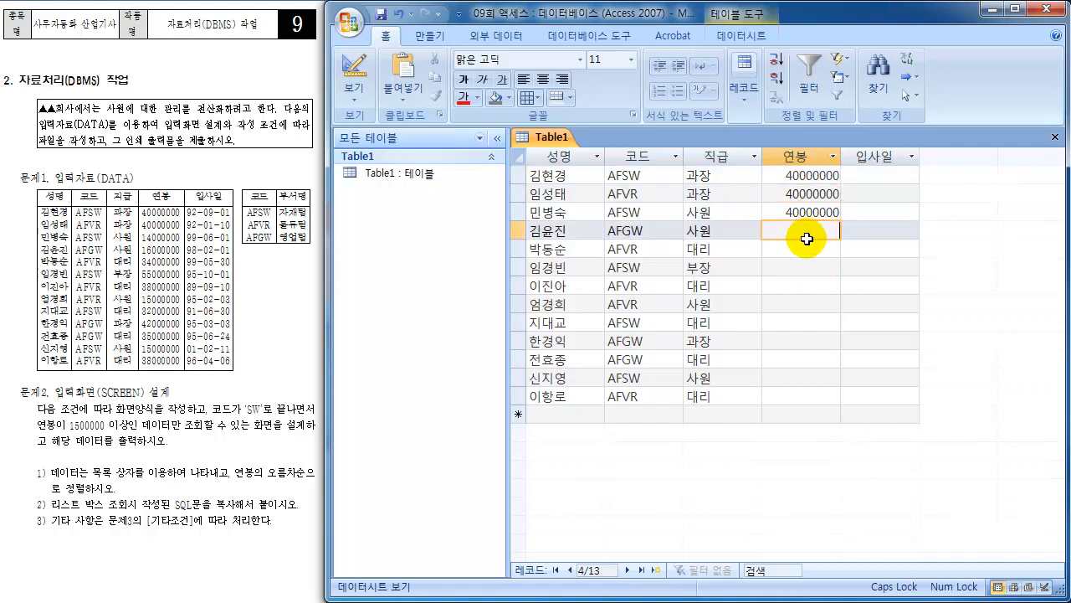
pyautogui.hotkey('ctrl', 'v')
pyautogui.click(805, 249)
pyautogui.hotkey('ctrl', 'v')
pyautogui.click(800, 267)
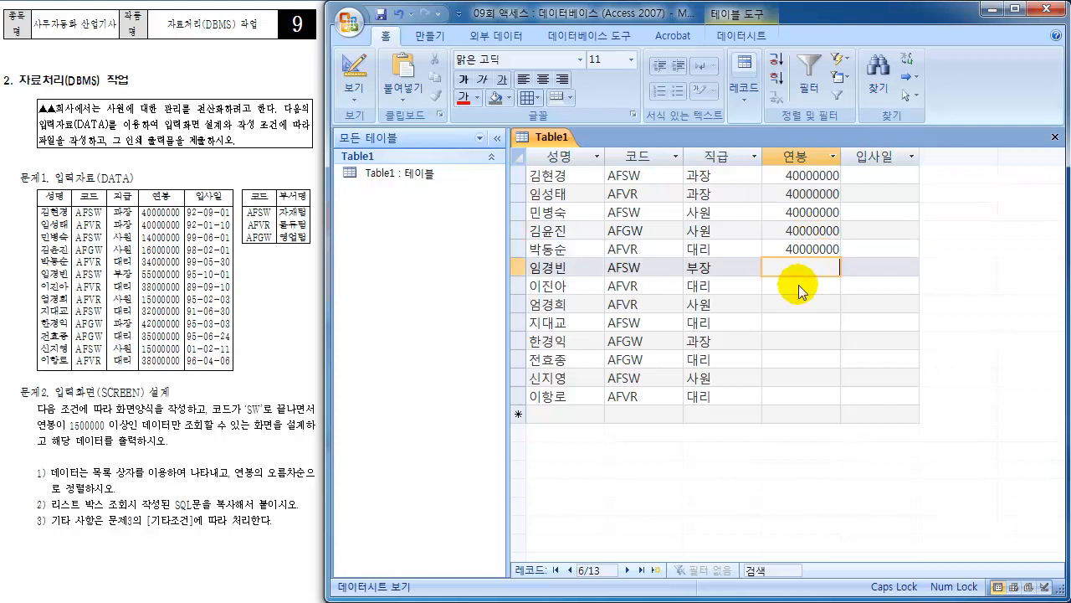
pyautogui.hotkey('ctrl', 'v')
pyautogui.click(800, 286)
pyautogui.hotkey('ctrl', 'v')
# - Paste the copied 40000000 into the 연봉 field of records 8 to 13
pyautogui.click(801, 305)
pyautogui.hotkey('ctrl', 'v')
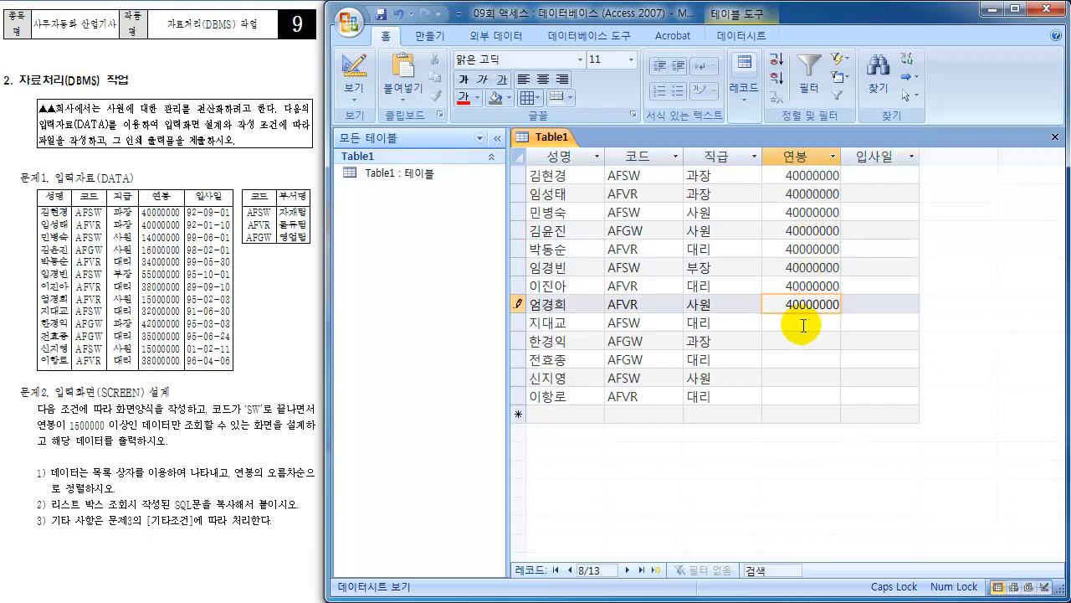
pyautogui.click(803, 323)
pyautogui.hotkey('ctrl', 'v')
pyautogui.click(799, 341)
pyautogui.hotkey('ctrl', 'v')
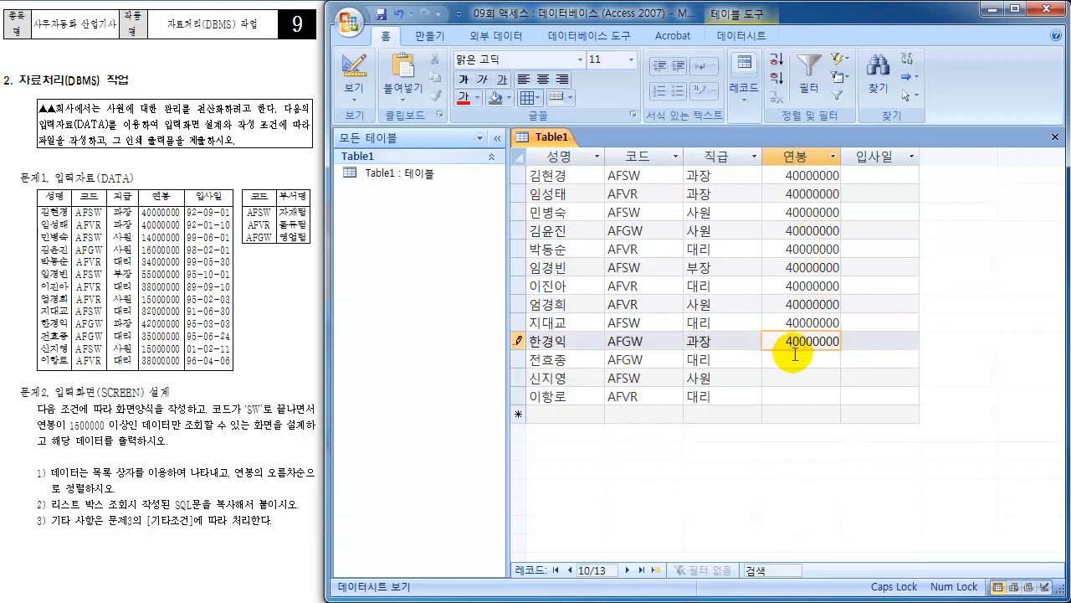
pyautogui.click(795, 360)
pyautogui.hotkey('ctrl', 'v')
pyautogui.click(799, 378)
pyautogui.hotkey('ctrl', 'v')
pyautogui.click(791, 397)
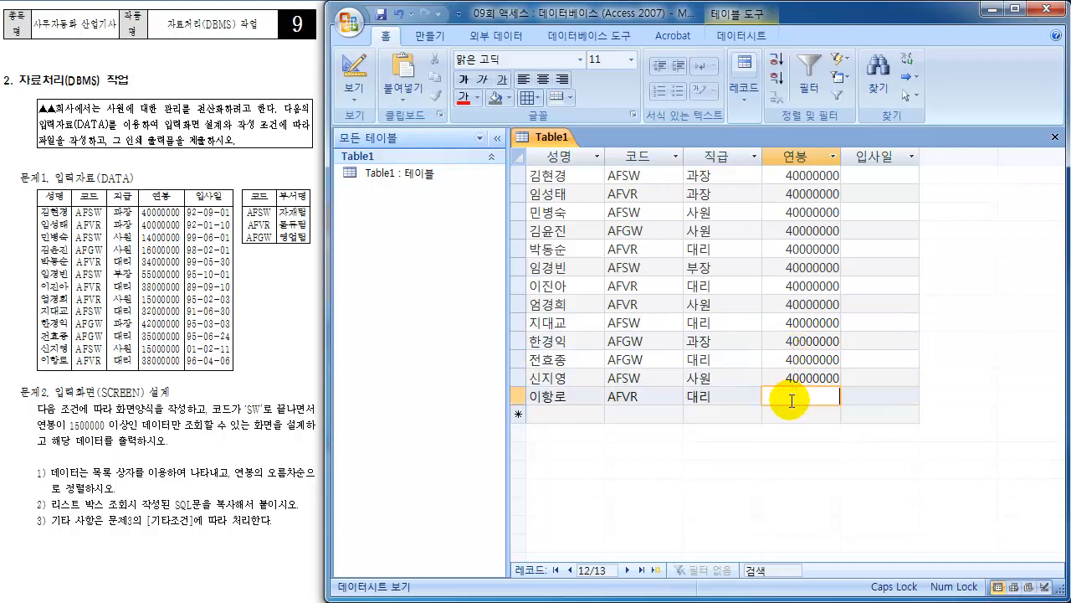
pyautogui.hotkey('ctrl', 'v')
# - Change the 연봉 of record 3 to 14000000 by replacing its first two digits with 14
pyautogui.click(783, 175)
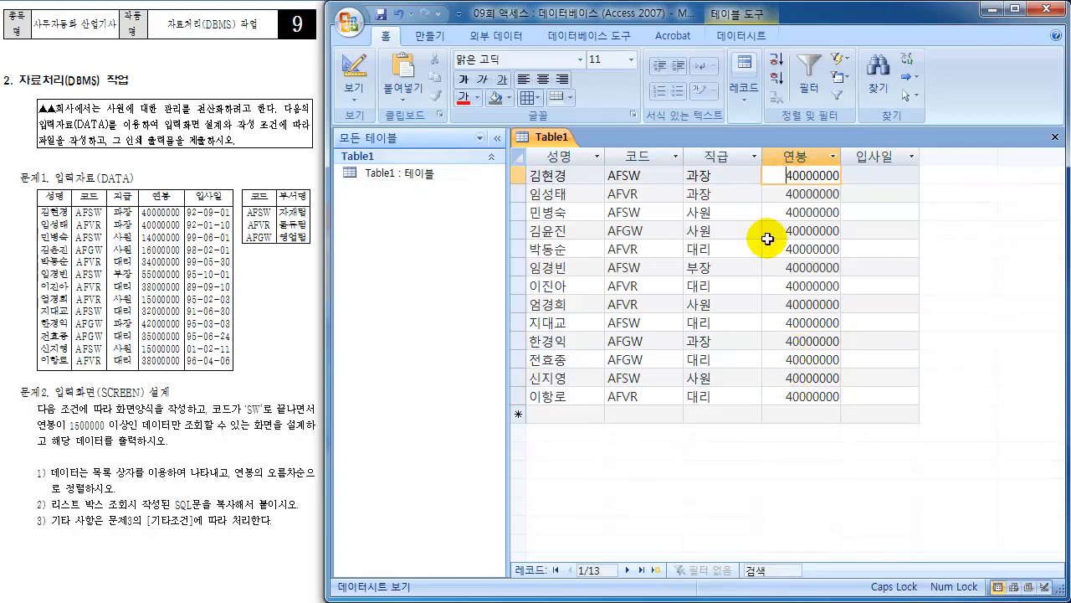
pyautogui.press('Down')
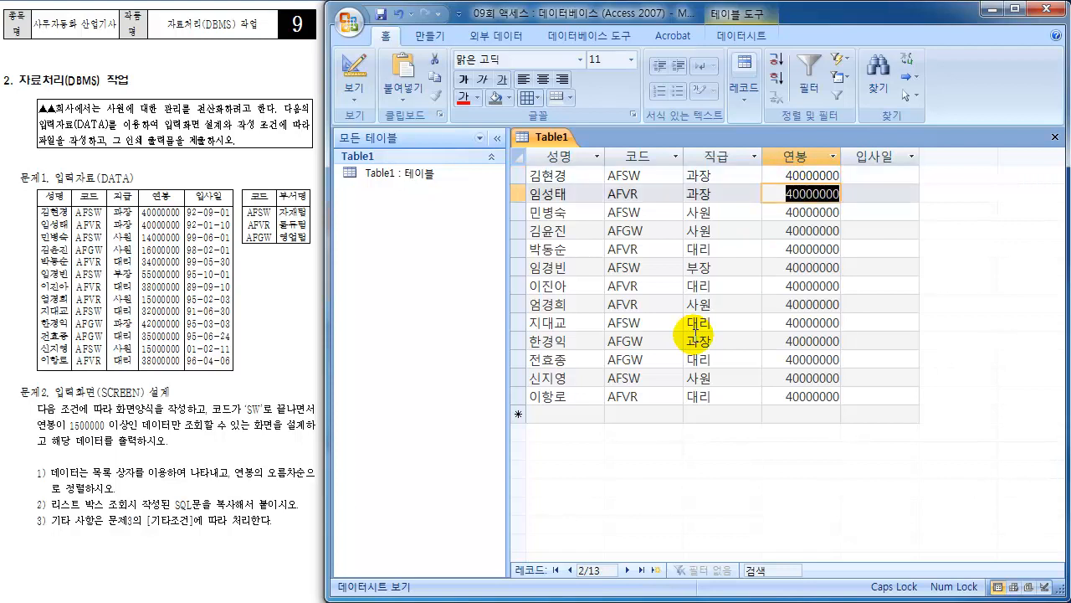
pyautogui.press('Down')
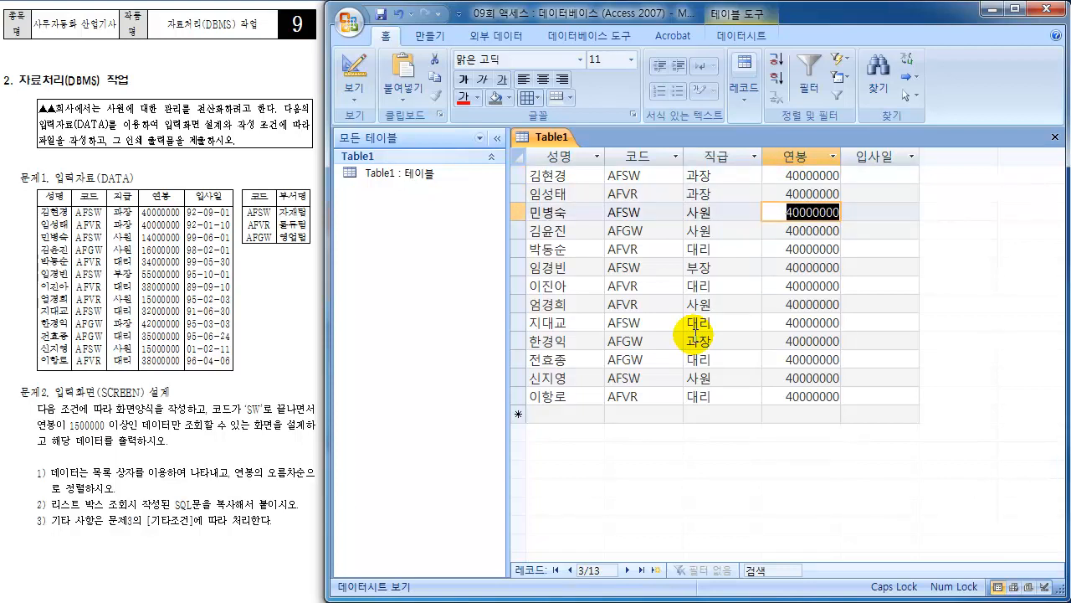
pyautogui.press('F2')
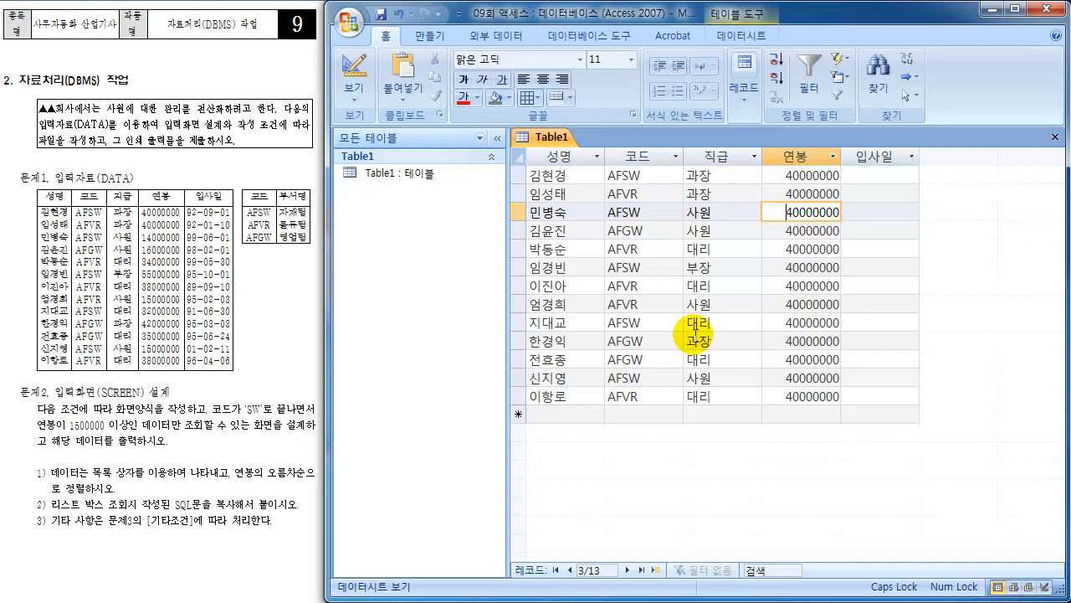
pyautogui.press('BackSpace')
pyautogui.press('BackSpace')
pyautogui.write('14')
pyautogui.press('Down')
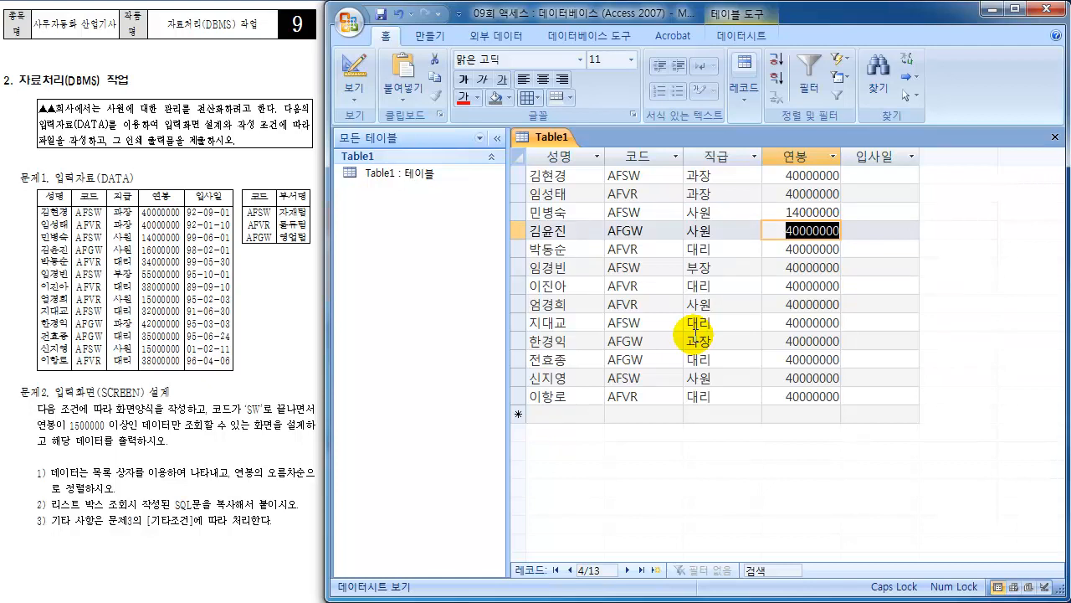
# - Change the 연봉 of record 4 to 16000000 by replacing its first two digits with 16
pyautogui.press('F2')
pyautogui.press('Left')
pyautogui.press('Left')
pyautogui.press('Left')
pyautogui.press('Left')
pyautogui.press('Left')
pyautogui.press('Left')
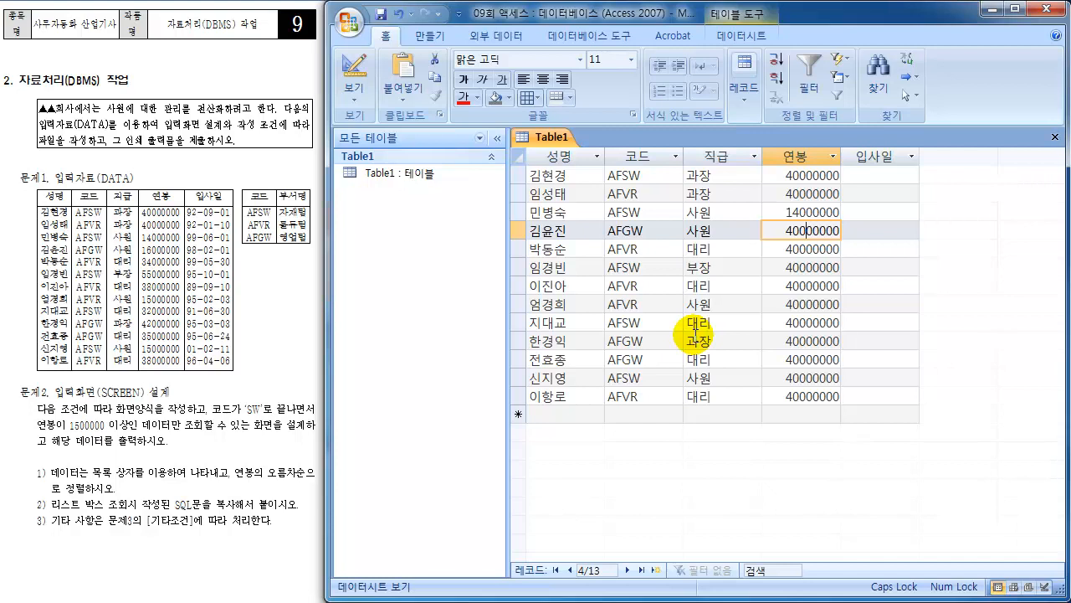
pyautogui.press('BackSpace')
pyautogui.press('BackSpace')
pyautogui.write('16')
pyautogui.press('Down')
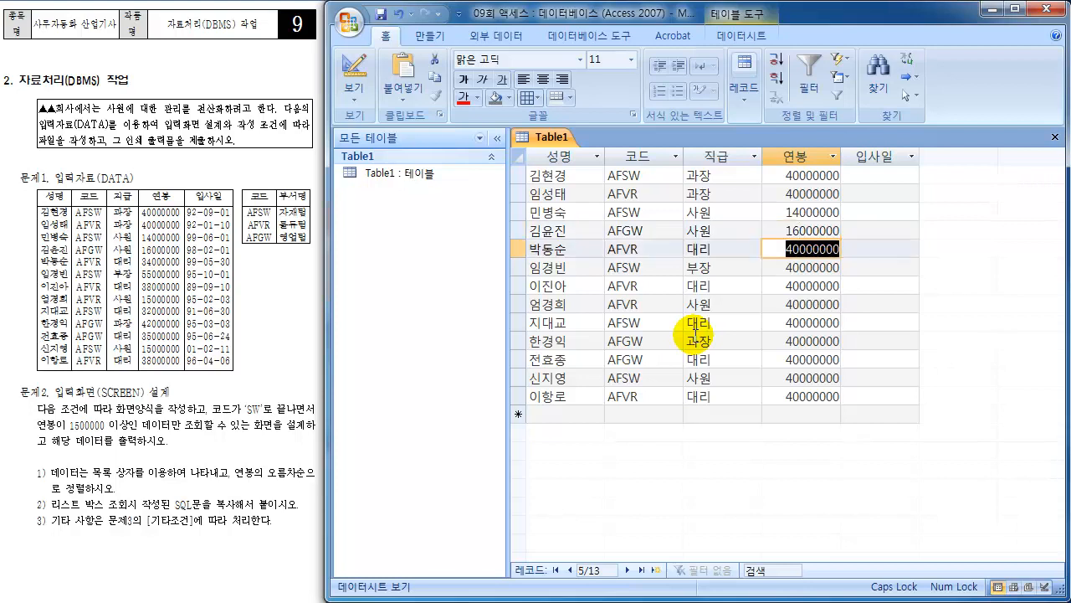
# - Change the 연봉 of record 5 to 34000000 and of record 6 to 55000000
pyautogui.press('F2')
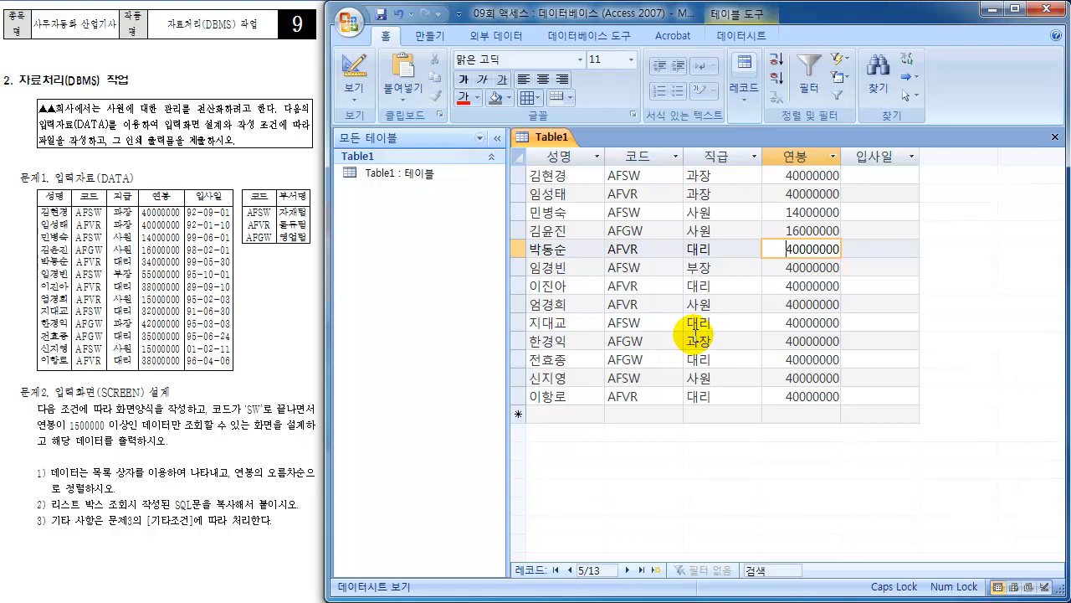
pyautogui.press('Delete')
pyautogui.press('Delete')
pyautogui.write('34')
pyautogui.press('Down')
pyautogui.press('F2')
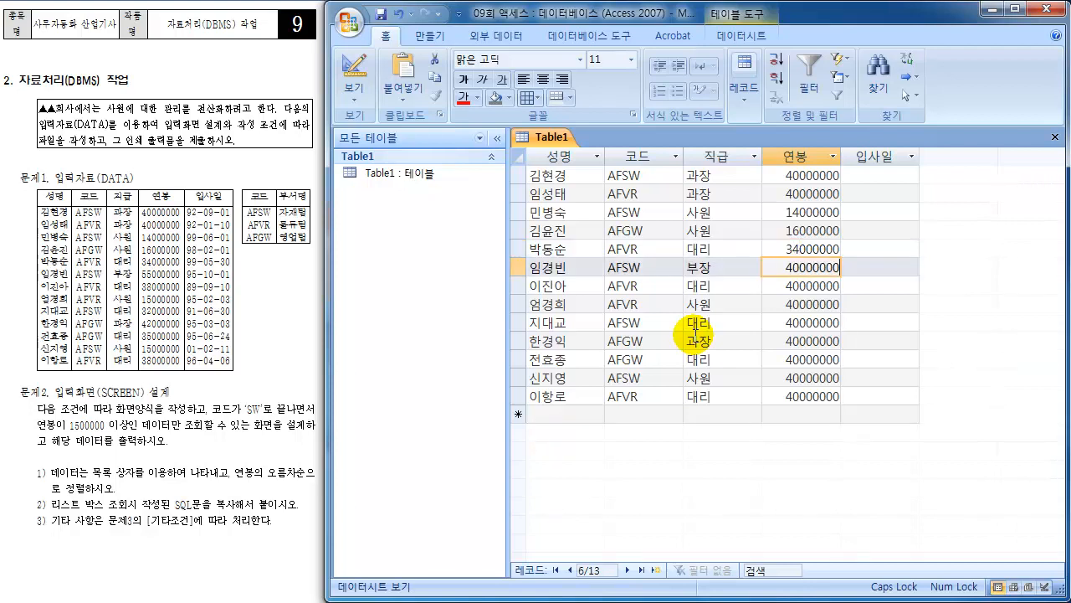
pyautogui.press('Delete')
pyautogui.press('Delete')
pyautogui.write('55')
pyautogui.press('Down')
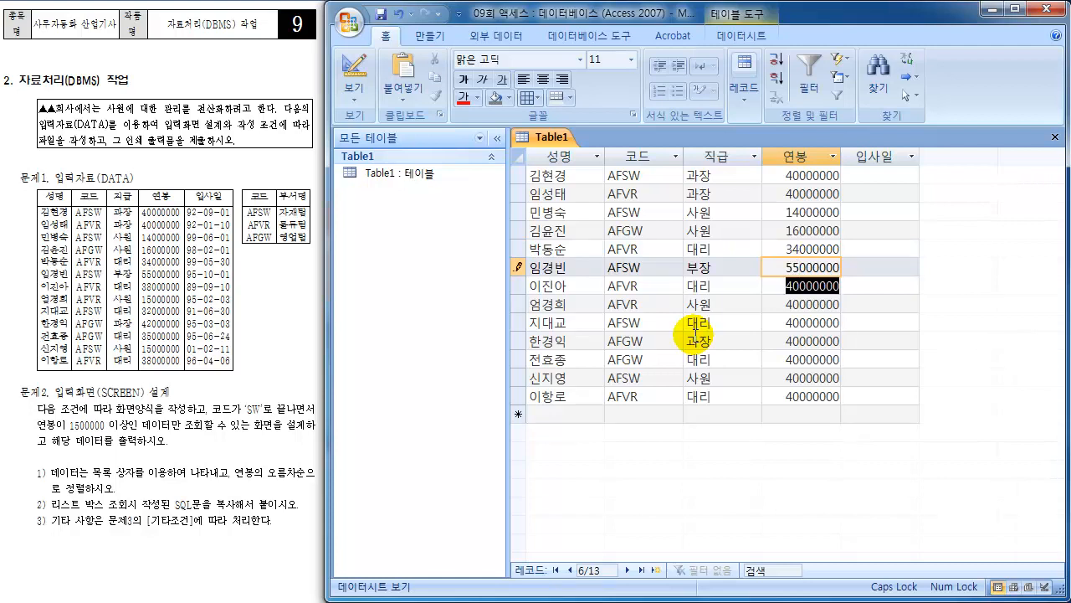
# - Change the 연봉 of record 7 to 38000000 and of record 8 to 15000000
pyautogui.press('F2')
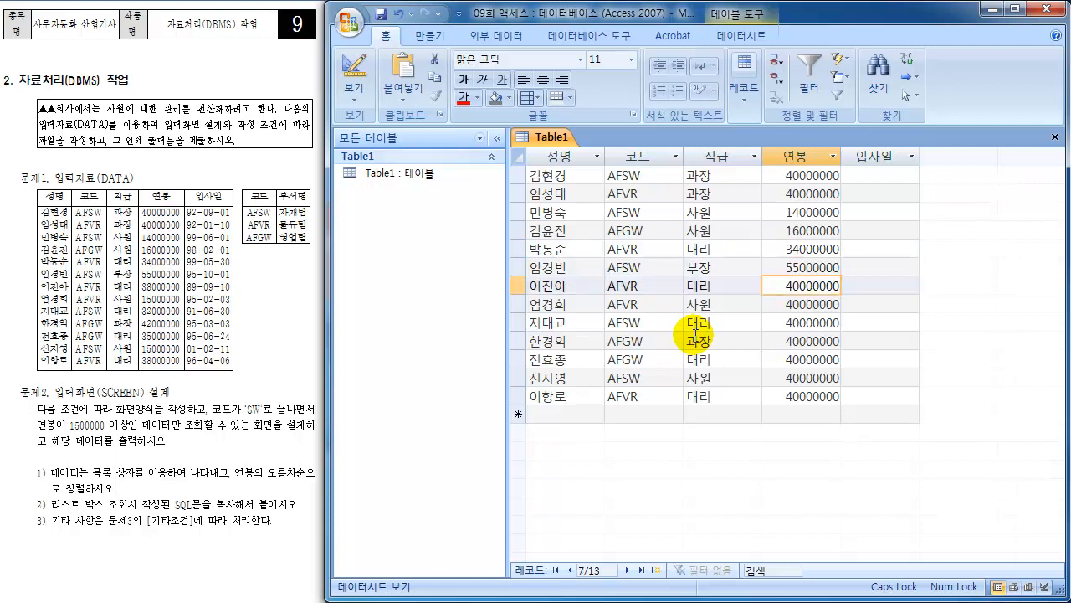
pyautogui.press('Delete')
pyautogui.press('Delete')
pyautogui.write('38')
pyautogui.press('Down')
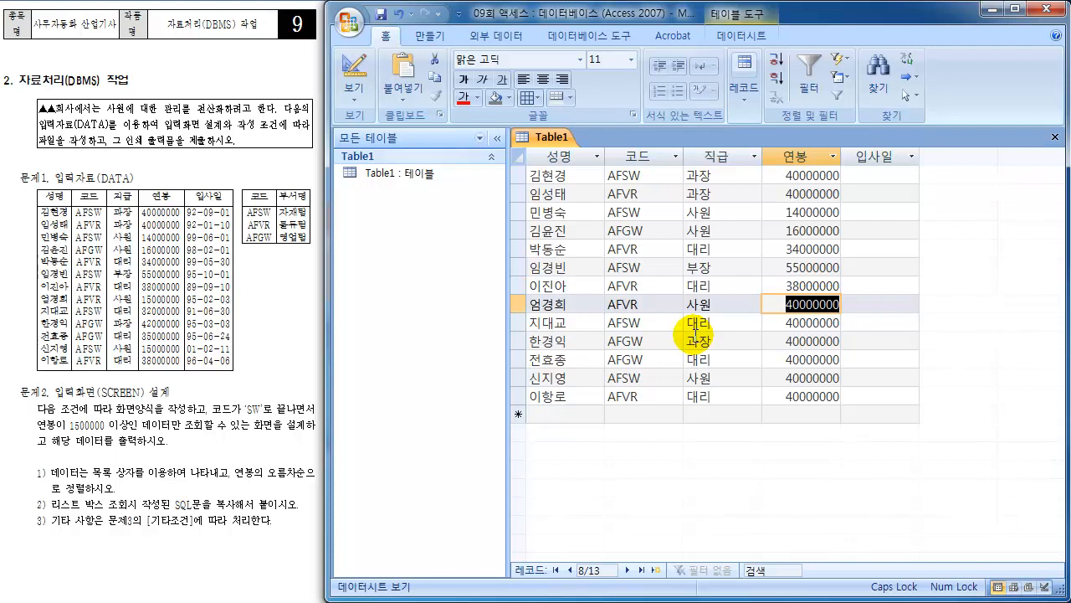
pyautogui.press('F2')
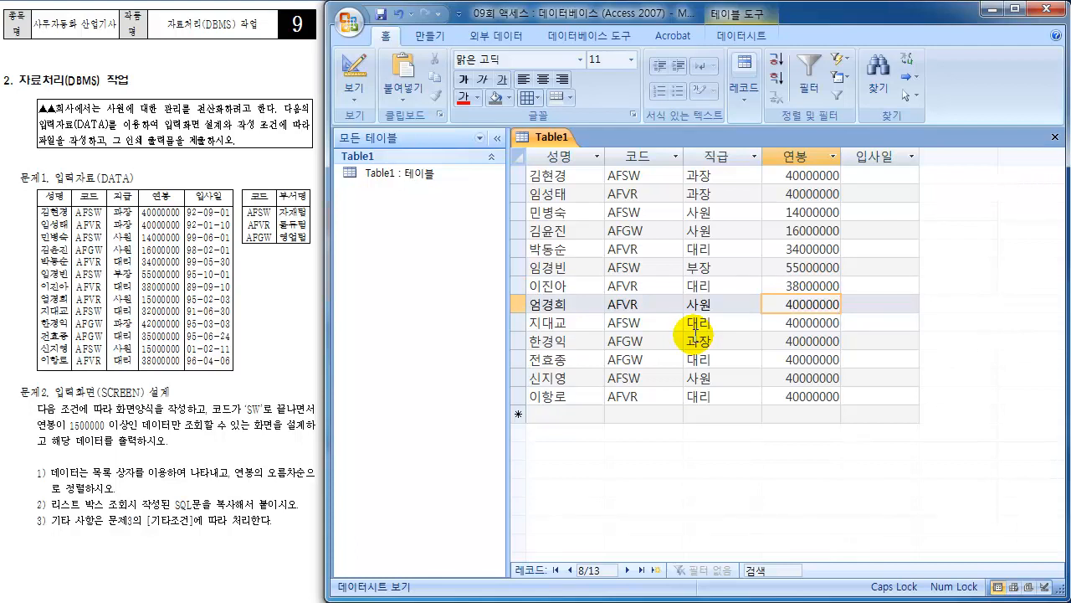
pyautogui.press('Delete')
pyautogui.press('Delete')
pyautogui.write('15')
pyautogui.press('Down')
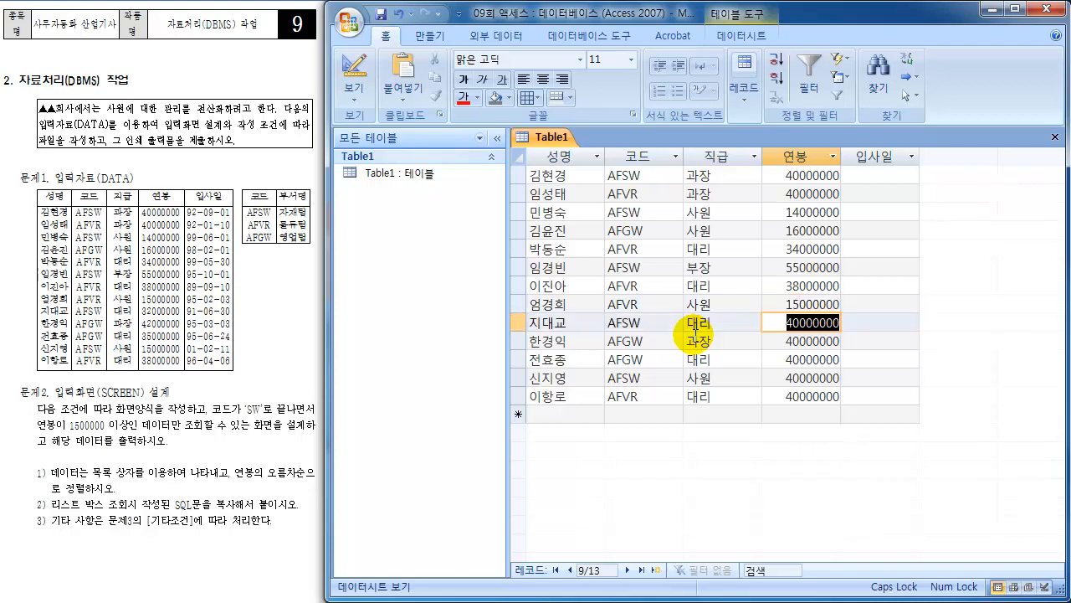
# - Change the 연봉 of record 9 to 32000000 and of record 10 to 42000000
pyautogui.press('F2')
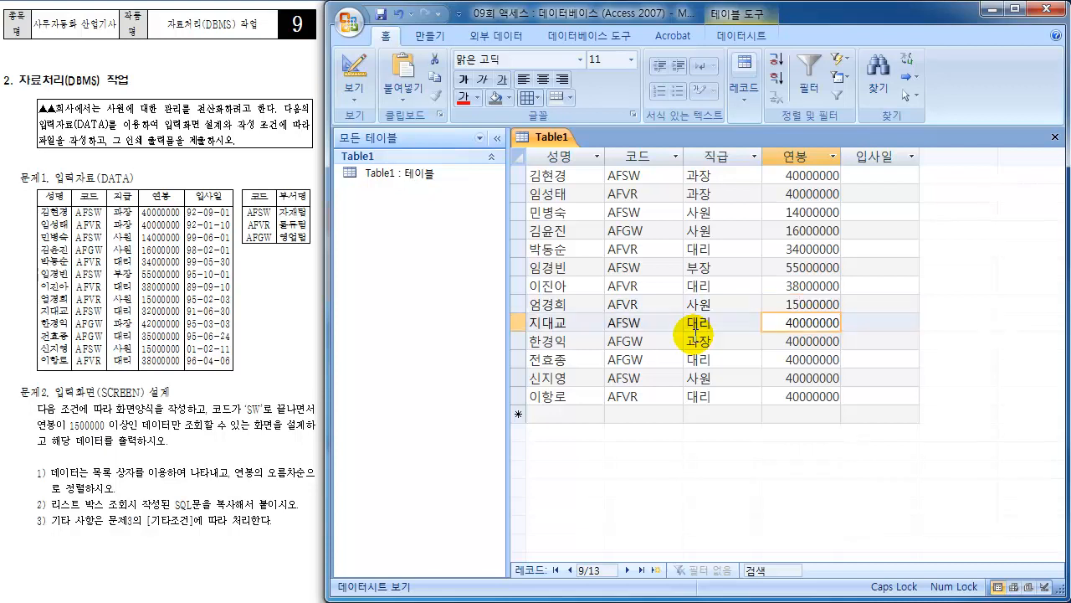
pyautogui.press('Home')
pyautogui.press('Delete')
pyautogui.press('Delete')
pyautogui.write('32')
pyautogui.press('Down')
pyautogui.press('F2')
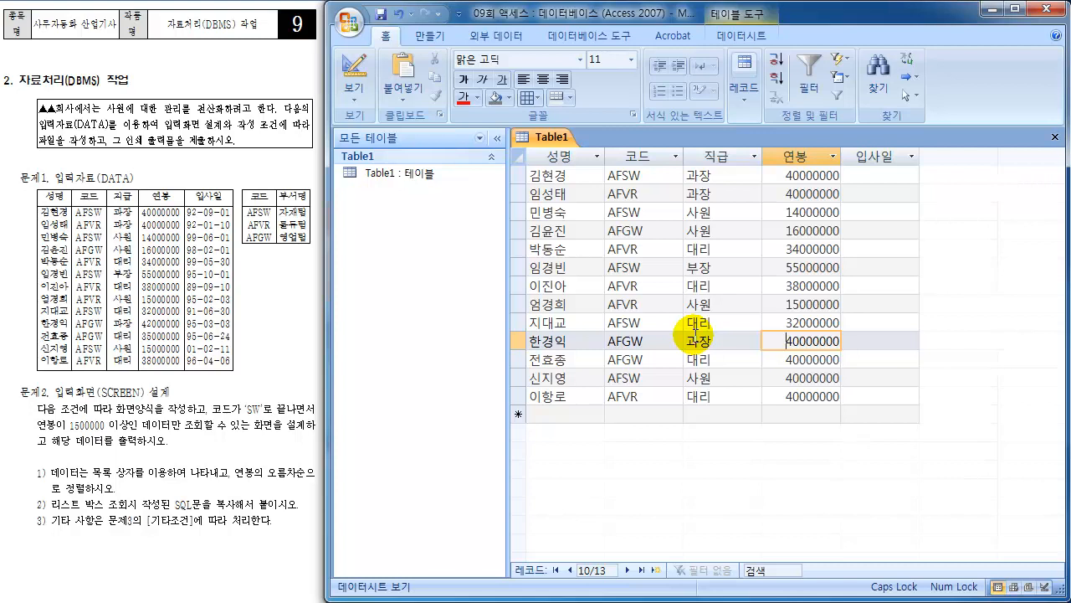
pyautogui.press('Delete')
pyautogui.press('Delete')
pyautogui.write('42')
pyautogui.press('Down')
# - Change the 연봉 of record 11 to 35000000 and of record 12 to 15000000
pyautogui.press('F2')
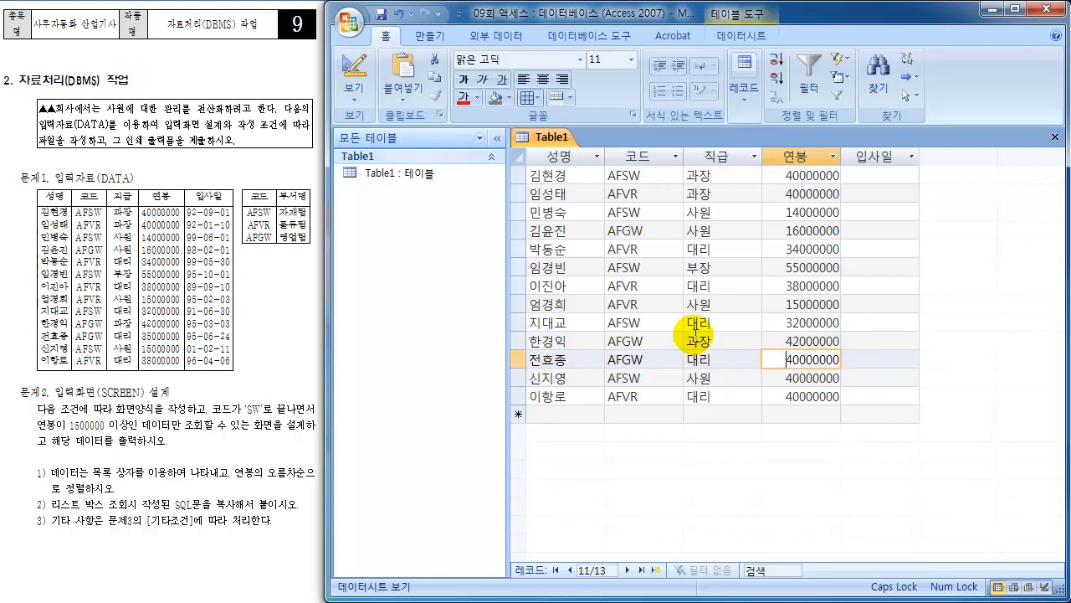
pyautogui.press('Delete')
pyautogui.press('Delete')
pyautogui.write('35')
pyautogui.press('Down')
pyautogui.press('F2')
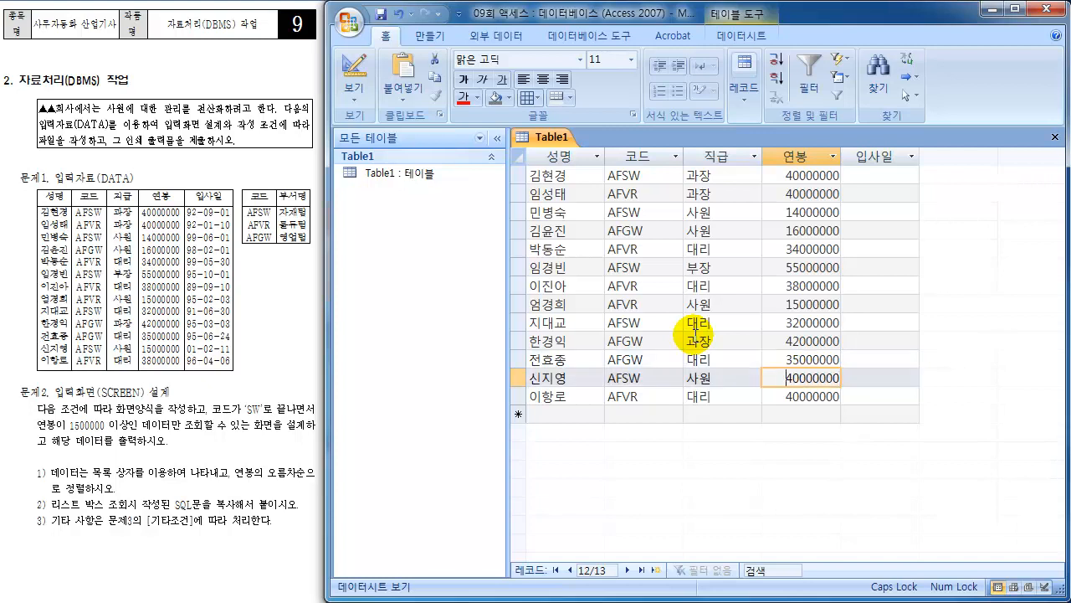
pyautogui.press('Delete')
pyautogui.press('Delete')
pyautogui.write('15')
pyautogui.press('Down')
# - Change the 연봉 of record 13 to 38000000 and commit the record
pyautogui.press('F2')
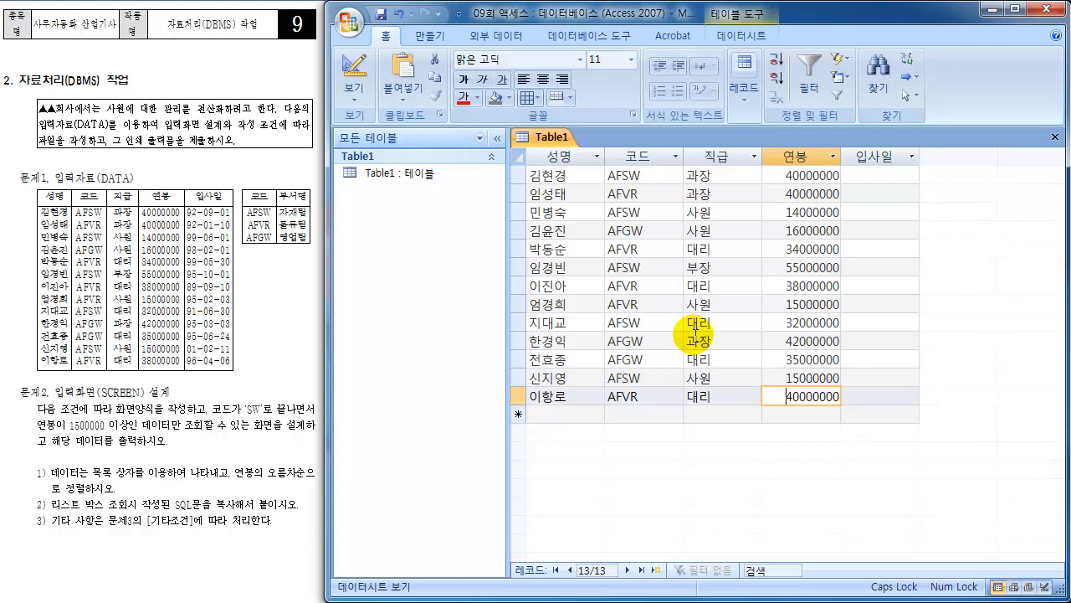
pyautogui.press('Delete')
pyautogui.press('Delete')
pyautogui.write('38')
pyautogui.press('Down')
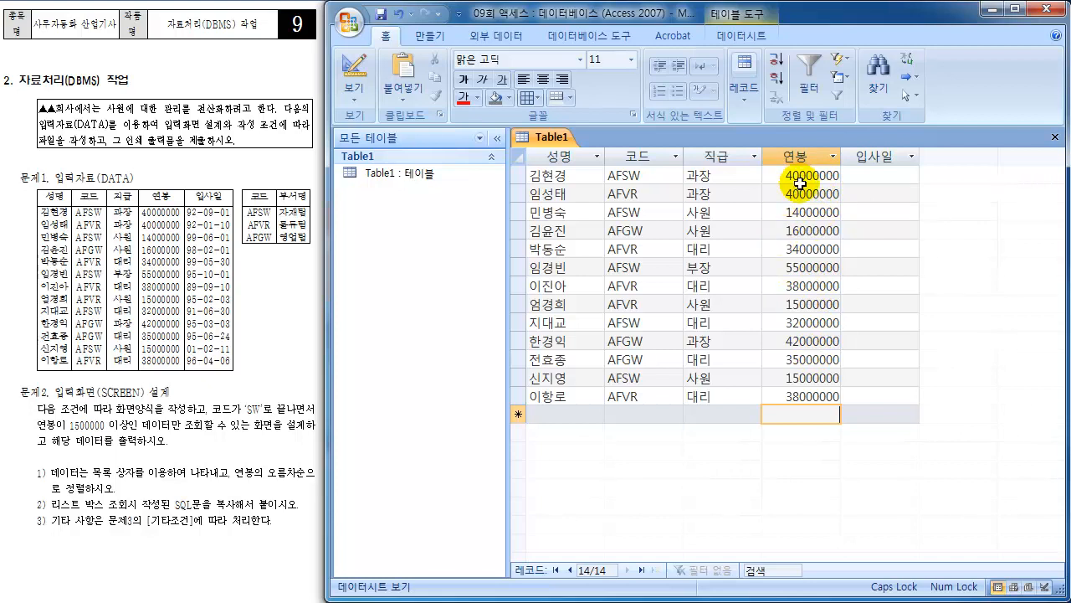
# - Enter 92-09-01 as the 입사일 of record 1
pyautogui.click(889, 174)
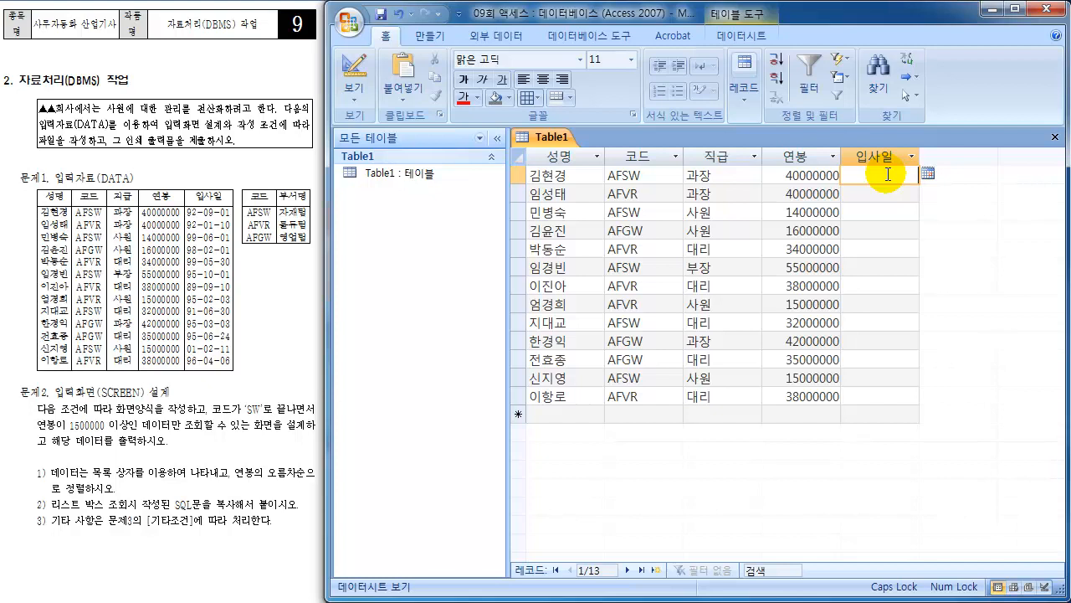
pyautogui.write('92-09-01')
pyautogui.press('Down')
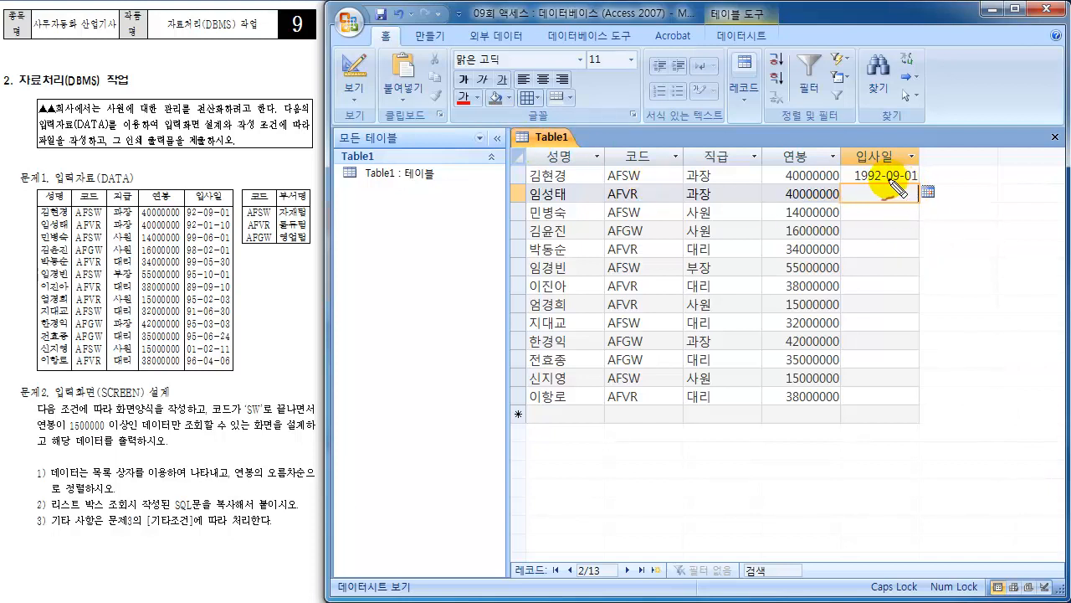
pyautogui.moveTo(879, 176); pyautogui.dragTo(917, 174)
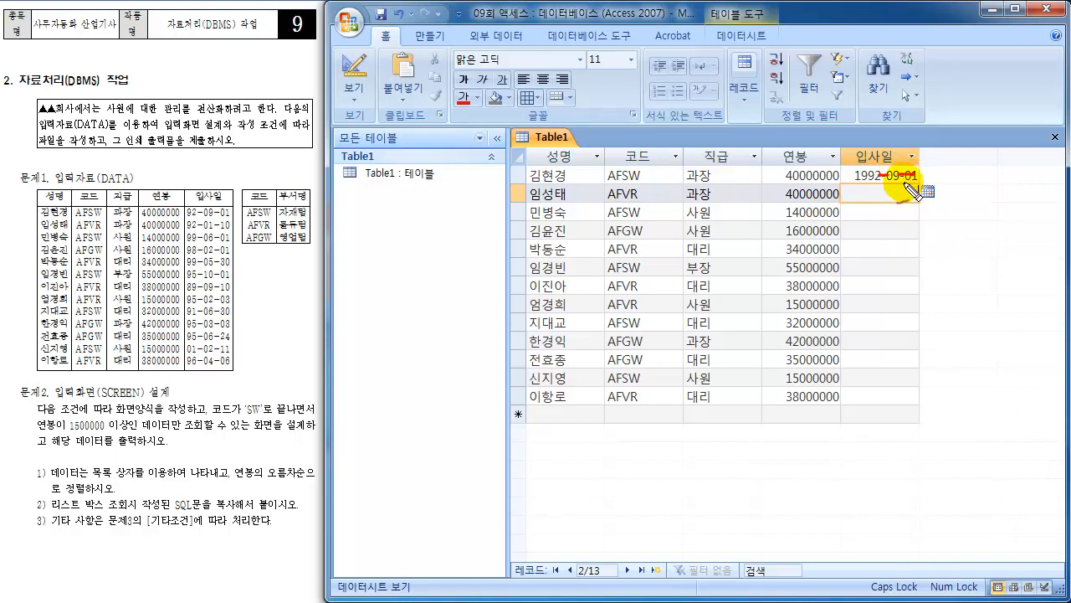
pyautogui.moveTo(858, 199)
pyautogui.mouseDown()
pyautogui.moveTo(912, 193)
pyautogui.moveTo(881, 236)
pyautogui.mouseUp()
pyautogui.moveTo(912, 191); pyautogui.dragTo(933, 212)
pyautogui.moveTo(954, 190); pyautogui.dragTo(966, 203)
pyautogui.moveTo(857, 218); pyautogui.dragTo(967, 208)
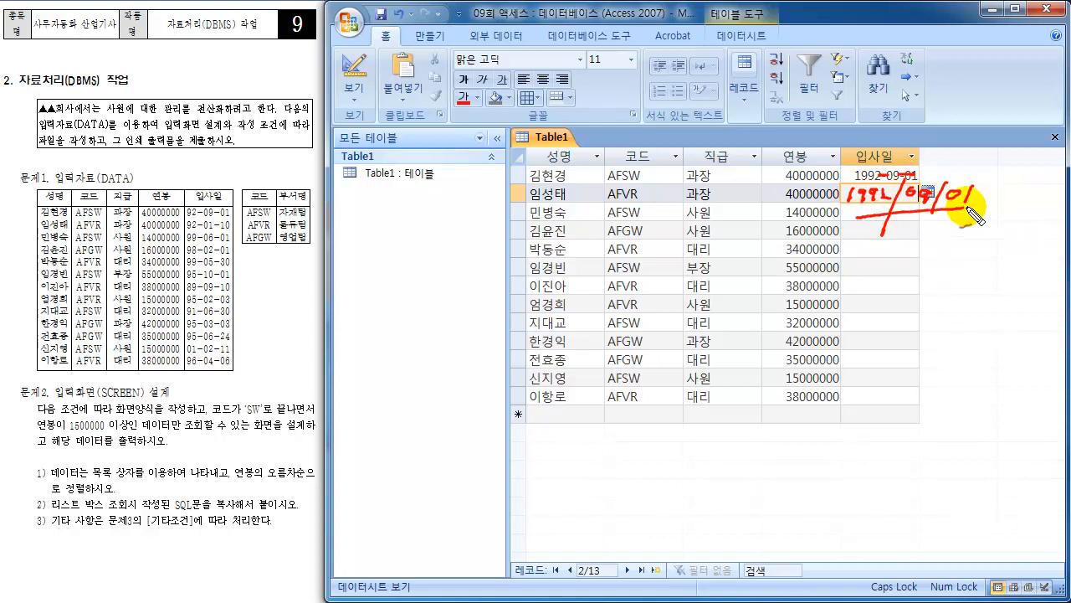
pyautogui.moveTo(862, 228)
pyautogui.mouseDown()
pyautogui.moveTo(860, 246)
pyautogui.moveTo(884, 235)
pyautogui.mouseUp()
pyautogui.moveTo(828, 229); pyautogui.dragTo(827, 243)
pyautogui.moveTo(847, 227); pyautogui.dragTo(843, 248)
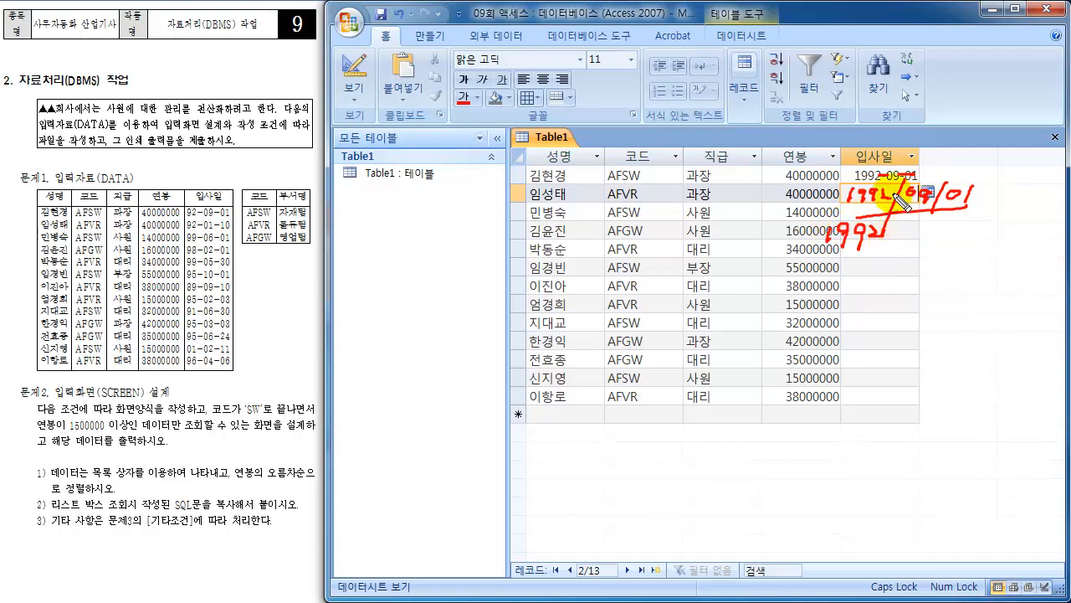
pyautogui.press('Escape')
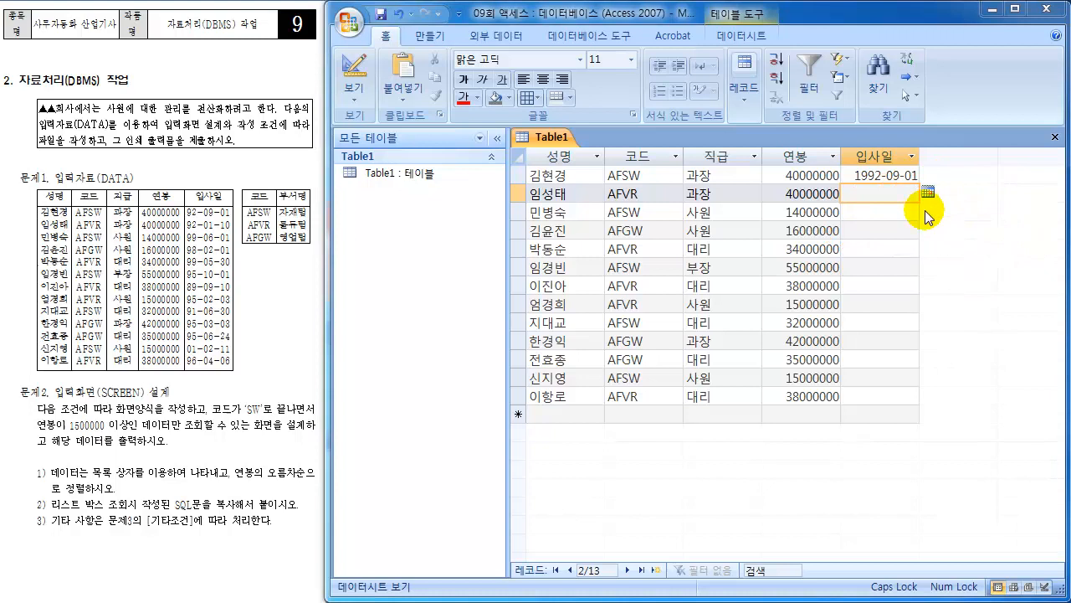
# - Give the 입사일 field the 날짜형식(S) input mask in the Table1 design, then save the table and return to its datasheet
pyautogui.click(870, 178)
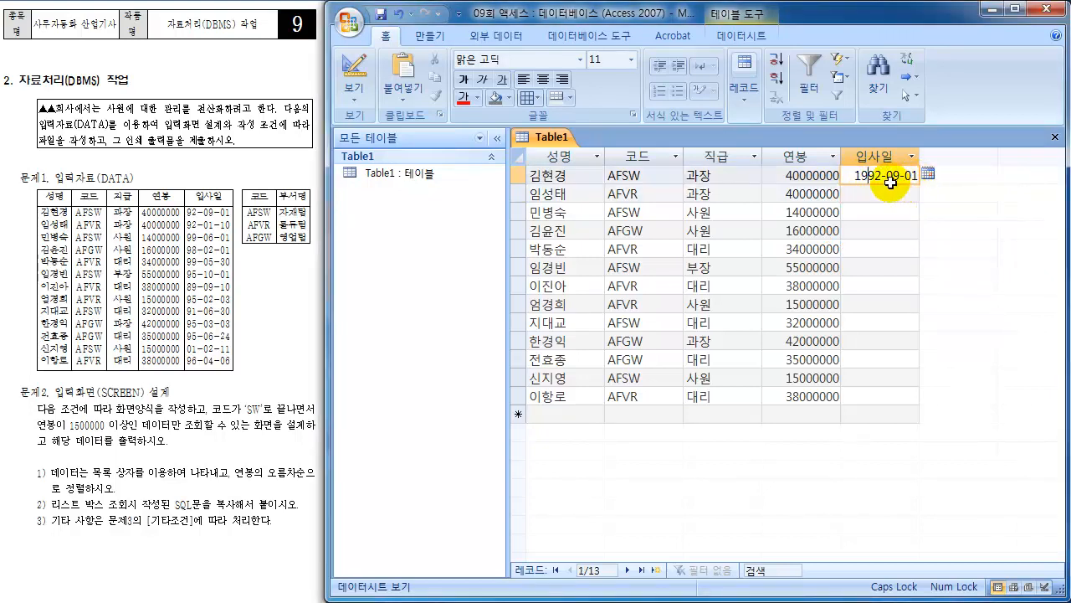
pyautogui.click(355, 71)
pyautogui.click(586, 243)
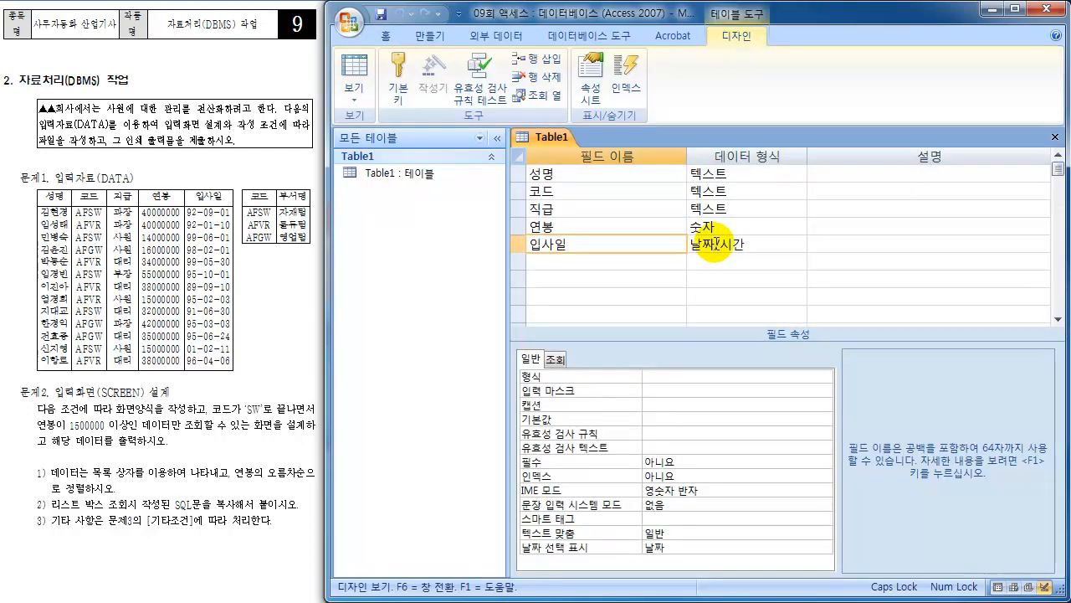
pyautogui.click(670, 390)
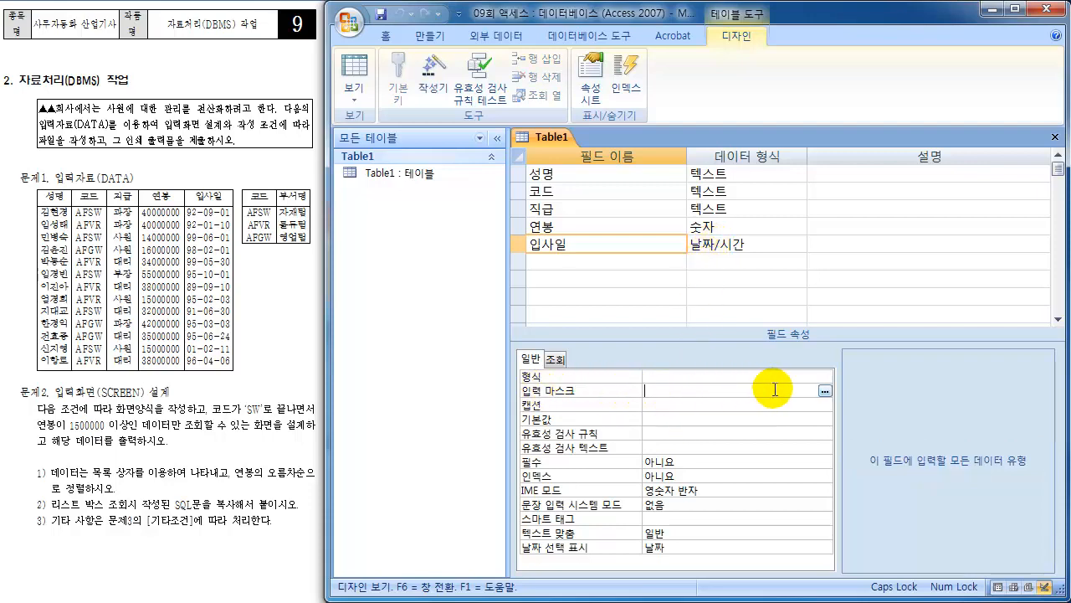
pyautogui.click(824, 390)
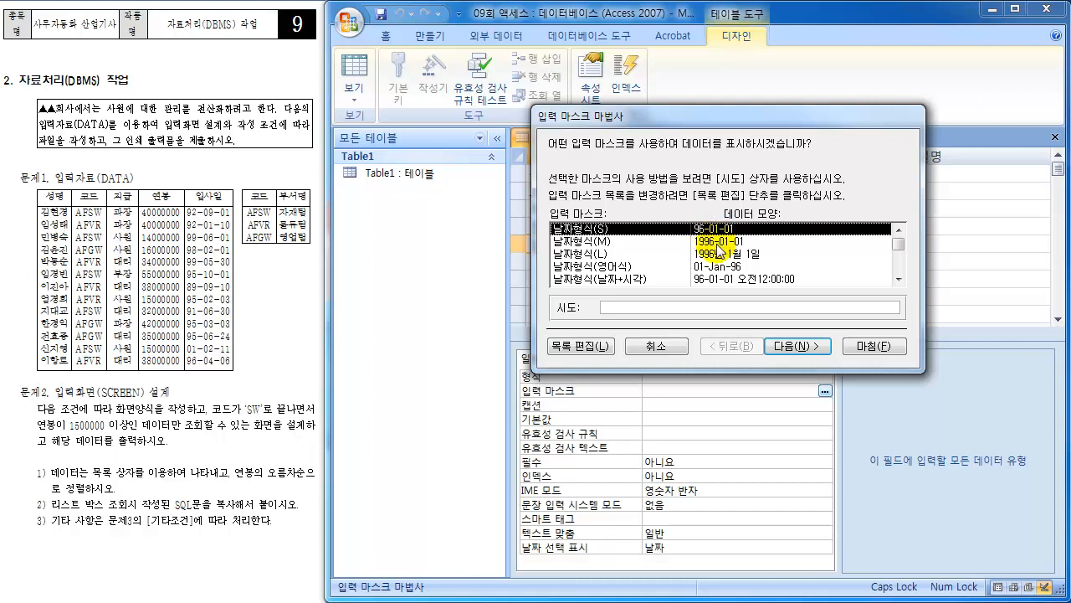
pyautogui.click(716, 243)
pyautogui.click(714, 230)
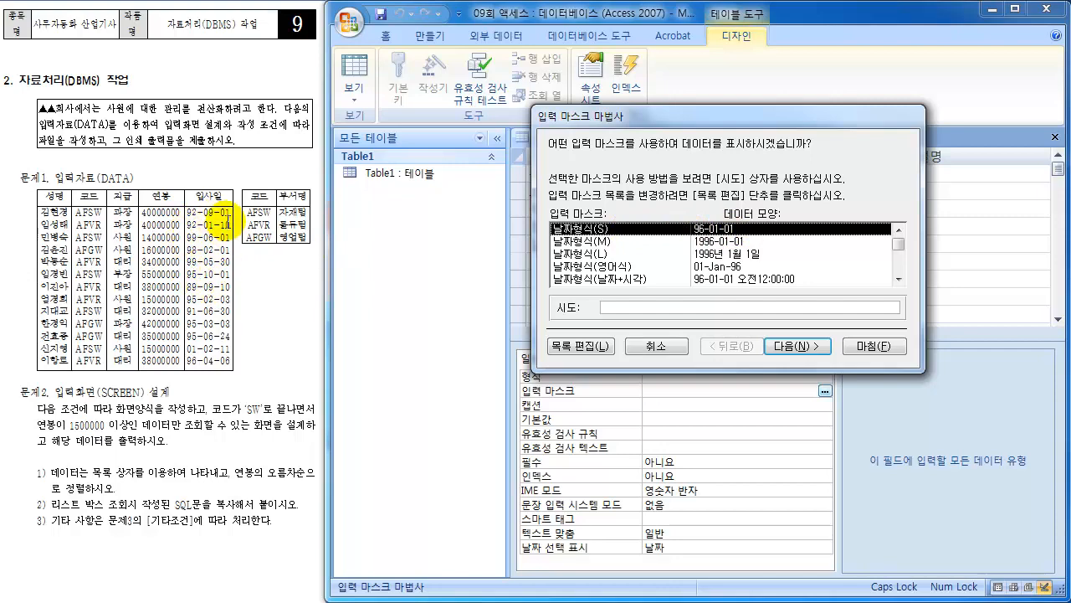
pyautogui.click(870, 345)
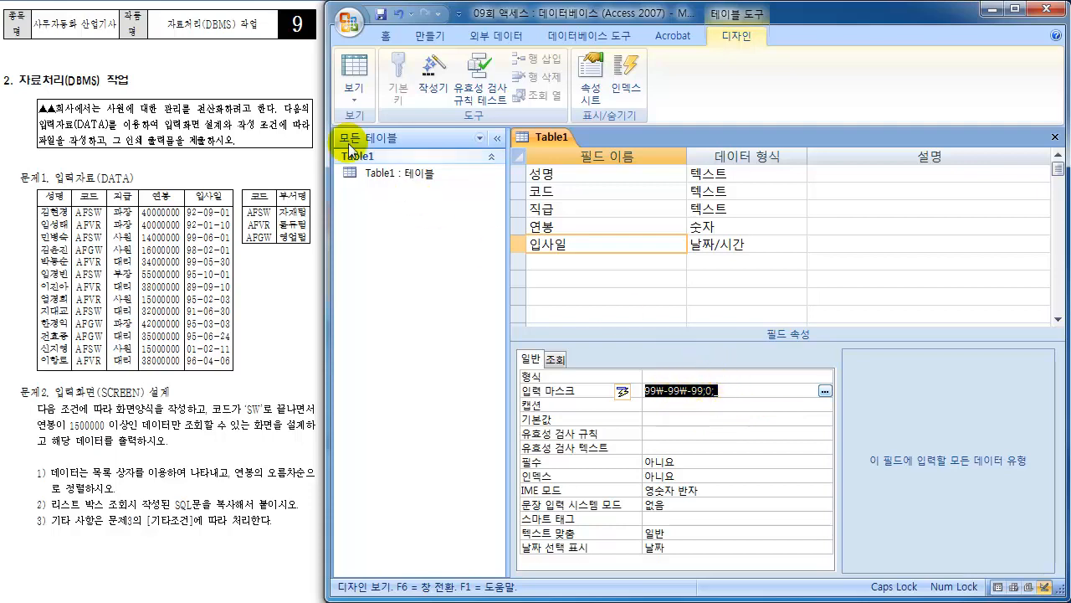
pyautogui.click(355, 71)
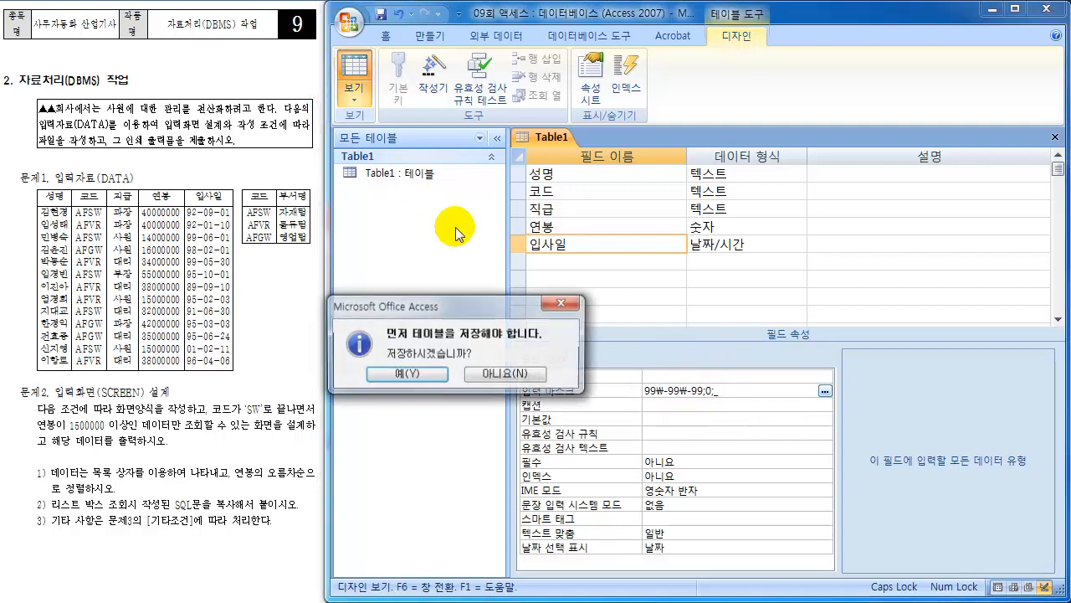
pyautogui.click(407, 374)
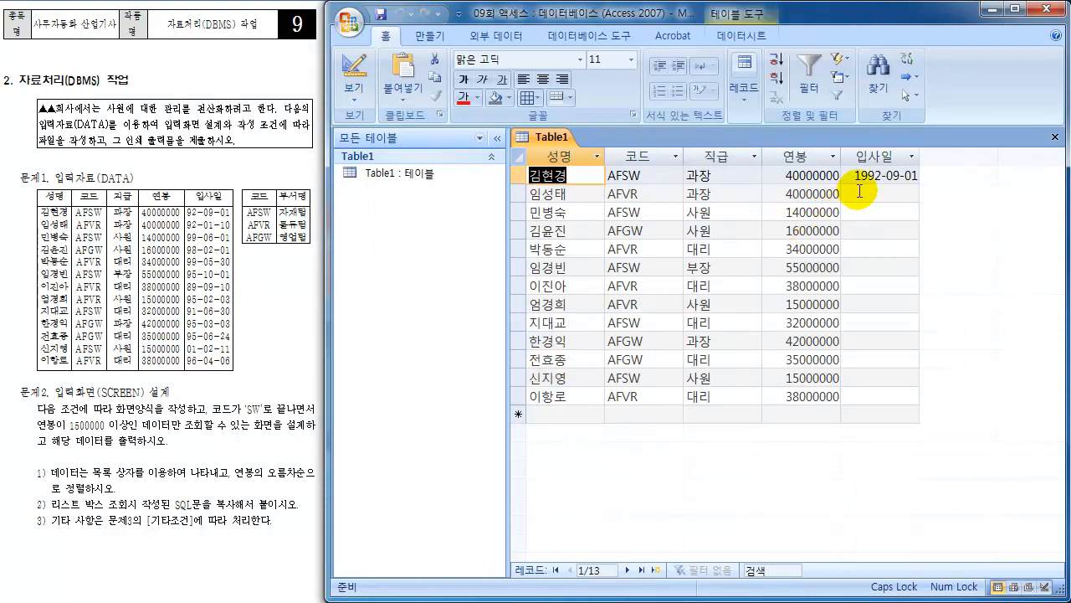
# - Enter the 입사일 dates 92-01-10, 99-06-01 and 98-02-01 for records 2, 3 and 4
pyautogui.click(854, 194)
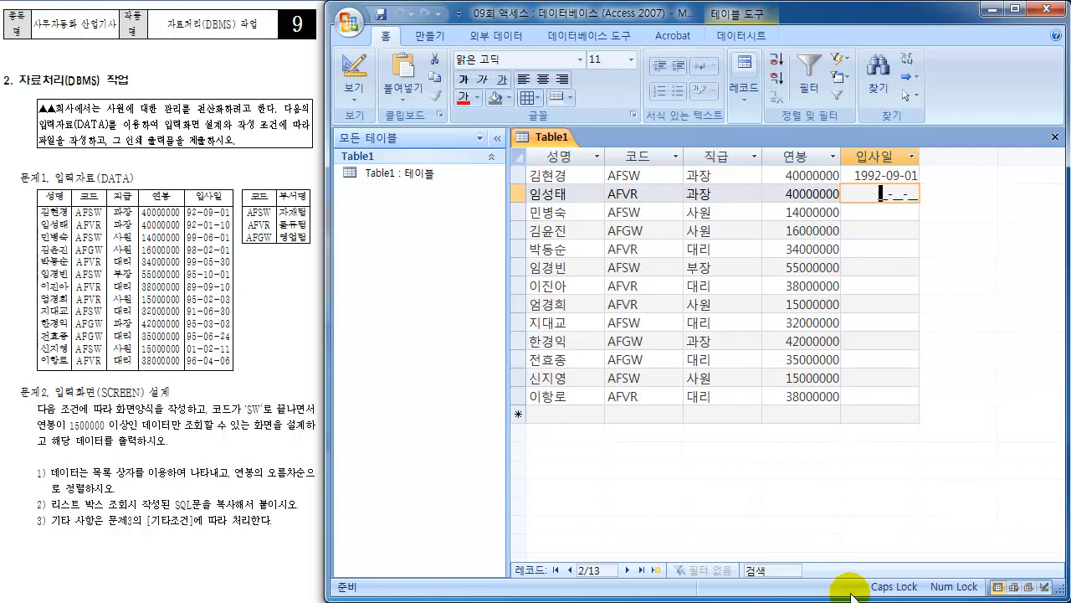
pyautogui.write('92-01-10')
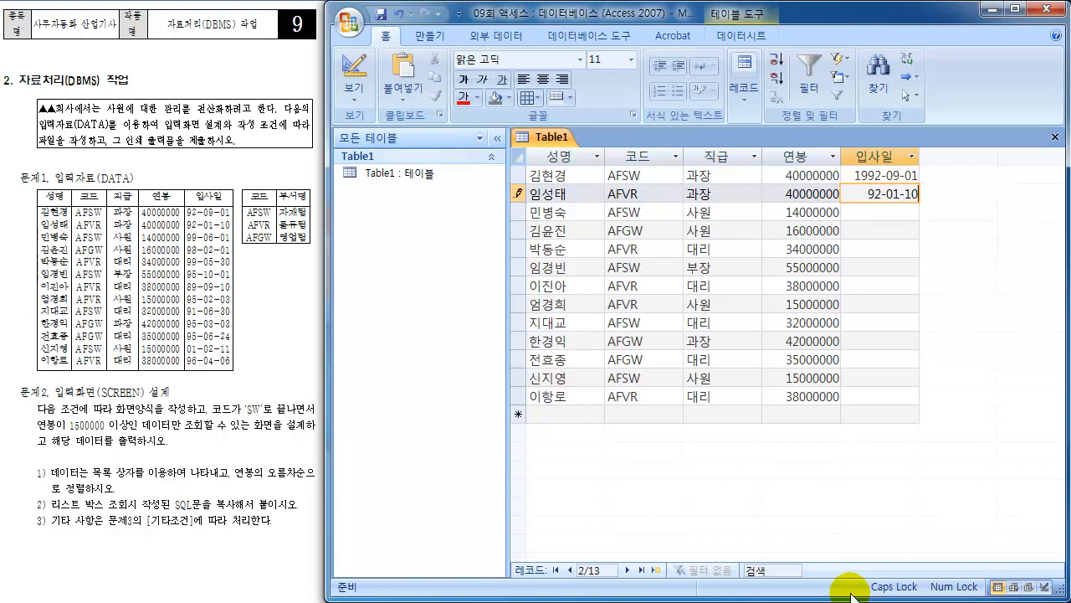
pyautogui.press('Return')
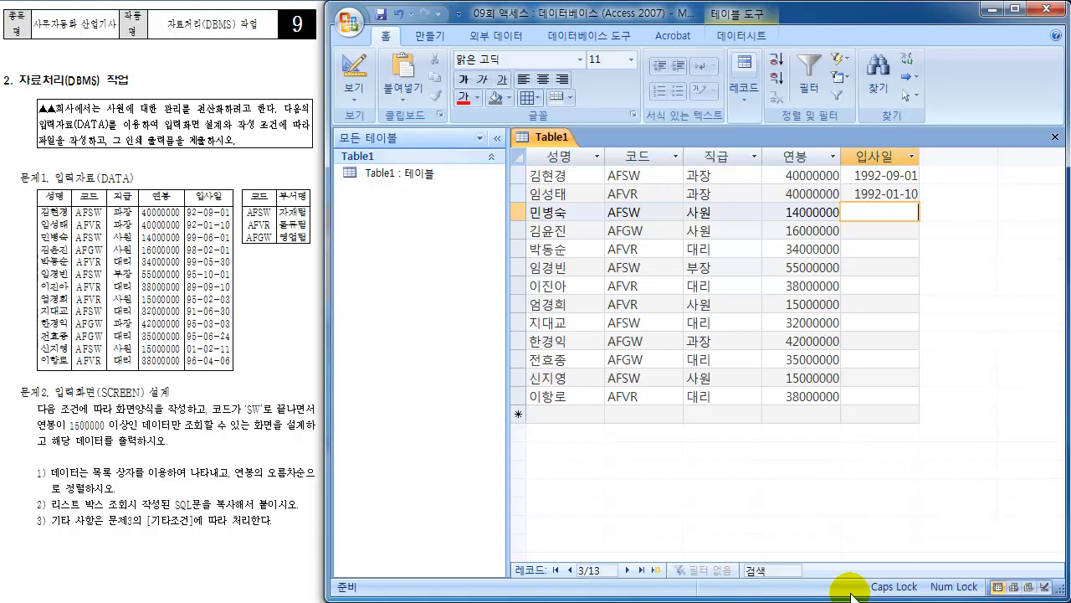
pyautogui.write('99-06-01')
pyautogui.press('Return')
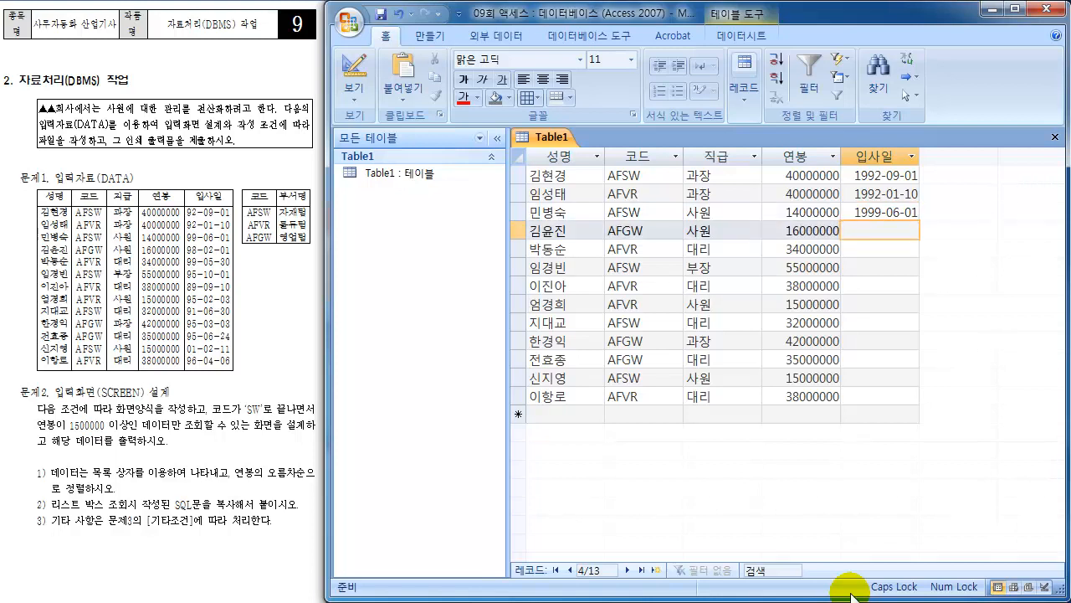
pyautogui.write('98-02-01')
pyautogui.press('Return')
# - Enter 99-05-30 as the 입사일 of record 5 and 95-10-01 as that of record 6
pyautogui.write('99-0')
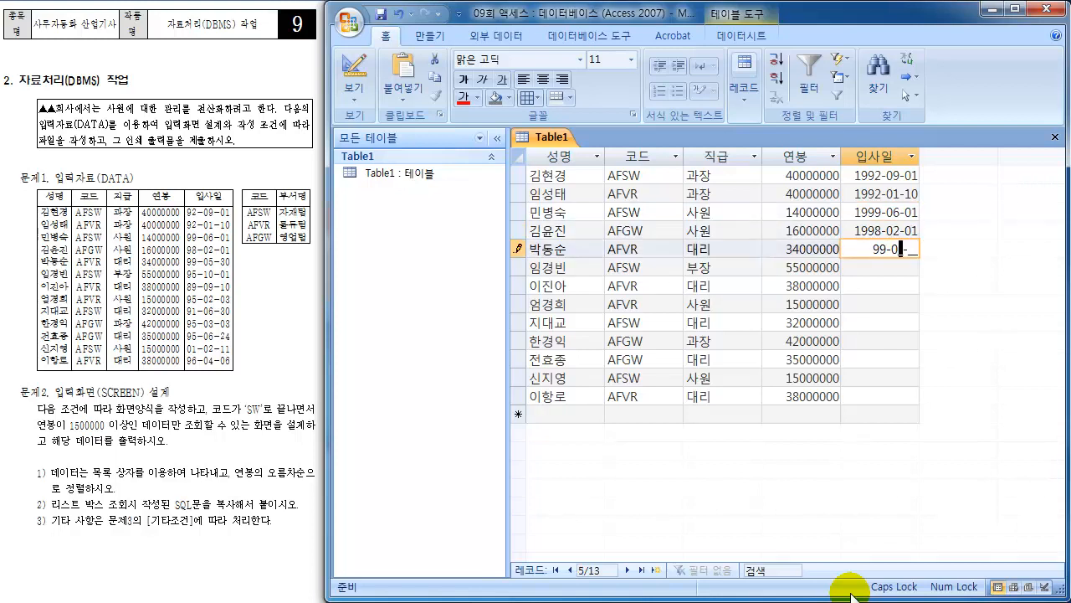
pyautogui.write('5-30')
pyautogui.press('Return')
pyautogui.write('9')
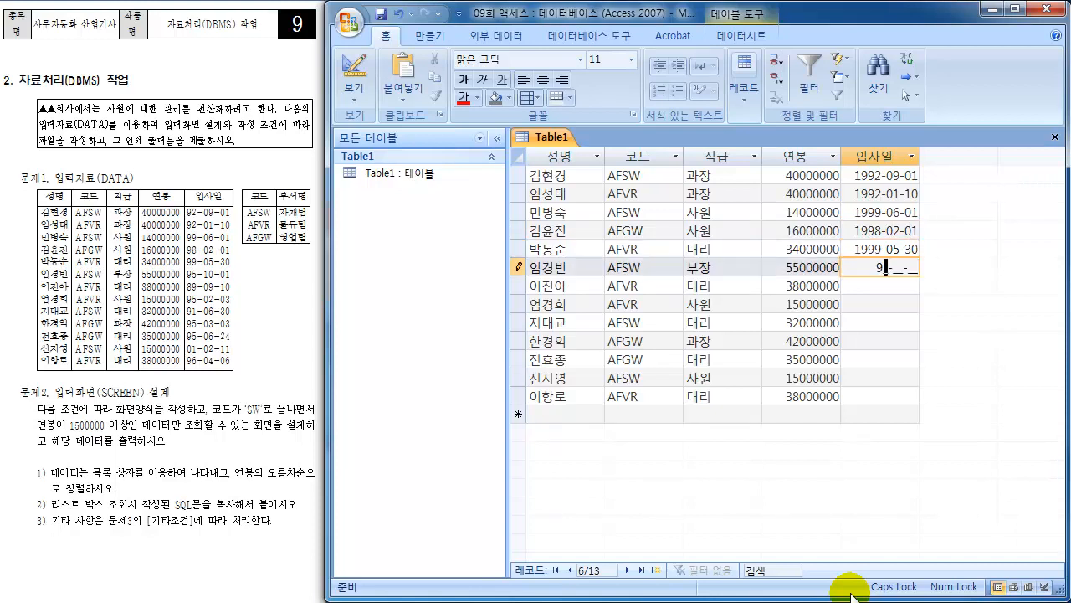
pyautogui.write('5-10-01')
pyautogui.press('Return')
# - Enter the 입사일 dates 89-09-10, 95-02-03 and 91-06-30 for records 7, 8 and 9
pyautogui.write('89-09-10')
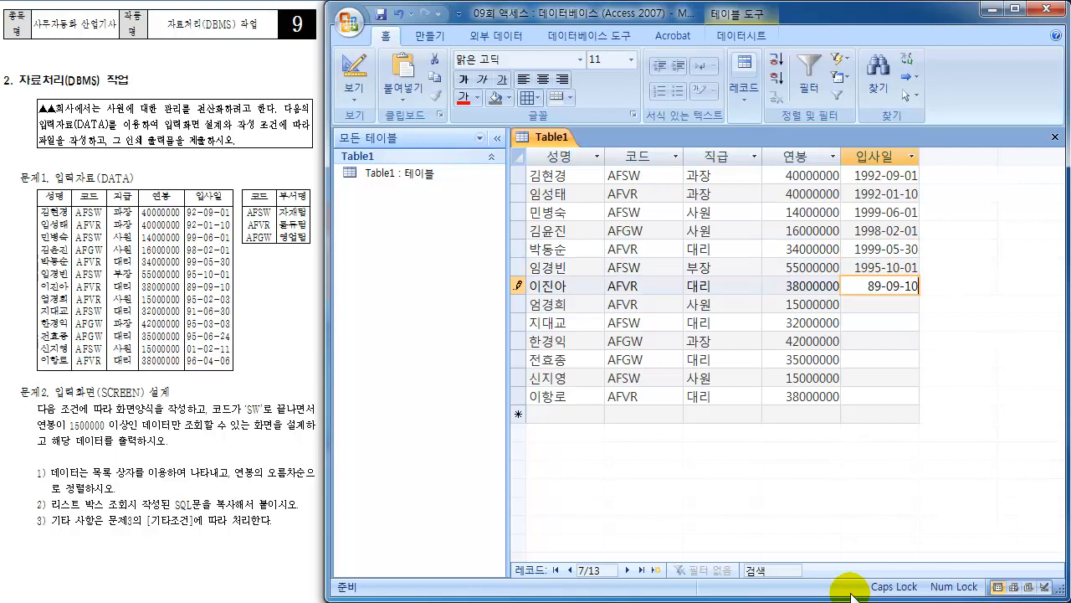
pyautogui.press('Return')
pyautogui.write('95-02-03')
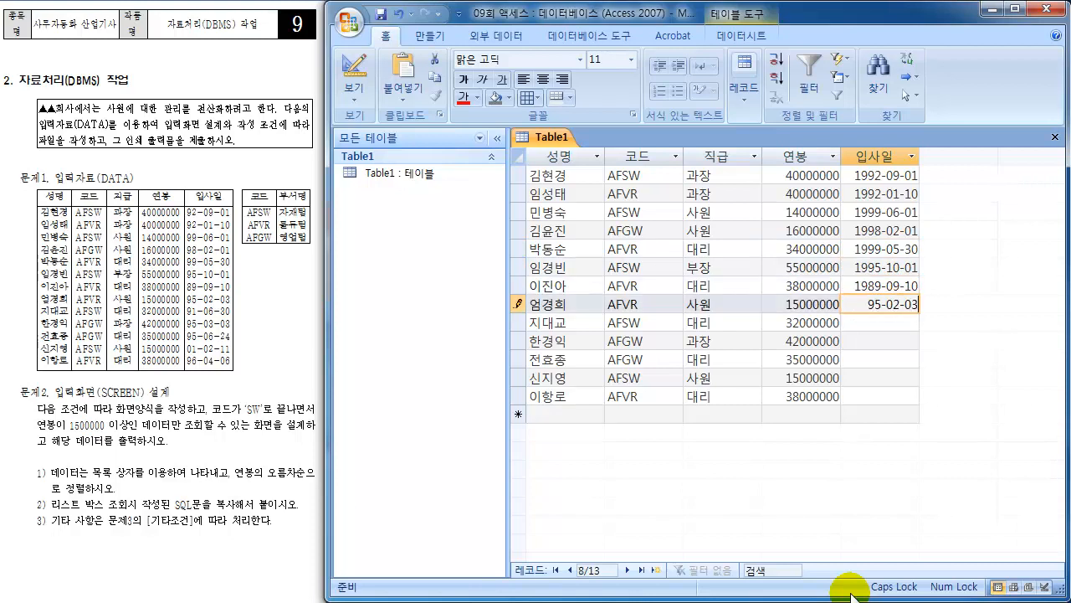
pyautogui.press('Return')
pyautogui.write('91-06-3')
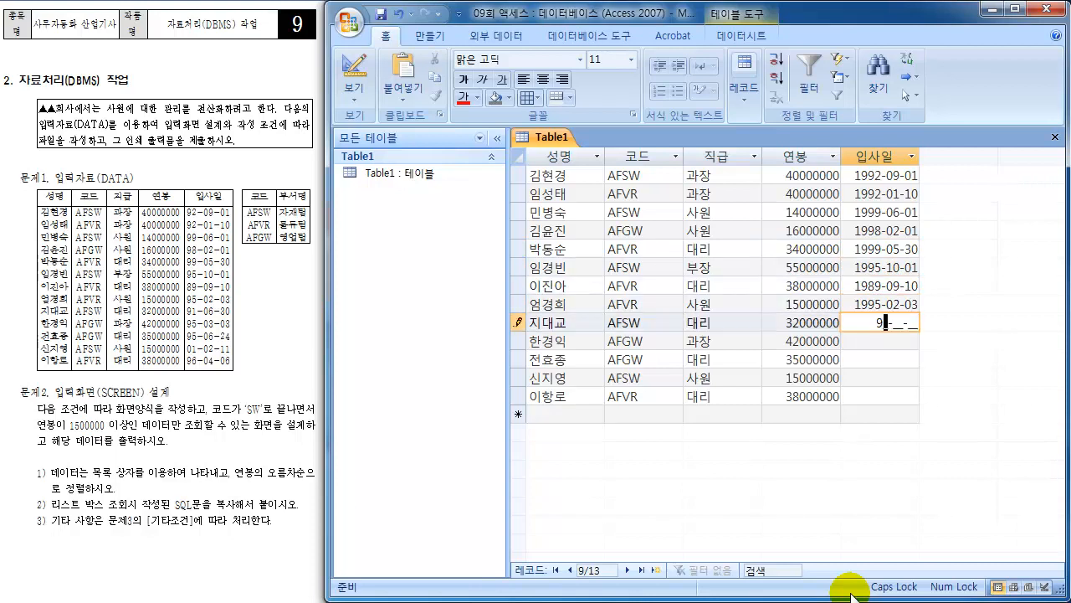
pyautogui.write('0')
pyautogui.press('Return')
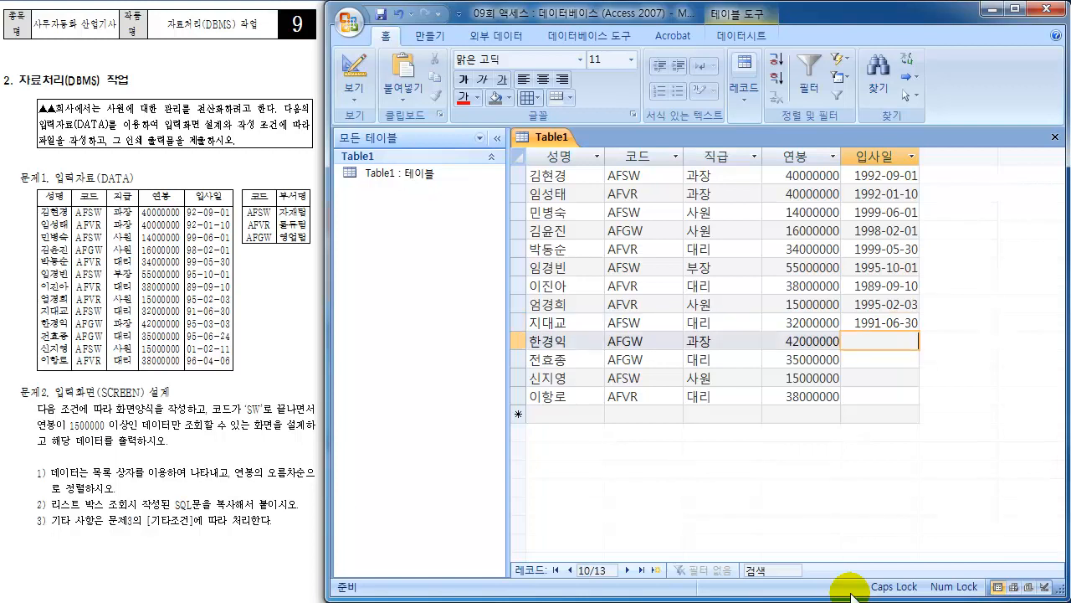
# - Enter 95-03-03 as the 입사일 of record 10 and 95-06-24 as that of record 11
pyautogui.write('95-03-03')
pyautogui.press('Return')
pyautogui.write('95-06-24')
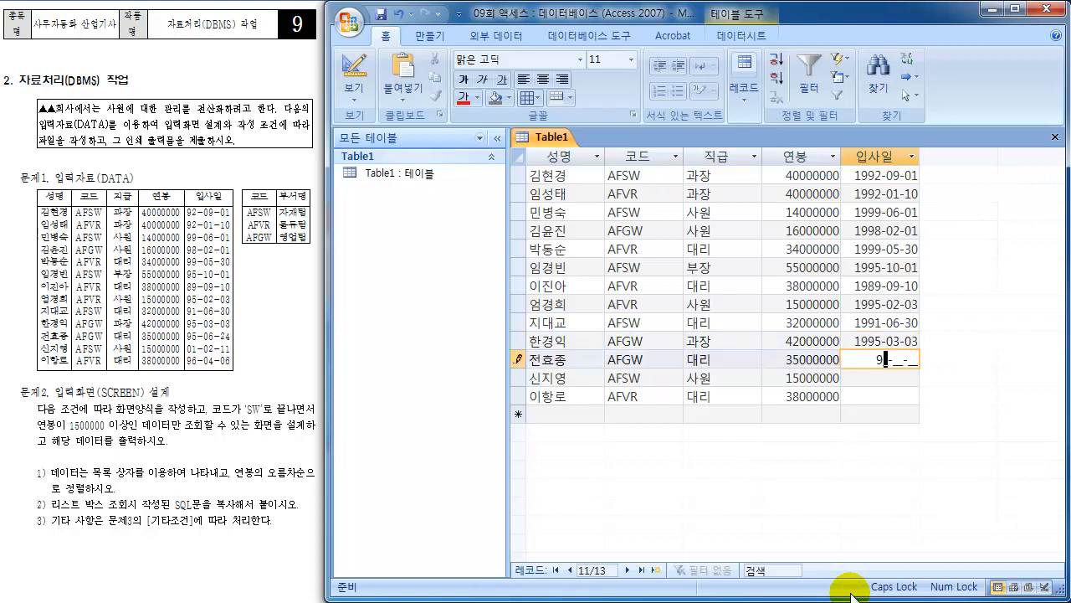
pyautogui.press('Return')
# - Enter 01-02-11 as the 입사일 of record 12 and 96-04-06 as that of record 13, and commit the record
pyautogui.write('01-02-11')
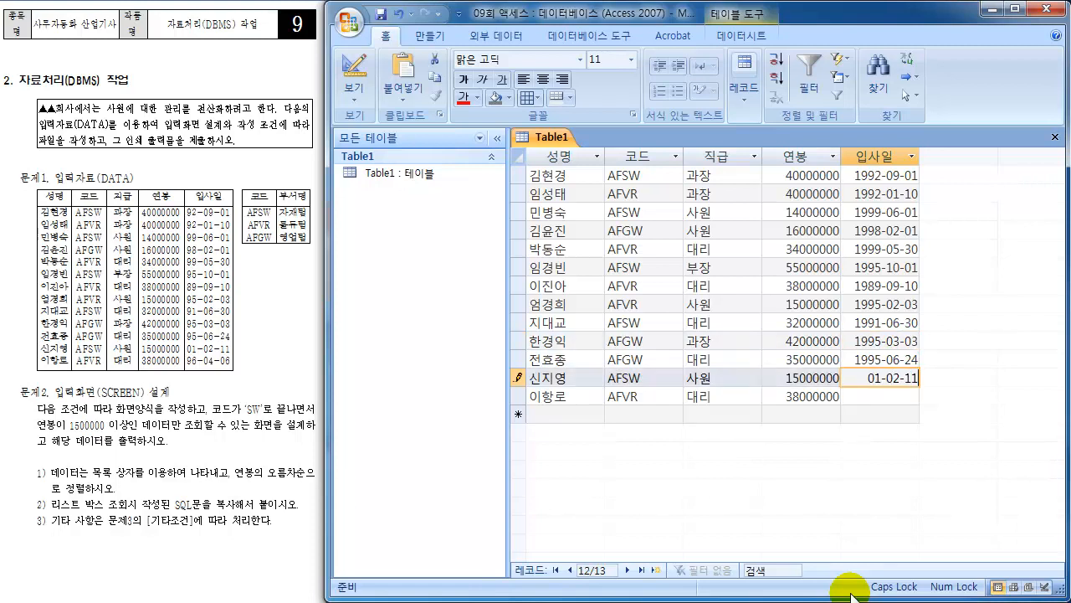
pyautogui.press('Return')
pyautogui.write('96-04-06')
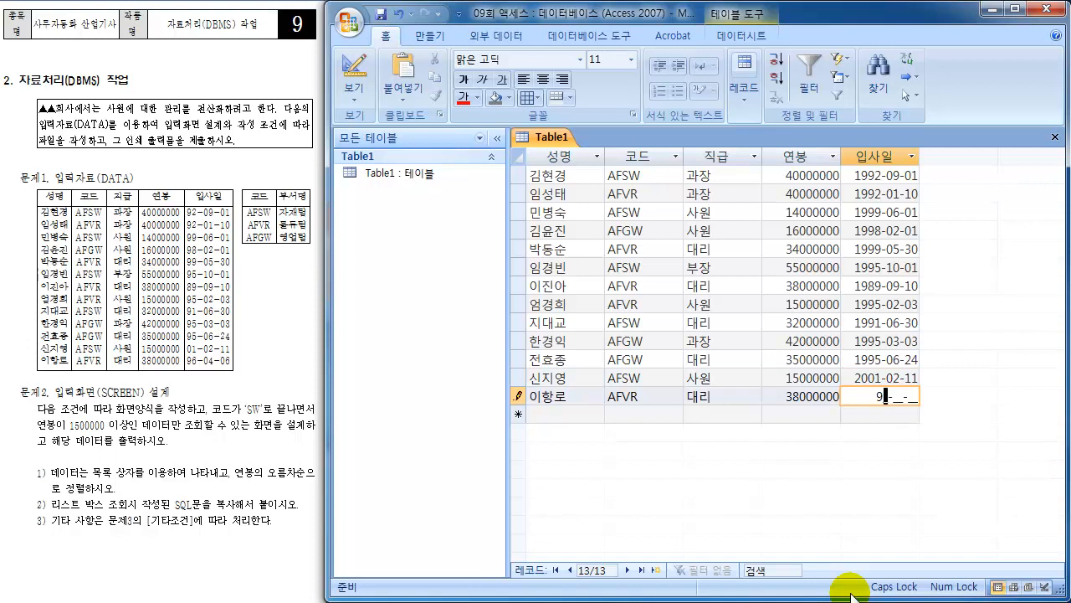
pyautogui.press('Return')
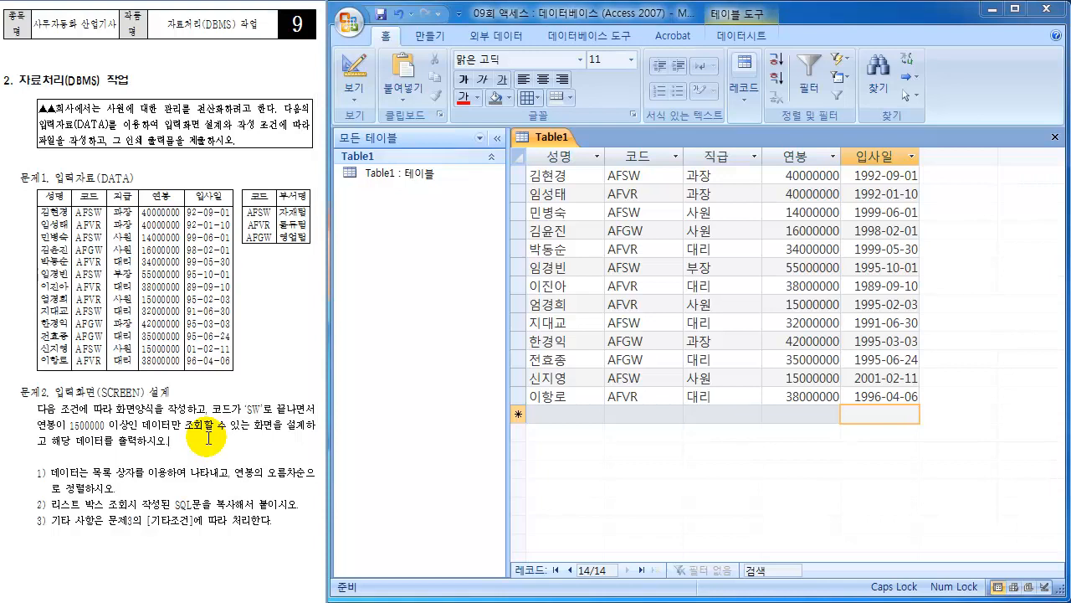
# - Compare the 연봉 format in the exam sheet's sample input form with the 연봉 column of Table1
pyautogui.scroll(-15, 209, 437)
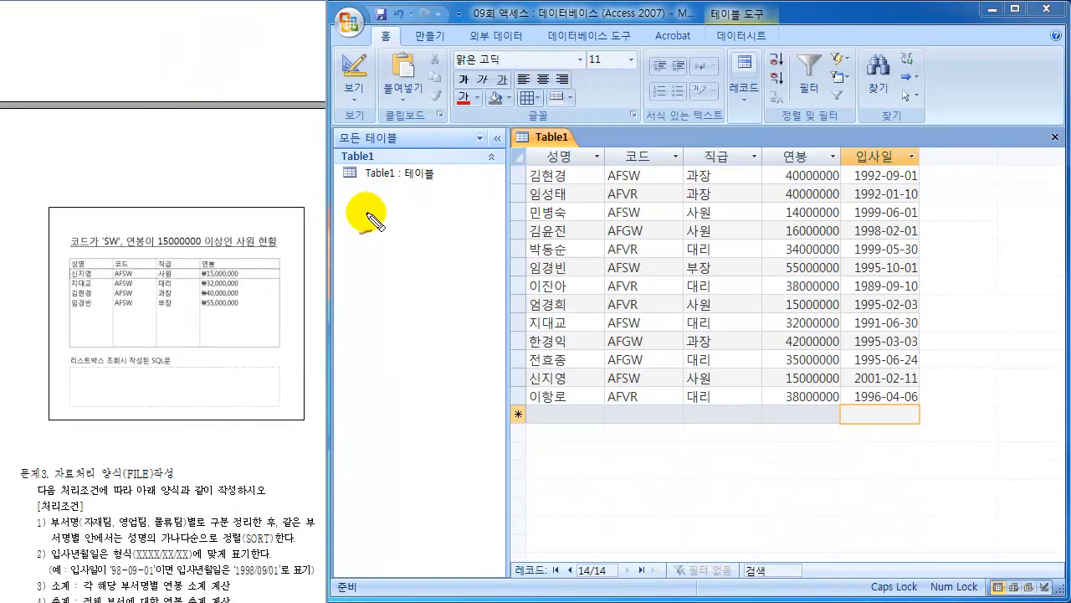
pyautogui.moveTo(221, 249)
pyautogui.mouseDown()
pyautogui.moveTo(192, 309)
pyautogui.moveTo(186, 289)
pyautogui.mouseUp()
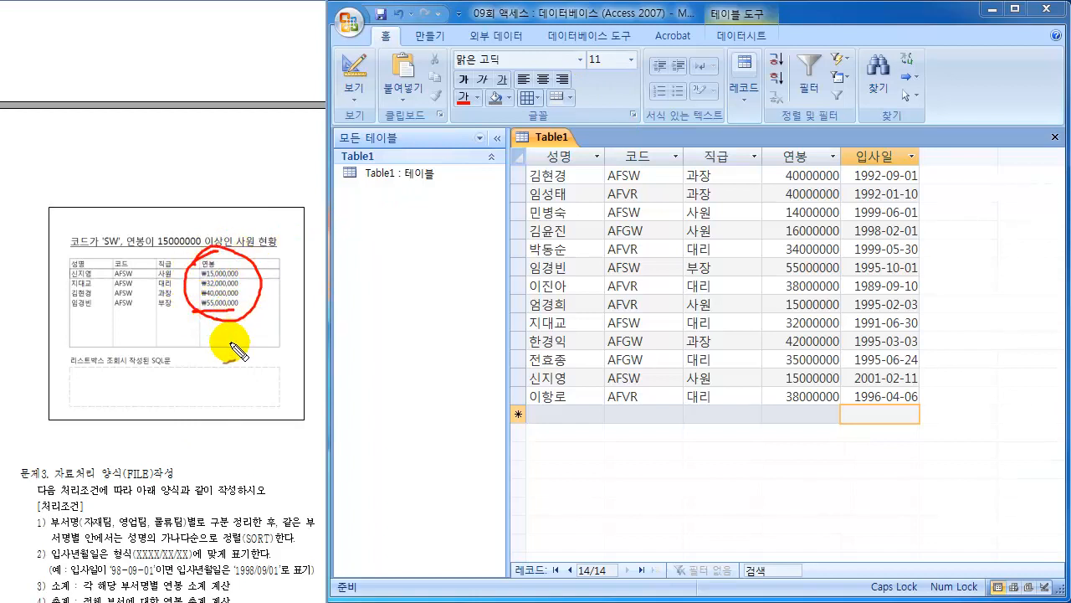
pyautogui.moveTo(779, 202)
pyautogui.mouseDown()
pyautogui.moveTo(761, 184)
pyautogui.moveTo(787, 180)
pyautogui.mouseUp()
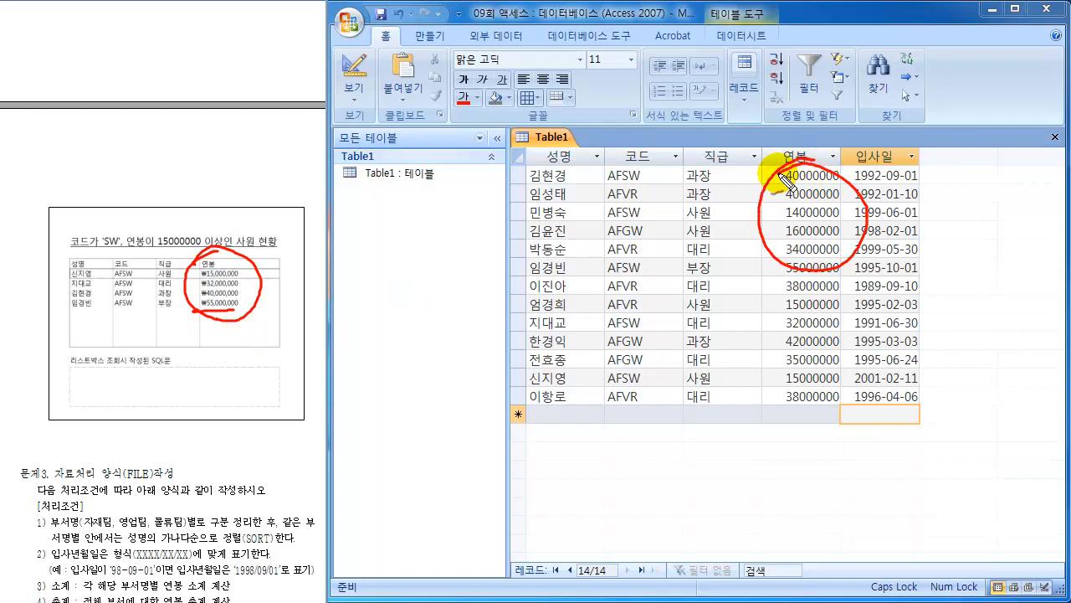
pyautogui.moveTo(266, 192); pyautogui.dragTo(242, 238)
pyautogui.moveTo(240, 219); pyautogui.dragTo(243, 238)
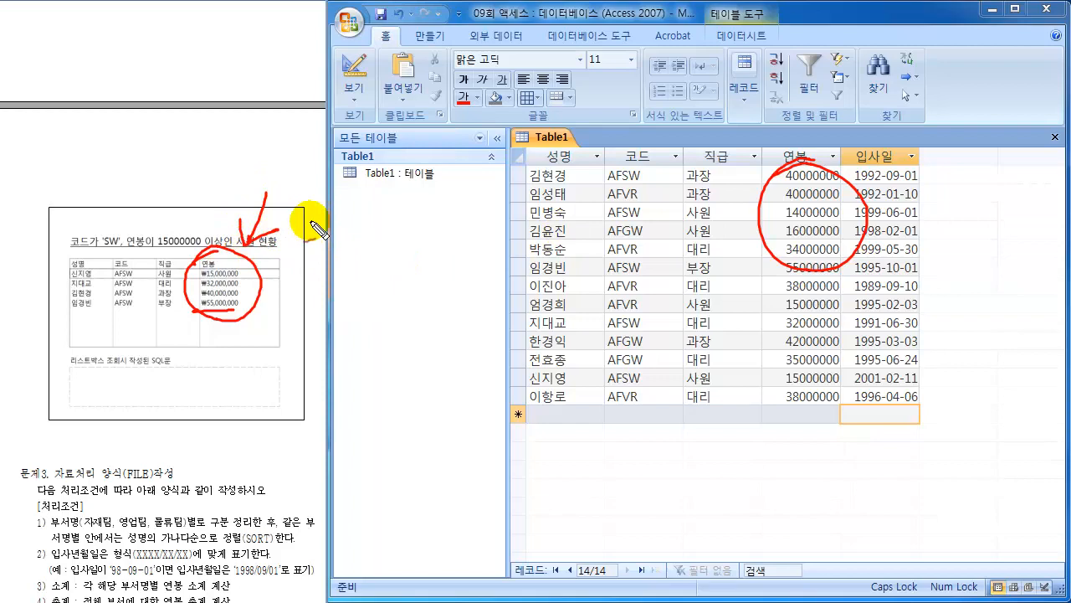
pyautogui.press('Escape')
# - Examine the exam sheet's report conditions and sample report for the 입사일 date format, comparing it with the 입사일 column of Table1
pyautogui.scroll(-5, 198, 529)
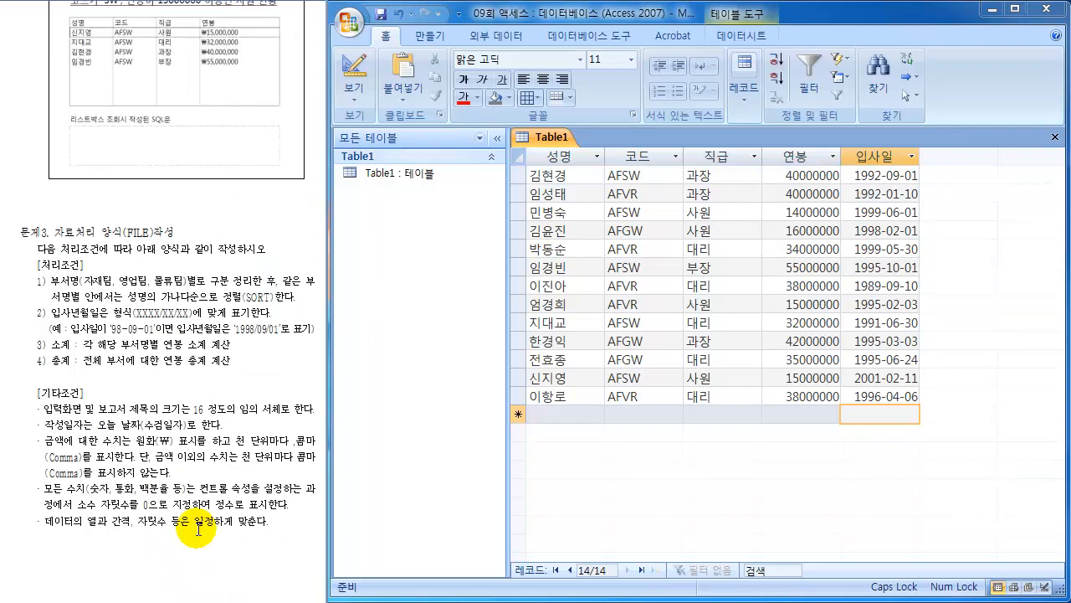
pyautogui.scroll(-10, 199, 529)
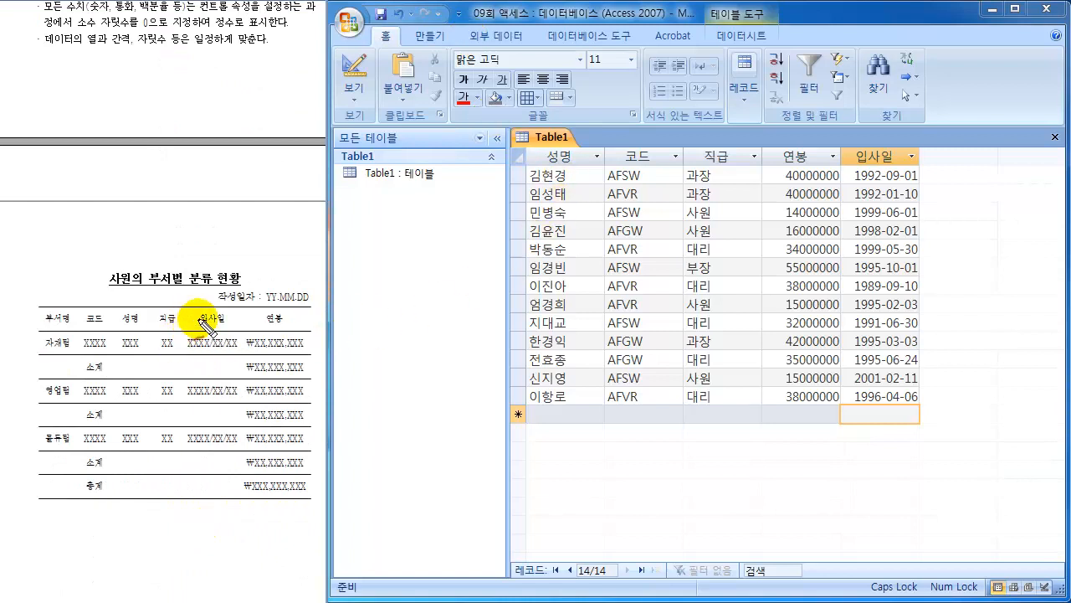
pyautogui.moveTo(196, 321)
pyautogui.mouseDown()
pyautogui.moveTo(235, 317)
pyautogui.moveTo(209, 326)
pyautogui.moveTo(185, 363)
pyautogui.mouseUp()
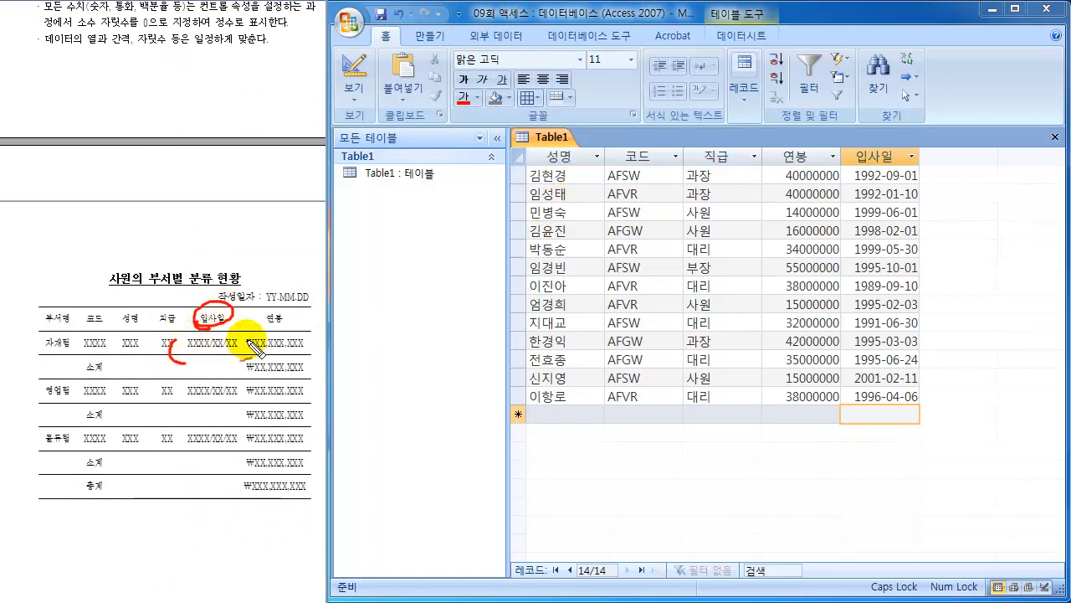
pyautogui.moveTo(238, 333); pyautogui.dragTo(246, 363)
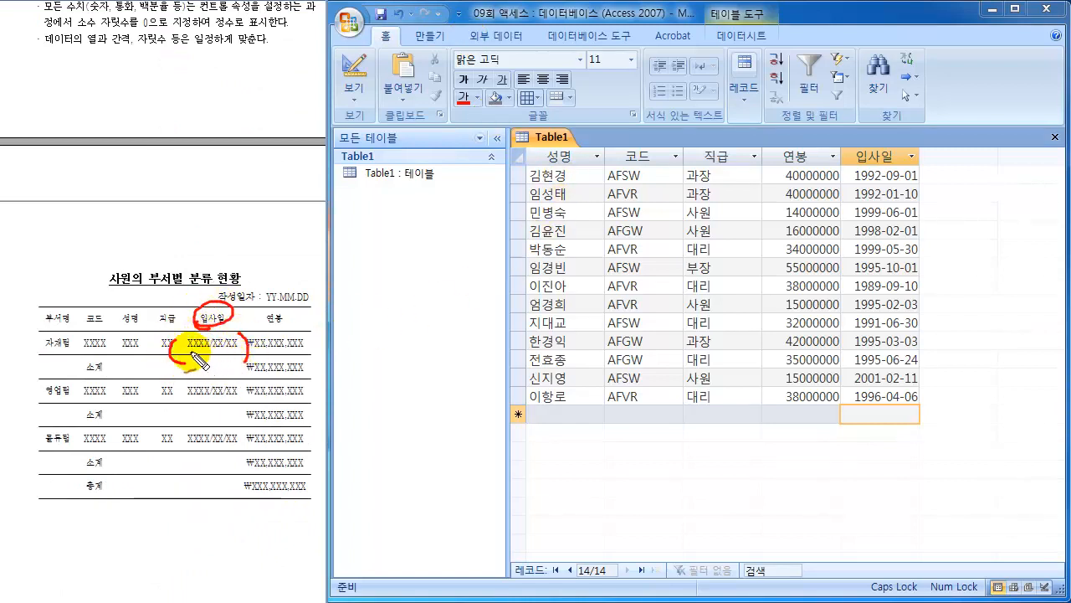
pyautogui.moveTo(178, 358); pyautogui.dragTo(230, 344)
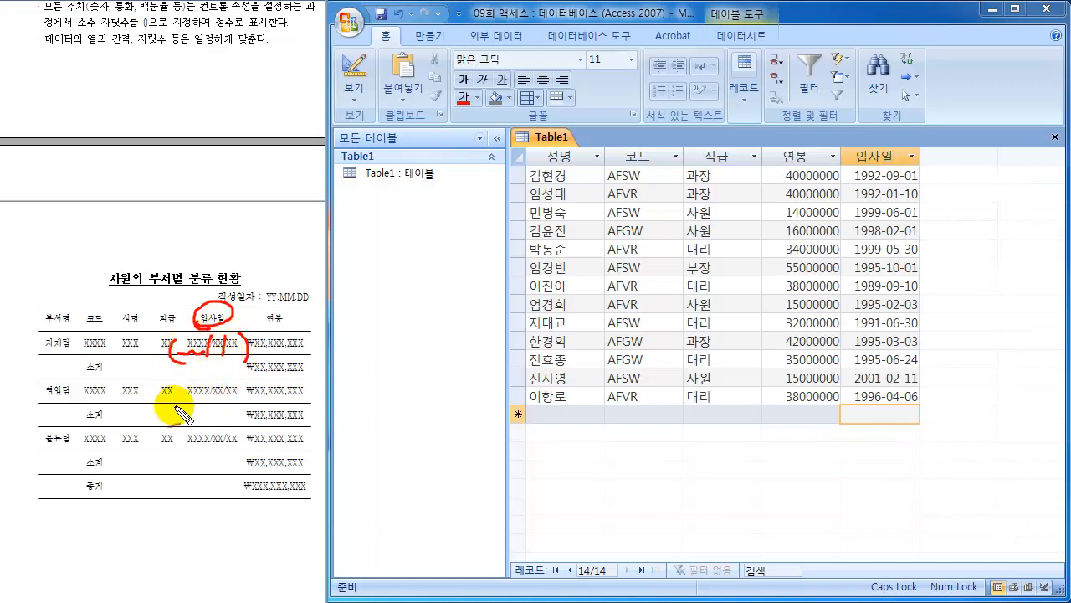
pyautogui.moveTo(174, 406); pyautogui.dragTo(247, 408)
pyautogui.moveTo(877, 176)
pyautogui.mouseDown()
pyautogui.moveTo(911, 175)
pyautogui.moveTo(880, 210)
pyautogui.moveTo(898, 217)
pyautogui.mouseUp()
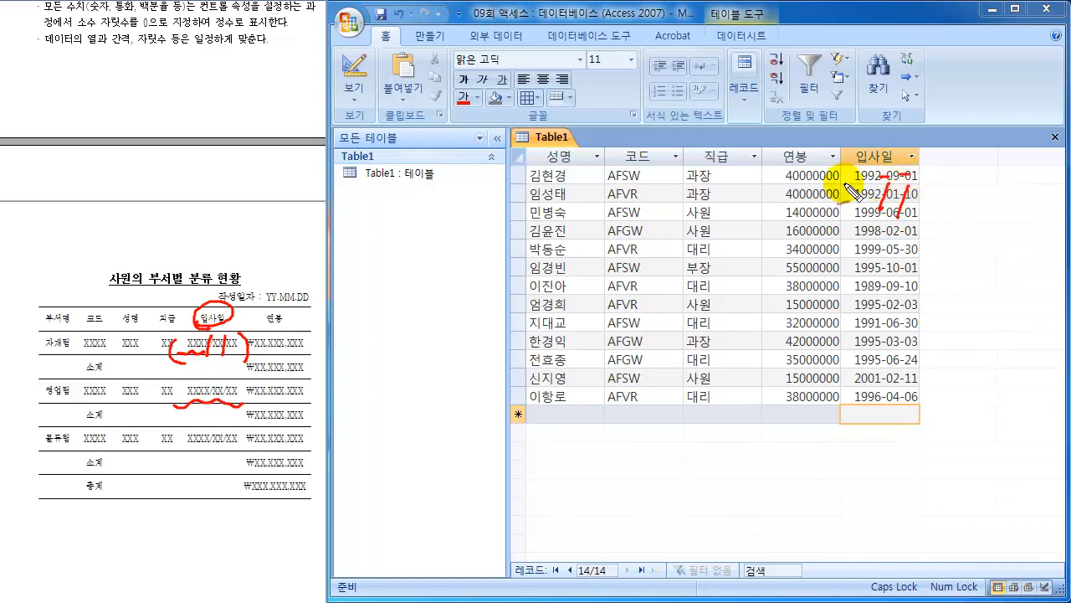
pyautogui.press('Escape')
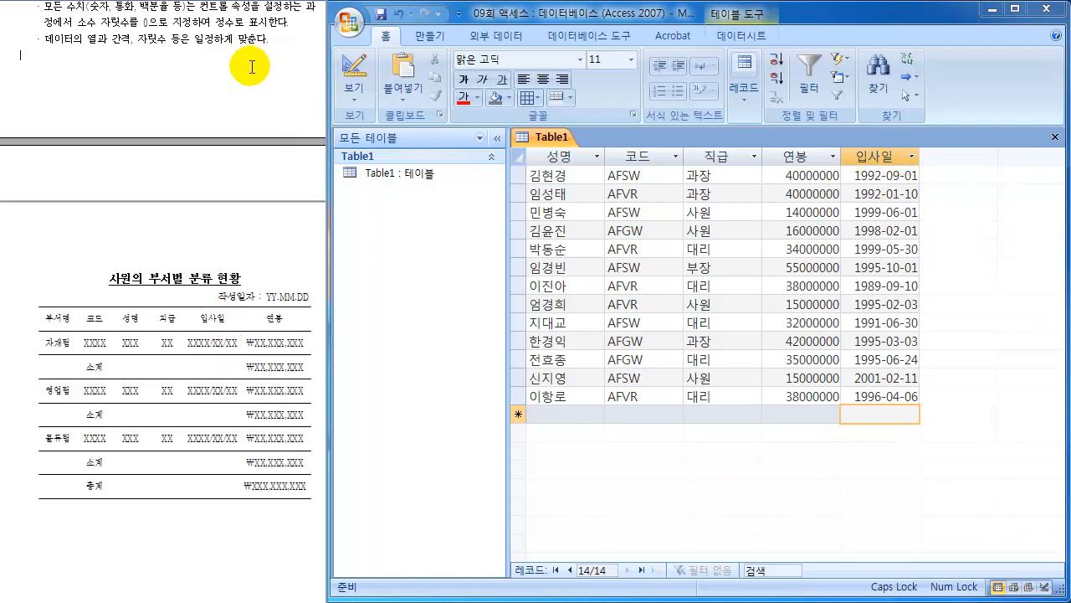
pyautogui.scroll(5, 251, 71)
pyautogui.scroll(10, 255, 71)
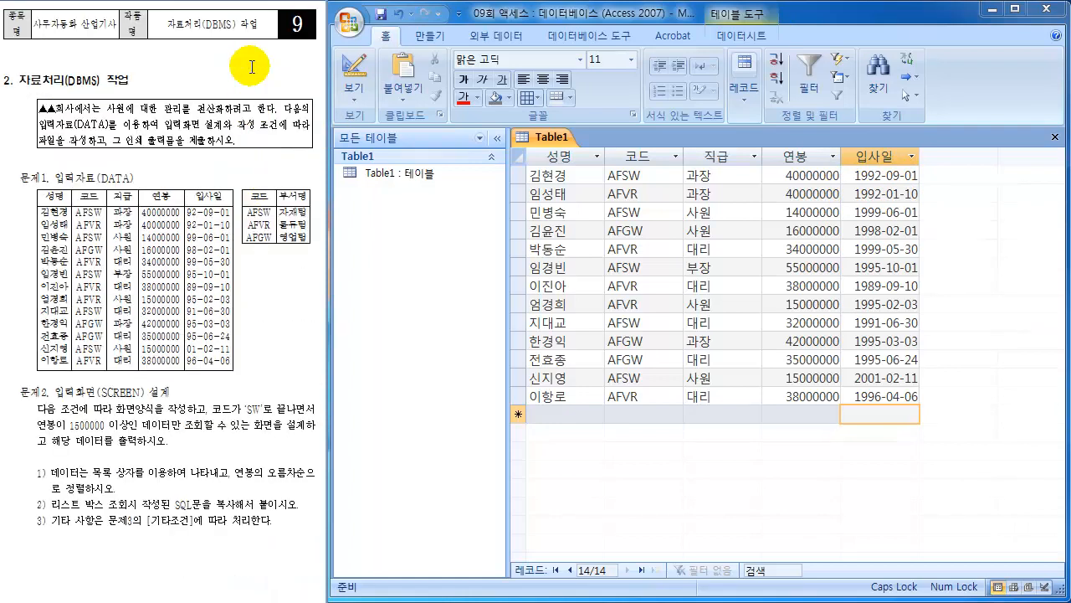
# - Set the display format of the 입사일 field in Table1 to yyyy/mm/dd, save the table and check the column in the datasheet
pyautogui.click(356, 69)
pyautogui.click(356, 69)
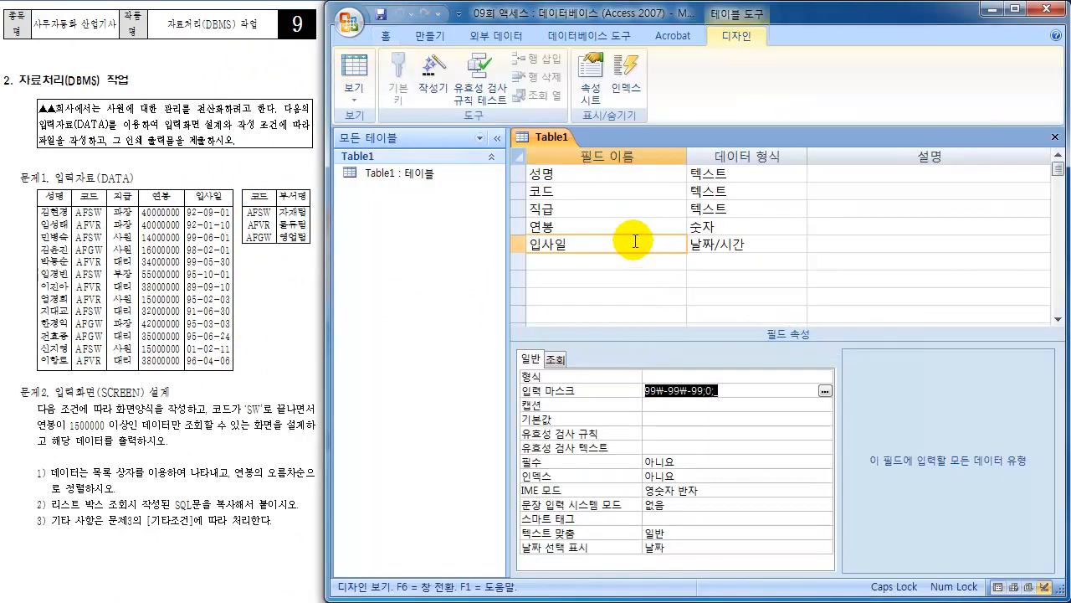
pyautogui.click(678, 377)
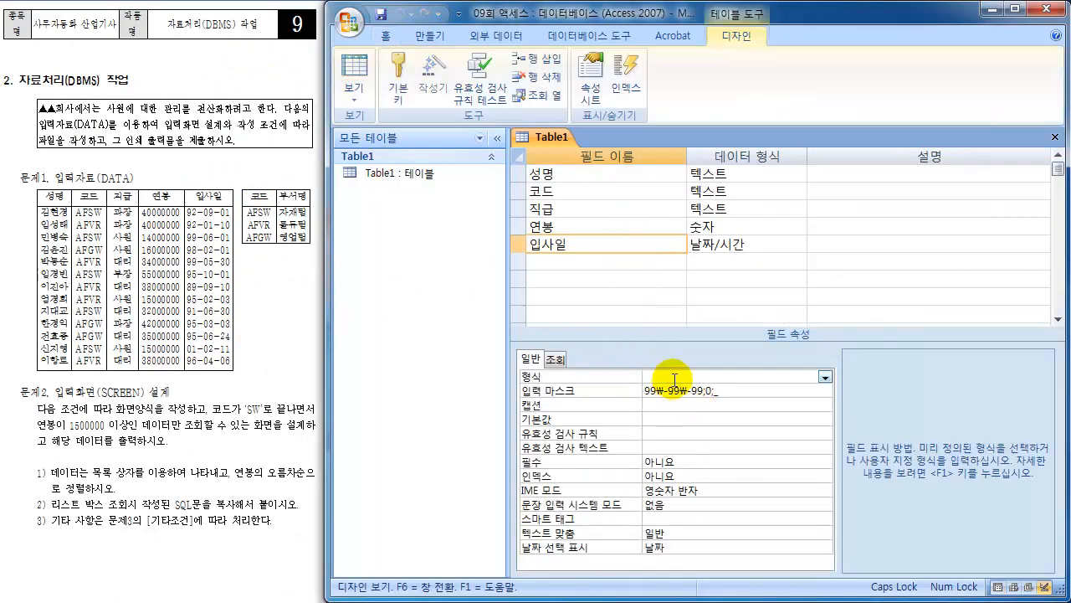
pyautogui.click(826, 378)
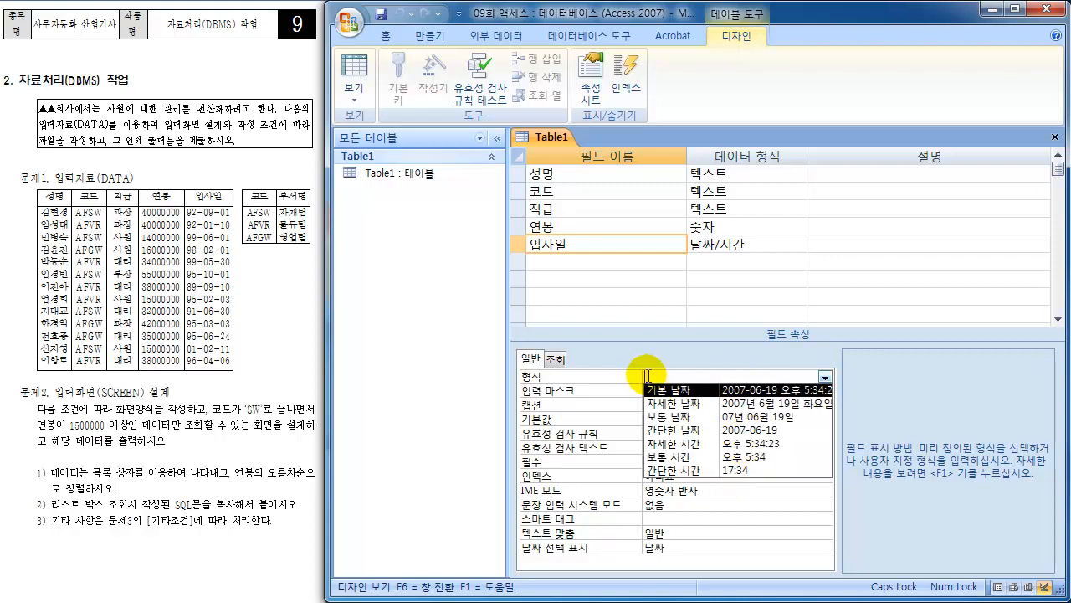
pyautogui.click(611, 378)
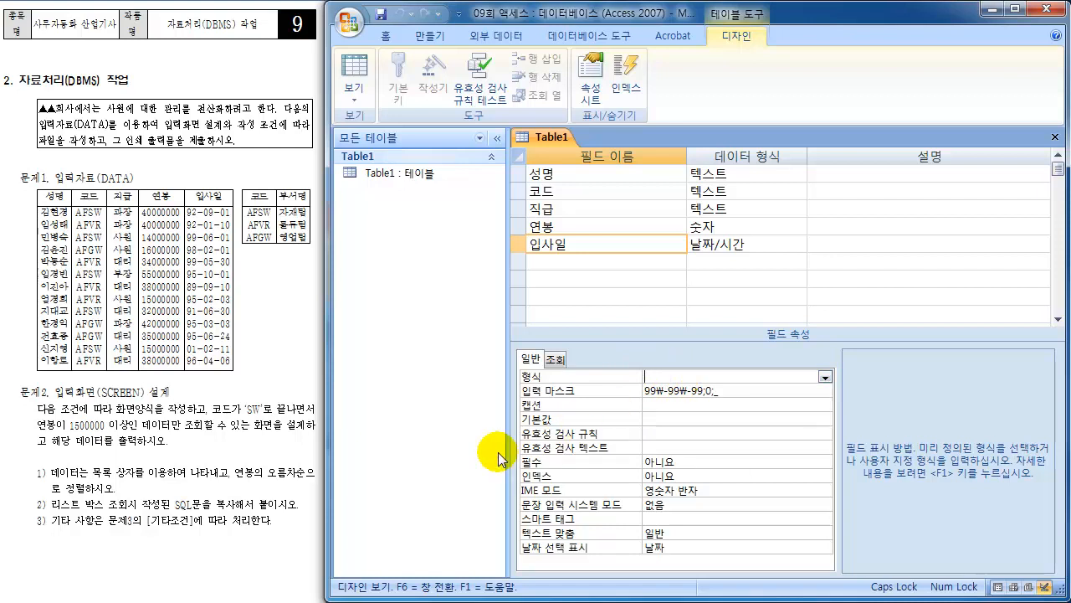
pyautogui.write('YYYY/MM/DD')
pyautogui.press('Return')
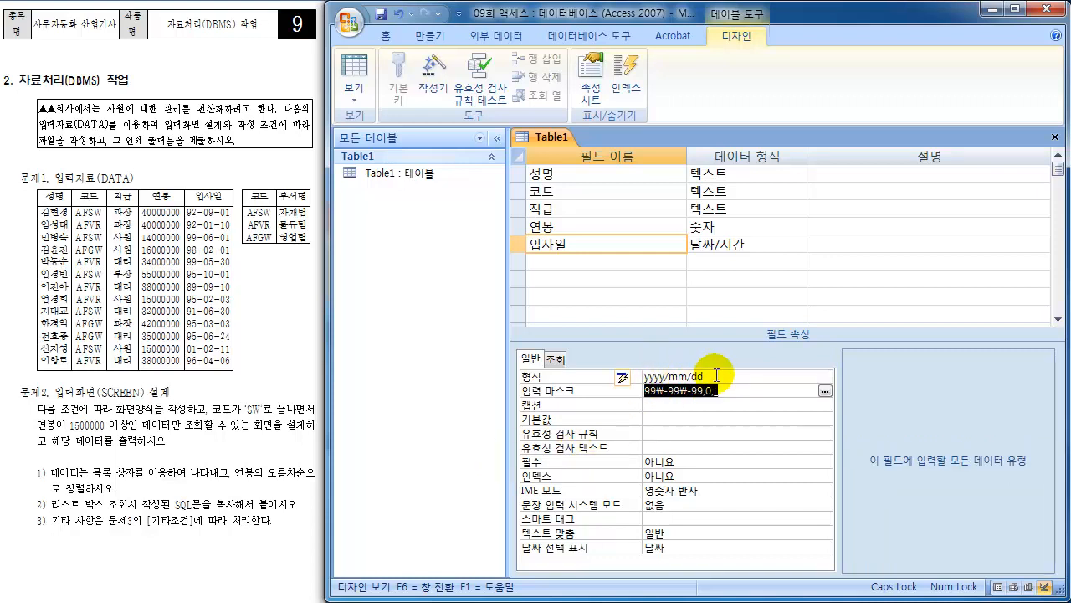
pyautogui.click(362, 69)
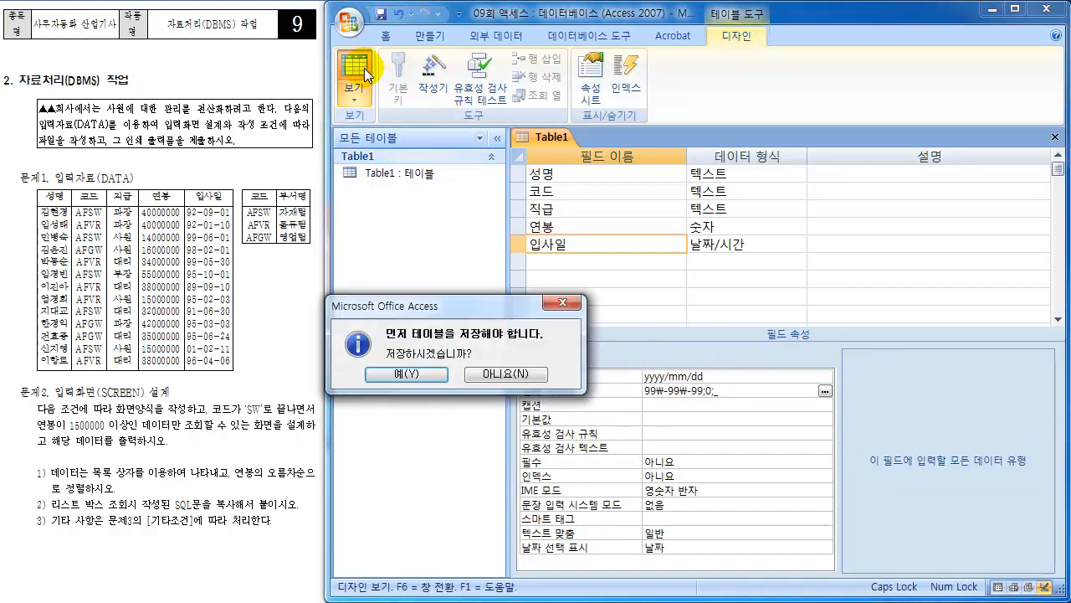
pyautogui.click(425, 383)
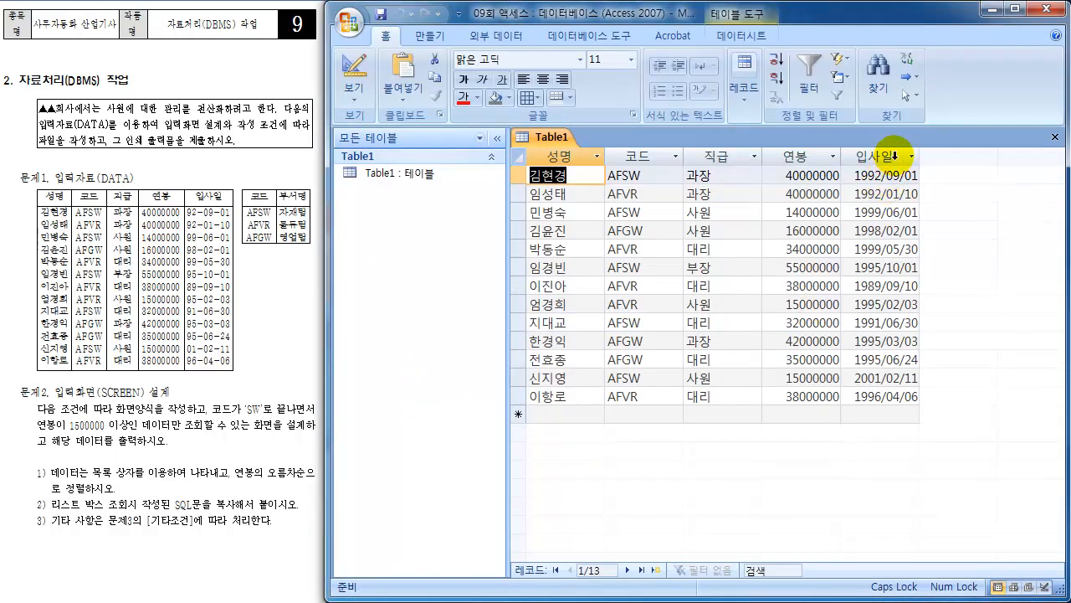
pyautogui.click(885, 156)
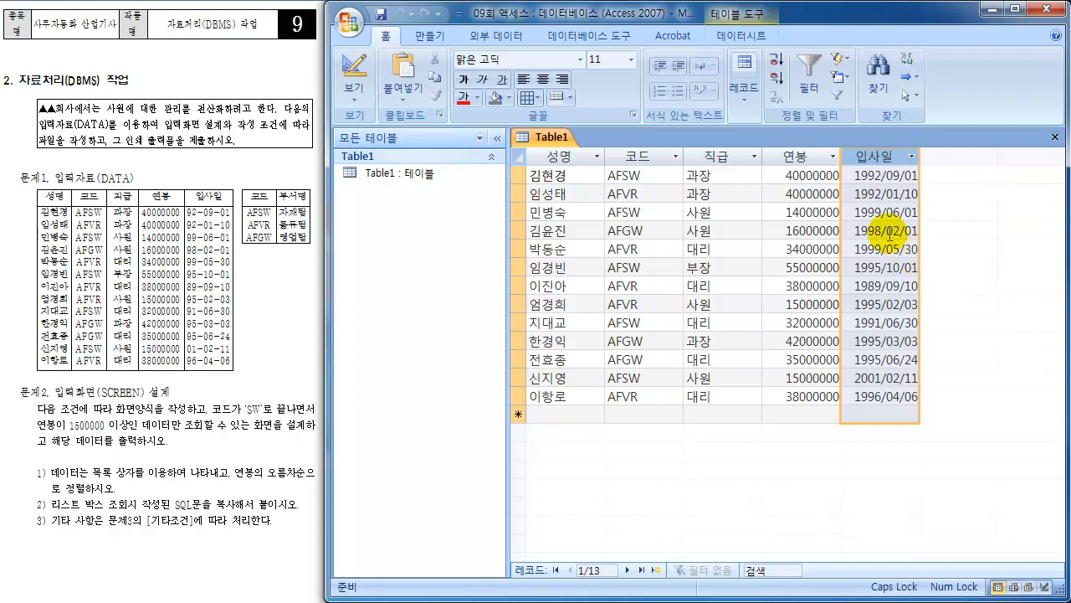
# - Set the format of the 연봉 field in Table1 to 통화 in the table design
pyautogui.click(782, 157)
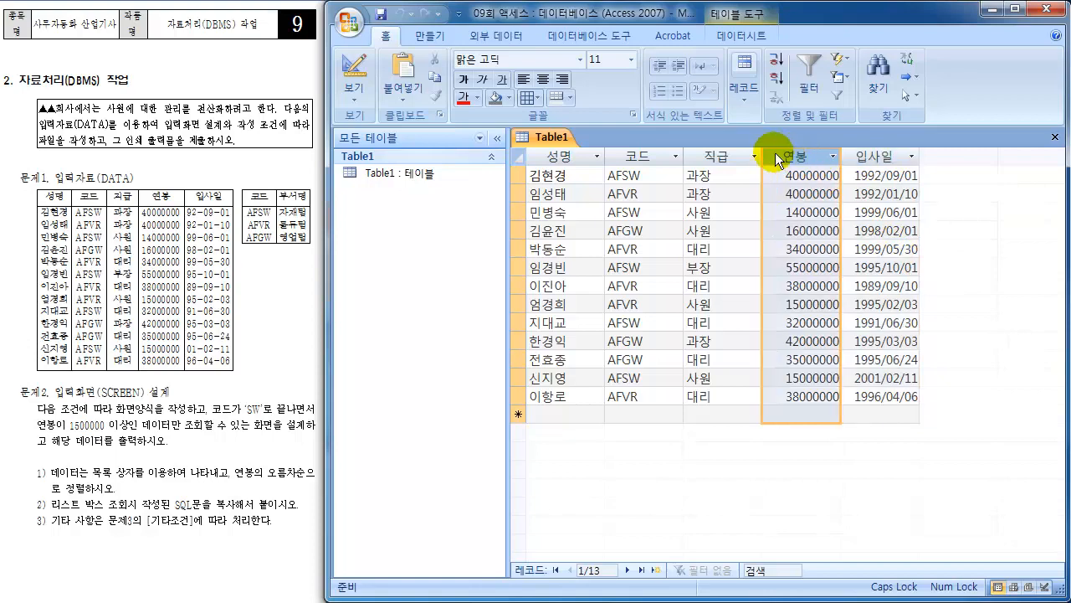
pyautogui.click(362, 62)
pyautogui.click(604, 227)
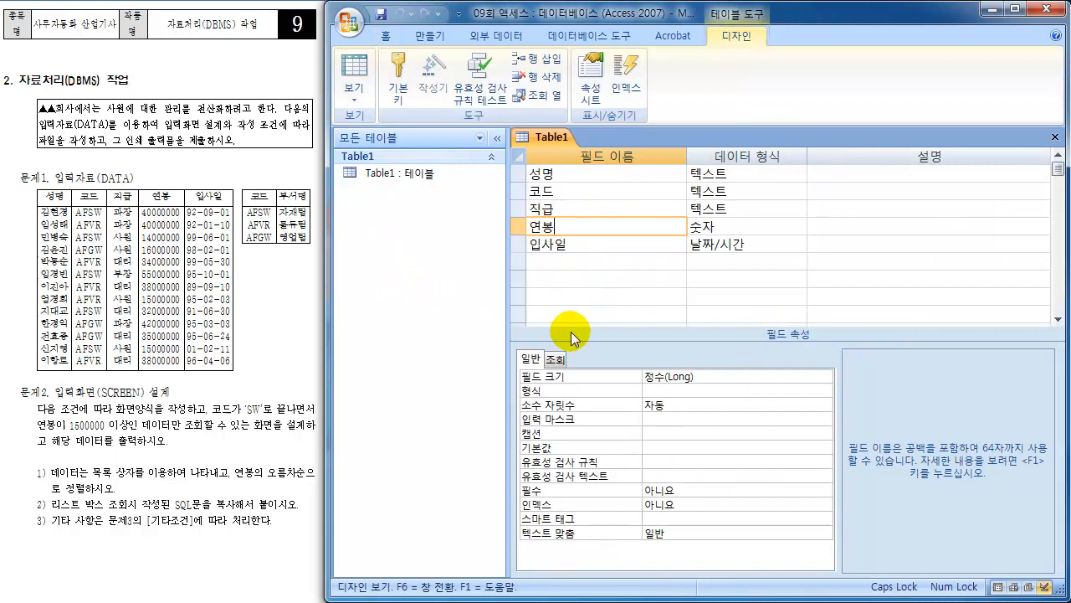
pyautogui.click(688, 389)
pyautogui.click(825, 391)
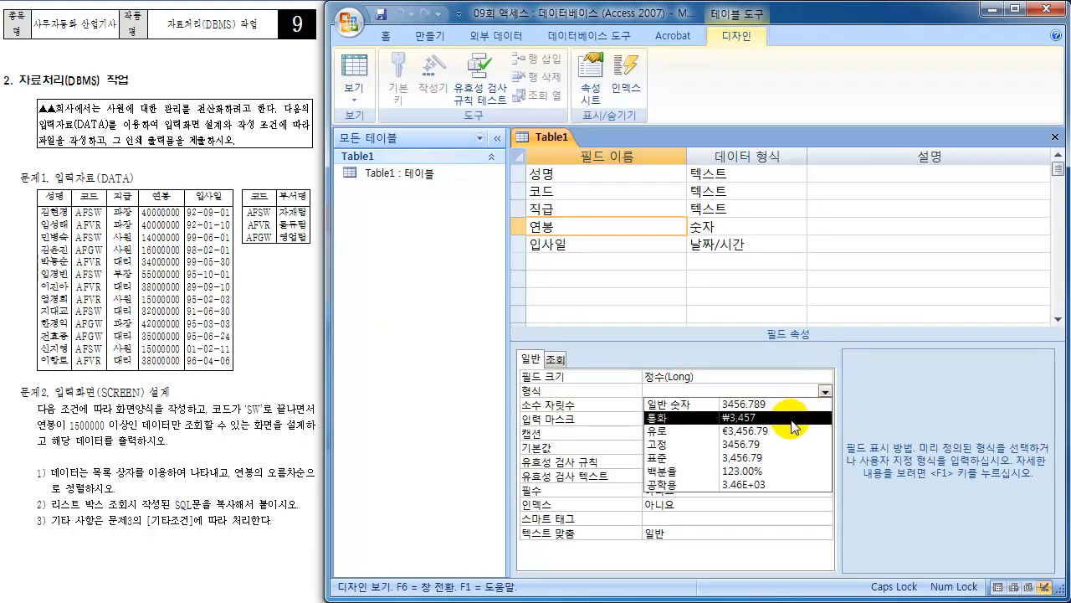
pyautogui.click(789, 417)
# - Set the 연봉 field's decimal places to 0, save Table1 and check the column in the datasheet
pyautogui.click(739, 404)
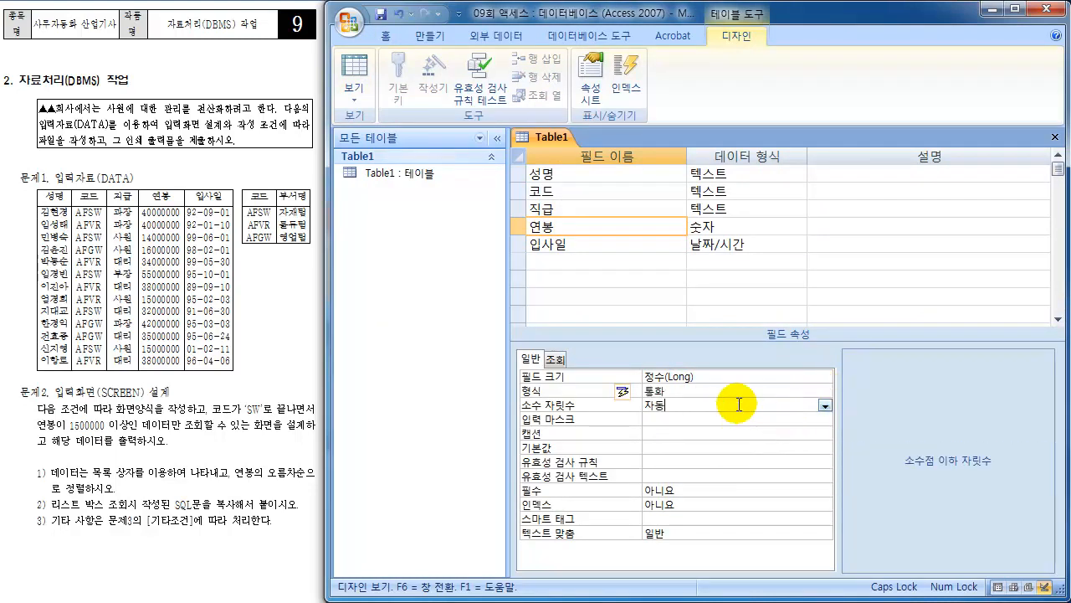
pyautogui.click(825, 405)
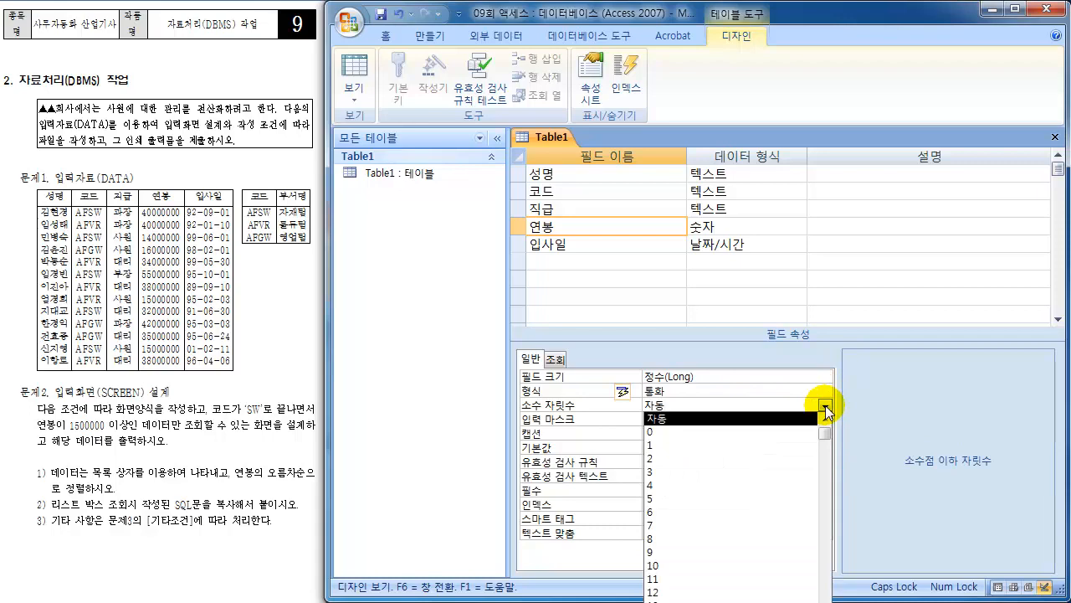
pyautogui.click(751, 434)
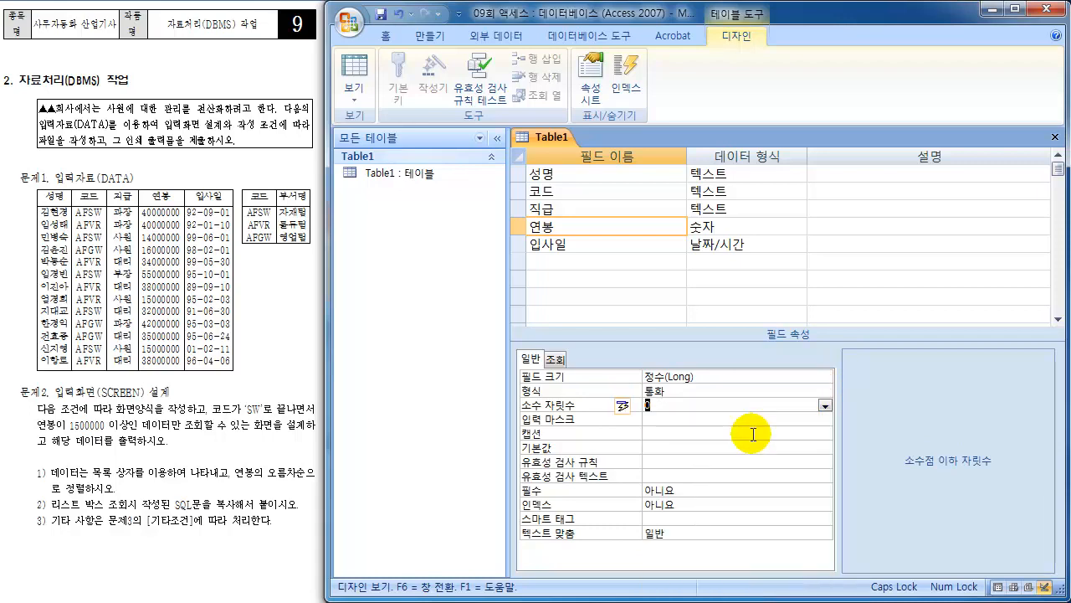
pyautogui.click(352, 68)
pyautogui.click(404, 440)
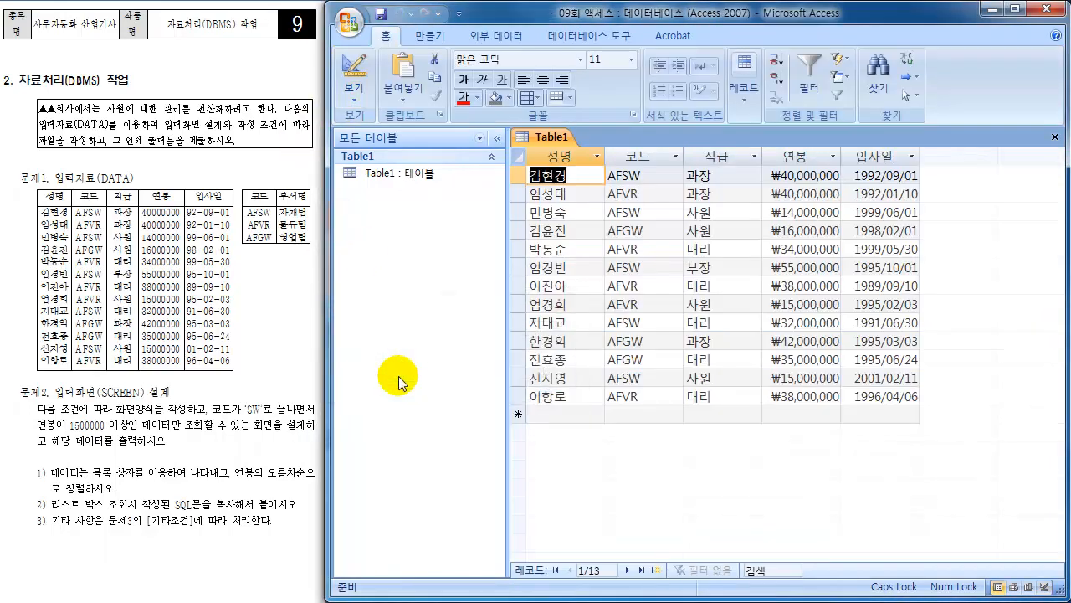
pyautogui.click(799, 157)
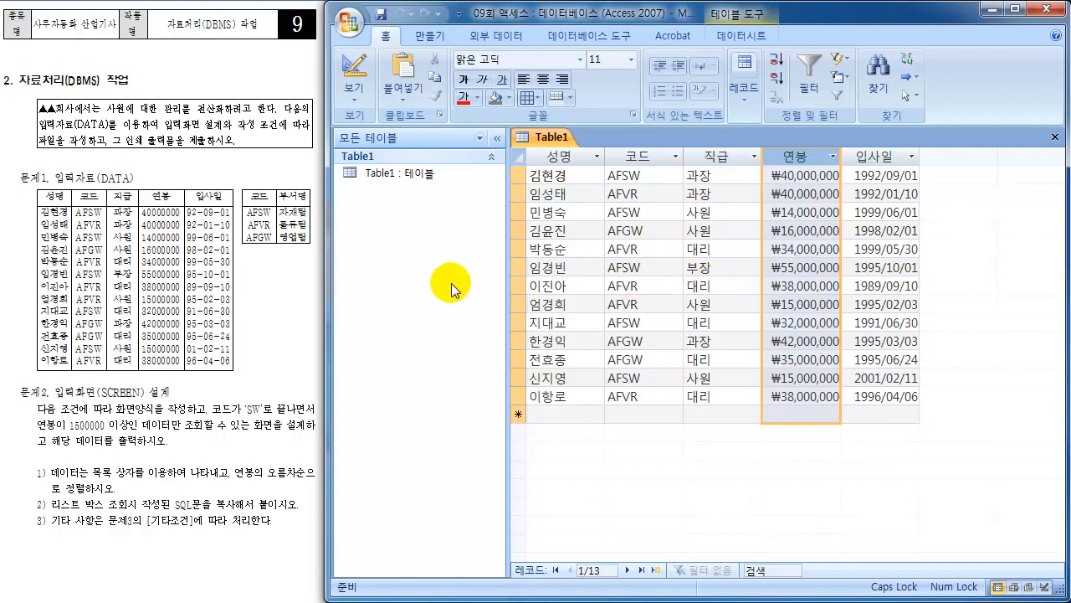
# - Close Table1 and create a new table in Design view with the text fields 코드 and 부서명
pyautogui.click(1054, 139)
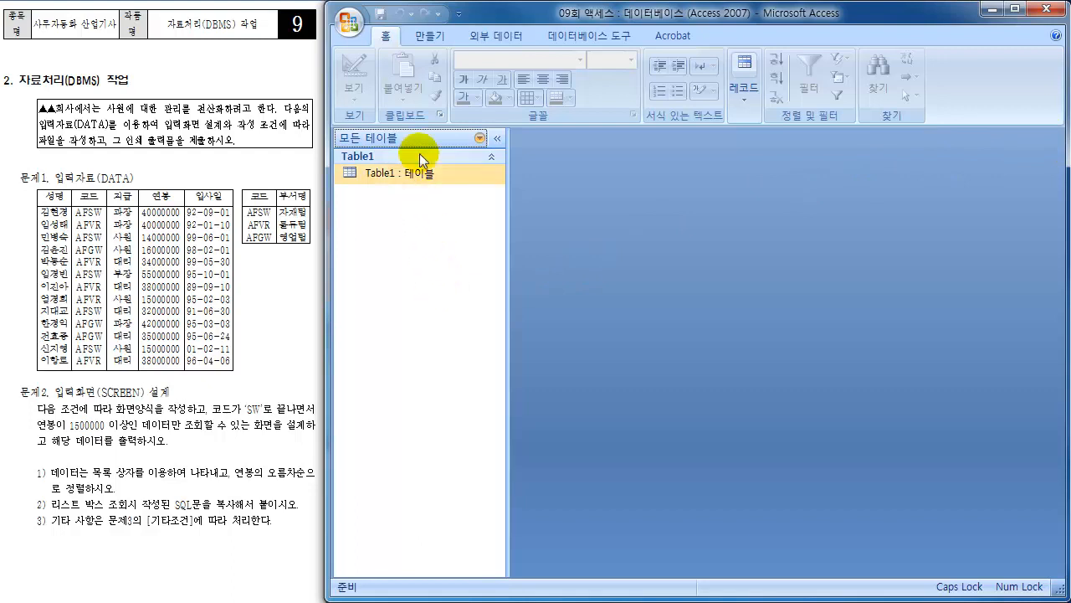
pyautogui.click(439, 37)
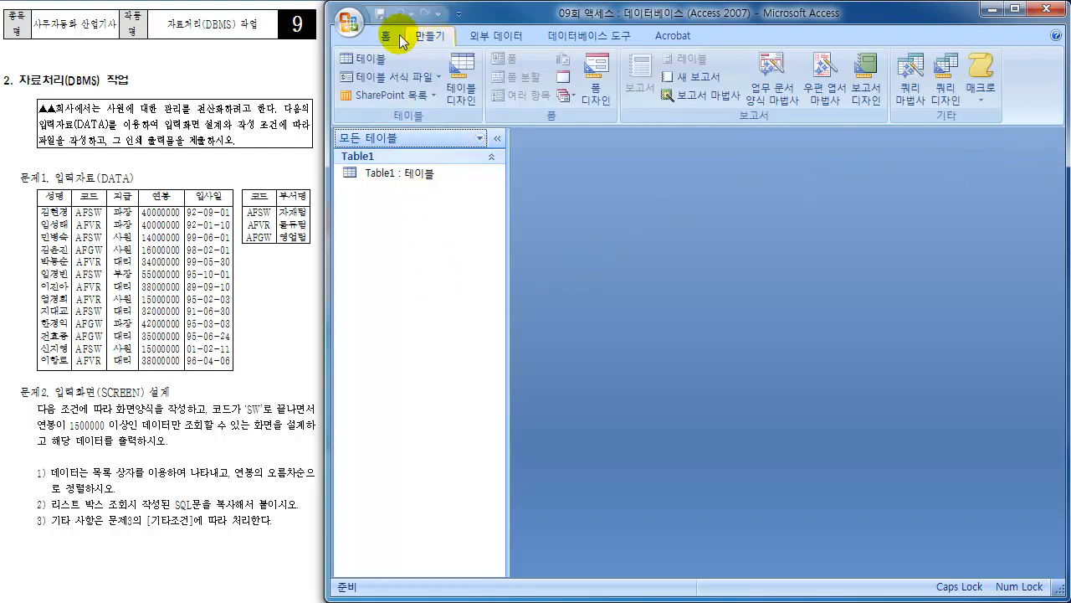
pyautogui.click(462, 88)
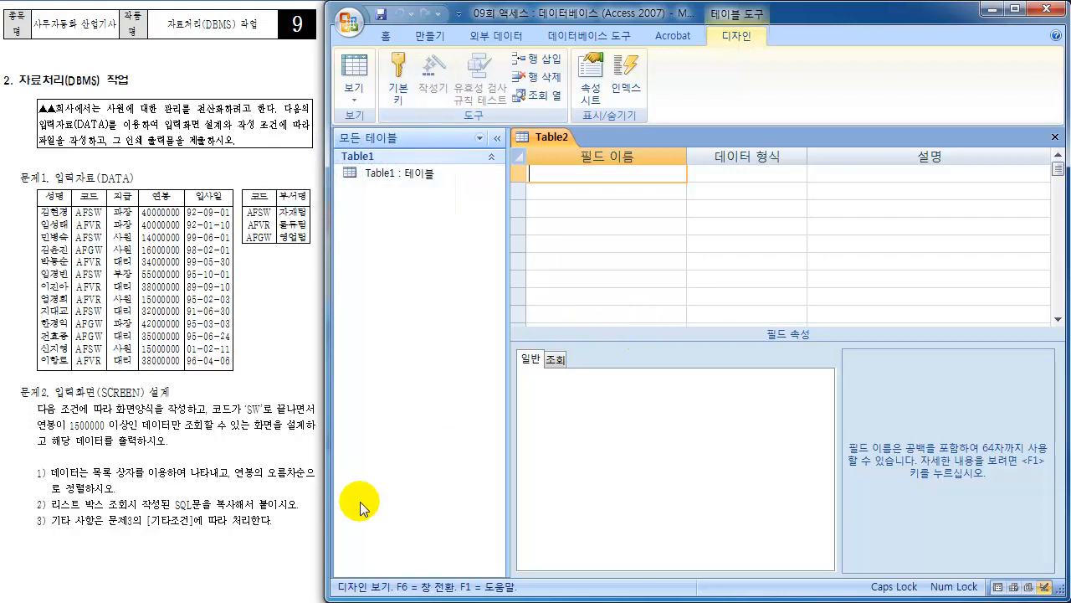
pyautogui.write('코드')
pyautogui.press('Down')
pyautogui.write('부서명')
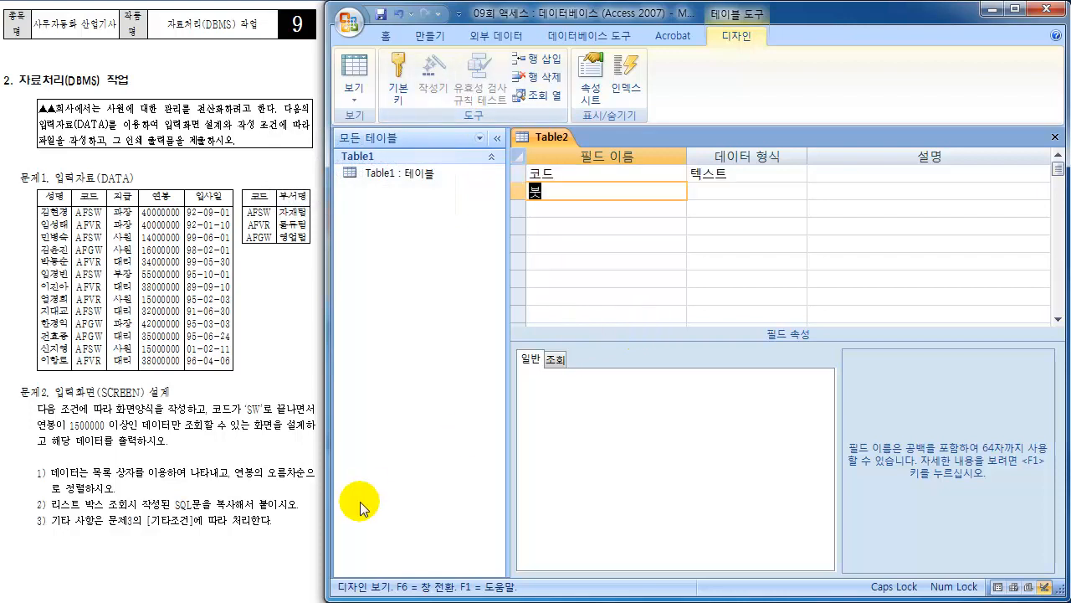
pyautogui.press('Down')
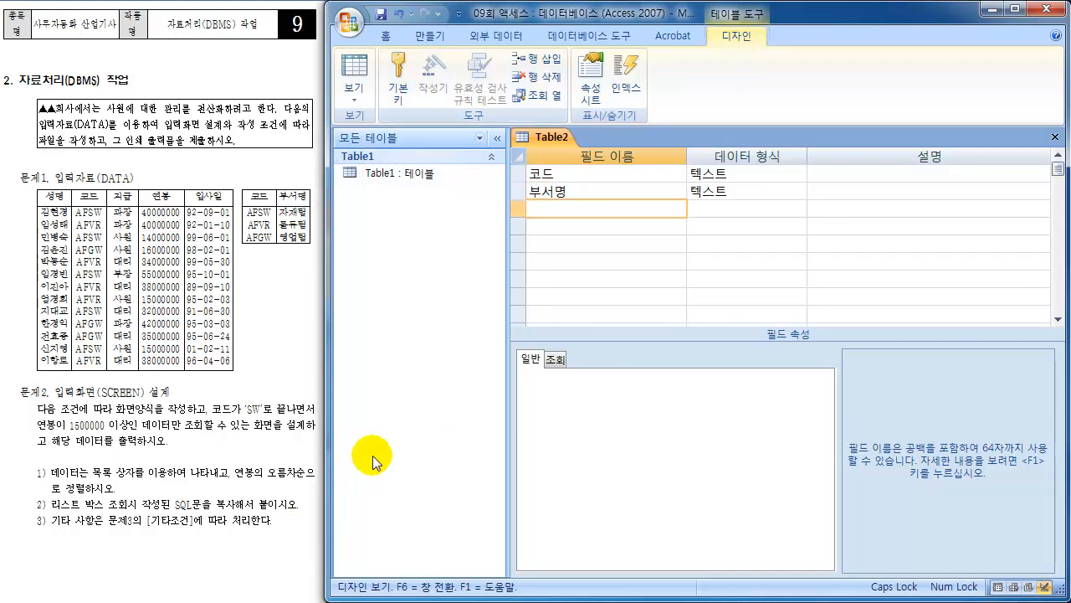
# - Set the 코드 field's IME mode to 현재 상태 유지 and save the table as Table2 without a primary key, opening its datasheet
pyautogui.click(582, 167)
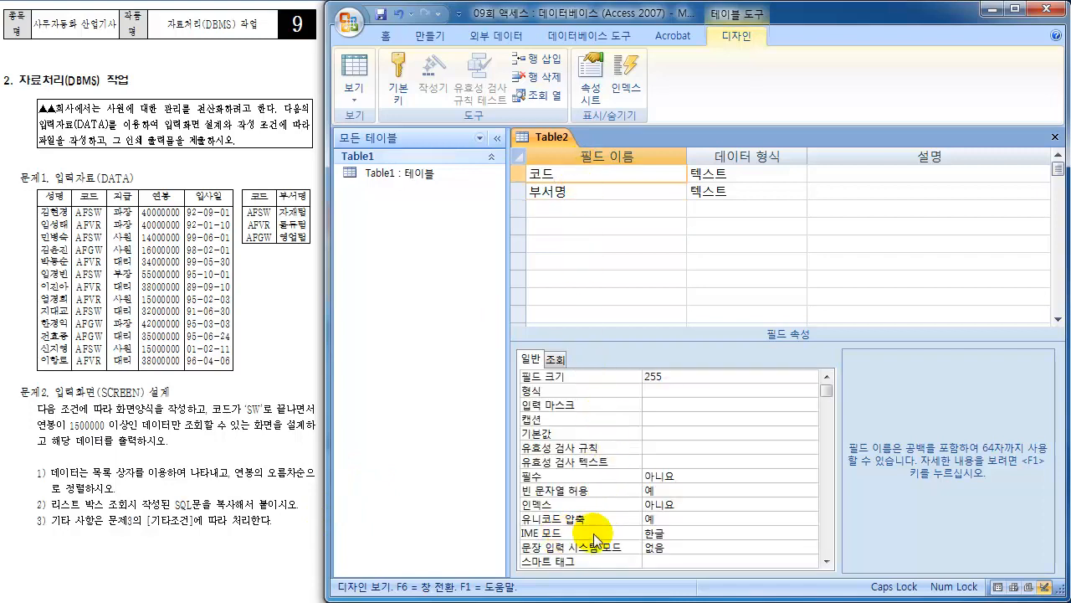
pyautogui.doubleClick(667, 532)
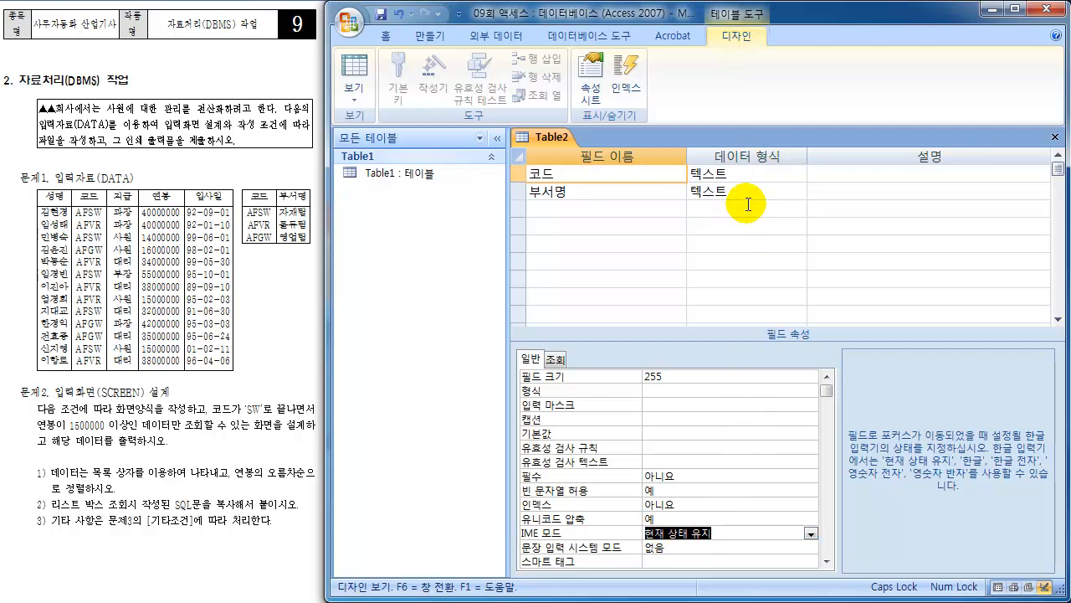
pyautogui.click(360, 71)
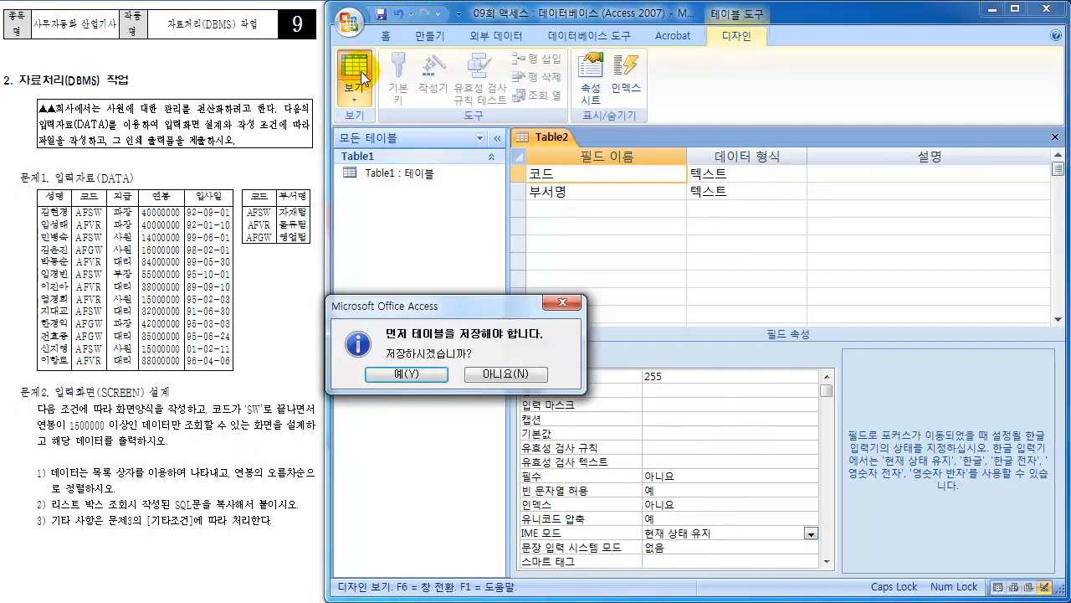
pyautogui.click(403, 376)
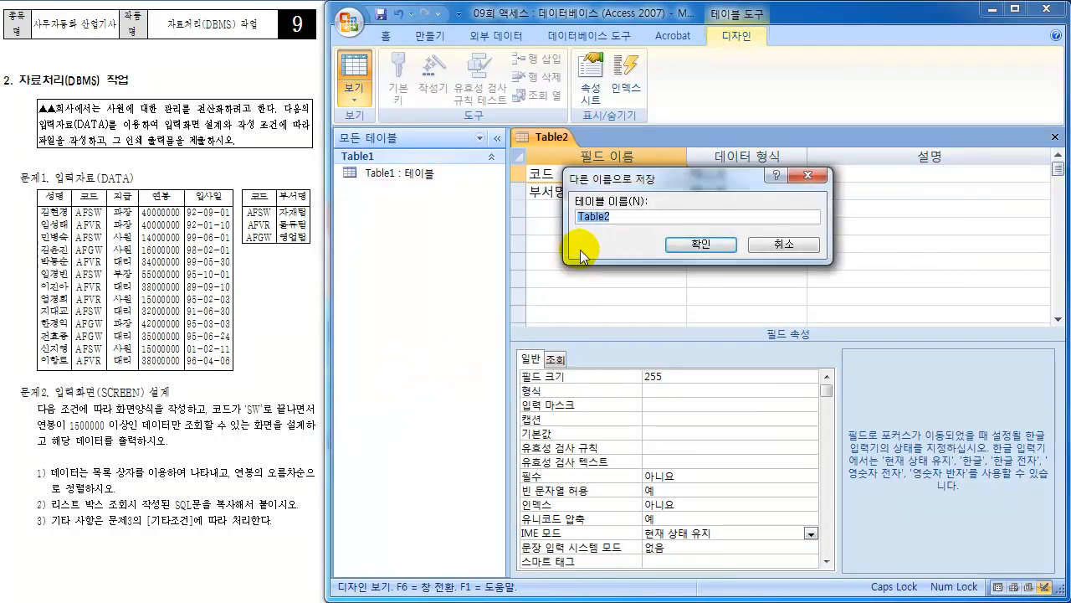
pyautogui.click(702, 245)
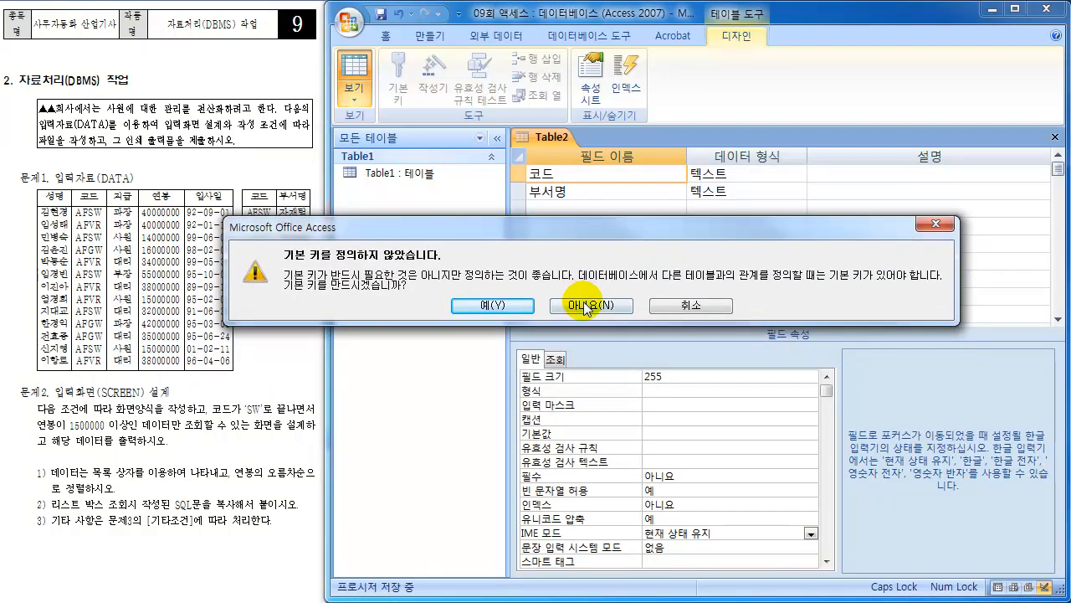
pyautogui.click(586, 306)
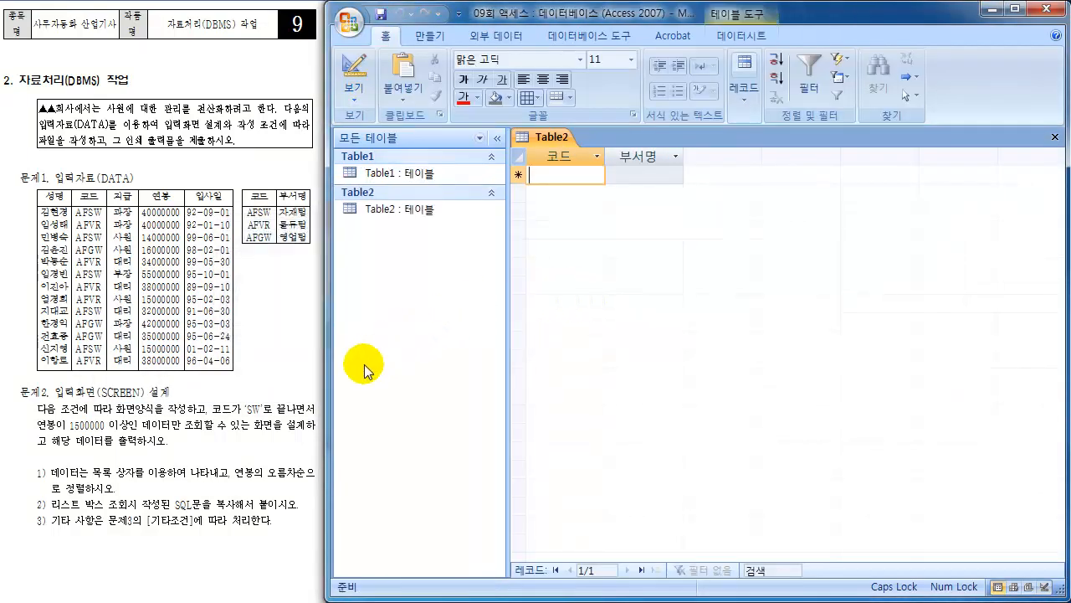
# - Enter AFSW, AFVR and AFGW in the 코드 column of Table2's first three records
pyautogui.write('ㅁ')
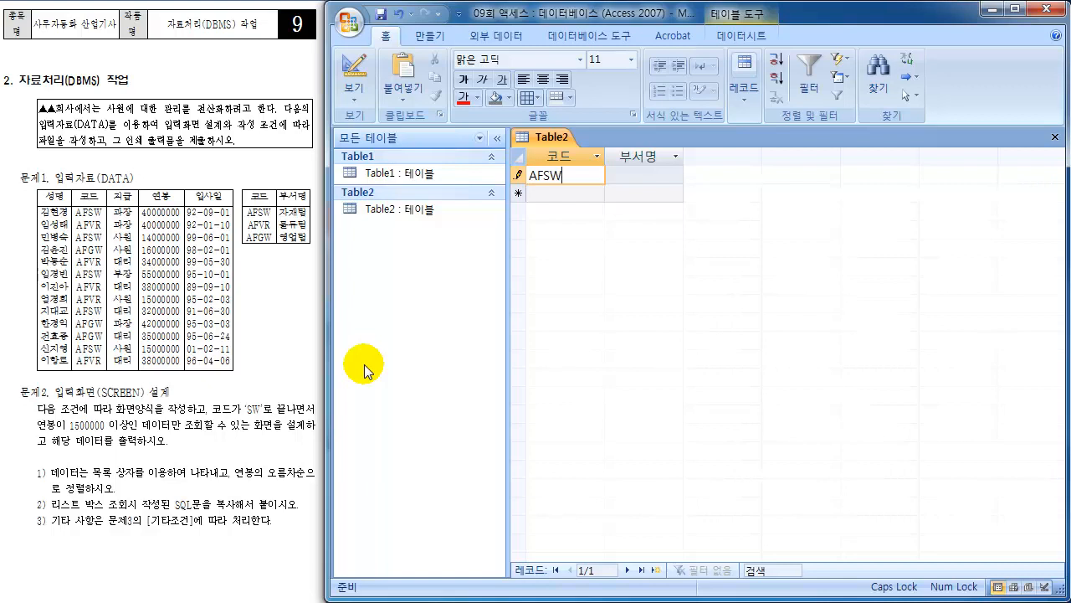
pyautogui.press('Down')
pyautogui.write('AFVR')
pyautogui.press('Down')
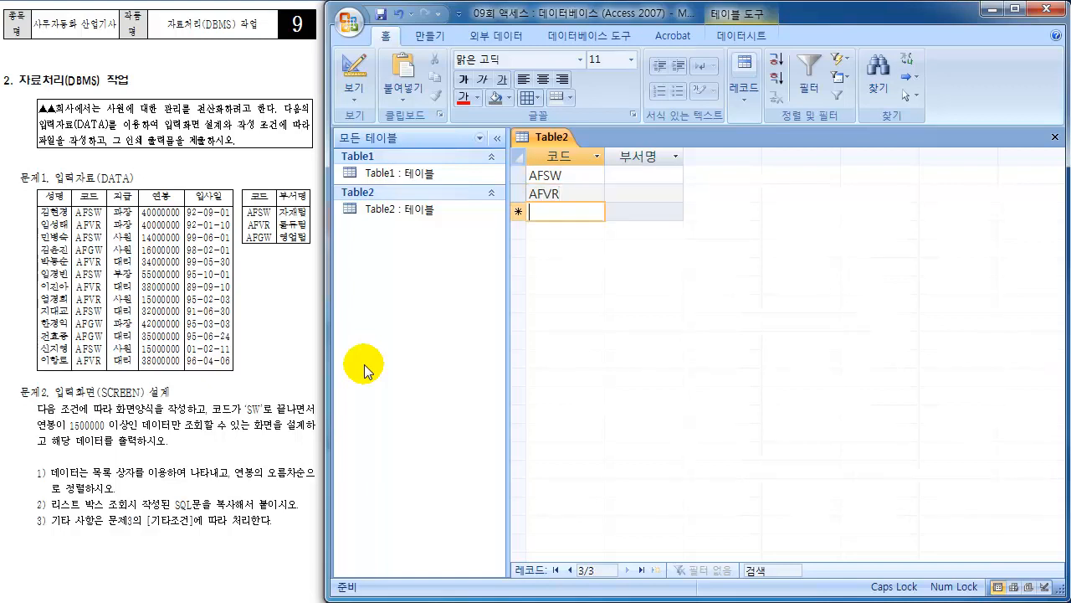
pyautogui.write('AFGW')
pyautogui.press('Tab')
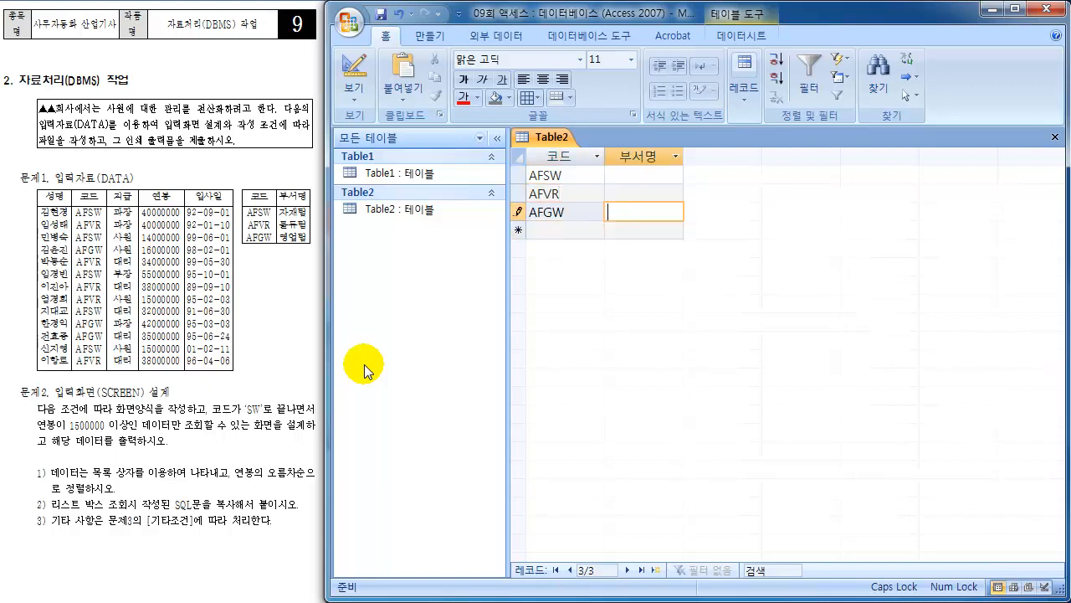
# - Enter the 부서명 values 자재팀 for AFSW, 물류팀 for AFVR and 영업팀 for AFGW in Table2
pyautogui.press('Up')
pyautogui.press('Up')
pyautogui.write('자재')
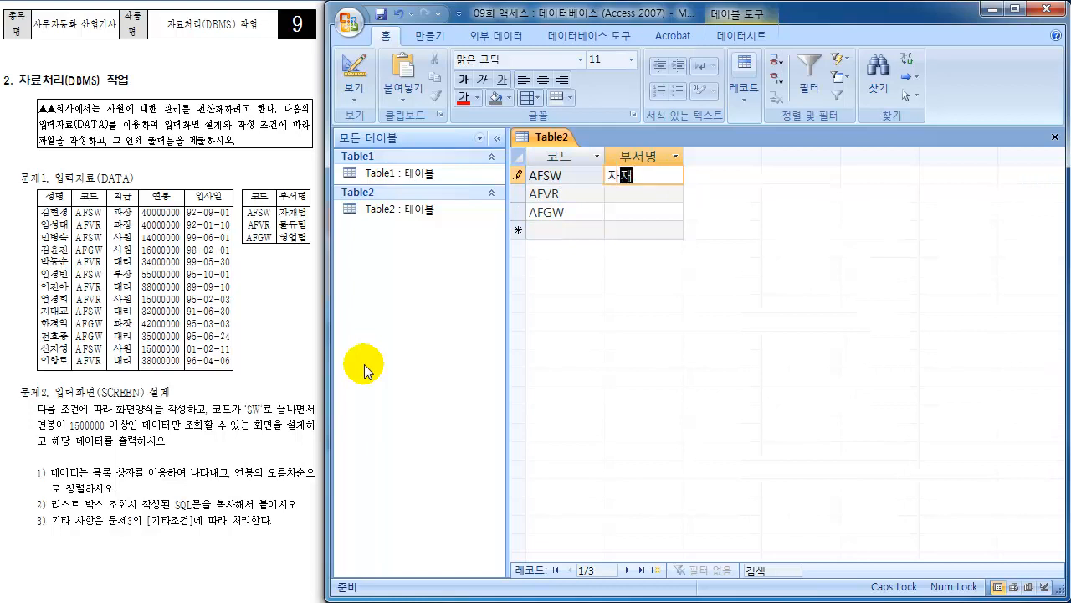
pyautogui.write('팀')
pyautogui.press('Down')
pyautogui.write('물')
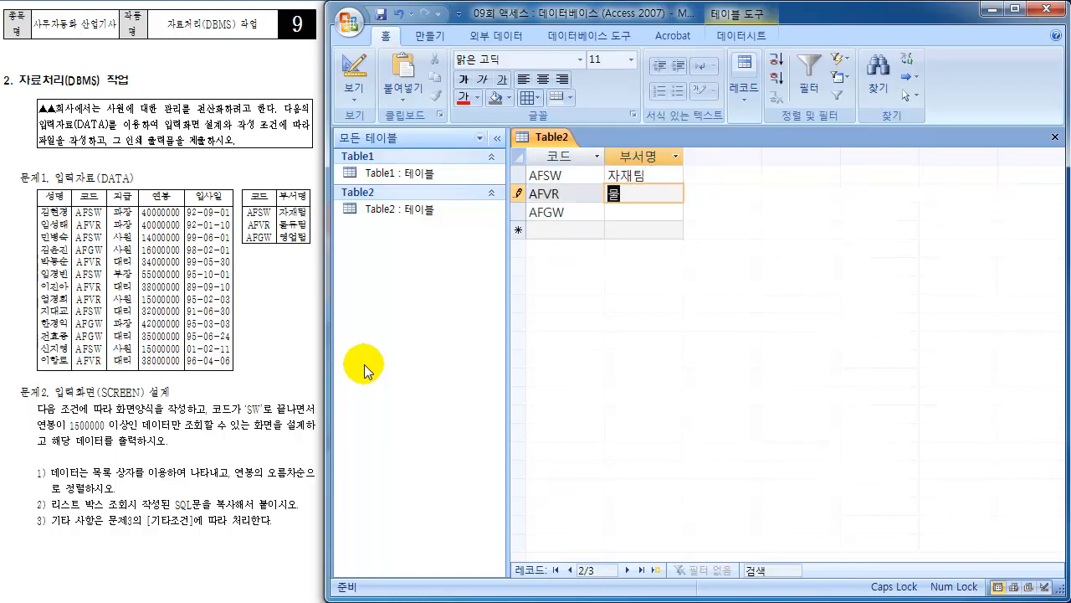
pyautogui.write('ㄹ팀')
pyautogui.press('Down')
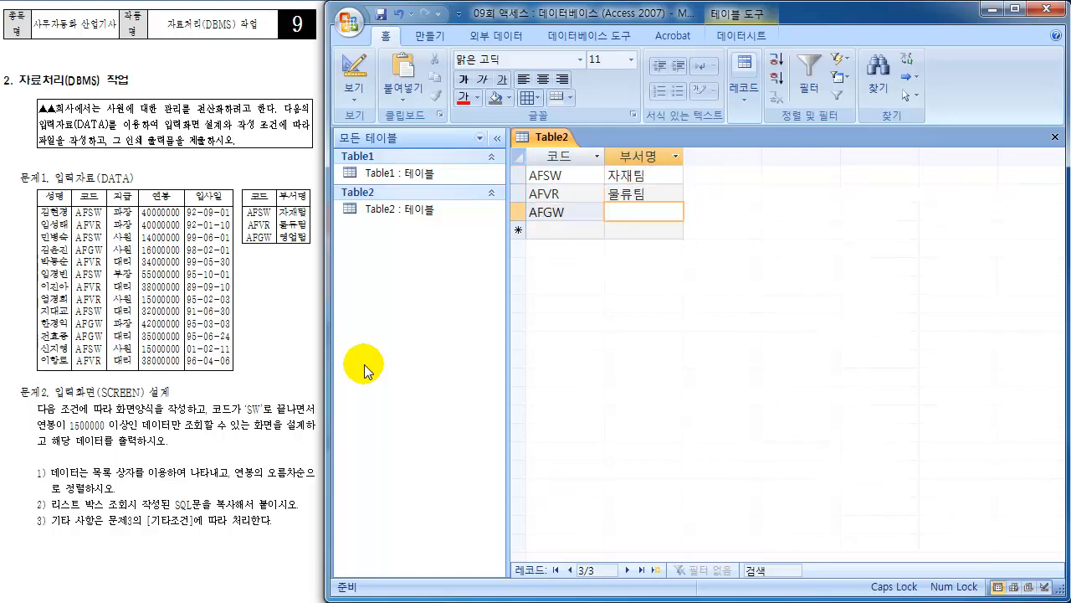
pyautogui.write('영업ㅌ')
pyautogui.press('Down')
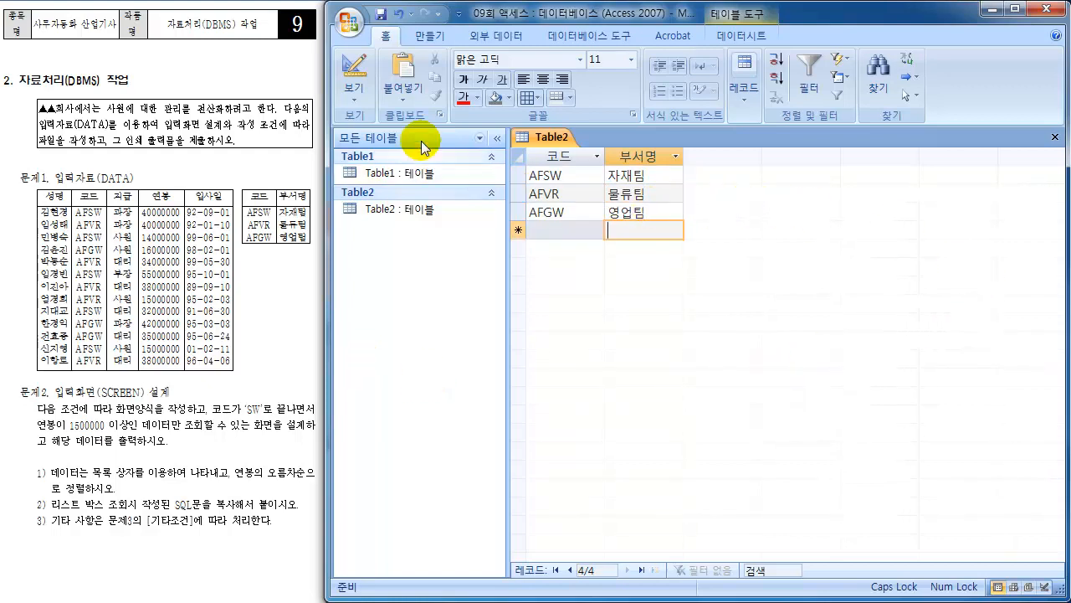
# - Check the 코드 and 부서명 field settings in Table2's Design view and its records in Datasheet view
pyautogui.click(353, 79)
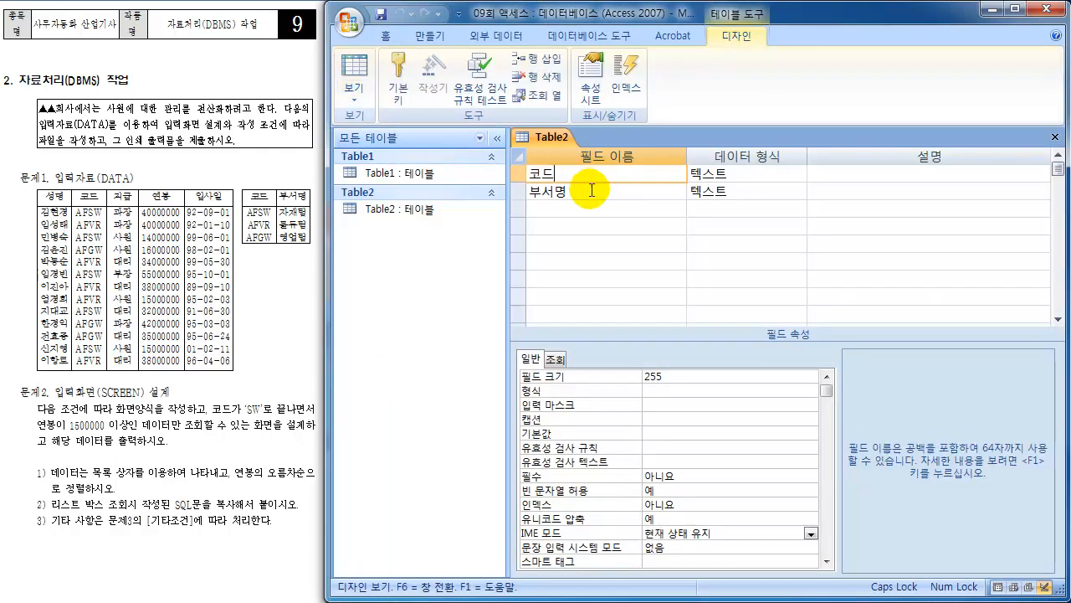
pyautogui.click(592, 190)
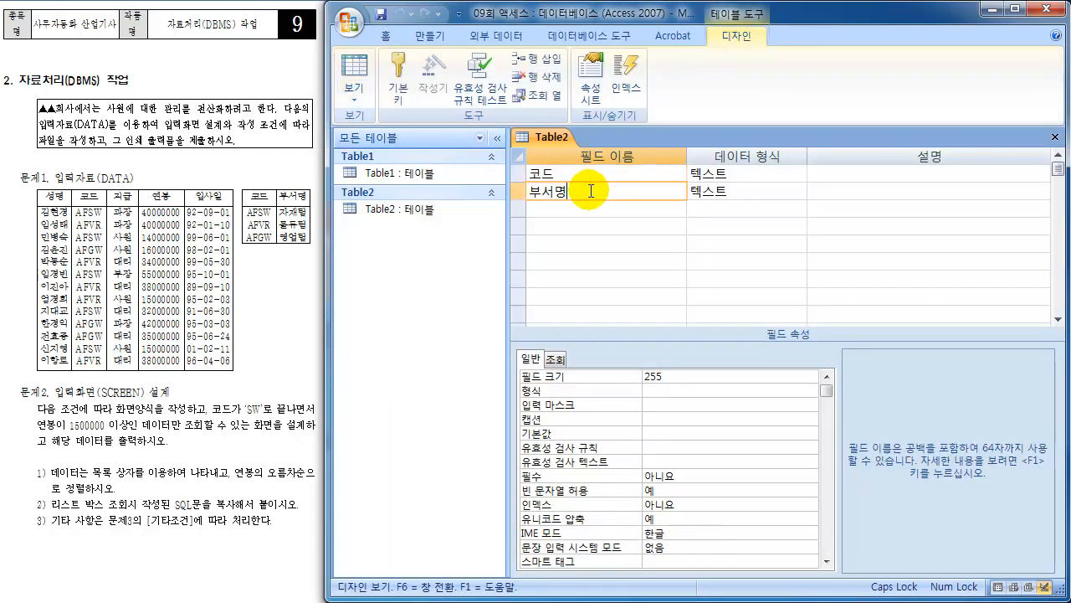
pyautogui.click(356, 76)
pyautogui.click(562, 176)
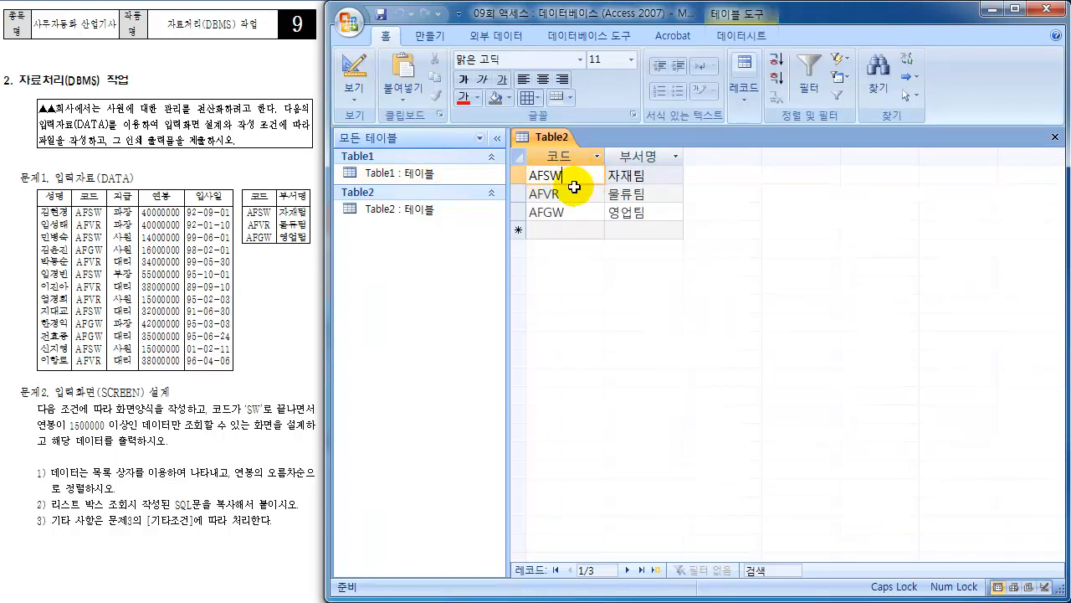
pyautogui.click(574, 190)
pyautogui.click(571, 209)
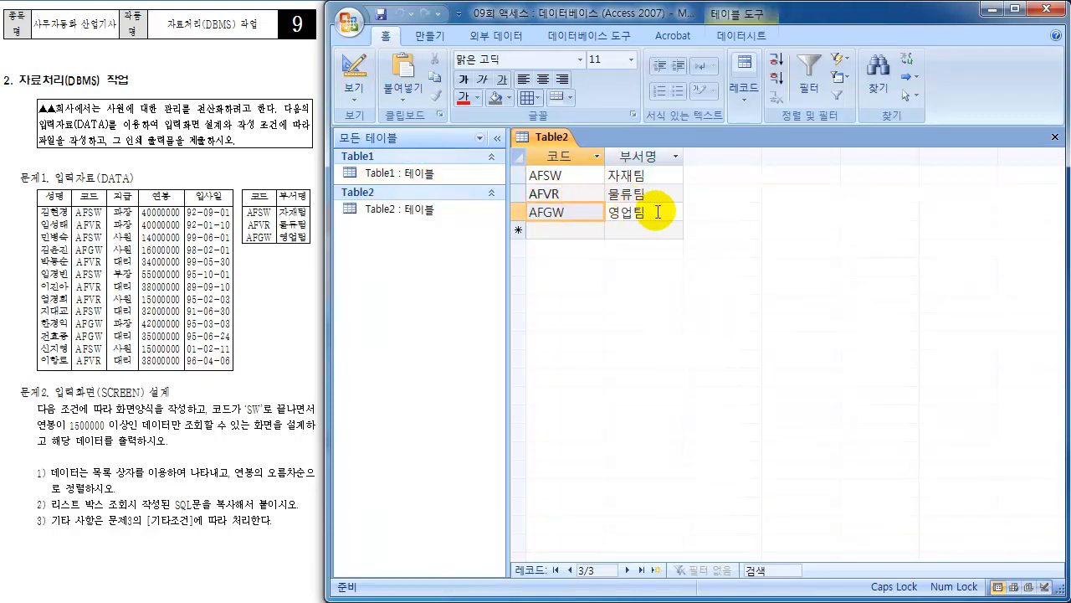
# - Close Table2 and group the database objects by object type (개체 유형)
pyautogui.click(1056, 137)
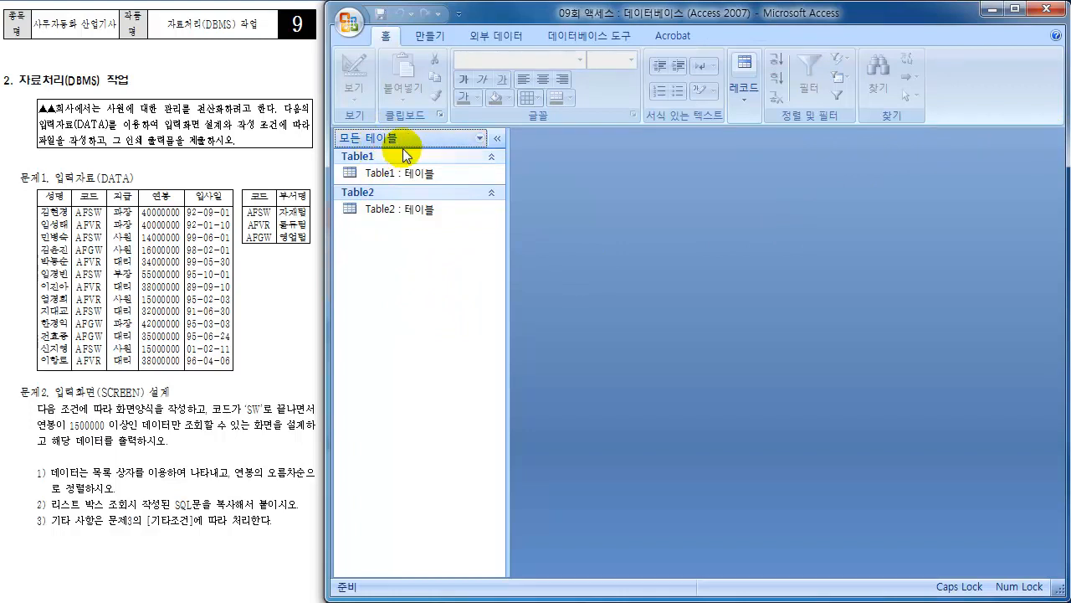
pyautogui.click(381, 139)
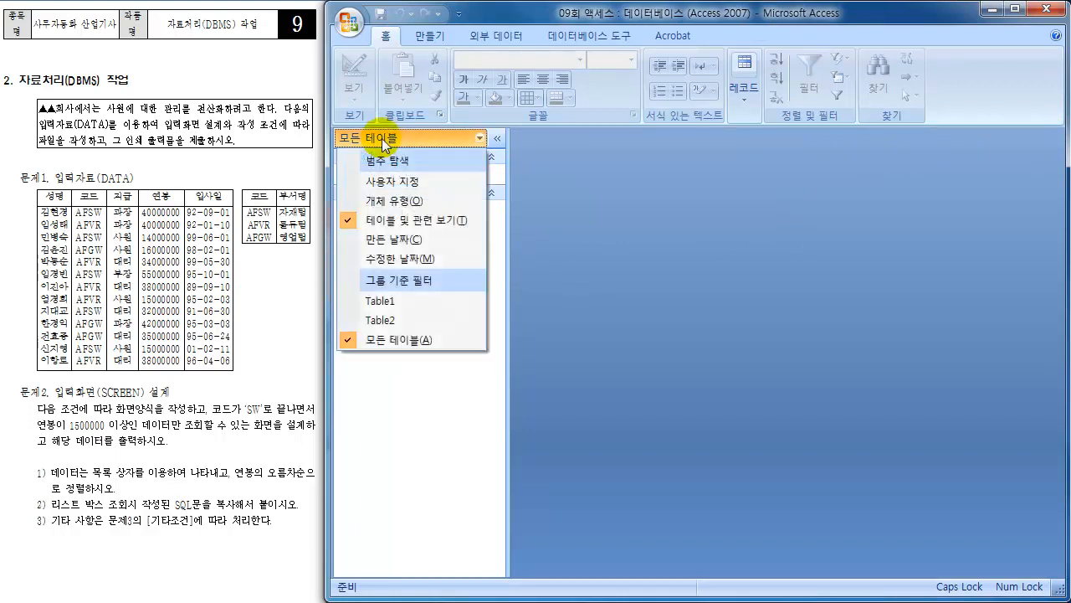
pyautogui.click(389, 201)
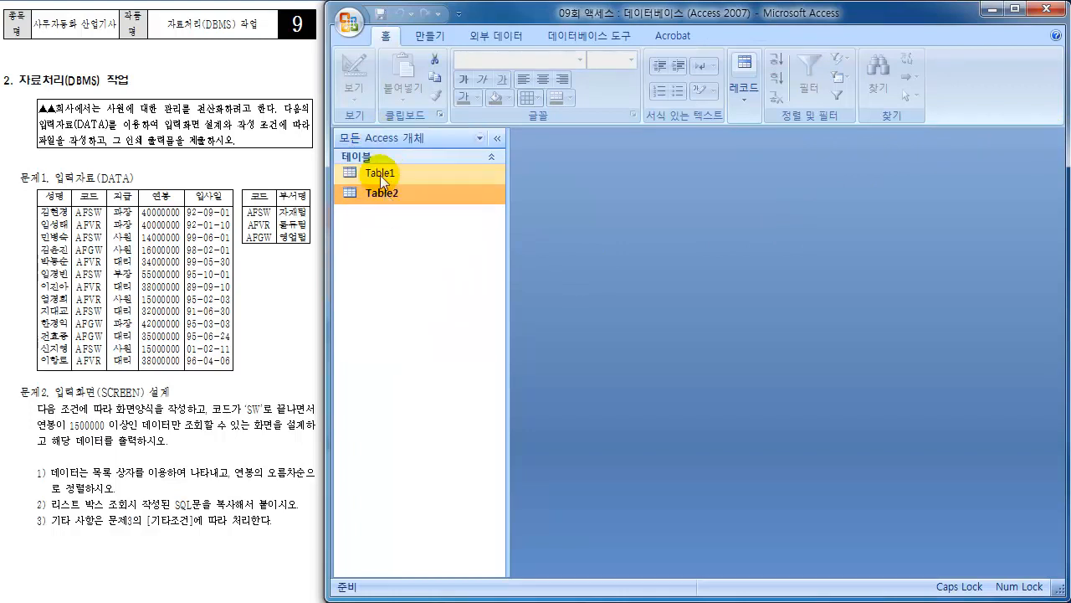
pyautogui.click(381, 193)
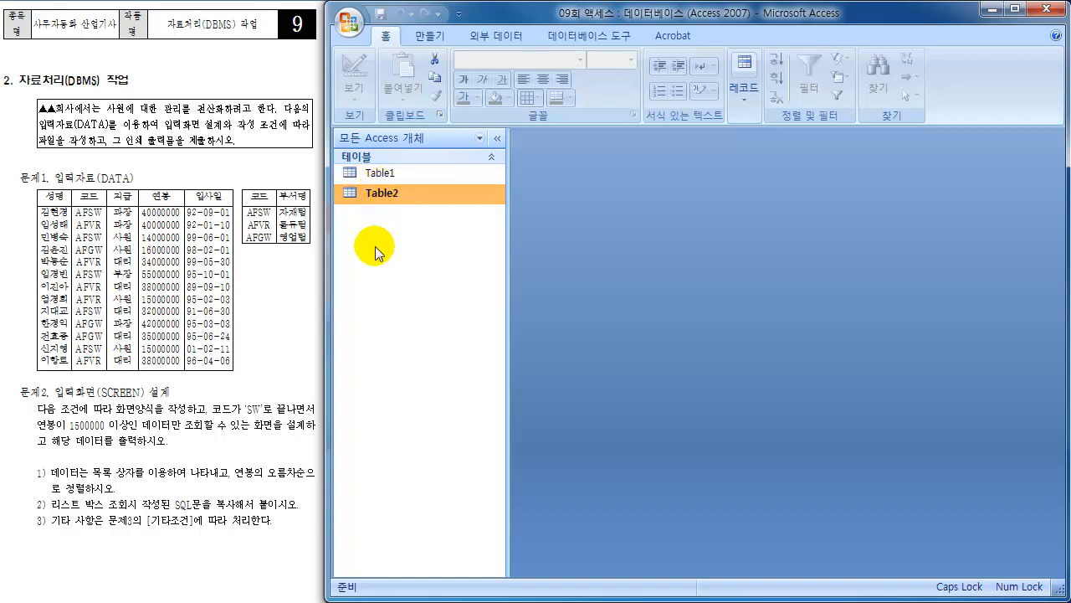
# - Examine the 문제3 processing conditions in the exam document: department grouping and sorting, the hire-date format, and the subtotal and grand total requirements
pyautogui.click(216, 421)
pyautogui.scroll(-5, 222, 423)
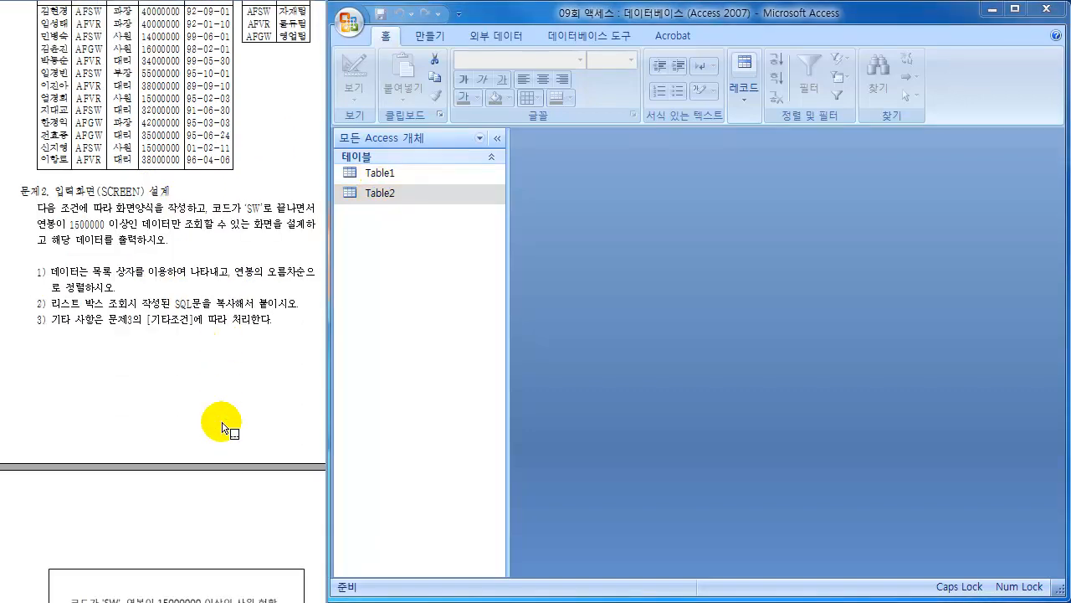
pyautogui.scroll(-15, 222, 422)
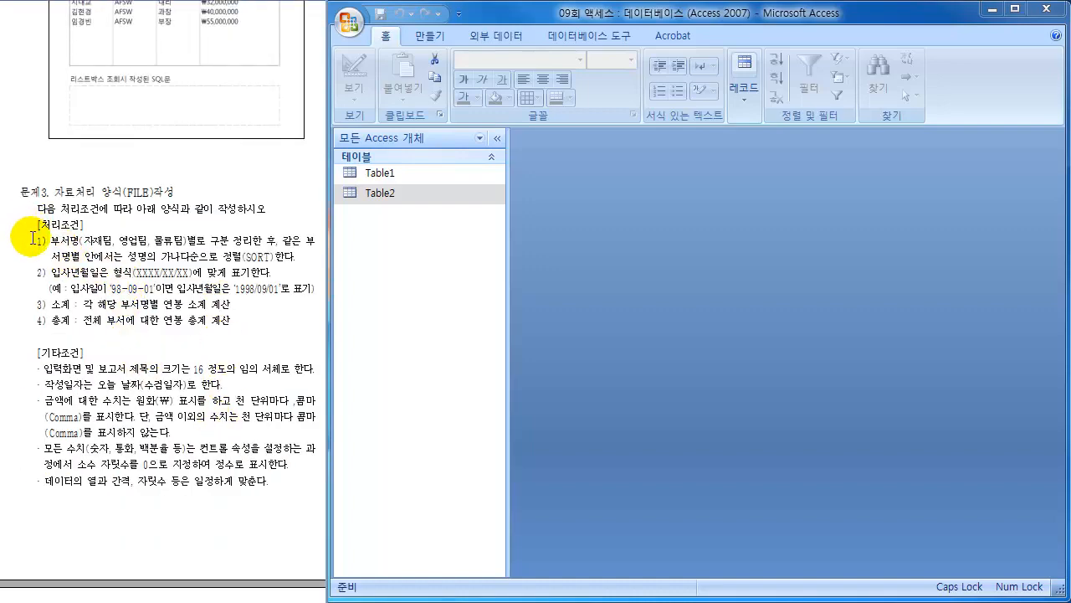
pyautogui.moveTo(36, 240); pyautogui.dragTo(306, 257)
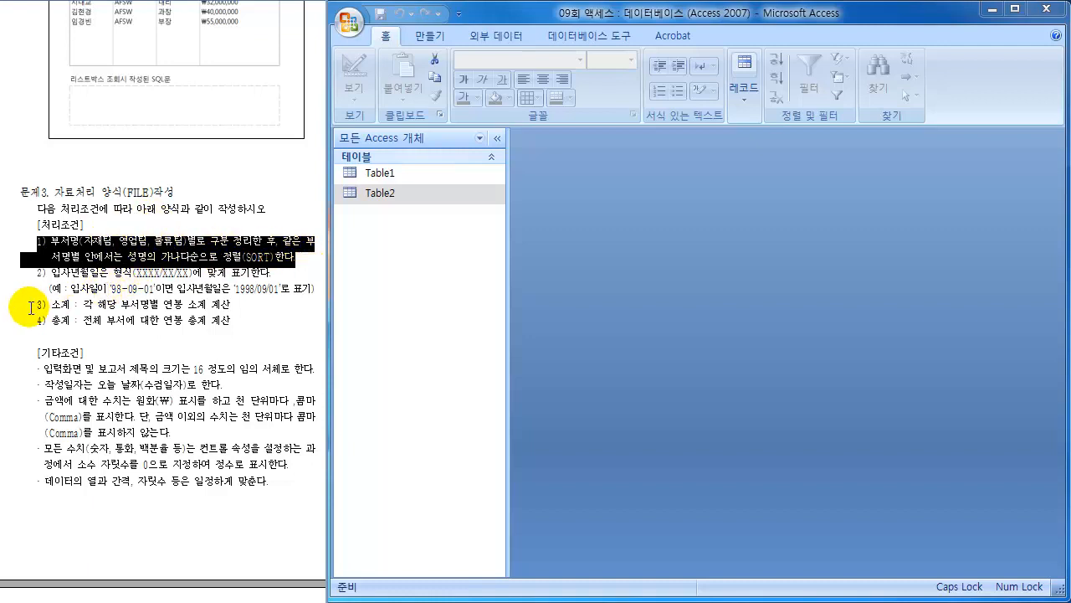
pyautogui.moveTo(33, 304); pyautogui.dragTo(242, 322)
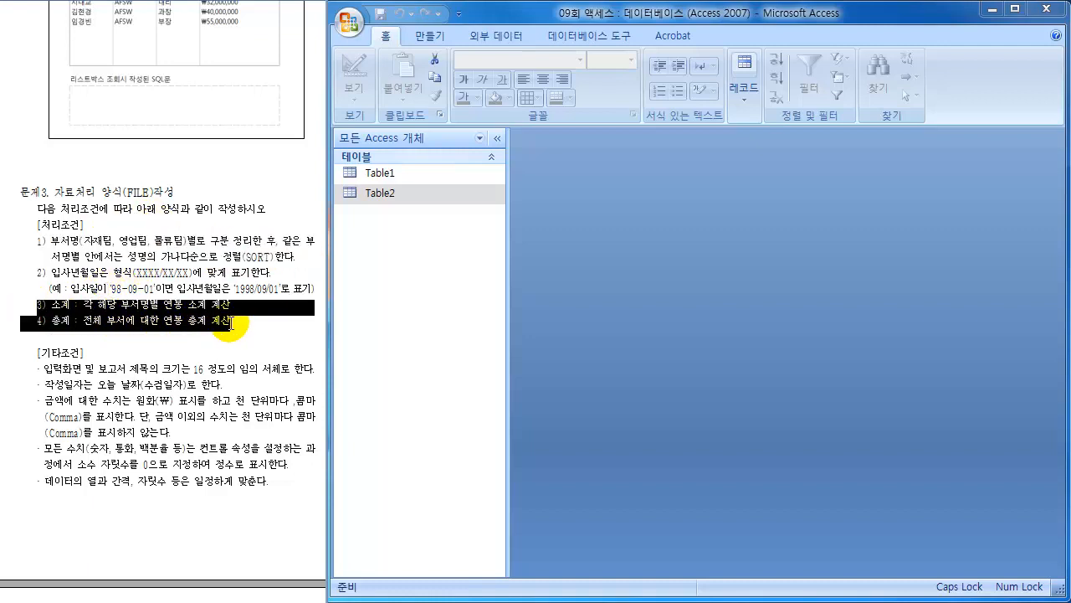
pyautogui.click(151, 306)
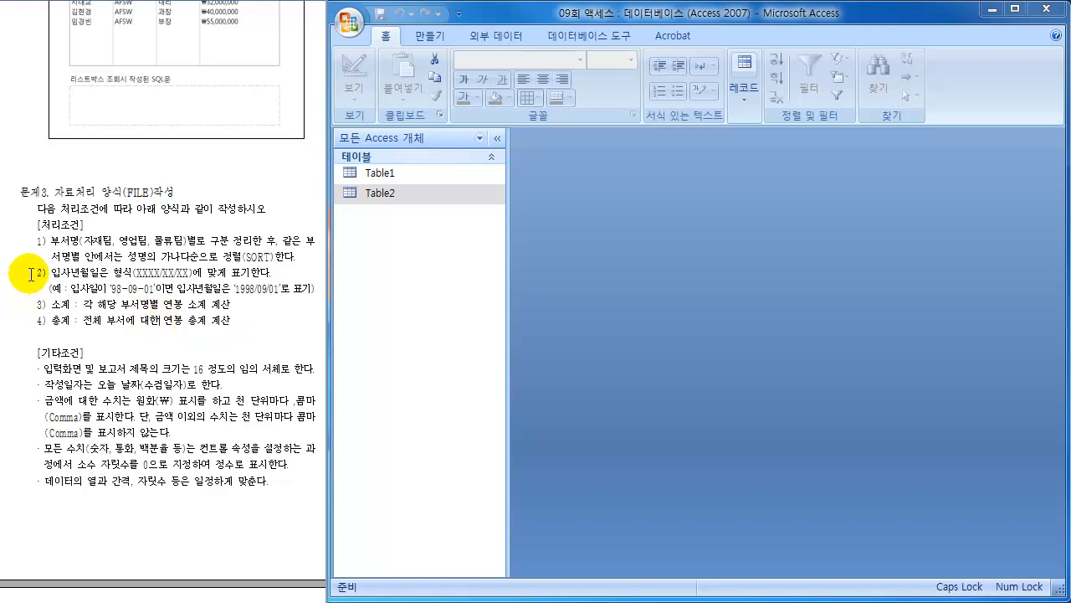
pyautogui.moveTo(32, 273); pyautogui.dragTo(306, 294)
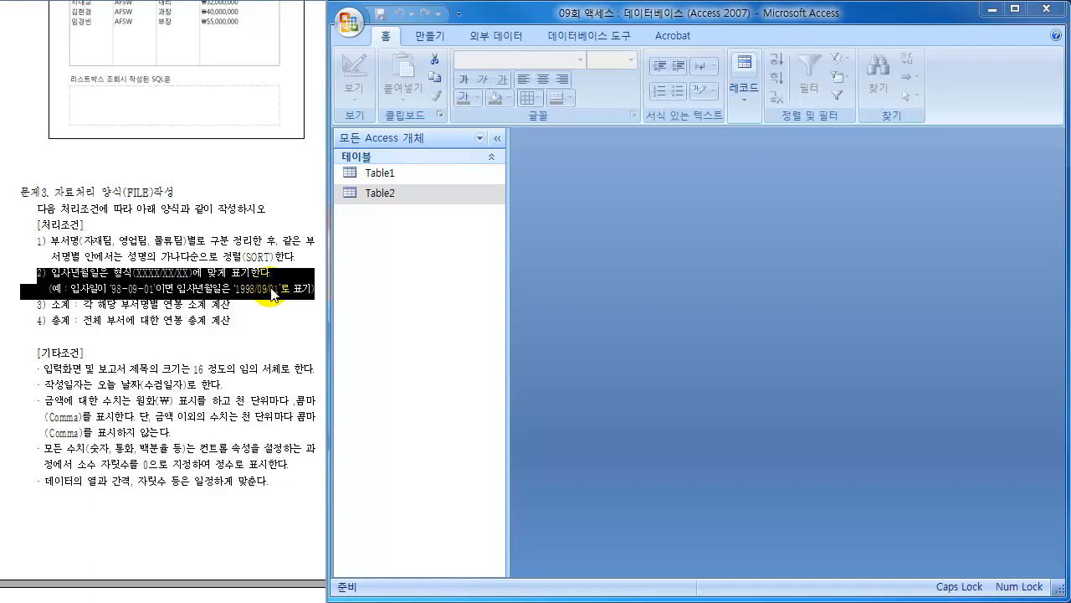
pyautogui.click(272, 291)
pyautogui.click(455, 276)
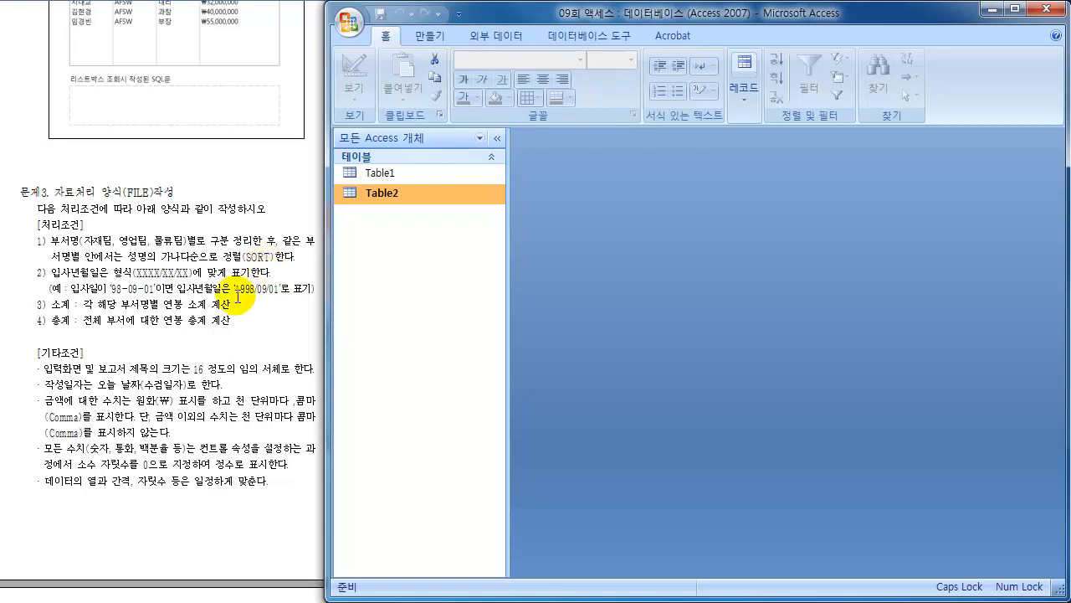
pyautogui.moveTo(25, 272); pyautogui.dragTo(205, 294)
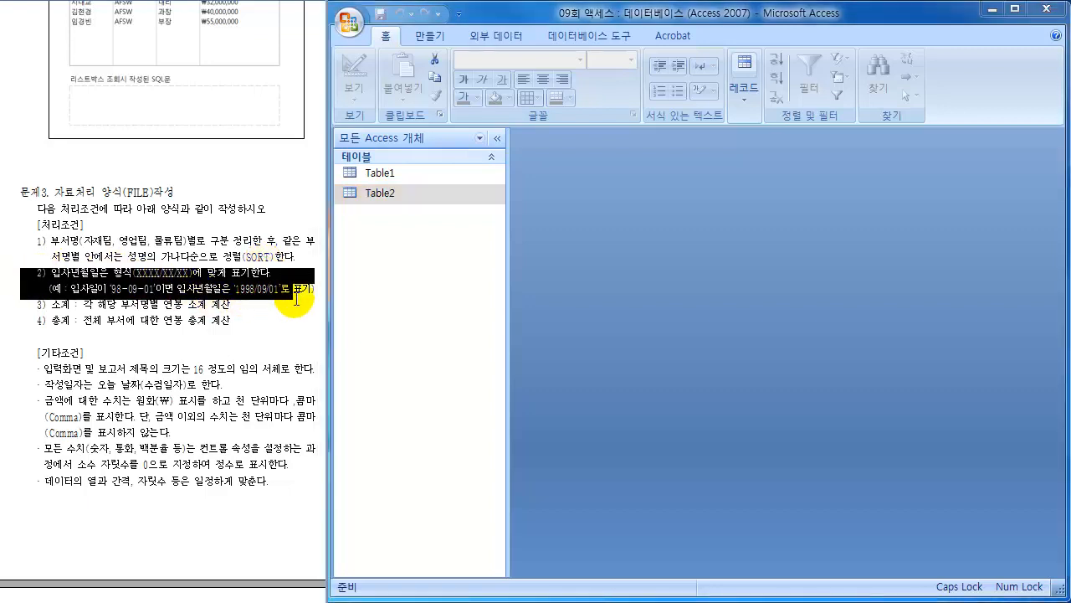
pyautogui.click(260, 325)
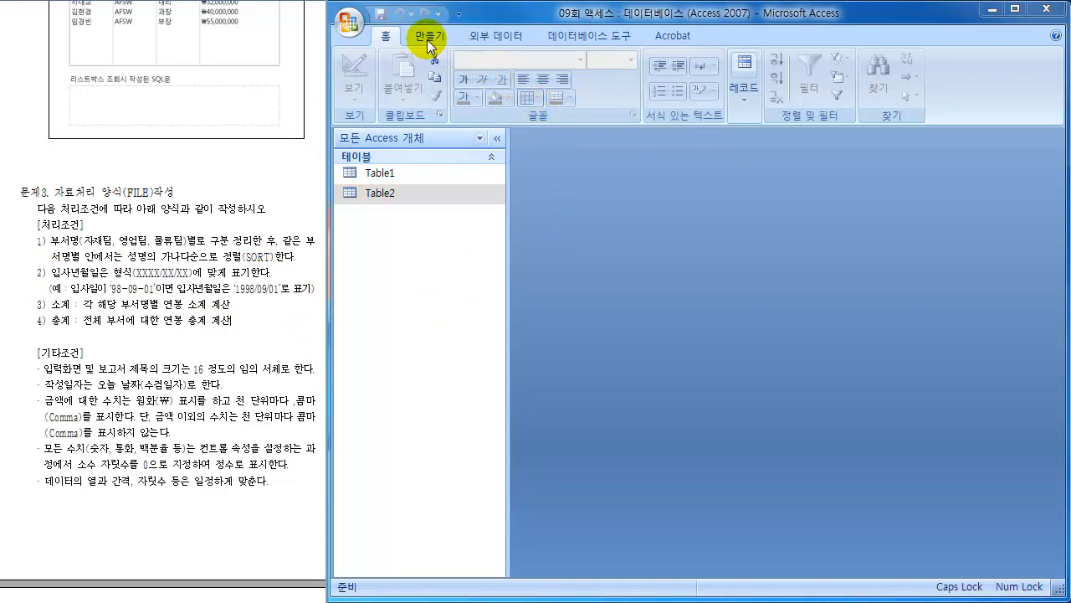
# - Create a new query in Design view with Table1 and Table2 as its source tables
pyautogui.click(429, 42)
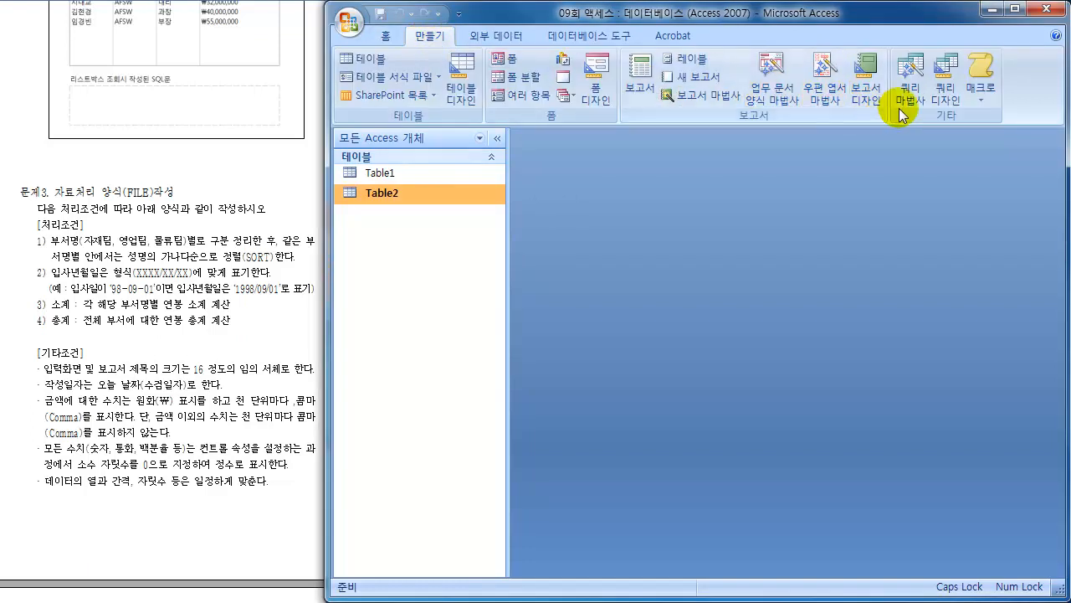
pyautogui.click(946, 87)
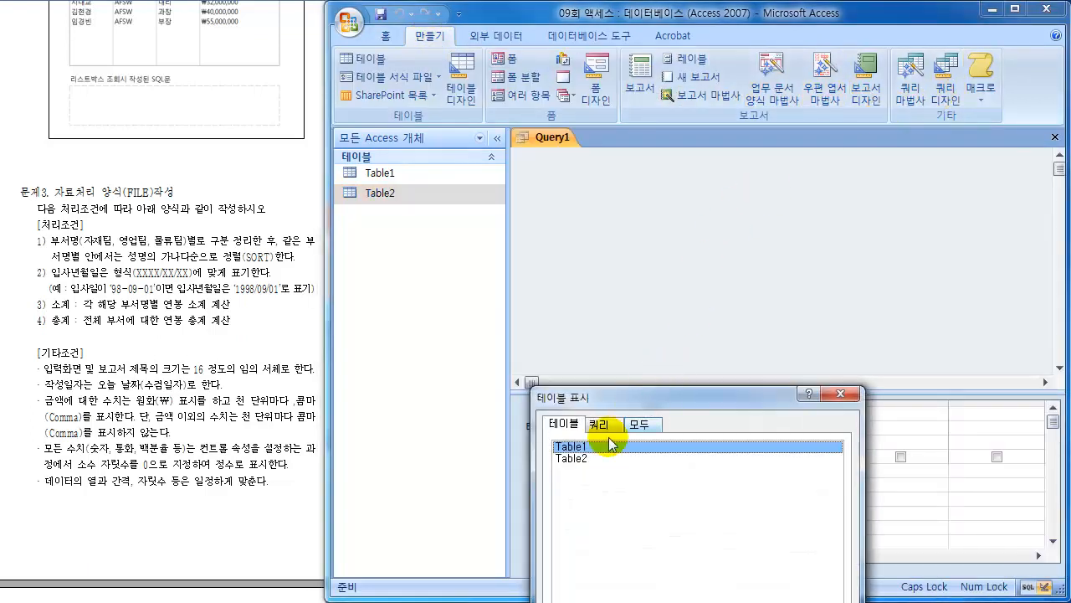
pyautogui.doubleClick(573, 447)
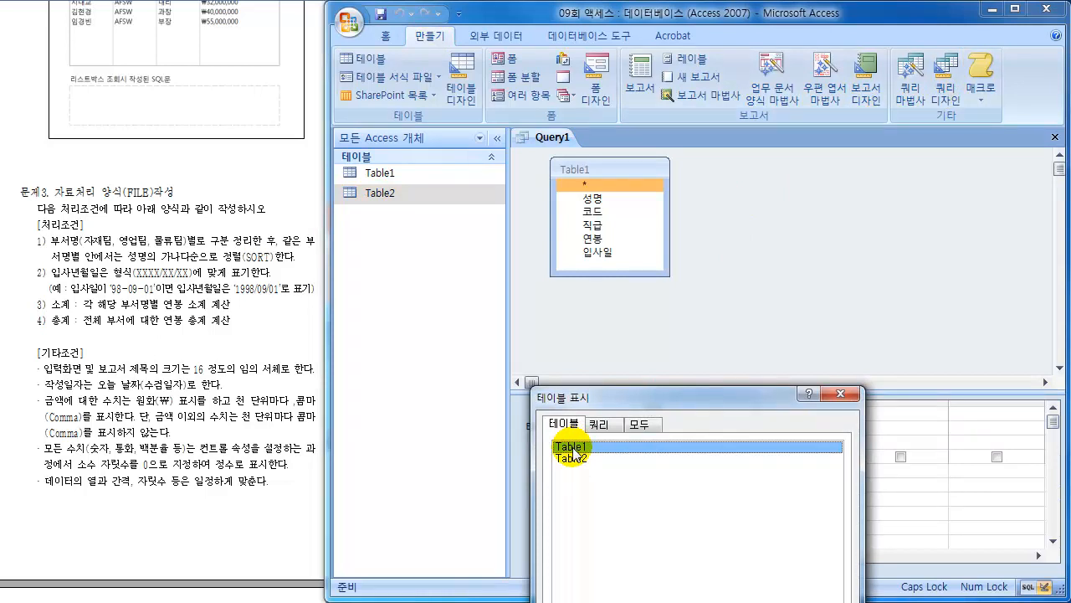
pyautogui.doubleClick(573, 459)
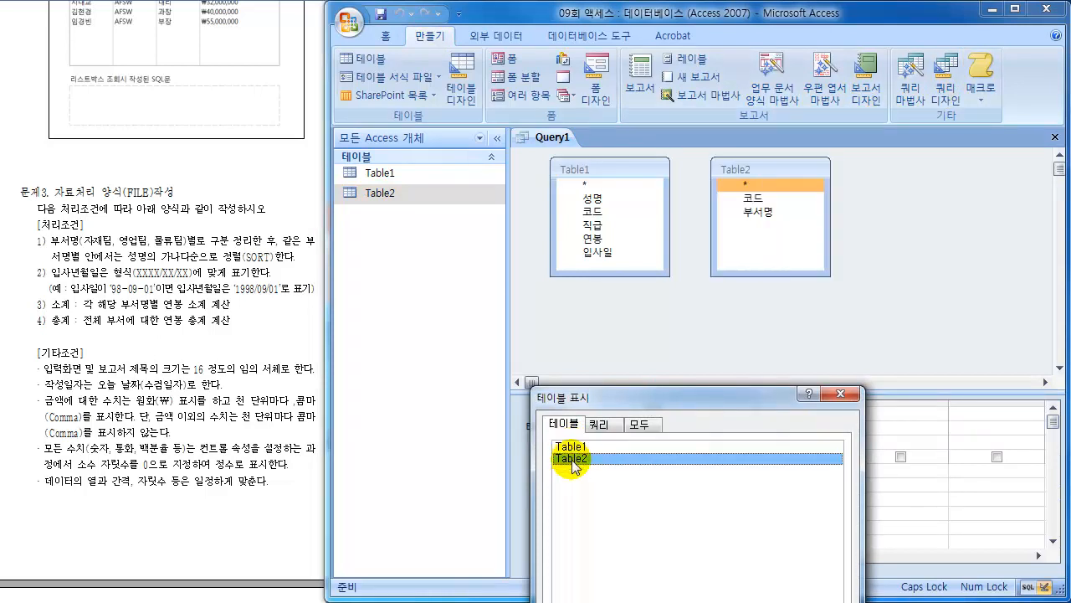
pyautogui.moveTo(606, 399); pyautogui.dragTo(374, 221)
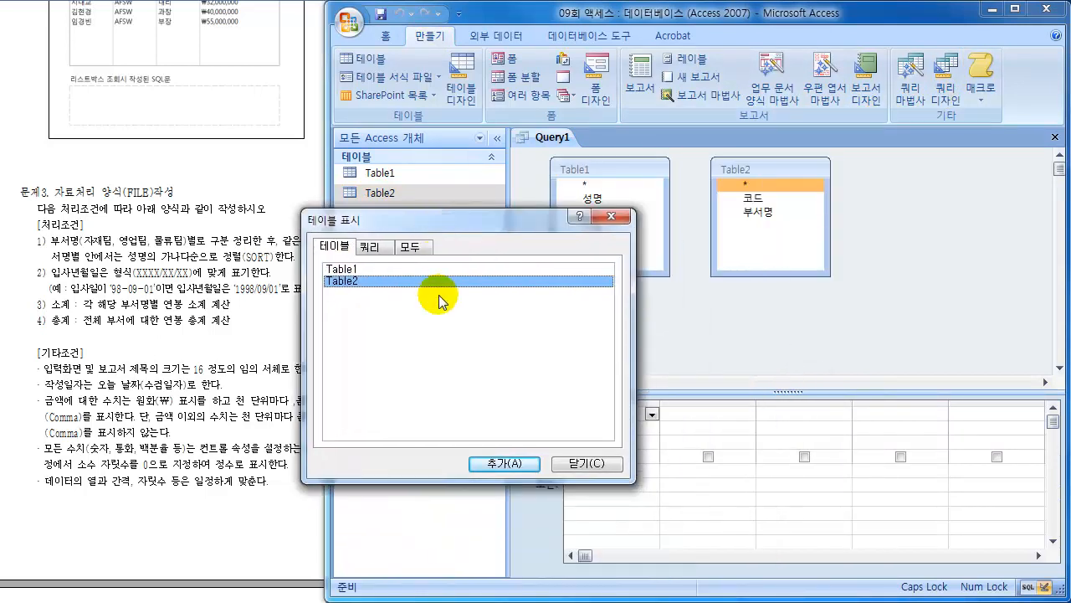
pyautogui.click(569, 465)
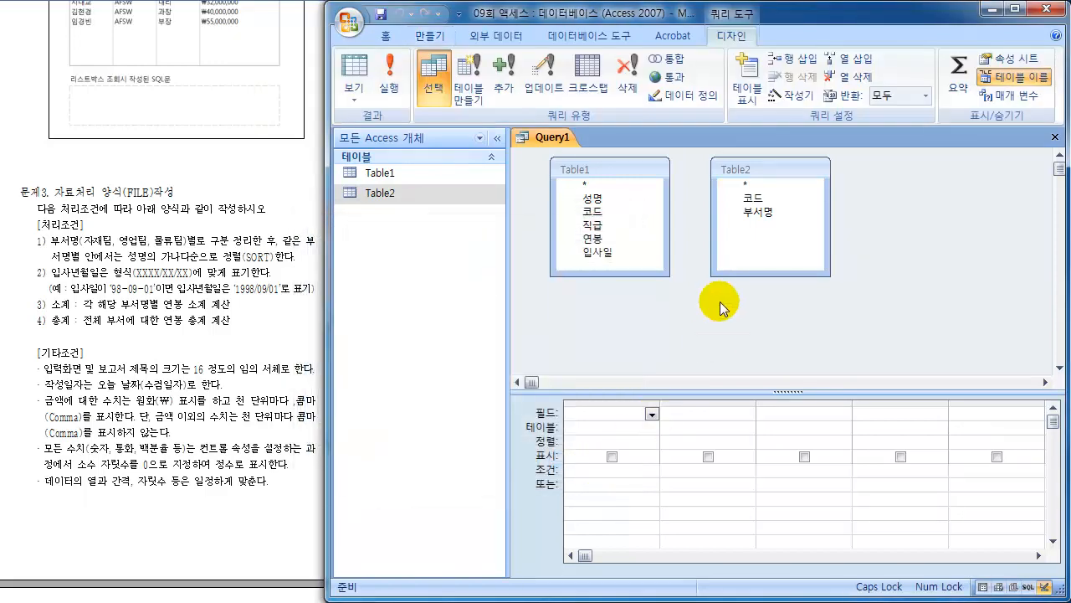
# - Join Table1 and Table2 on 코드, including all records from Table1 and only matching records from Table2
pyautogui.click(595, 211)
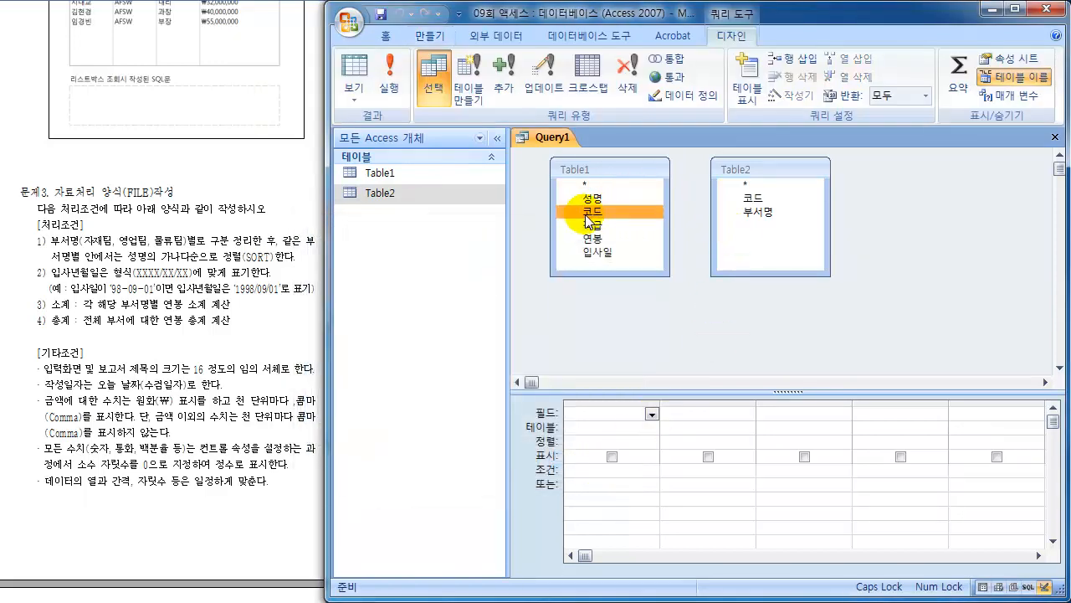
pyautogui.moveTo(590, 220); pyautogui.dragTo(754, 205)
pyautogui.doubleClick(691, 208)
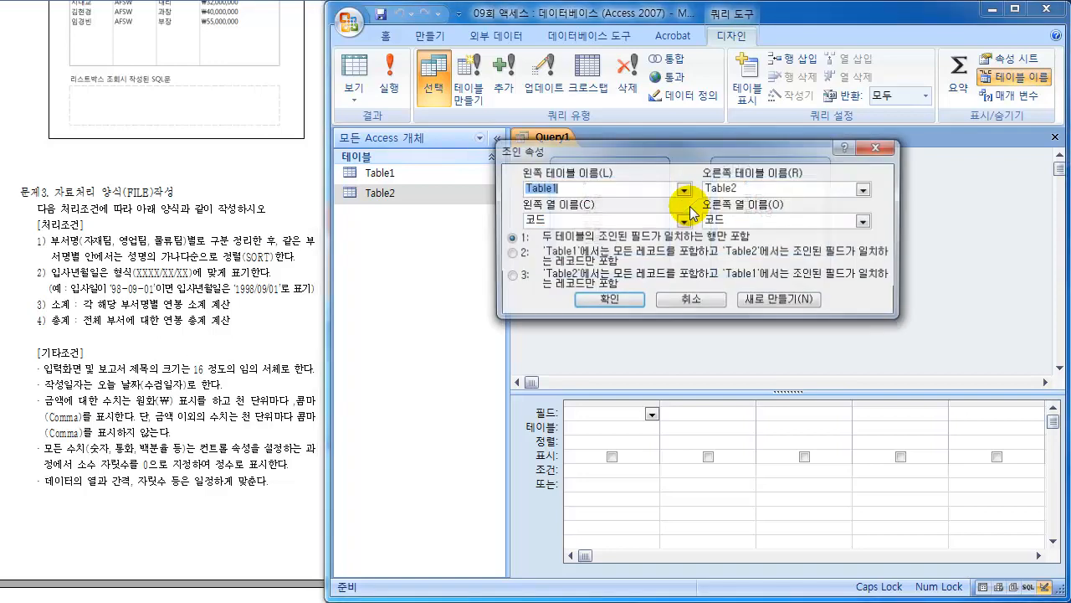
pyautogui.click(511, 253)
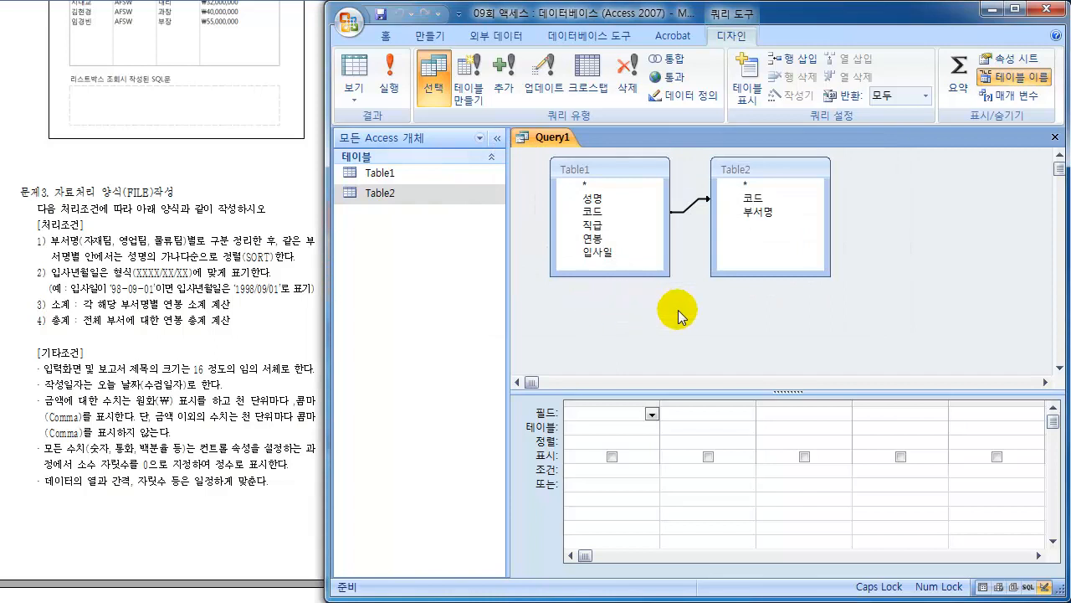
# - Add all Table1 fields and Table2's 부서명 to the query, and check the resulting records in Datasheet view
pyautogui.click(593, 187)
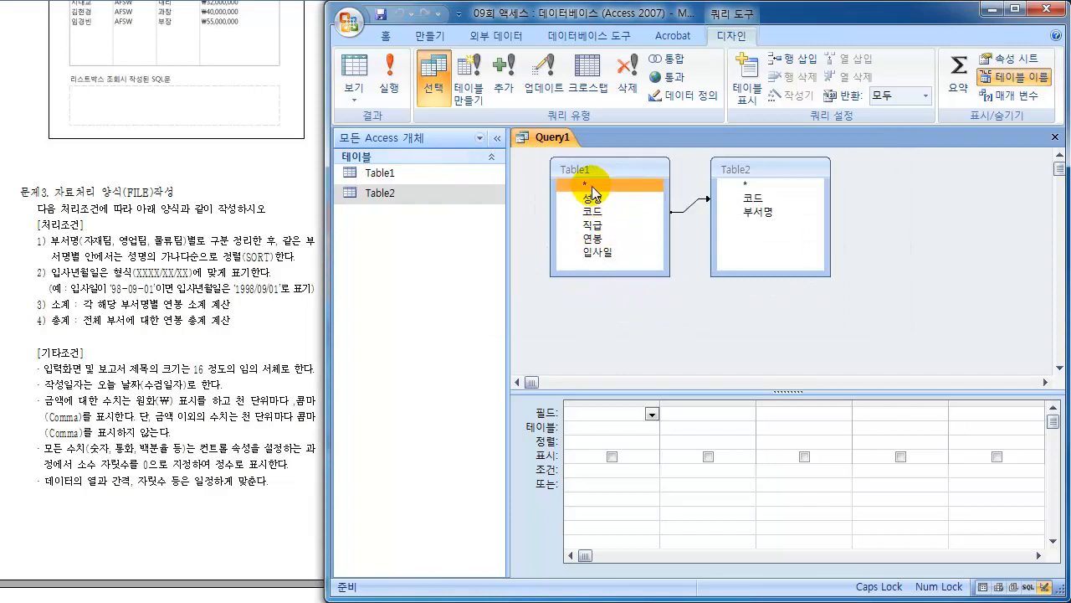
pyautogui.doubleClick(592, 188)
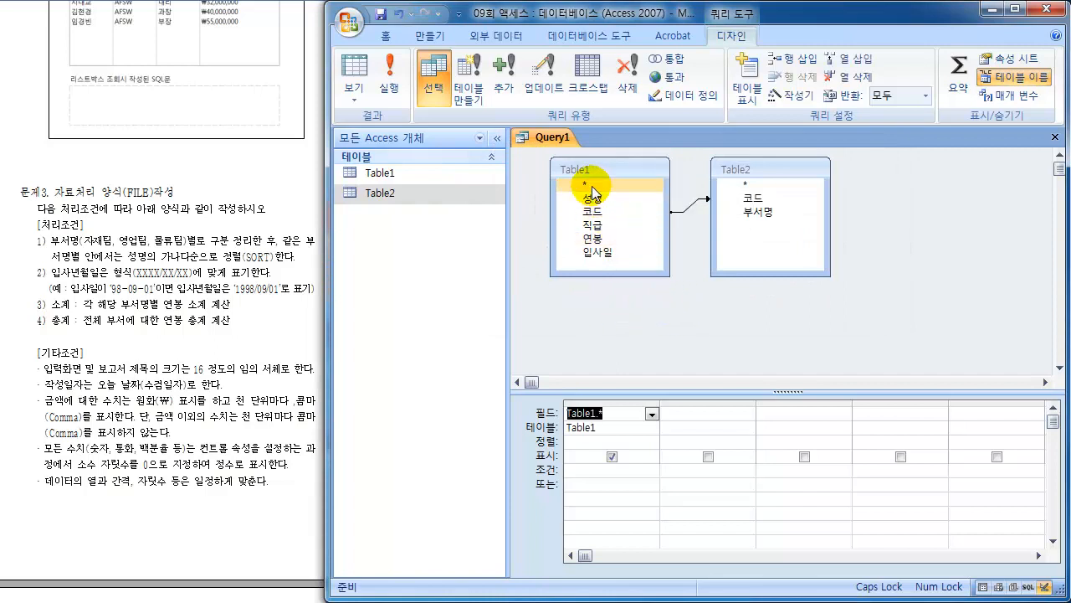
pyautogui.doubleClick(759, 210)
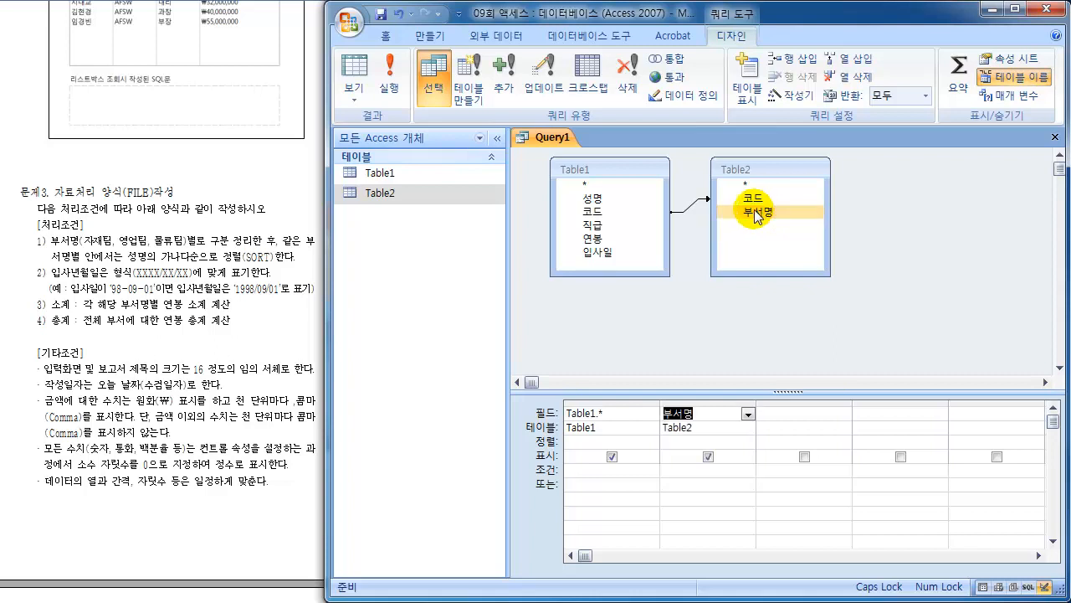
pyautogui.click(768, 412)
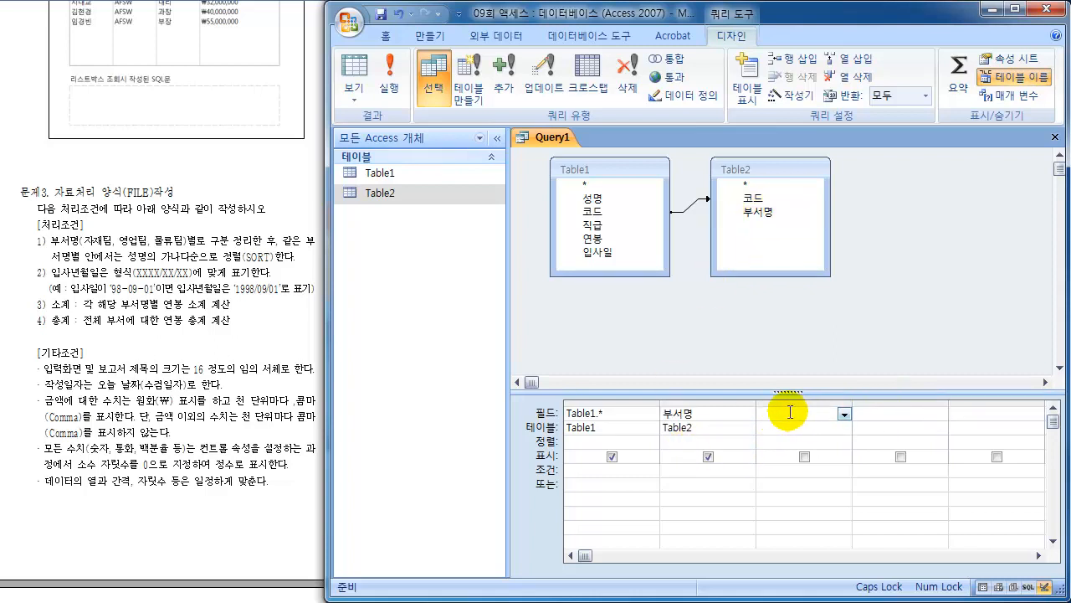
pyautogui.click(355, 80)
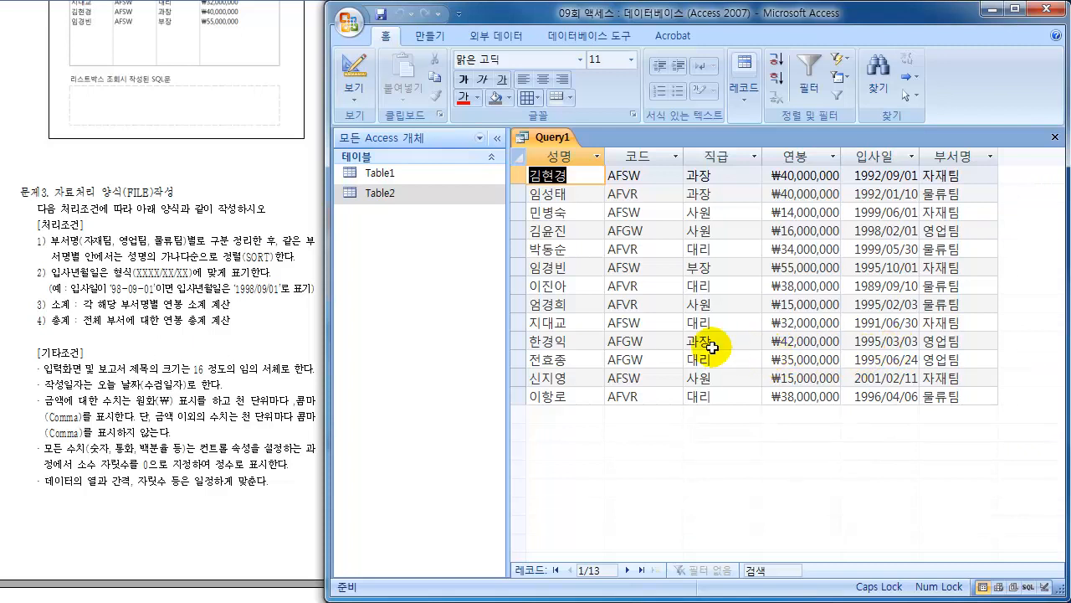
pyautogui.click(637, 158)
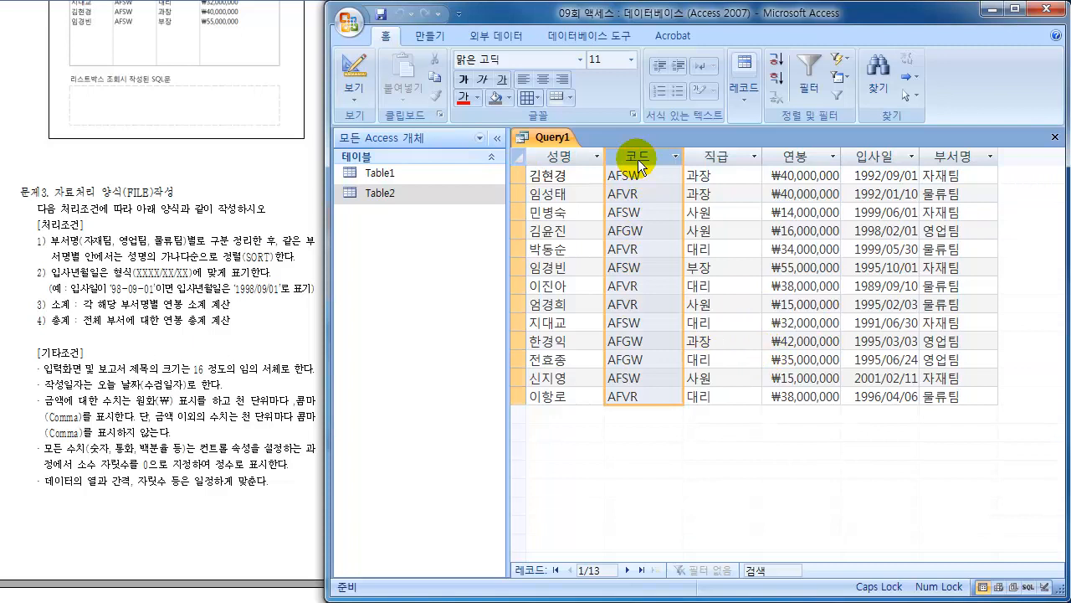
# - Close the query and save its design as Query1
pyautogui.click(1056, 138)
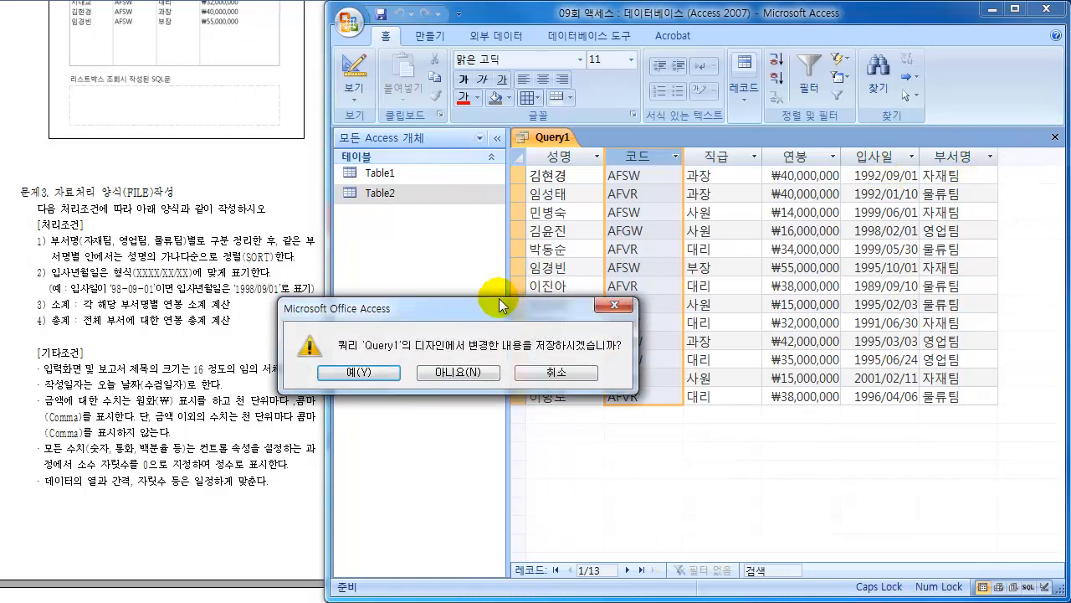
pyautogui.click(517, 366)
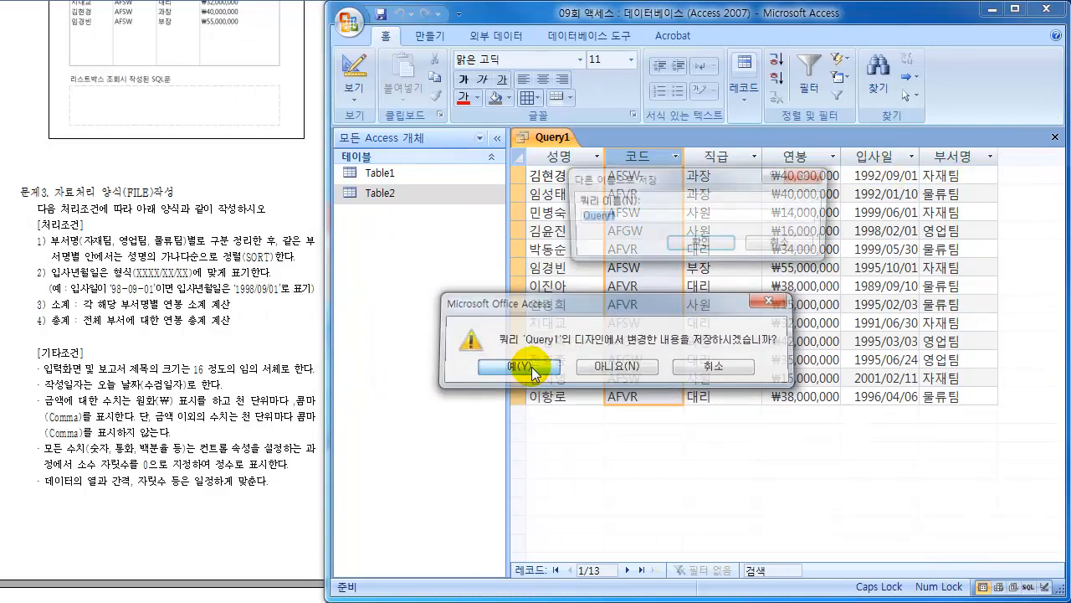
pyautogui.moveTo(590, 193); pyautogui.dragTo(509, 316)
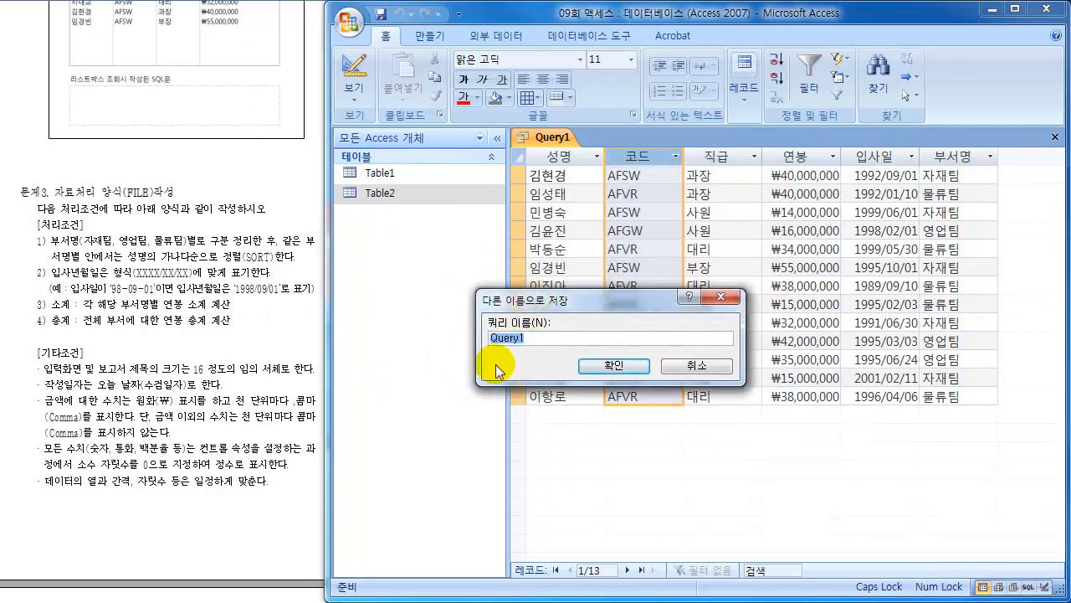
pyautogui.click(618, 367)
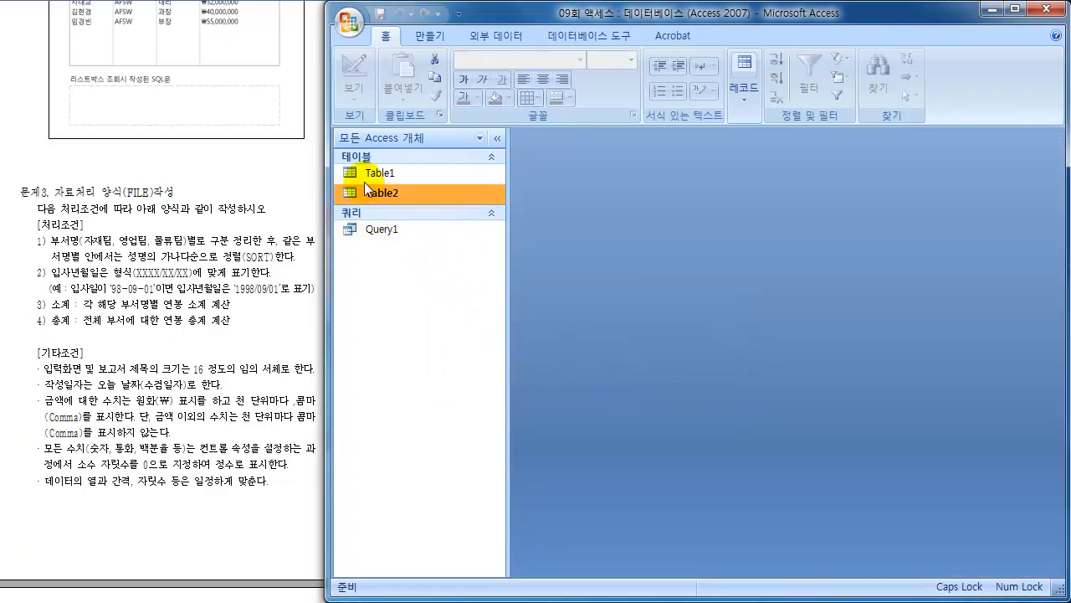
# - Change the 코드 of the last Table1 record to AFR, and close the table
pyautogui.doubleClick(392, 173)
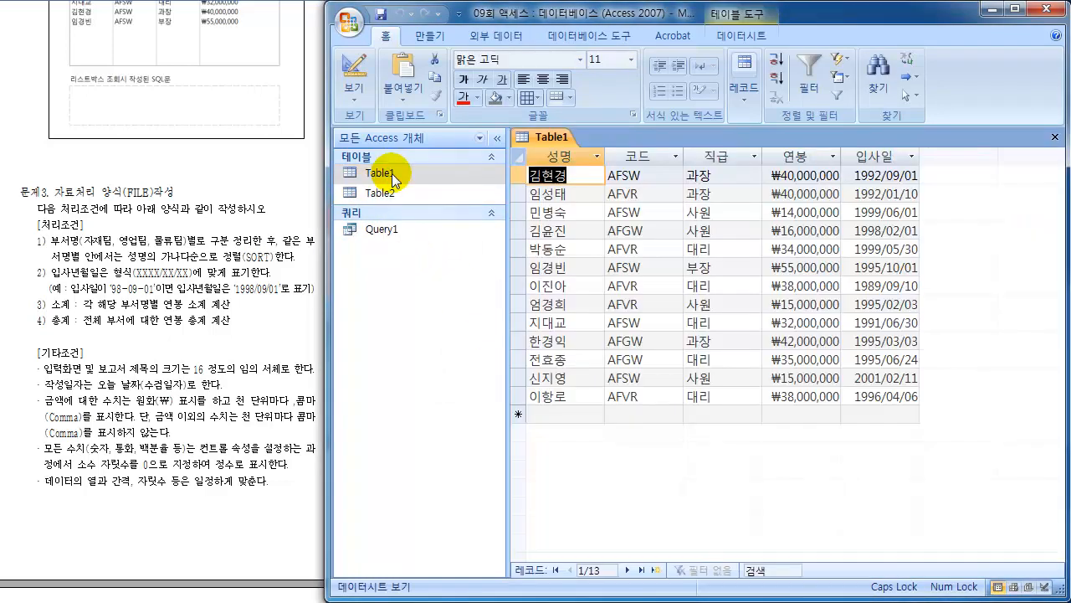
pyautogui.click(630, 397)
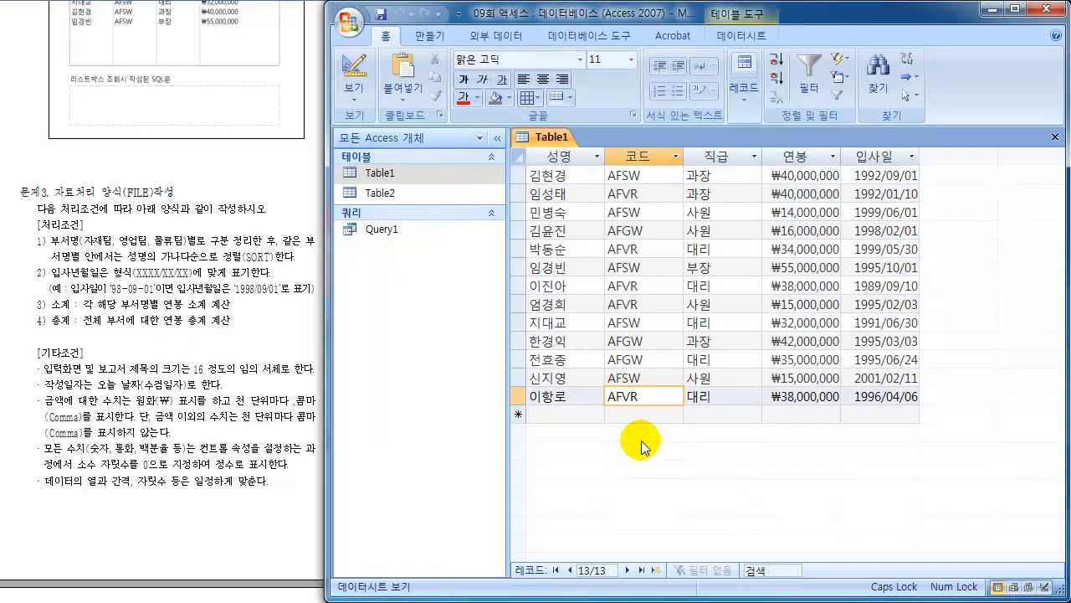
pyautogui.press('Down')
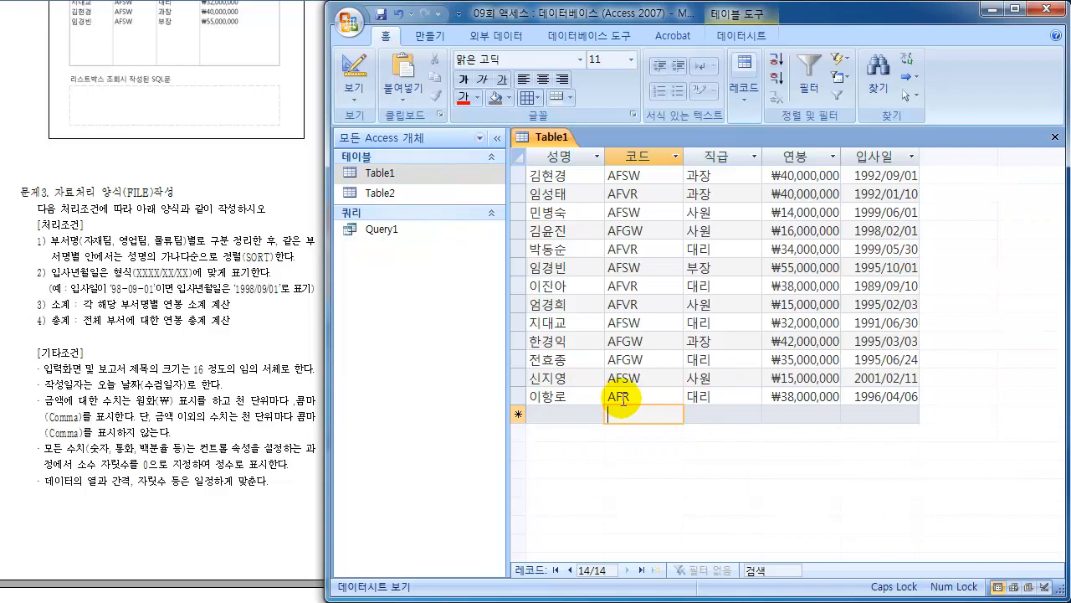
pyautogui.click(1055, 138)
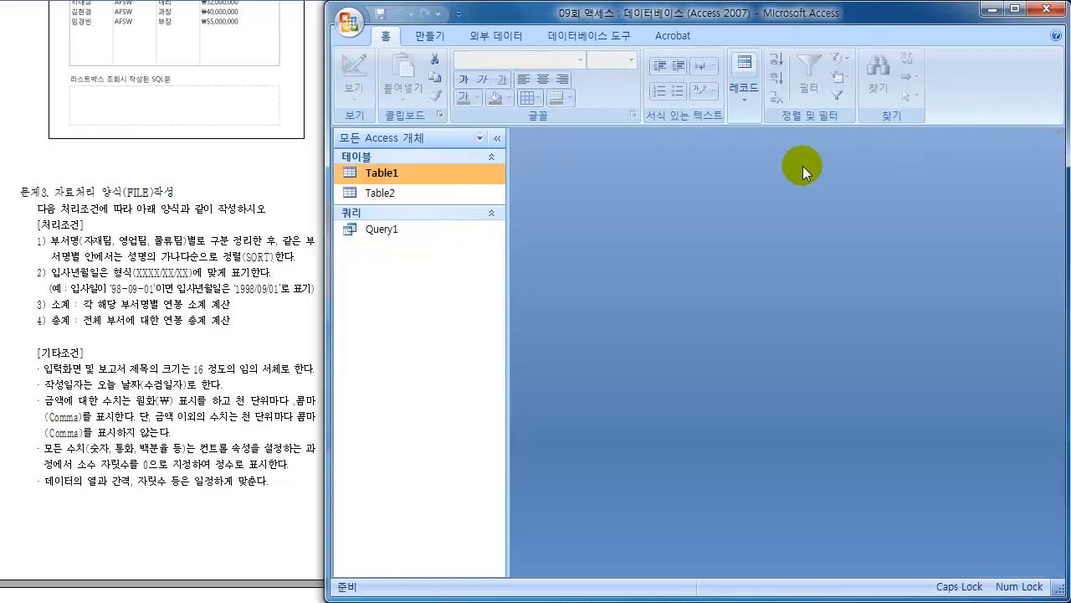
# - Open Query1 and check the 부서명 of the last record, whose 코드 is AFR
pyautogui.doubleClick(383, 231)
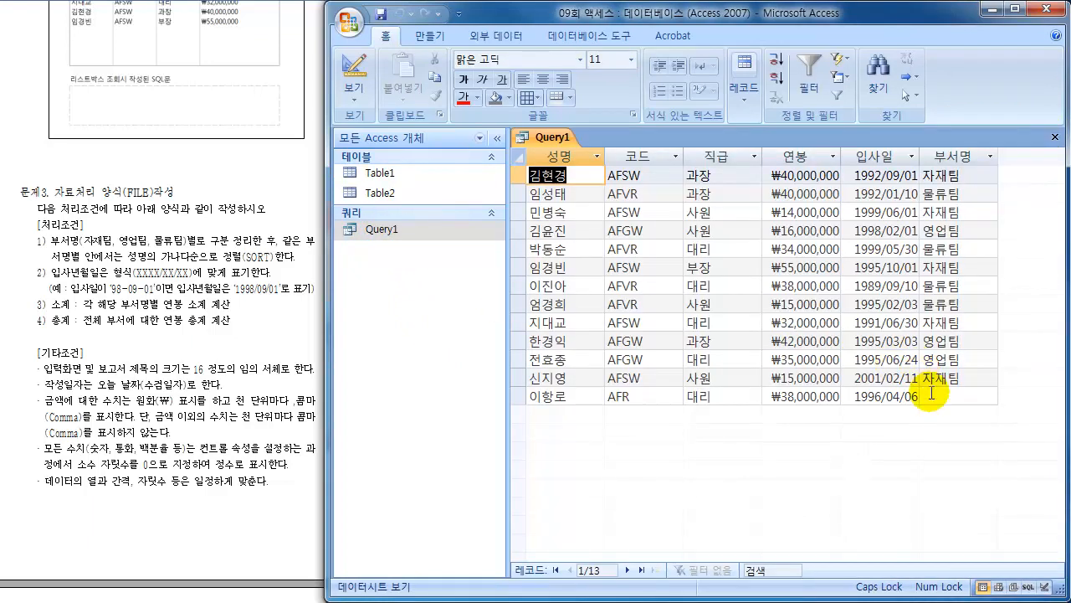
pyautogui.click(941, 398)
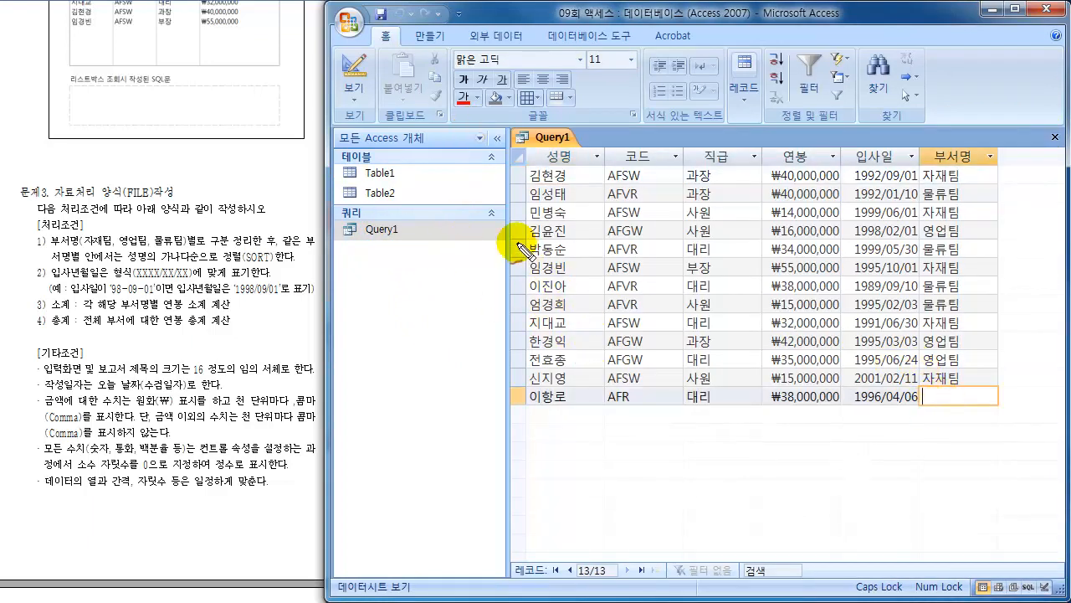
pyautogui.moveTo(366, 199)
pyautogui.mouseDown()
pyautogui.moveTo(391, 204)
pyautogui.moveTo(408, 191)
pyautogui.moveTo(374, 184)
pyautogui.moveTo(369, 201)
pyautogui.mouseUp()
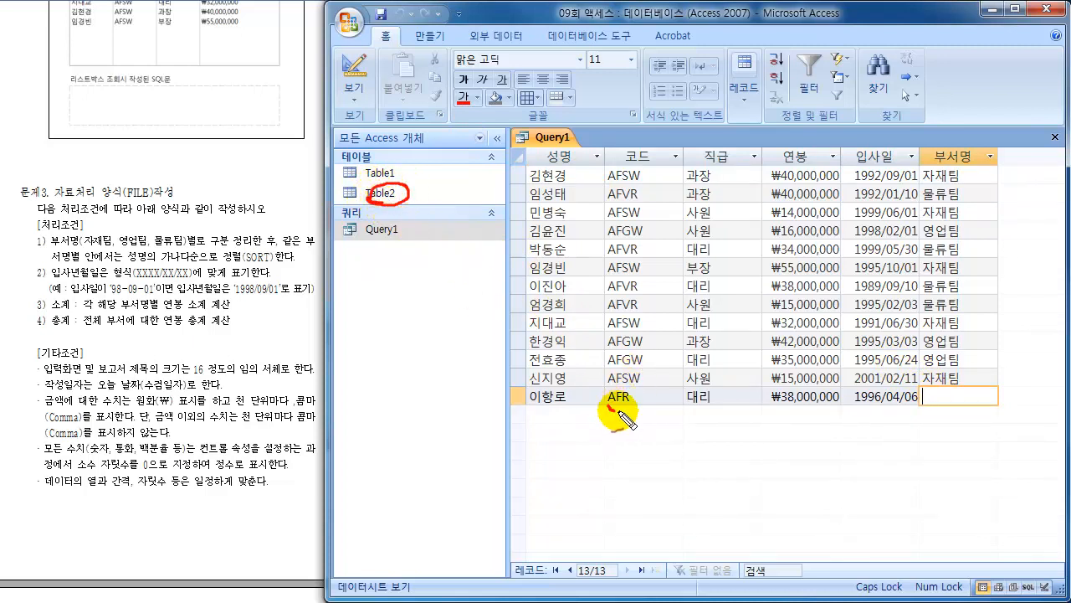
pyautogui.moveTo(618, 411)
pyautogui.mouseDown()
pyautogui.moveTo(644, 392)
pyautogui.moveTo(606, 409)
pyautogui.mouseUp()
pyautogui.moveTo(926, 397)
pyautogui.mouseDown()
pyautogui.moveTo(966, 407)
pyautogui.moveTo(924, 390)
pyautogui.moveTo(931, 412)
pyautogui.moveTo(963, 385)
pyautogui.moveTo(940, 407)
pyautogui.mouseUp()
pyautogui.moveTo(985, 366)
pyautogui.mouseDown()
pyautogui.moveTo(969, 385)
pyautogui.moveTo(982, 381)
pyautogui.mouseUp()
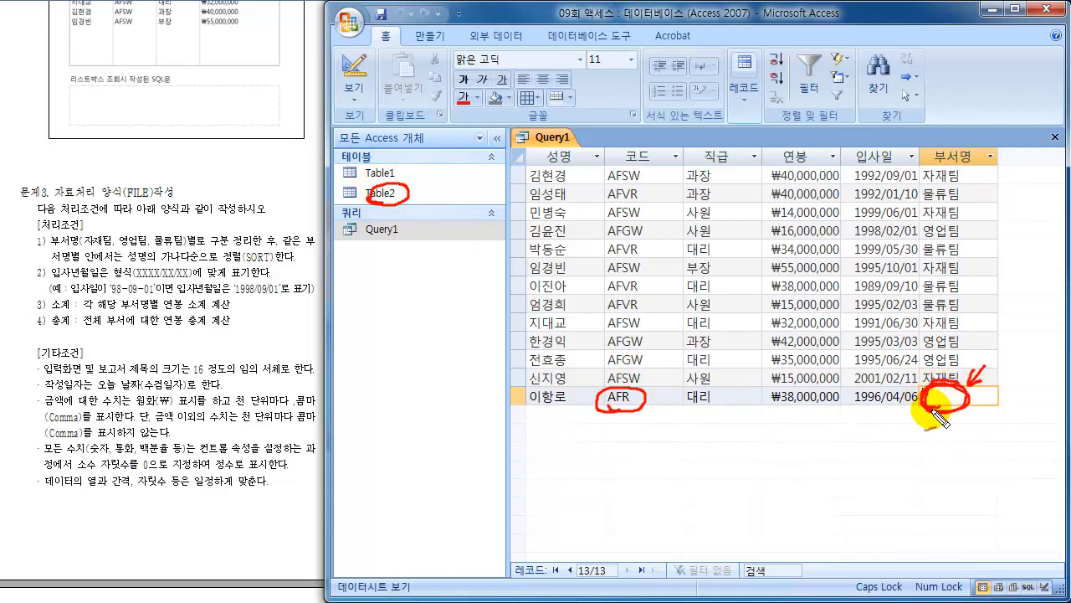
pyautogui.moveTo(929, 408); pyautogui.dragTo(937, 407)
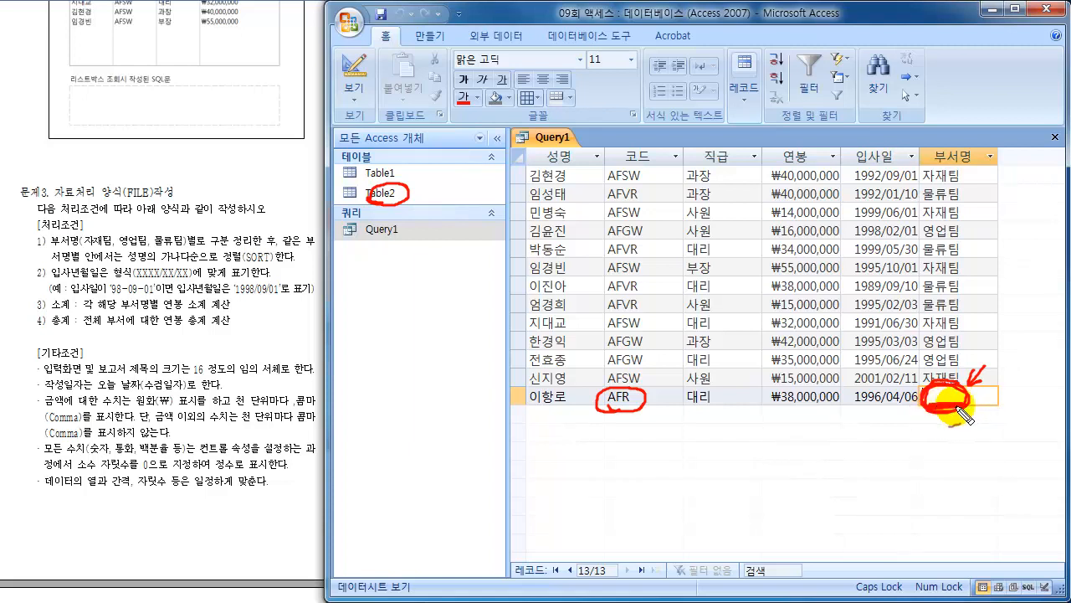
pyautogui.moveTo(975, 144)
pyautogui.mouseDown()
pyautogui.moveTo(925, 153)
pyautogui.moveTo(945, 174)
pyautogui.mouseUp()
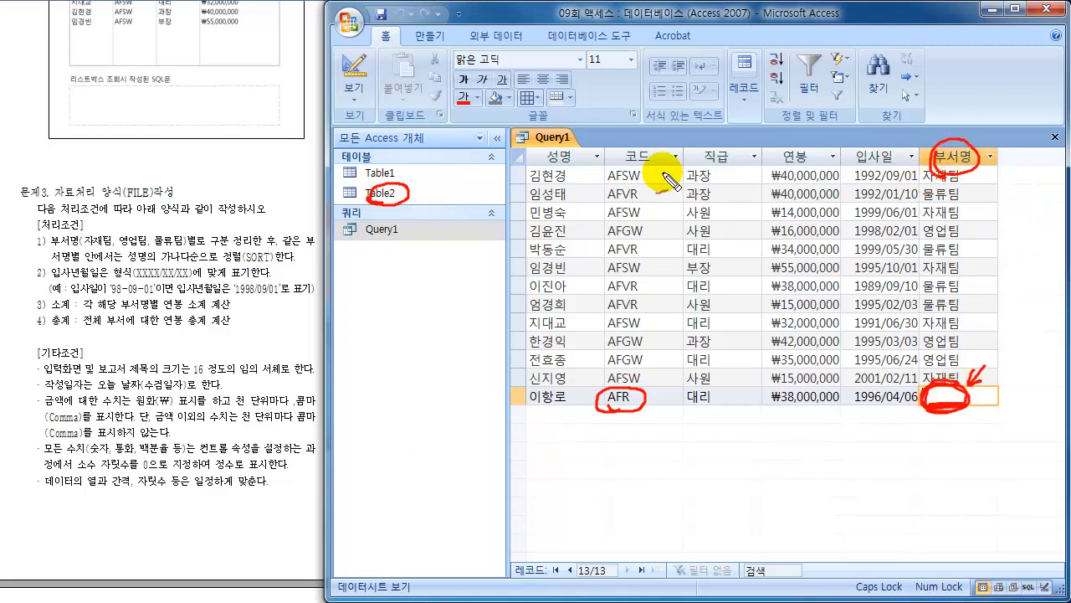
pyautogui.moveTo(612, 150)
pyautogui.mouseDown()
pyautogui.moveTo(654, 171)
pyautogui.moveTo(634, 176)
pyautogui.mouseUp()
pyautogui.moveTo(651, 133)
pyautogui.mouseDown()
pyautogui.moveTo(724, 147)
pyautogui.moveTo(772, 119)
pyautogui.moveTo(810, 121)
pyautogui.mouseUp()
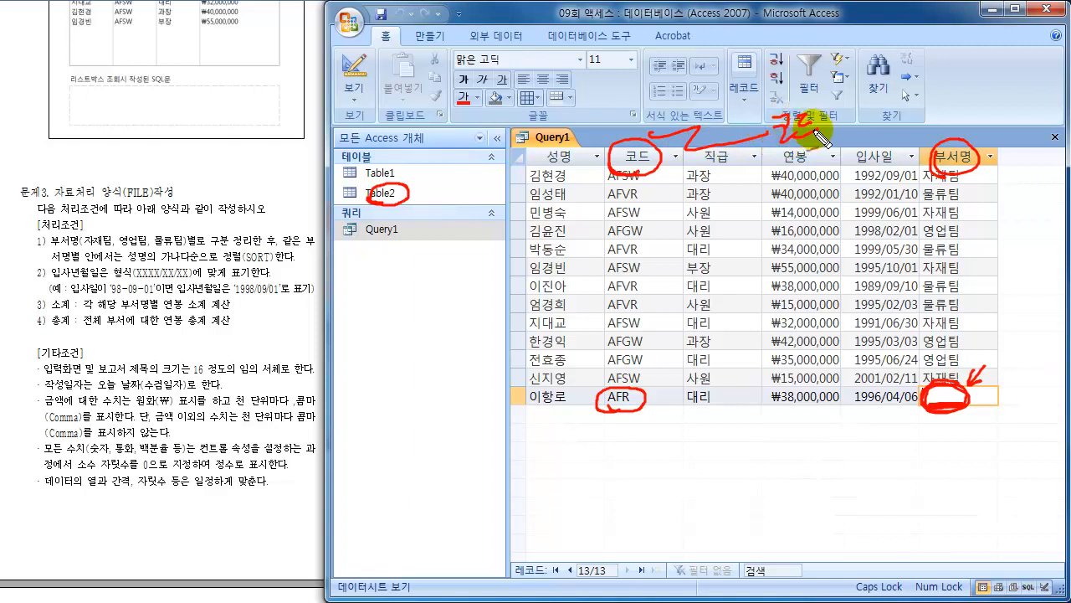
pyautogui.moveTo(620, 115); pyautogui.dragTo(623, 144)
pyautogui.moveTo(798, 83); pyautogui.dragTo(813, 95)
pyautogui.moveTo(792, 159)
pyautogui.mouseDown()
pyautogui.moveTo(802, 103)
pyautogui.moveTo(796, 160)
pyautogui.mouseUp()
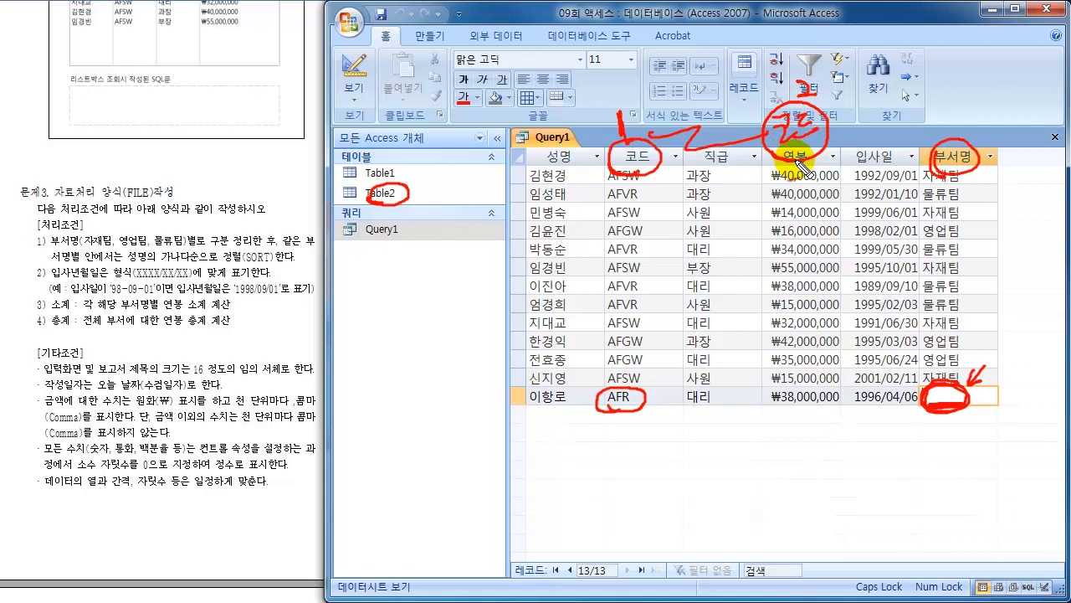
pyautogui.moveTo(605, 170)
pyautogui.mouseDown()
pyautogui.moveTo(585, 284)
pyautogui.moveTo(618, 400)
pyautogui.mouseUp()
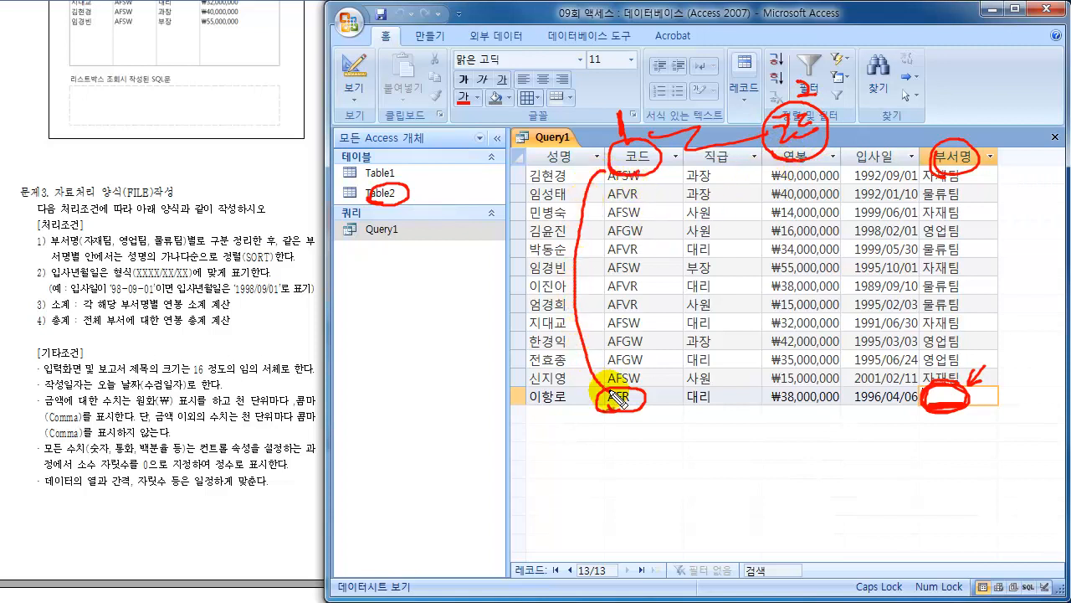
pyautogui.moveTo(652, 194)
pyautogui.mouseDown()
pyautogui.moveTo(673, 238)
pyautogui.moveTo(646, 383)
pyautogui.mouseUp()
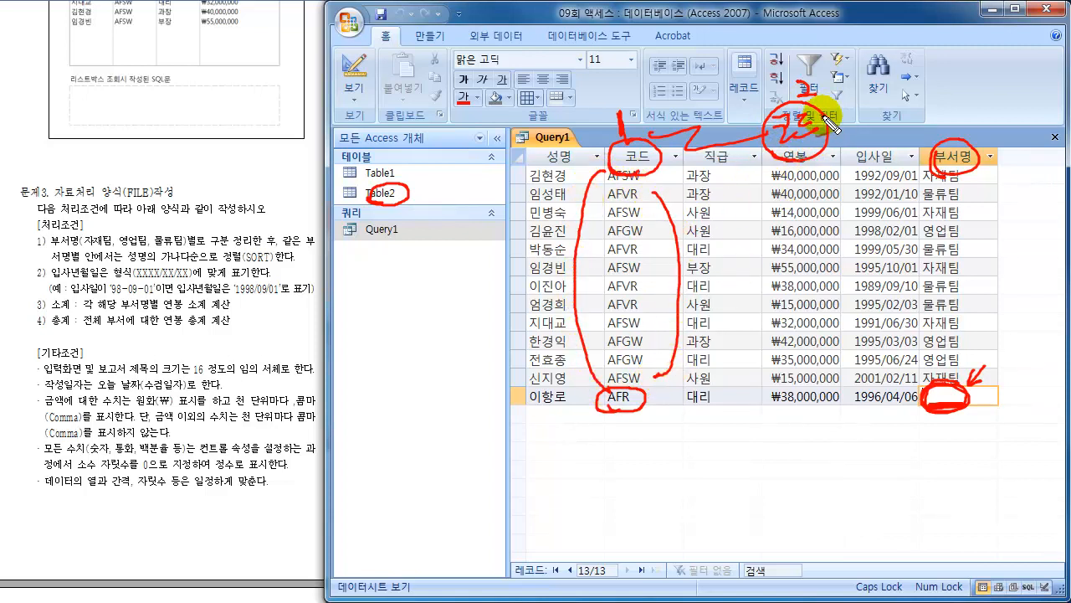
pyautogui.moveTo(844, 81); pyautogui.dragTo(842, 134)
pyautogui.moveTo(889, 84)
pyautogui.mouseDown()
pyautogui.moveTo(906, 113)
pyautogui.moveTo(897, 129)
pyautogui.mouseUp()
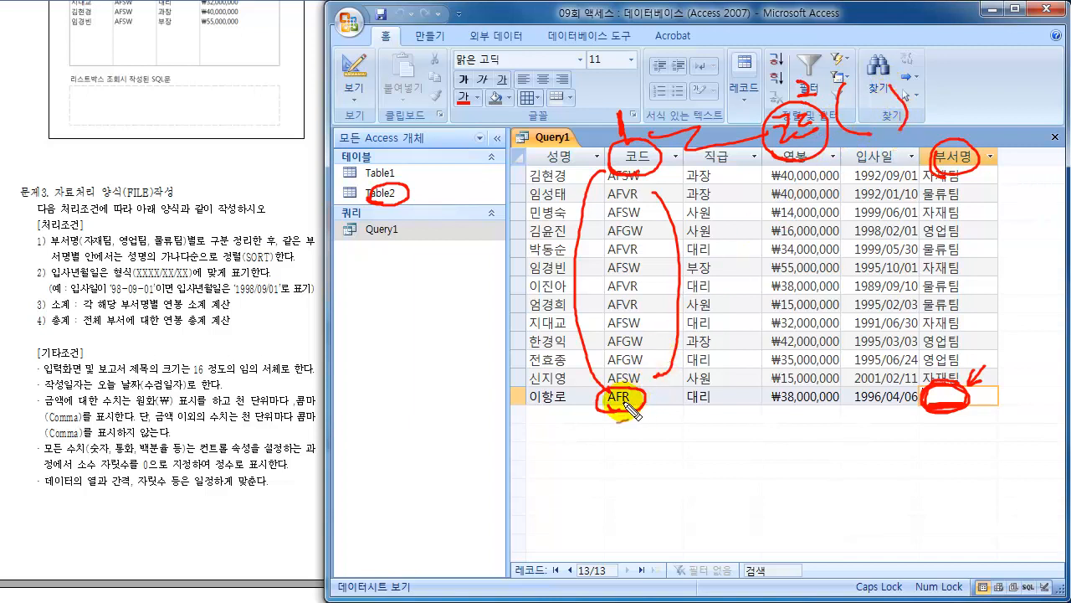
pyautogui.moveTo(643, 395); pyautogui.dragTo(667, 387)
pyautogui.moveTo(957, 145)
pyautogui.mouseDown()
pyautogui.moveTo(975, 171)
pyautogui.moveTo(941, 178)
pyautogui.mouseUp()
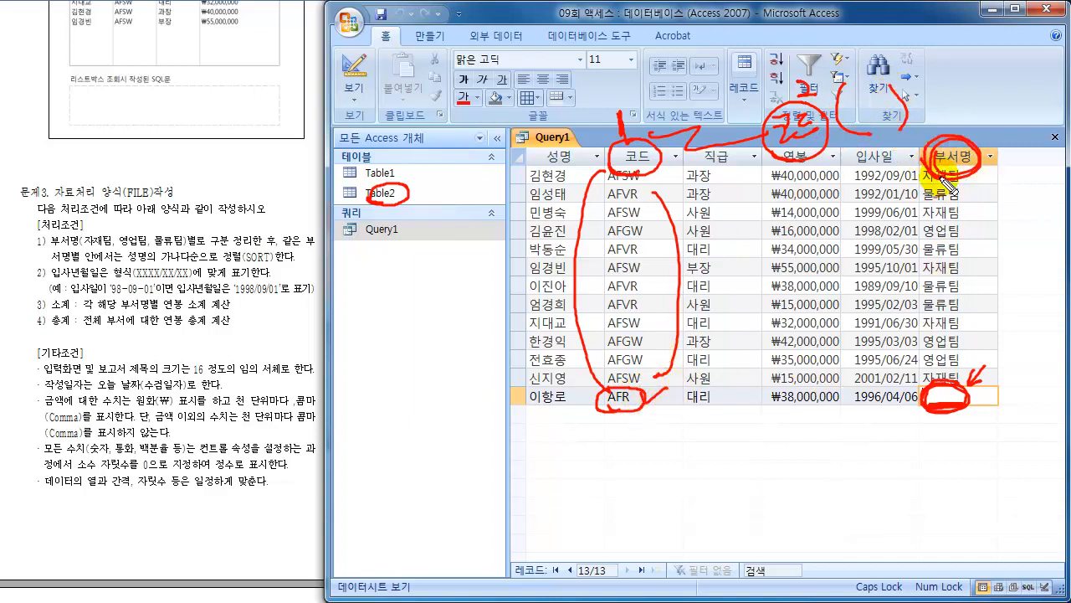
pyautogui.moveTo(991, 391)
pyautogui.mouseDown()
pyautogui.moveTo(977, 405)
pyautogui.moveTo(972, 387)
pyautogui.moveTo(1000, 386)
pyautogui.mouseUp()
pyautogui.press('Escape')
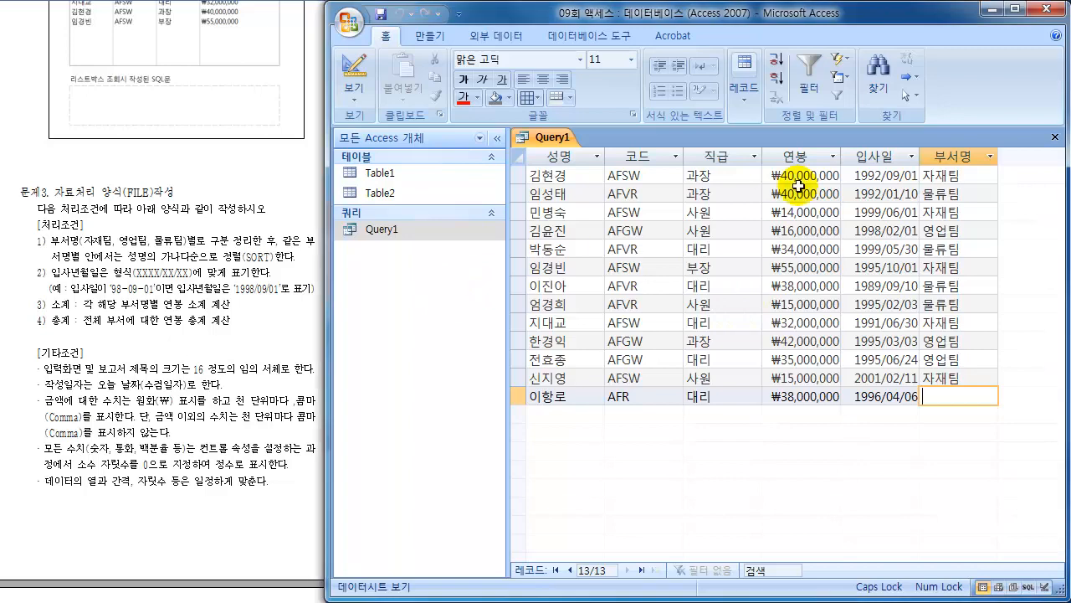
# - Close Query1 and correct the last Table1 record's 코드 to AFVR, checking it against the exam's input data
pyautogui.click(1056, 139)
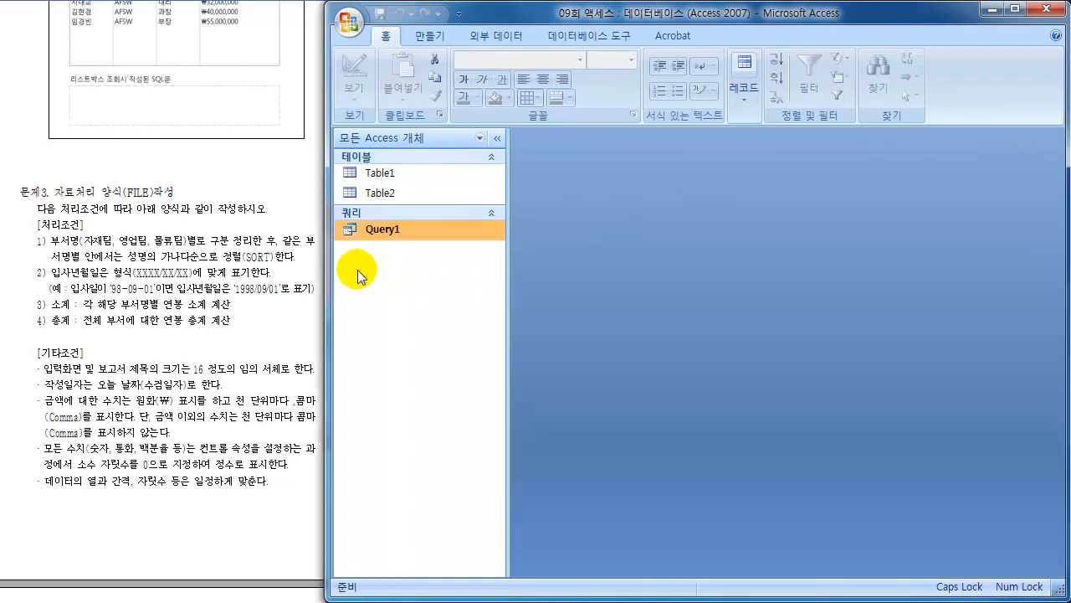
pyautogui.doubleClick(381, 172)
pyautogui.click(635, 397)
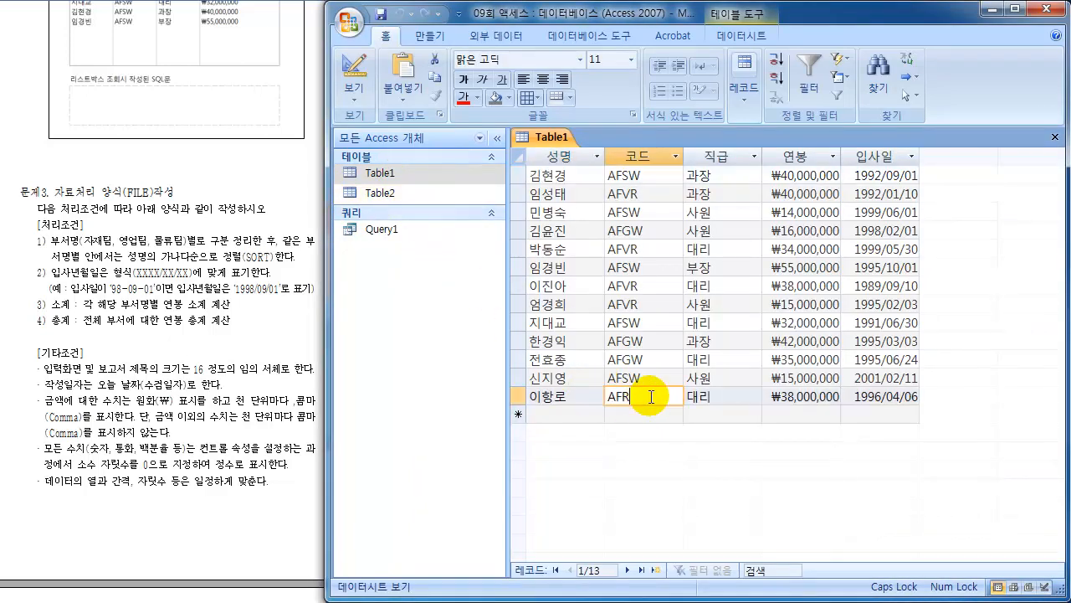
pyautogui.scroll(10, 157, 328)
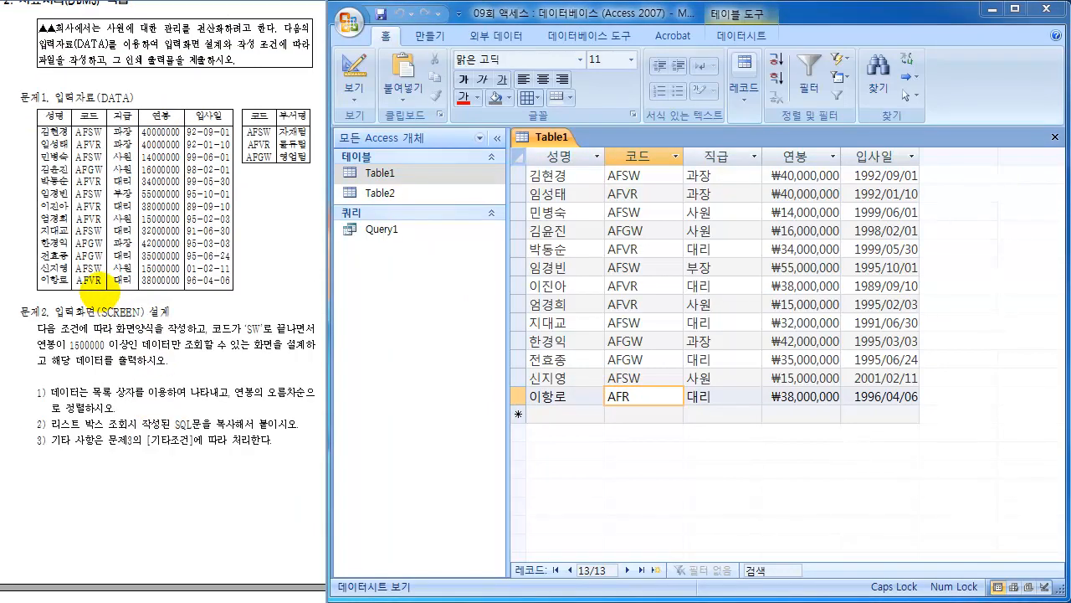
pyautogui.click(635, 398)
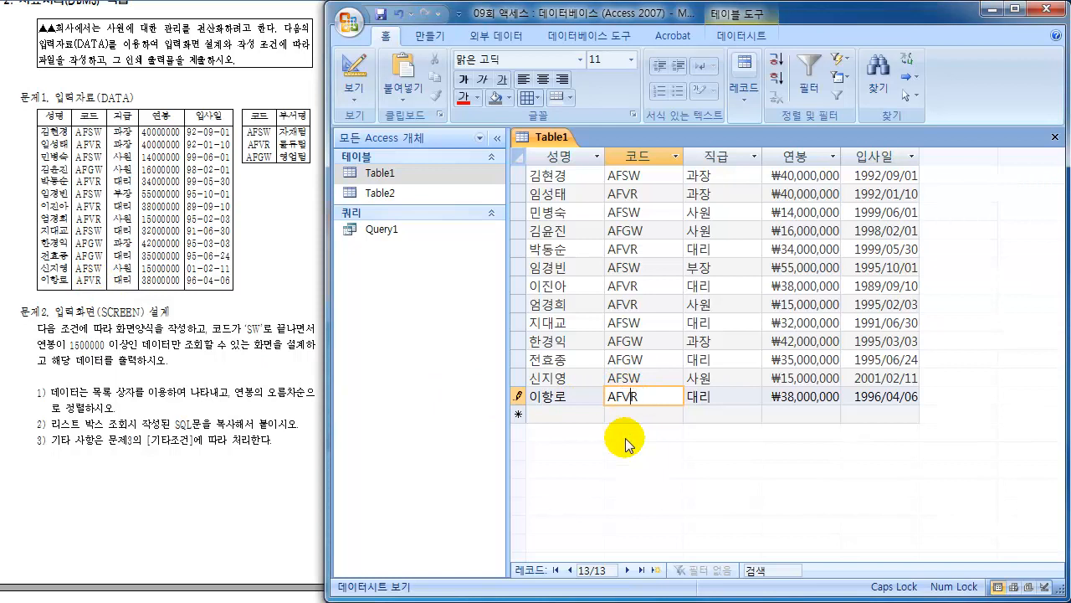
pyautogui.press('Down')
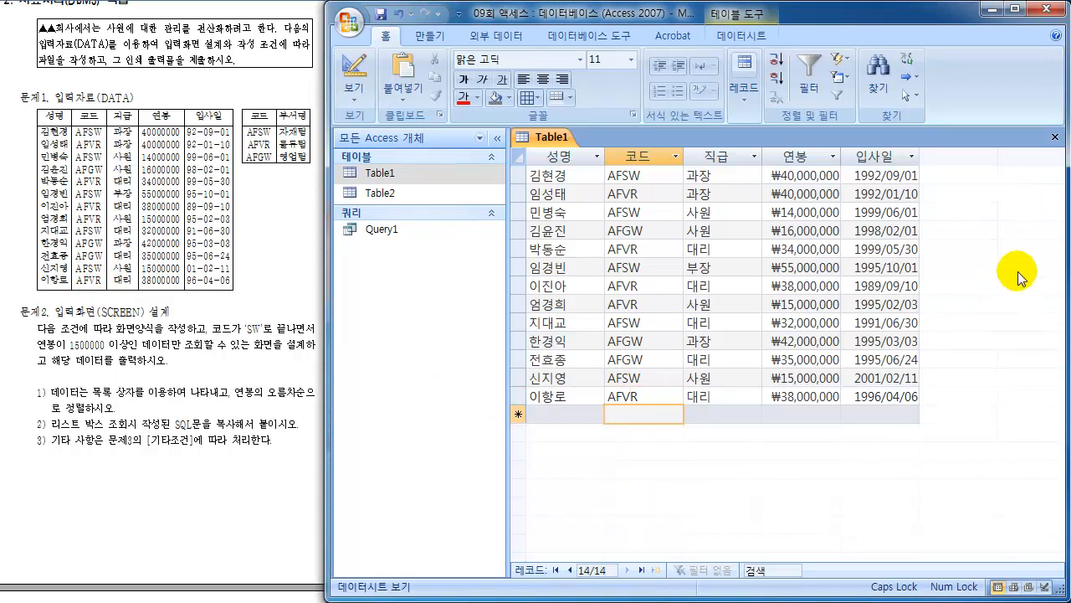
pyautogui.click(1054, 136)
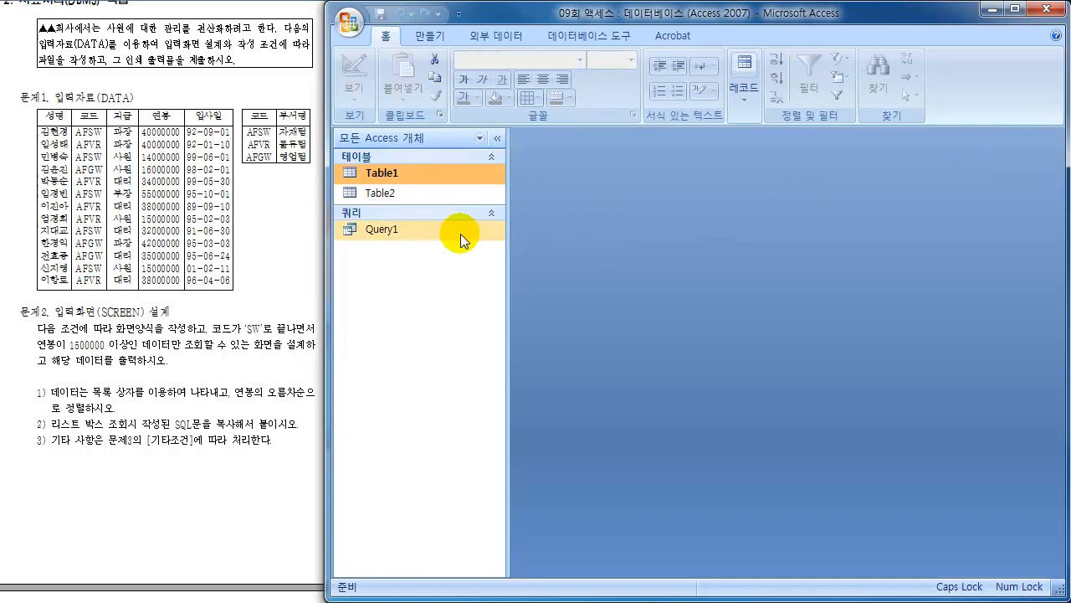
# - Reopen Query1 to check the corrected last record's 부서명, and close the query
pyautogui.doubleClick(379, 237)
pyautogui.click(952, 400)
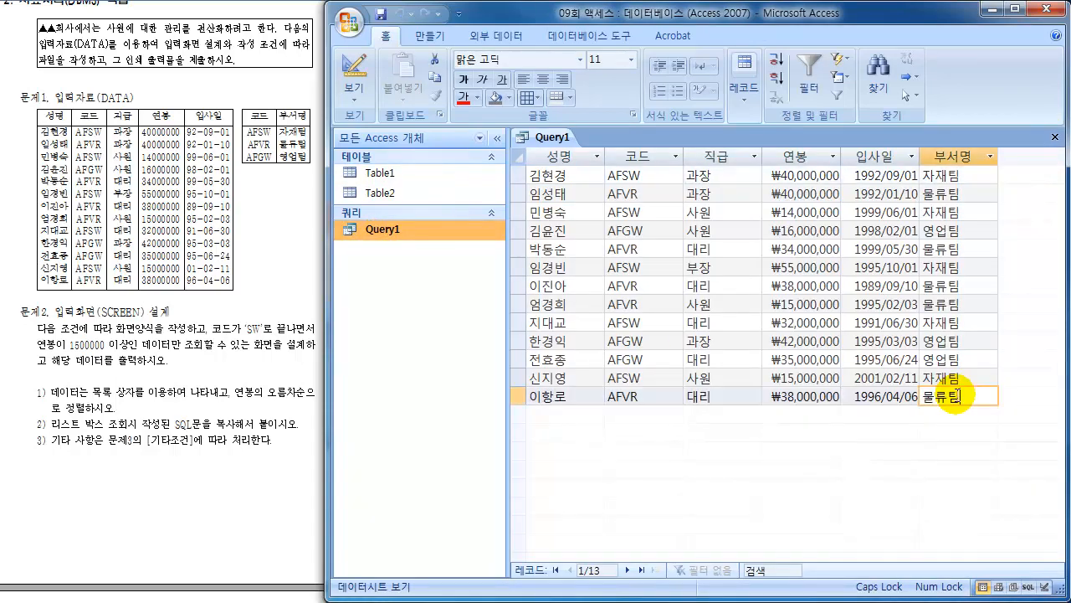
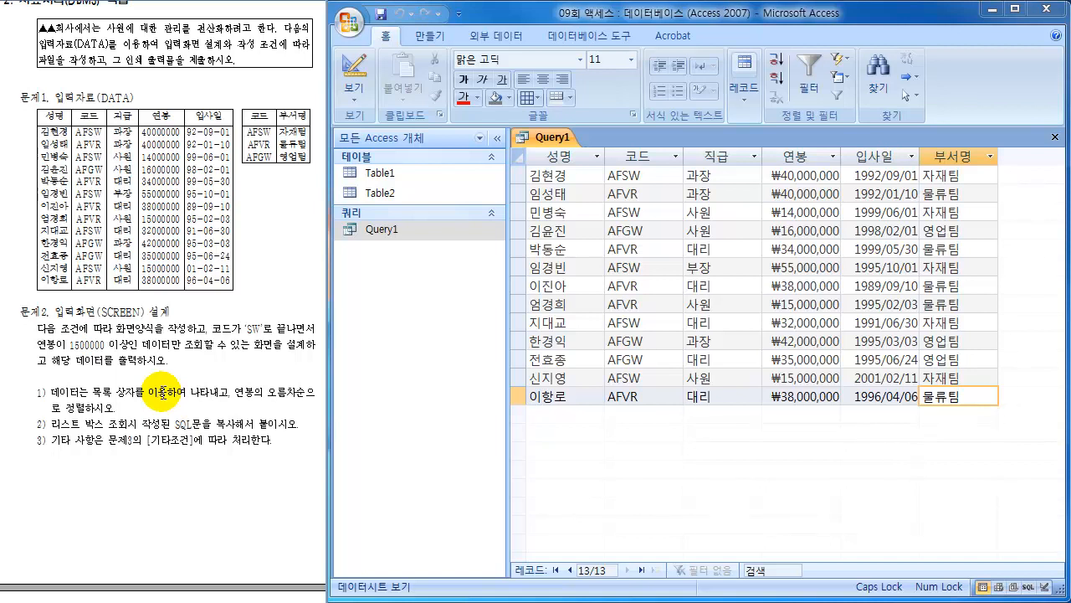
pyautogui.click(1054, 138)
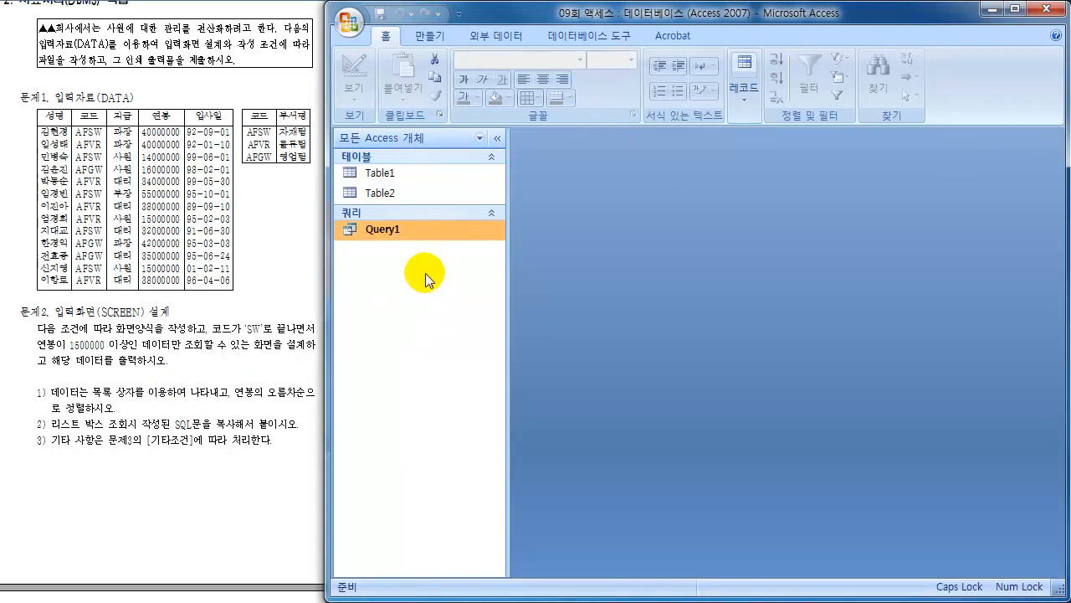
# - Create a new form in Design view and widen its detail section to about 15 cm
pyautogui.click(427, 35)
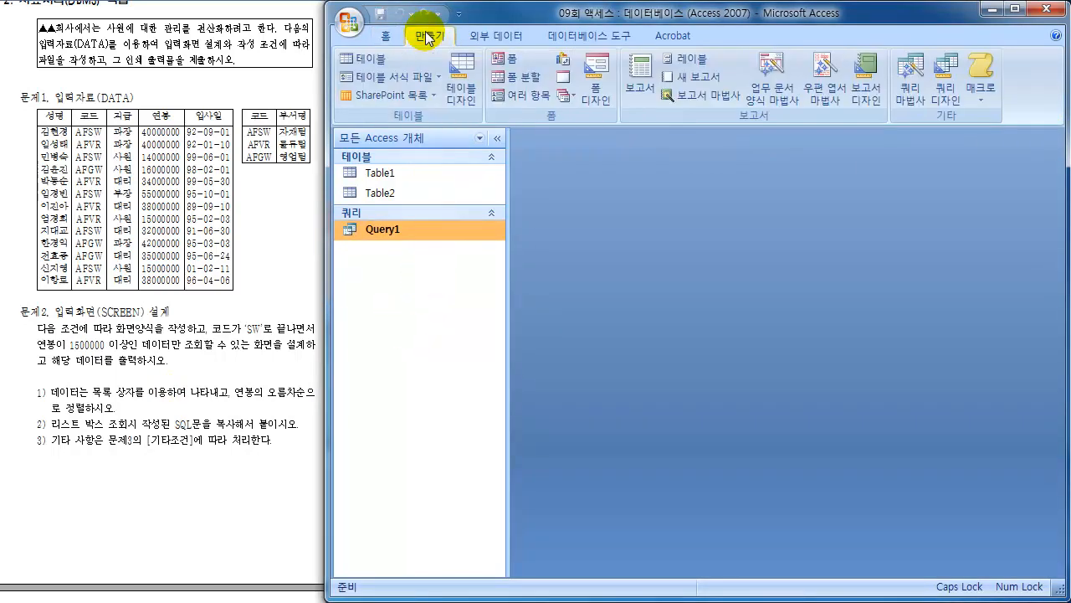
pyautogui.click(609, 102)
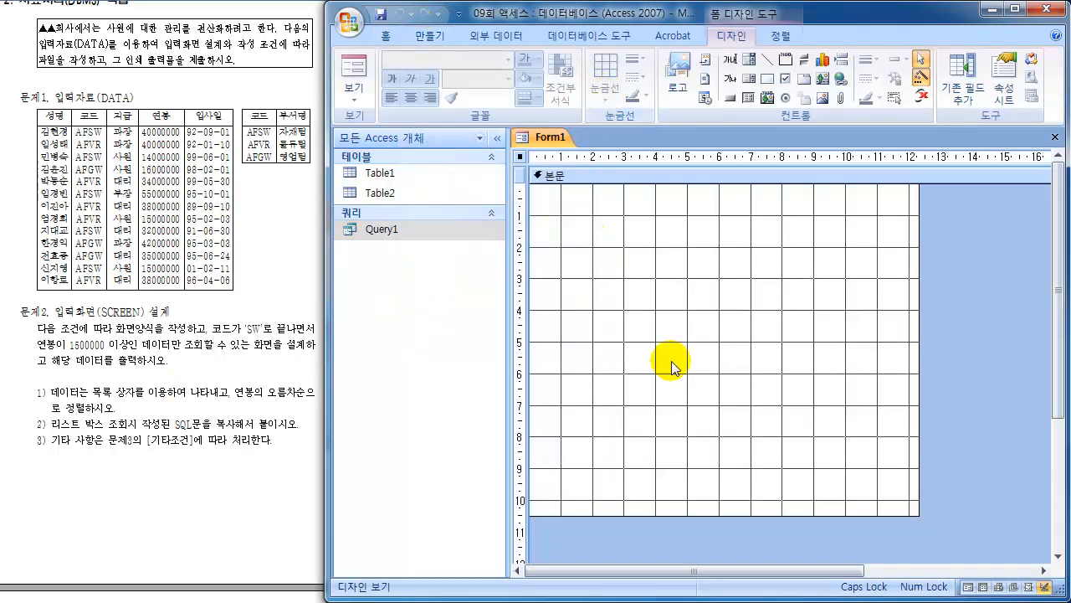
pyautogui.moveTo(918, 515); pyautogui.dragTo(1006, 515)
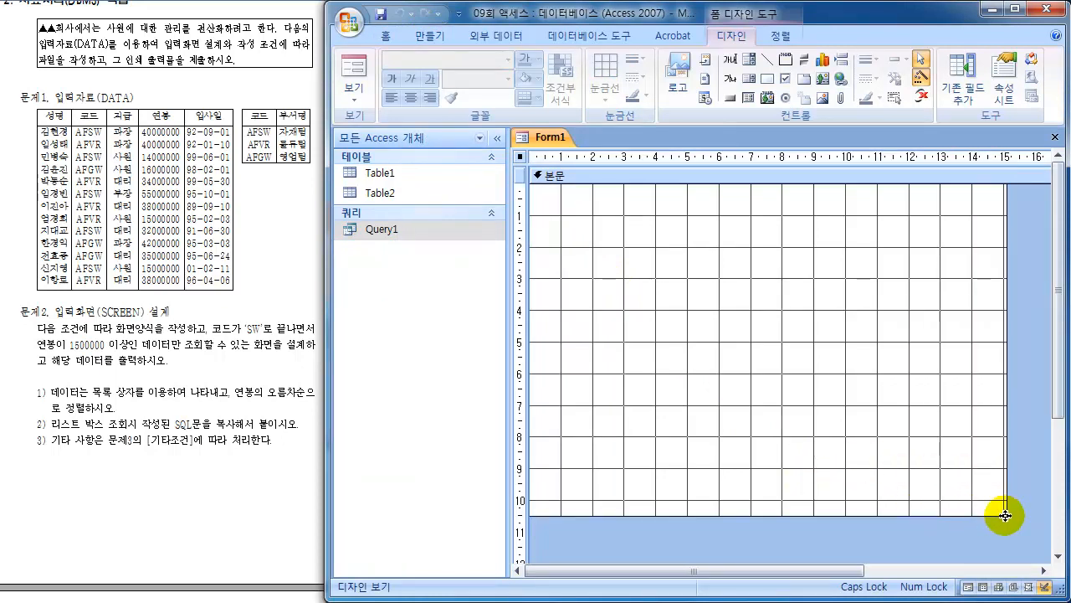
pyautogui.click(687, 382)
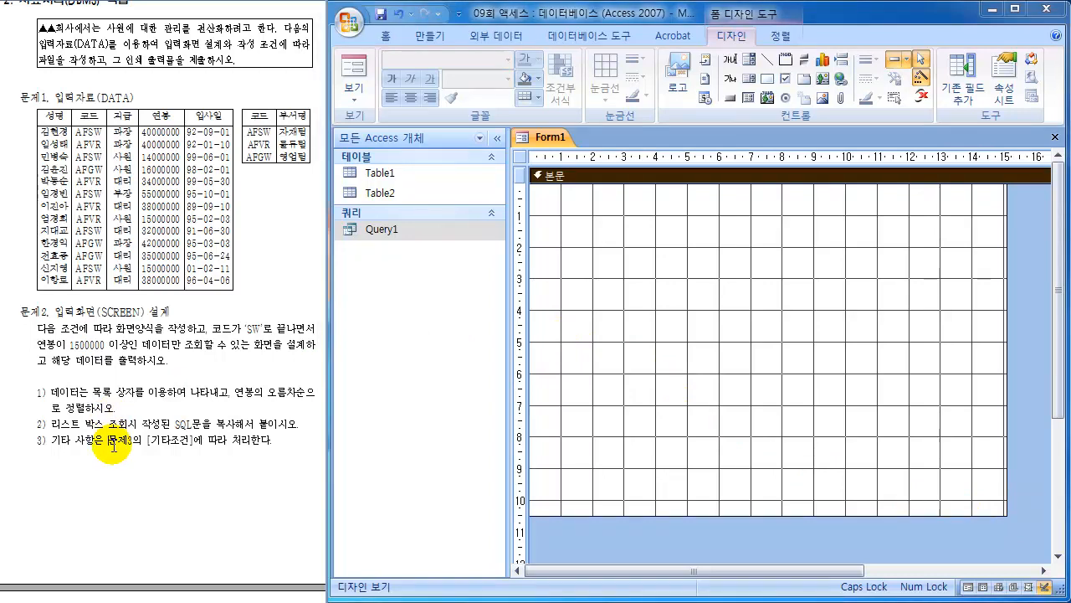
# - Examine the sample input-screen layout for 문제2 in the exam document
pyautogui.scroll(-10, 112, 412)
pyautogui.click(194, 256)
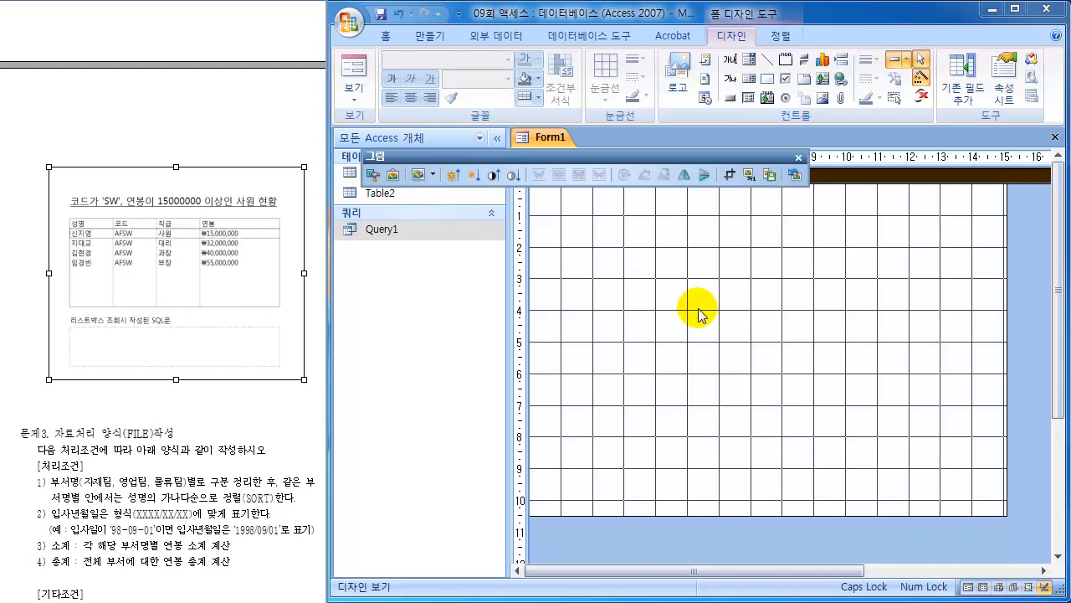
# - Add a title label about 13 cm wide near the form's upper edge reading "코드가 'SW', 연봉이 15000000 이상인 사원 현황"
pyautogui.click(797, 158)
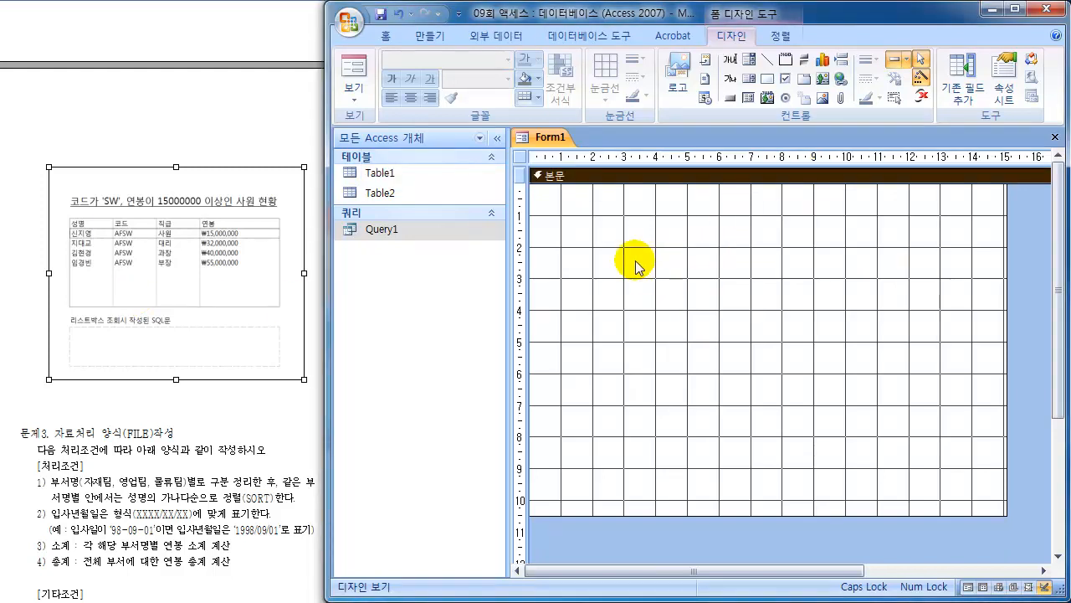
pyautogui.click(730, 78)
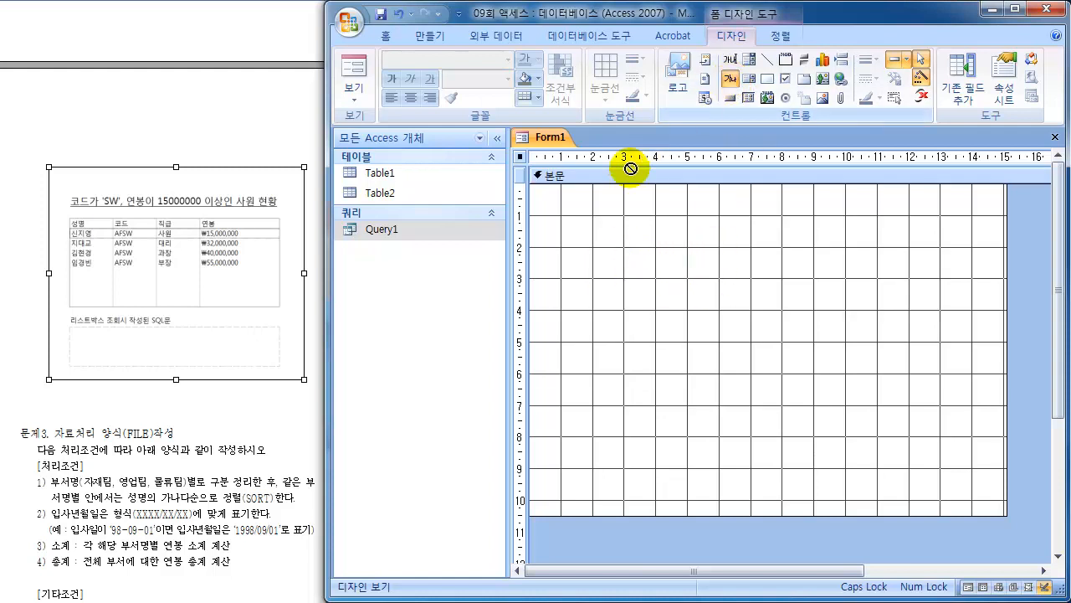
pyautogui.moveTo(561, 218); pyautogui.dragTo(980, 262)
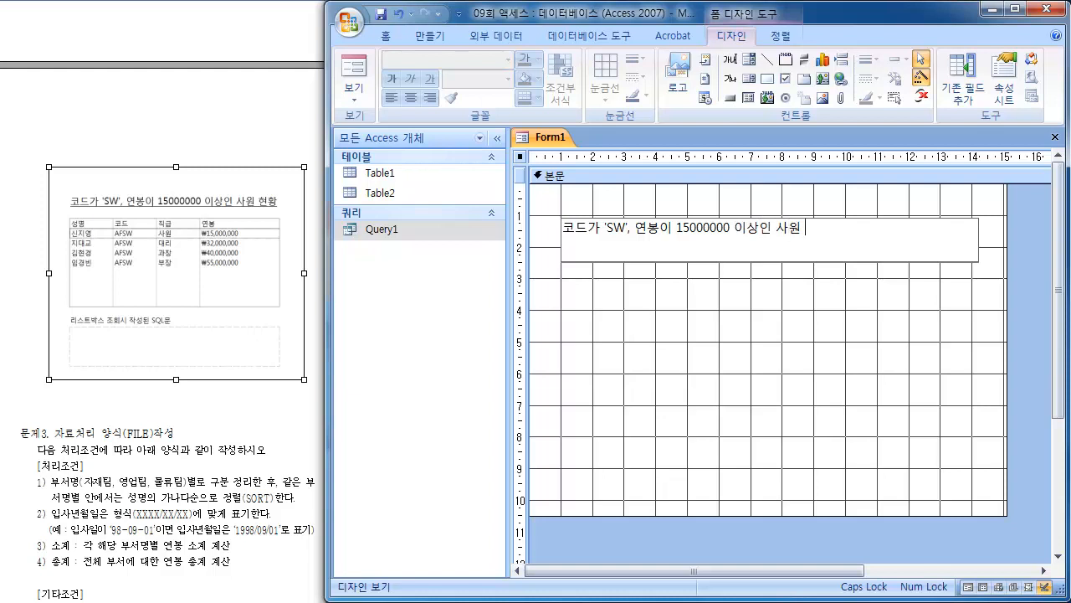
pyautogui.press('Return')
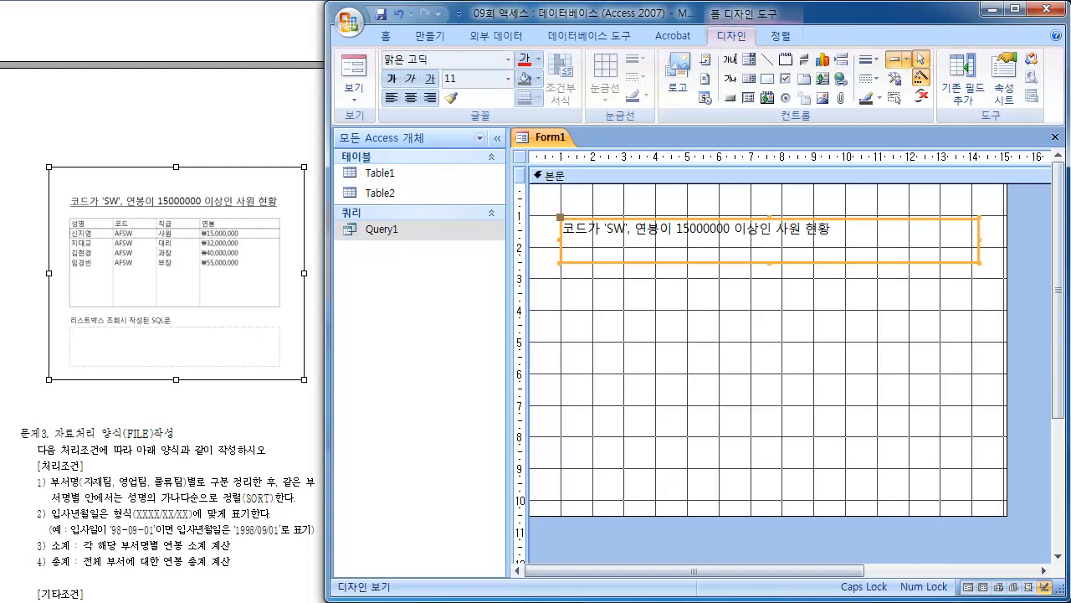
# - Format the title label as bold, underlined and centred, with font size 16
pyautogui.click(394, 79)
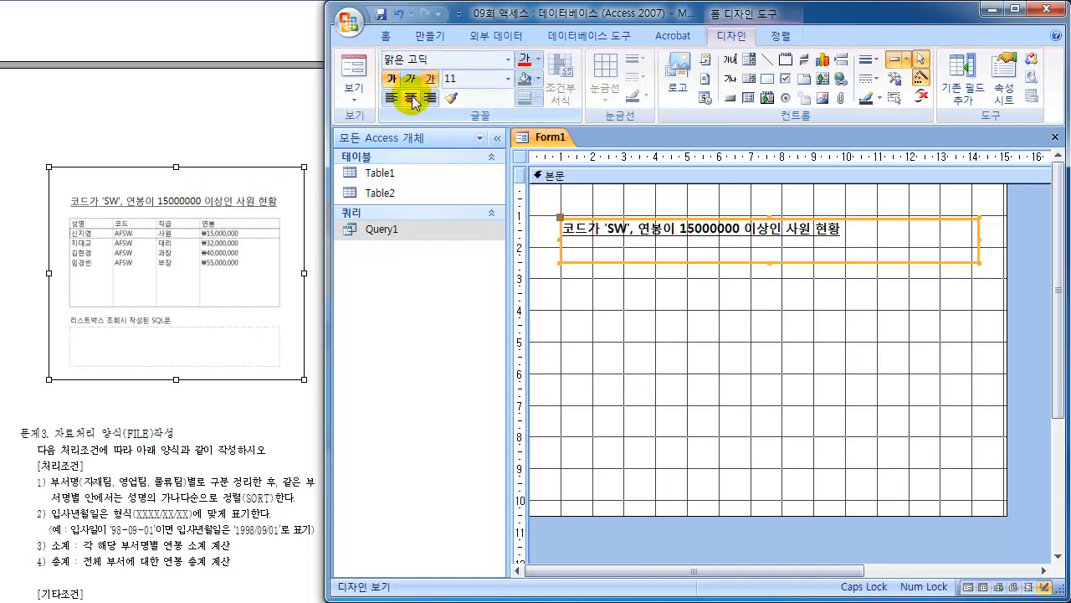
pyautogui.click(411, 98)
pyautogui.click(509, 79)
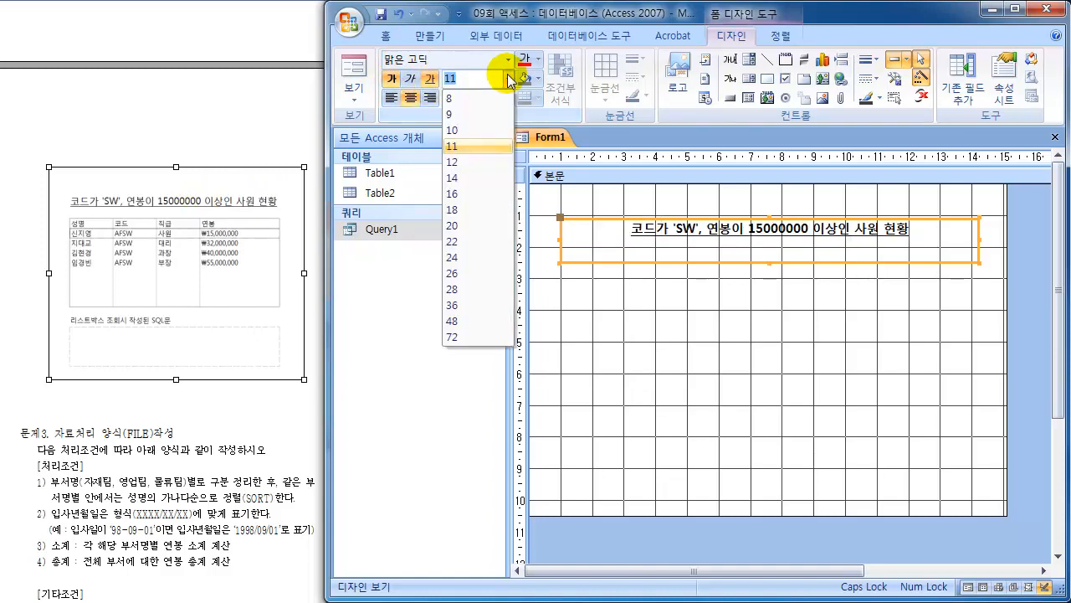
pyautogui.click(460, 194)
pyautogui.click(638, 312)
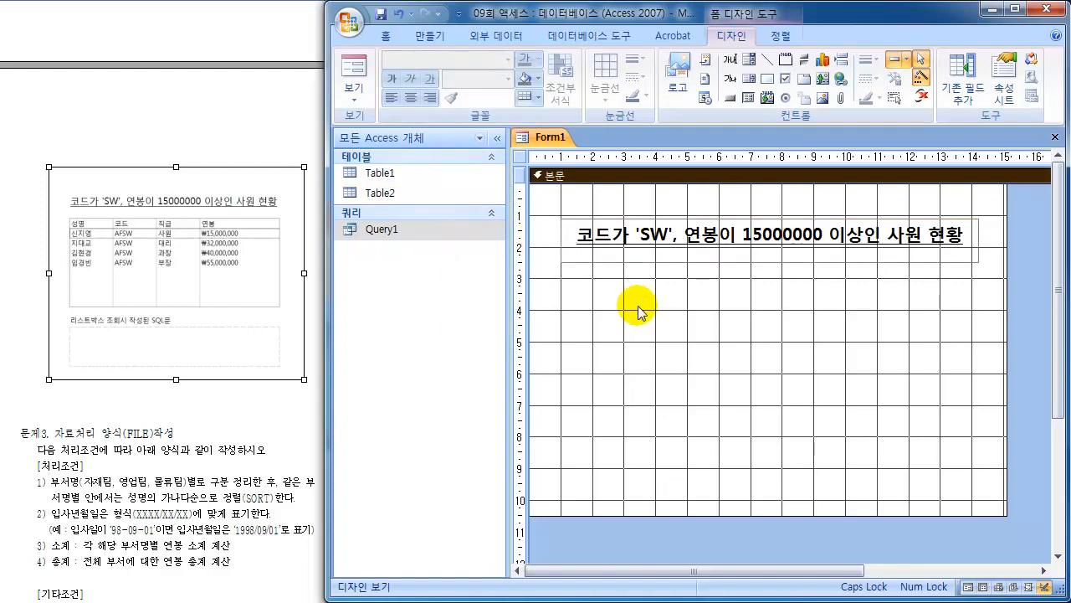
pyautogui.click(1025, 274)
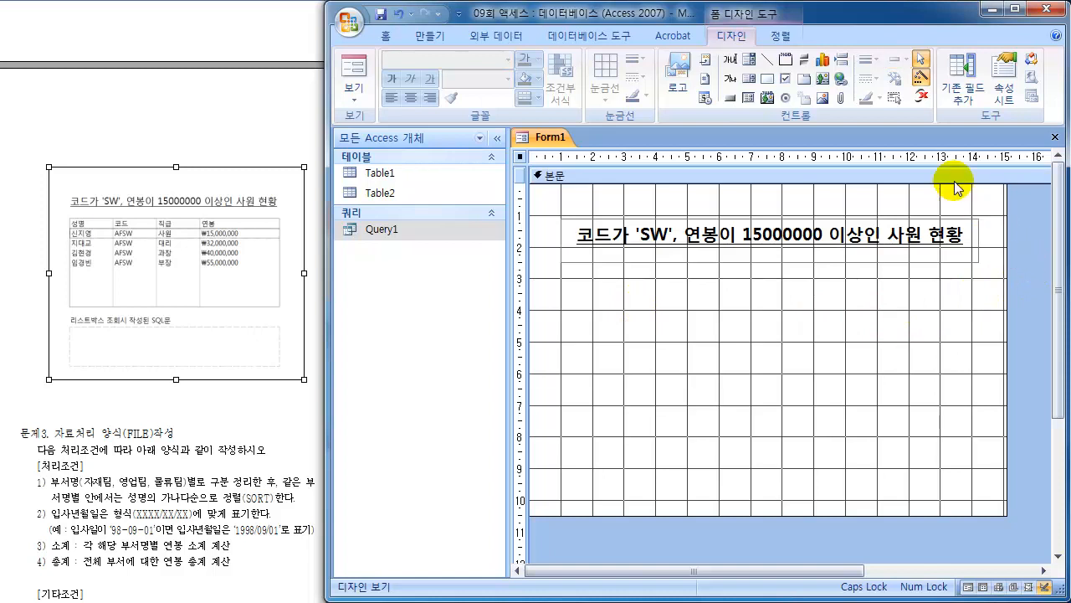
# - Draw a list box about 13 cm wide and 4 cm high below the title label
pyautogui.click(755, 83)
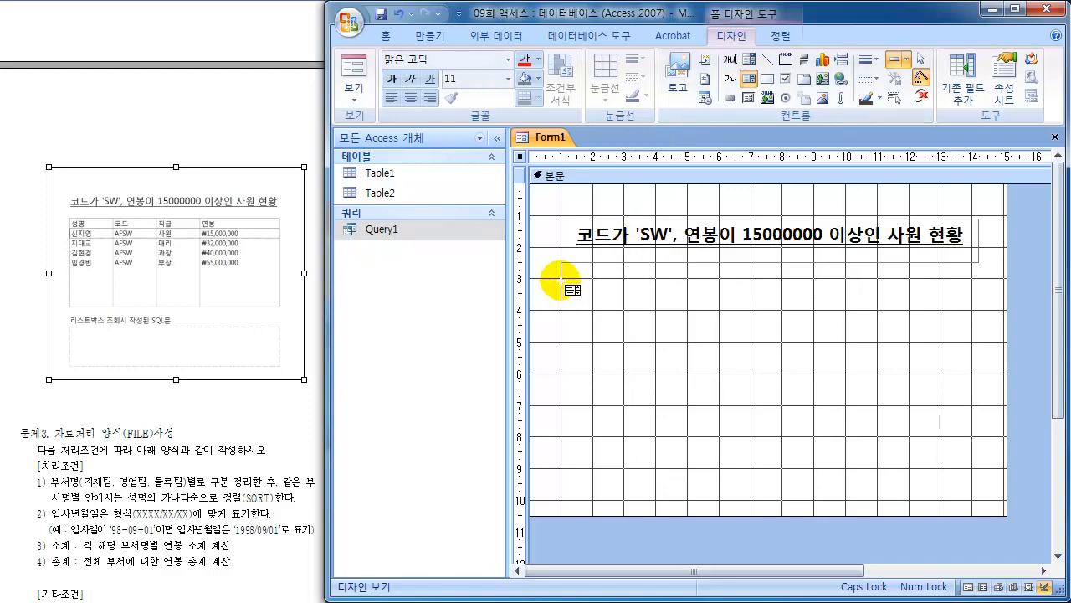
pyautogui.moveTo(564, 278); pyautogui.dragTo(797, 374)
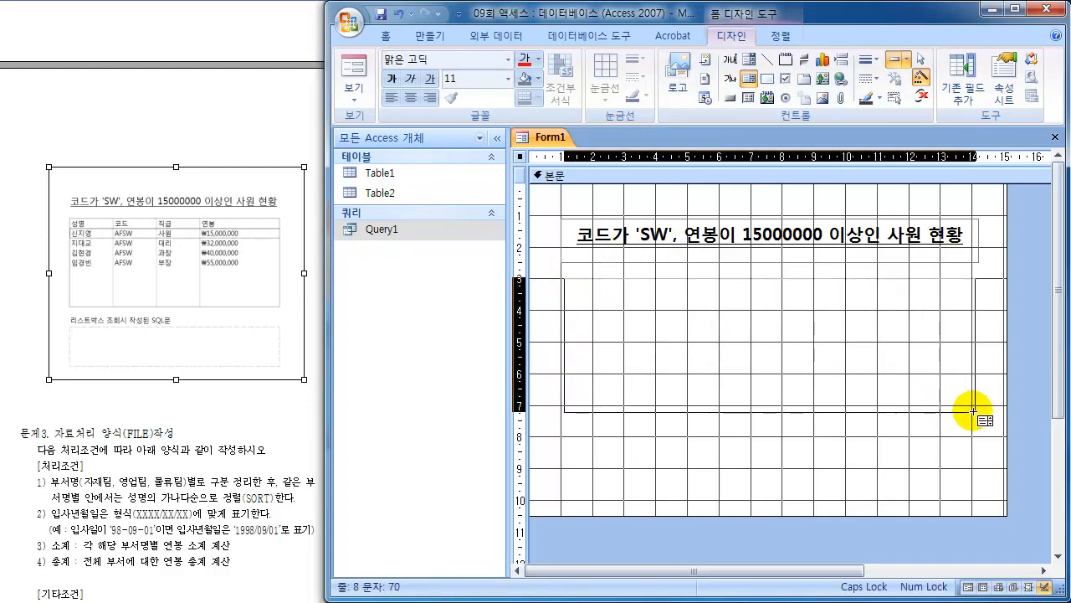
pyautogui.moveTo(973, 411); pyautogui.dragTo(973, 411)
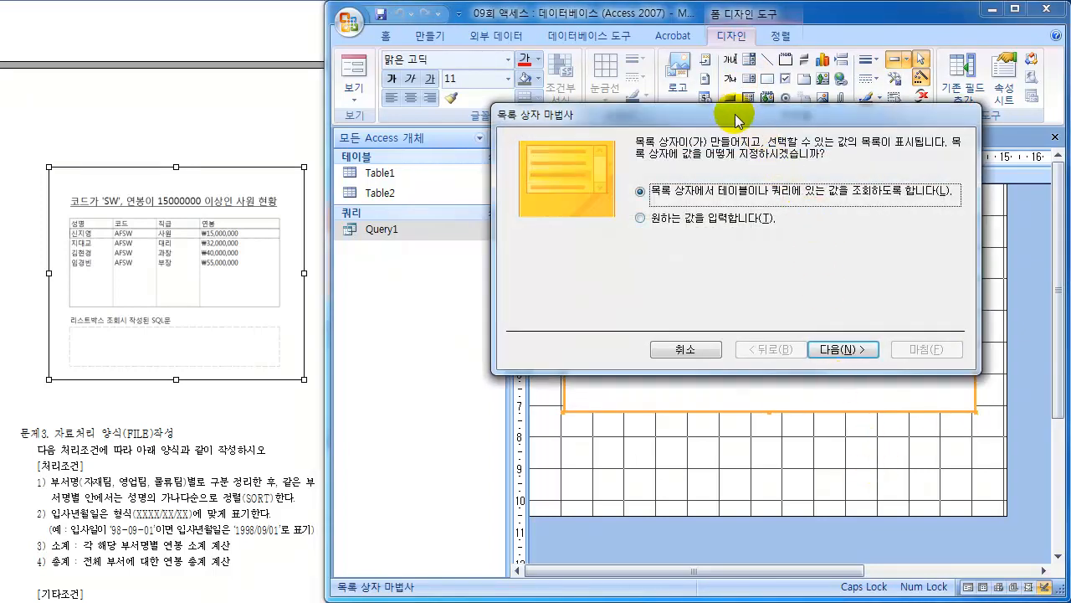
# - Have the list box look up its values from a table or query, choosing Query1 as the source
pyautogui.moveTo(729, 115); pyautogui.dragTo(481, 128)
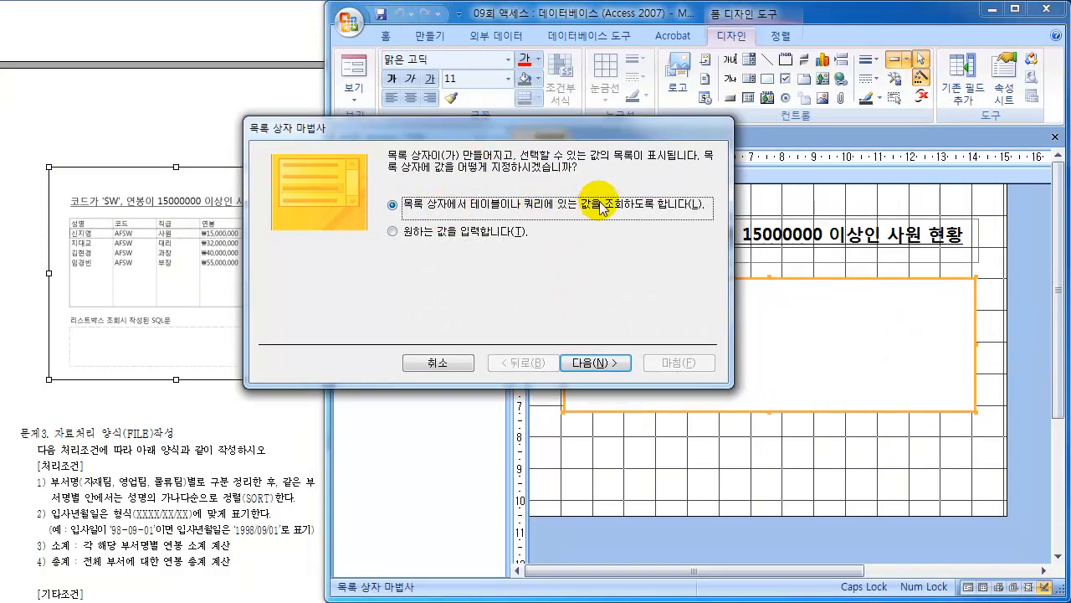
pyautogui.click(590, 363)
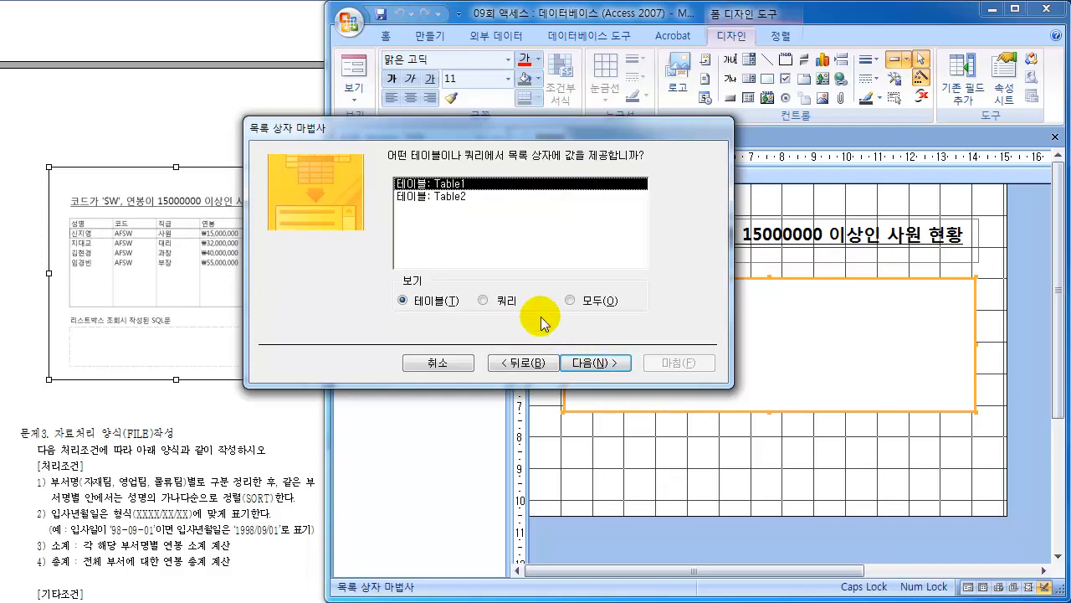
pyautogui.click(452, 198)
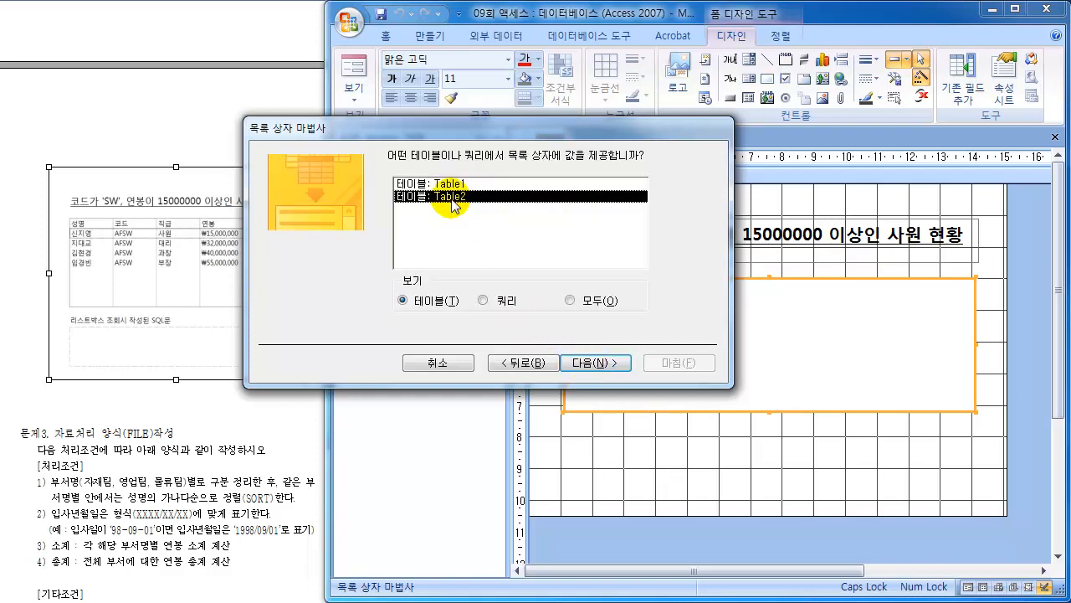
pyautogui.click(482, 300)
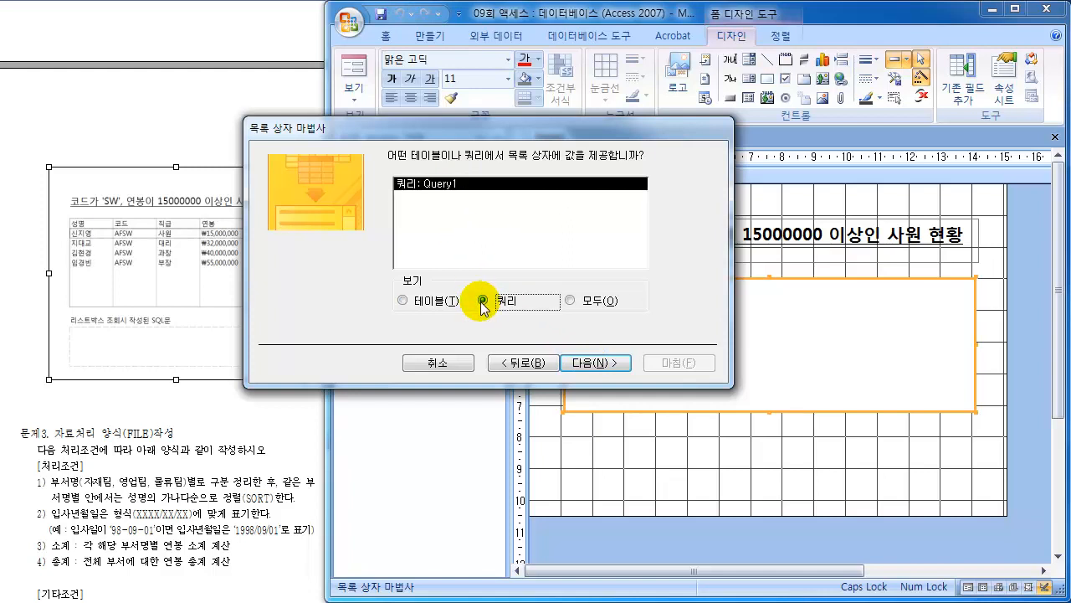
pyautogui.click(449, 190)
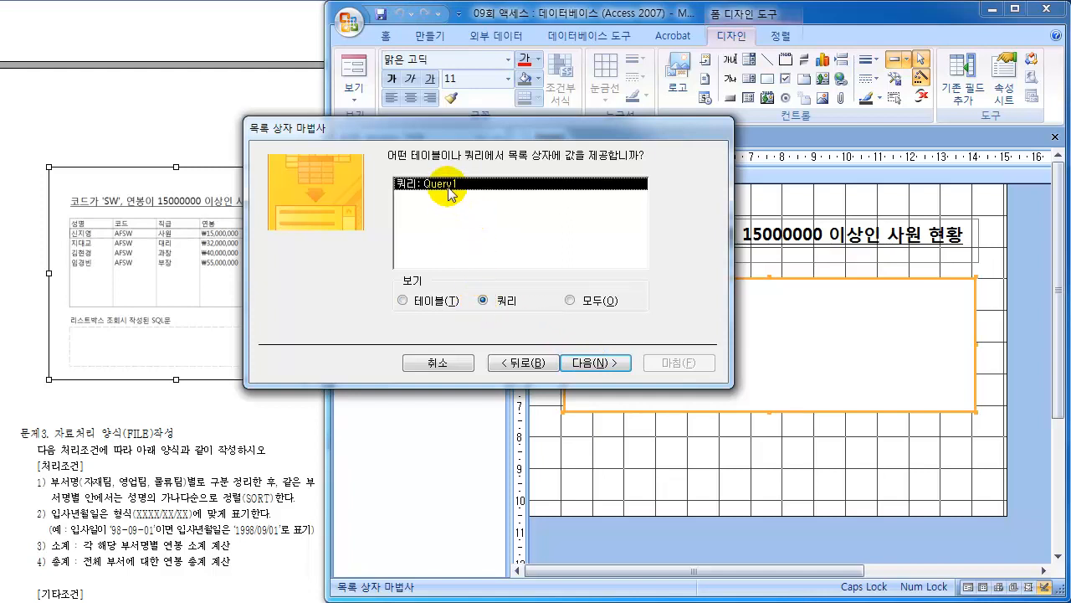
pyautogui.click(584, 366)
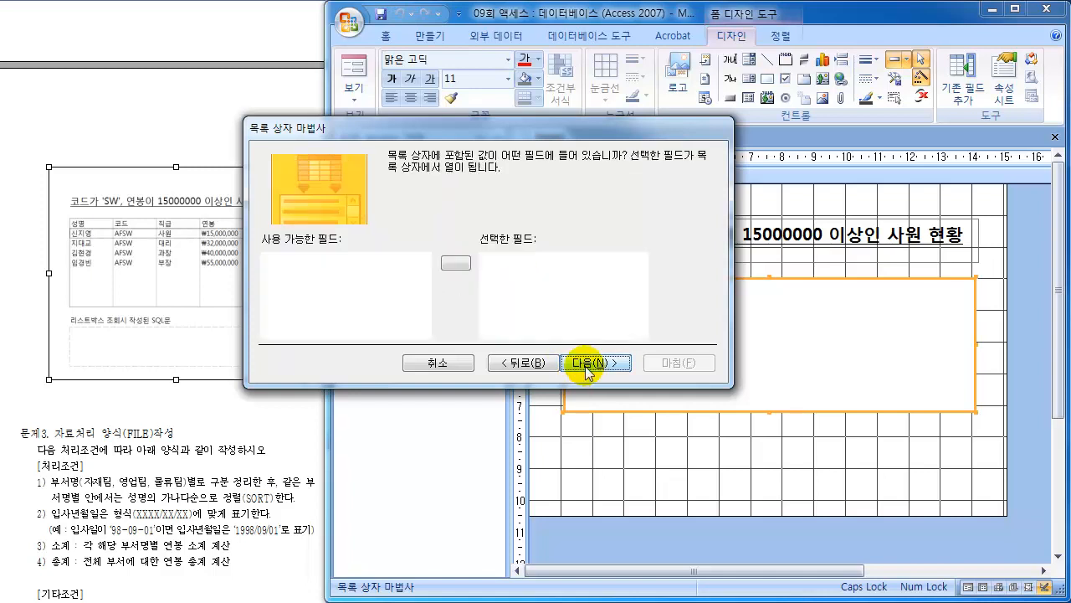
# - Include the fields 성명, 코드, 직급 and 연봉 in the list box, in that order
pyautogui.moveTo(457, 134); pyautogui.dragTo(570, 170)
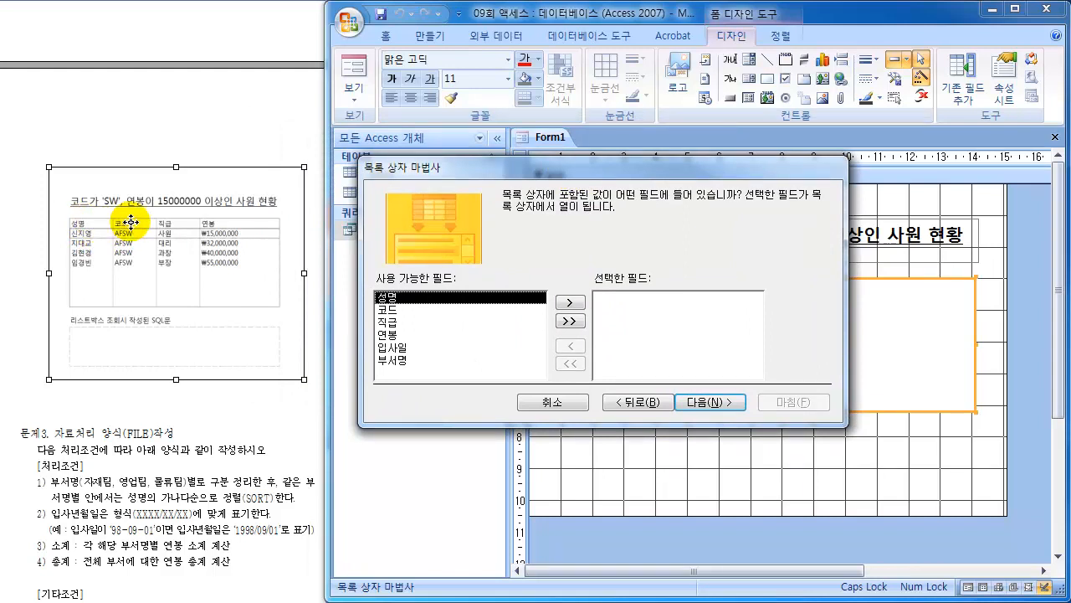
pyautogui.doubleClick(392, 299)
pyautogui.doubleClick(393, 299)
pyautogui.doubleClick(392, 299)
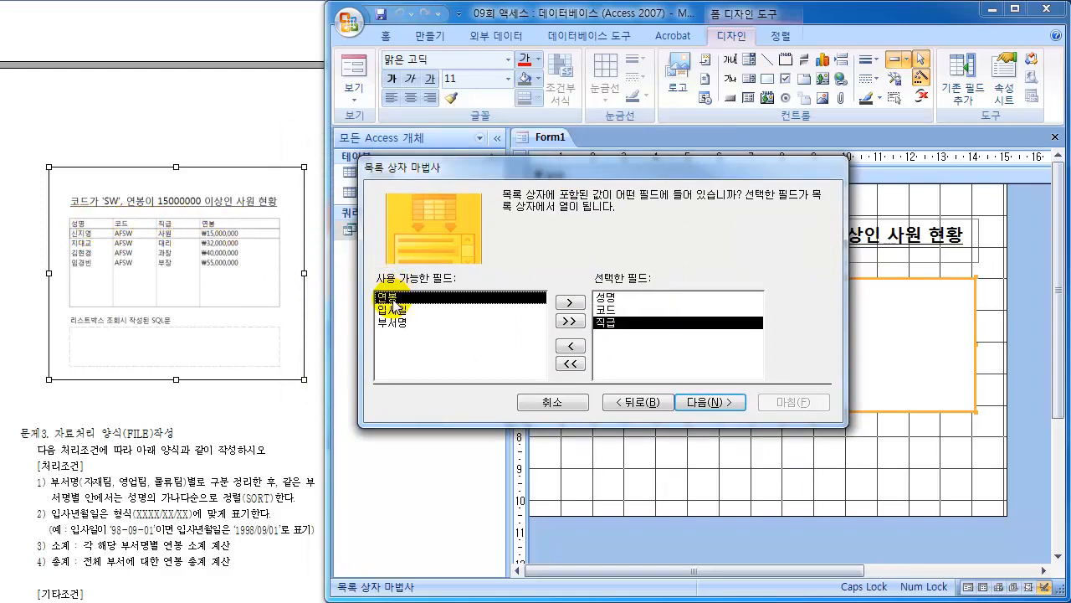
pyautogui.doubleClick(391, 299)
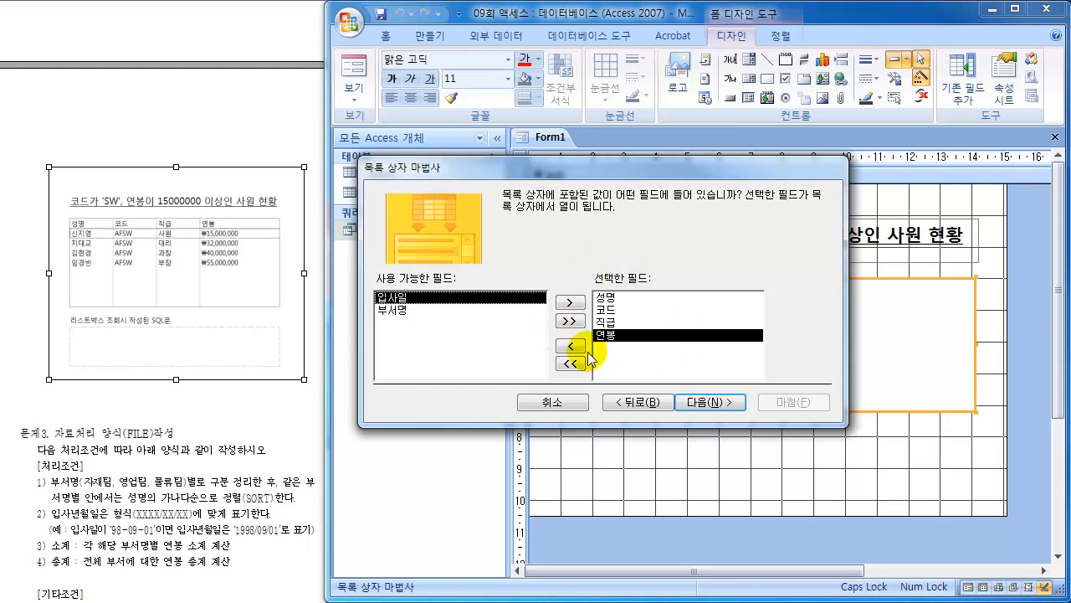
pyautogui.click(706, 404)
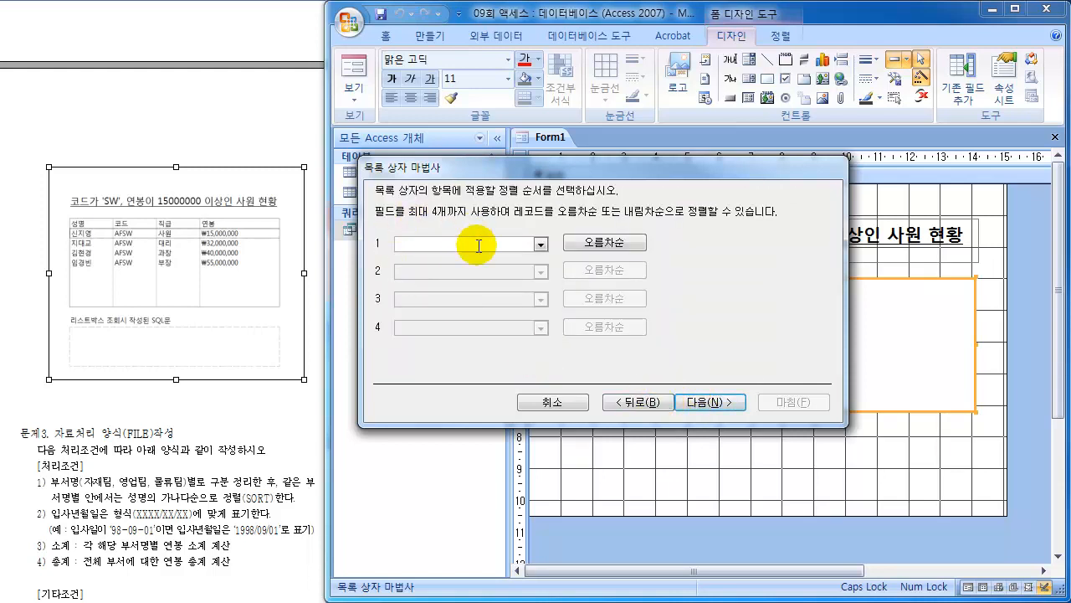
# - Check the 문제2 conditions in the exam document and sort the list box by 연봉 in ascending order
pyautogui.scroll(10, 156, 445)
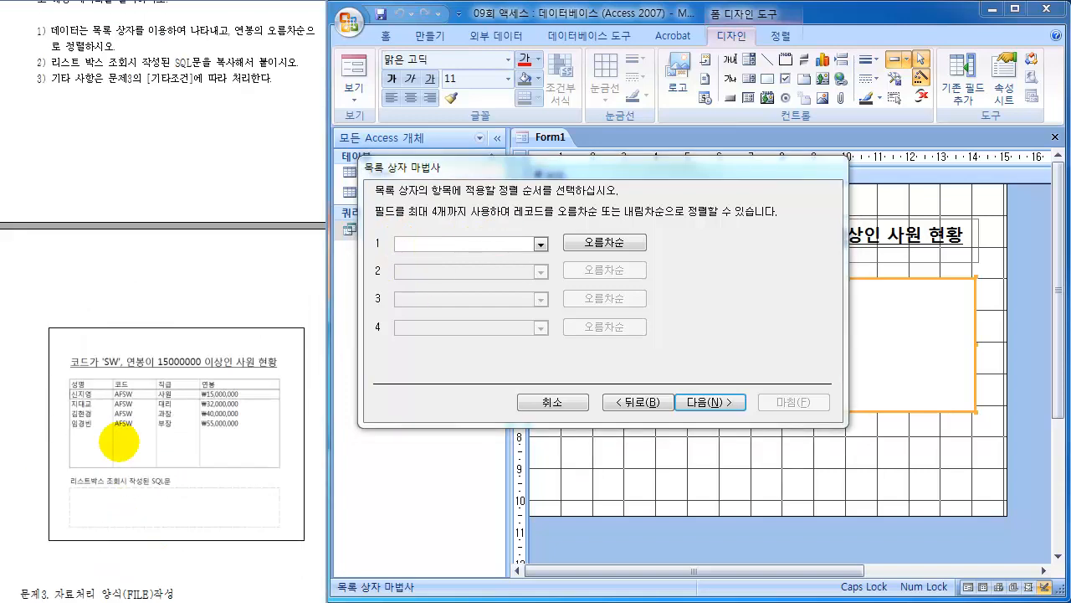
pyautogui.scroll(4, 121, 448)
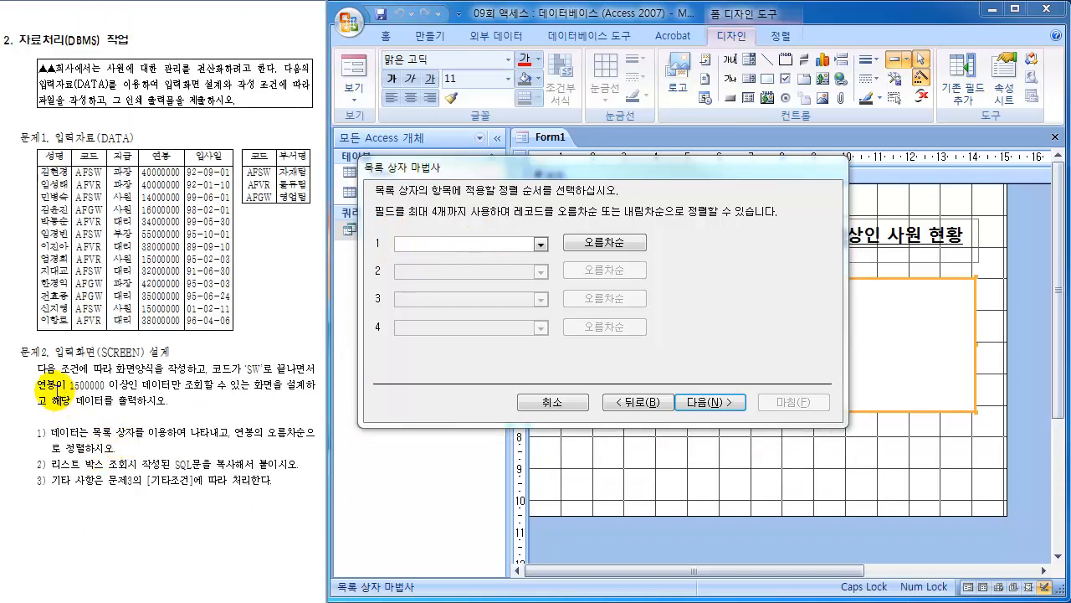
pyautogui.moveTo(36, 368); pyautogui.dragTo(284, 484)
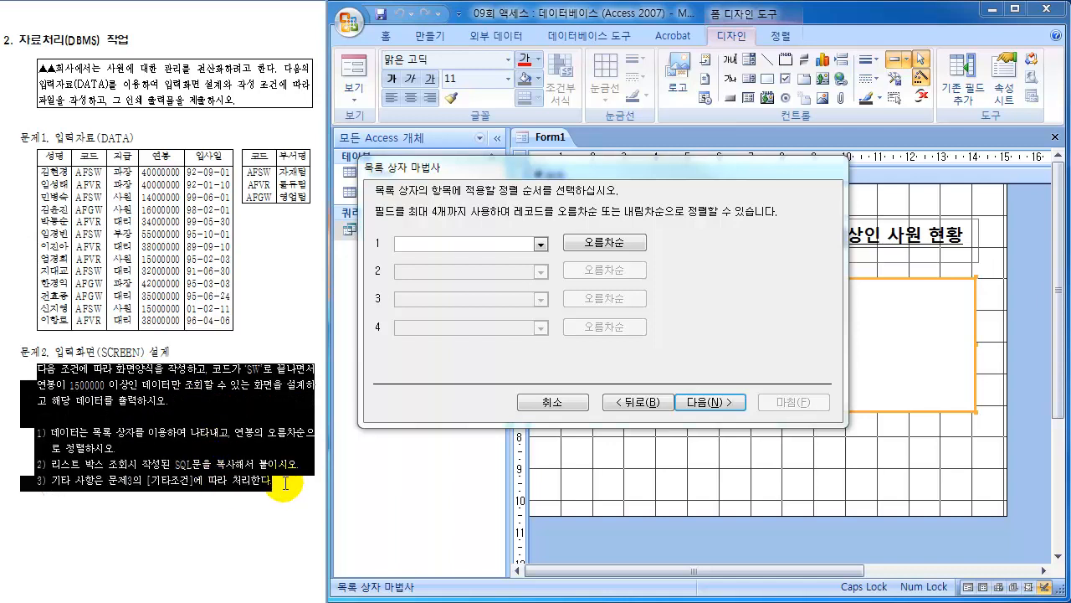
pyautogui.click(177, 446)
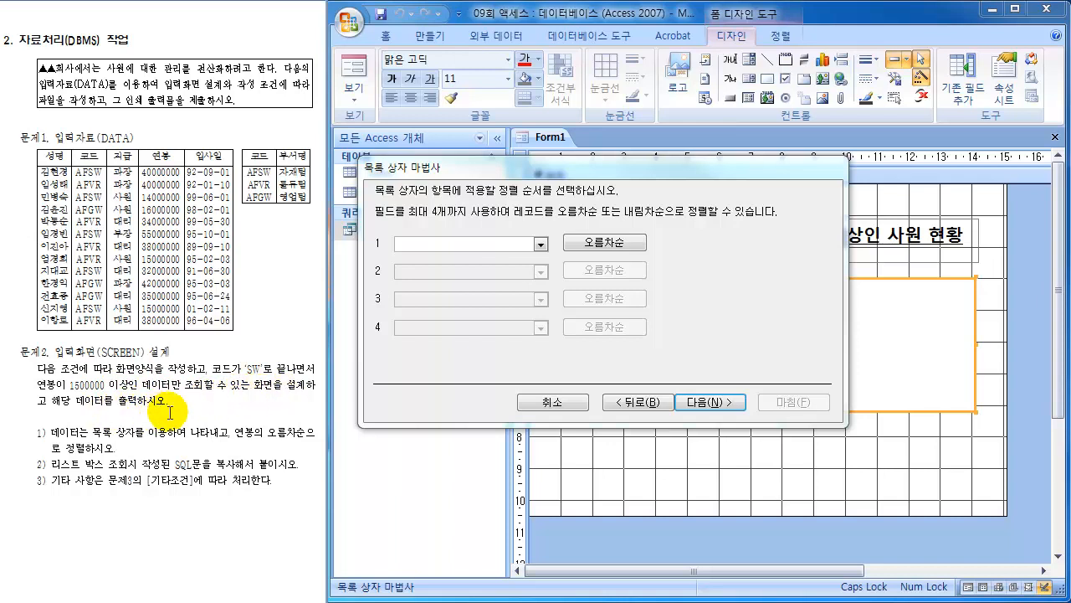
pyautogui.moveTo(50, 432); pyautogui.dragTo(281, 452)
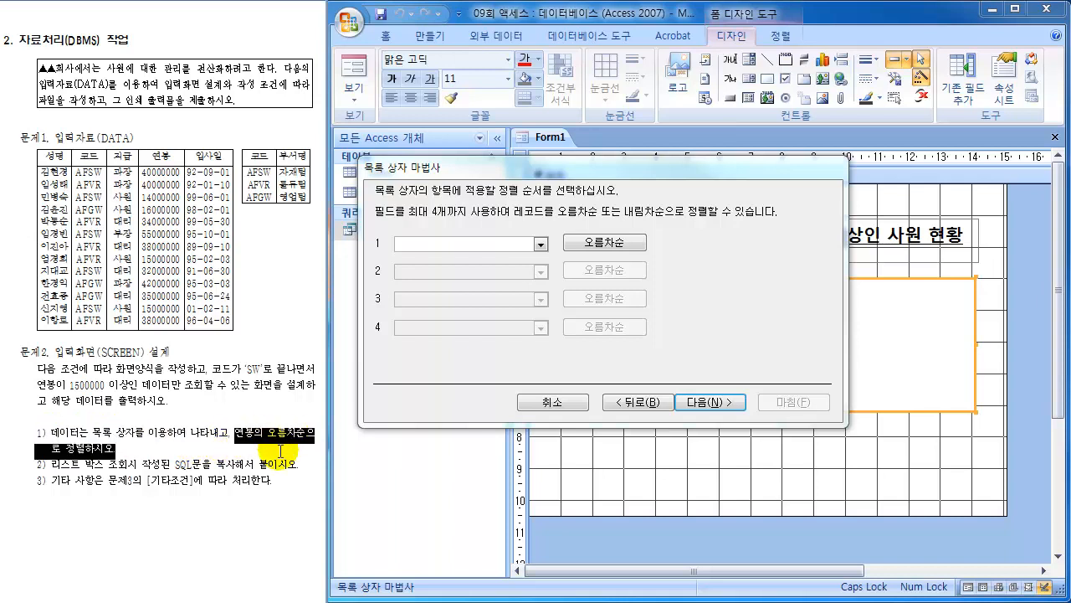
pyautogui.click(540, 245)
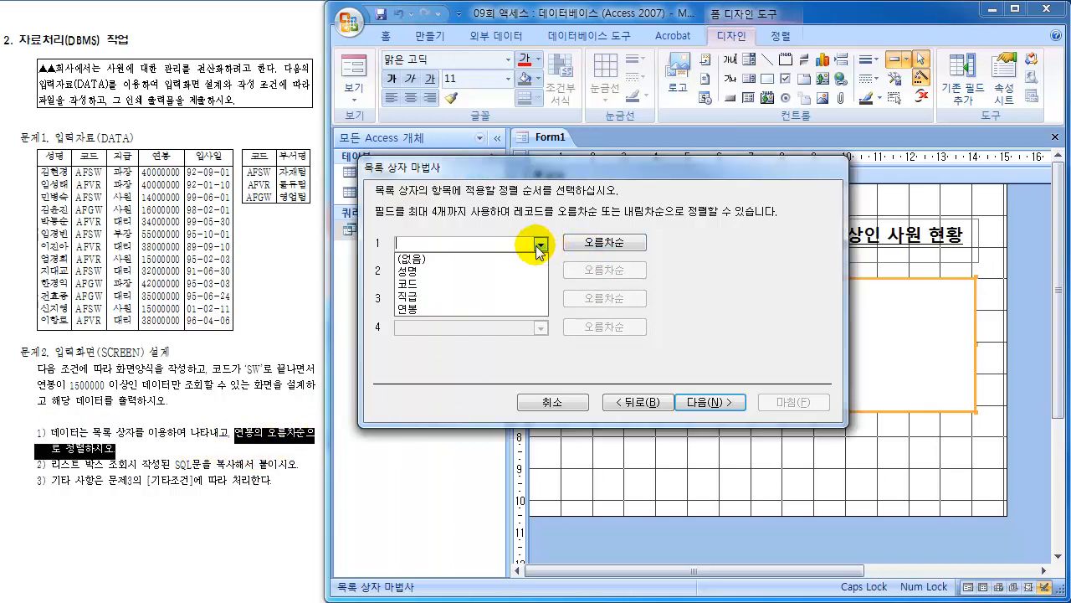
pyautogui.click(452, 307)
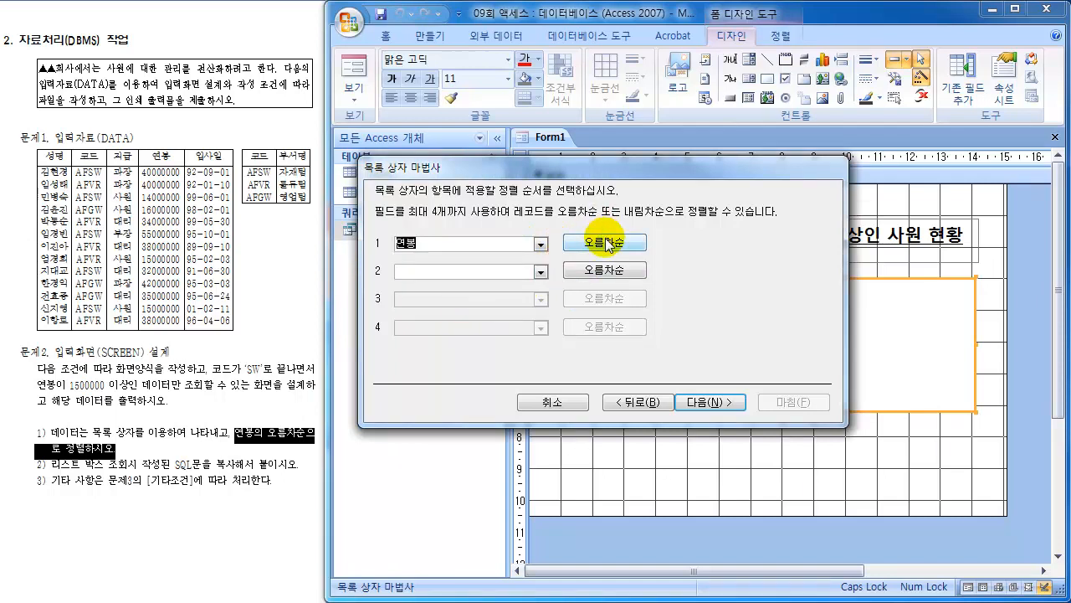
pyautogui.click(710, 401)
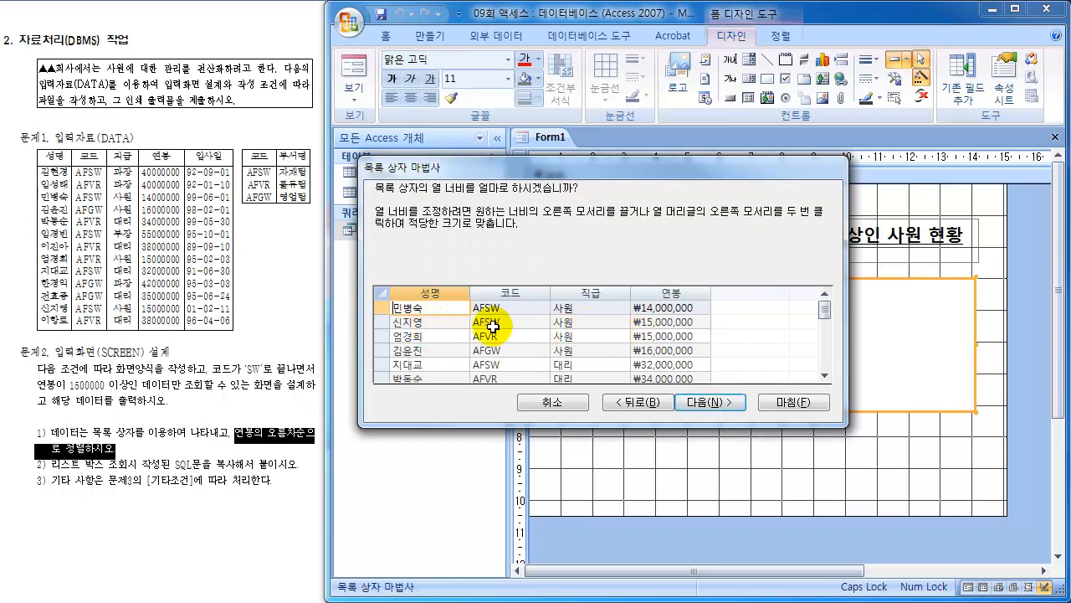
# - Complete the list box wizard with 성명 as the value field, and delete the attached 성명 label
pyautogui.moveTo(473, 290); pyautogui.dragTo(475, 291)
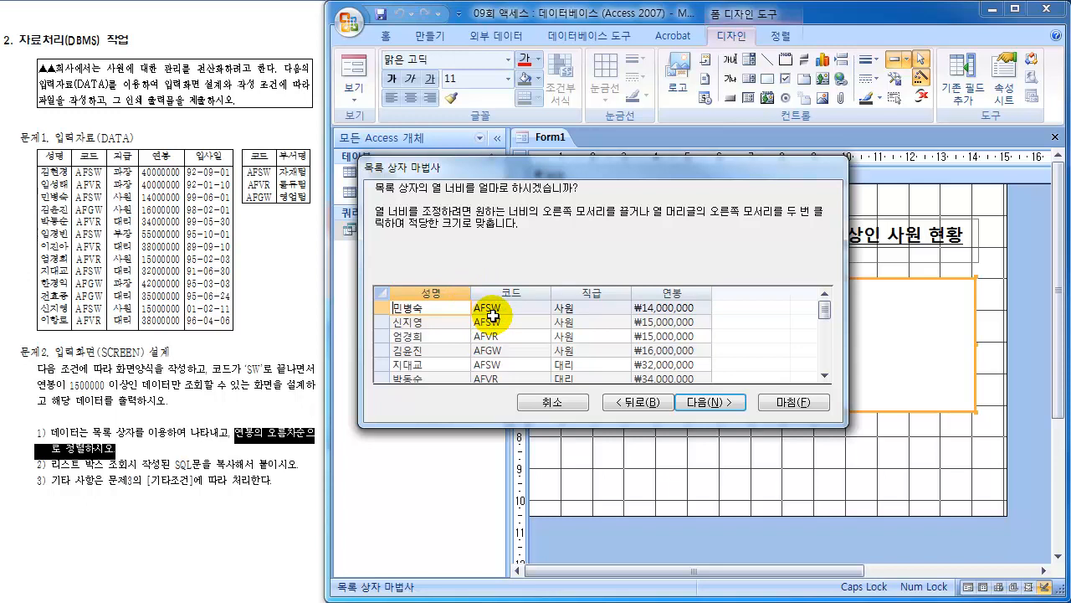
pyautogui.click(708, 404)
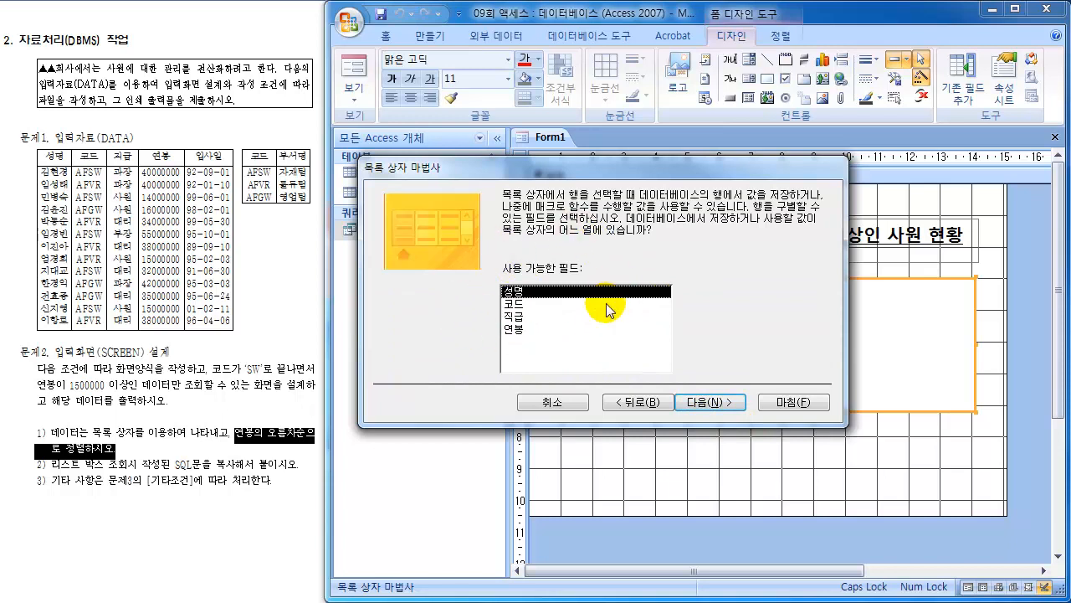
pyautogui.click(725, 407)
pyautogui.click(791, 403)
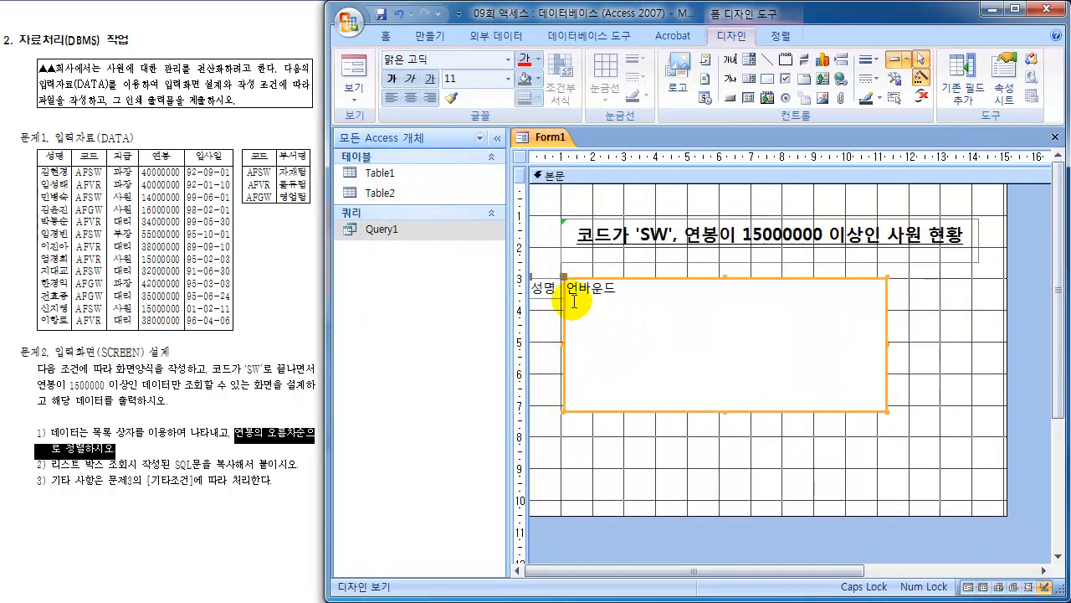
pyautogui.click(550, 289)
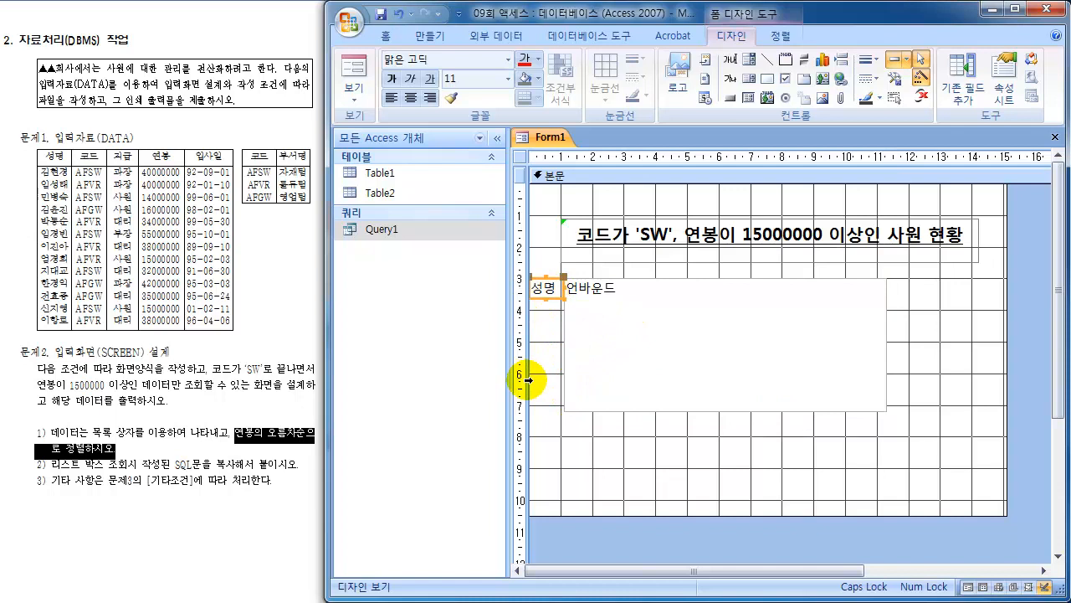
pyautogui.press('Delete')
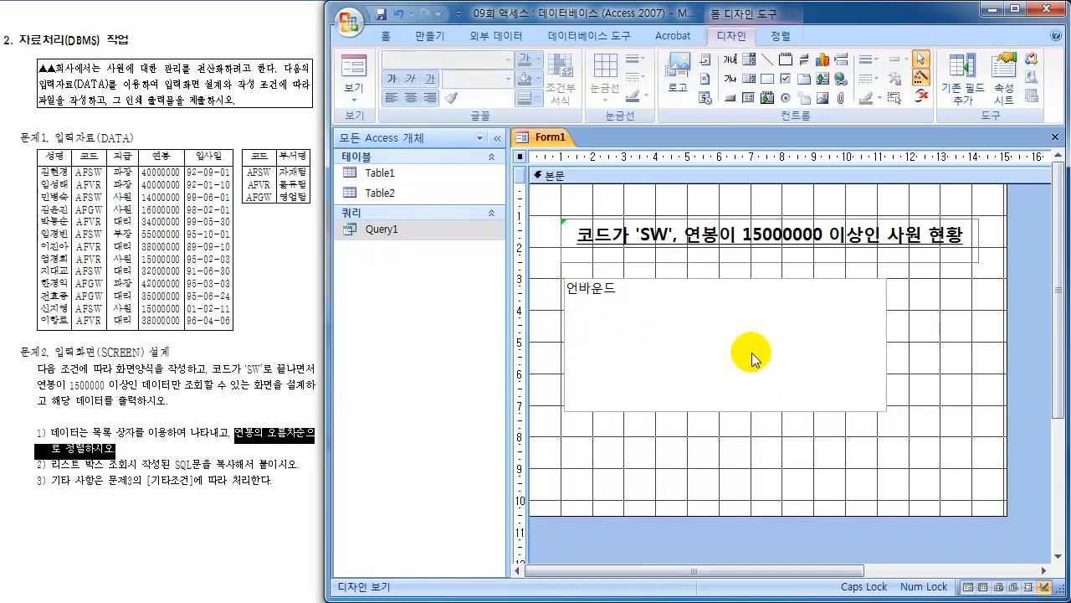
# - Widen the list box to about 12.9 cm, nearly matching the title's width, and show the form in Form view
pyautogui.click(862, 339)
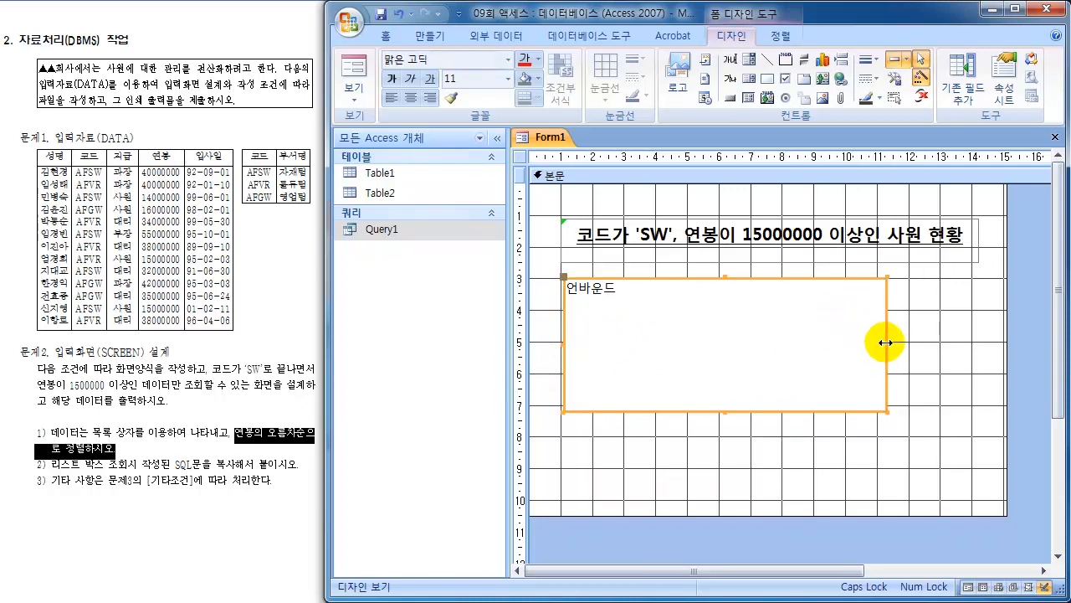
pyautogui.moveTo(886, 342); pyautogui.dragTo(973, 343)
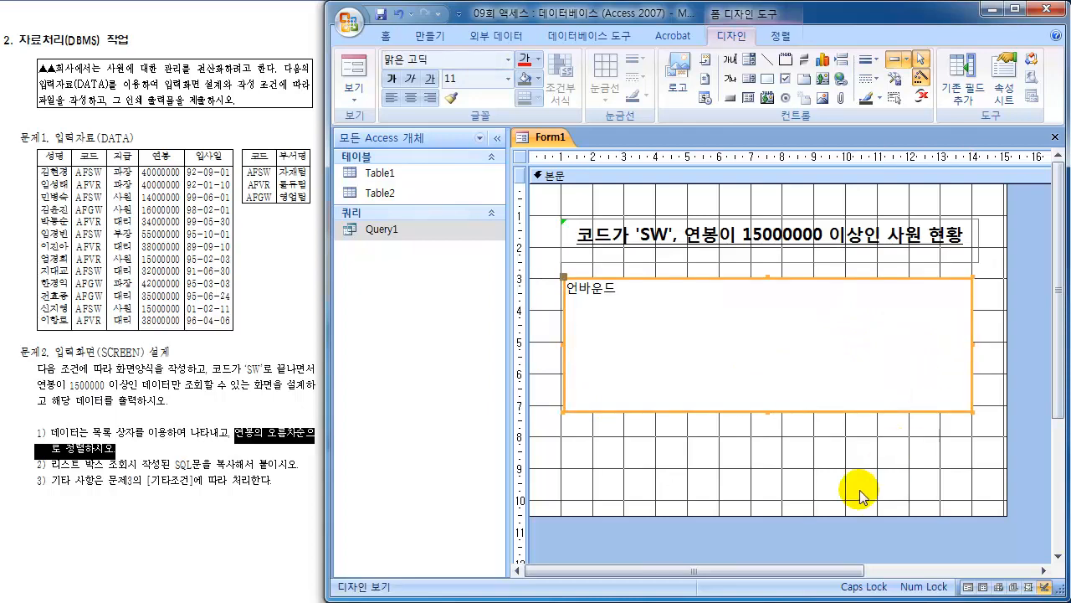
pyautogui.click(802, 467)
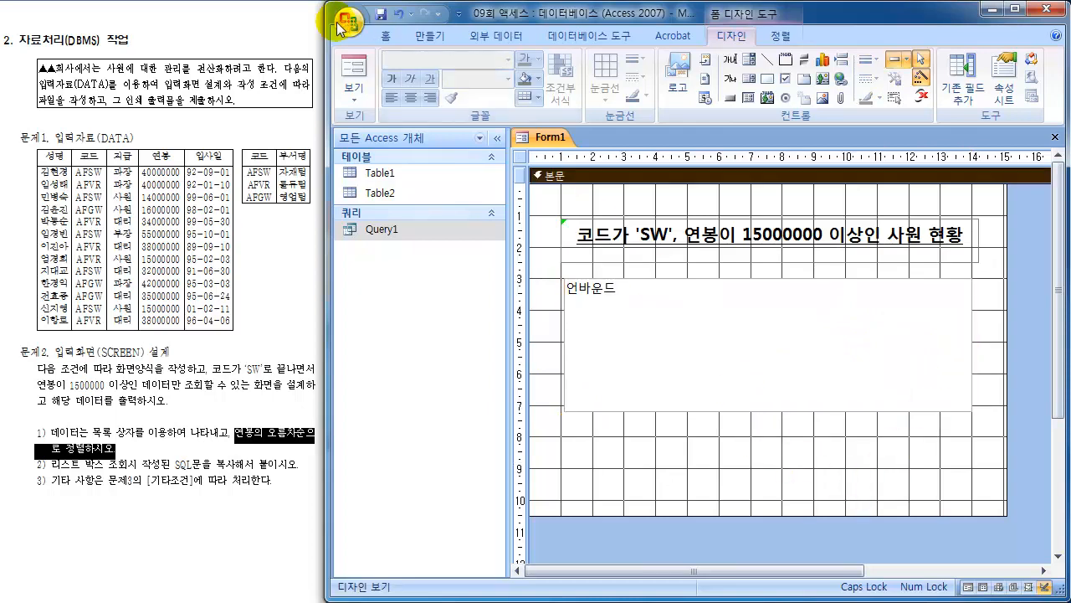
pyautogui.click(355, 69)
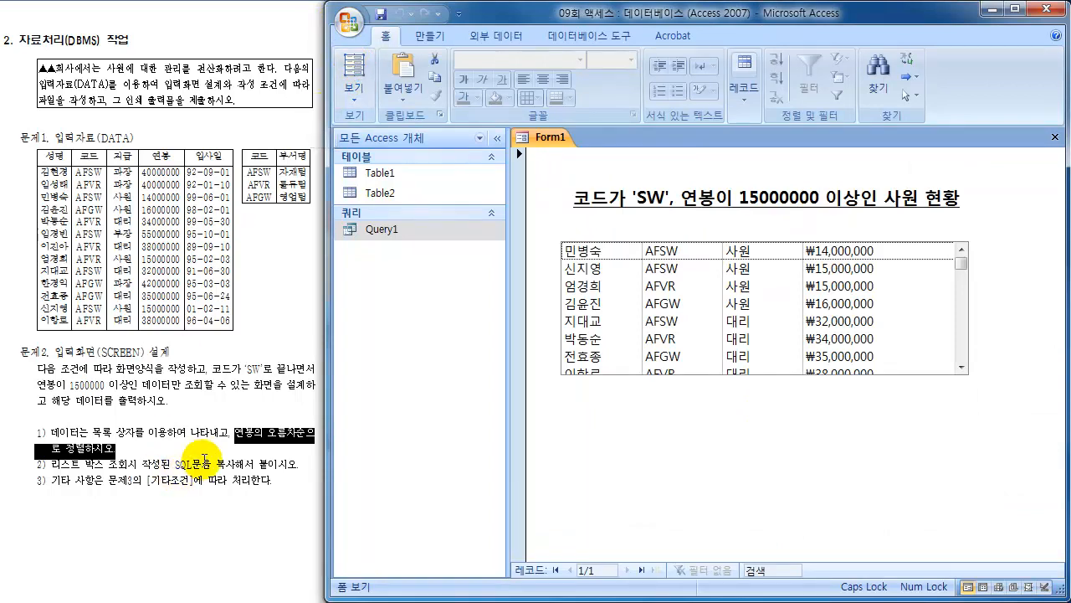
# - Compare the form's list box with the sample screen in the exam document, checking column headings, listed rows and the title's conditions
pyautogui.click(186, 471)
pyautogui.scroll(-4, 186, 474)
pyautogui.scroll(-6, 186, 473)
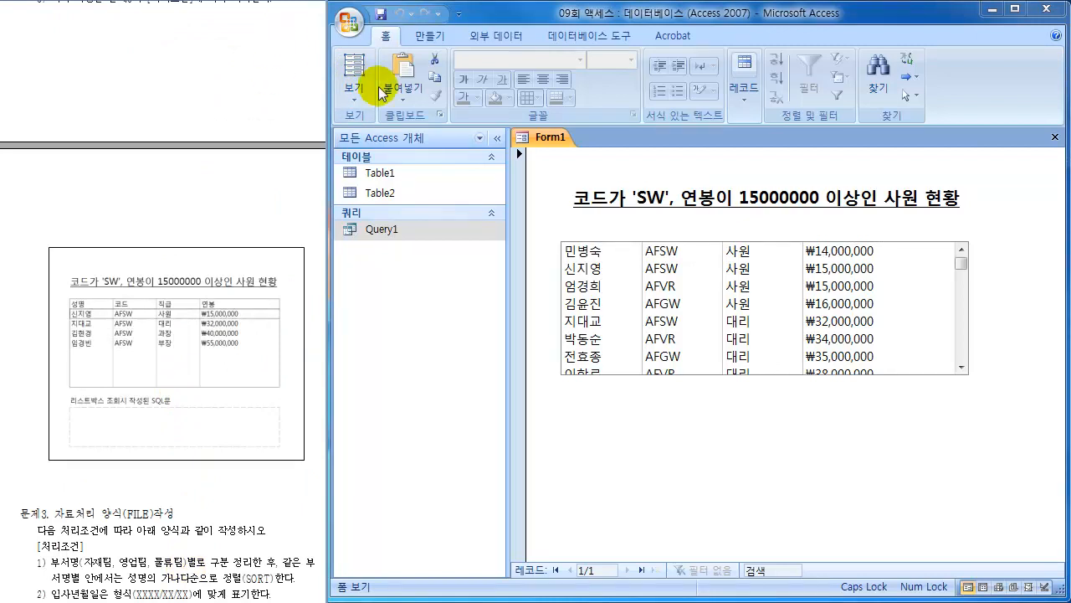
pyautogui.hotkey('ctrl', 'shift', 'd')
pyautogui.moveTo(588, 230)
pyautogui.mouseDown()
pyautogui.moveTo(607, 231)
pyautogui.moveTo(589, 234)
pyautogui.mouseUp()
pyautogui.moveTo(676, 226)
pyautogui.mouseDown()
pyautogui.moveTo(680, 239)
pyautogui.moveTo(674, 229)
pyautogui.mouseUp()
pyautogui.moveTo(748, 226)
pyautogui.mouseDown()
pyautogui.moveTo(748, 237)
pyautogui.moveTo(740, 231)
pyautogui.mouseUp()
pyautogui.moveTo(843, 224); pyautogui.dragTo(845, 225)
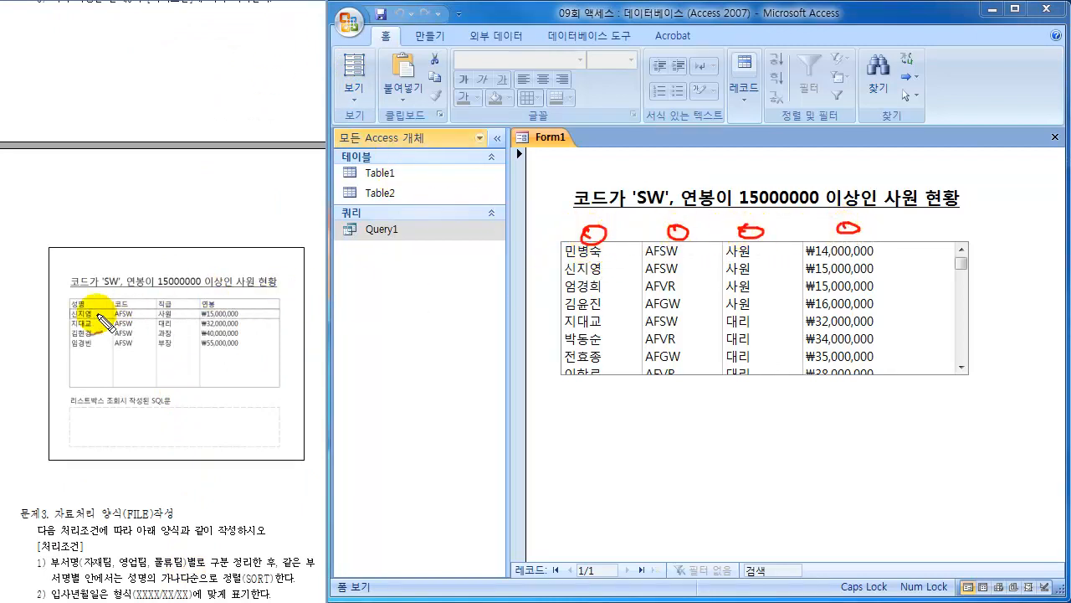
pyautogui.moveTo(83, 293); pyautogui.dragTo(69, 301)
pyautogui.moveTo(134, 293)
pyautogui.mouseDown()
pyautogui.moveTo(118, 301)
pyautogui.moveTo(206, 300)
pyautogui.mouseUp()
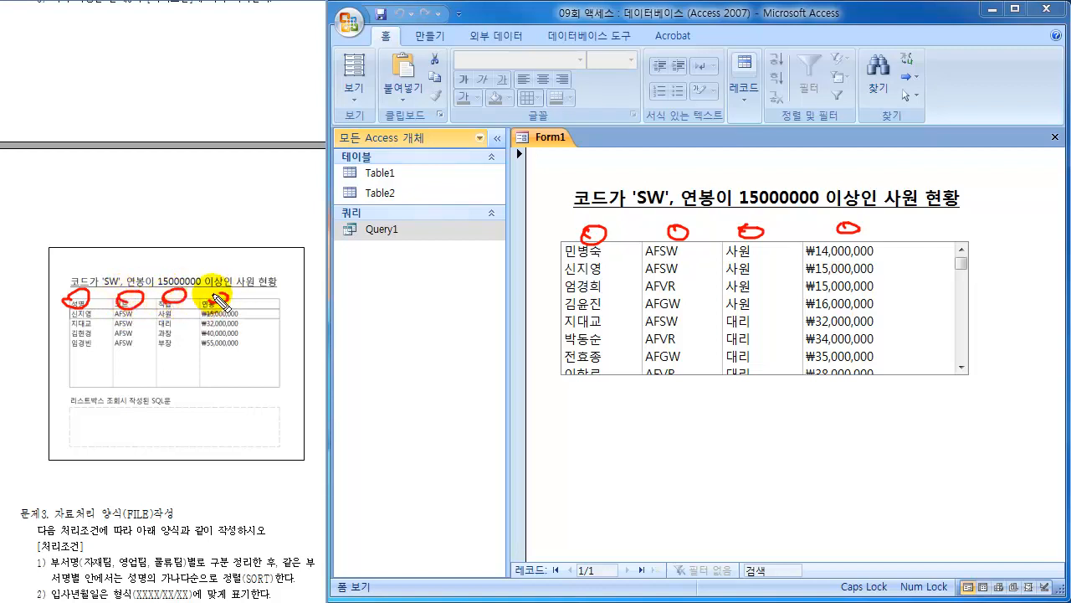
pyautogui.moveTo(560, 250); pyautogui.dragTo(569, 406)
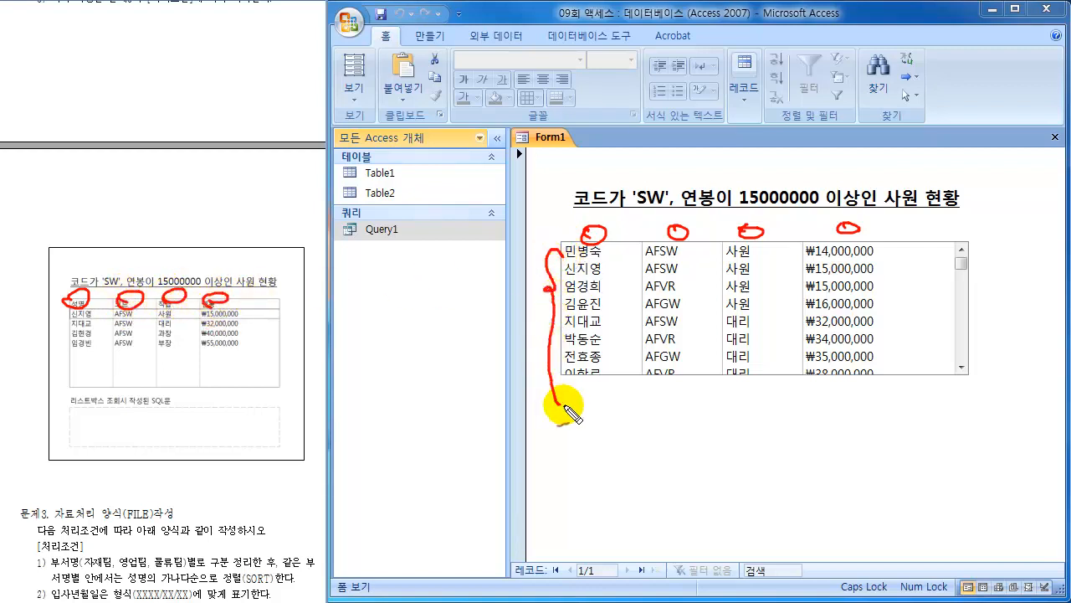
pyautogui.moveTo(66, 311)
pyautogui.mouseDown()
pyautogui.moveTo(69, 368)
pyautogui.moveTo(79, 377)
pyautogui.mouseUp()
pyautogui.moveTo(76, 289)
pyautogui.mouseDown()
pyautogui.moveTo(126, 293)
pyautogui.moveTo(105, 276)
pyautogui.moveTo(88, 289)
pyautogui.moveTo(156, 294)
pyautogui.moveTo(208, 279)
pyautogui.moveTo(150, 301)
pyautogui.mouseUp()
pyautogui.moveTo(251, 301)
pyautogui.mouseDown()
pyautogui.moveTo(266, 326)
pyautogui.moveTo(249, 387)
pyautogui.moveTo(269, 390)
pyautogui.mouseUp()
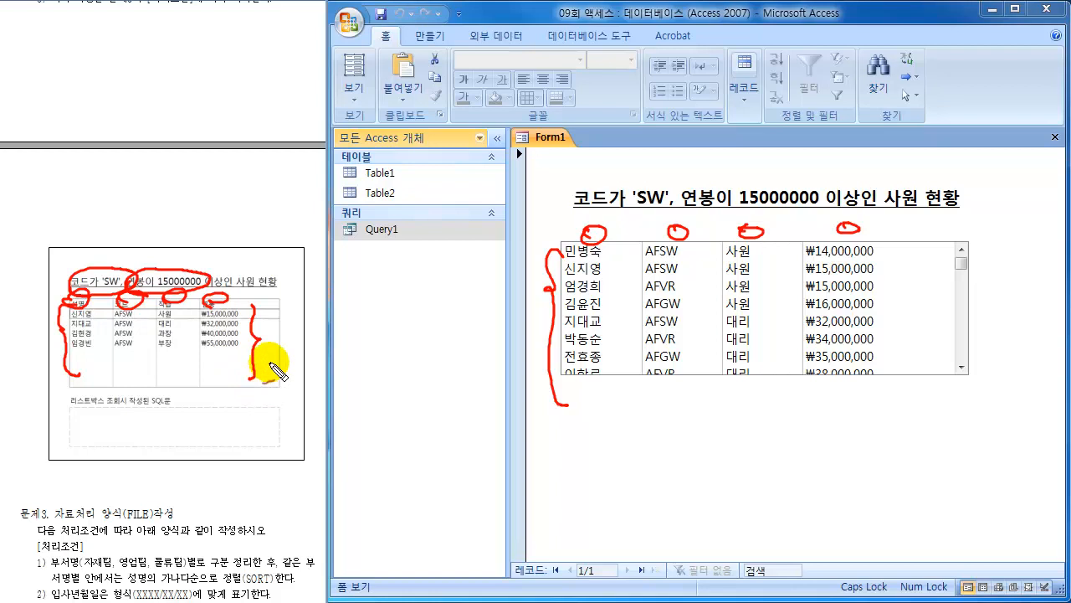
pyautogui.press('Escape')
# - Return the form to Design view and set the list box's 열 이름 property to 예
pyautogui.click(350, 96)
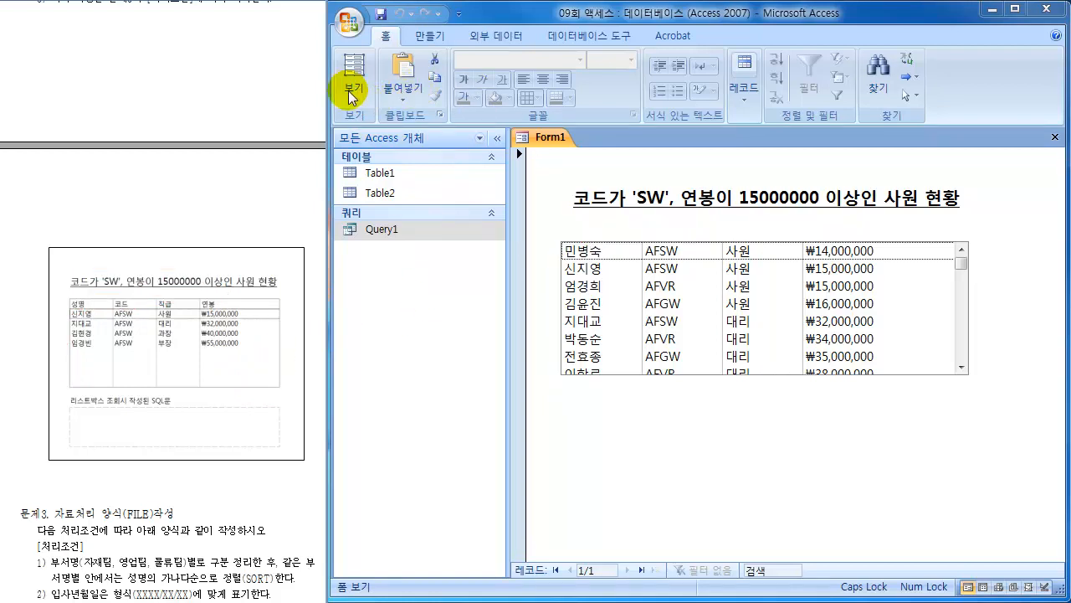
pyautogui.click(350, 96)
pyautogui.click(288, 311)
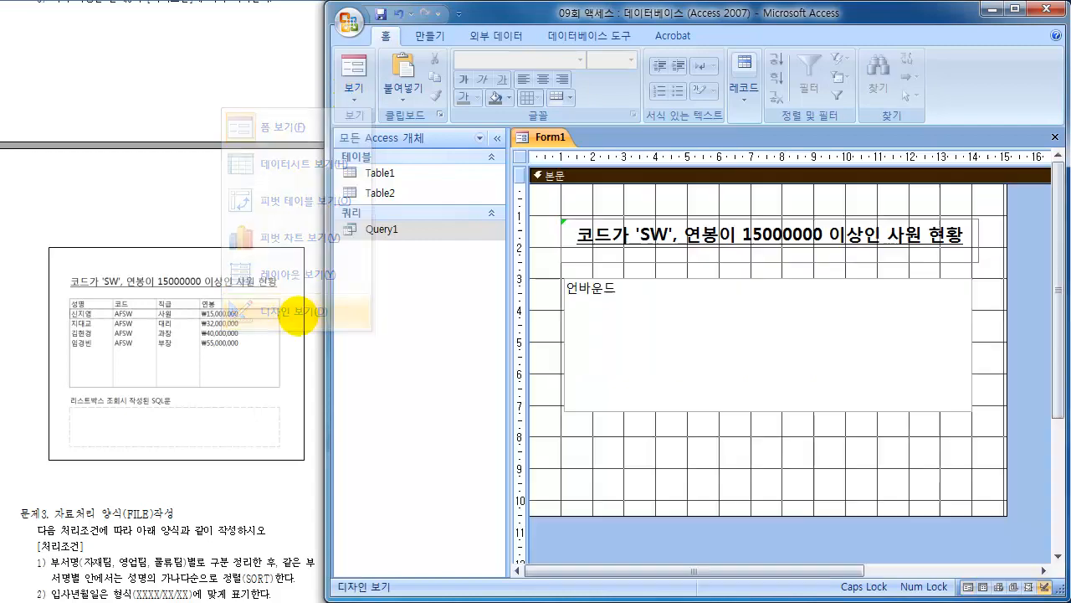
pyautogui.click(606, 313)
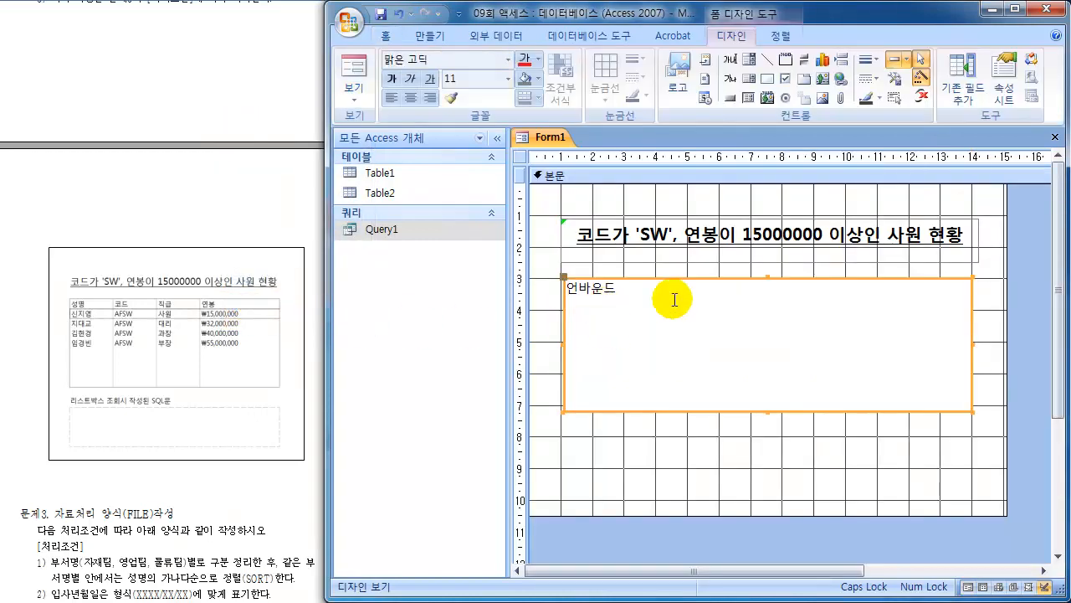
pyautogui.click(1009, 84)
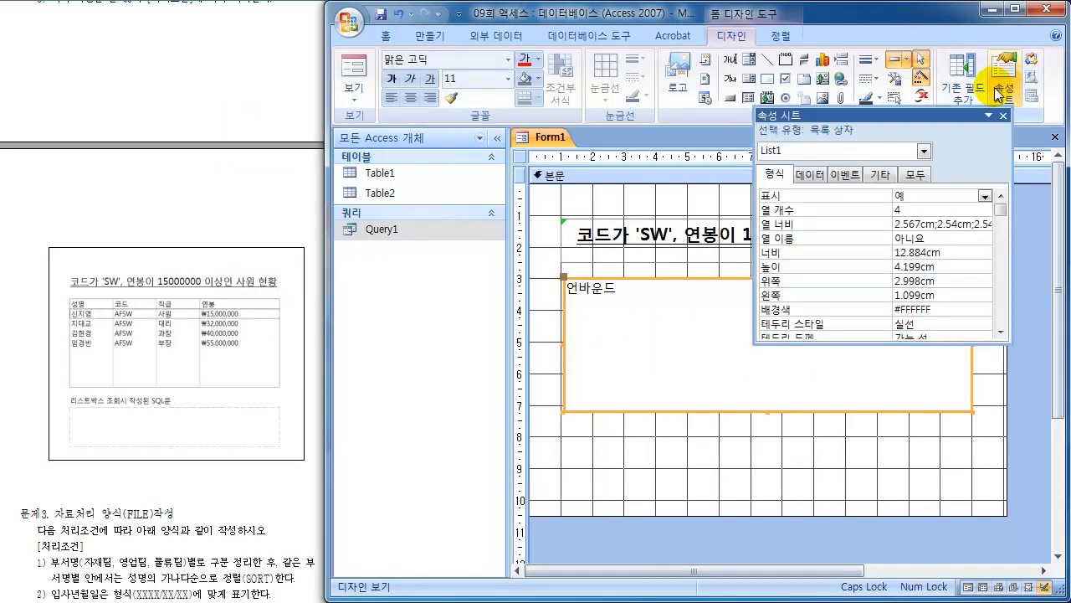
pyautogui.doubleClick(935, 238)
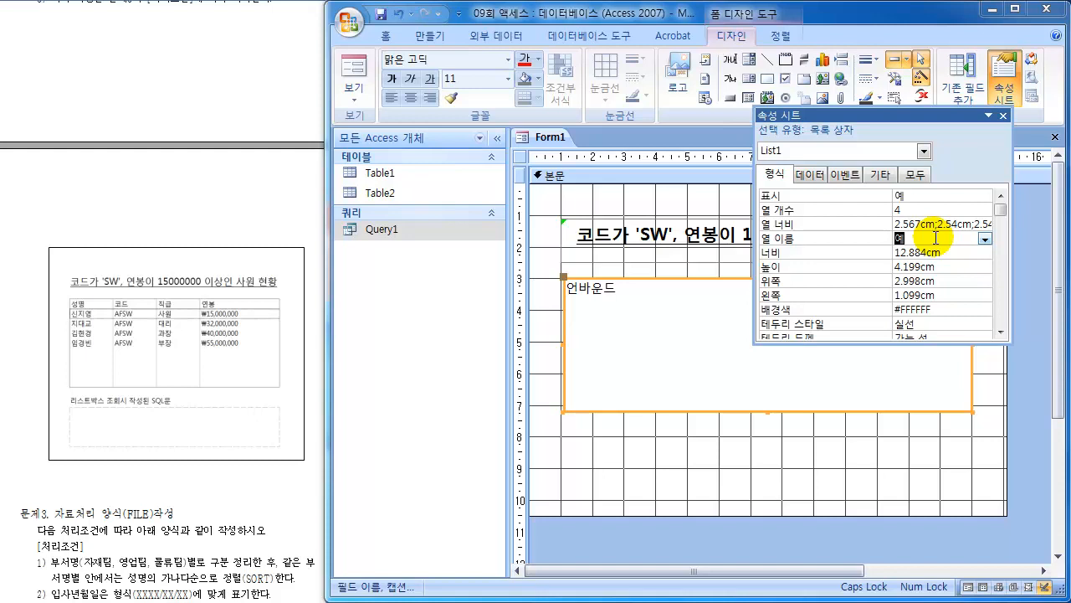
# - In the query builder for the list box's 행 원본, set the criteria "SW" for 코드 and >=15000000 for 연봉 on one row
pyautogui.click(810, 174)
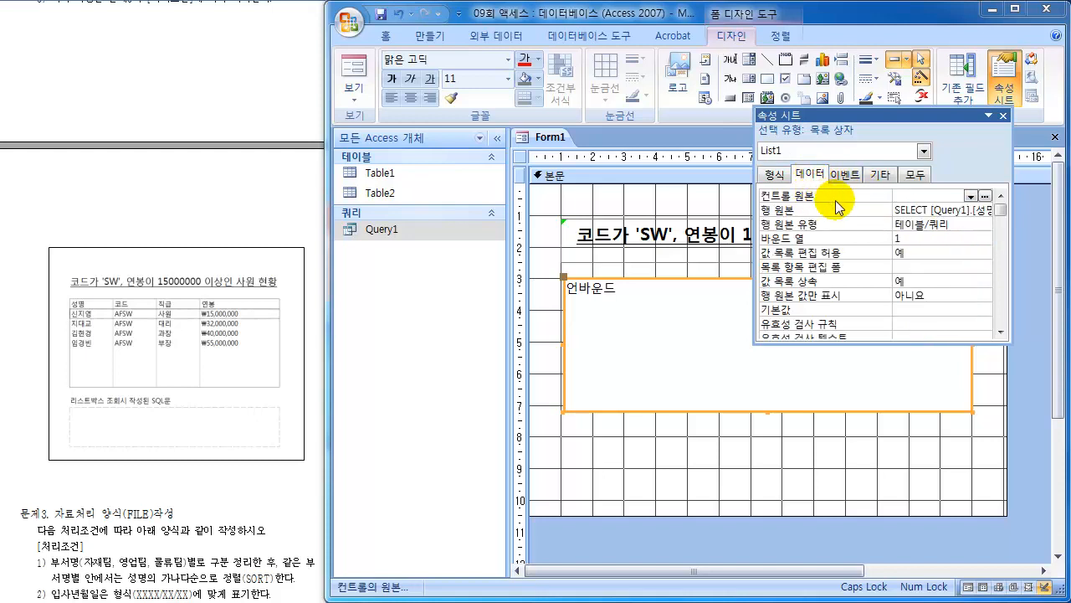
pyautogui.click(921, 209)
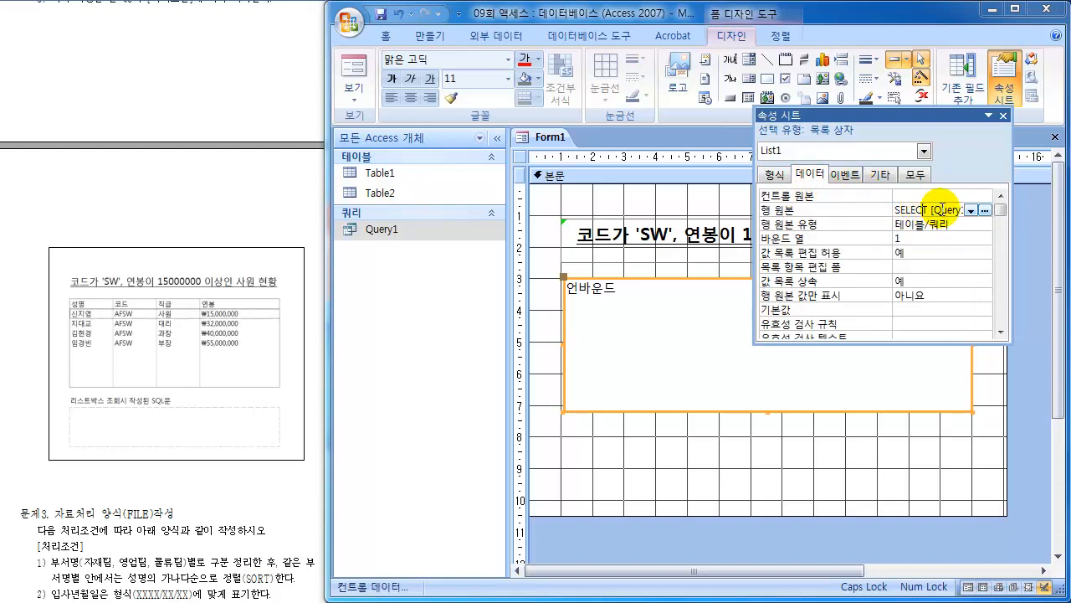
pyautogui.click(985, 211)
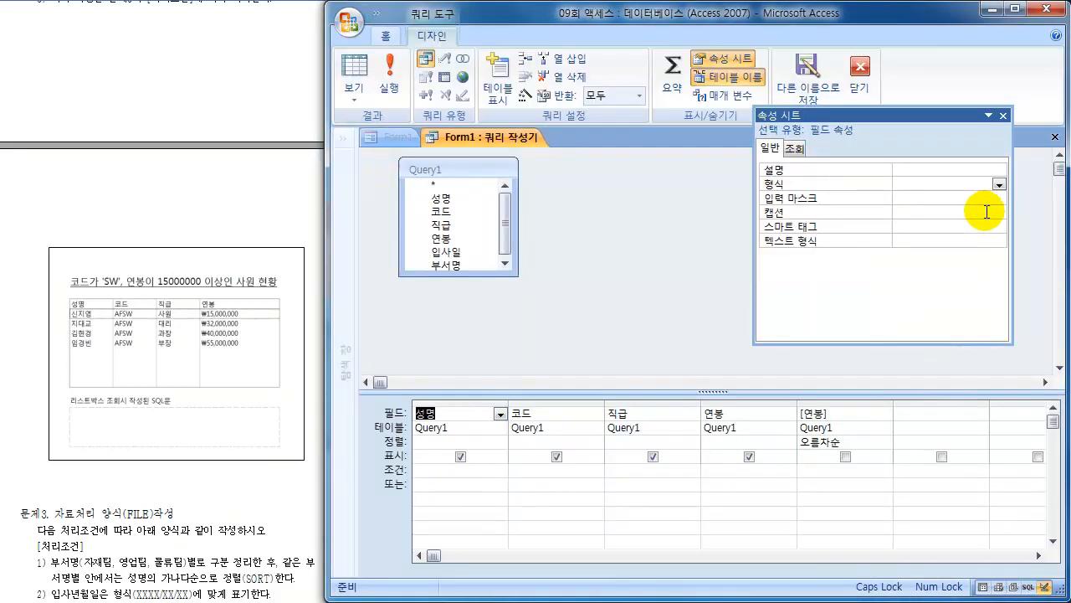
pyautogui.click(512, 139)
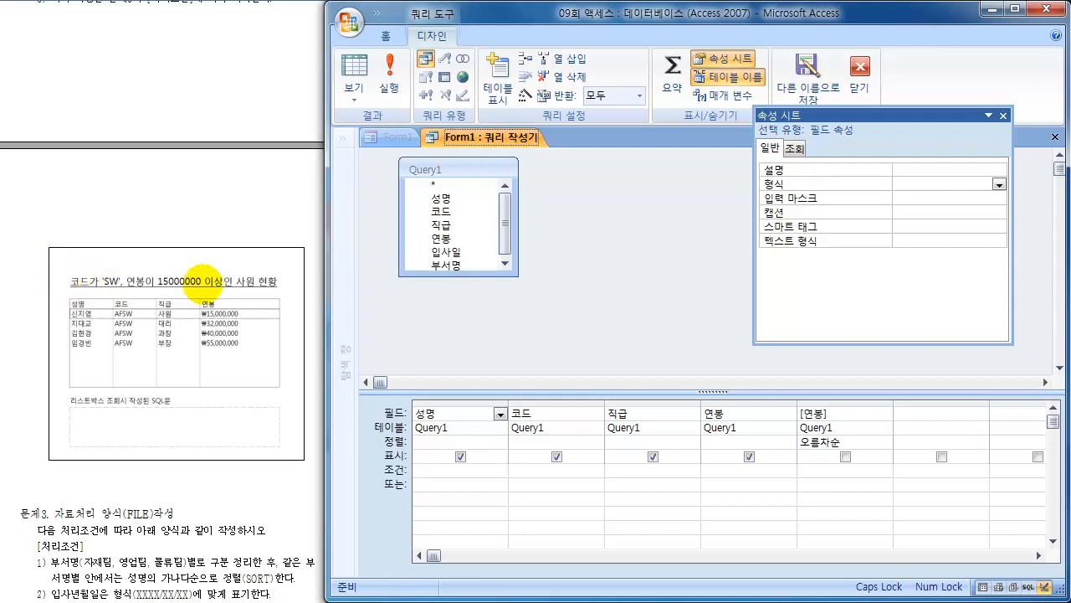
pyautogui.click(534, 470)
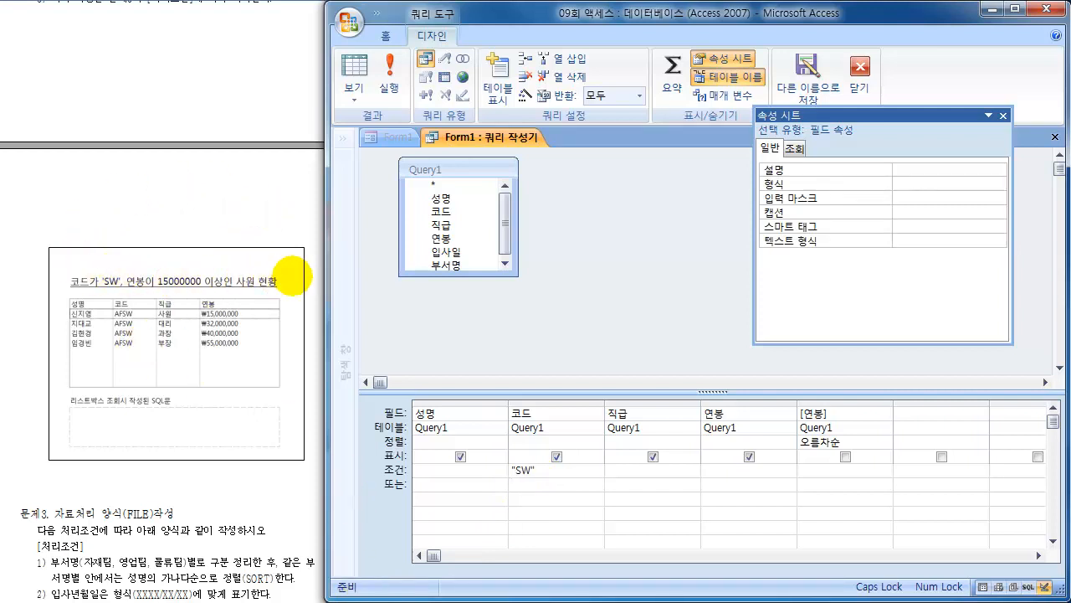
pyautogui.click(710, 469)
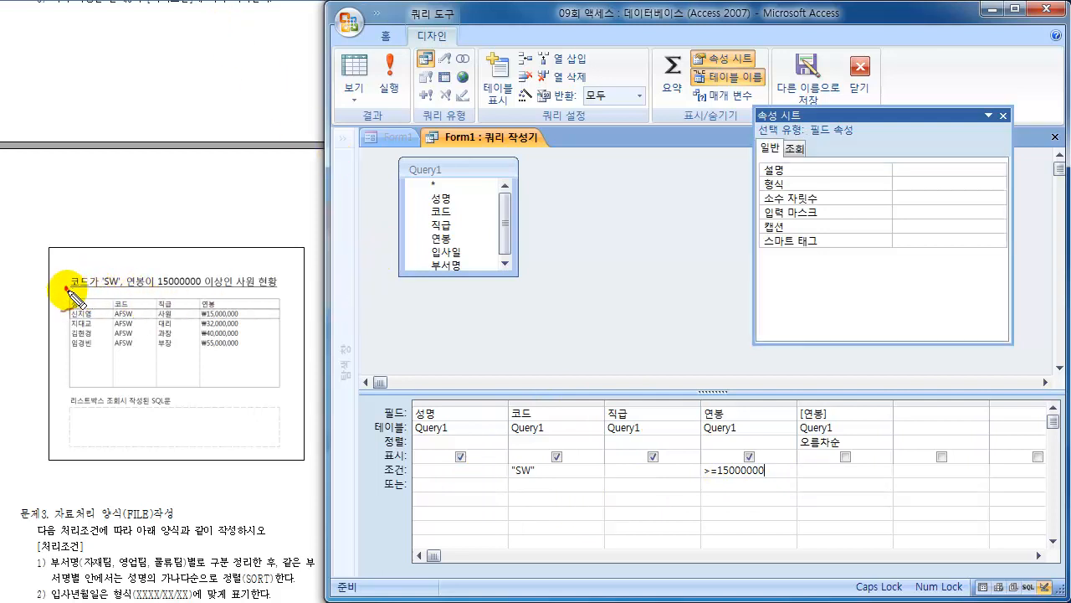
pyautogui.moveTo(81, 296)
pyautogui.mouseDown()
pyautogui.moveTo(103, 292)
pyautogui.moveTo(79, 282)
pyautogui.moveTo(210, 283)
pyautogui.moveTo(141, 266)
pyautogui.moveTo(127, 288)
pyautogui.moveTo(136, 266)
pyautogui.moveTo(125, 238)
pyautogui.moveTo(147, 223)
pyautogui.moveTo(152, 249)
pyautogui.mouseUp()
pyautogui.moveTo(540, 465)
pyautogui.mouseDown()
pyautogui.moveTo(506, 469)
pyautogui.moveTo(519, 482)
pyautogui.mouseUp()
pyautogui.moveTo(758, 465); pyautogui.dragTo(711, 466)
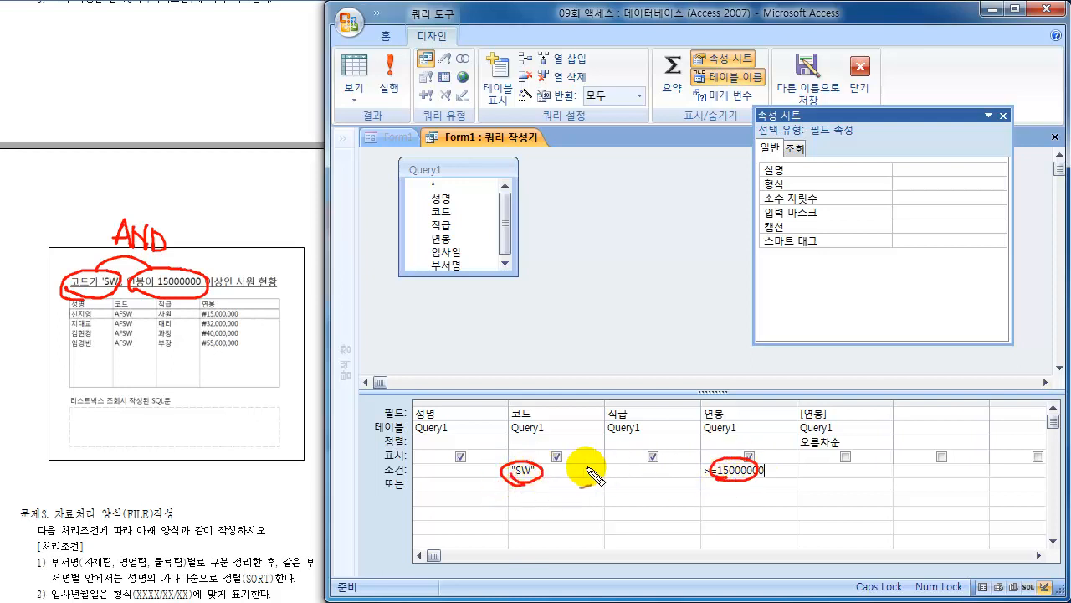
pyautogui.moveTo(542, 471); pyautogui.dragTo(710, 474)
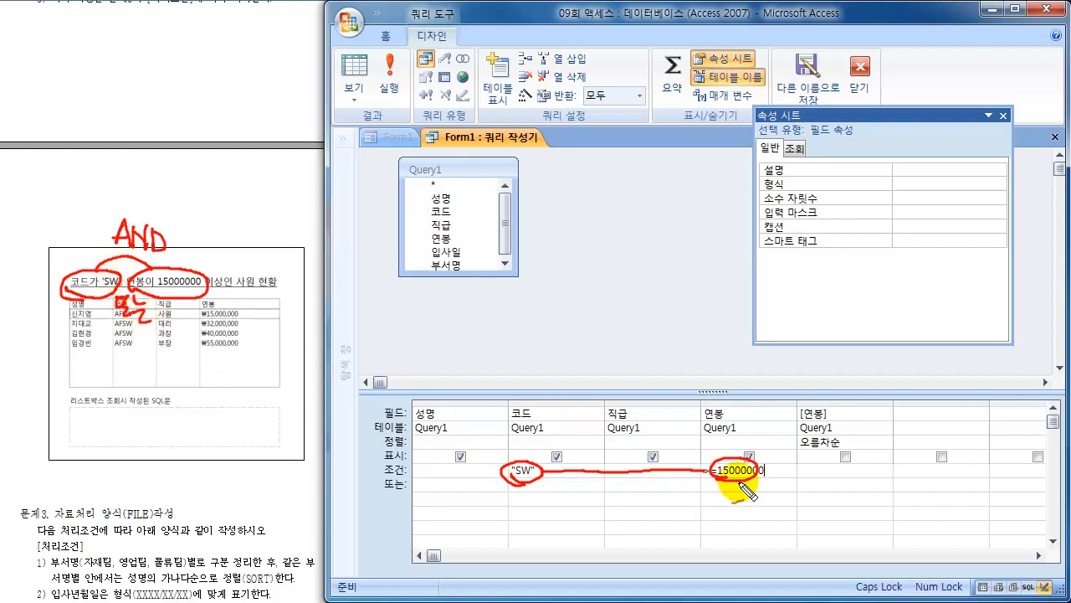
pyautogui.moveTo(776, 467)
pyautogui.mouseDown()
pyautogui.moveTo(778, 484)
pyautogui.moveTo(735, 459)
pyautogui.moveTo(721, 479)
pyautogui.mouseUp()
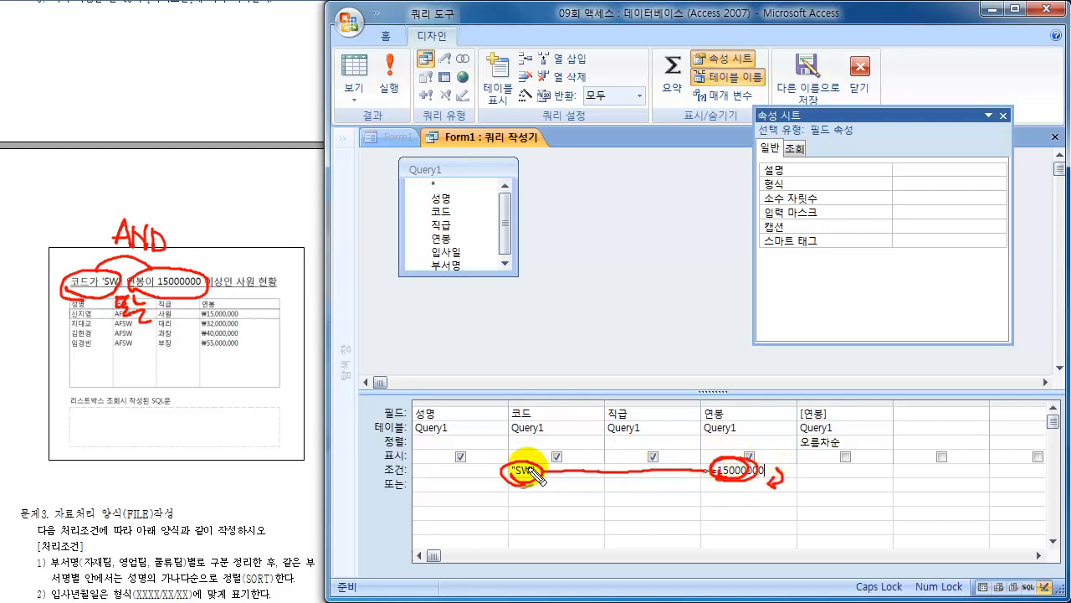
pyautogui.moveTo(528, 463)
pyautogui.mouseDown()
pyautogui.moveTo(505, 472)
pyautogui.moveTo(493, 495)
pyautogui.mouseUp()
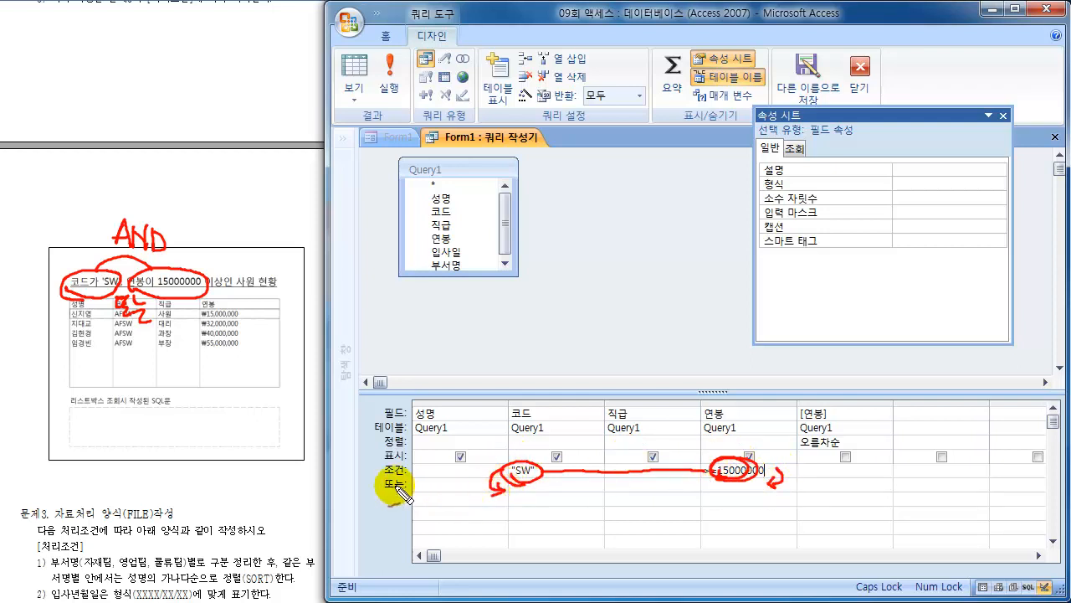
pyautogui.moveTo(377, 488)
pyautogui.mouseDown()
pyautogui.moveTo(412, 483)
pyautogui.moveTo(381, 494)
pyautogui.mouseUp()
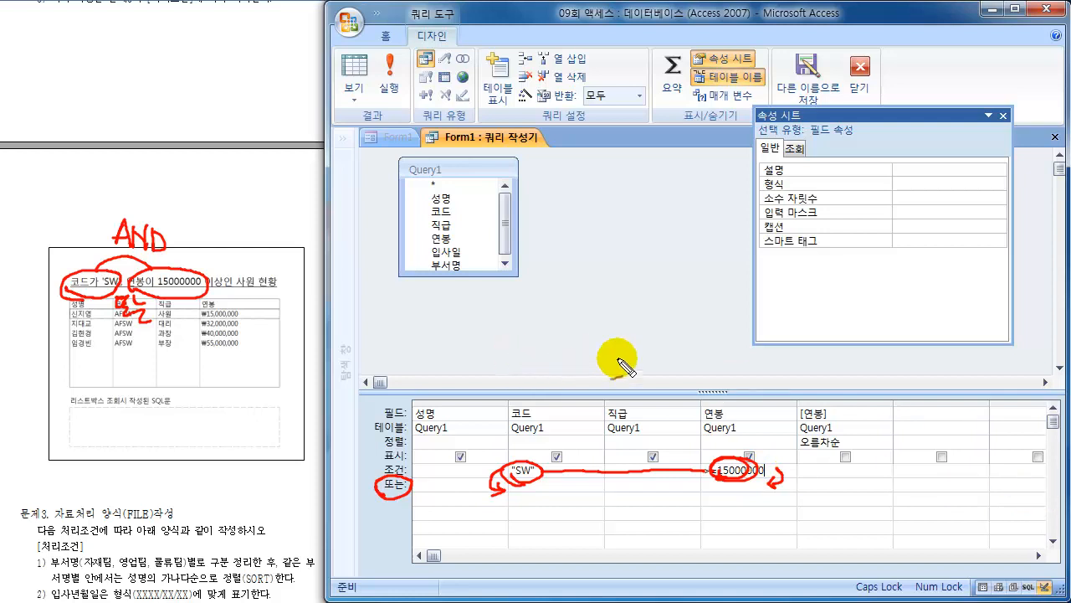
pyautogui.press('Escape')
# - Close the property sheet and the list box's query builder
pyautogui.click(506, 139)
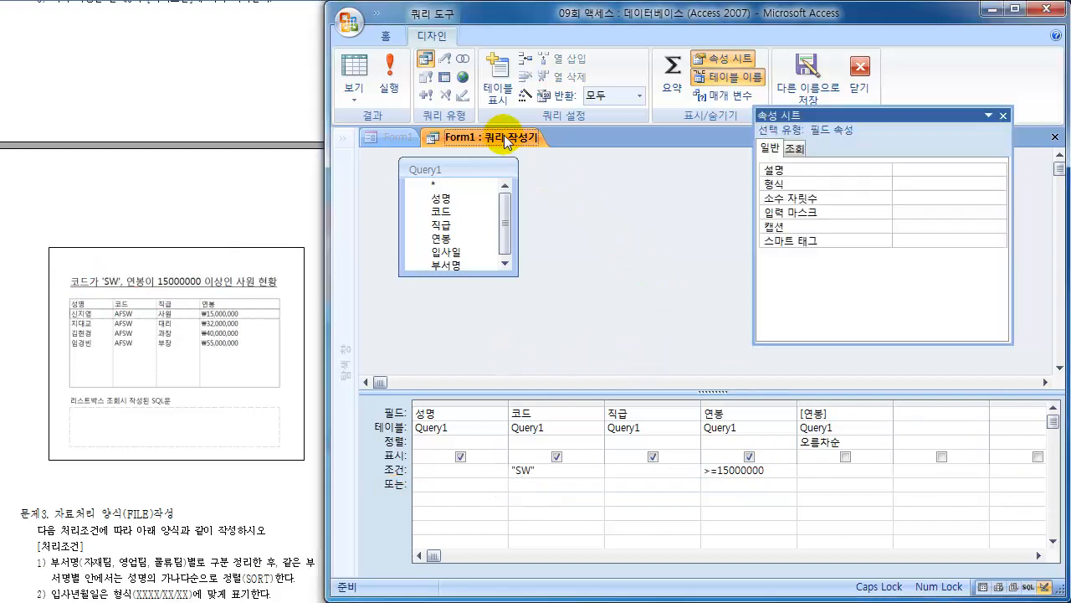
pyautogui.click(1003, 116)
pyautogui.click(1055, 138)
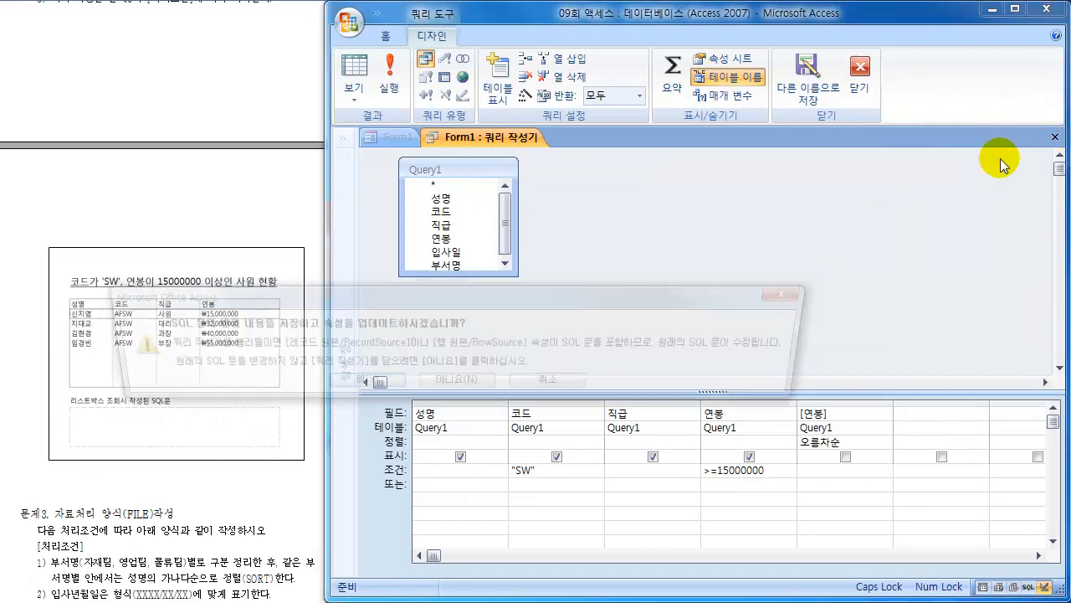
# - Save the changed SQL statement to the list box's row source and display Form1 in Form view
pyautogui.moveTo(832, 269); pyautogui.dragTo(827, 210)
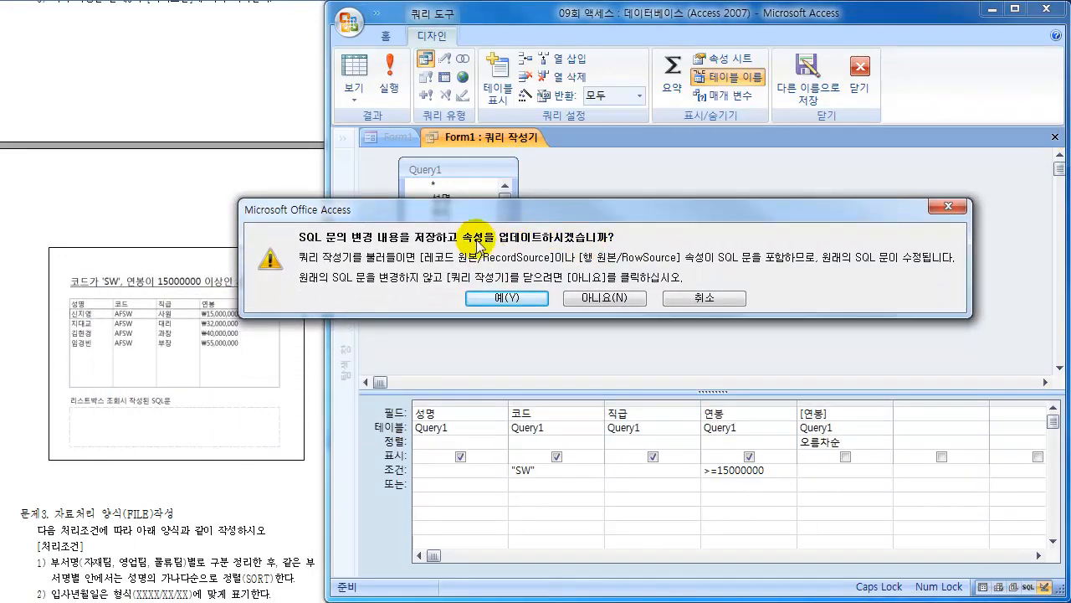
pyautogui.click(494, 302)
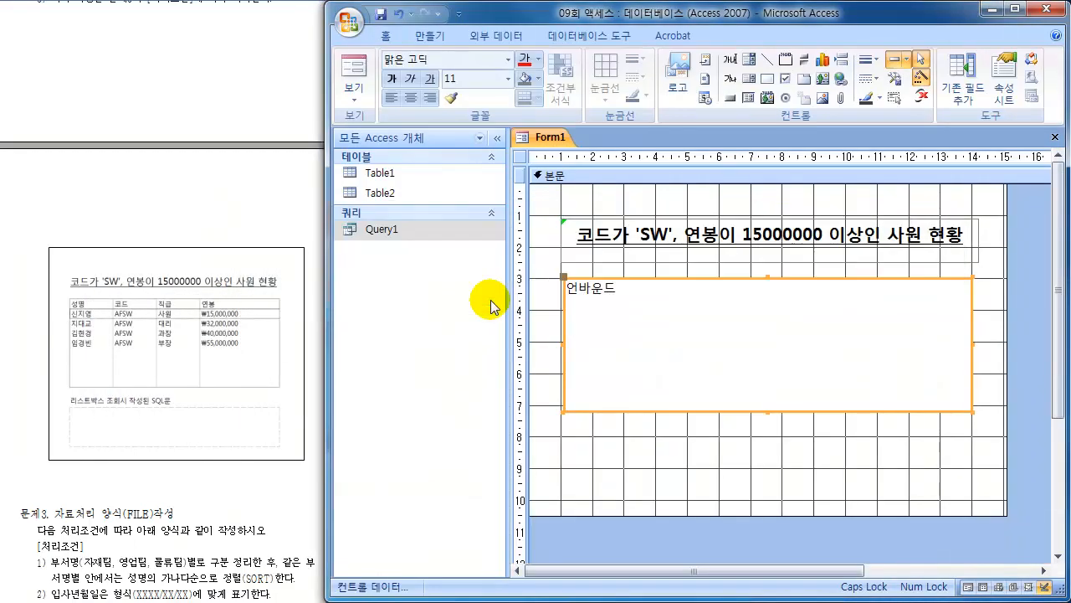
pyautogui.click(354, 73)
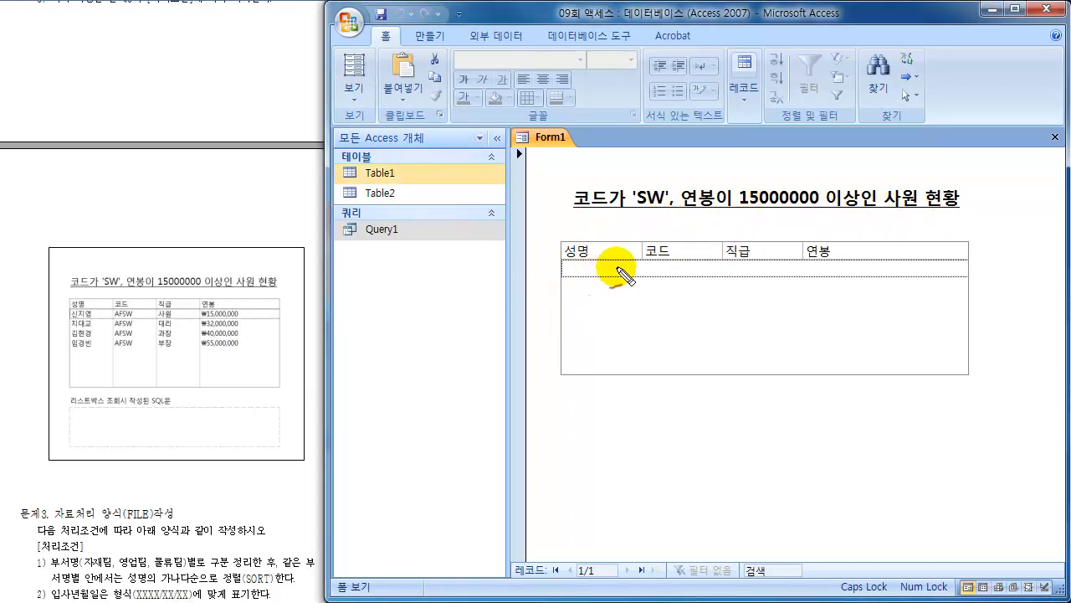
# - Examine the list box output against the problem 2 conditions for the 코드 ending and the 연봉 limit
pyautogui.moveTo(616, 266); pyautogui.dragTo(577, 326)
pyautogui.moveTo(572, 248); pyautogui.dragTo(638, 351)
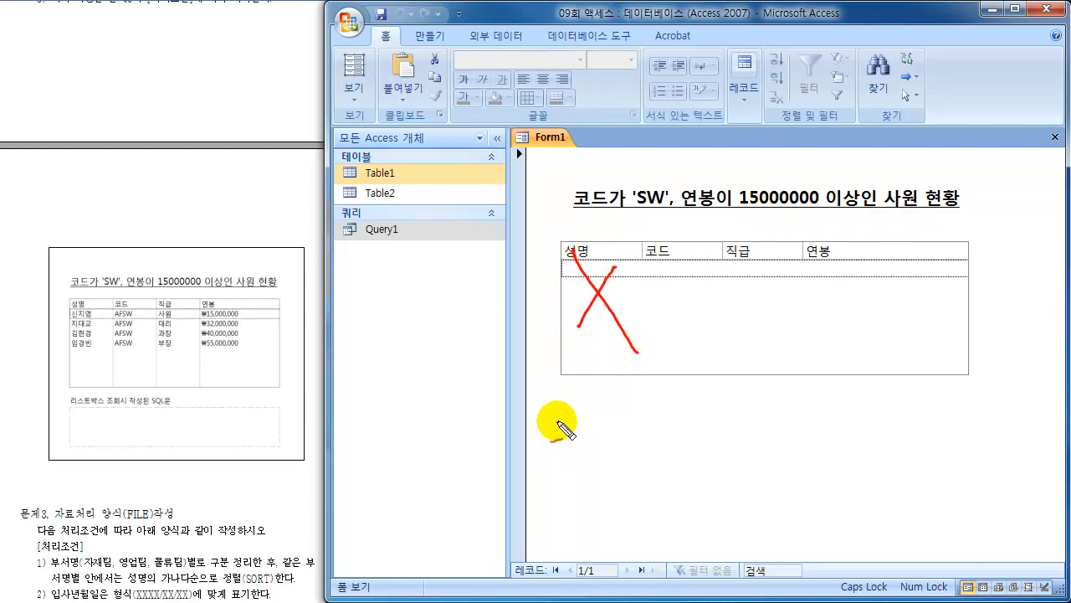
pyautogui.press('Escape')
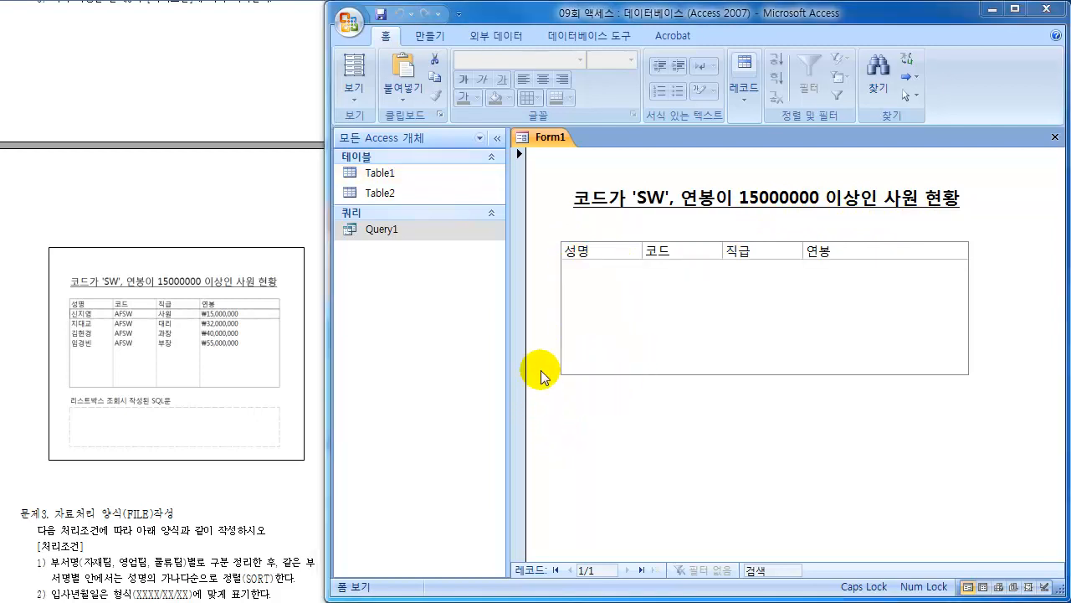
pyautogui.scroll(4, 170, 513)
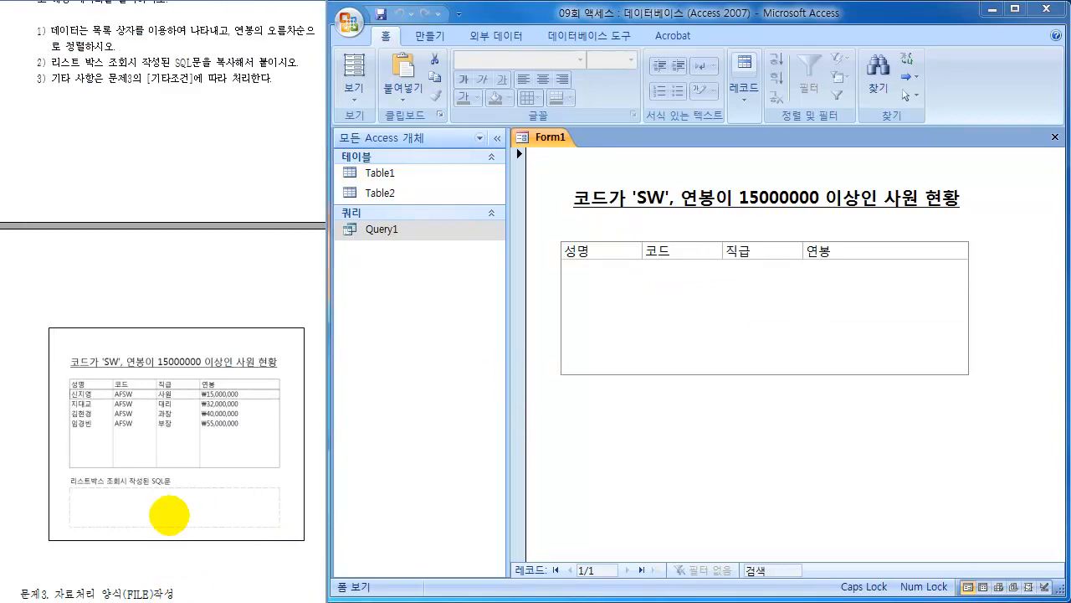
pyautogui.scroll(3, 172, 520)
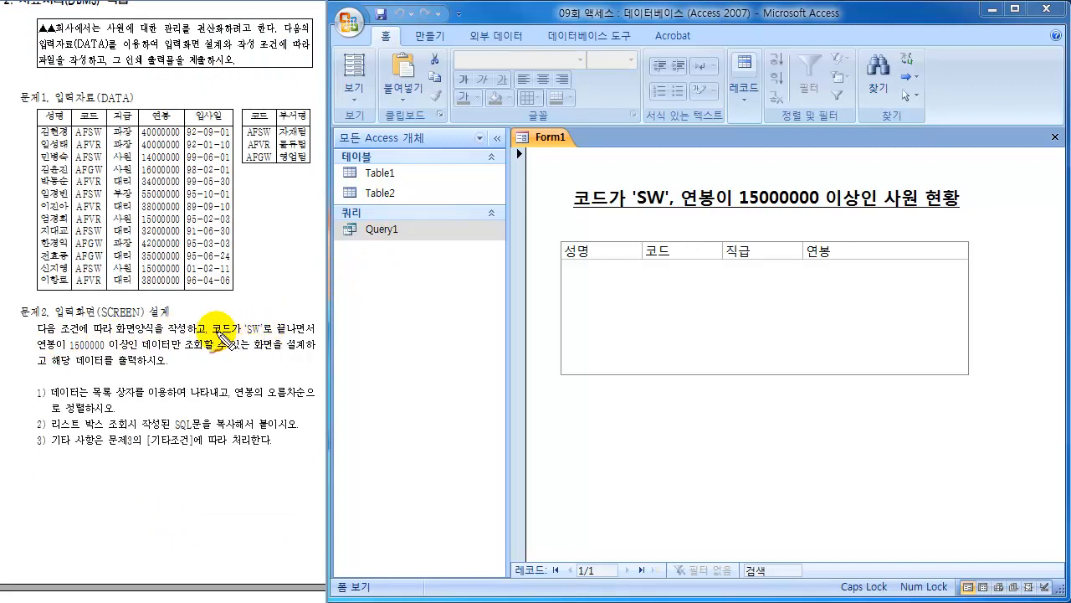
pyautogui.click(206, 320)
pyautogui.moveTo(205, 319)
pyautogui.mouseDown()
pyautogui.moveTo(216, 308)
pyautogui.moveTo(242, 333)
pyautogui.moveTo(311, 333)
pyautogui.moveTo(297, 314)
pyautogui.moveTo(276, 324)
pyautogui.moveTo(278, 337)
pyautogui.mouseUp()
pyautogui.moveTo(288, 294)
pyautogui.mouseDown()
pyautogui.moveTo(293, 311)
pyautogui.moveTo(279, 315)
pyautogui.moveTo(293, 293)
pyautogui.mouseUp()
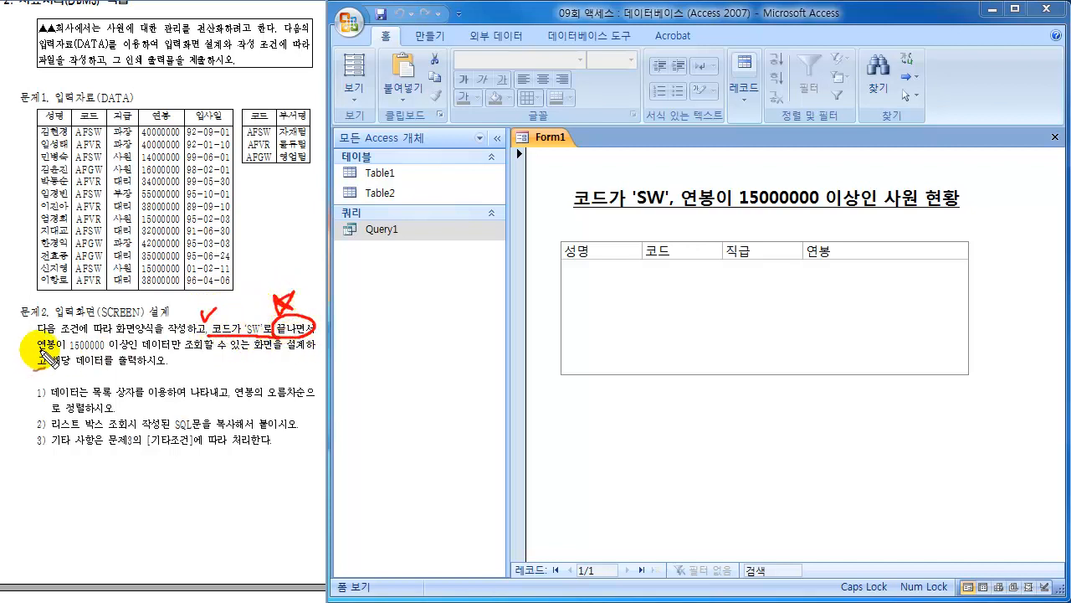
pyautogui.moveTo(37, 353)
pyautogui.mouseDown()
pyautogui.moveTo(136, 353)
pyautogui.moveTo(113, 335)
pyautogui.moveTo(29, 343)
pyautogui.moveTo(127, 352)
pyautogui.mouseUp()
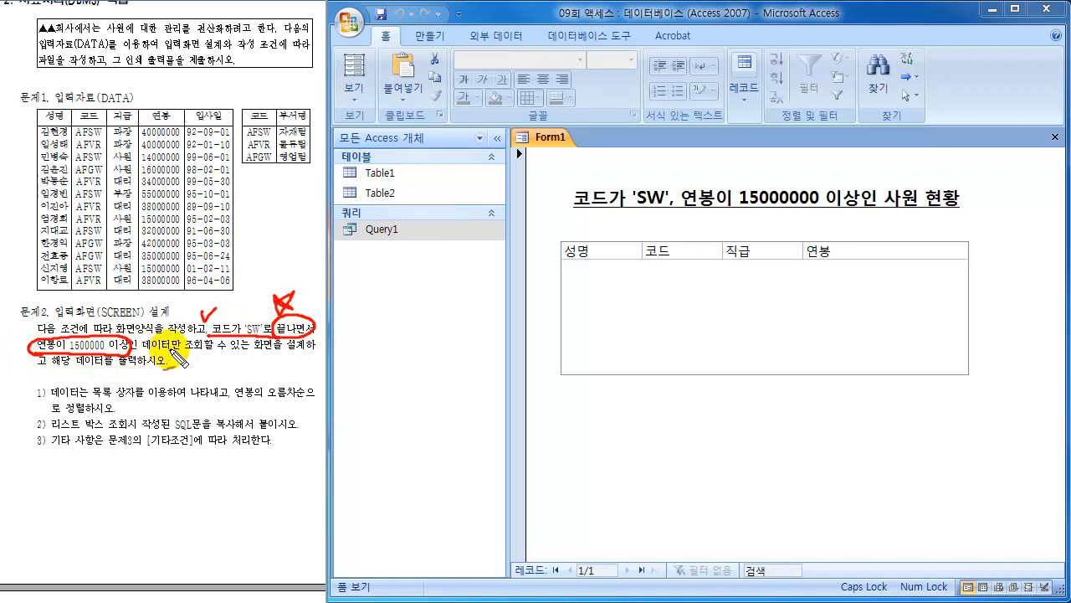
pyautogui.moveTo(86, 107)
pyautogui.mouseDown()
pyautogui.moveTo(115, 167)
pyautogui.moveTo(115, 247)
pyautogui.moveTo(99, 285)
pyautogui.mouseUp()
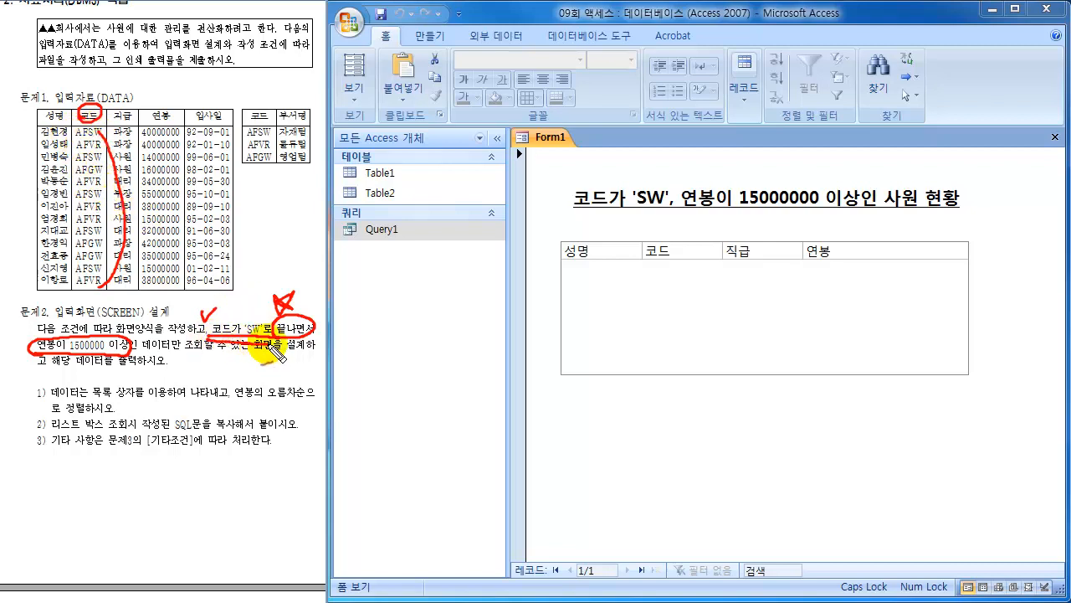
pyautogui.moveTo(307, 299)
pyautogui.mouseDown()
pyautogui.moveTo(289, 293)
pyautogui.moveTo(337, 313)
pyautogui.mouseUp()
pyautogui.moveTo(443, 296)
pyautogui.mouseDown()
pyautogui.moveTo(550, 302)
pyautogui.moveTo(531, 310)
pyautogui.mouseUp()
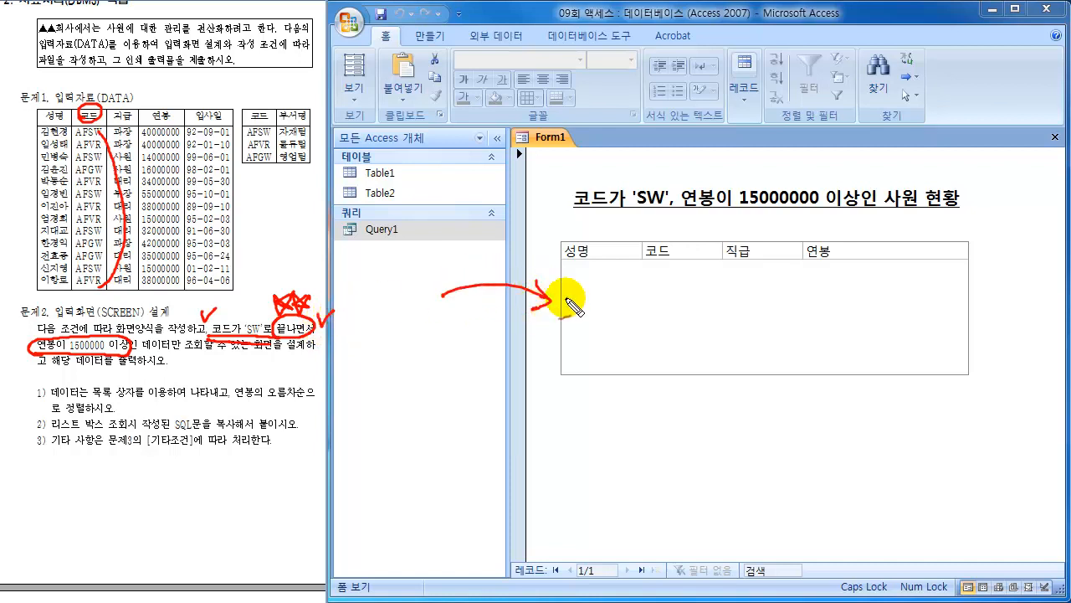
pyautogui.moveTo(569, 257)
pyautogui.mouseDown()
pyautogui.moveTo(560, 325)
pyautogui.moveTo(596, 374)
pyautogui.mouseUp()
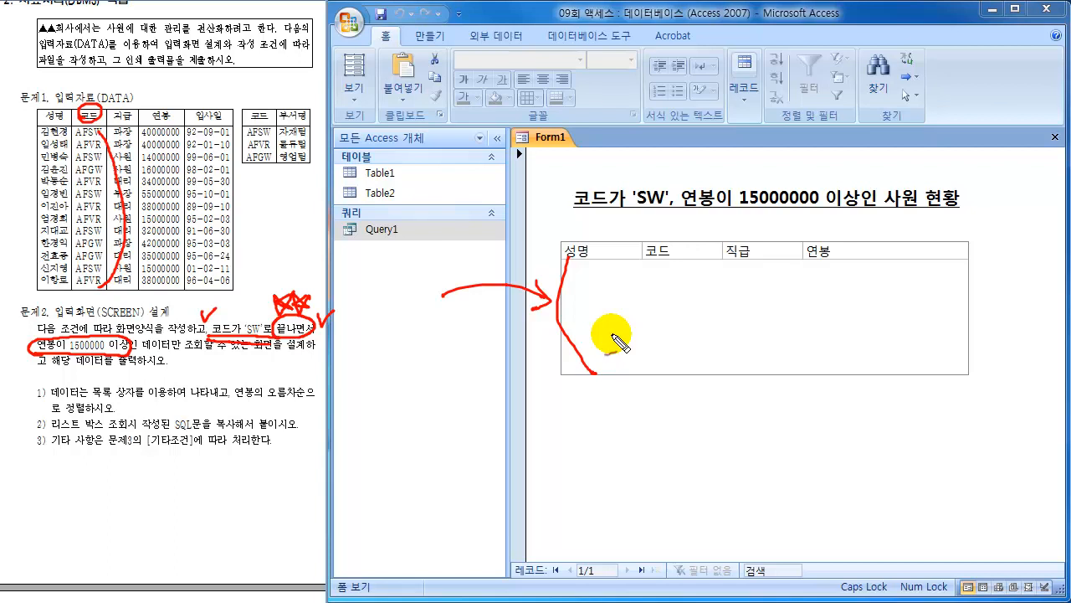
pyautogui.press('Escape')
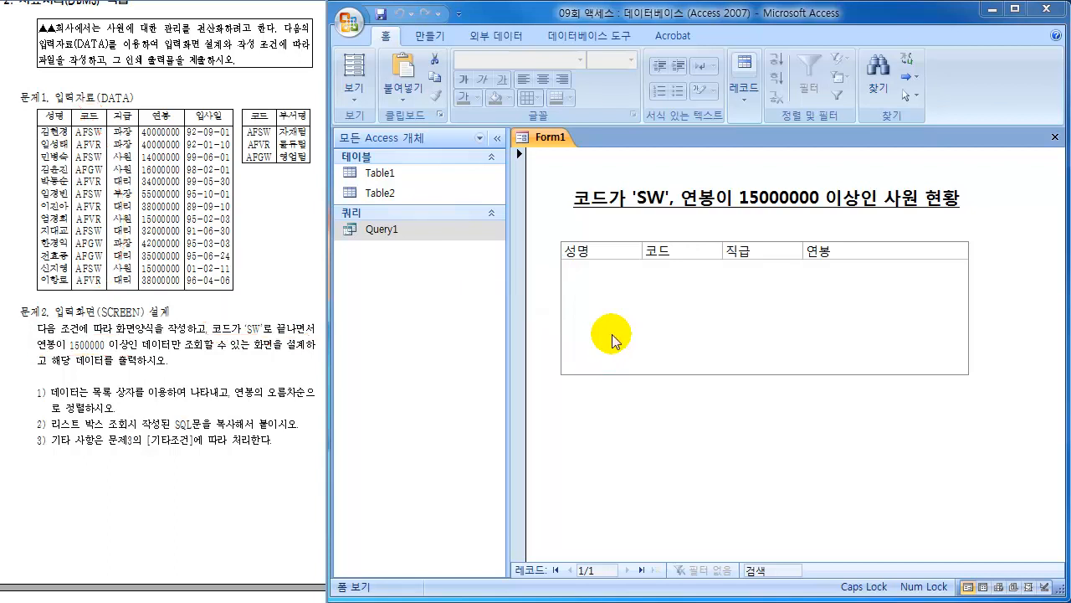
# - In Form1's design, edit the list box's row source query and set the 코드 criterion to Like "*SW"
pyautogui.click(355, 99)
pyautogui.click(276, 313)
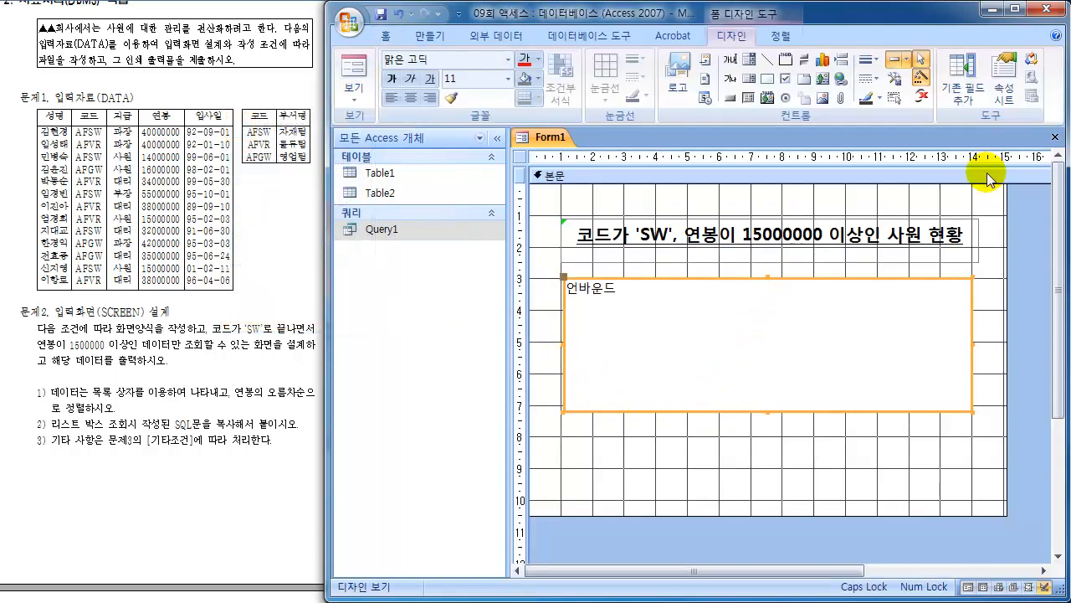
pyautogui.click(1004, 80)
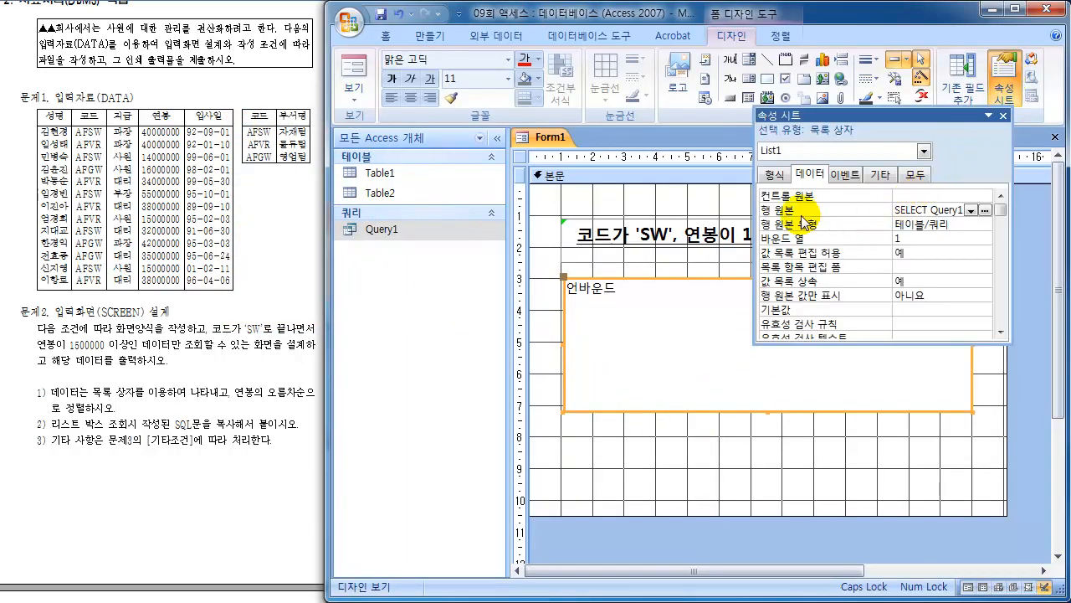
pyautogui.click(943, 207)
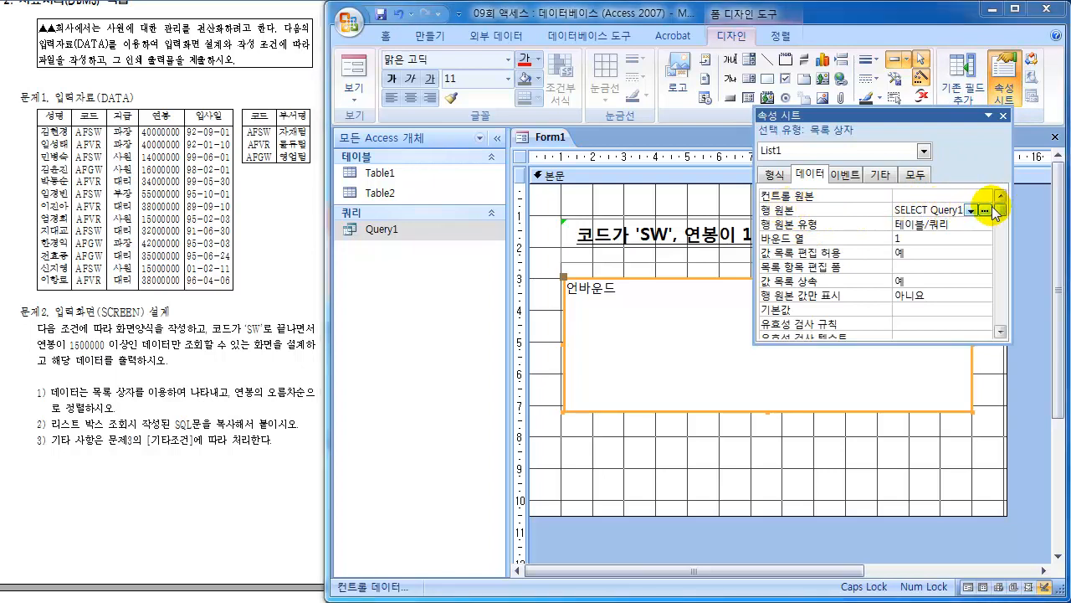
pyautogui.click(986, 210)
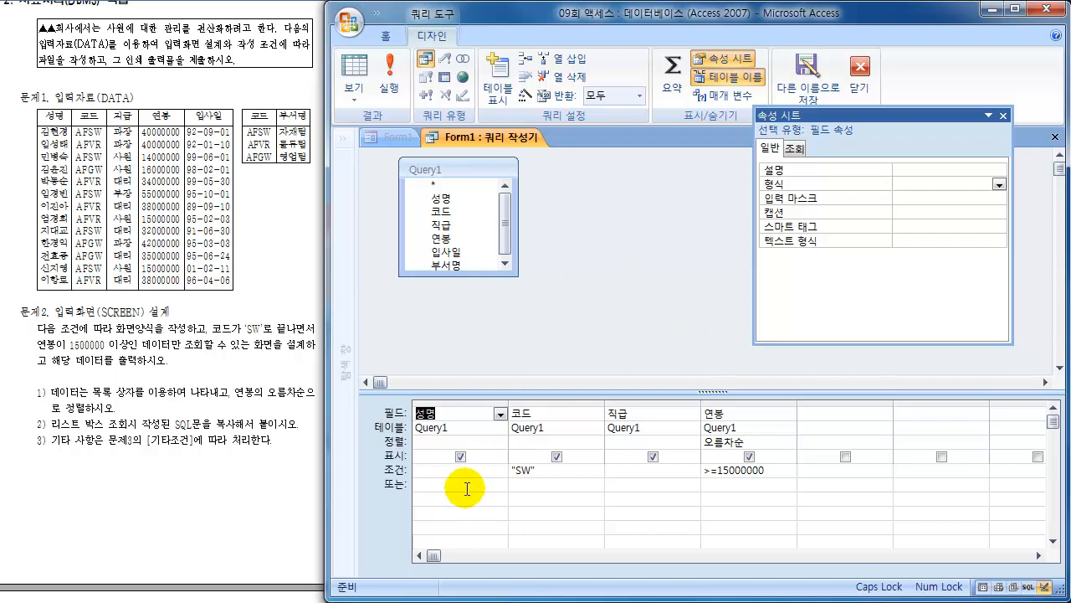
pyautogui.click(550, 470)
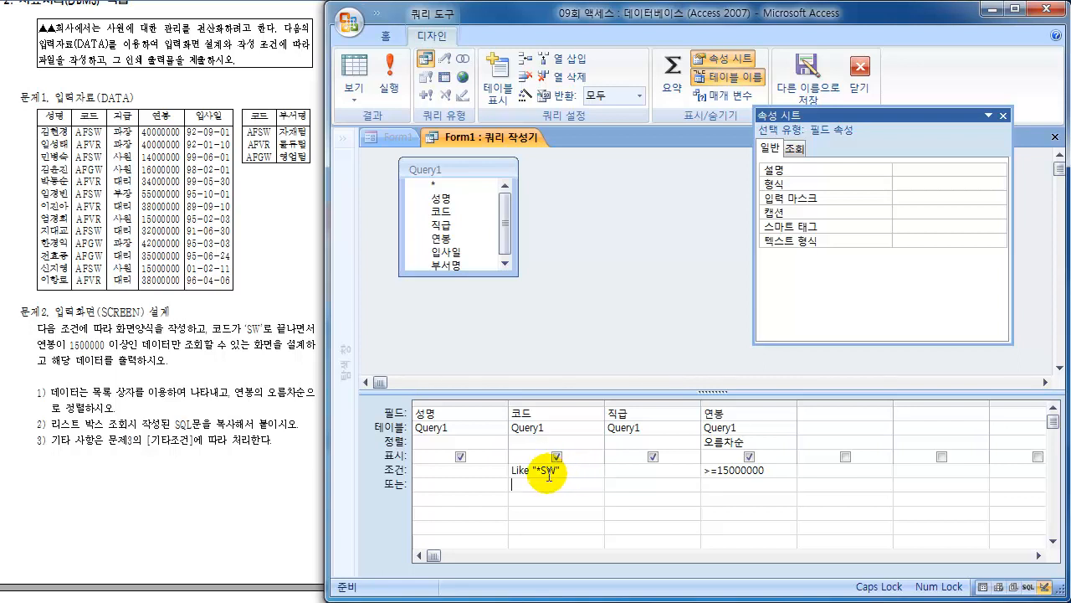
# - Close the property sheet and the query builder, saving the SQL changes to the list box's row source
pyautogui.click(1004, 115)
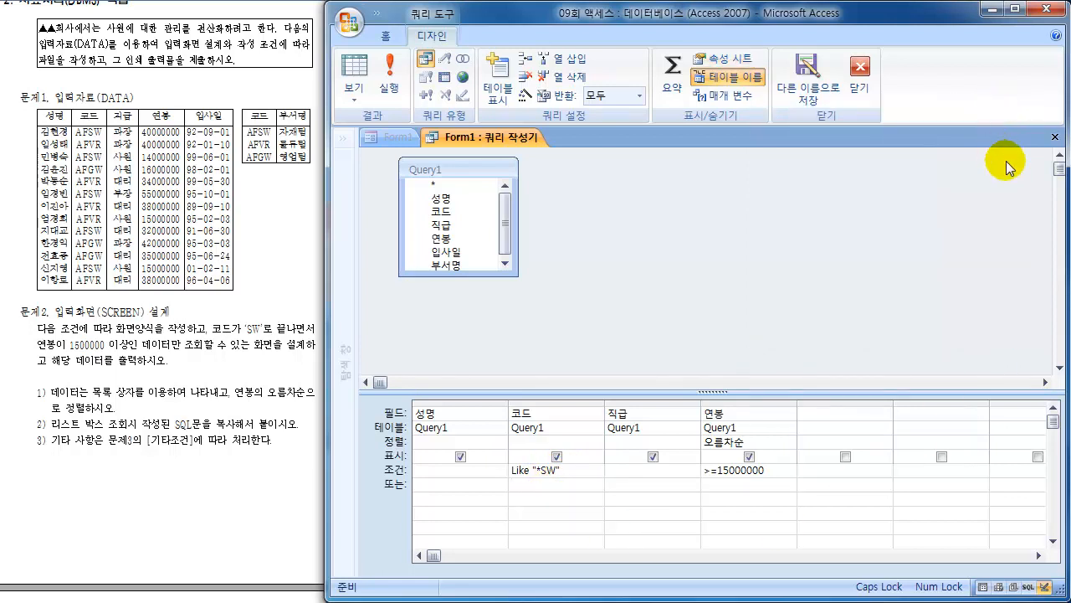
pyautogui.click(1054, 140)
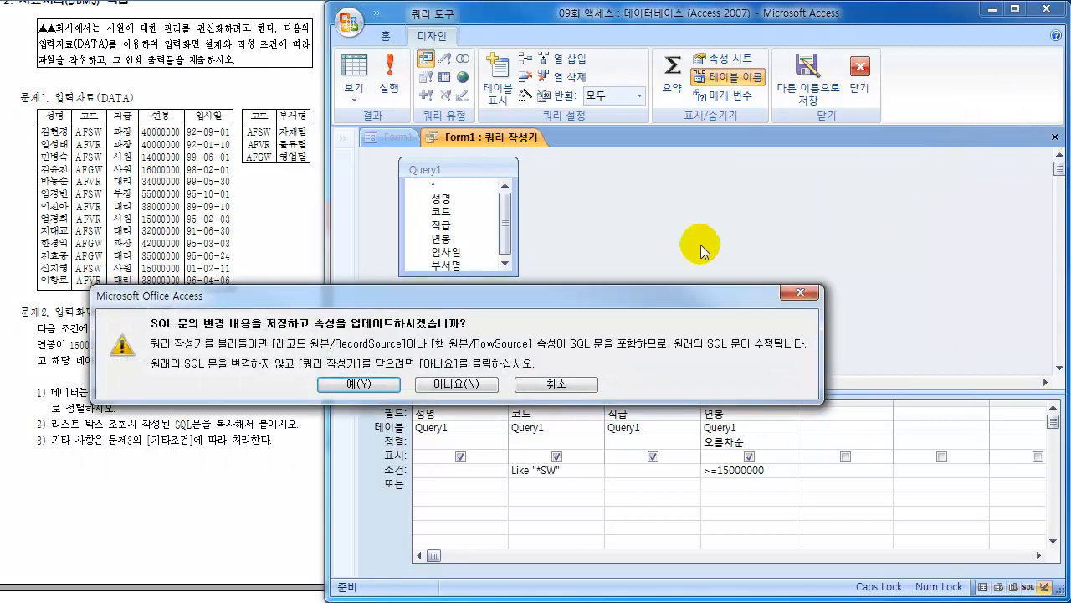
pyautogui.moveTo(644, 306); pyautogui.dragTo(771, 182)
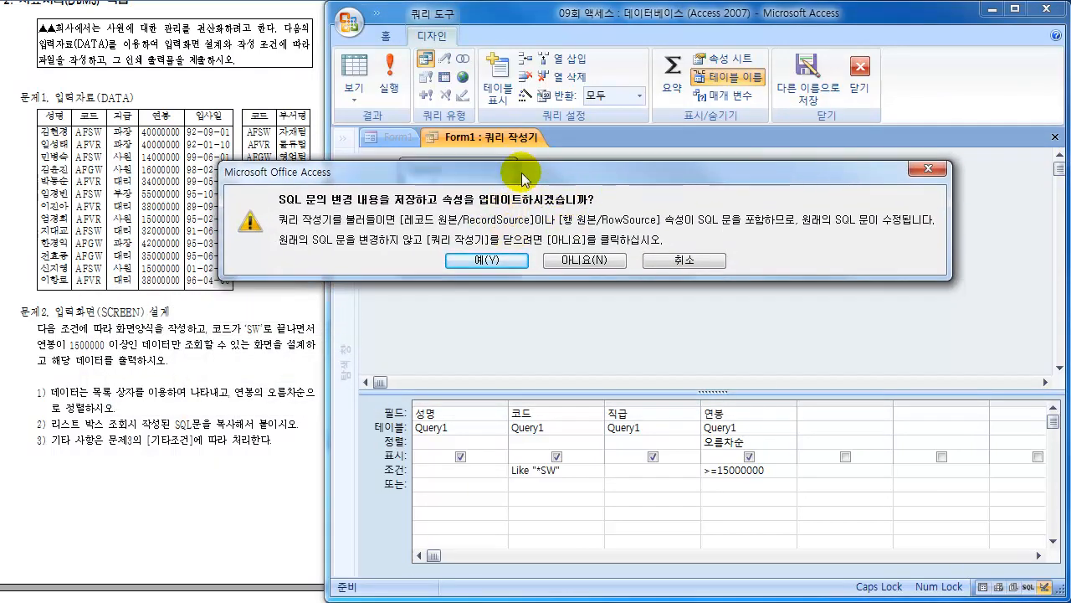
pyautogui.click(486, 260)
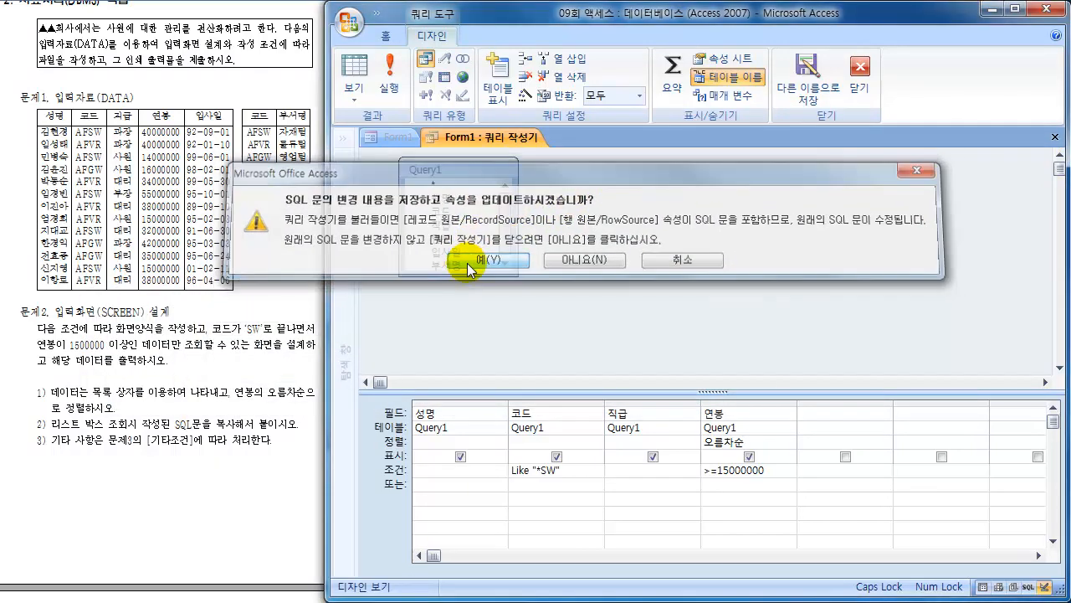
# - Display Form1 in Form view and compare the list box records with the sample output in the exam sheet
pyautogui.click(354, 67)
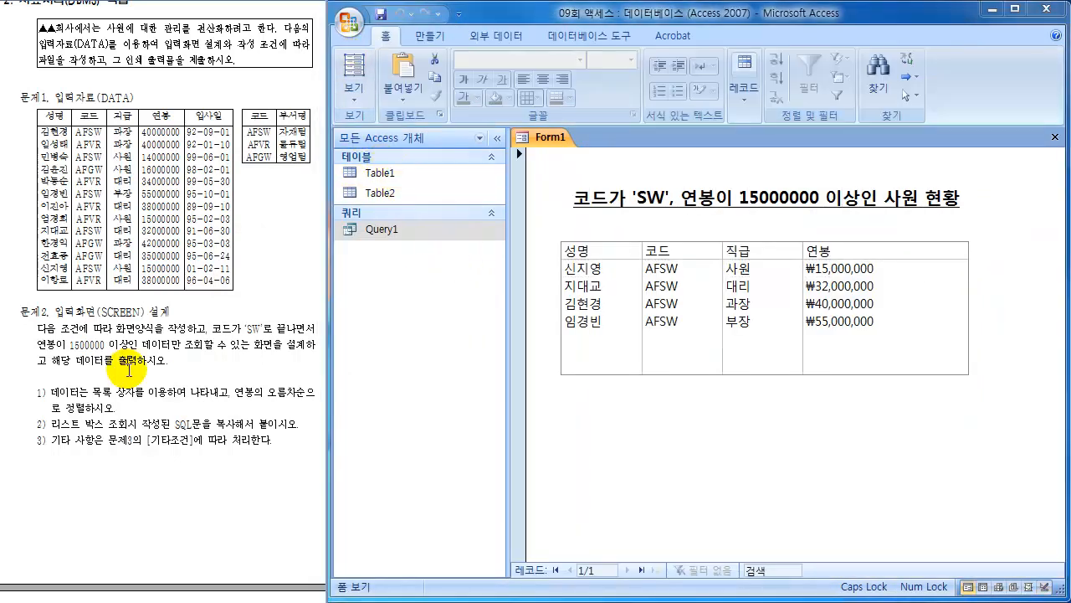
pyautogui.scroll(-12, 129, 368)
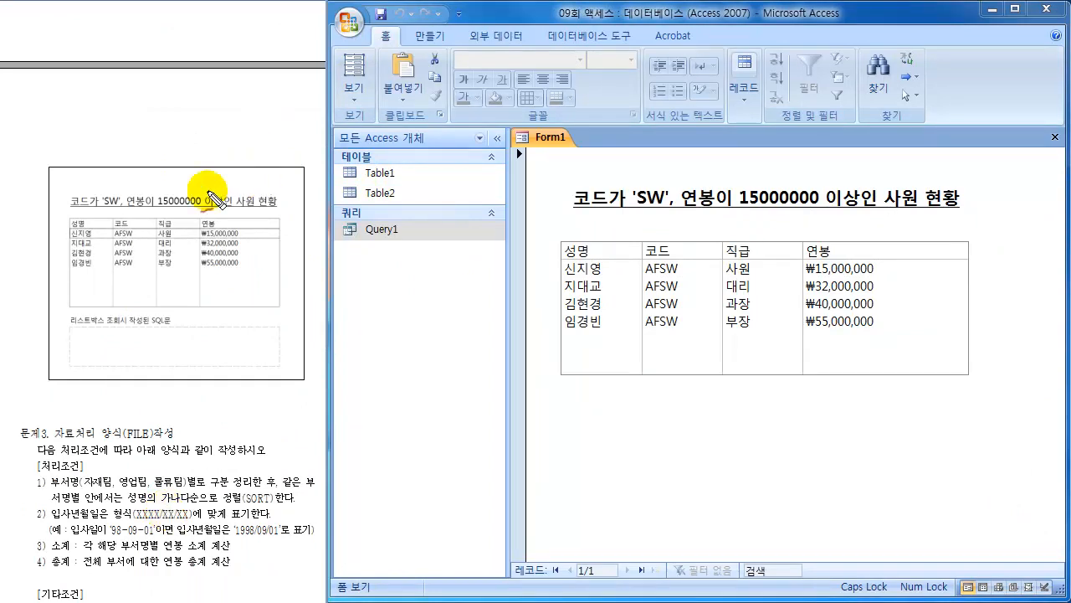
pyautogui.moveTo(65, 226); pyautogui.dragTo(59, 278)
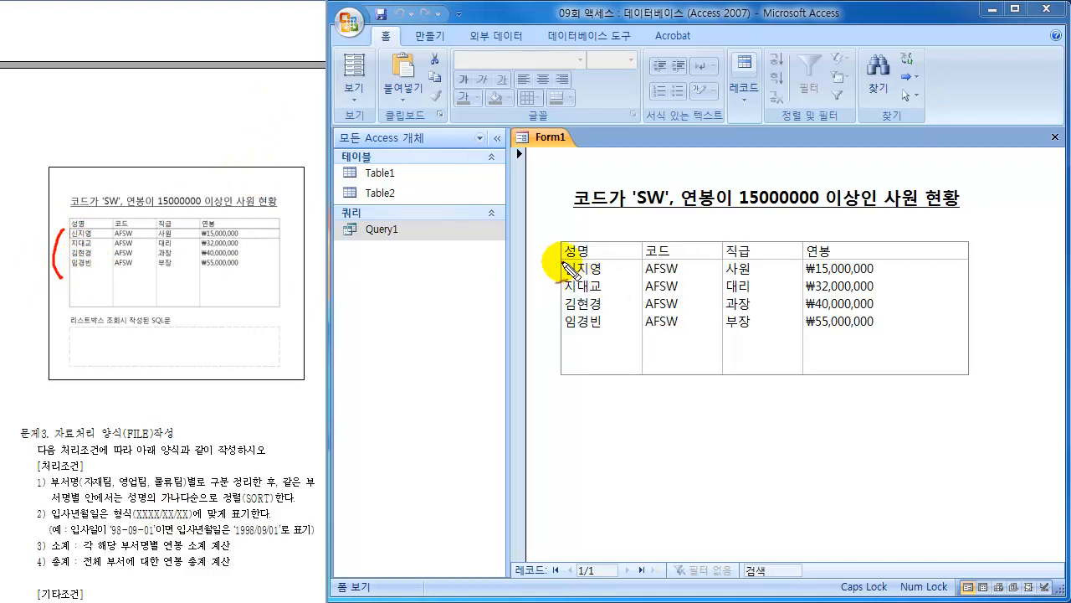
pyautogui.moveTo(566, 261); pyautogui.dragTo(564, 336)
pyautogui.moveTo(885, 257); pyautogui.dragTo(892, 331)
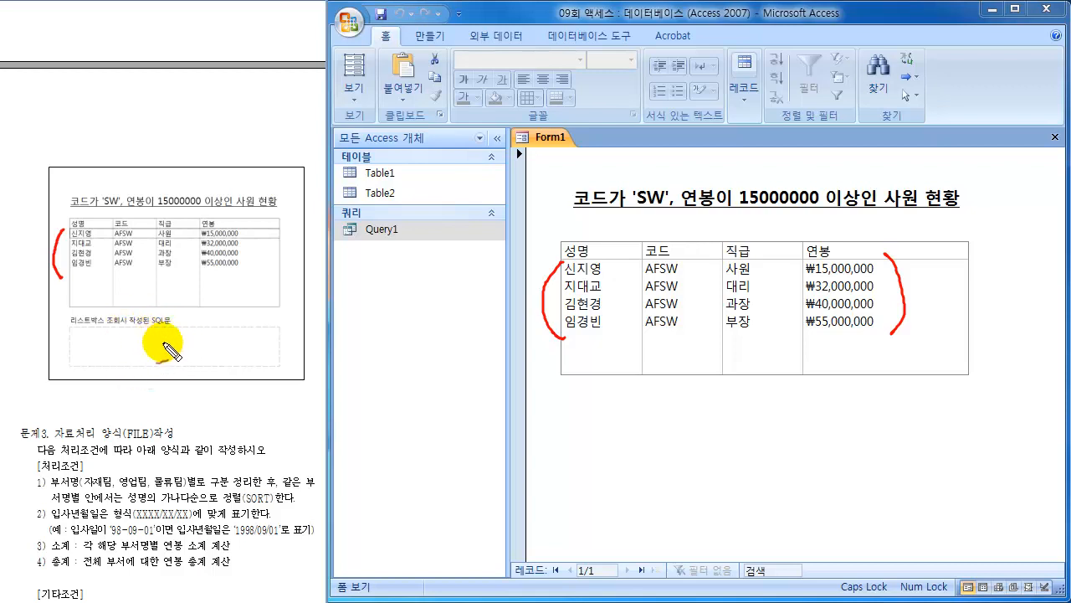
pyautogui.press('Escape')
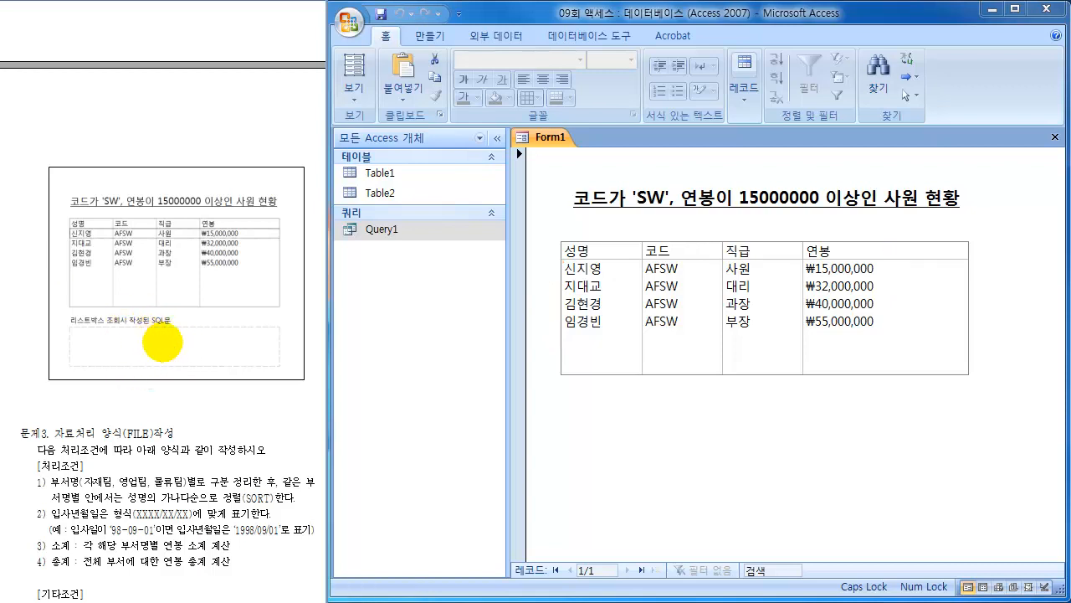
# - In Form1's design, add the label "리스트박스 조회시 작성된 SQL문" below the list box and extend the 본문 section to about 11 cm
pyautogui.click(357, 107)
pyautogui.click(279, 308)
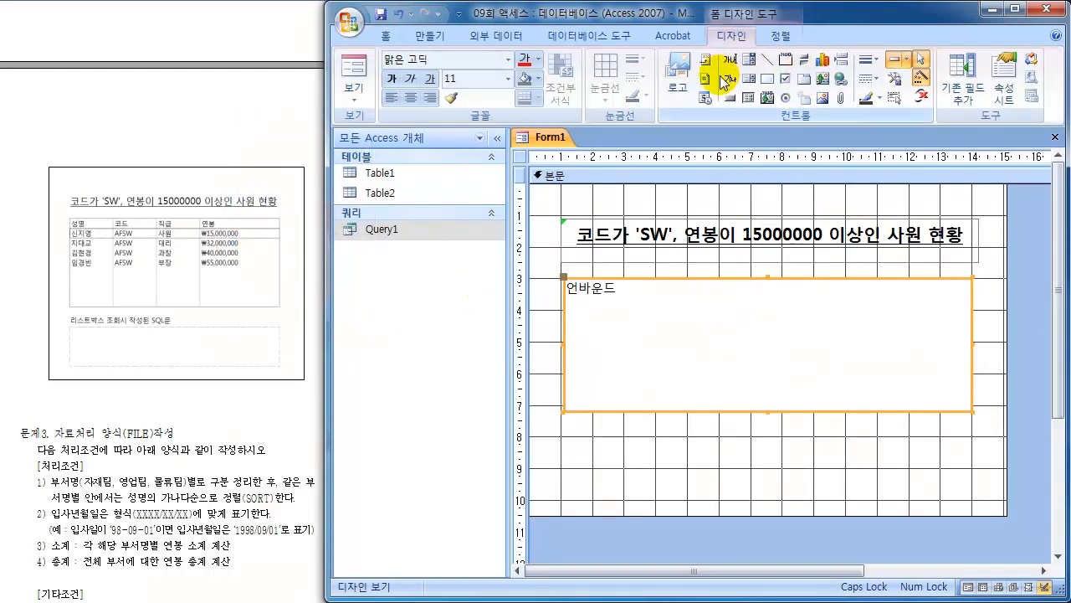
pyautogui.click(730, 81)
pyautogui.moveTo(567, 434); pyautogui.dragTo(971, 457)
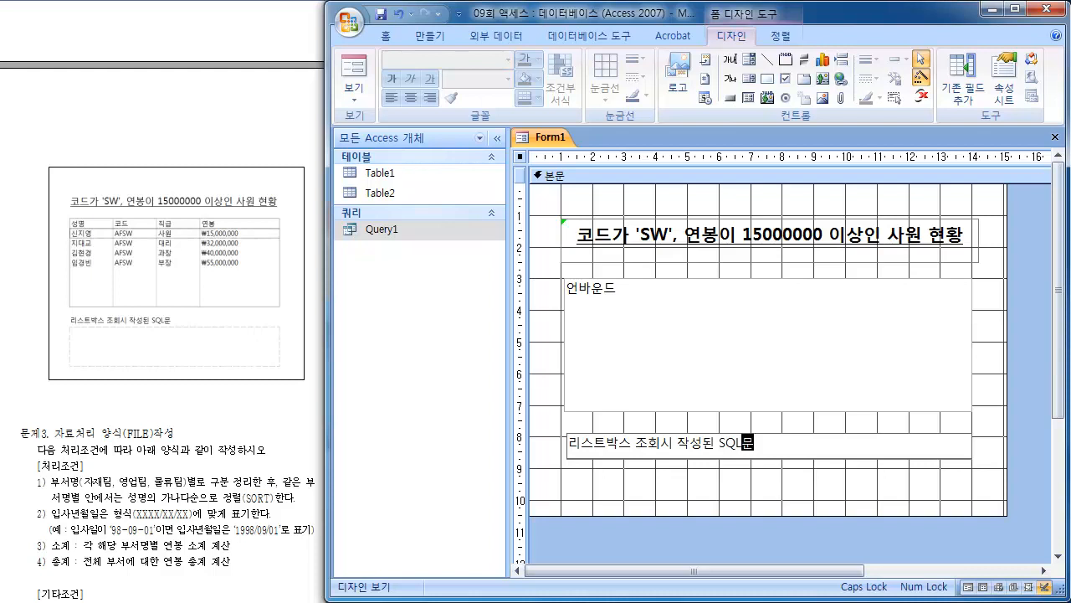
pyautogui.click(745, 490)
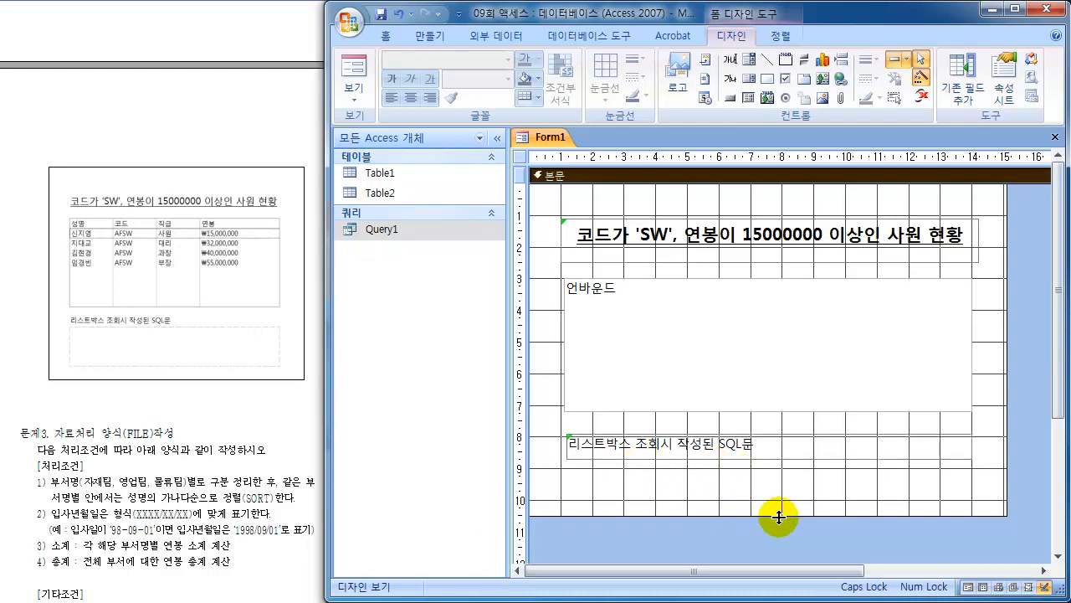
pyautogui.moveTo(778, 517); pyautogui.dragTo(780, 541)
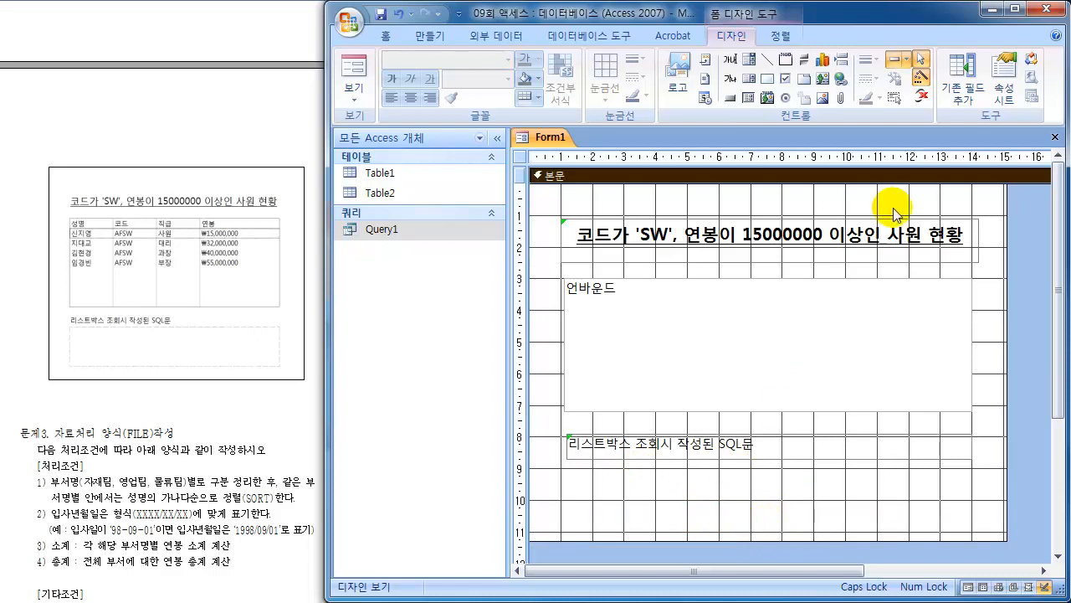
# - Copy the full SQL statement from the list box's 행 원본 property and deselect the list box
pyautogui.click(632, 306)
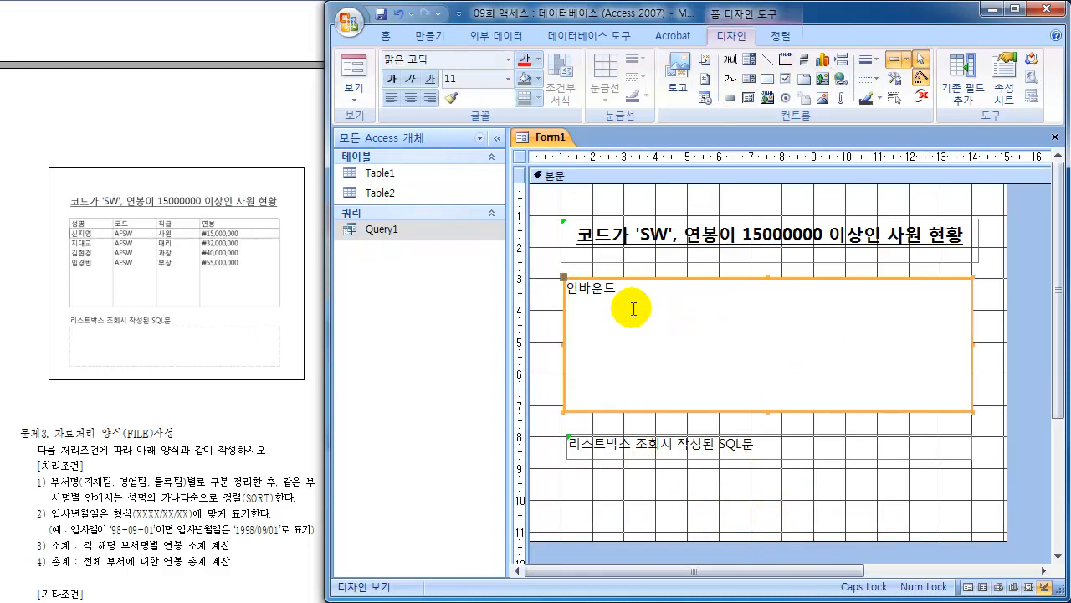
pyautogui.click(1002, 75)
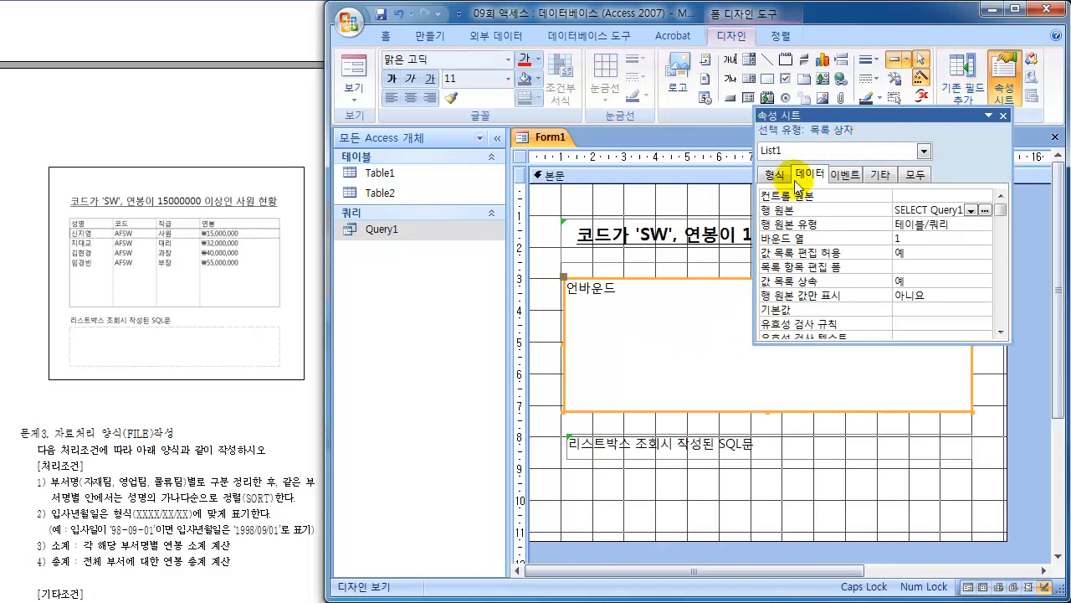
pyautogui.click(816, 211)
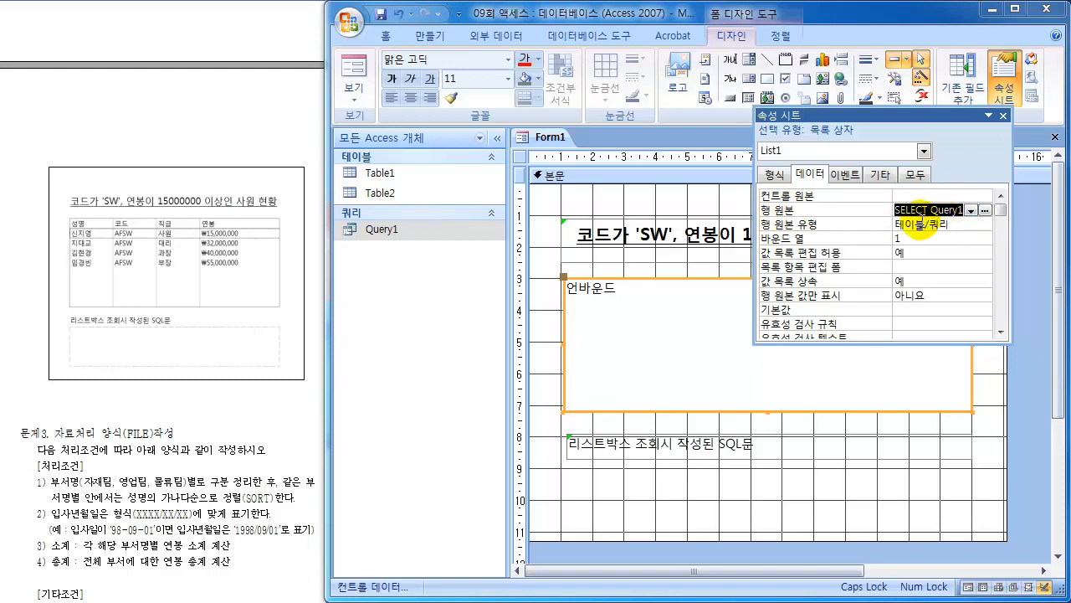
pyautogui.click(611, 490)
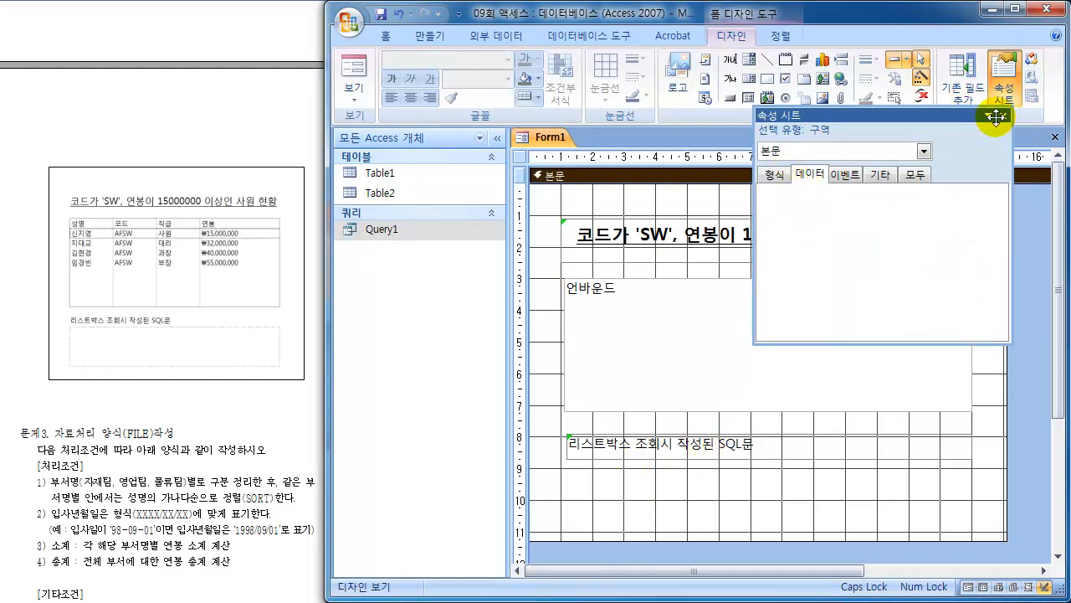
# - Close the property sheet and add a label about 13 cm wide and 2 cm high below the caption, containing the copied SQL statement
pyautogui.click(1004, 118)
pyautogui.click(730, 77)
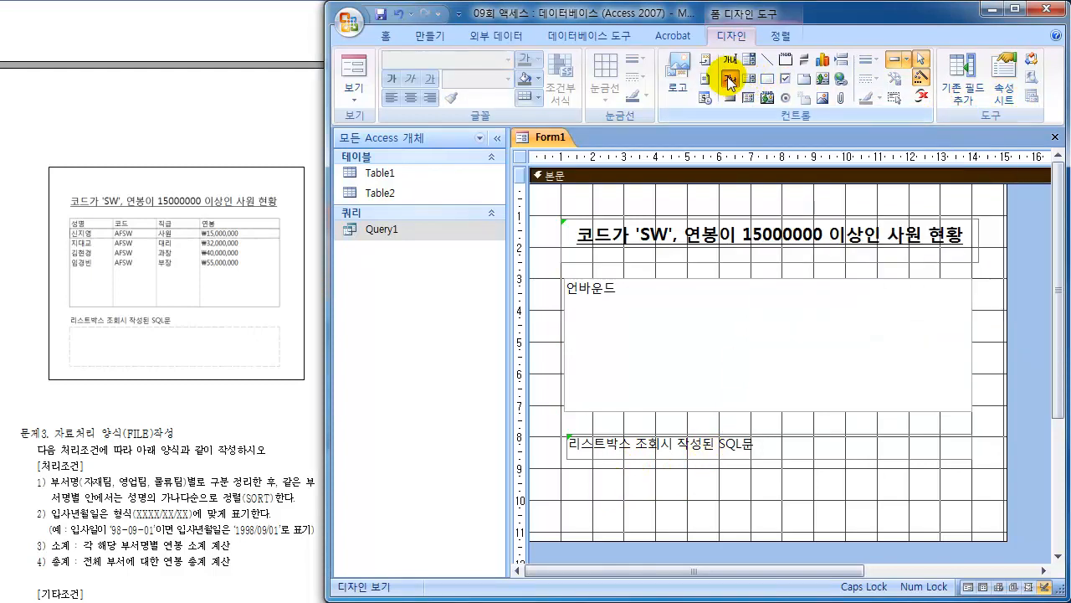
pyautogui.moveTo(568, 470); pyautogui.dragTo(975, 531)
pyautogui.write('SELECT Query1.성명, Query1.코드, Query1.직급, Query1.연봉 FROM Query1 WHERE (((Query1.코드) Like "*SW") AND ((Query1.연봉)>=15000000)) ORDER BY Query1.연봉;')
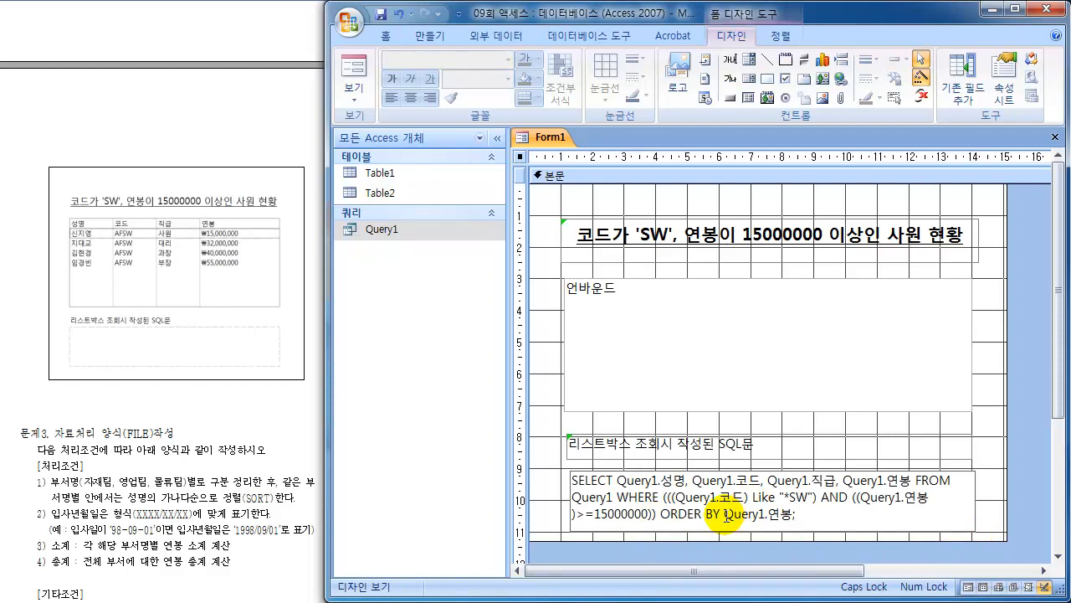
pyautogui.press('Return')
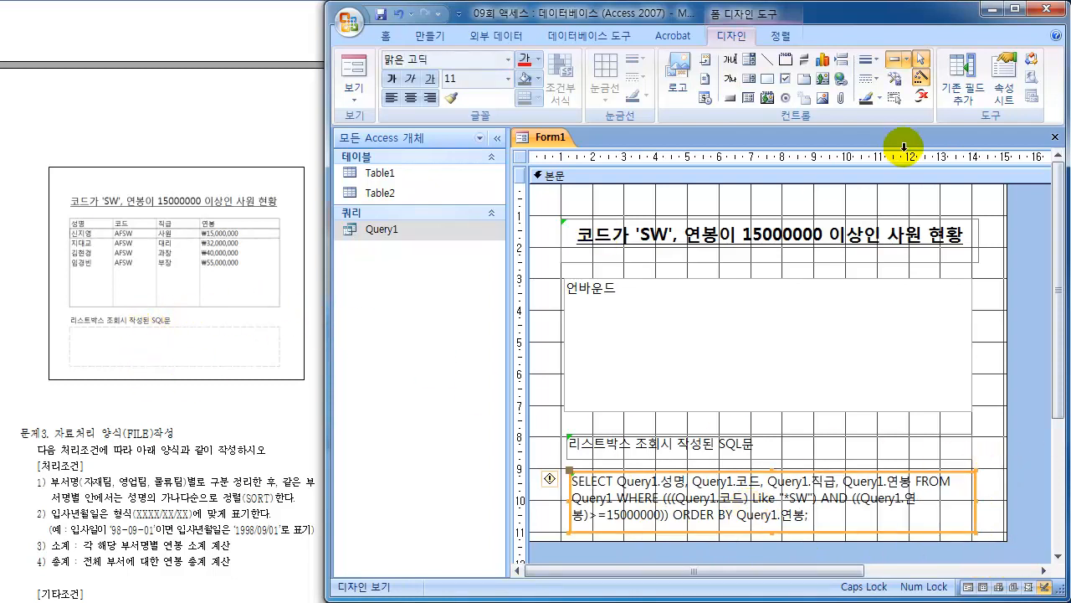
# - Give the SQL statement label a dashed border and deselect it
pyautogui.click(871, 81)
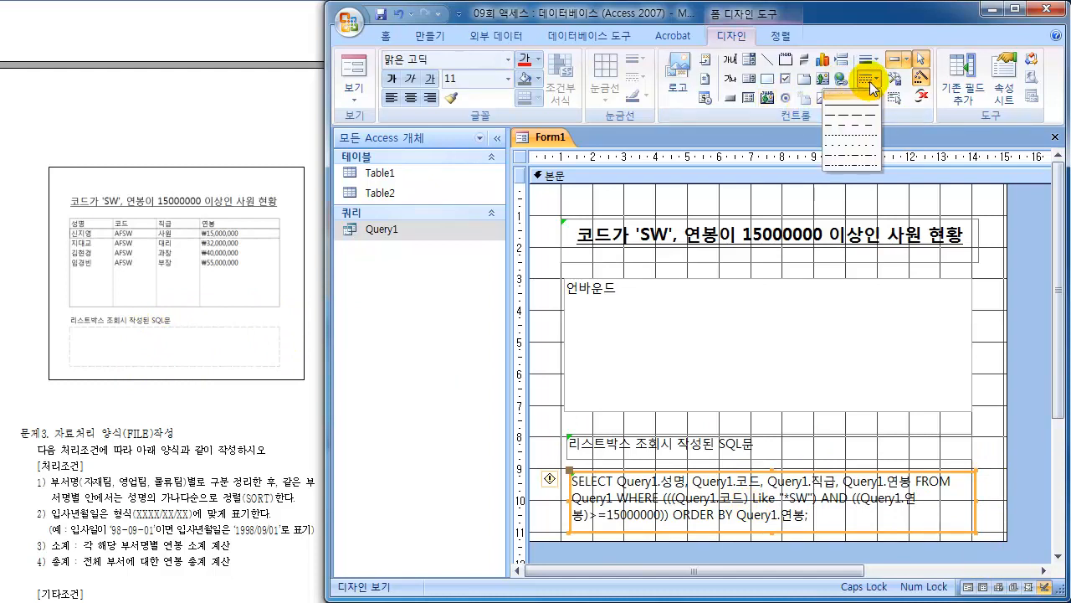
pyautogui.click(852, 122)
pyautogui.click(990, 467)
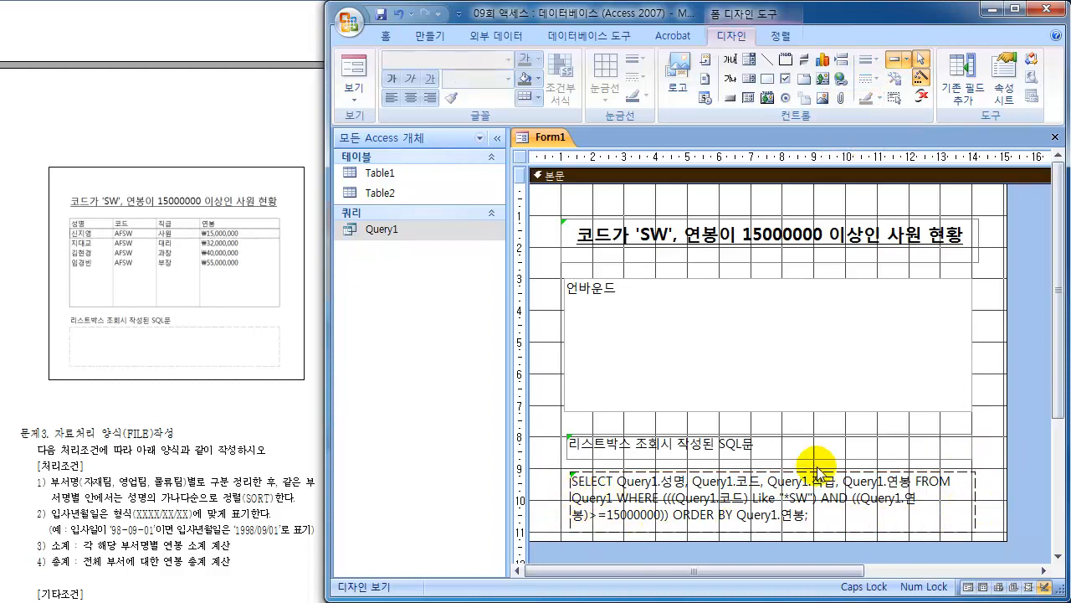
# - Display Form1 in Form view and compare its title, list box, caption and SQL statement box with the exam sheet's sample form
pyautogui.click(354, 82)
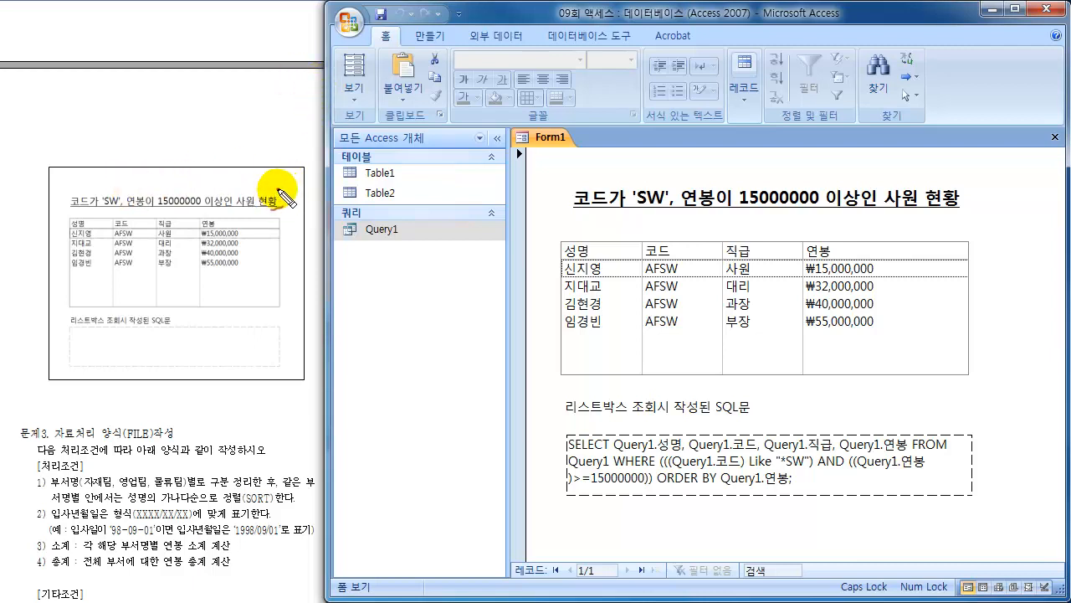
pyautogui.moveTo(278, 190)
pyautogui.mouseDown()
pyautogui.moveTo(280, 213)
pyautogui.moveTo(550, 203)
pyautogui.mouseUp()
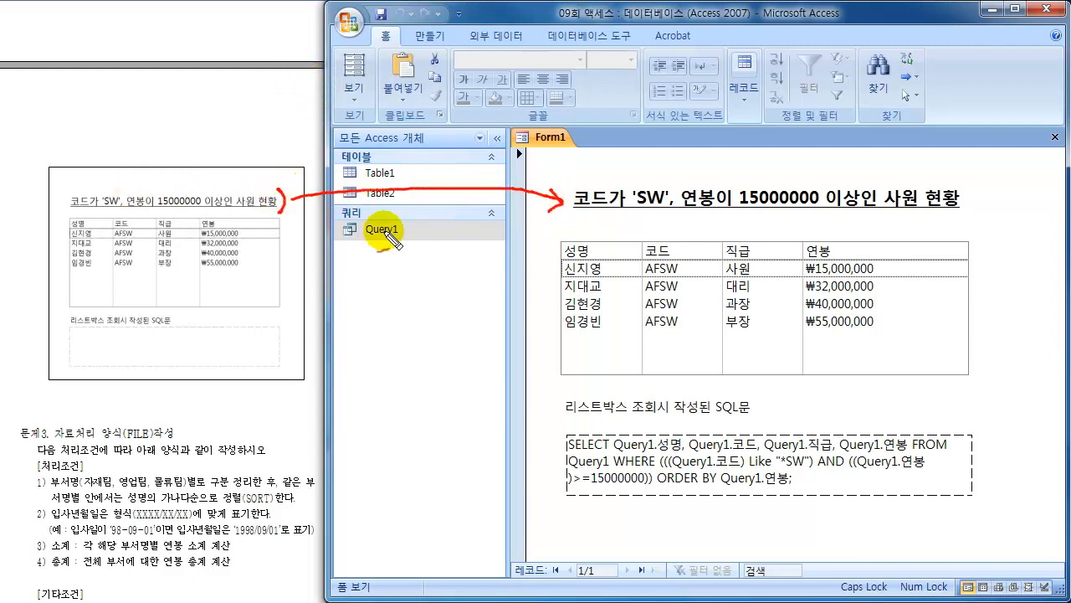
pyautogui.moveTo(279, 222); pyautogui.dragTo(272, 298)
pyautogui.moveTo(80, 220)
pyautogui.mouseDown()
pyautogui.moveTo(55, 247)
pyautogui.moveTo(81, 311)
pyautogui.mouseUp()
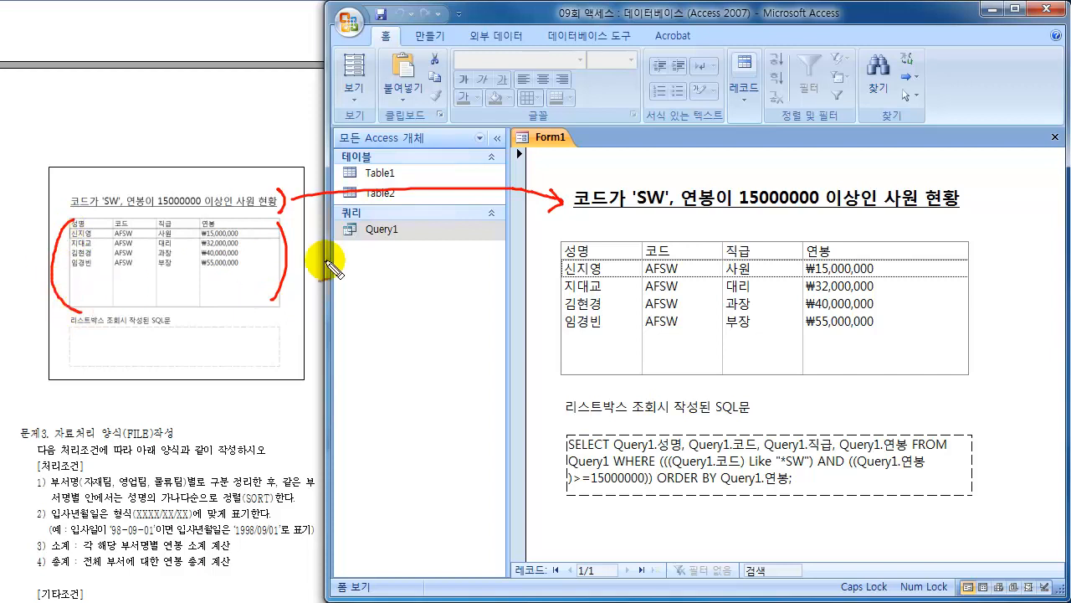
pyautogui.moveTo(297, 267)
pyautogui.mouseDown()
pyautogui.moveTo(565, 266)
pyautogui.moveTo(555, 278)
pyautogui.mouseUp()
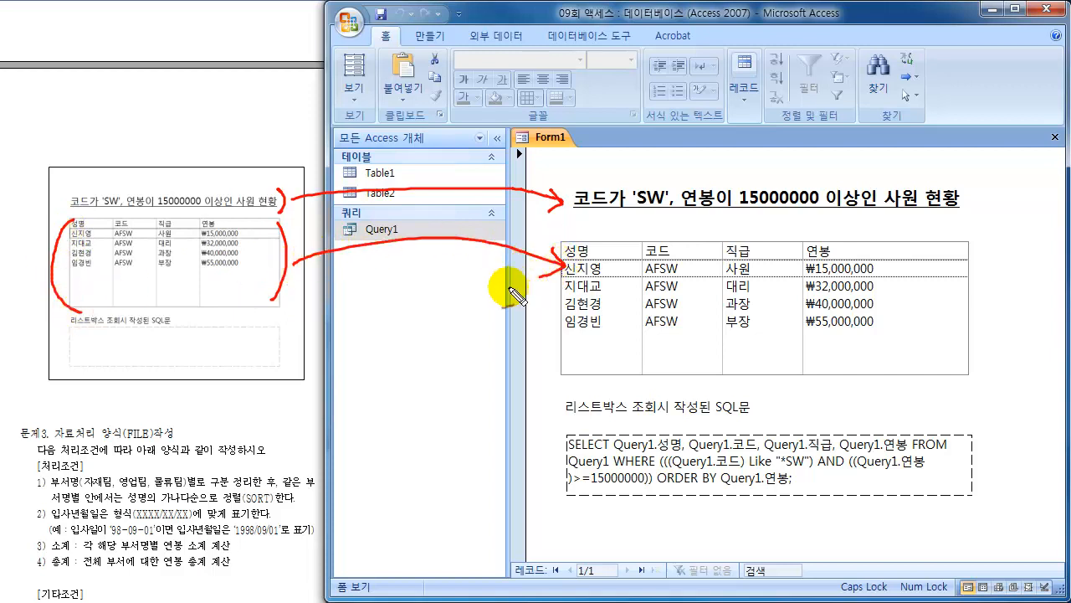
pyautogui.moveTo(100, 327)
pyautogui.mouseDown()
pyautogui.moveTo(126, 335)
pyautogui.moveTo(163, 308)
pyautogui.moveTo(88, 337)
pyautogui.mouseUp()
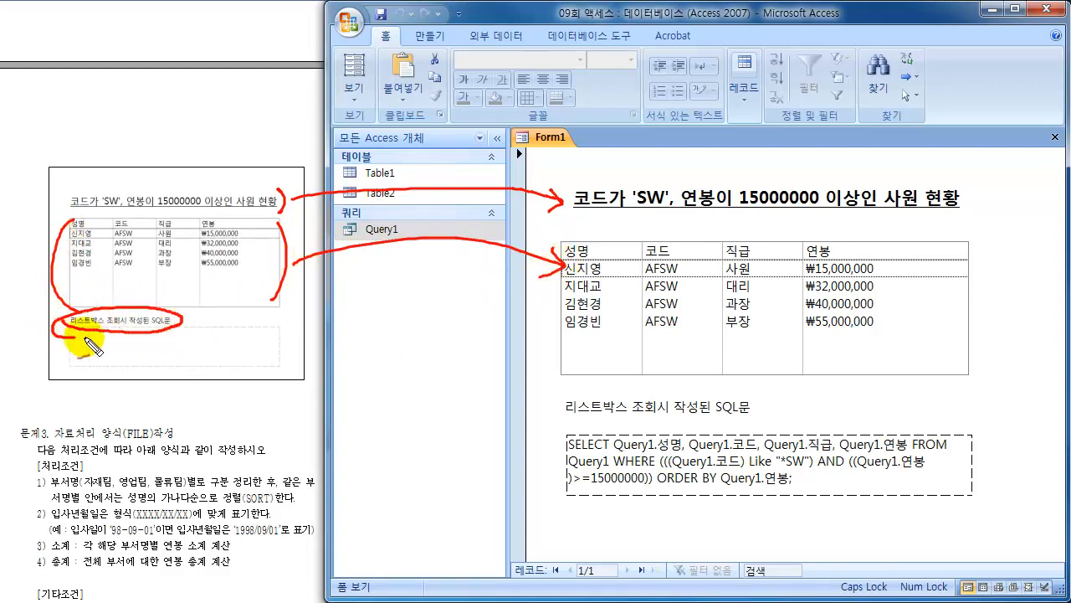
pyautogui.moveTo(553, 403)
pyautogui.mouseDown()
pyautogui.moveTo(713, 420)
pyautogui.moveTo(573, 387)
pyautogui.moveTo(553, 419)
pyautogui.mouseUp()
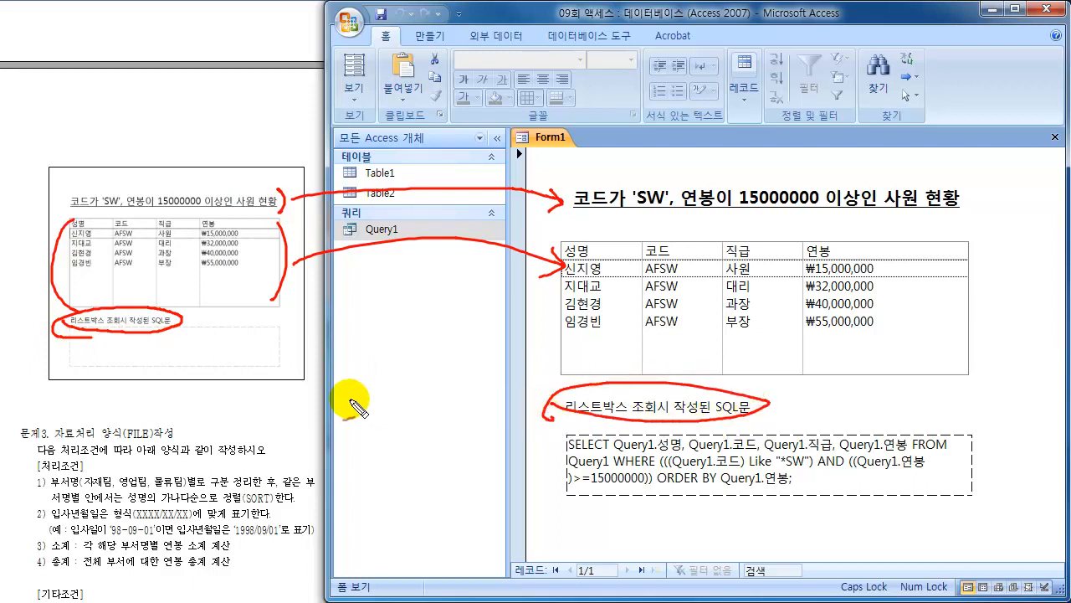
pyautogui.moveTo(83, 339); pyautogui.dragTo(81, 386)
pyautogui.moveTo(267, 328); pyautogui.dragTo(270, 373)
pyautogui.moveTo(272, 353)
pyautogui.mouseDown()
pyautogui.moveTo(371, 370)
pyautogui.moveTo(554, 468)
pyautogui.moveTo(544, 480)
pyautogui.mouseUp()
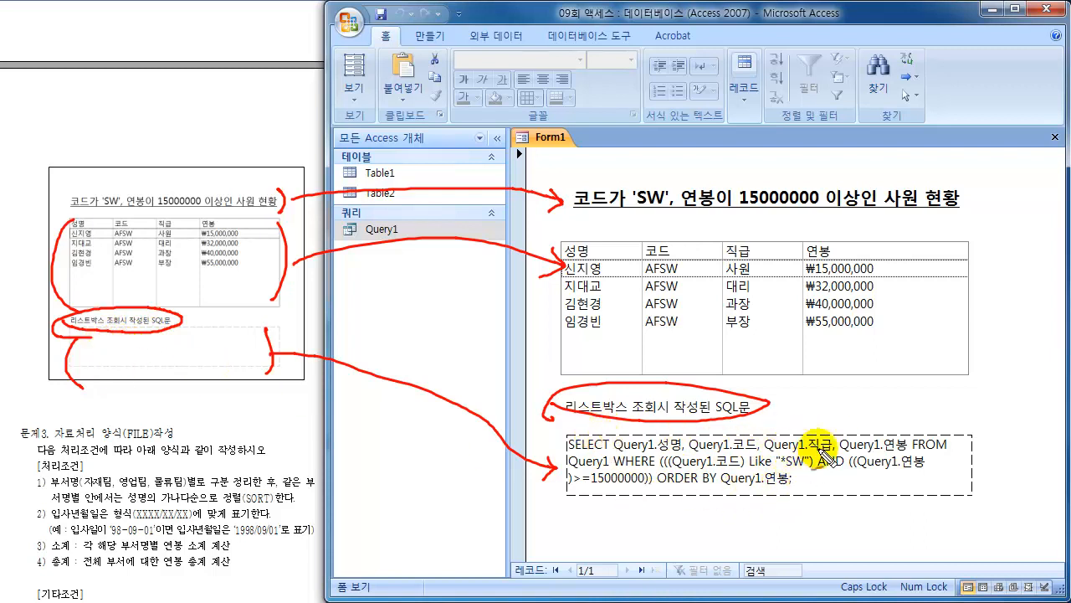
pyautogui.moveTo(747, 242)
pyautogui.mouseDown()
pyautogui.moveTo(707, 293)
pyautogui.moveTo(937, 389)
pyautogui.moveTo(887, 245)
pyautogui.moveTo(736, 249)
pyautogui.moveTo(730, 279)
pyautogui.mouseUp()
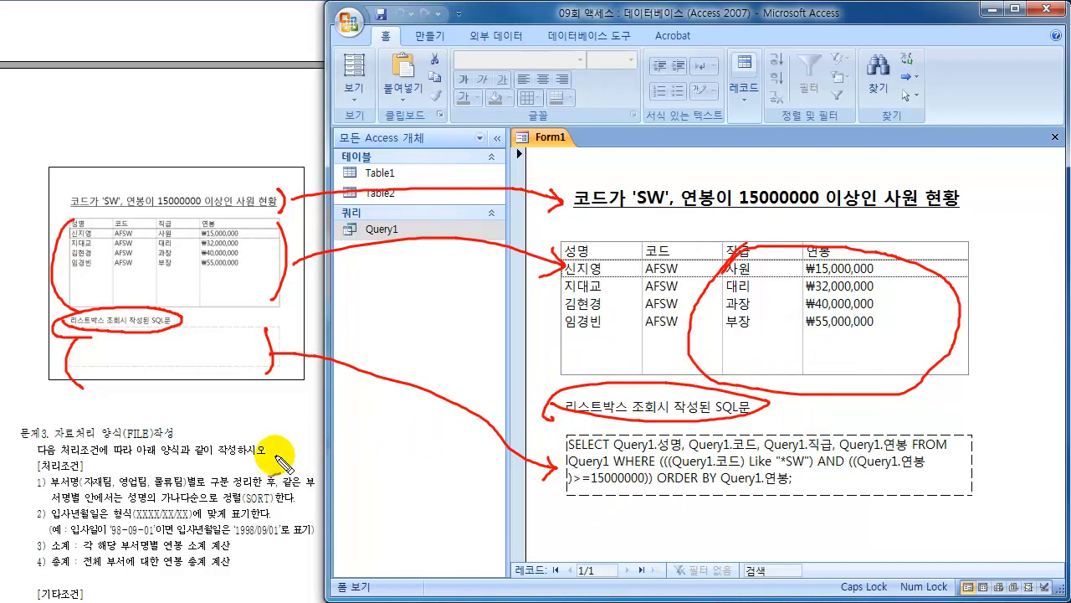
pyautogui.press('Escape')
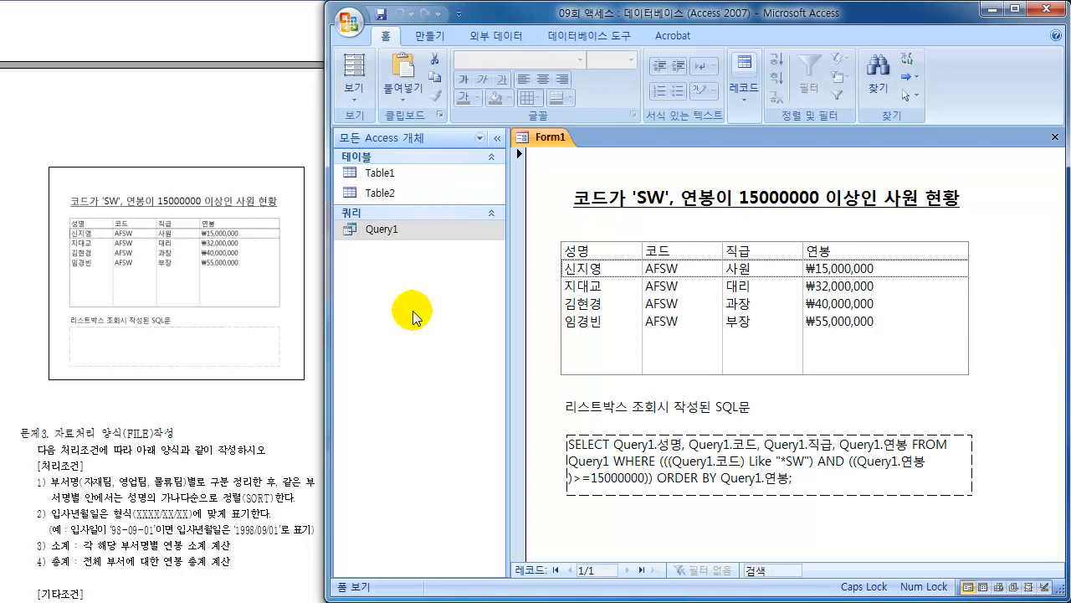
# - Close the form and save its design changes under the name Form1
pyautogui.click(1054, 137)
pyautogui.moveTo(373, 301); pyautogui.dragTo(670, 242)
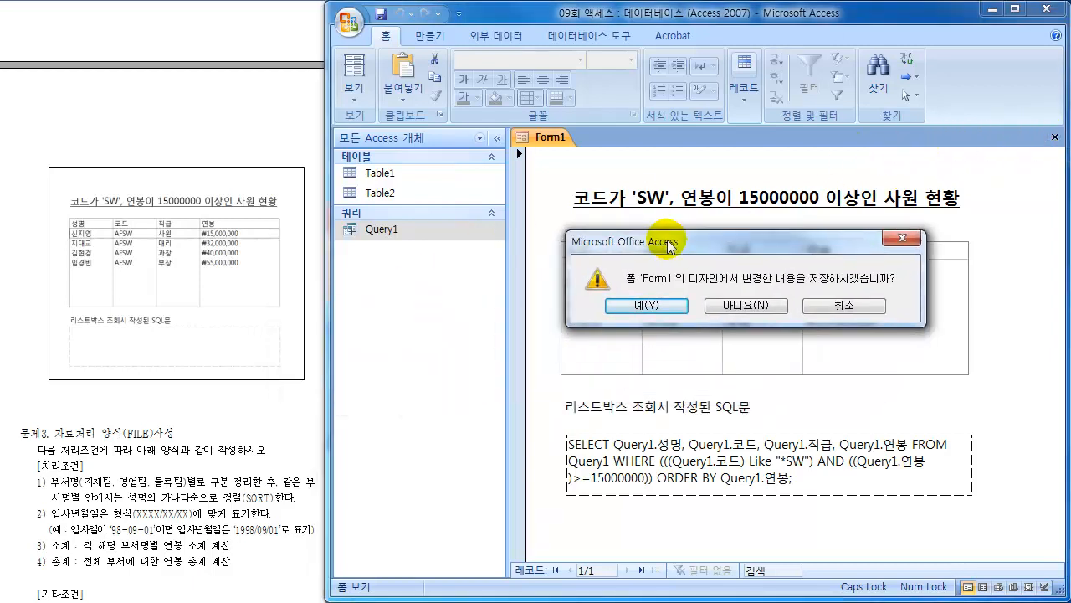
pyautogui.click(642, 307)
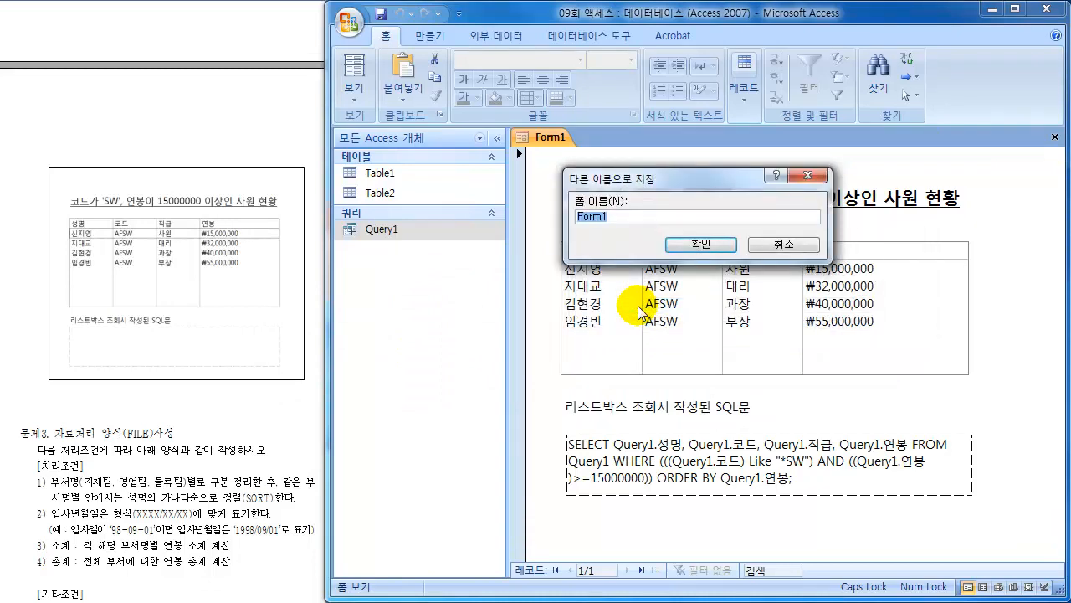
pyautogui.click(702, 244)
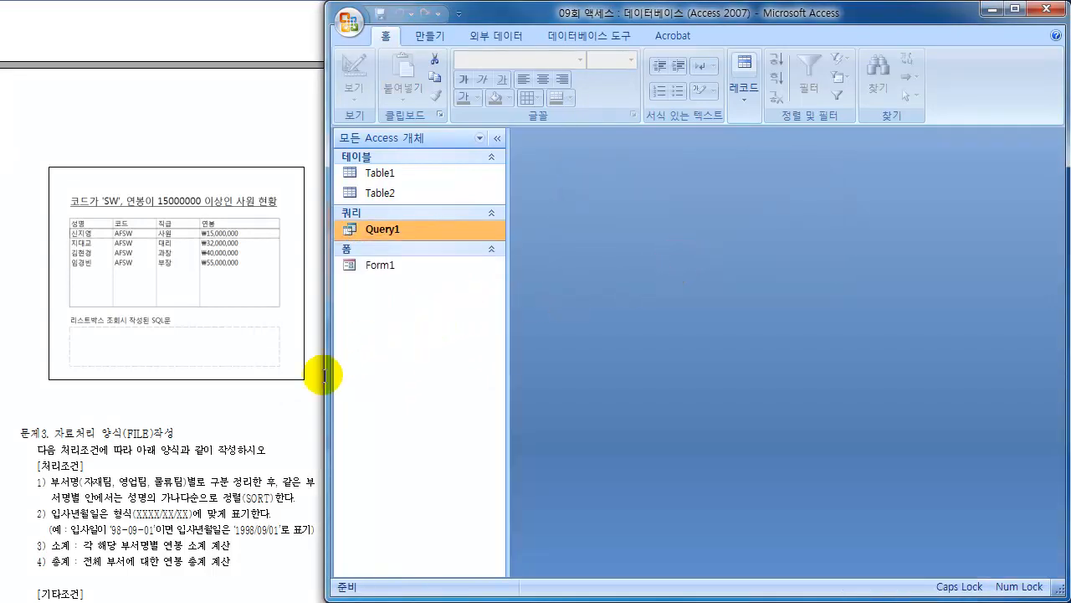
# - Check the sample report layout "사원의 부서별 분류 현황" in the exam sheet and start the Report Wizard based on Query1
pyautogui.click(198, 468)
pyautogui.scroll(-6, 196, 467)
pyautogui.scroll(-3, 194, 466)
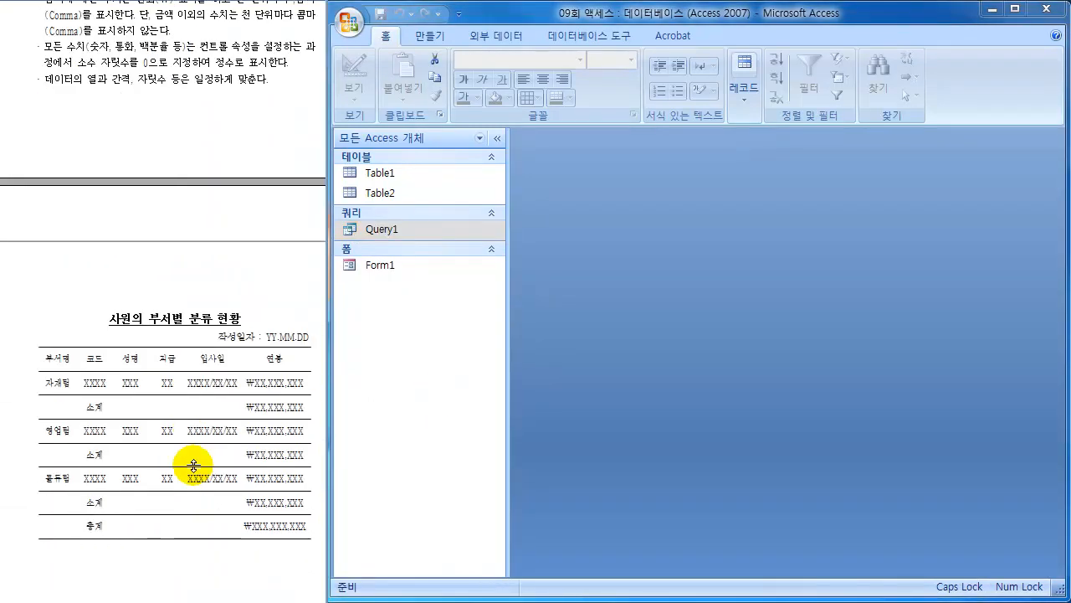
pyautogui.click(431, 36)
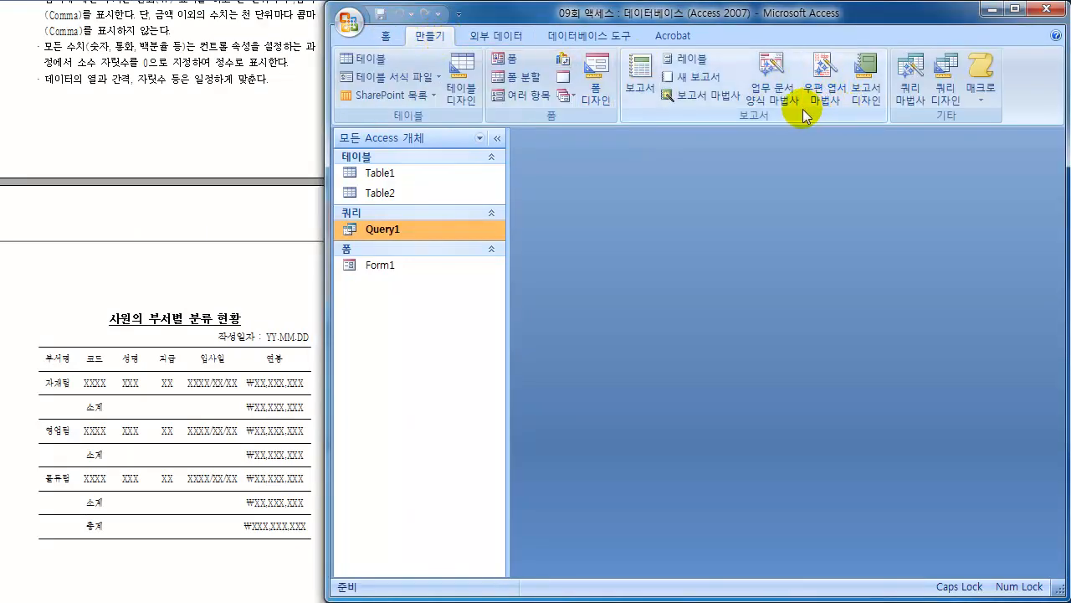
pyautogui.click(702, 96)
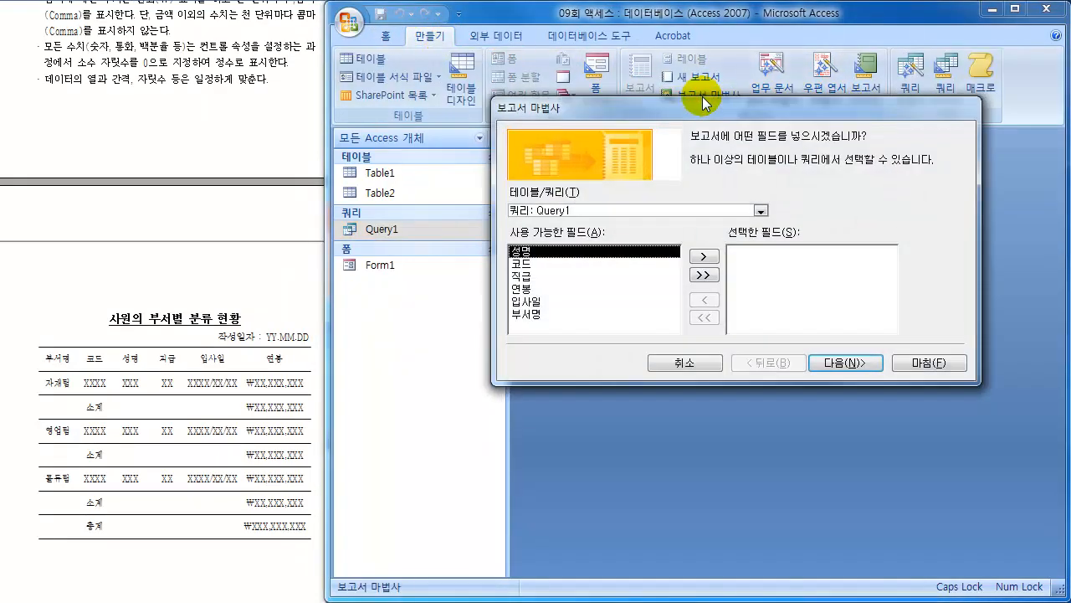
pyautogui.moveTo(699, 102); pyautogui.dragTo(687, 144)
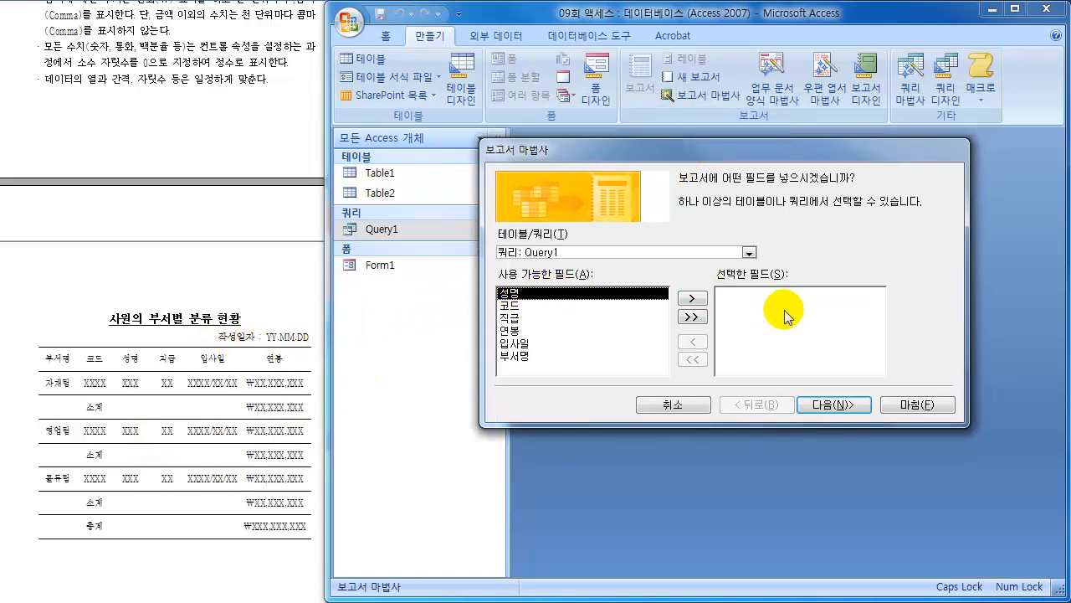
# - Add the fields 부서명, 코드, 성명, 직급, 입사일 and 연봉 to the report in that order
pyautogui.click(509, 355)
pyautogui.doubleClick(509, 356)
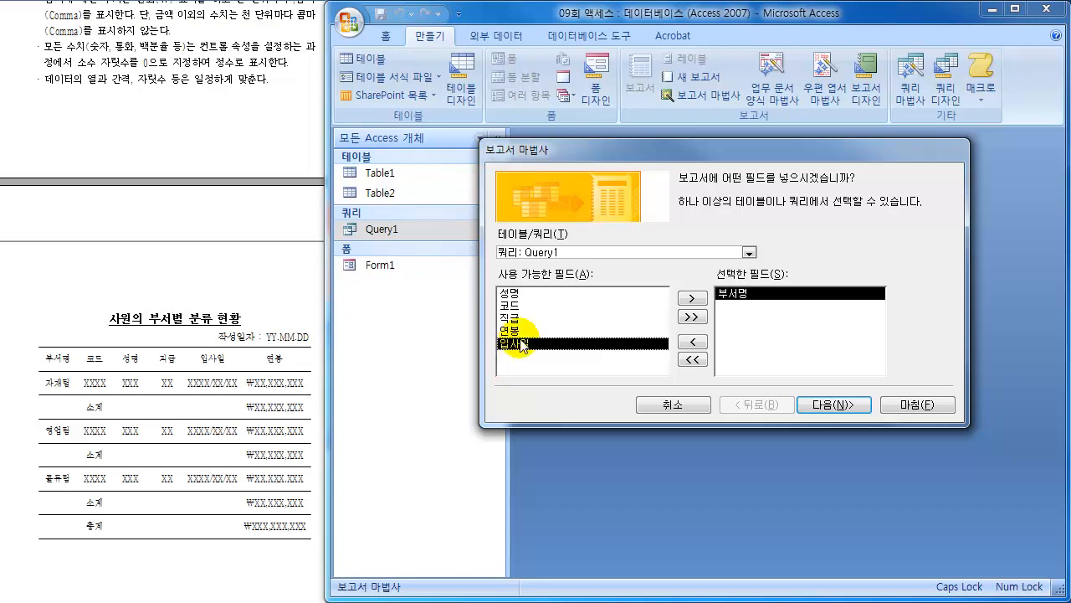
pyautogui.doubleClick(509, 306)
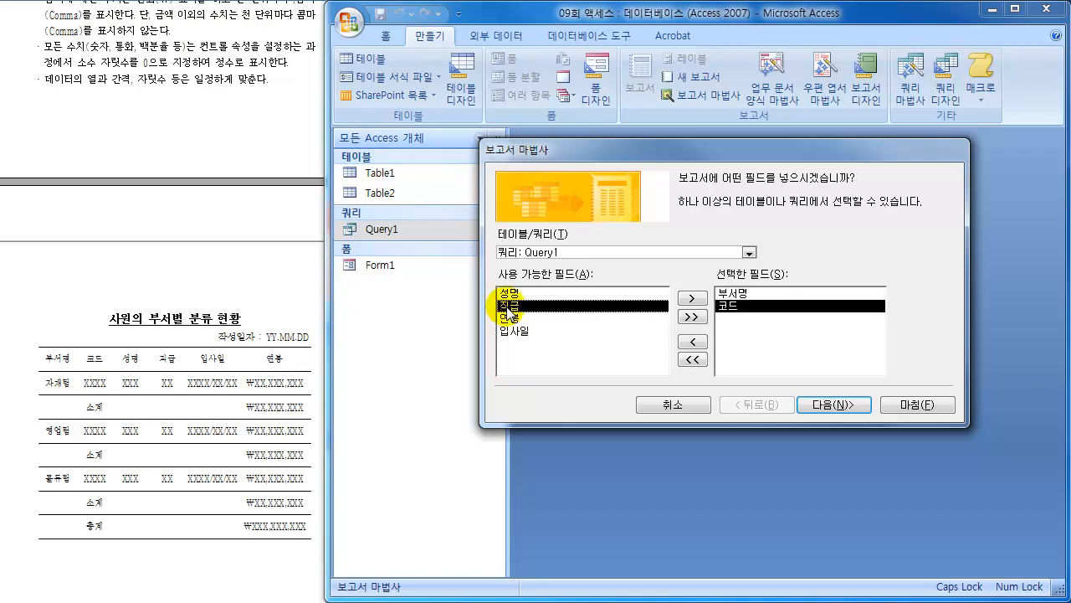
pyautogui.doubleClick(514, 294)
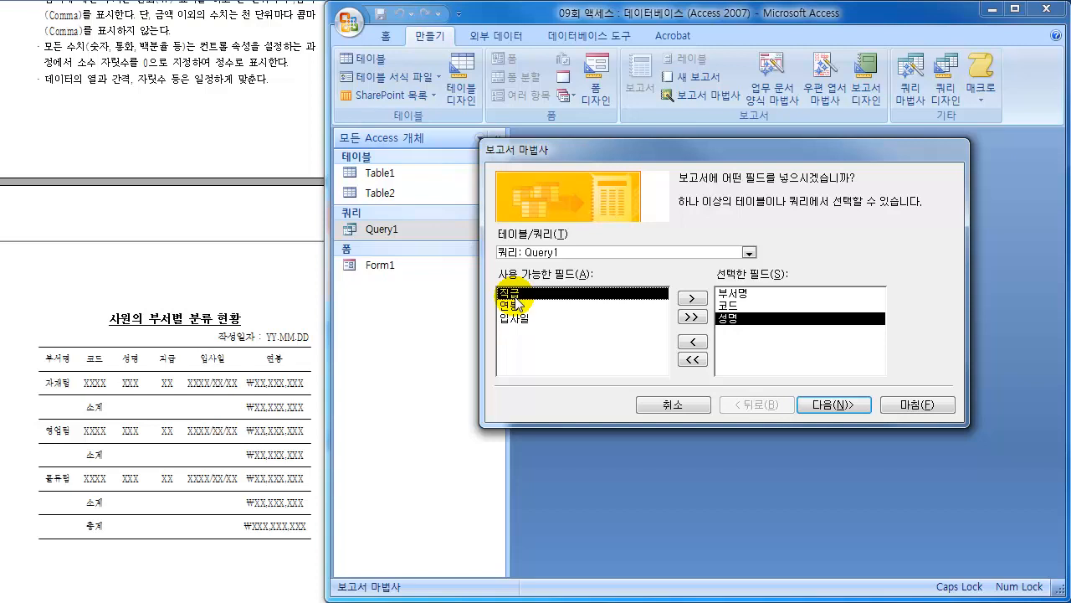
pyautogui.doubleClick(517, 294)
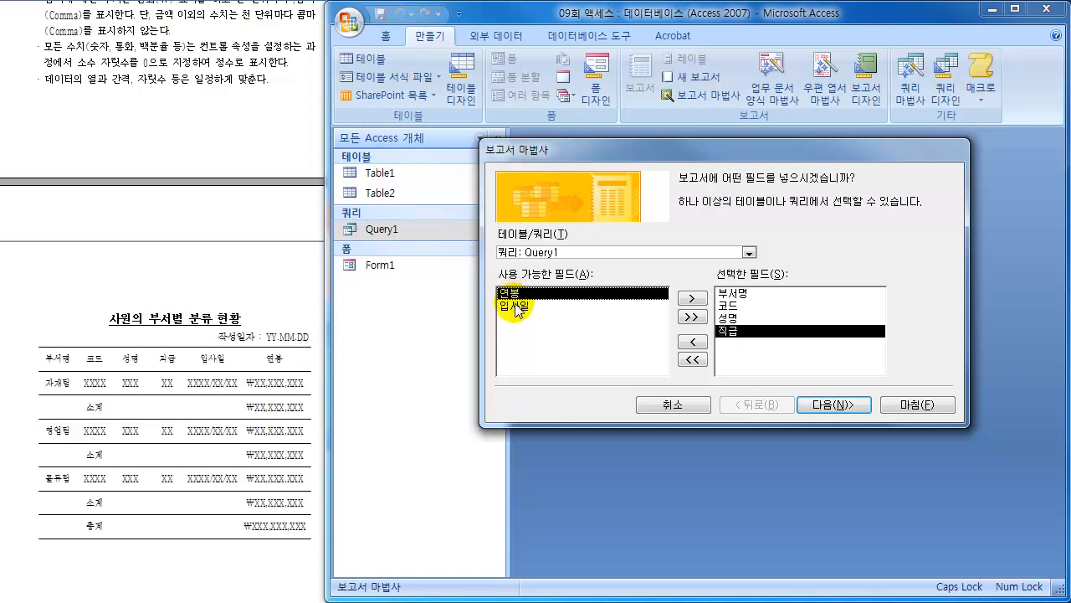
pyautogui.doubleClick(519, 307)
pyautogui.doubleClick(516, 294)
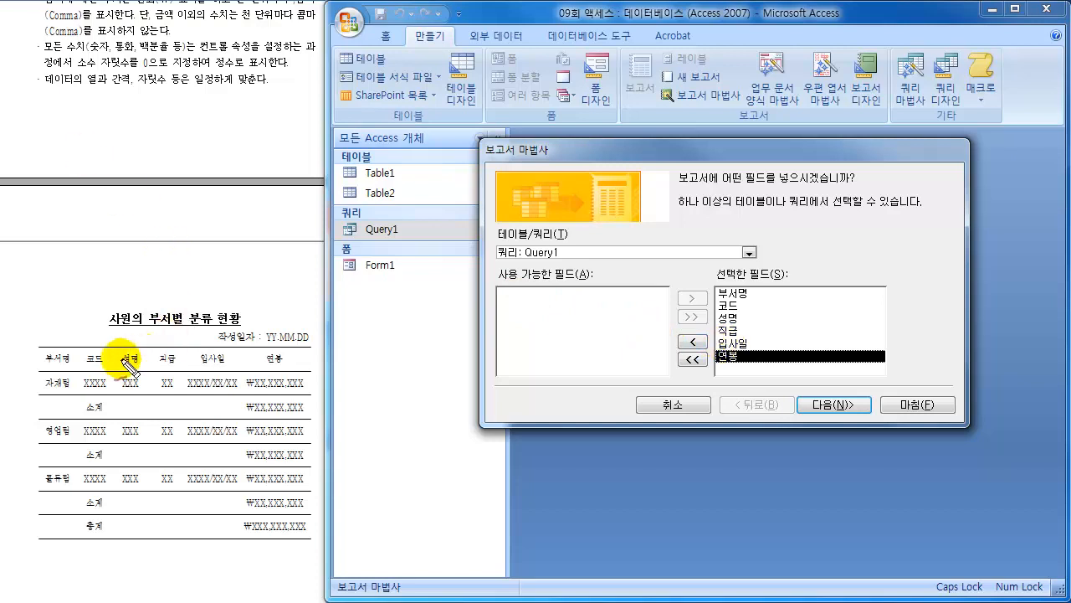
pyautogui.moveTo(43, 356)
pyautogui.mouseDown()
pyautogui.moveTo(263, 337)
pyautogui.moveTo(307, 365)
pyautogui.mouseUp()
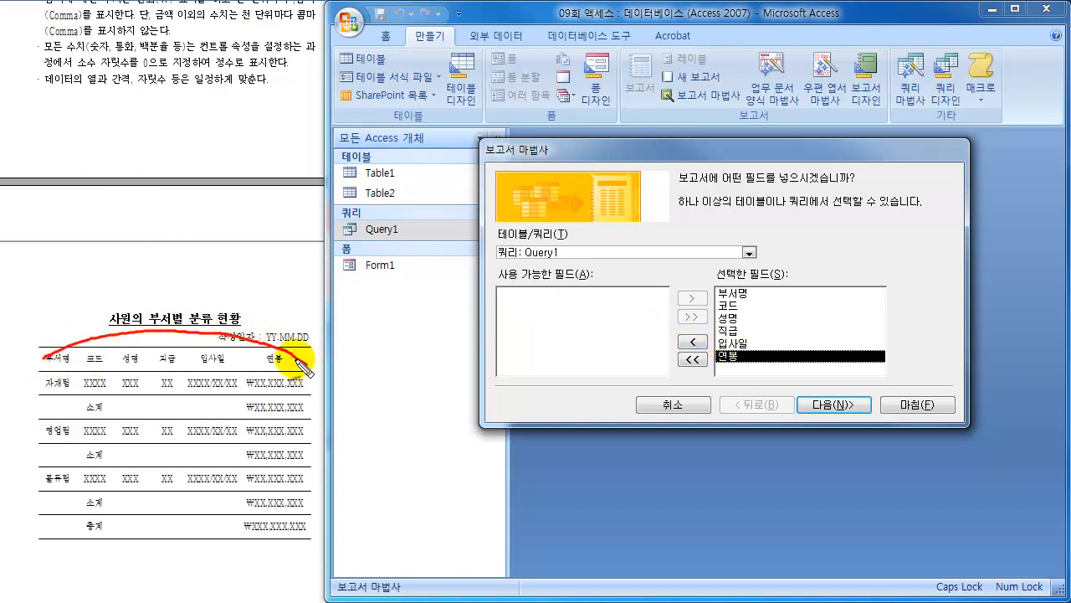
pyautogui.moveTo(93, 283); pyautogui.dragTo(107, 305)
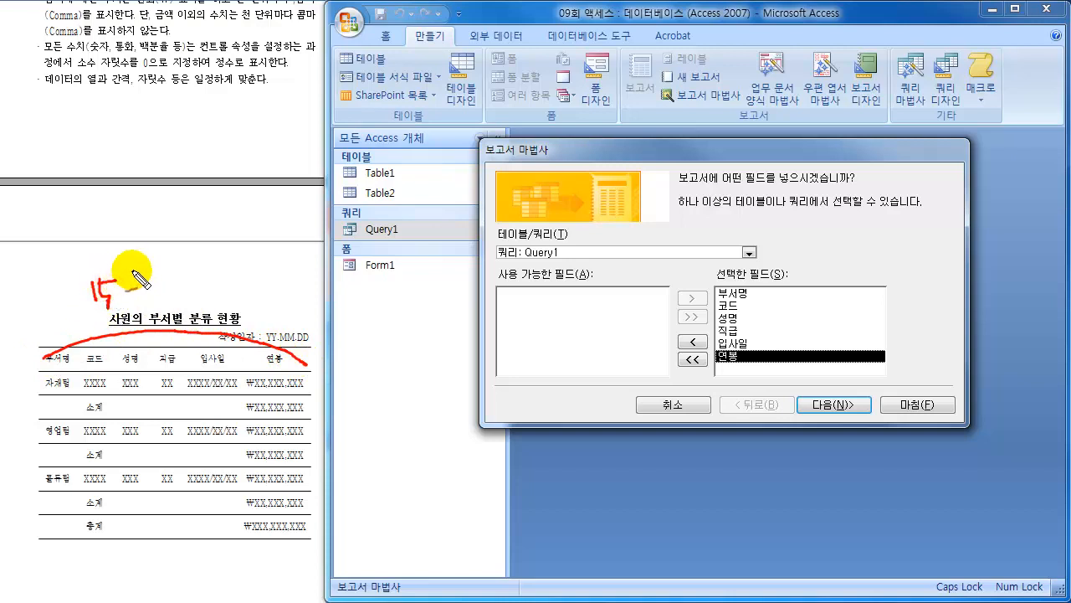
pyautogui.moveTo(134, 270)
pyautogui.mouseDown()
pyautogui.moveTo(124, 308)
pyautogui.moveTo(138, 295)
pyautogui.mouseUp()
pyautogui.moveTo(154, 295)
pyautogui.mouseDown()
pyautogui.moveTo(219, 287)
pyautogui.moveTo(228, 265)
pyautogui.mouseUp()
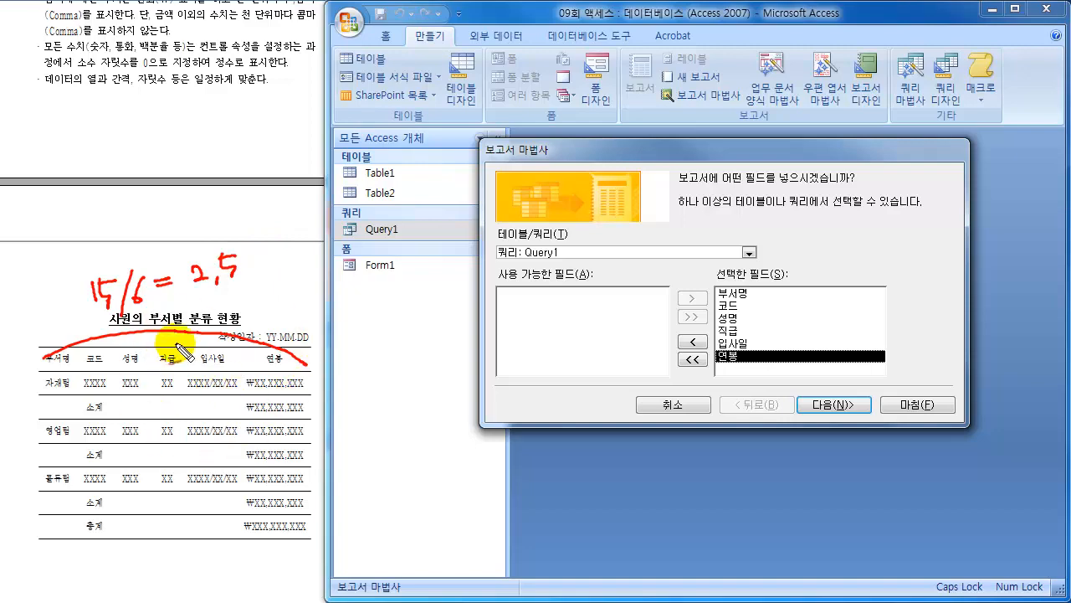
pyautogui.press('Escape')
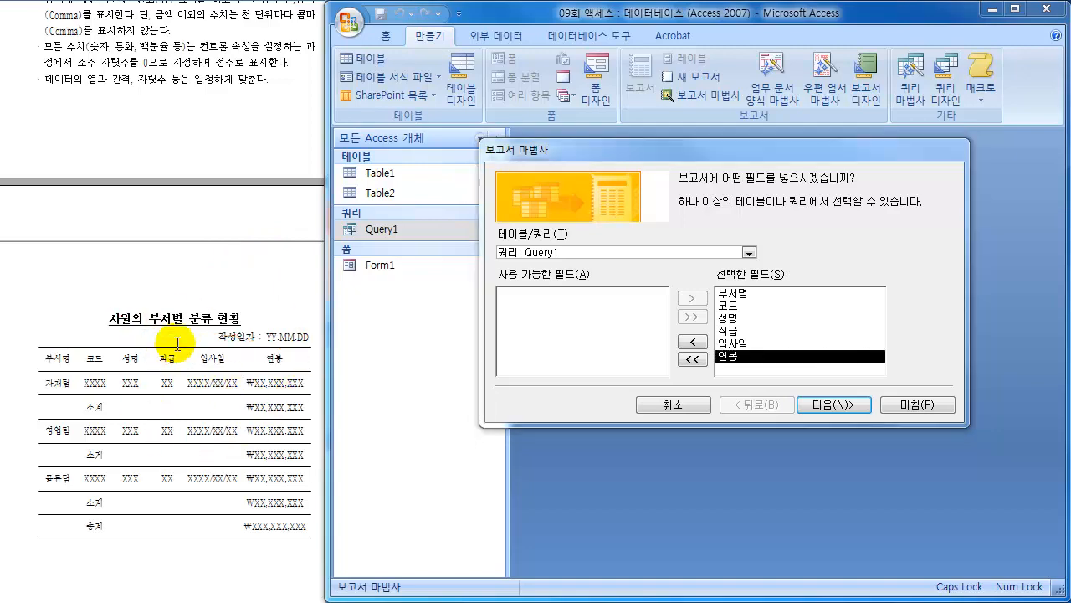
# - Finish the Report Wizard with its remaining default settings and close the print preview to work in the report's design
pyautogui.click(917, 405)
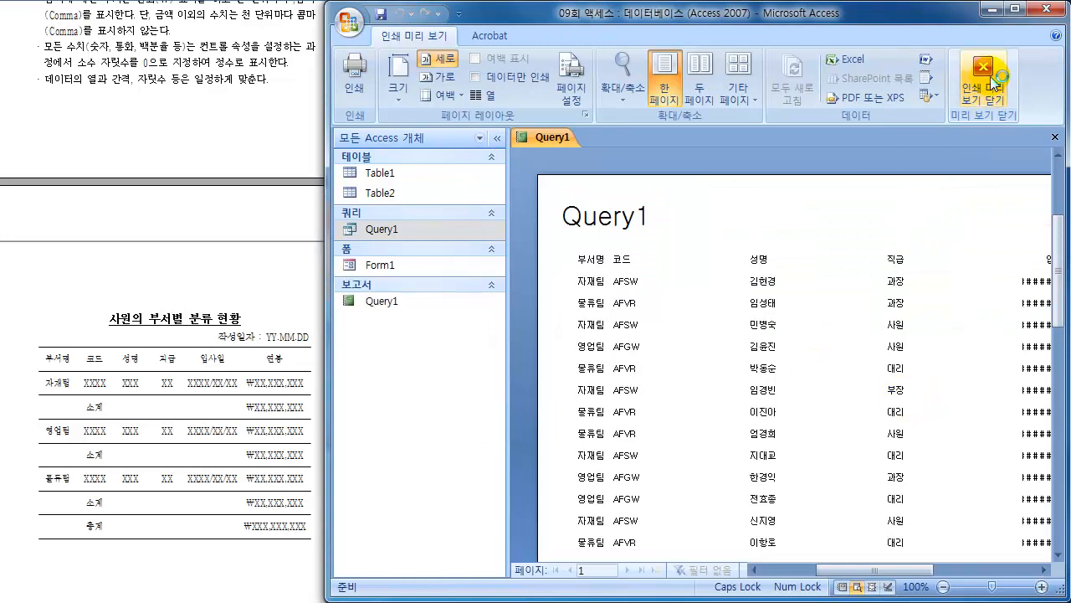
pyautogui.click(987, 82)
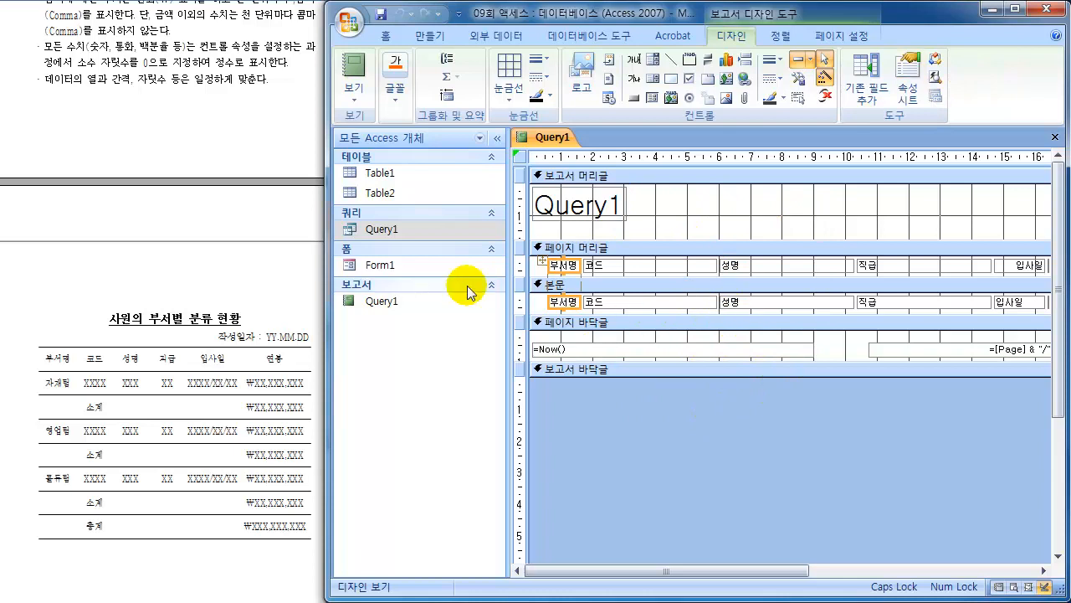
pyautogui.click(623, 420)
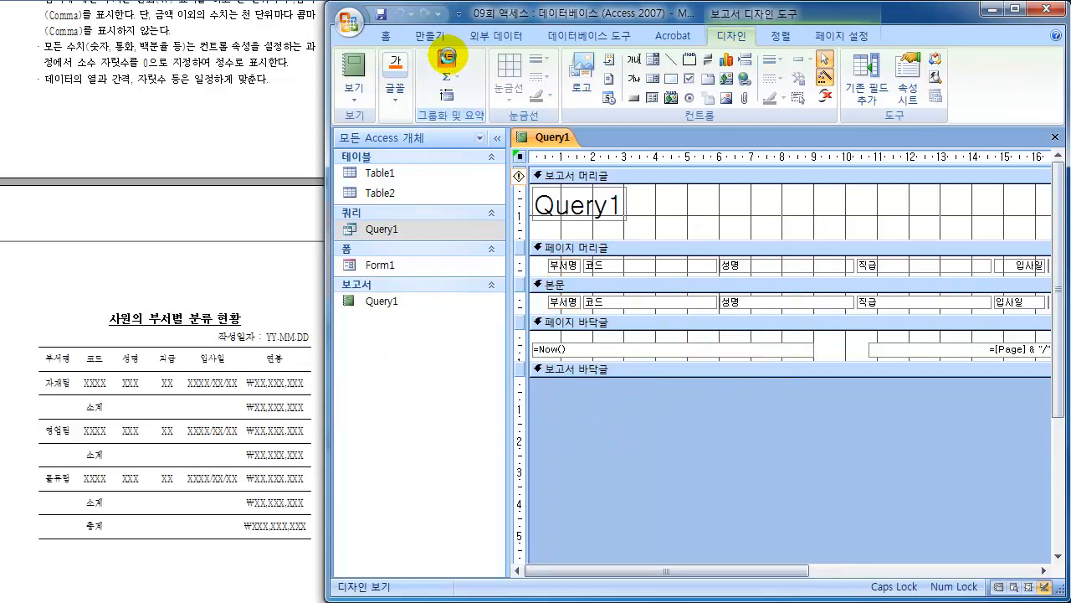
# - Check processing condition 1 in the exam sheet and group the report by 부서명
pyautogui.click(448, 56)
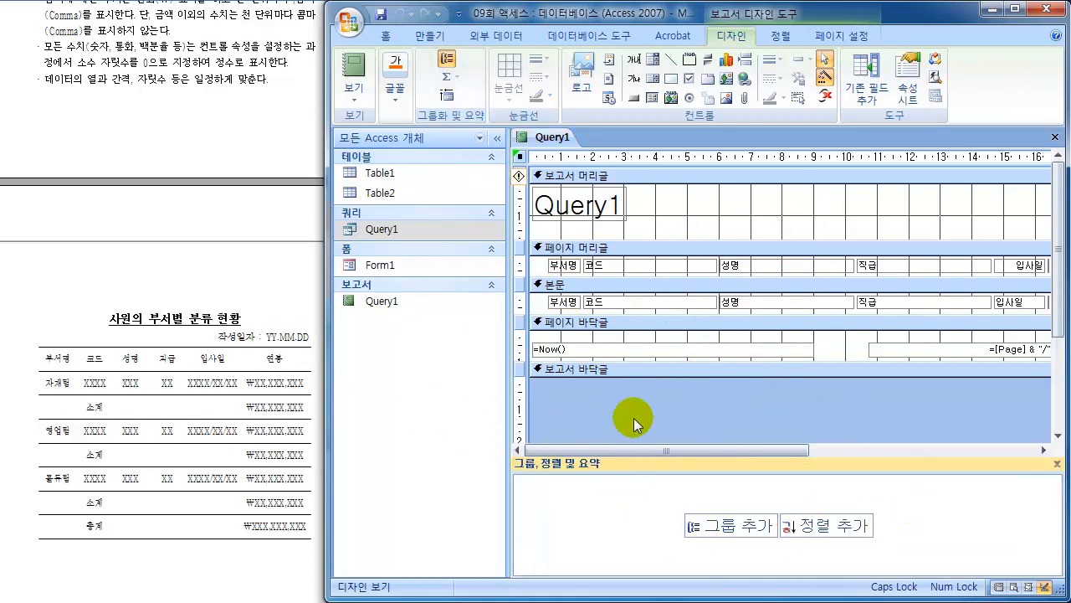
pyautogui.scroll(5, 109, 51)
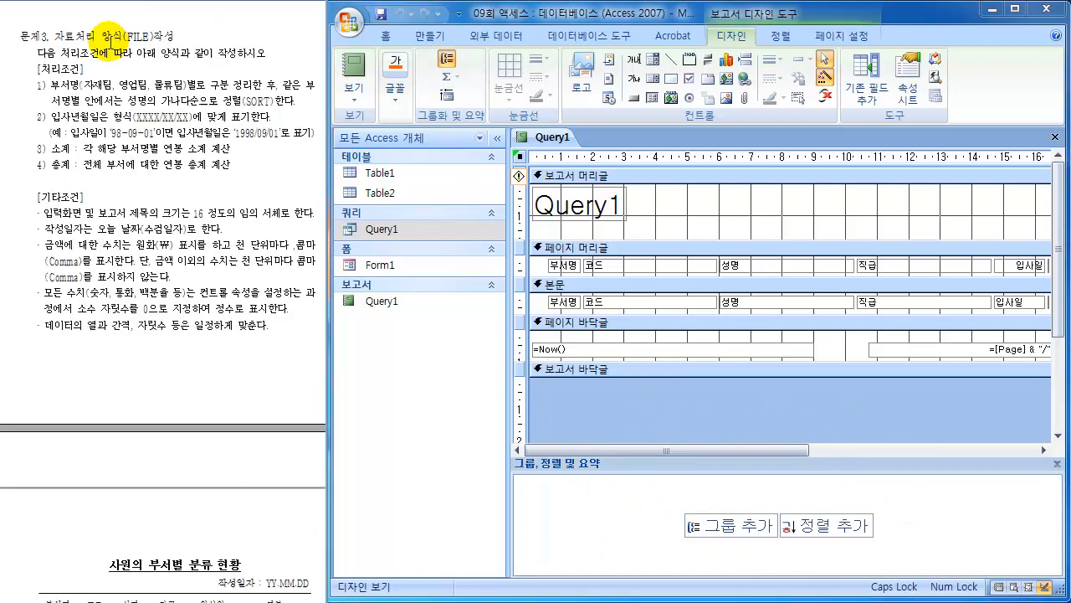
pyautogui.moveTo(28, 160); pyautogui.dragTo(298, 190)
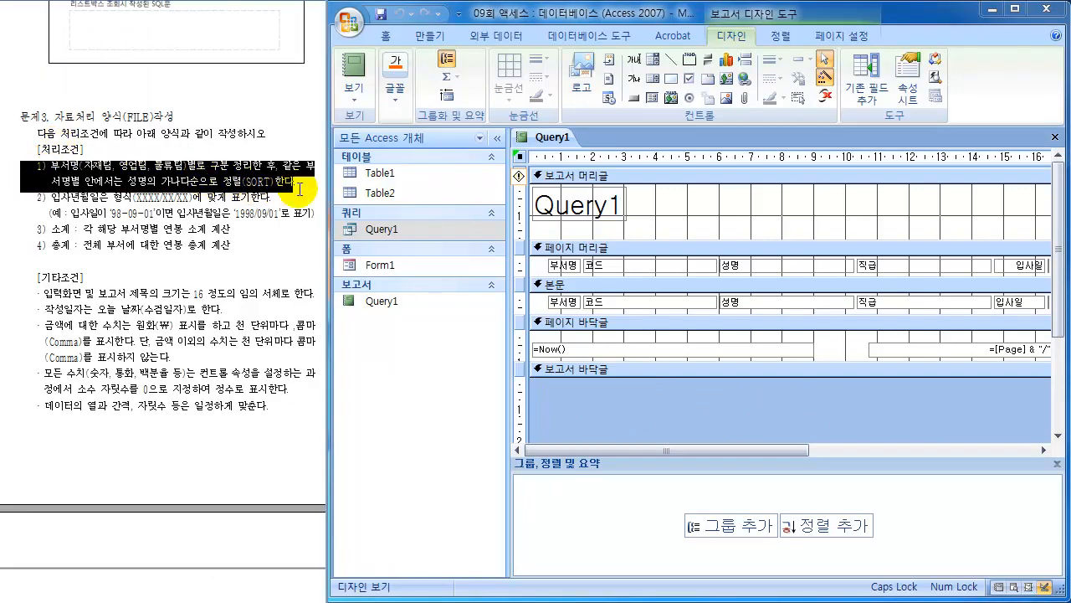
pyautogui.click(735, 524)
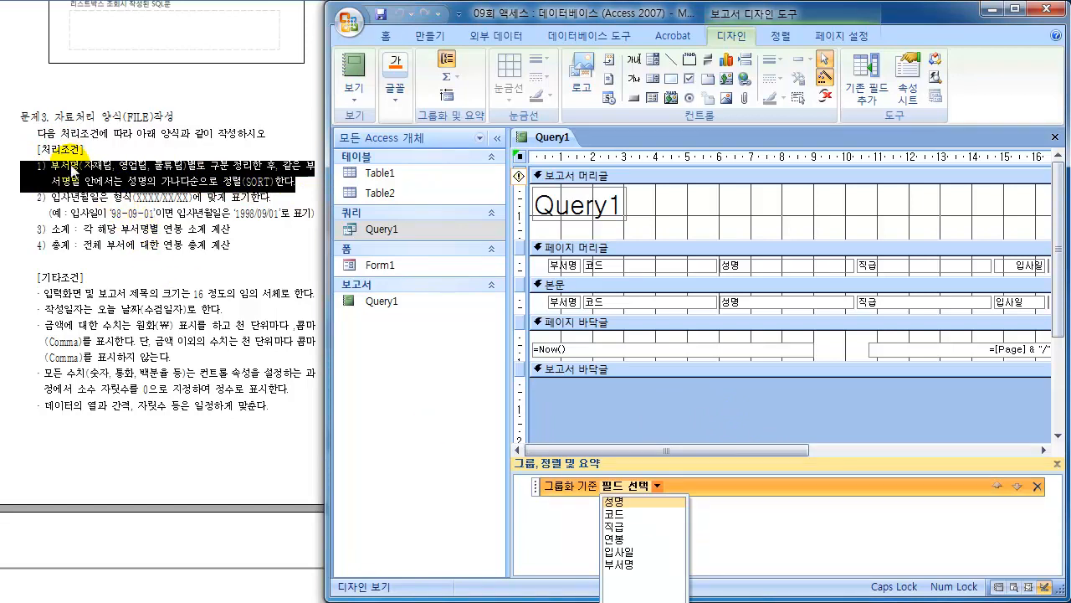
pyautogui.click(621, 566)
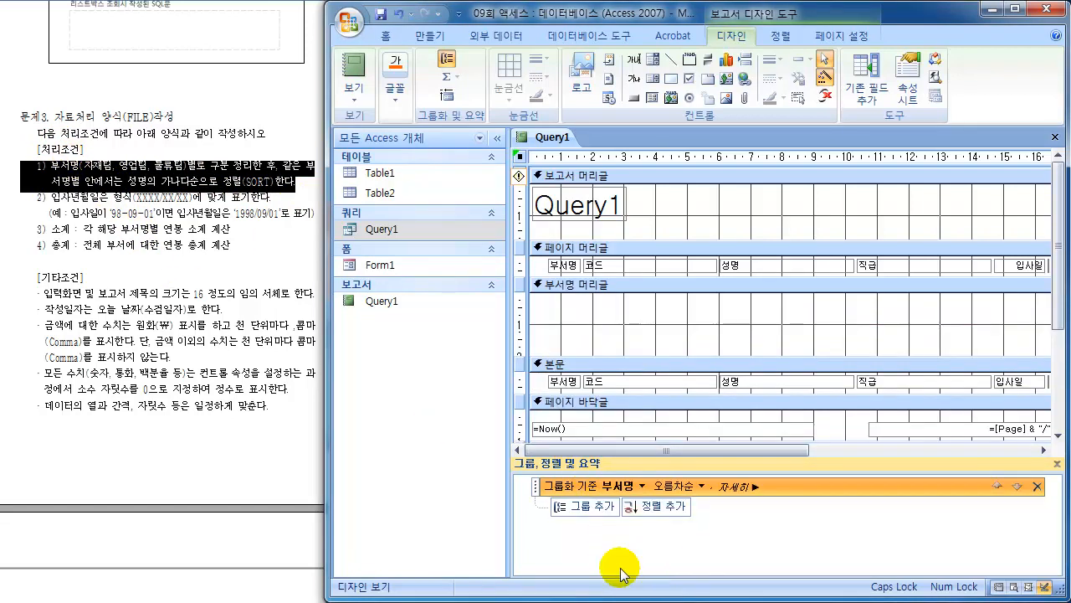
# - Set the 부서명 group to show no header section and to show its footer section
pyautogui.click(755, 486)
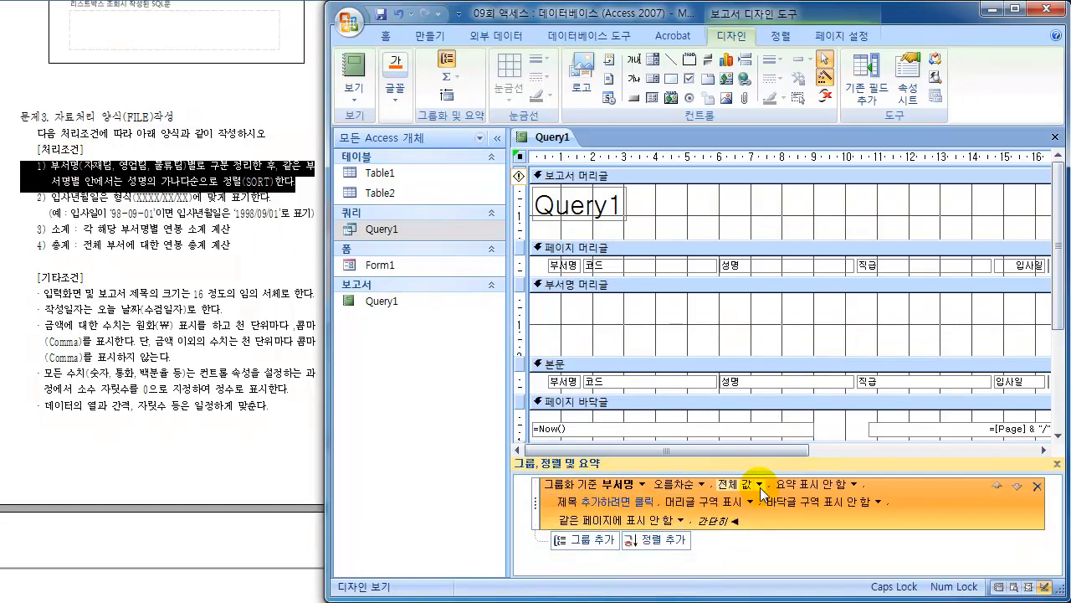
pyautogui.click(750, 501)
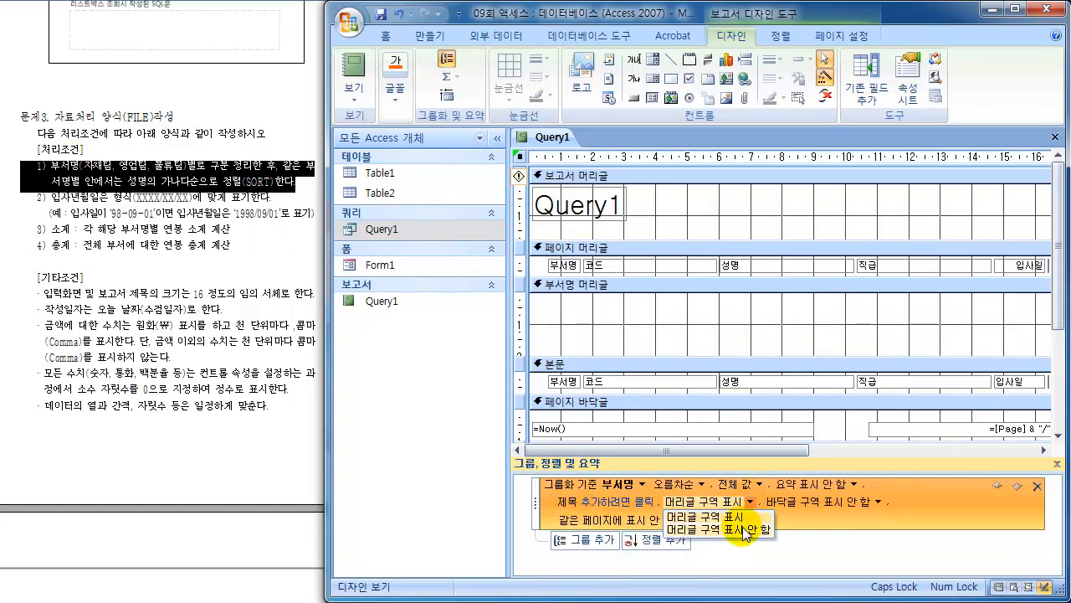
pyautogui.click(745, 530)
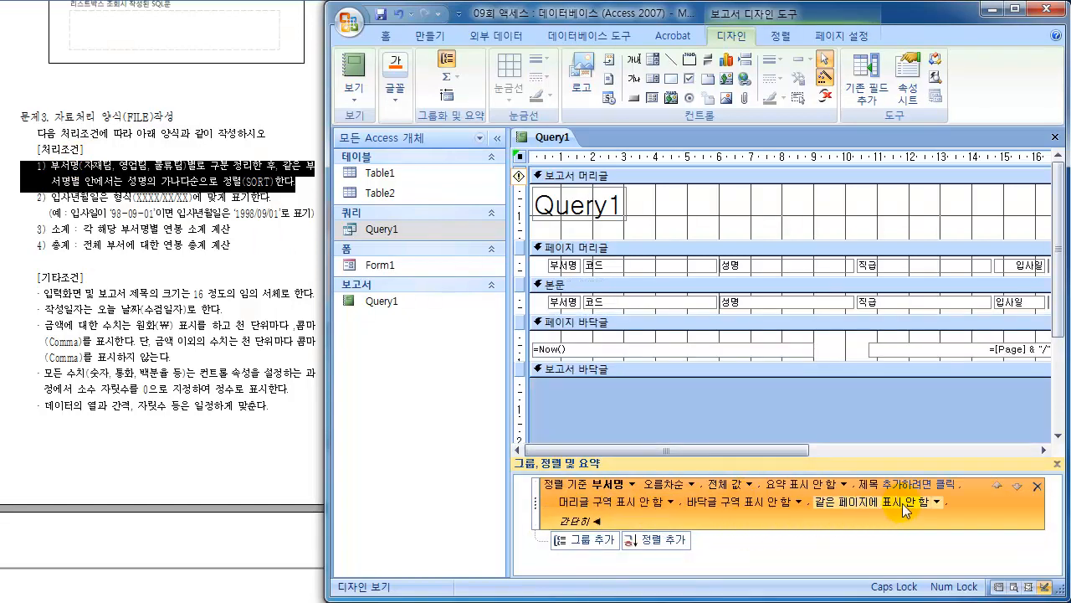
pyautogui.click(799, 503)
pyautogui.click(740, 519)
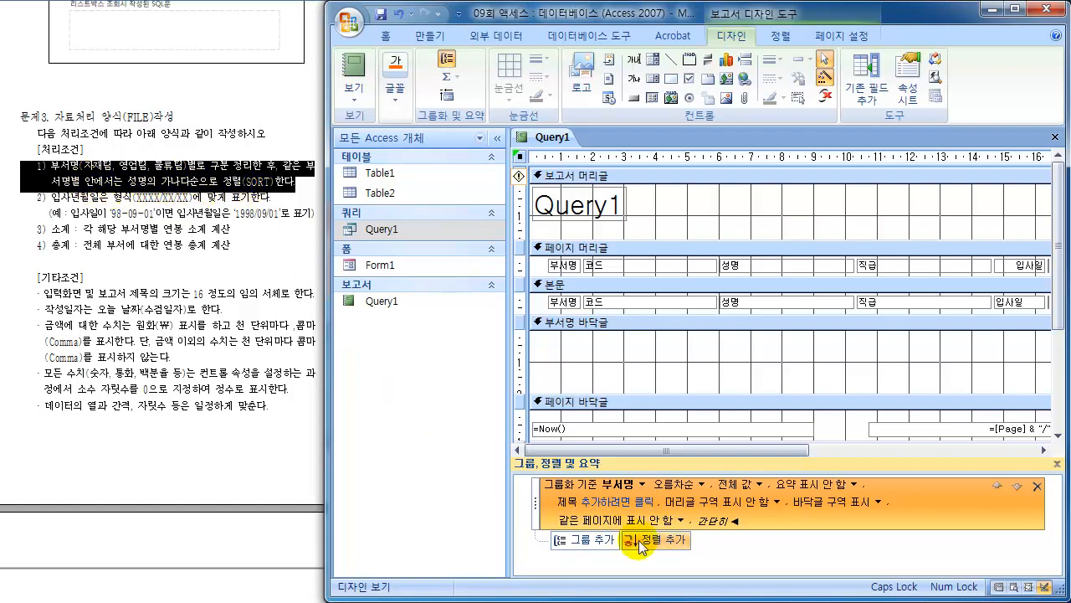
# - Add a sort by 성명 within the 부서명 group and reduce the height of the 부서명 footer section
pyautogui.click(669, 541)
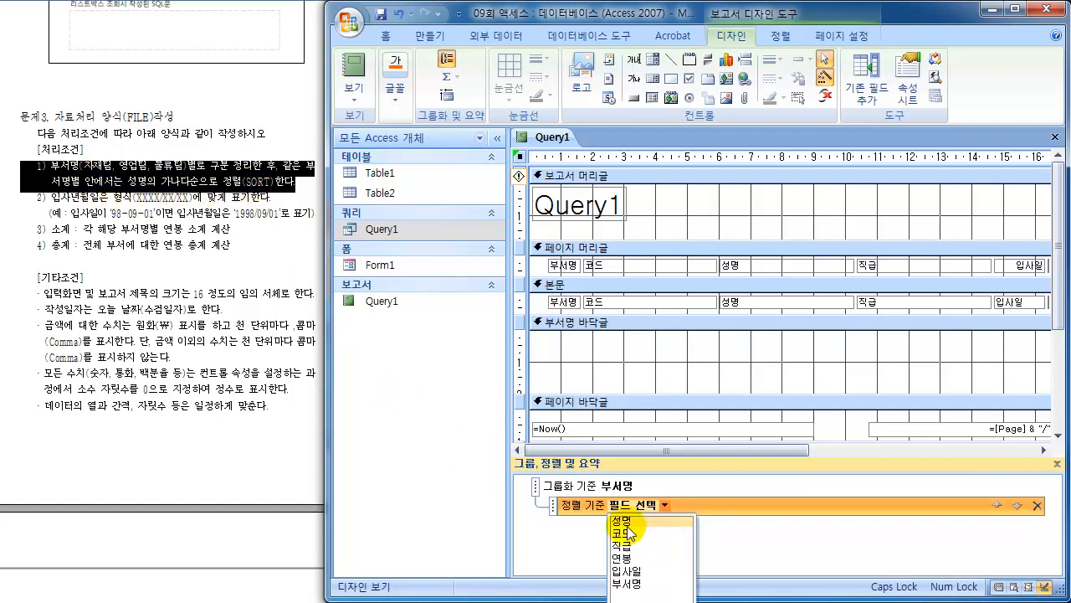
pyautogui.click(665, 520)
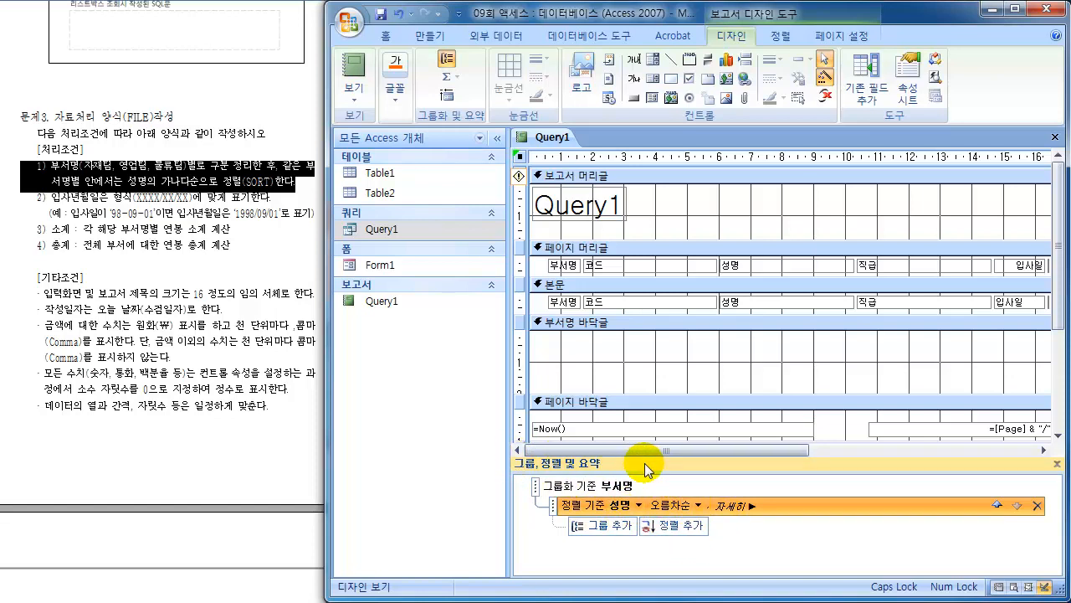
pyautogui.moveTo(681, 390); pyautogui.dragTo(686, 363)
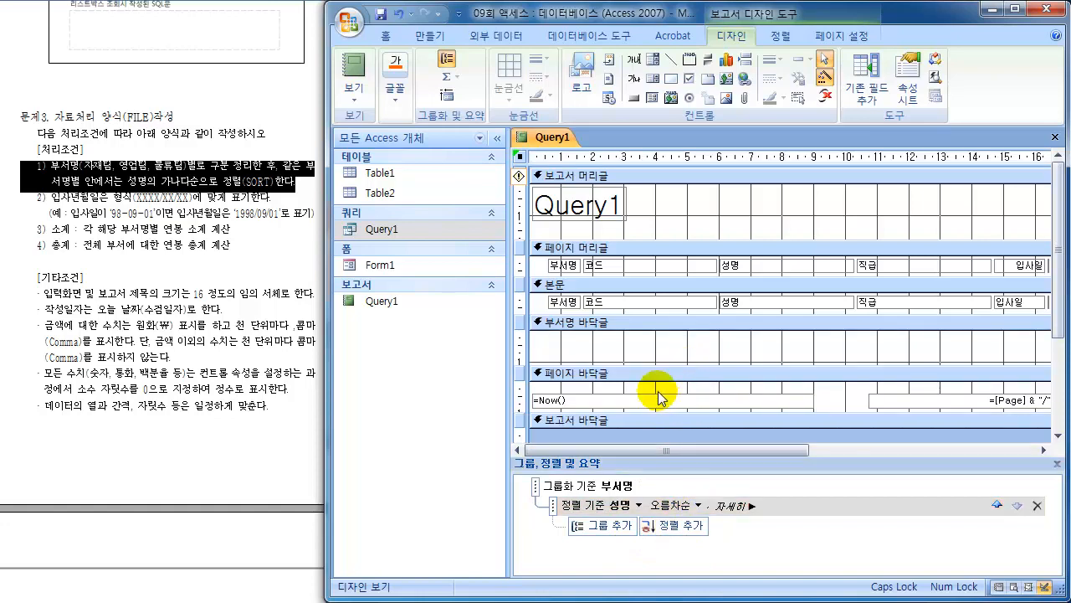
# - View the report and compare the order of its departments with the order required by processing condition 1
pyautogui.click(354, 74)
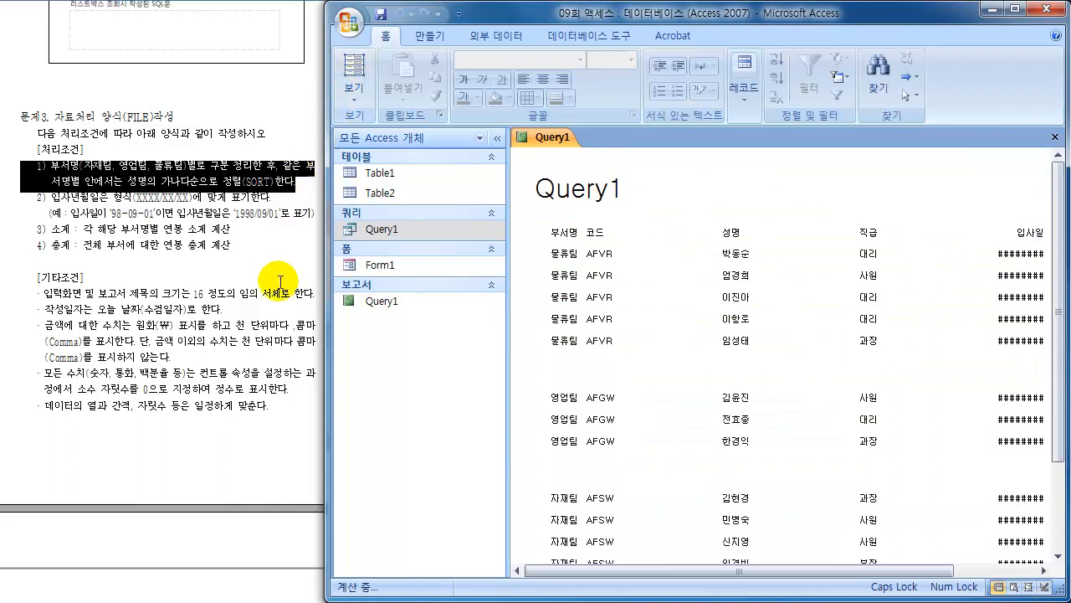
pyautogui.scroll(-3, 589, 381)
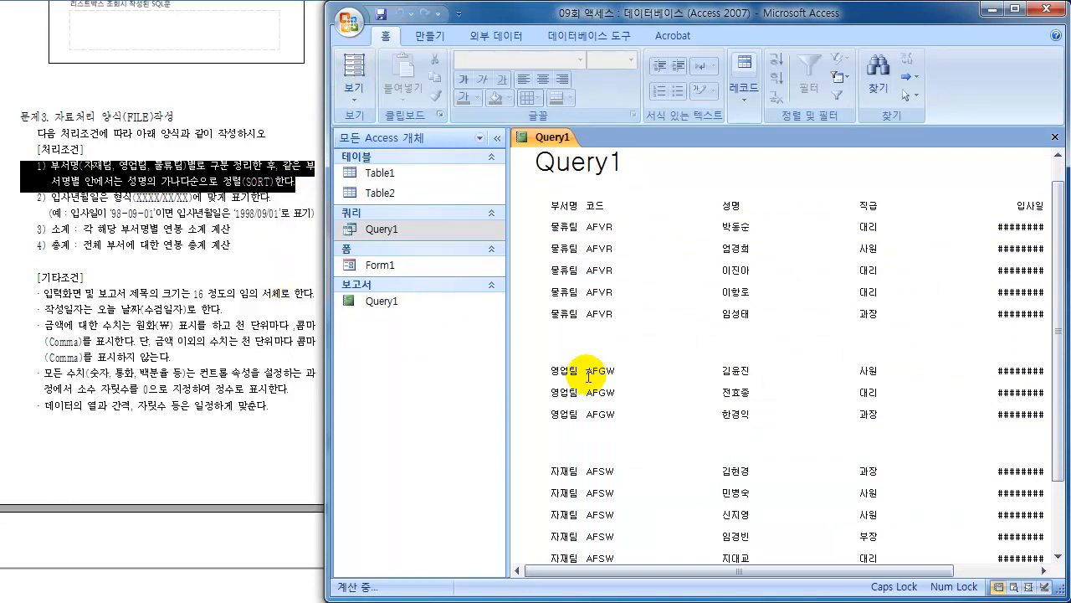
pyautogui.scroll(2, 588, 381)
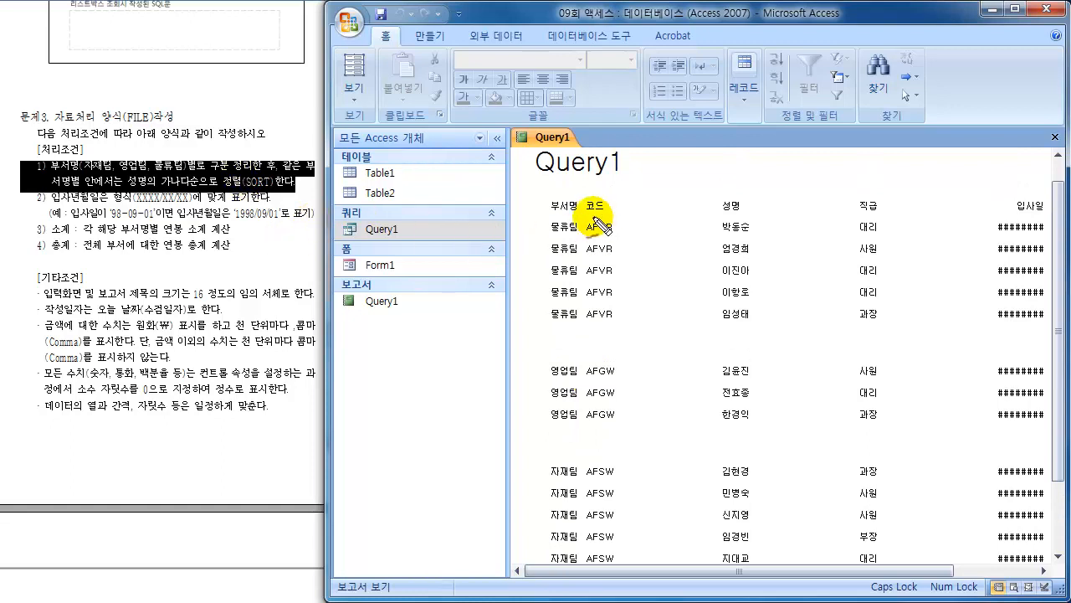
pyautogui.moveTo(574, 215)
pyautogui.mouseDown()
pyautogui.moveTo(545, 313)
pyautogui.moveTo(596, 238)
pyautogui.moveTo(571, 214)
pyautogui.mouseUp()
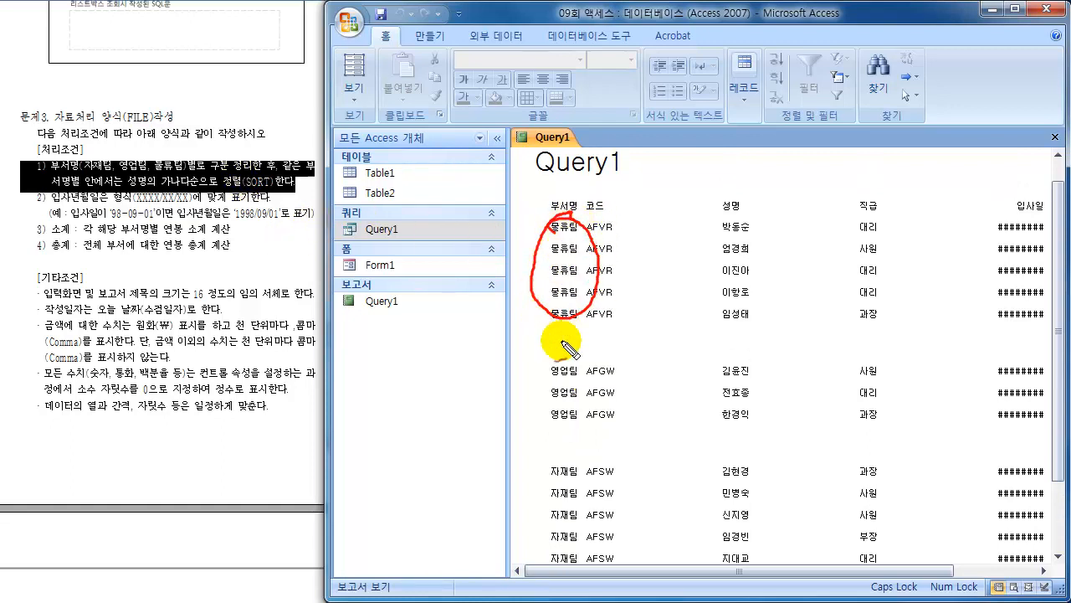
pyautogui.moveTo(561, 359)
pyautogui.mouseDown()
pyautogui.moveTo(540, 415)
pyautogui.moveTo(544, 376)
pyautogui.mouseUp()
pyautogui.moveTo(557, 452)
pyautogui.mouseDown()
pyautogui.moveTo(562, 563)
pyautogui.moveTo(557, 447)
pyautogui.moveTo(559, 458)
pyautogui.mouseUp()
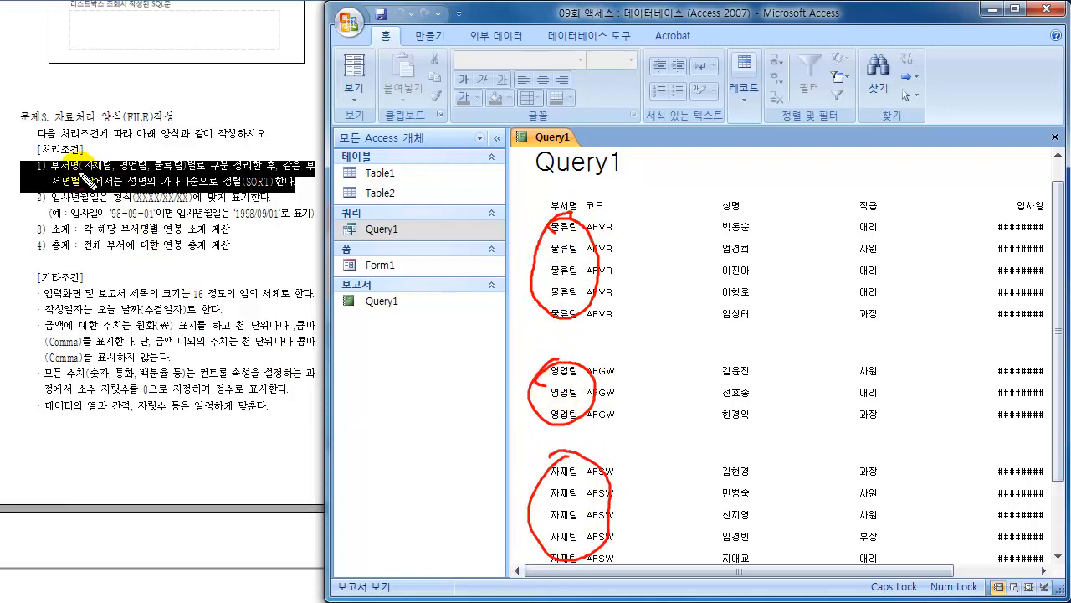
pyautogui.moveTo(86, 179)
pyautogui.mouseDown()
pyautogui.moveTo(100, 157)
pyautogui.moveTo(102, 189)
pyautogui.moveTo(122, 159)
pyautogui.moveTo(130, 181)
pyautogui.moveTo(153, 168)
pyautogui.mouseUp()
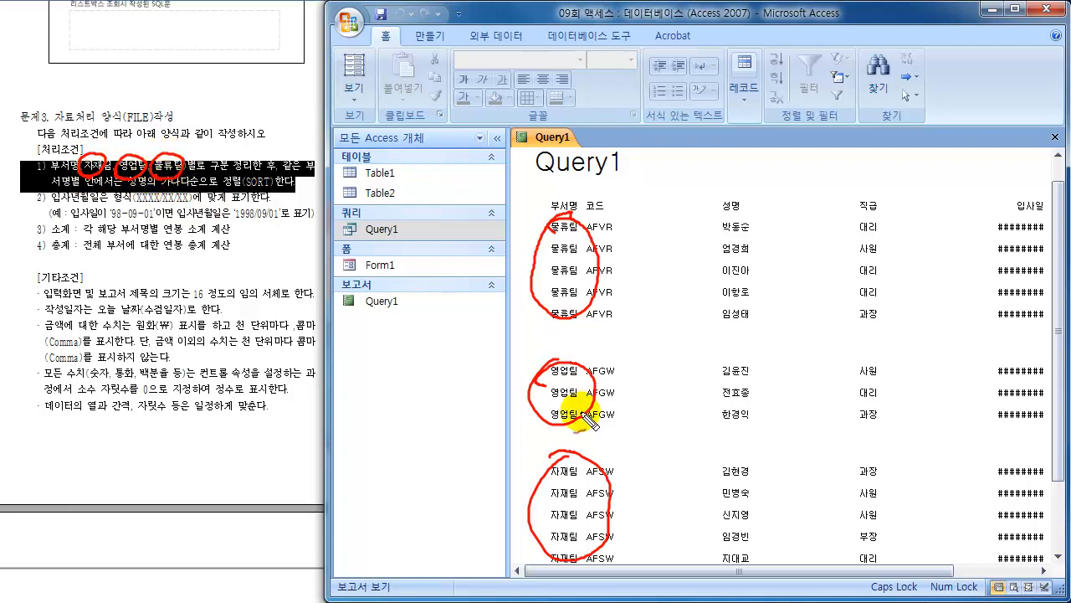
pyautogui.moveTo(527, 463); pyautogui.dragTo(523, 486)
pyautogui.moveTo(516, 362); pyautogui.dragTo(536, 383)
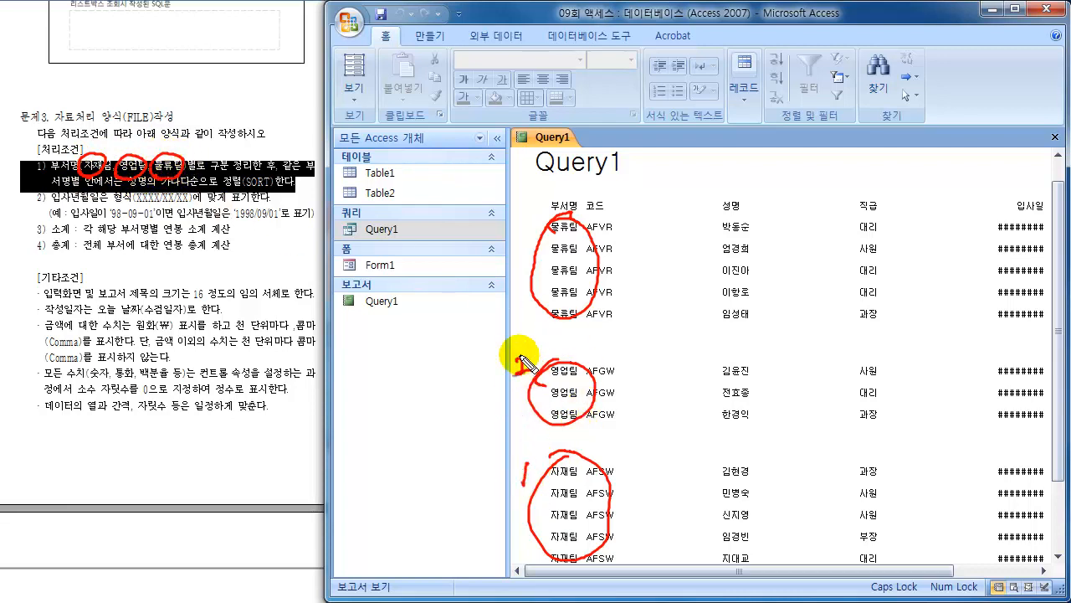
pyautogui.moveTo(514, 222); pyautogui.dragTo(515, 249)
pyautogui.moveTo(647, 243)
pyautogui.mouseDown()
pyautogui.moveTo(654, 514)
pyautogui.moveTo(676, 485)
pyautogui.moveTo(651, 234)
pyautogui.moveTo(664, 255)
pyautogui.mouseUp()
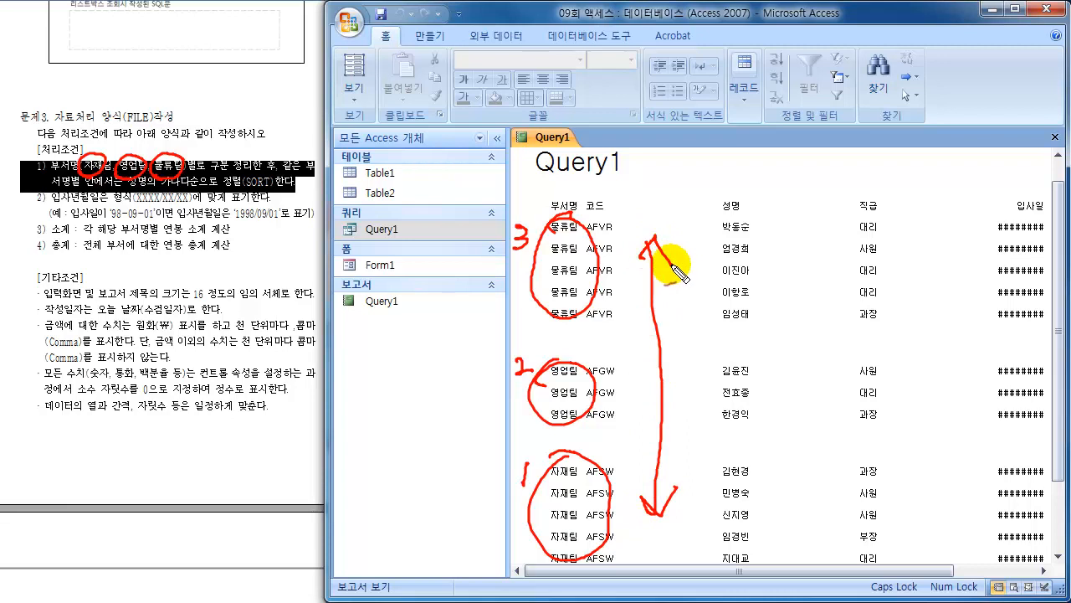
pyautogui.press('Escape')
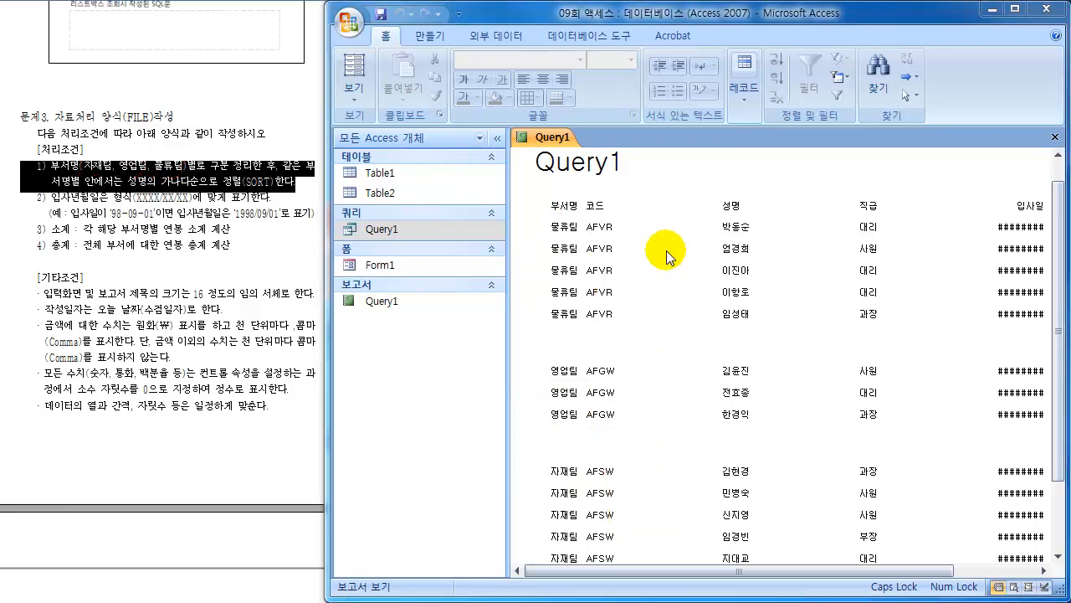
# - Return to the report's design and set the 부서명 group to descending order (내림차순)
pyautogui.click(353, 93)
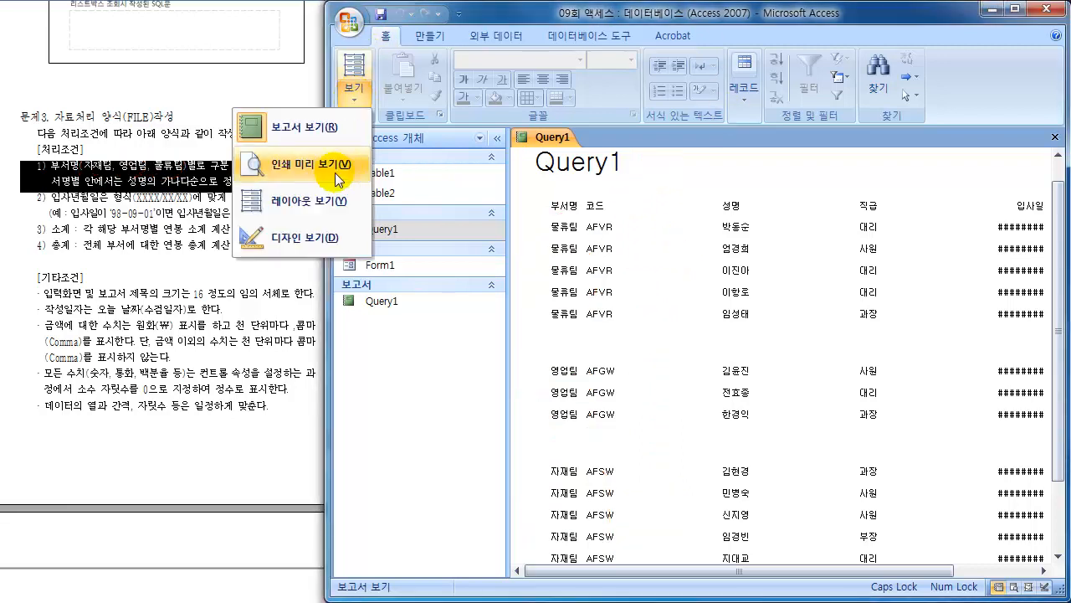
pyautogui.click(339, 234)
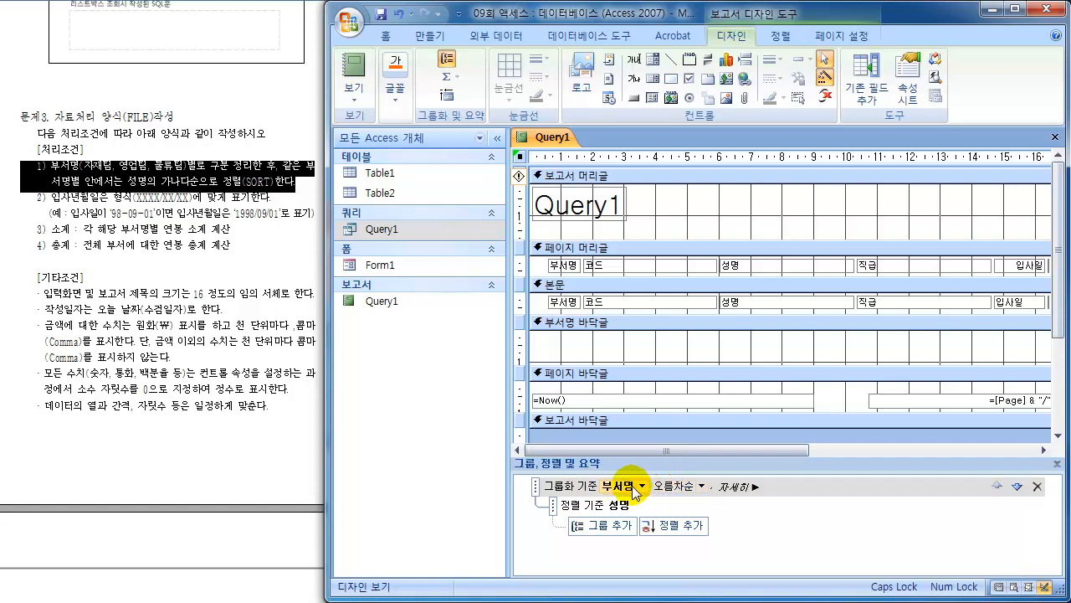
pyautogui.click(703, 486)
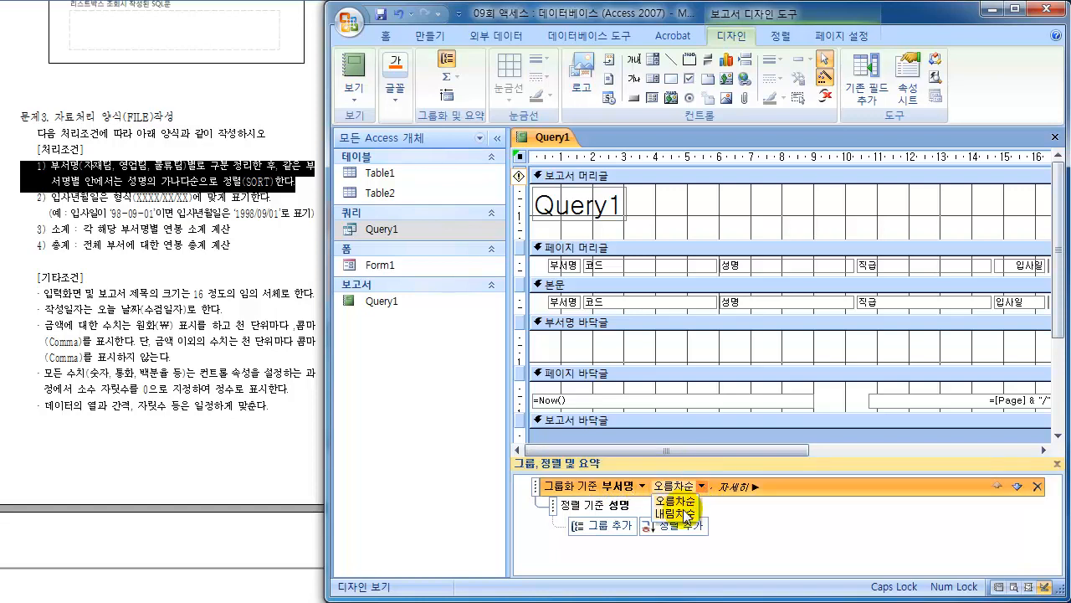
pyautogui.click(685, 514)
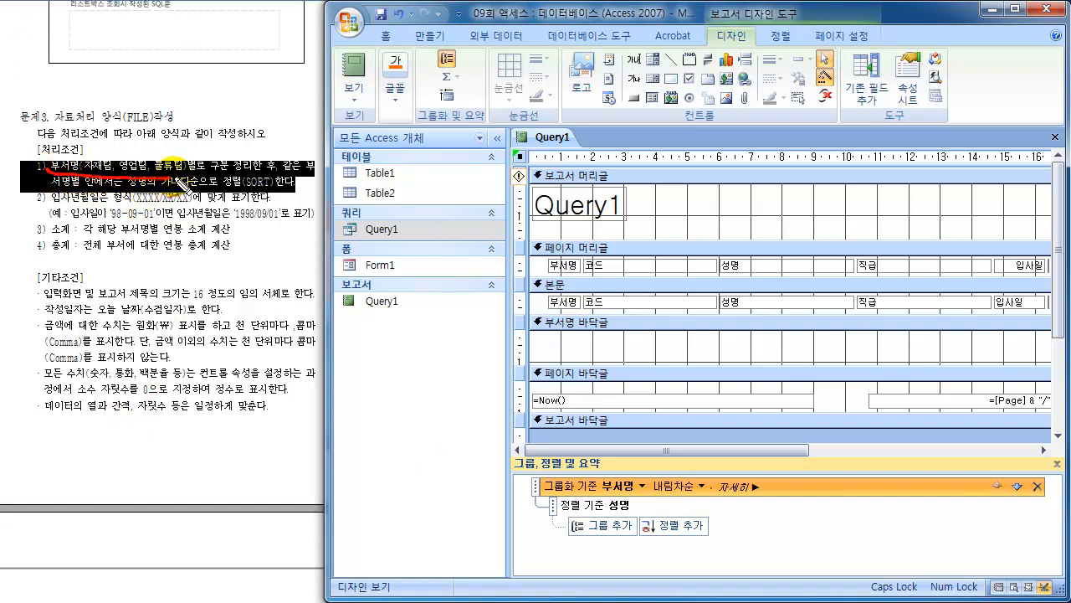
pyautogui.moveTo(178, 181)
pyautogui.mouseDown()
pyautogui.moveTo(126, 158)
pyautogui.moveTo(42, 164)
pyautogui.moveTo(63, 182)
pyautogui.mouseUp()
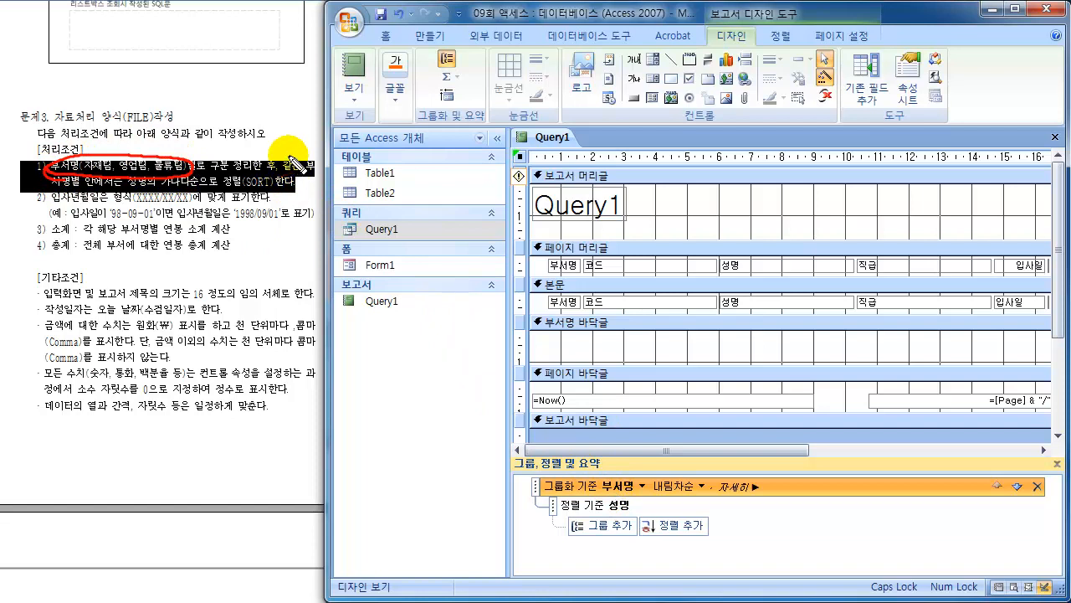
pyautogui.moveTo(291, 156); pyautogui.dragTo(313, 174)
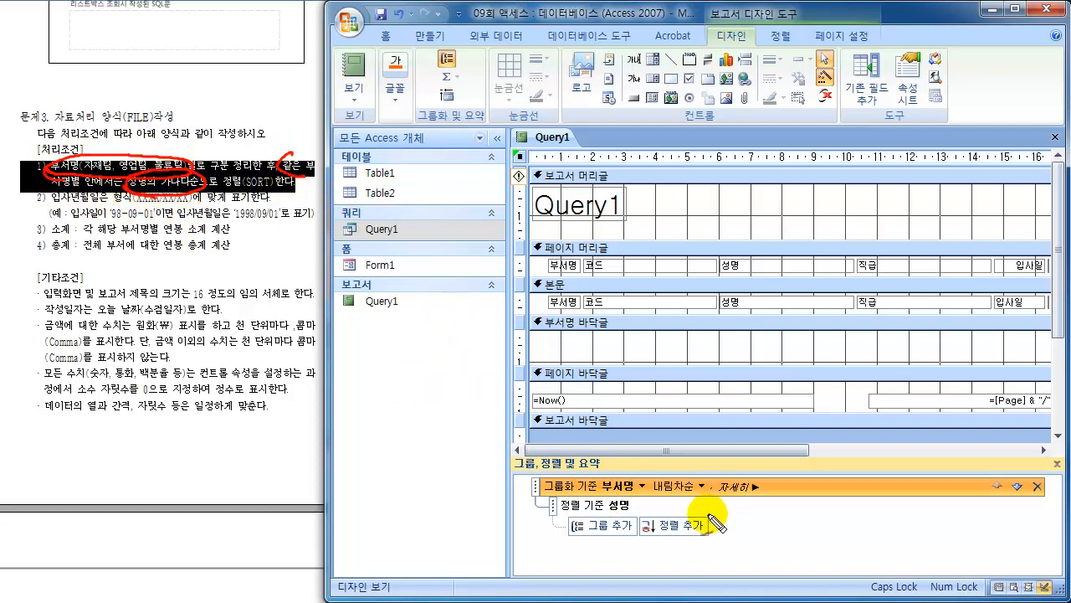
pyautogui.moveTo(613, 512)
pyautogui.mouseDown()
pyautogui.moveTo(636, 497)
pyautogui.moveTo(621, 520)
pyautogui.moveTo(679, 520)
pyautogui.mouseUp()
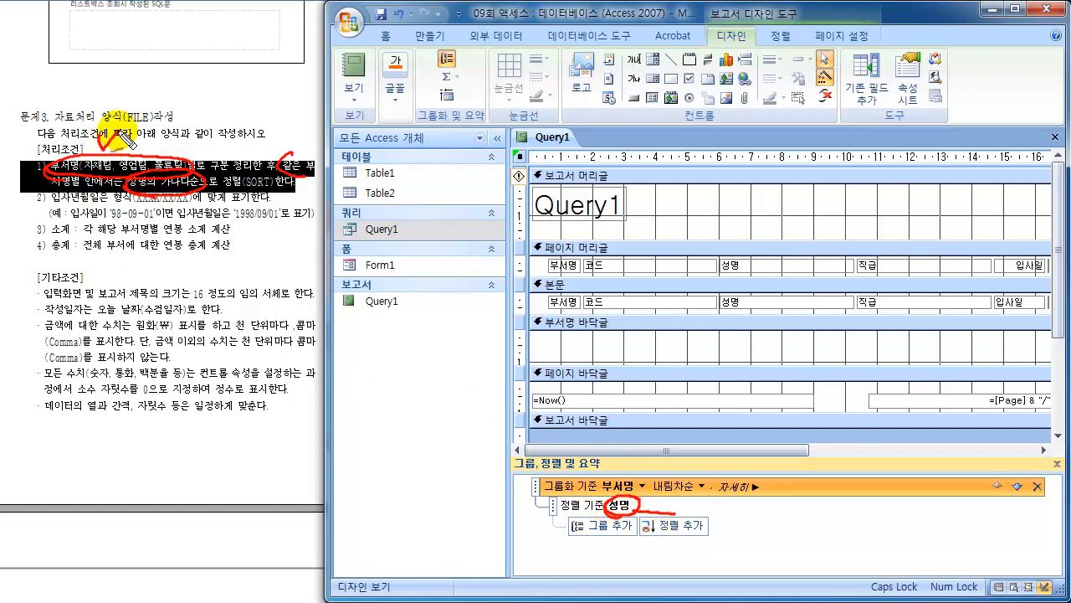
pyautogui.moveTo(91, 143); pyautogui.dragTo(115, 138)
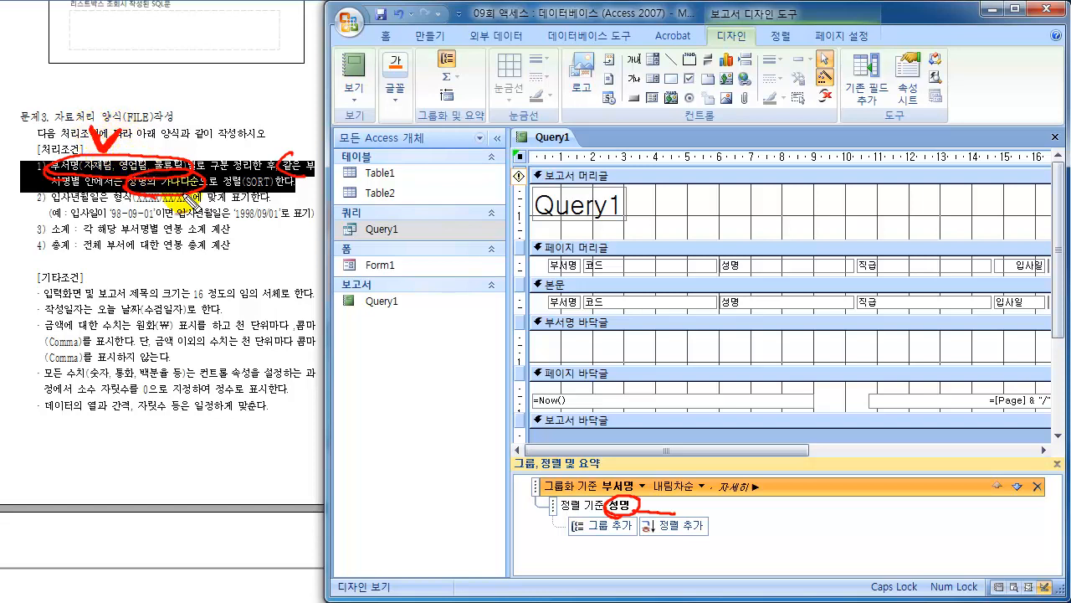
pyautogui.moveTo(362, 66)
pyautogui.mouseDown()
pyautogui.moveTo(343, 79)
pyautogui.moveTo(358, 84)
pyautogui.mouseUp()
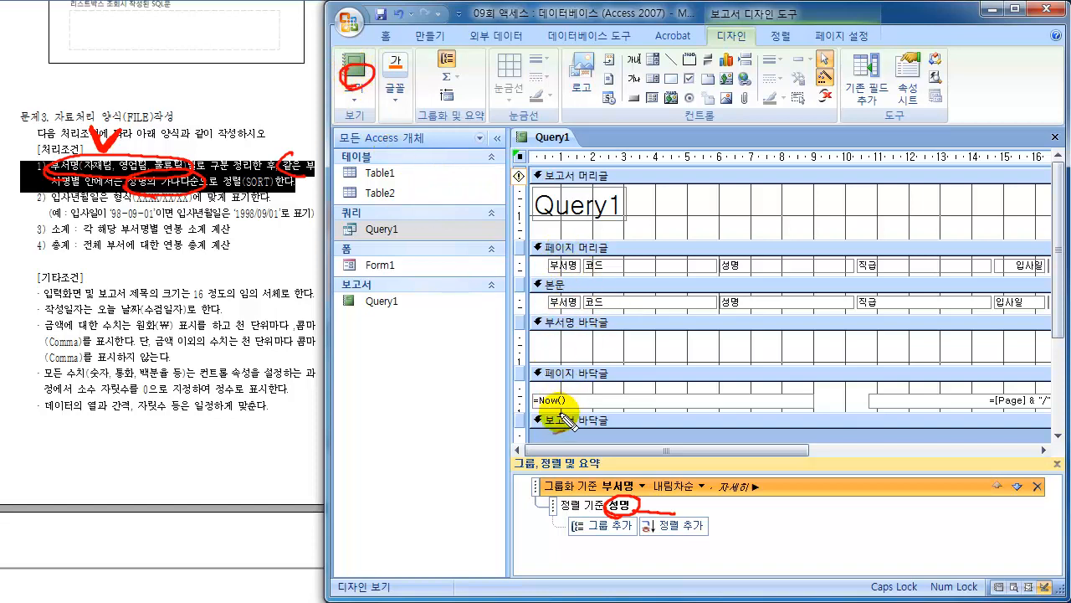
pyautogui.moveTo(668, 497); pyautogui.dragTo(682, 497)
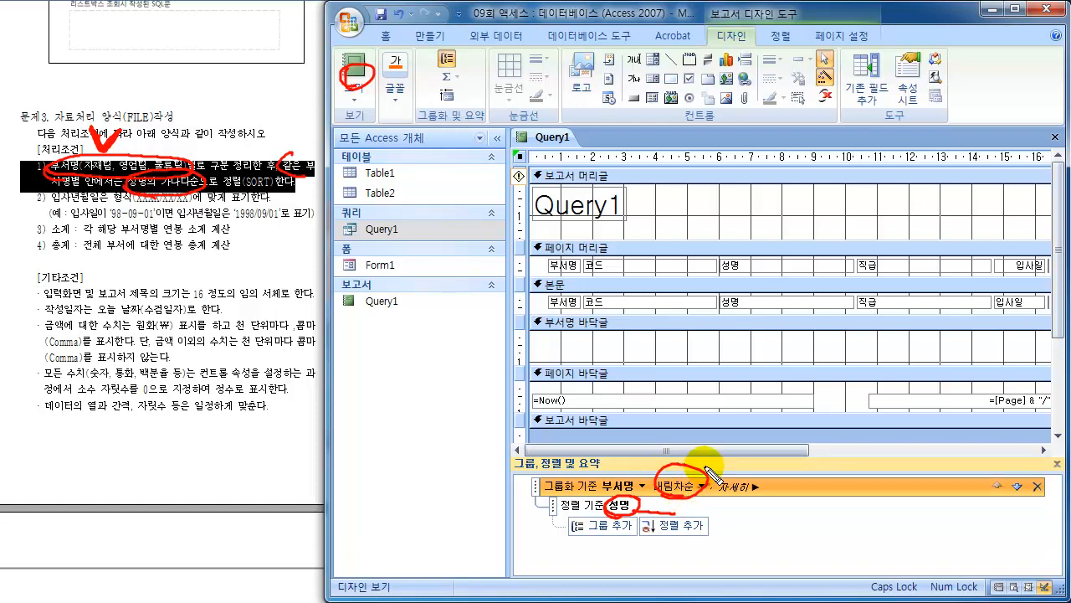
pyautogui.press('Escape')
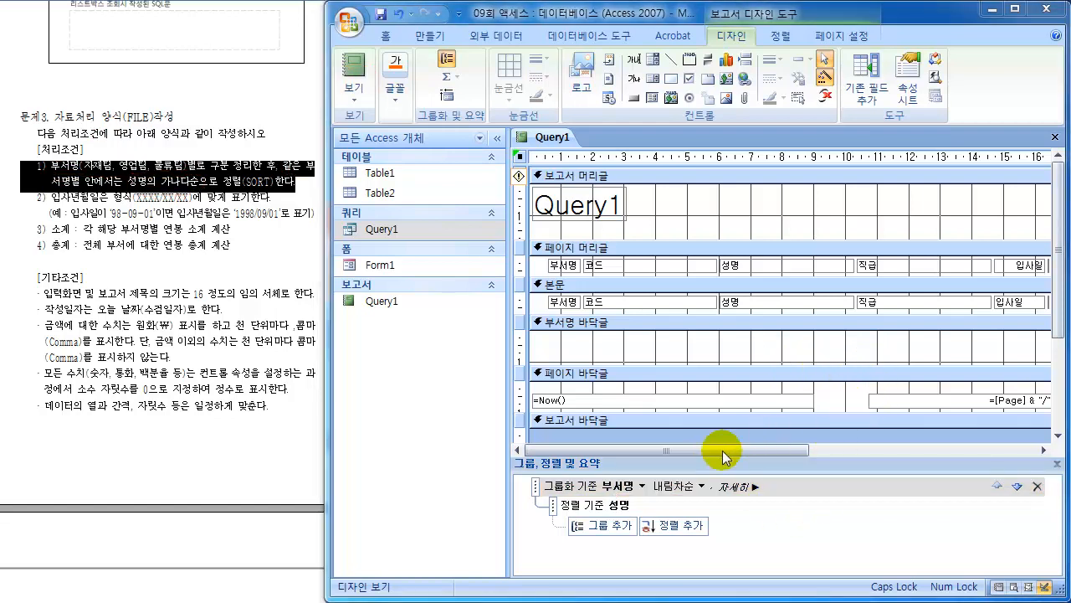
# - Close the grouping and sorting pane, enlarge the report header section, and move the column labels from the page header into it
pyautogui.click(1057, 462)
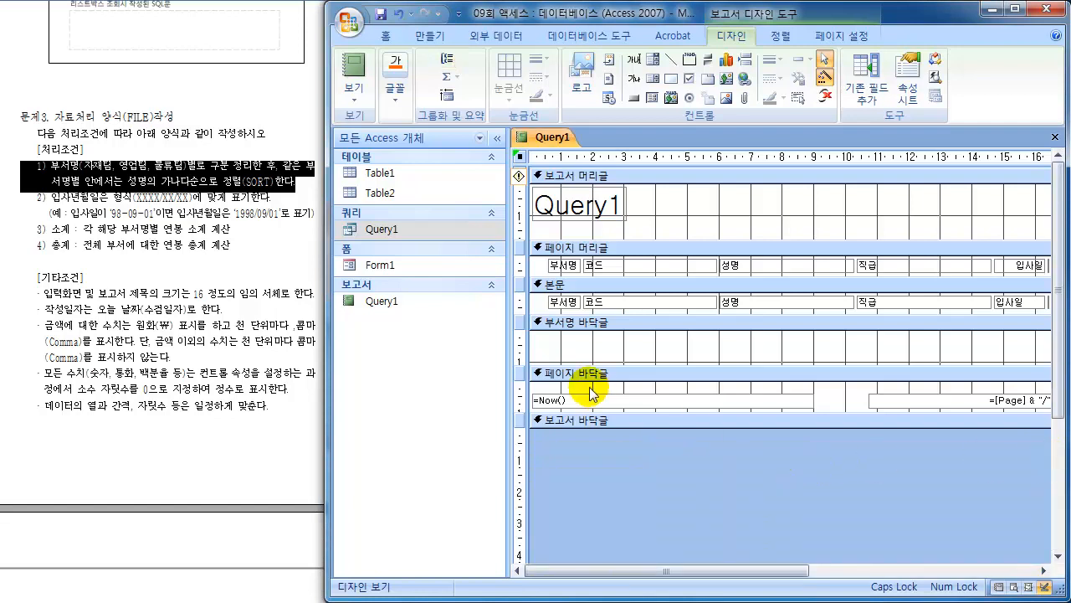
pyautogui.moveTo(712, 237); pyautogui.dragTo(711, 304)
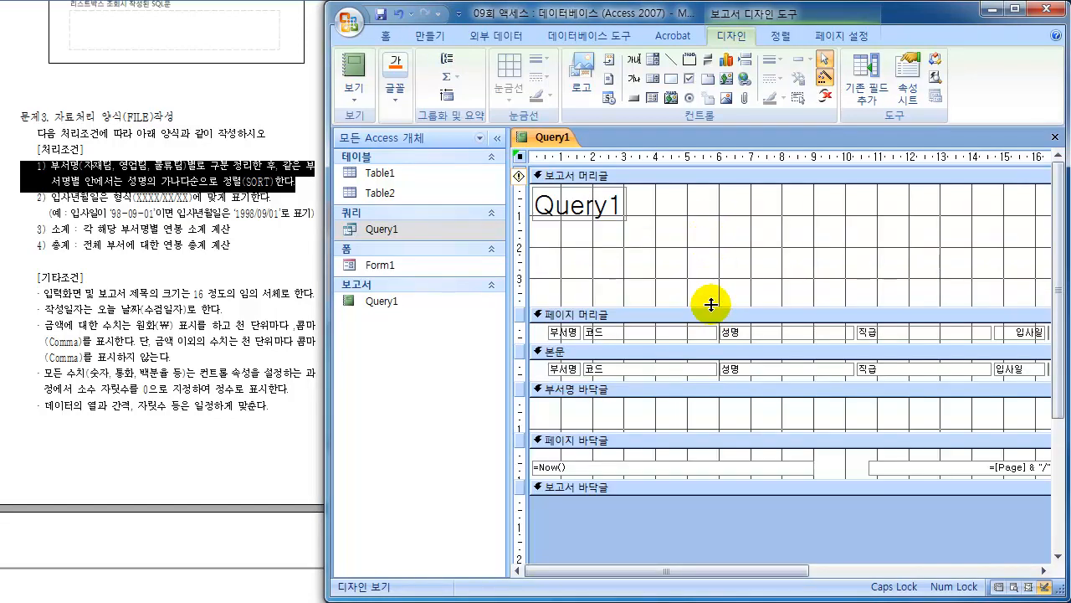
pyautogui.click(519, 334)
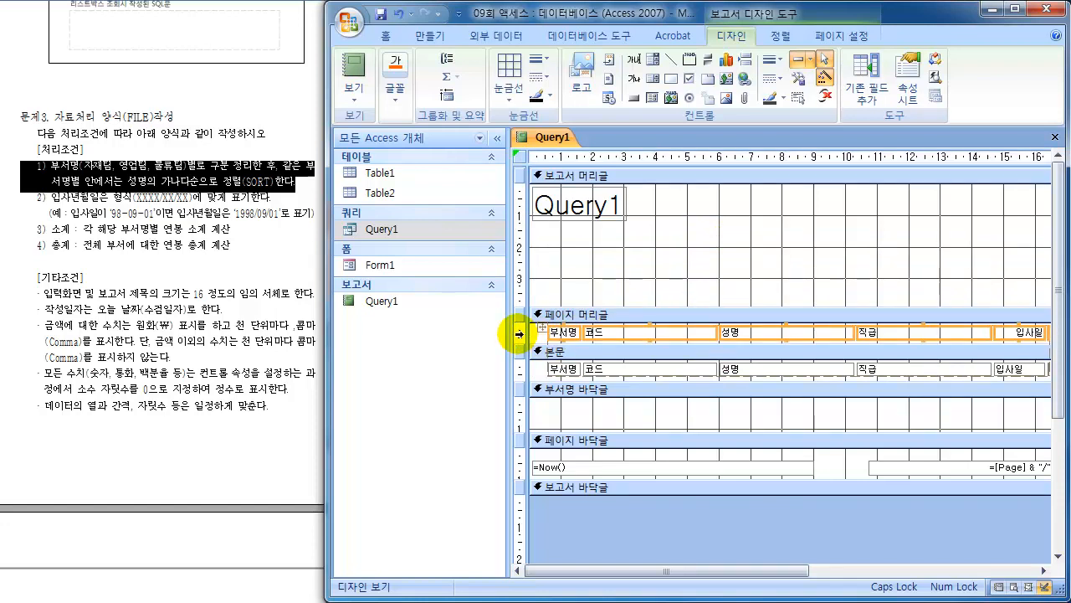
pyautogui.press('Up')
pyautogui.press('Up')
pyautogui.press('Up')
pyautogui.press('Up')
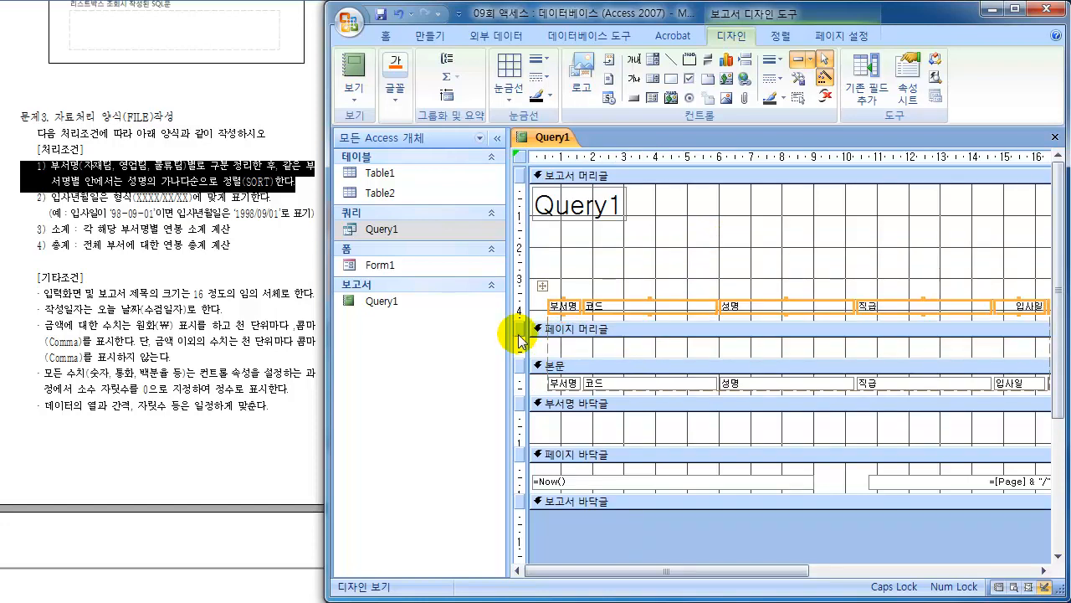
# - Remove the page header and footer sections, shorten the 부서명 footer, and open up space in the report footer section
pyautogui.click(688, 334)
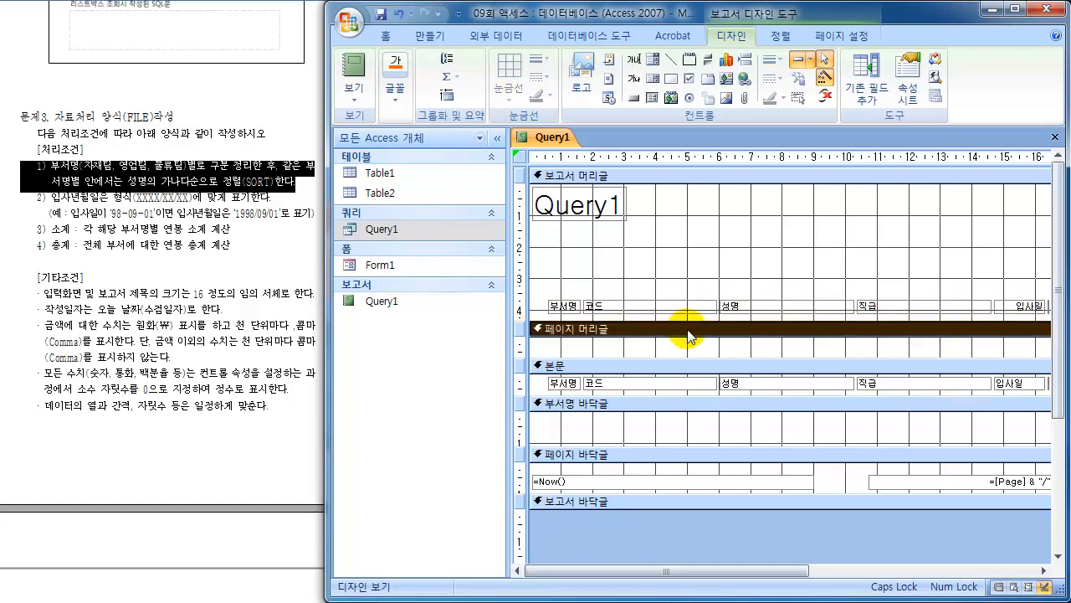
pyautogui.rightClick(688, 335)
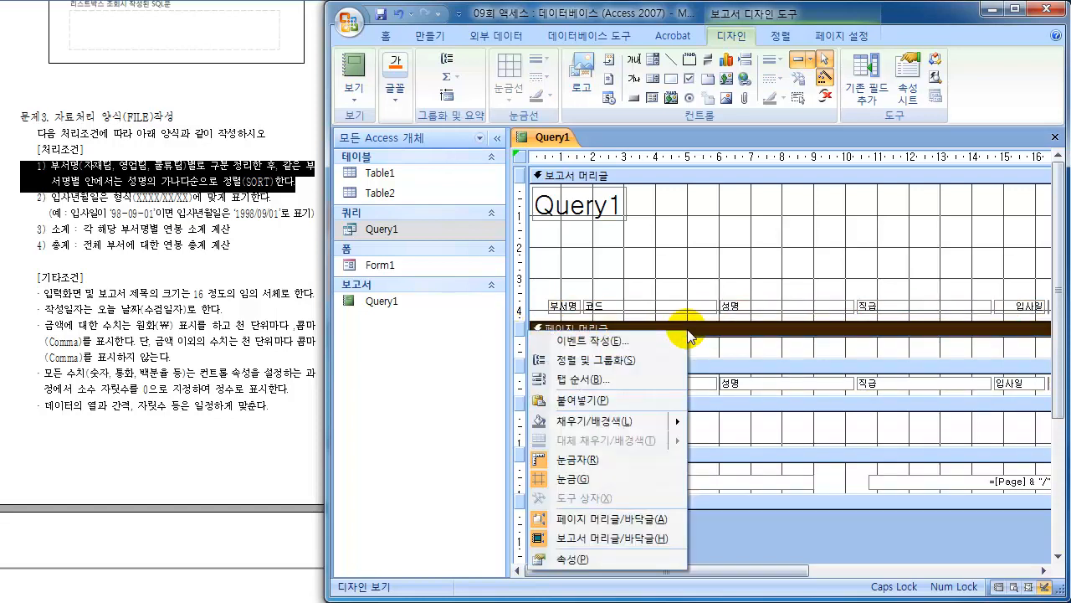
pyautogui.click(574, 521)
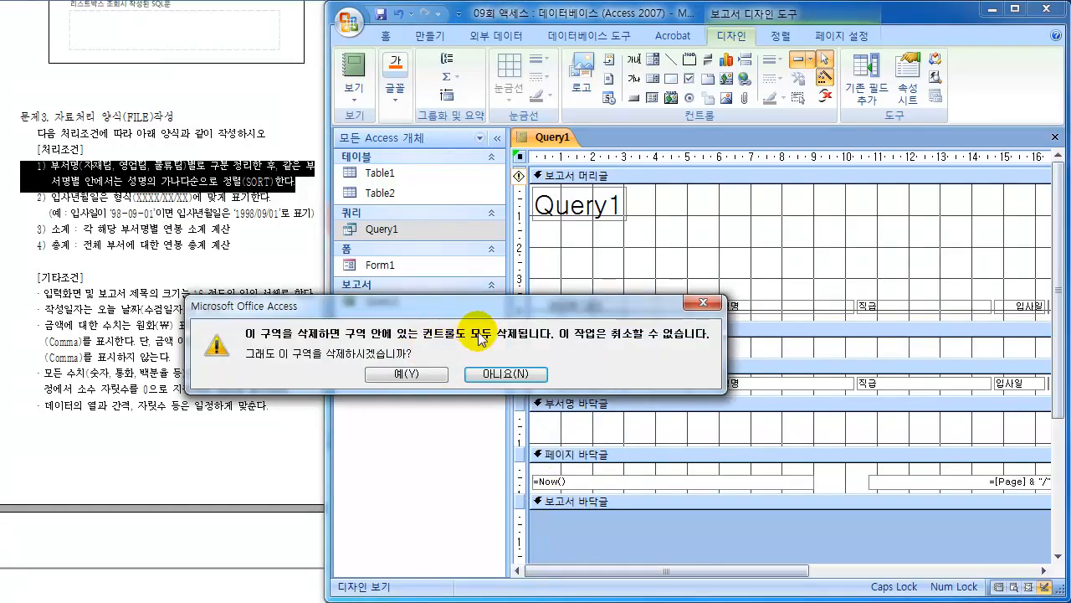
pyautogui.click(403, 374)
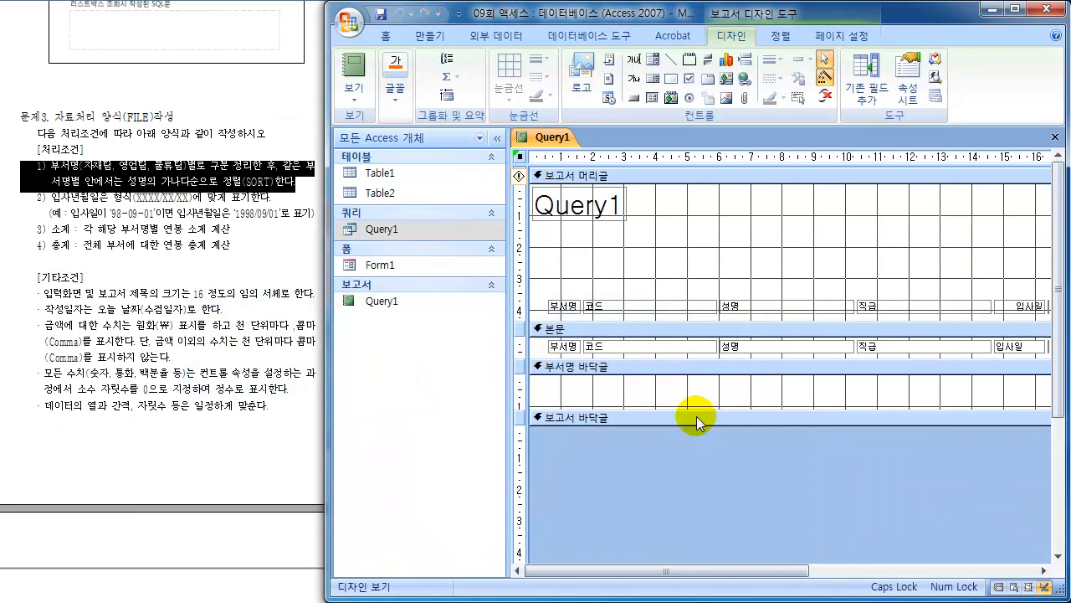
pyautogui.moveTo(692, 408); pyautogui.dragTo(683, 447)
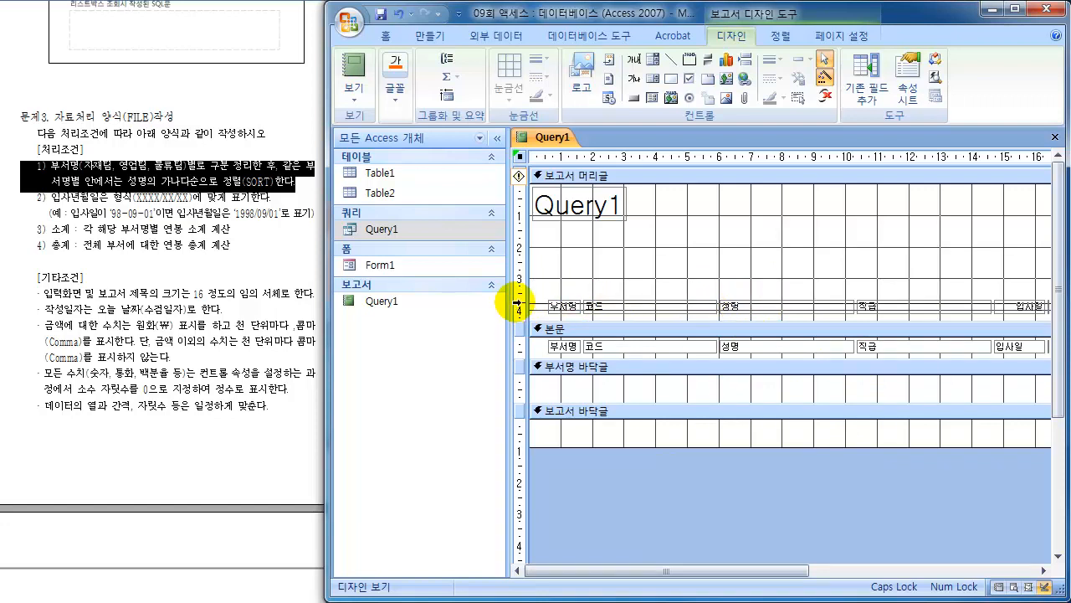
# - Set the width of all column labels in the report header and all fields in the detail section to 2.5 cm
pyautogui.moveTo(517, 303); pyautogui.dragTo(513, 349)
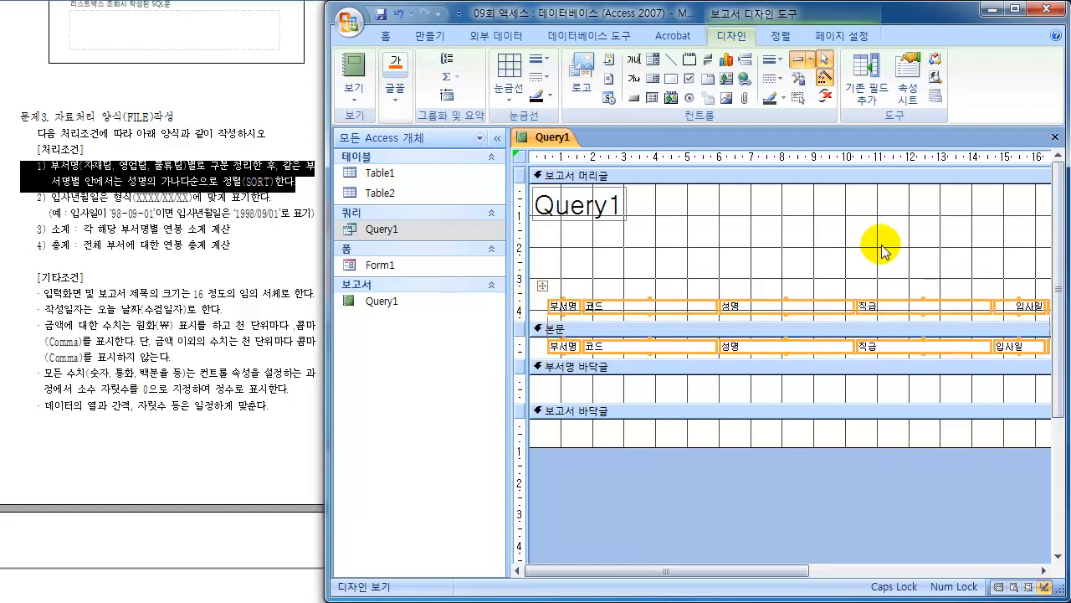
pyautogui.click(908, 86)
pyautogui.click(916, 175)
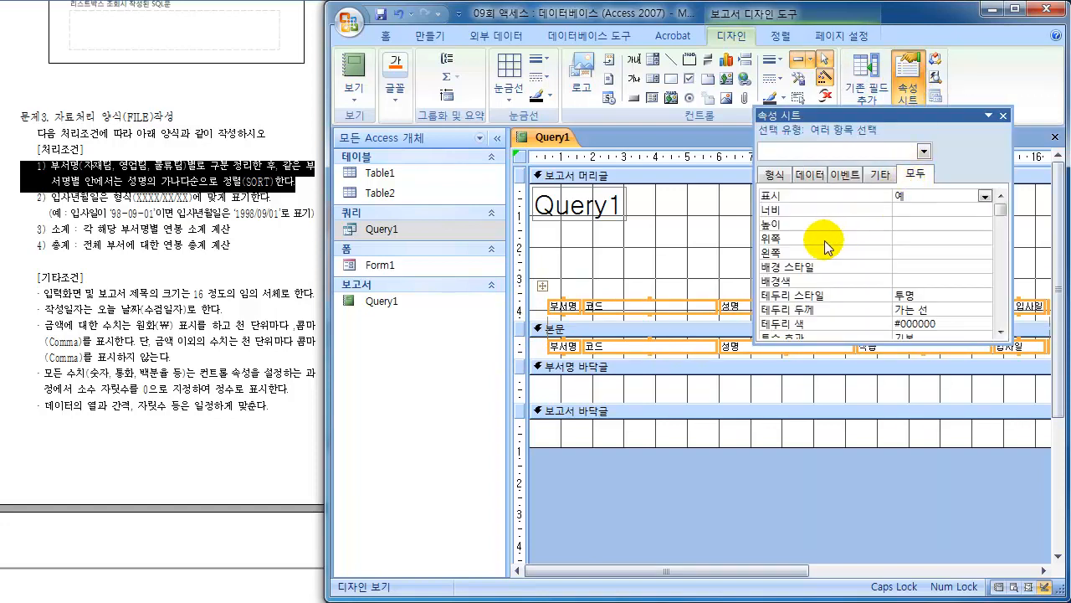
pyautogui.click(908, 209)
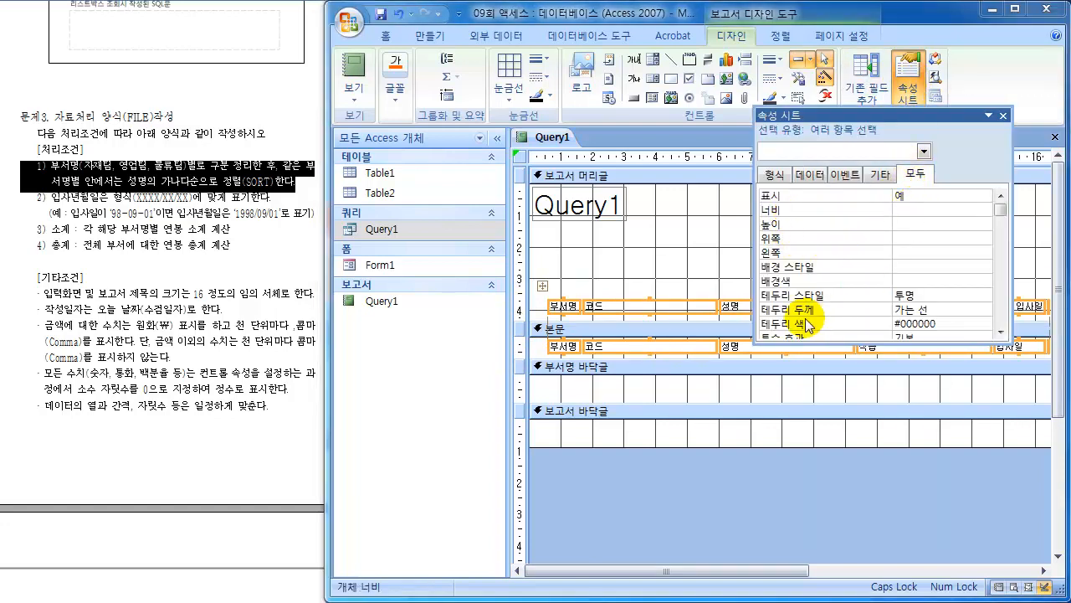
pyautogui.write('2.5')
pyautogui.press('Return')
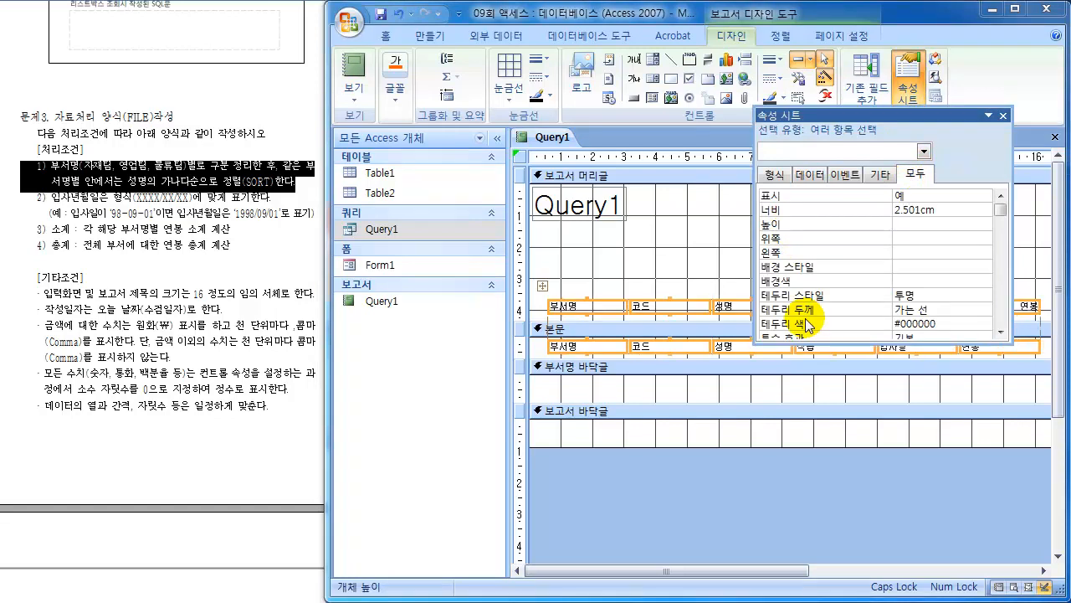
pyautogui.click(1003, 115)
# - Center the text of the selected column labels and detail fields
pyautogui.click(396, 89)
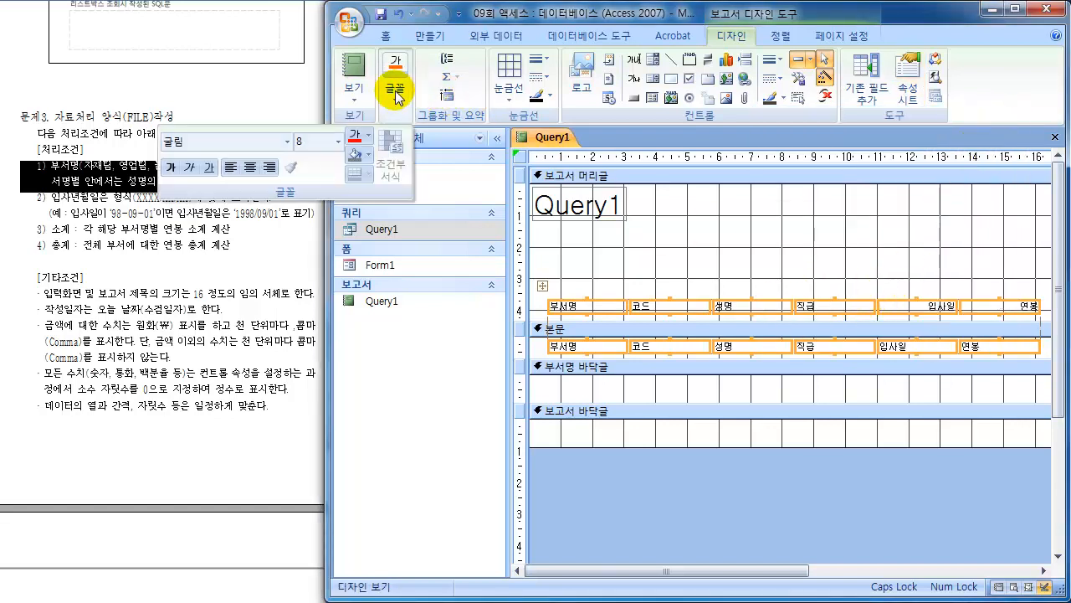
pyautogui.click(250, 170)
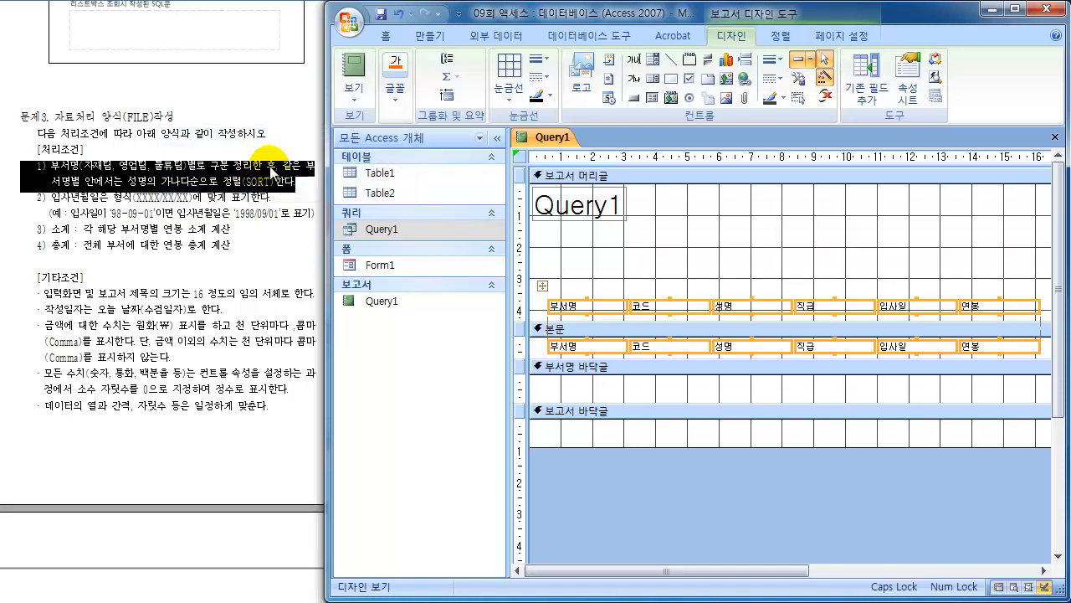
pyautogui.click(396, 88)
pyautogui.click(250, 170)
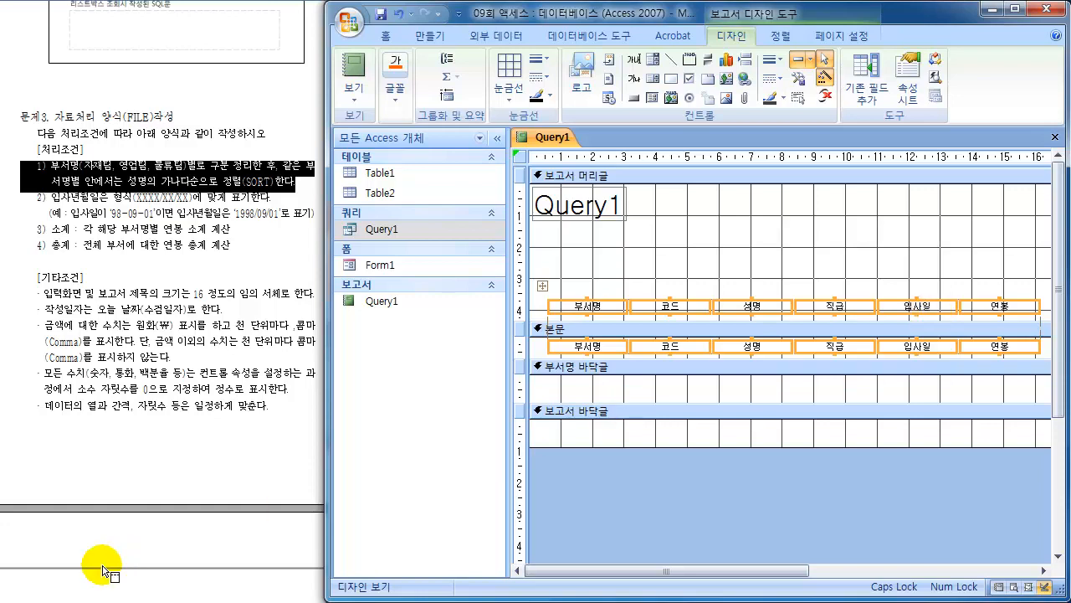
# - Move the column labels and detail fields to the report's left edge and adjust the report's width to about 19.7 cm
pyautogui.press('Left')
pyautogui.press('Left')
pyautogui.press('Left')
pyautogui.press('Left')
pyautogui.press('Left')
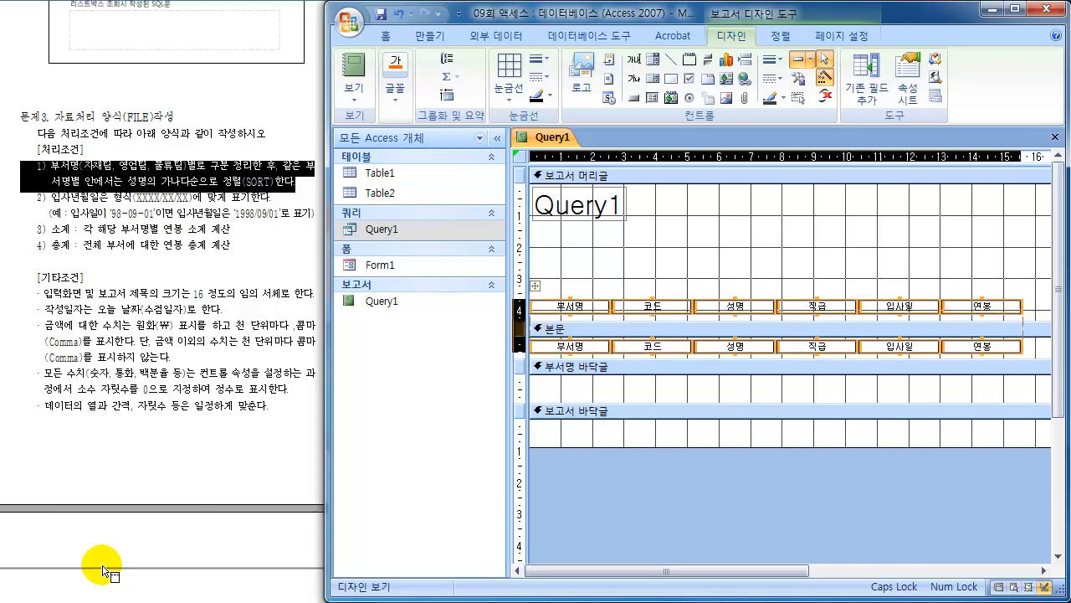
pyautogui.click(1044, 570)
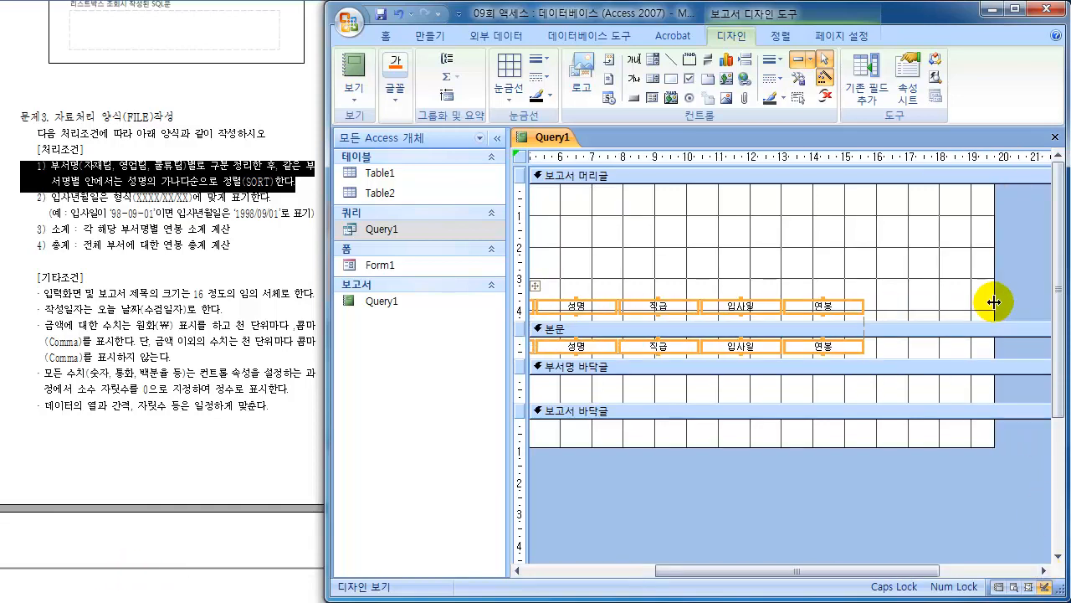
pyautogui.moveTo(995, 306)
pyautogui.mouseDown()
pyautogui.moveTo(773, 318)
pyautogui.moveTo(996, 325)
pyautogui.mouseUp()
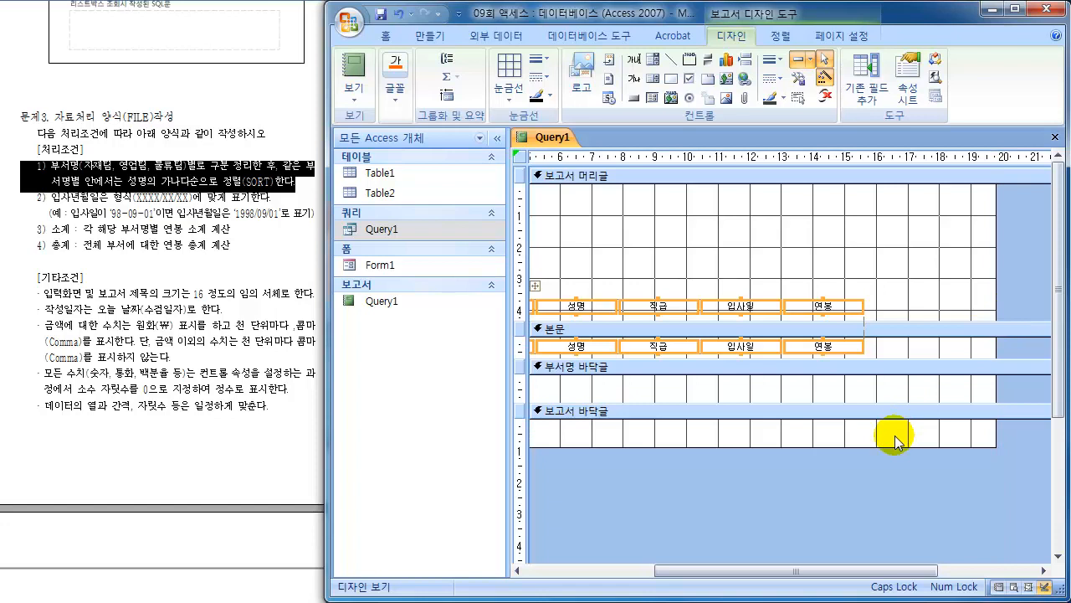
pyautogui.moveTo(873, 571); pyautogui.dragTo(730, 568)
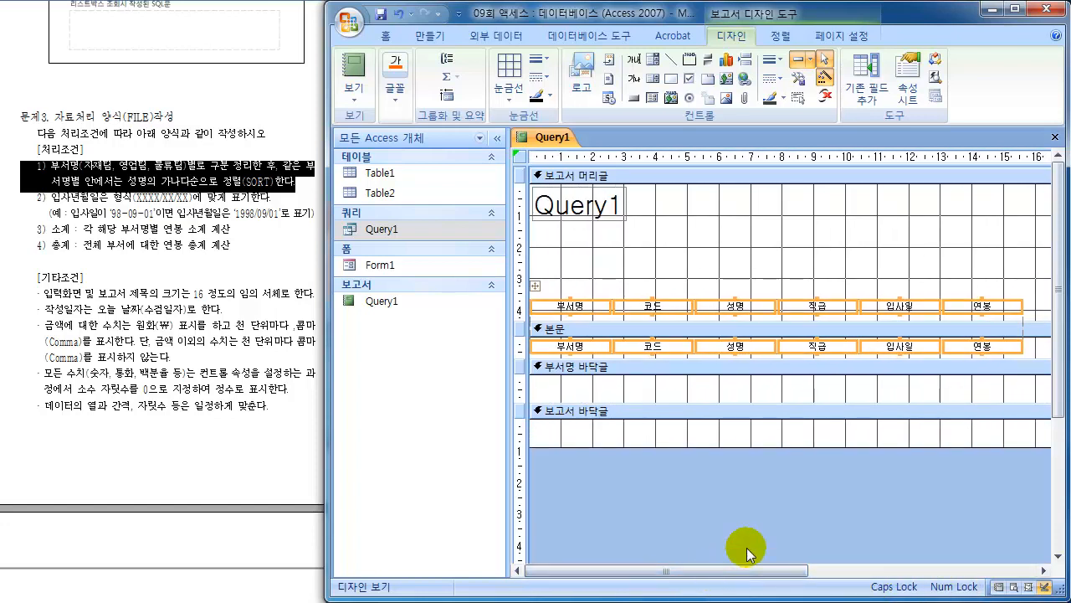
pyautogui.click(741, 494)
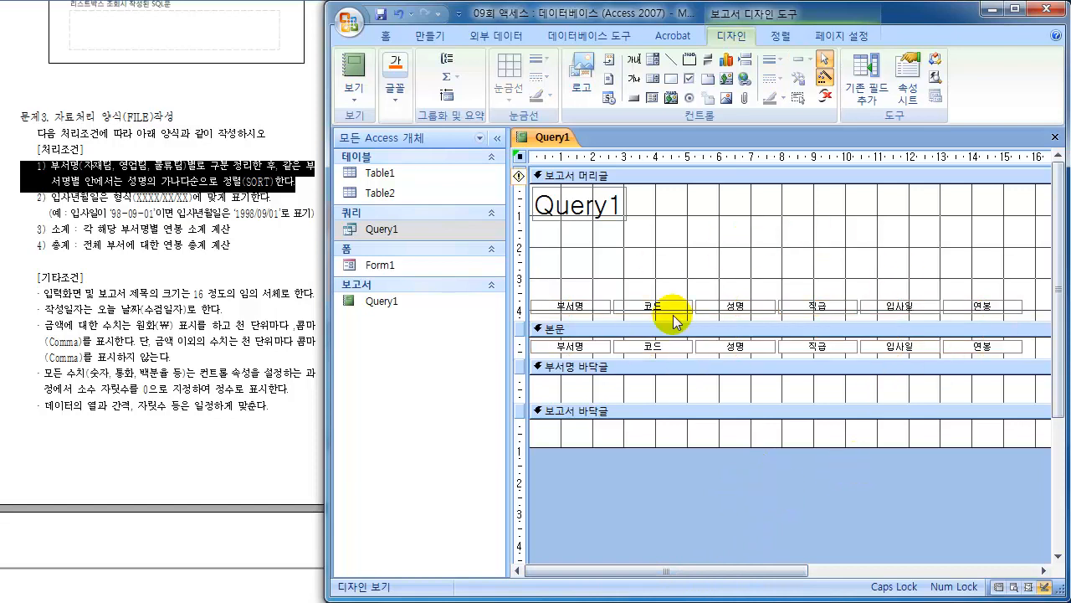
# - Move the title label lower in the report header, widen it to about 14 cm, and replace its text with 사원의 부서별 분류 현황
pyautogui.click(583, 212)
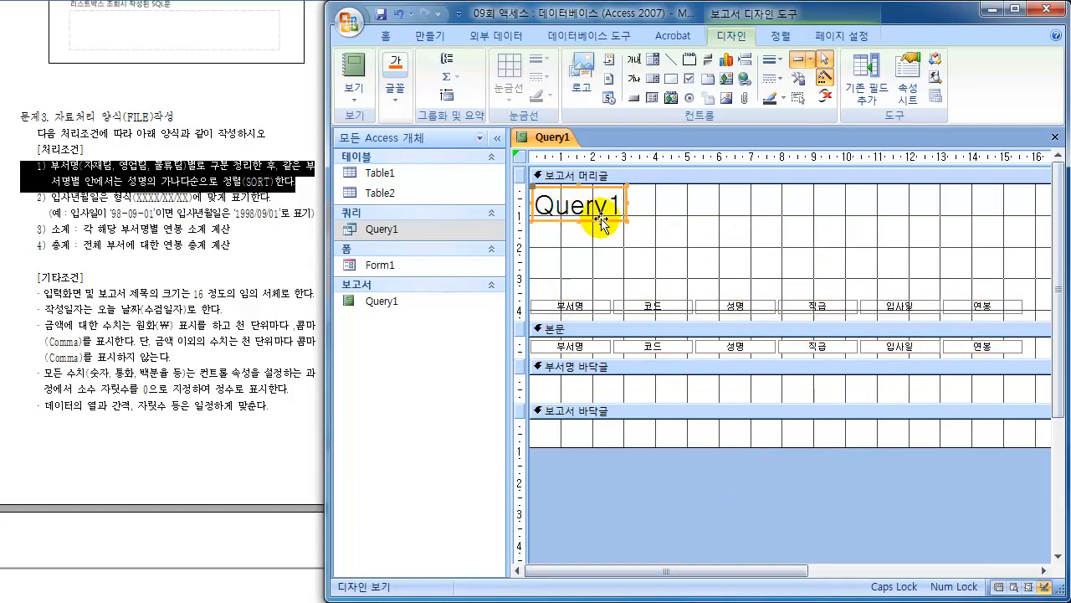
pyautogui.moveTo(606, 220); pyautogui.dragTo(1001, 247)
pyautogui.scroll(-8, 180, 381)
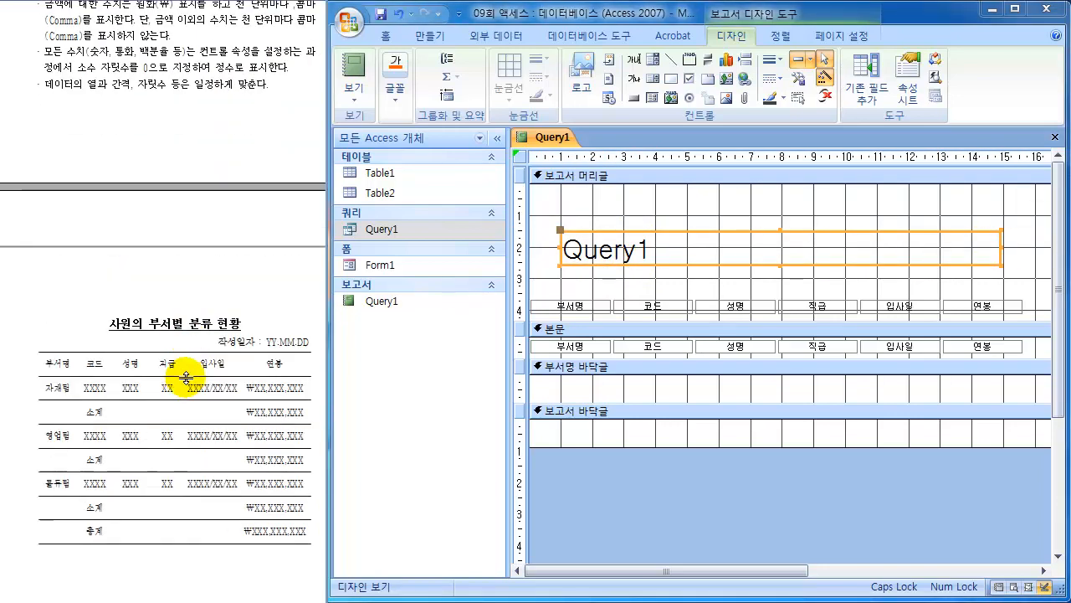
pyautogui.click(603, 248)
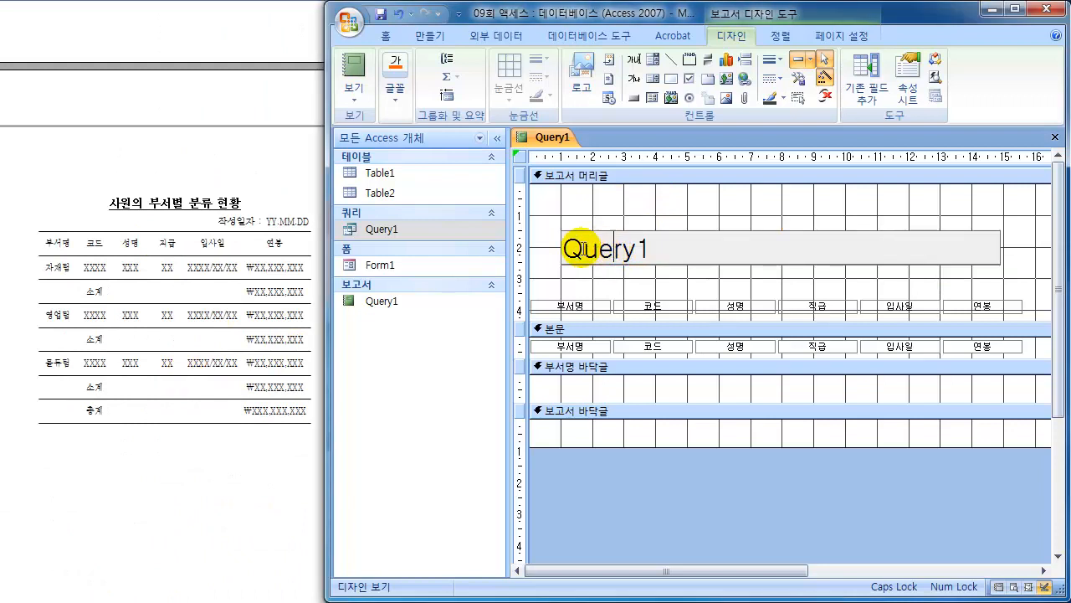
pyautogui.moveTo(658, 249); pyautogui.dragTo(322, 249)
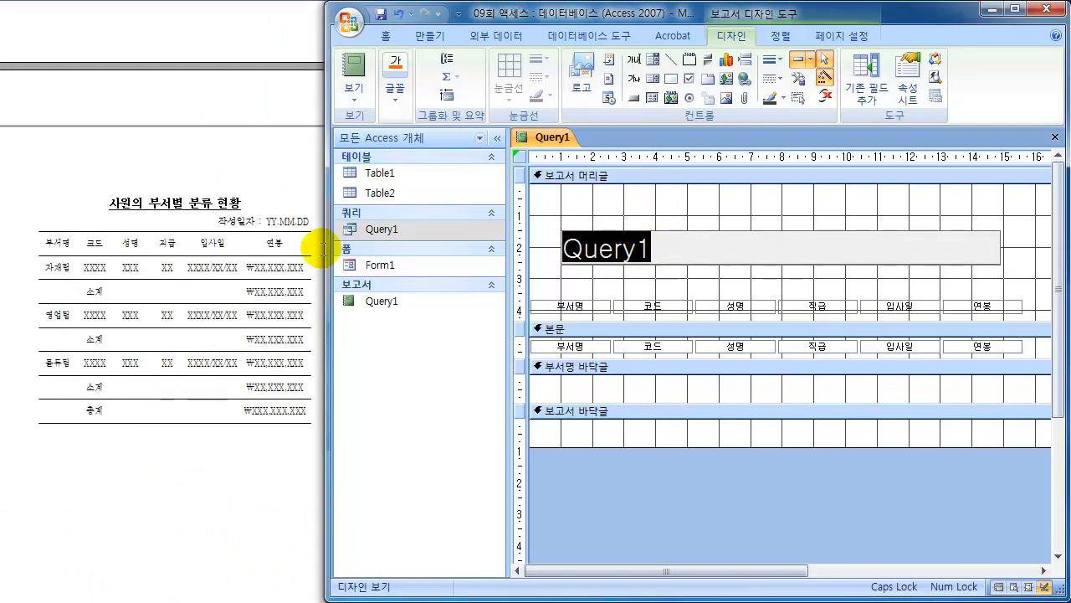
pyautogui.write('TKDN')
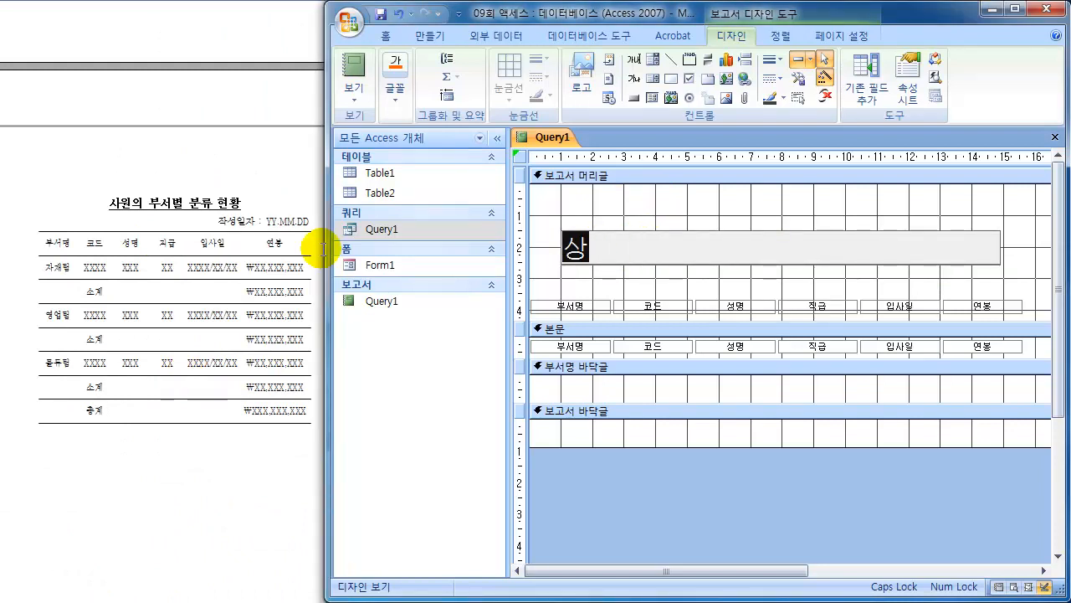
pyautogui.write('JSDML QNTJQU')
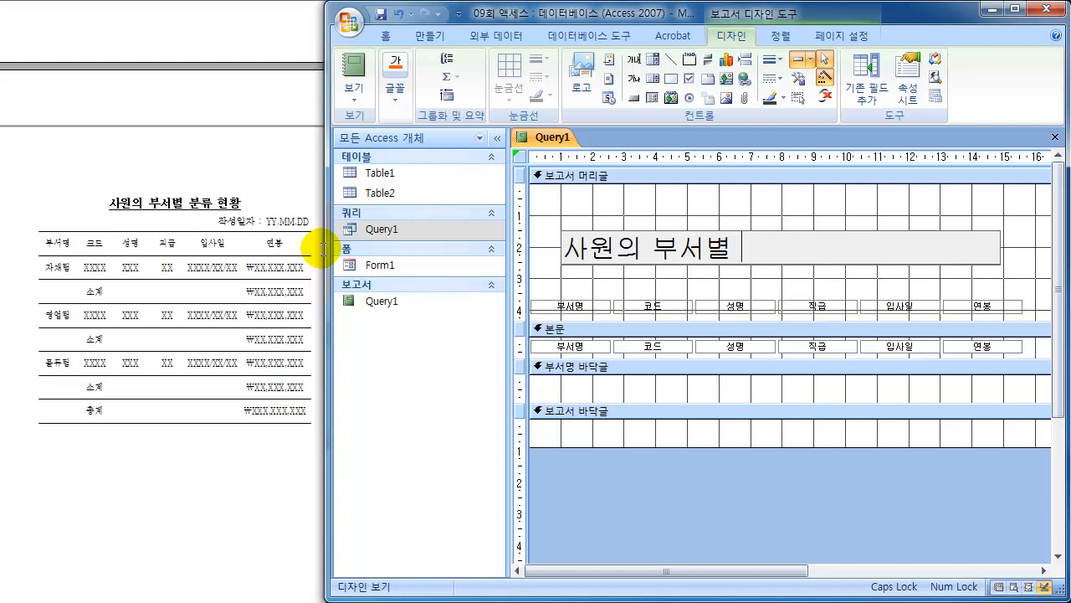
pyautogui.write('F QNSFB')
pyautogui.write('황')
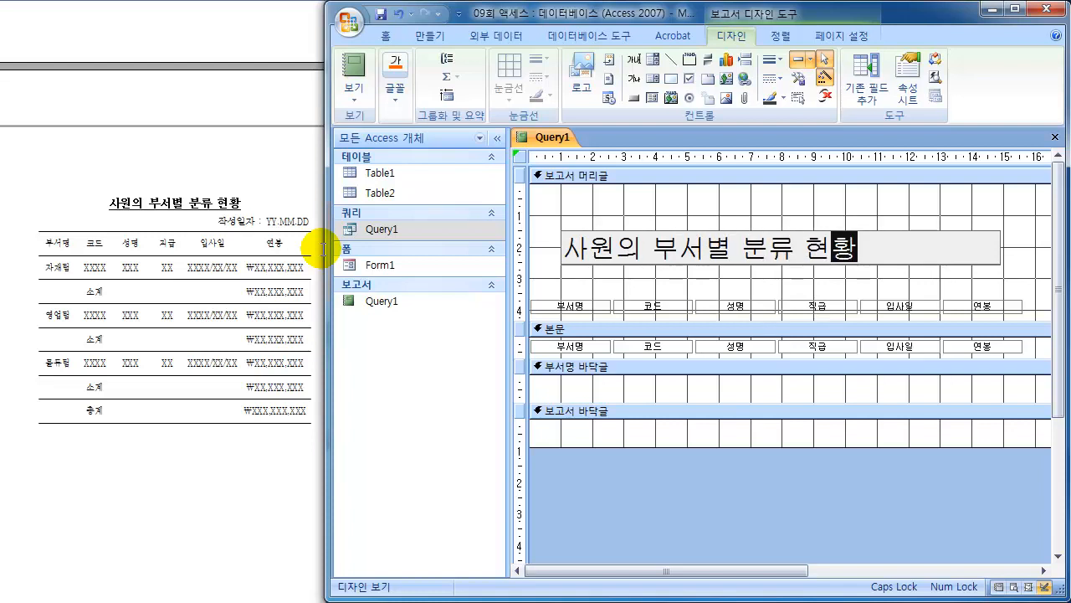
pyautogui.press('Return')
# - Format the title label in the report header as 16 pt, bold, underlined and centered
pyautogui.click(409, 87)
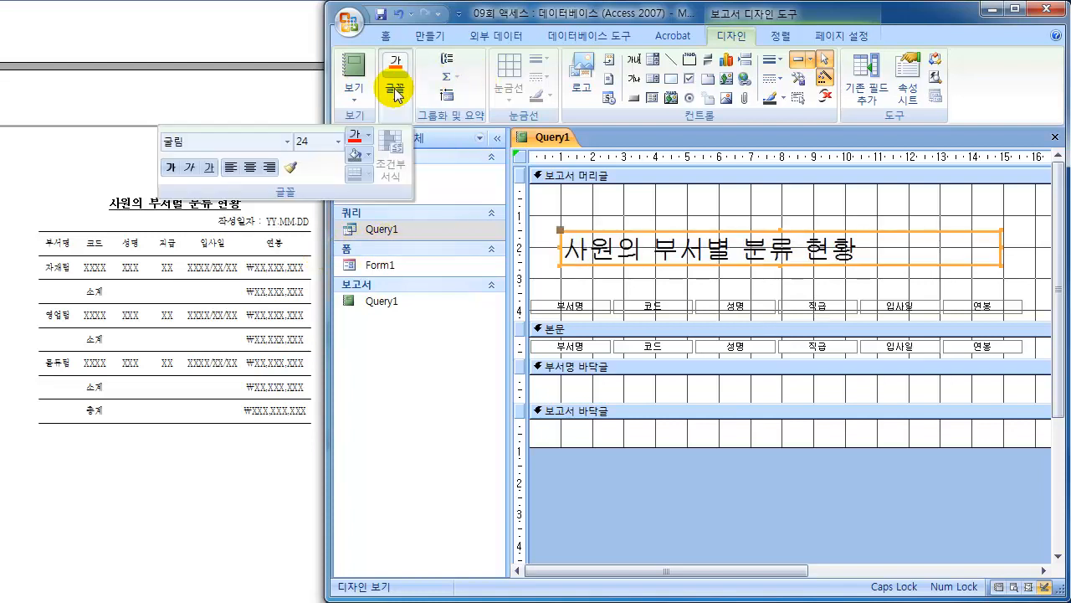
pyautogui.click(339, 144)
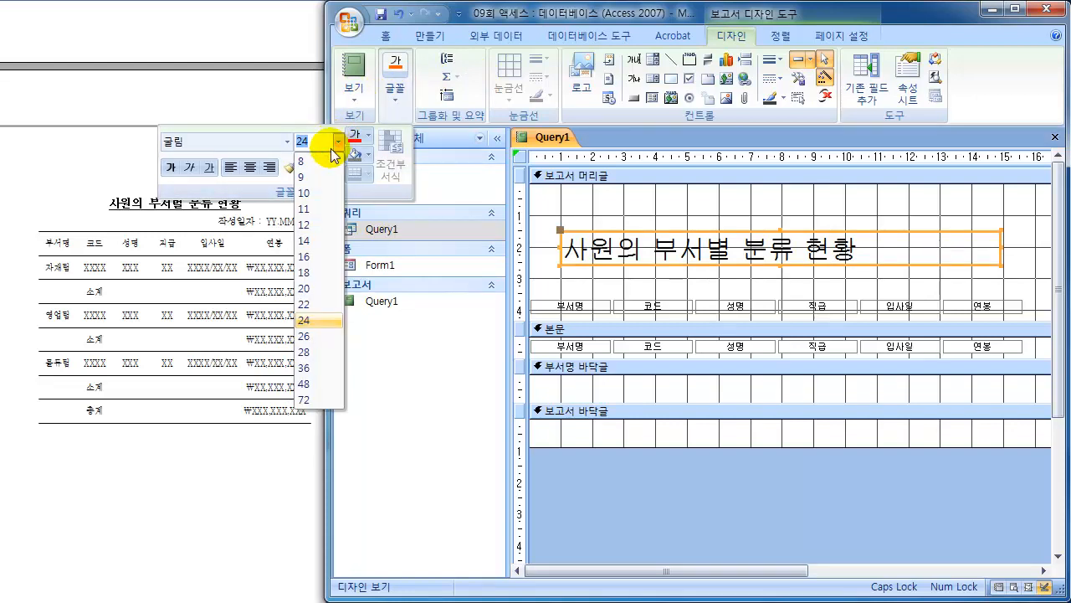
pyautogui.click(307, 257)
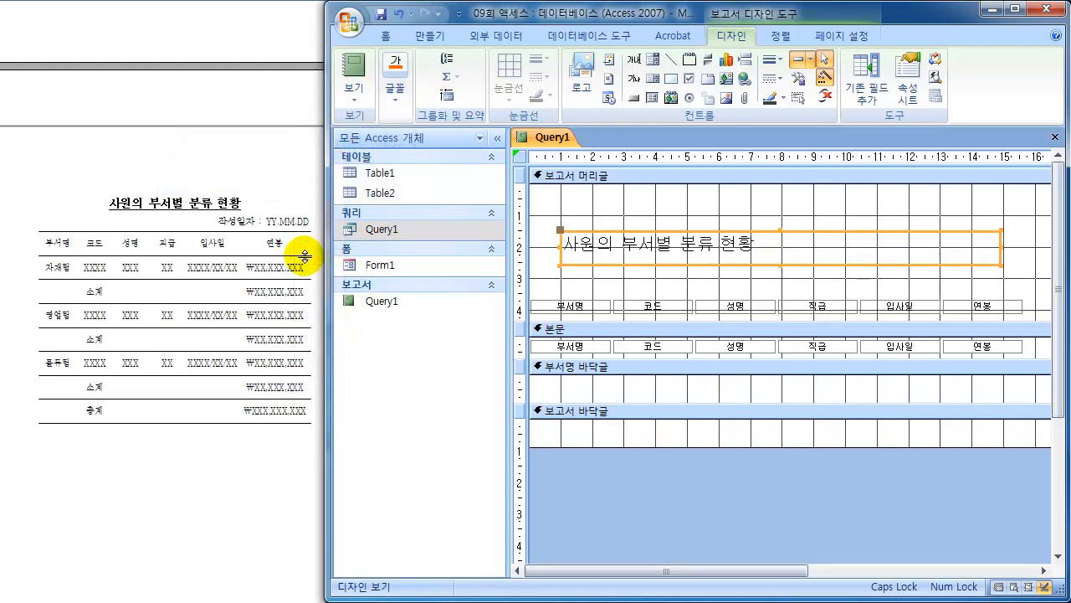
pyautogui.click(395, 91)
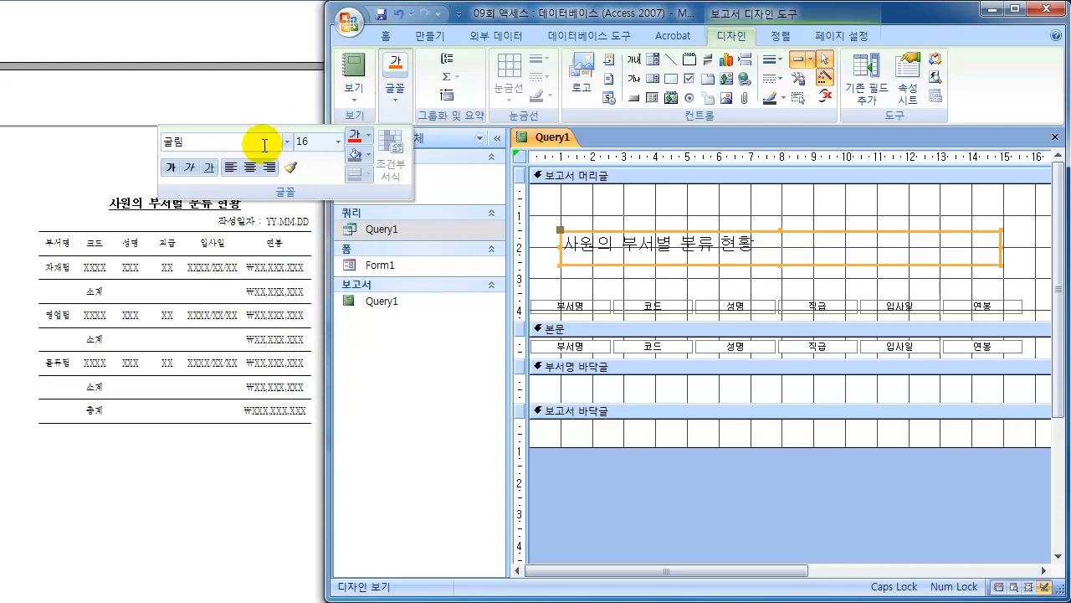
pyautogui.click(169, 171)
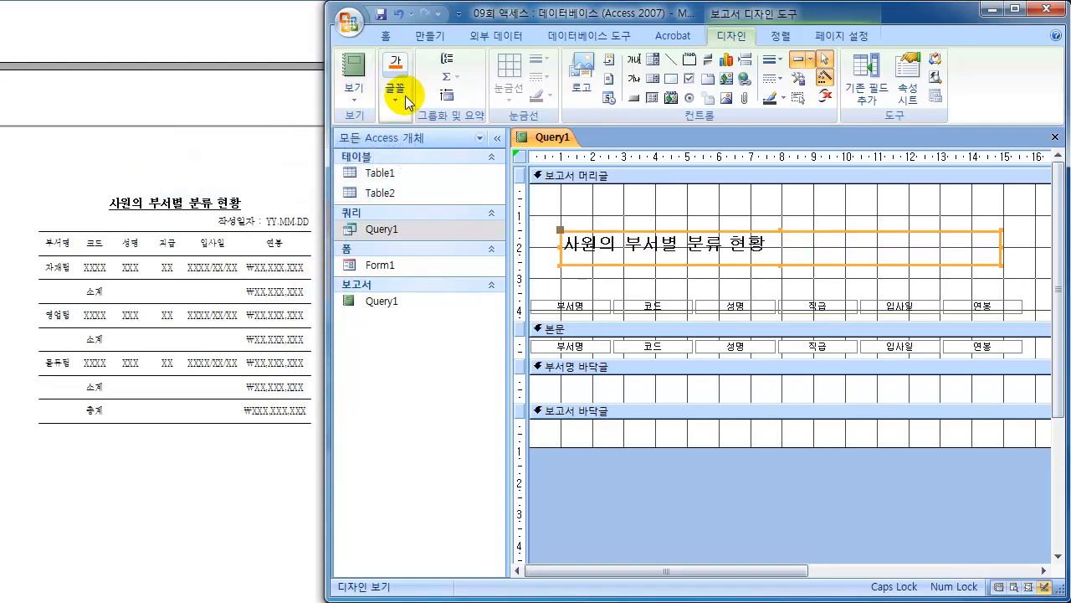
pyautogui.click(397, 89)
pyautogui.click(209, 167)
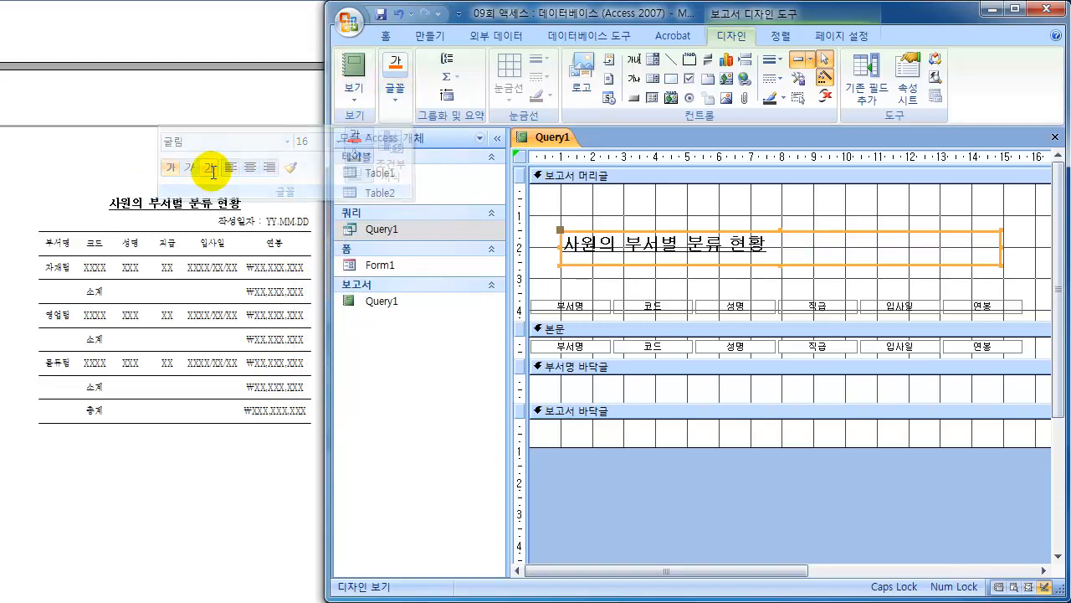
pyautogui.click(397, 92)
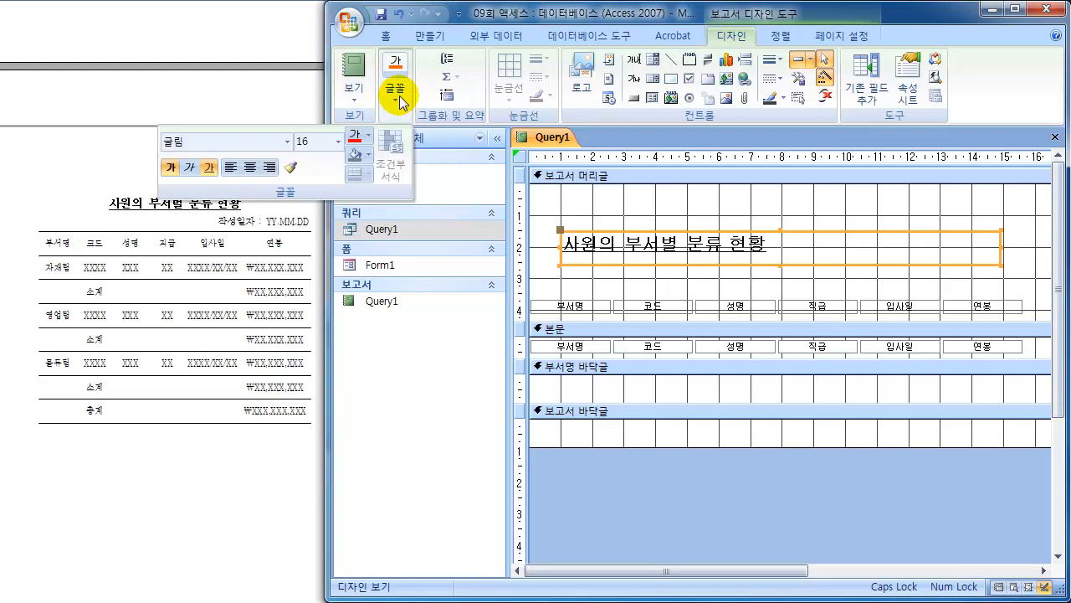
pyautogui.click(250, 167)
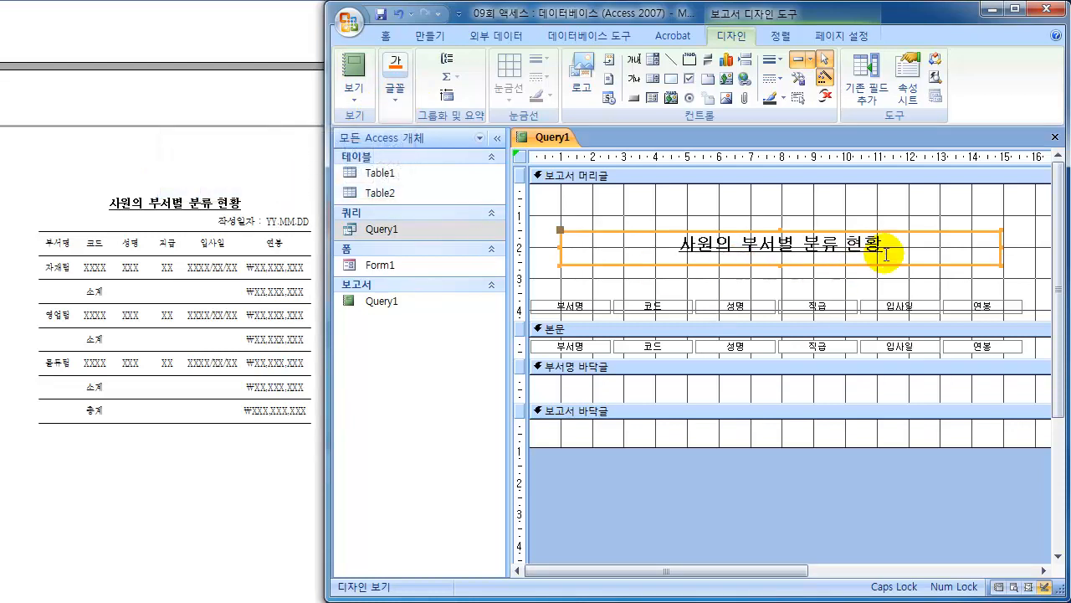
pyautogui.click(954, 284)
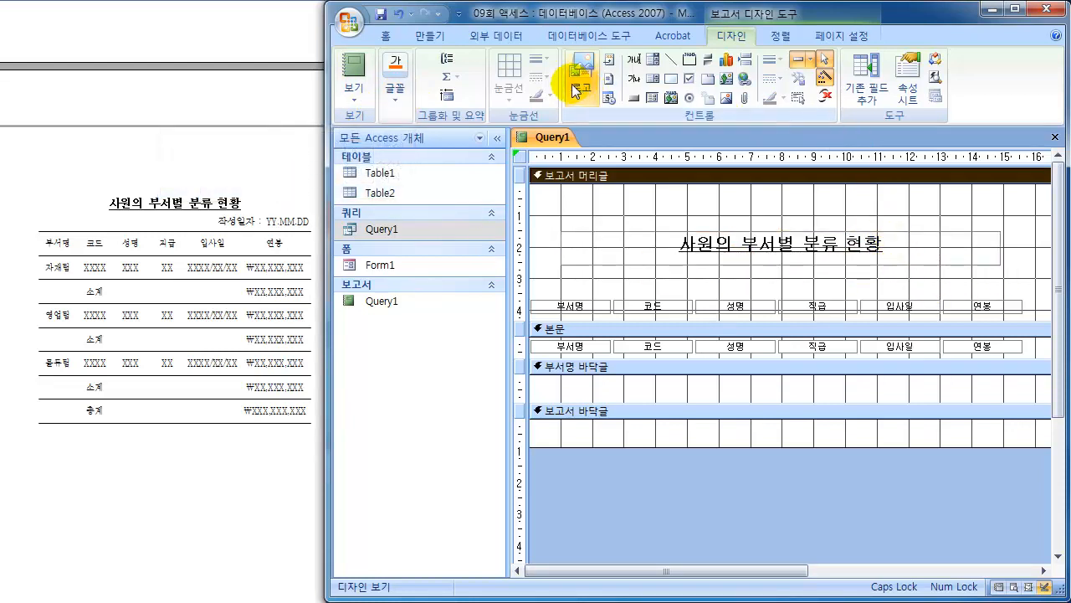
# - Add a label about 3.5 cm wide below the title's right end reading 작성일자 : 15-12-25, and right-align its text
pyautogui.click(635, 81)
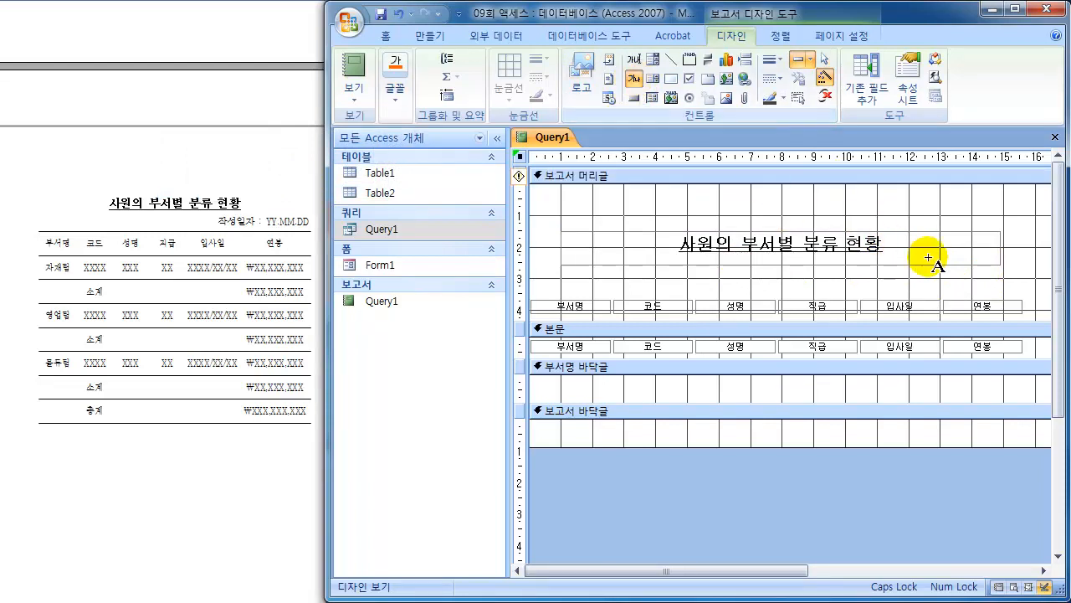
pyautogui.moveTo(914, 273); pyautogui.dragTo(1023, 290)
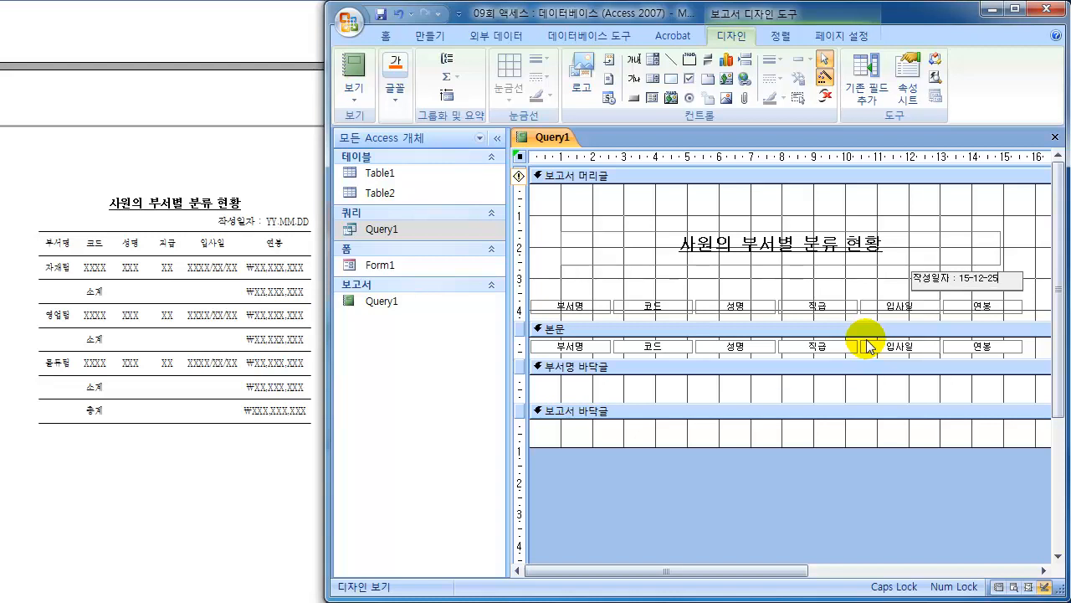
pyautogui.press('Return')
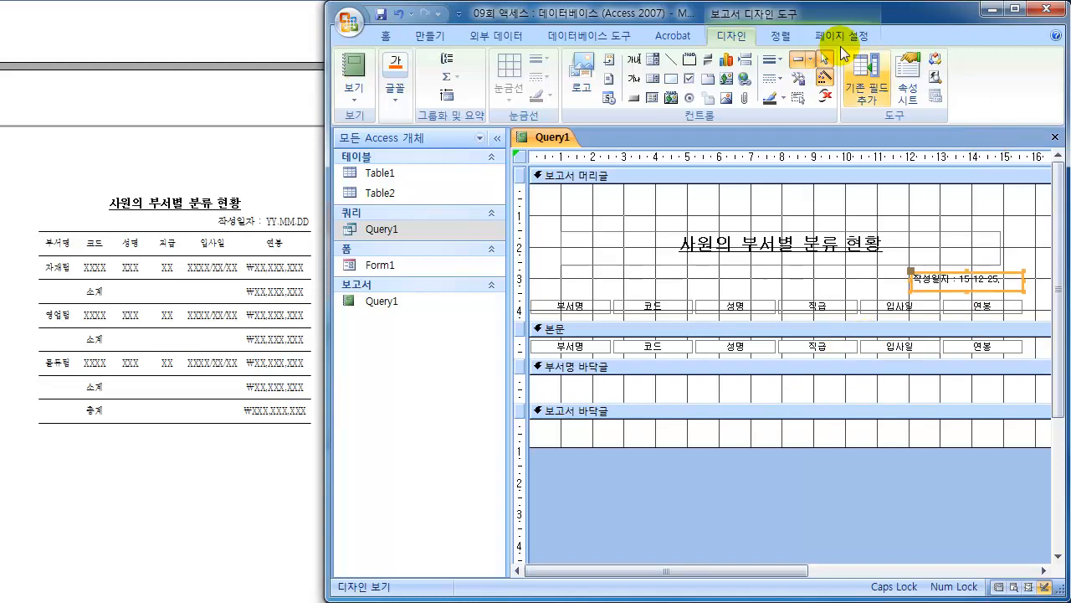
pyautogui.click(394, 84)
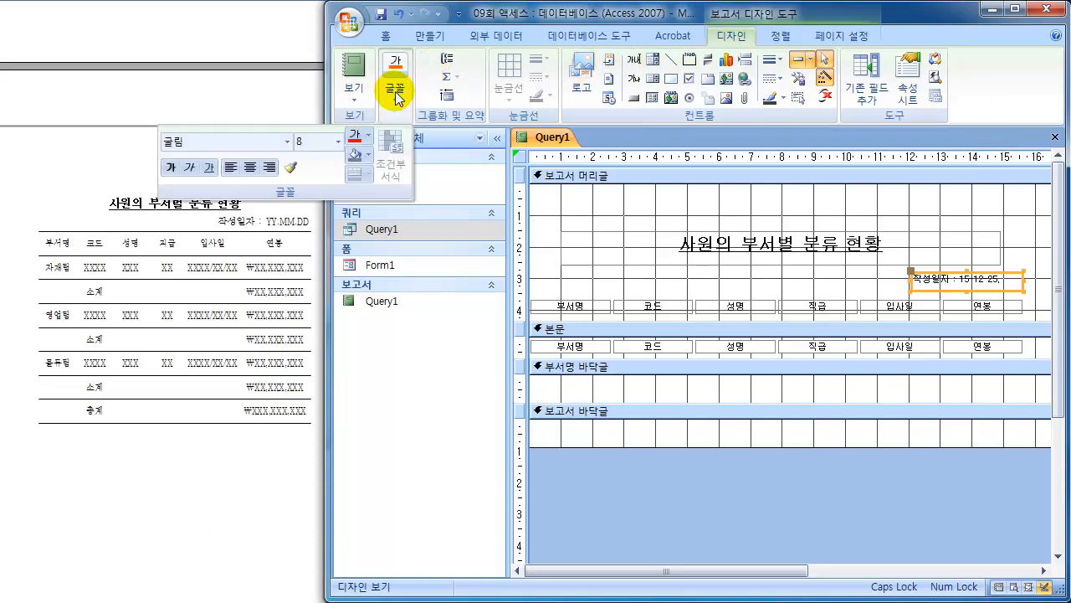
pyautogui.click(269, 168)
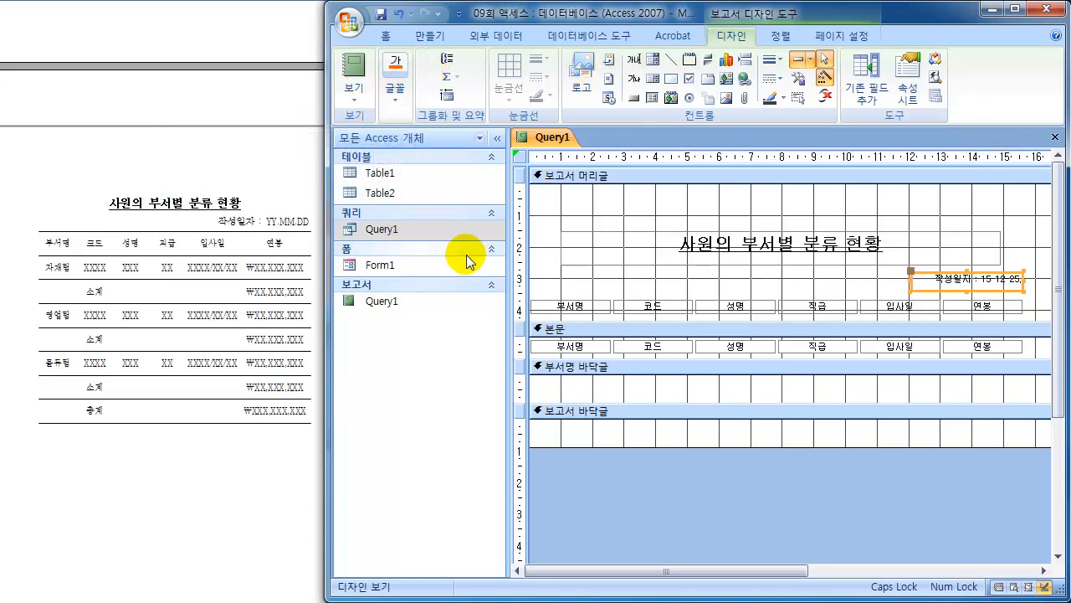
# - Remove the stray trailing character after the date in the 작성일자 label
pyautogui.click(567, 290)
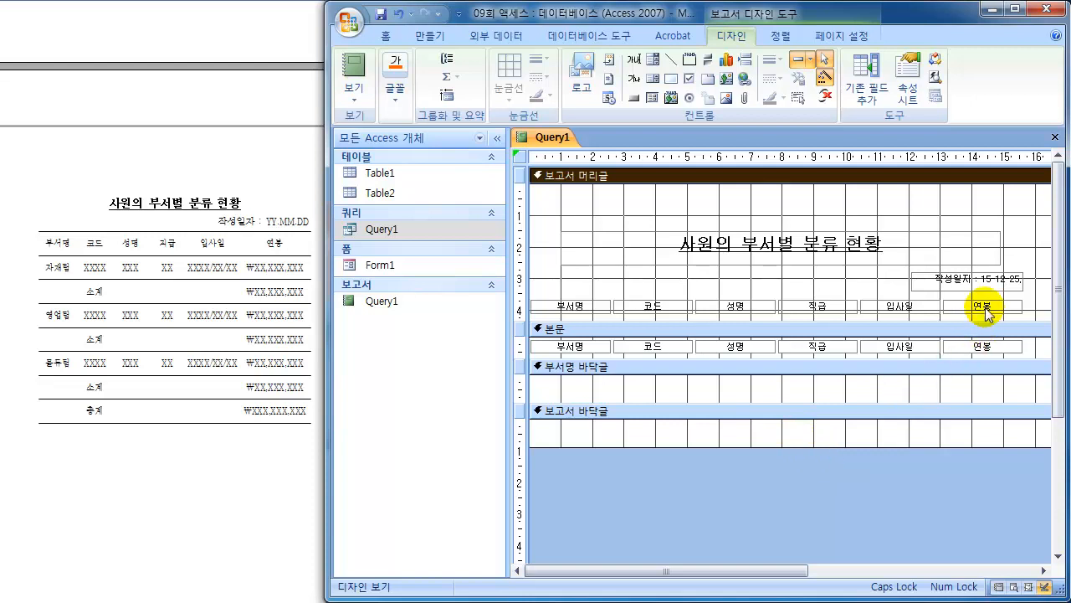
pyautogui.click(1005, 276)
pyautogui.click(1009, 283)
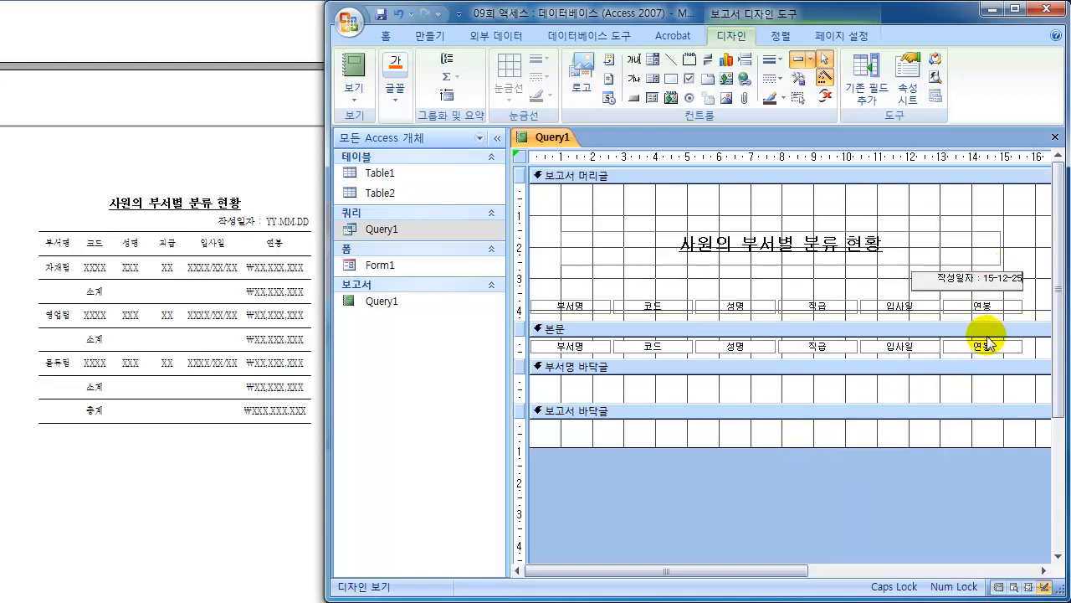
pyautogui.click(876, 282)
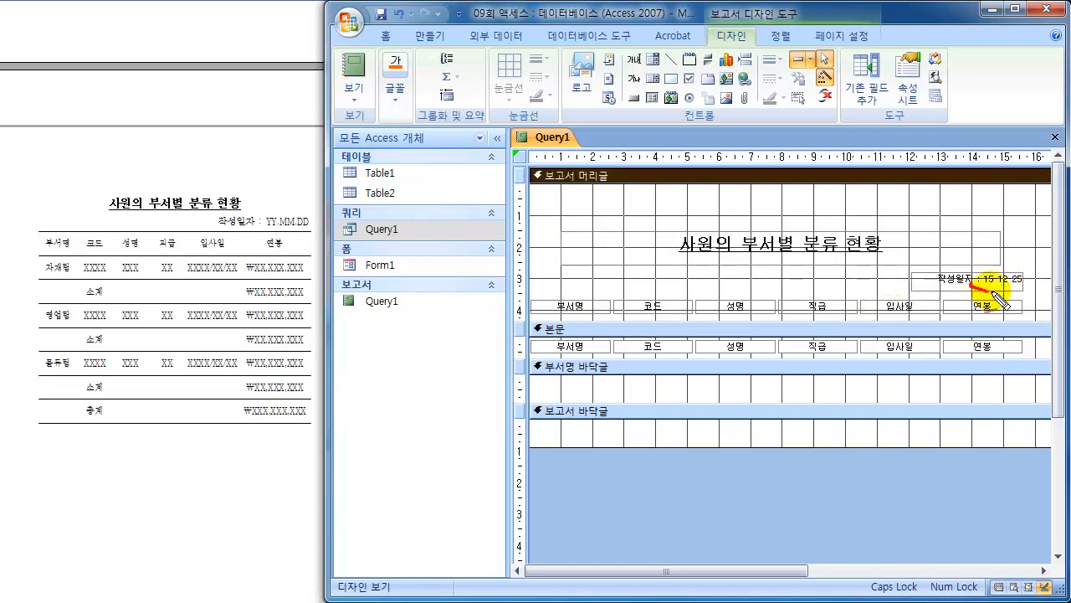
pyautogui.moveTo(980, 287)
pyautogui.mouseDown()
pyautogui.moveTo(1016, 270)
pyautogui.moveTo(968, 276)
pyautogui.moveTo(996, 266)
pyautogui.mouseUp()
pyautogui.moveTo(994, 223); pyautogui.dragTo(989, 256)
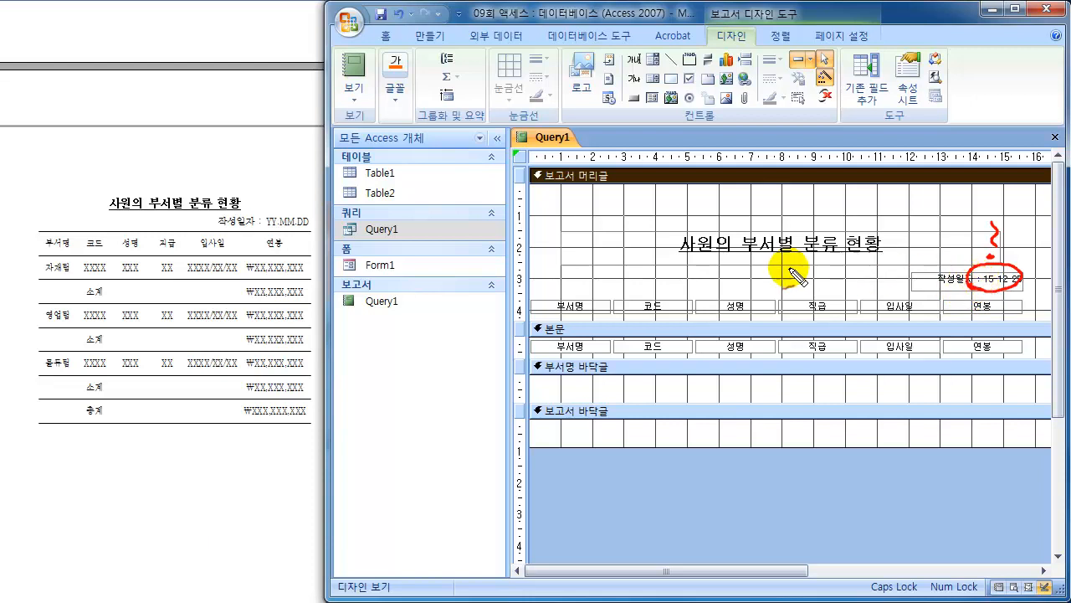
pyautogui.moveTo(248, 164)
pyautogui.mouseDown()
pyautogui.moveTo(303, 177)
pyautogui.moveTo(328, 199)
pyautogui.mouseUp()
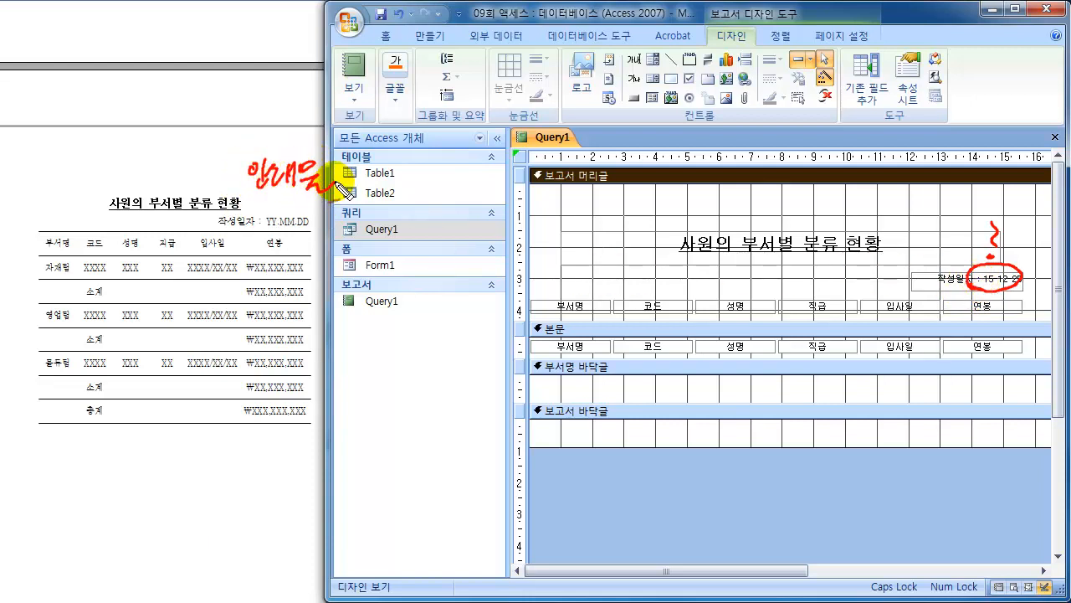
pyautogui.moveTo(250, 198)
pyautogui.mouseDown()
pyautogui.moveTo(328, 191)
pyautogui.moveTo(303, 247)
pyautogui.mouseUp()
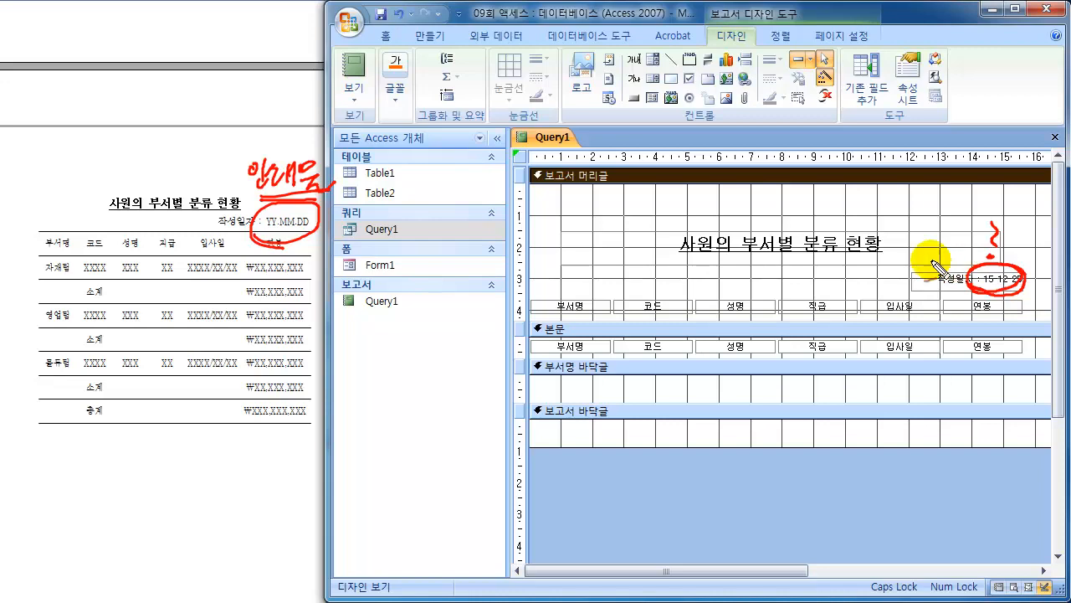
pyautogui.press('Escape')
pyautogui.scroll(10, 243, 172)
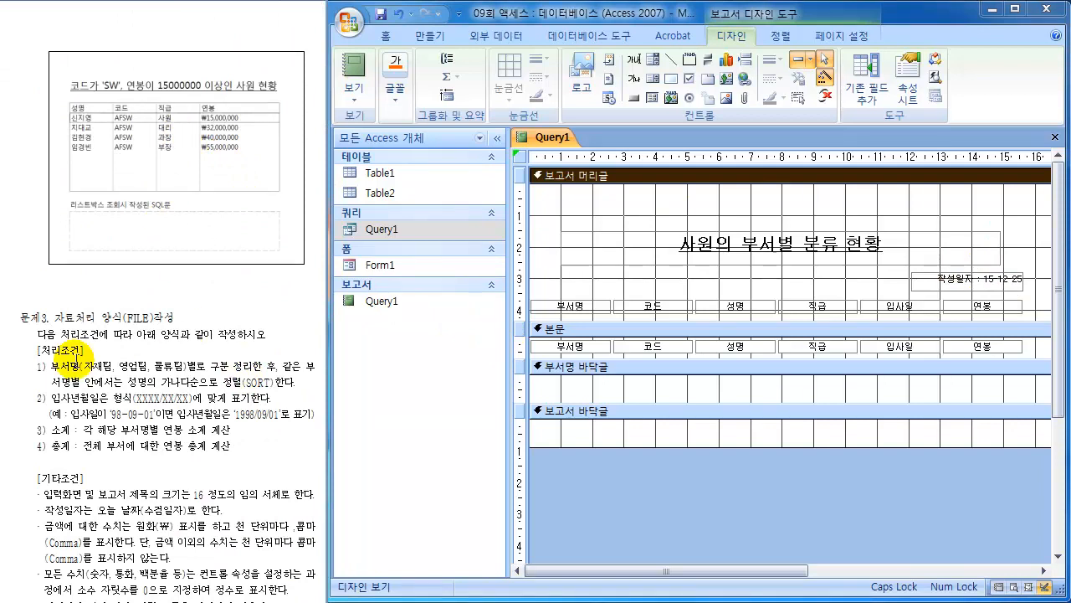
pyautogui.hotkey('ctrl', 'shift', 'd')
pyautogui.moveTo(150, 159)
pyautogui.mouseDown()
pyautogui.moveTo(258, 98)
pyautogui.moveTo(57, 113)
pyautogui.moveTo(177, 159)
pyautogui.mouseUp()
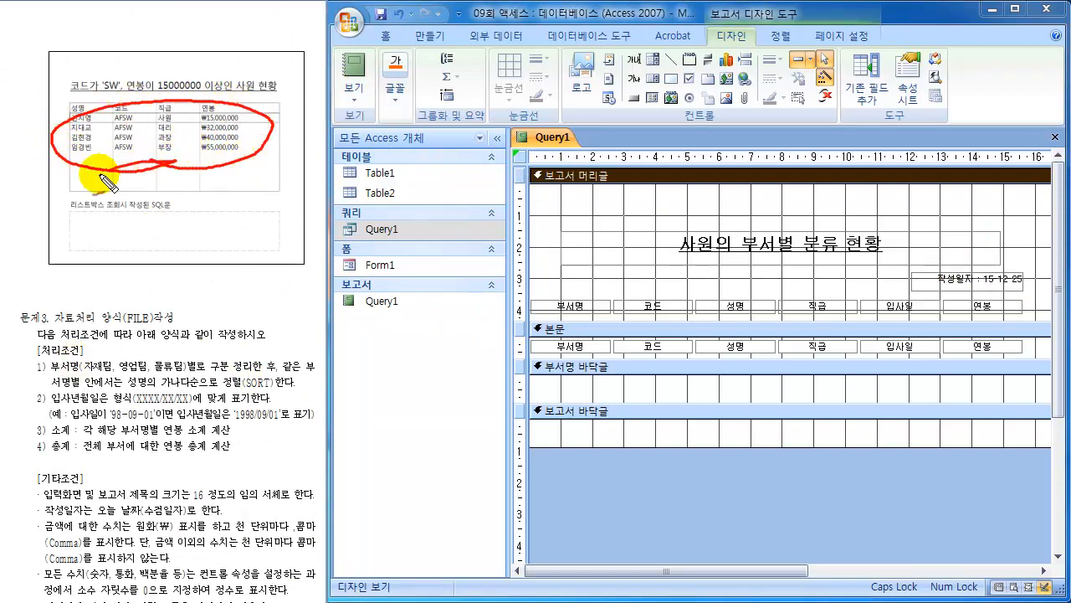
pyautogui.moveTo(106, 182)
pyautogui.mouseDown()
pyautogui.moveTo(105, 223)
pyautogui.moveTo(209, 230)
pyautogui.moveTo(155, 266)
pyautogui.moveTo(194, 255)
pyautogui.mouseUp()
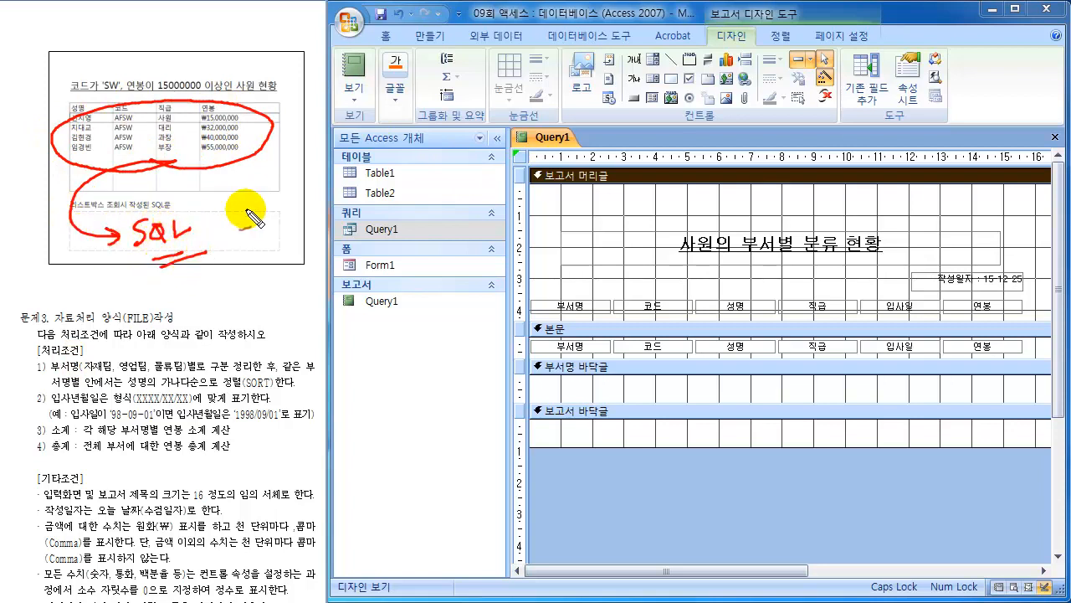
pyautogui.moveTo(247, 202); pyautogui.dragTo(234, 224)
pyautogui.moveTo(250, 211)
pyautogui.mouseDown()
pyautogui.moveTo(240, 224)
pyautogui.moveTo(285, 243)
pyautogui.moveTo(273, 248)
pyautogui.mouseUp()
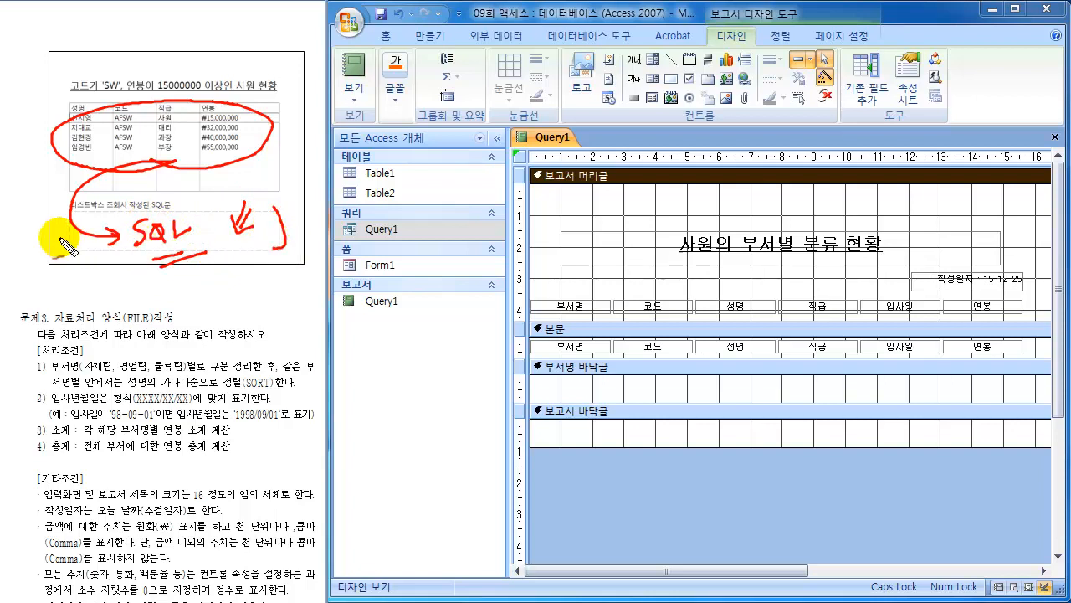
pyautogui.moveTo(79, 216); pyautogui.dragTo(80, 258)
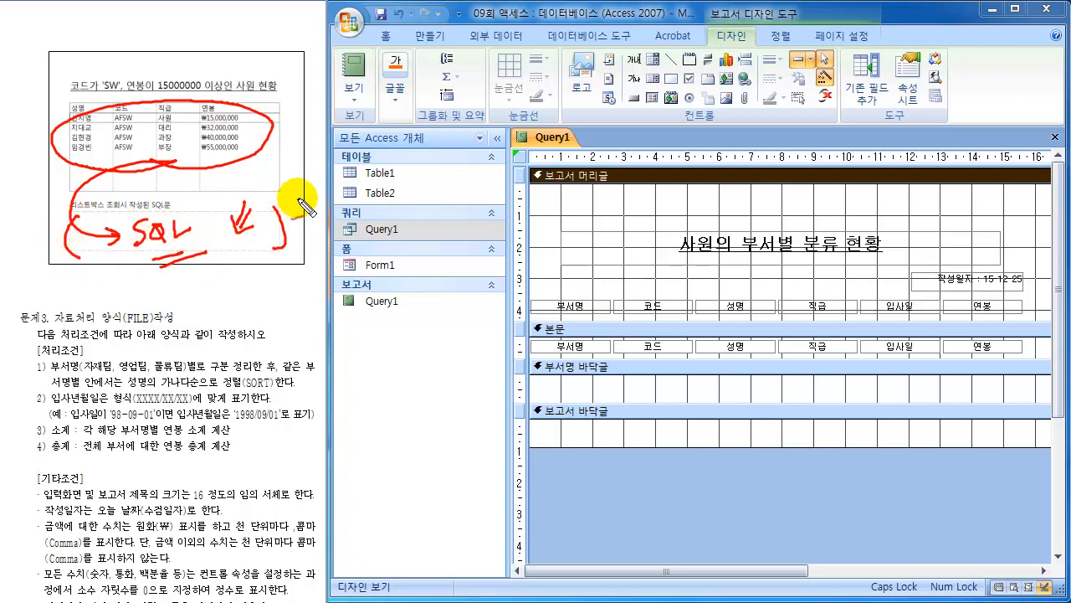
pyautogui.moveTo(299, 200); pyautogui.dragTo(288, 216)
pyautogui.moveTo(286, 202)
pyautogui.mouseDown()
pyautogui.moveTo(301, 214)
pyautogui.moveTo(298, 234)
pyautogui.mouseUp()
pyautogui.moveTo(297, 219)
pyautogui.mouseDown()
pyautogui.moveTo(312, 232)
pyautogui.moveTo(299, 254)
pyautogui.mouseUp()
pyautogui.moveTo(298, 239); pyautogui.dragTo(319, 258)
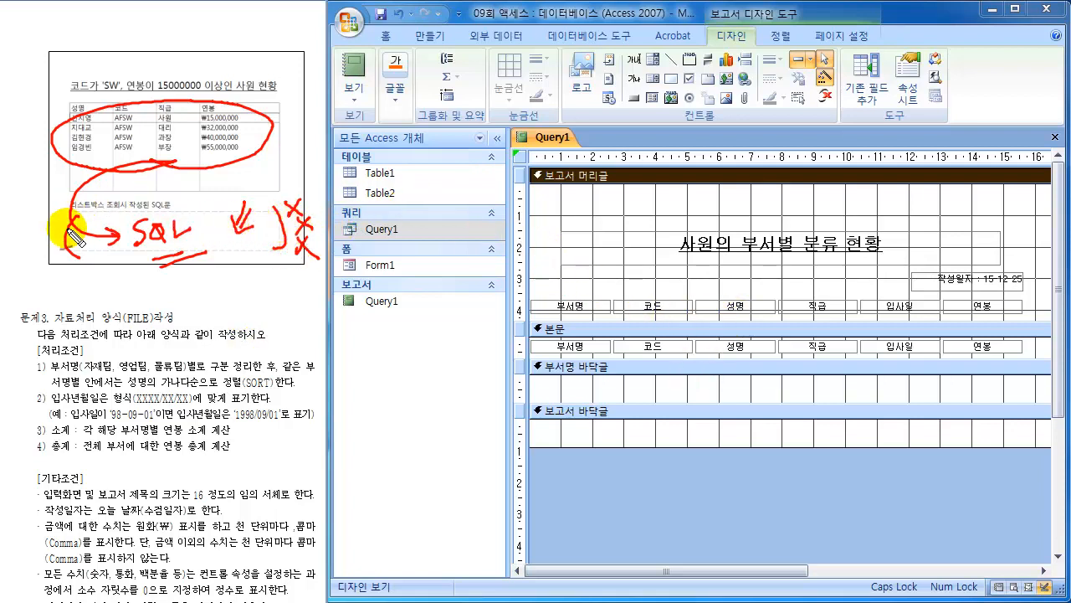
pyautogui.moveTo(67, 205); pyautogui.dragTo(46, 263)
pyautogui.moveTo(277, 199)
pyautogui.mouseDown()
pyautogui.moveTo(288, 210)
pyautogui.moveTo(287, 264)
pyautogui.mouseUp()
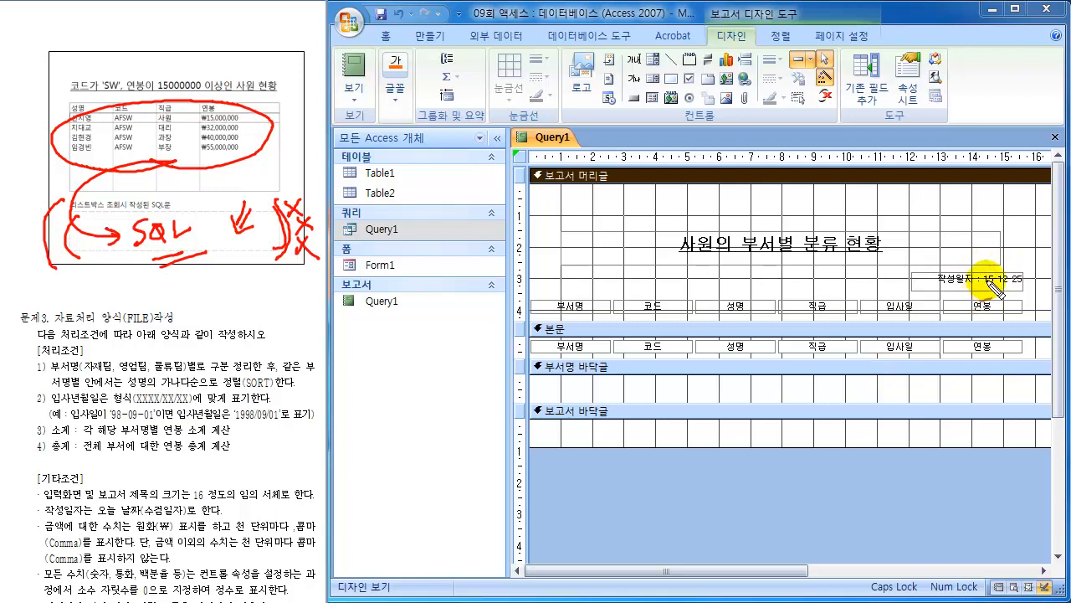
pyautogui.press('Escape')
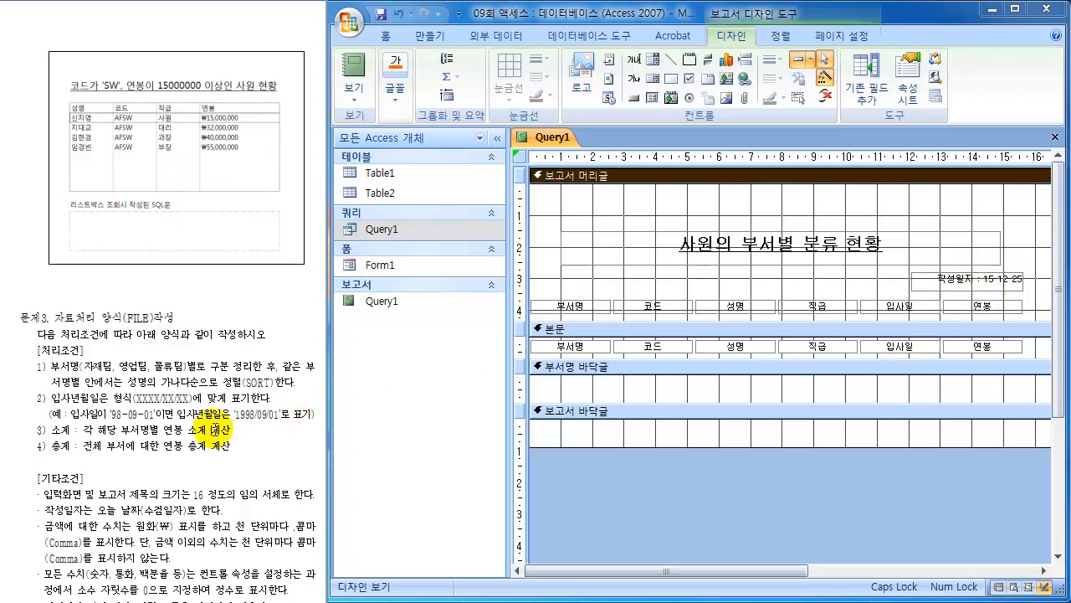
# - Display the report in Report view and compare its department groups and columns with the sample layout in the exam document
pyautogui.click(675, 435)
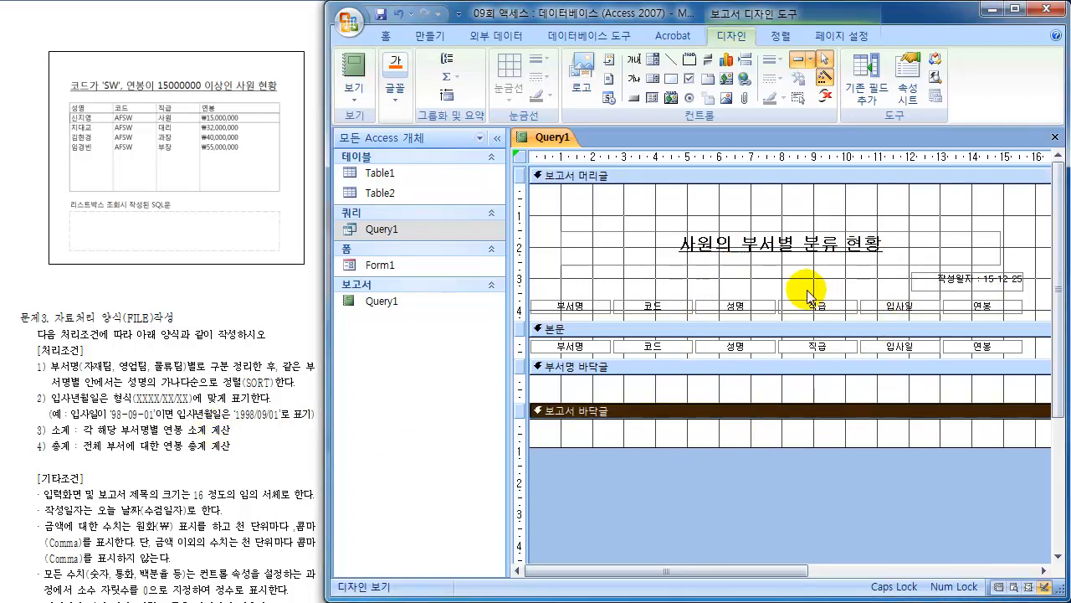
pyautogui.click(358, 77)
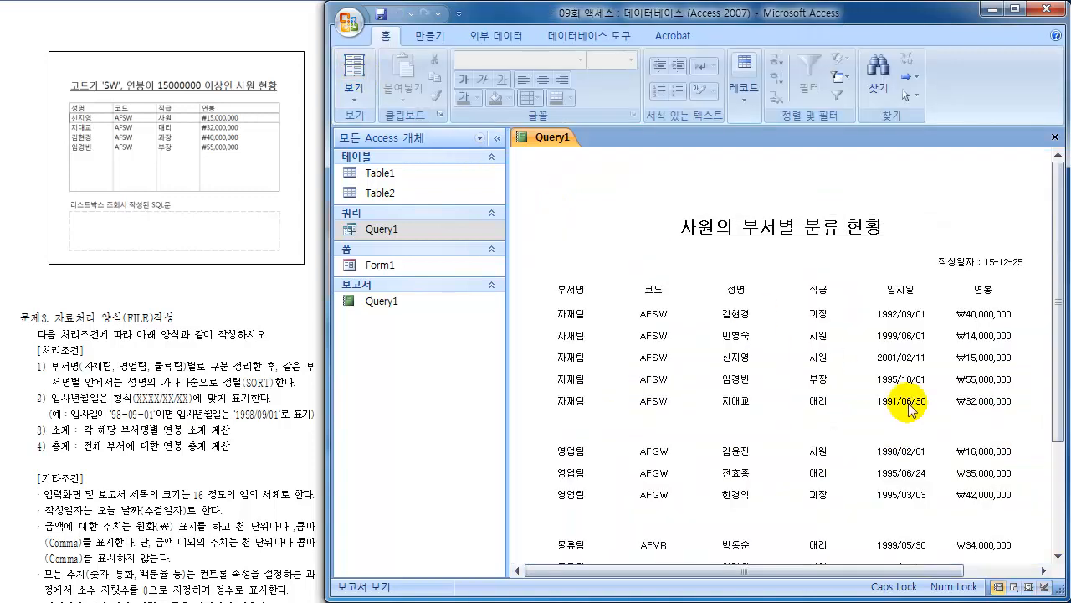
pyautogui.scroll(-5, 910, 408)
pyautogui.scroll(1, 910, 408)
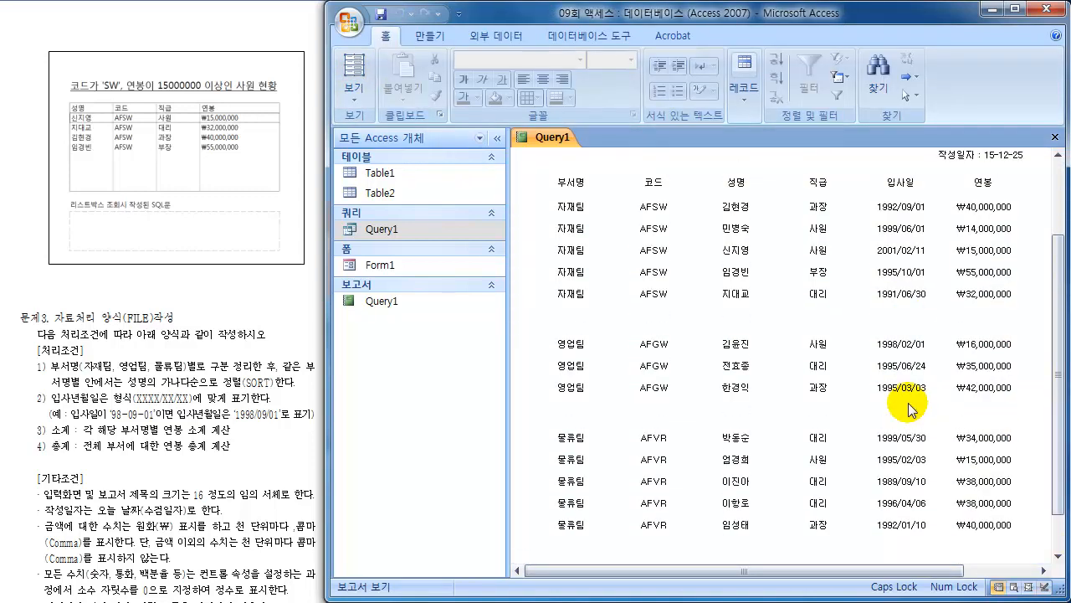
pyautogui.scroll(-10, 172, 431)
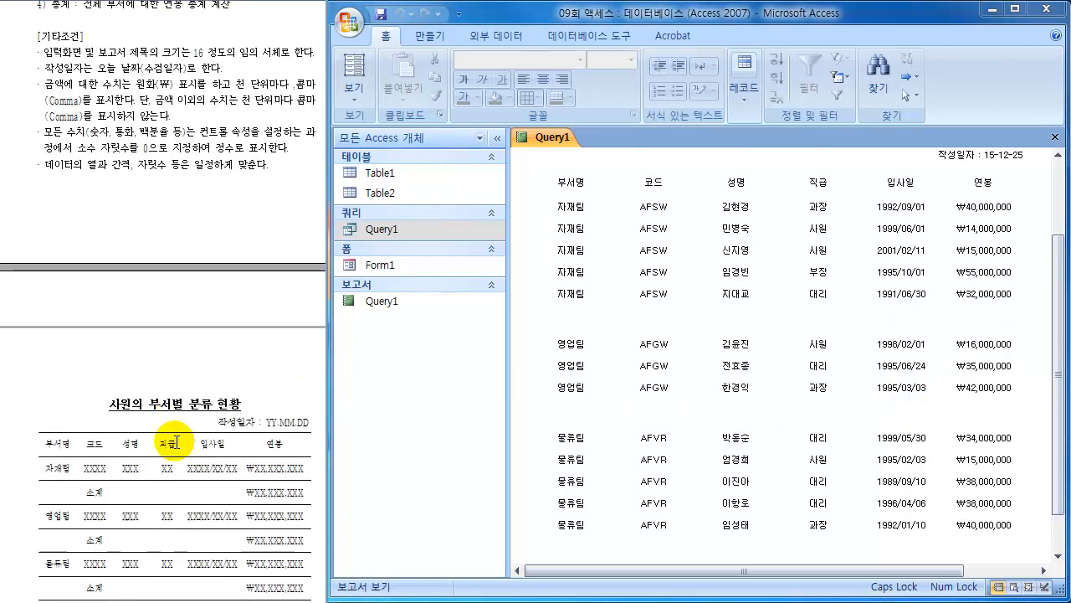
pyautogui.scroll(-3, 175, 442)
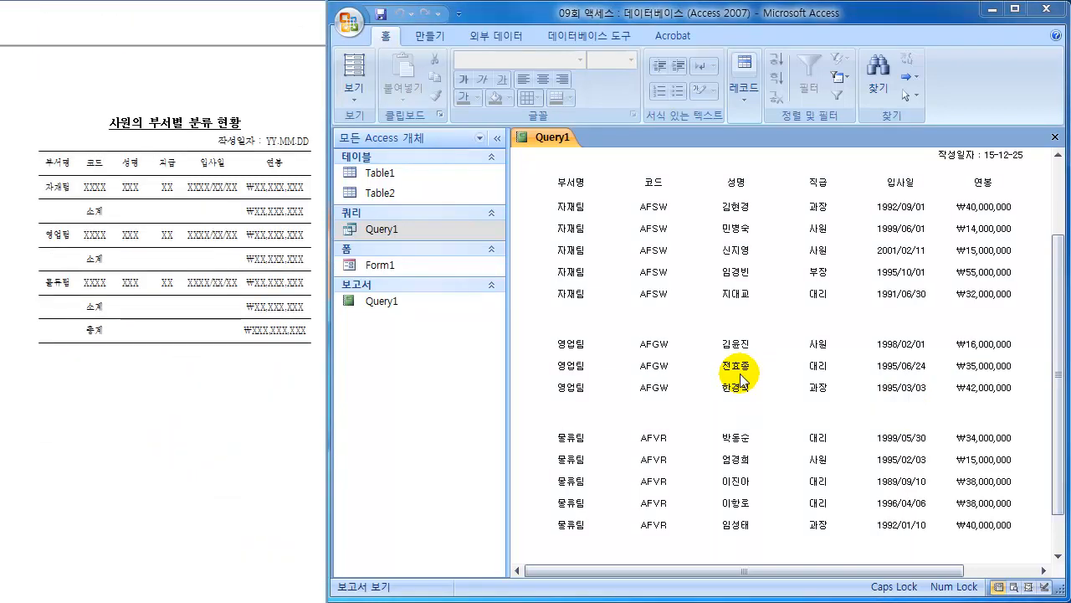
pyautogui.hotkey('ctrl', '2')
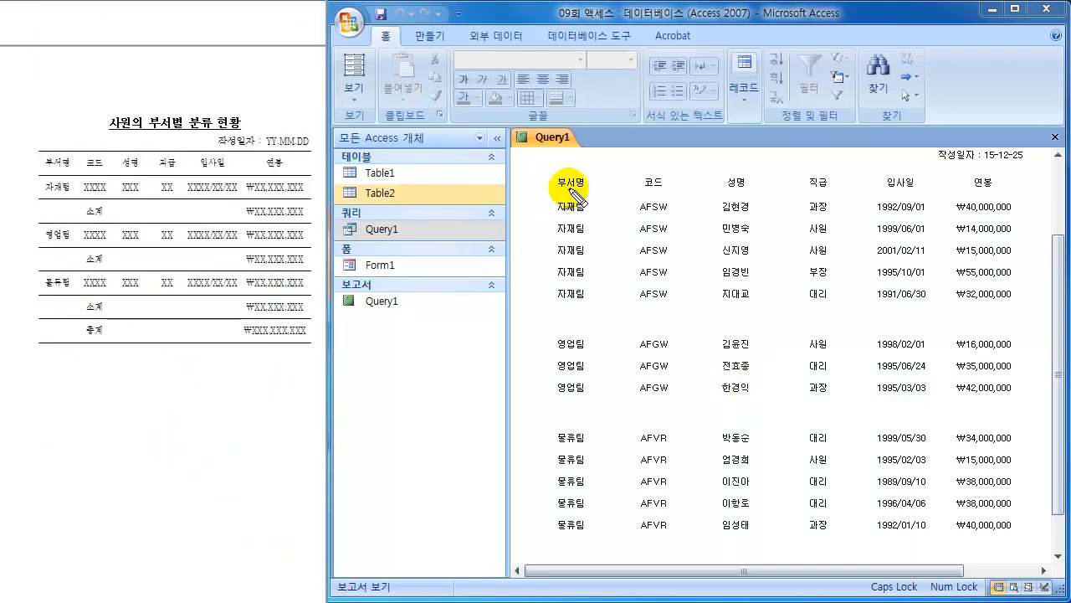
pyautogui.moveTo(570, 174); pyautogui.dragTo(559, 191)
pyautogui.moveTo(561, 206)
pyautogui.mouseDown()
pyautogui.moveTo(549, 215)
pyautogui.moveTo(568, 313)
pyautogui.moveTo(559, 308)
pyautogui.moveTo(565, 419)
pyautogui.moveTo(540, 529)
pyautogui.moveTo(561, 544)
pyautogui.mouseUp()
pyautogui.moveTo(601, 244); pyautogui.dragTo(611, 241)
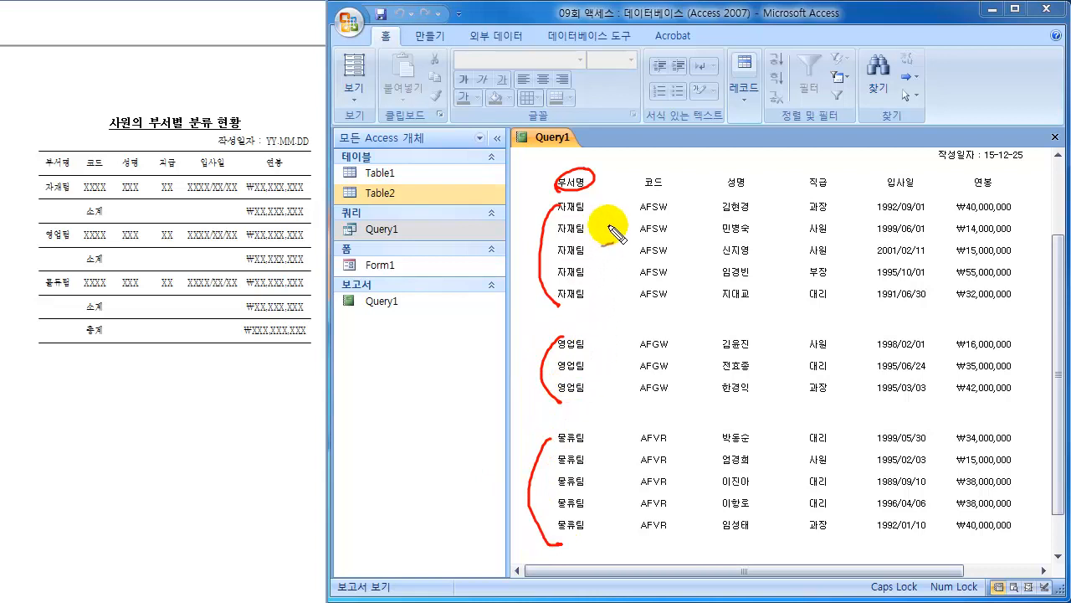
pyautogui.moveTo(598, 475); pyautogui.dragTo(597, 499)
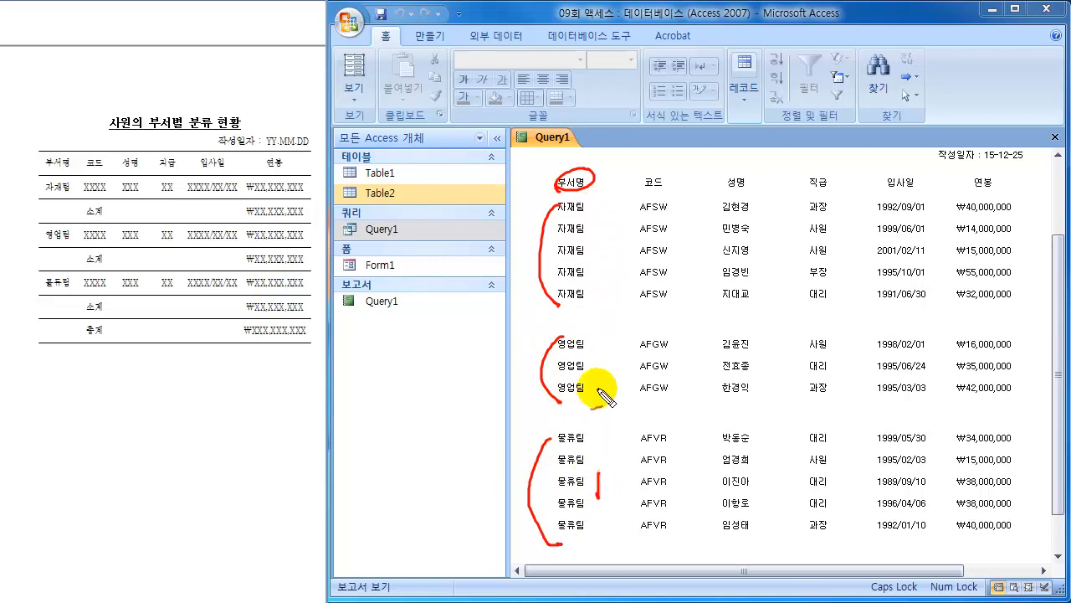
pyautogui.moveTo(592, 356); pyautogui.dragTo(611, 362)
pyautogui.moveTo(596, 240); pyautogui.dragTo(596, 256)
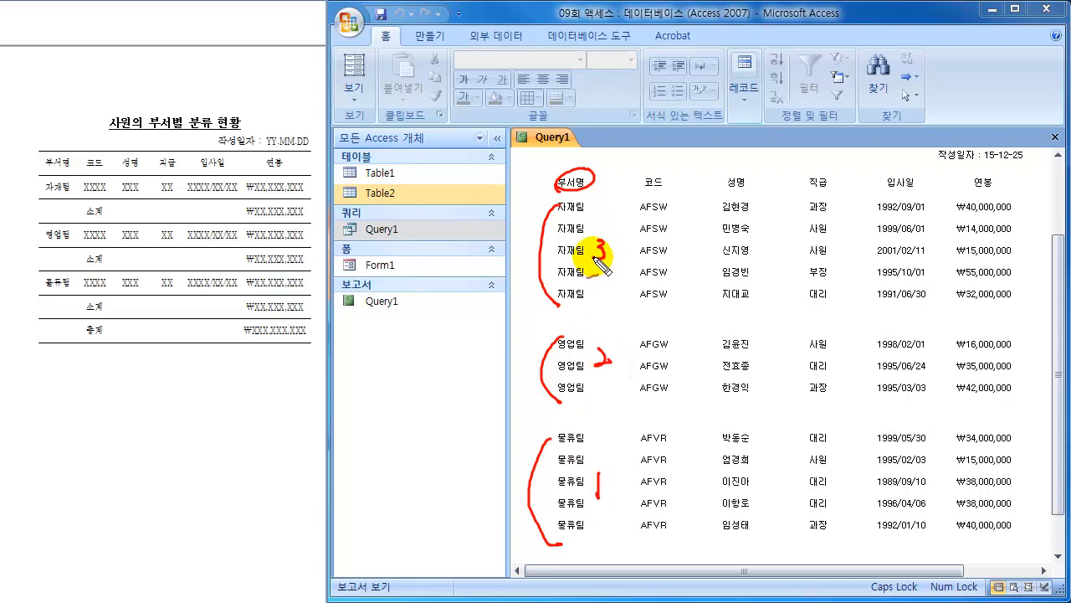
pyautogui.moveTo(574, 179)
pyautogui.mouseDown()
pyautogui.moveTo(586, 156)
pyautogui.moveTo(559, 169)
pyautogui.mouseUp()
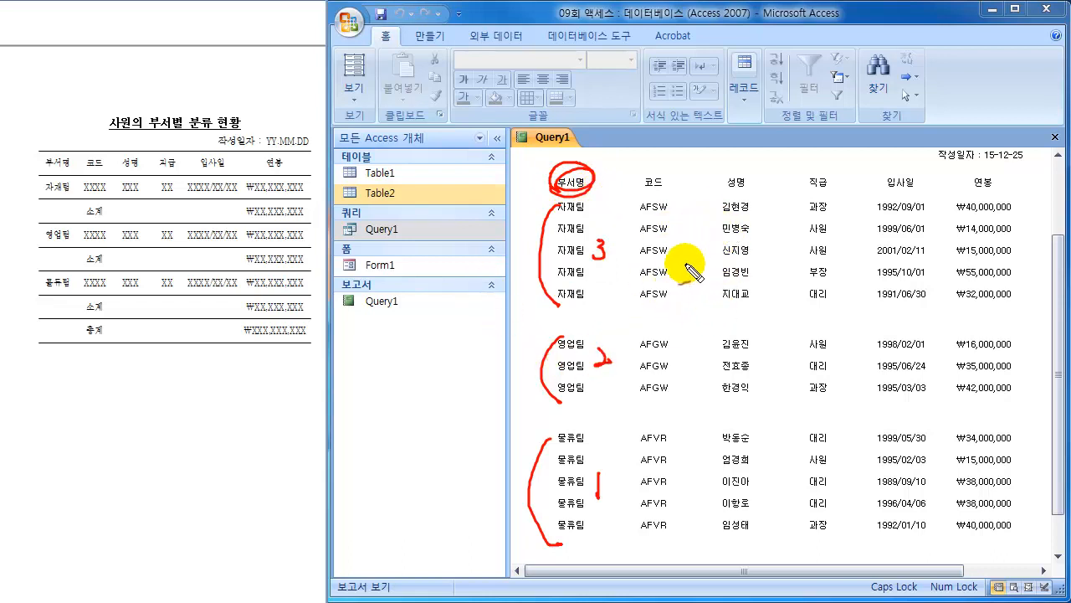
pyautogui.moveTo(591, 215)
pyautogui.mouseDown()
pyautogui.moveTo(560, 305)
pyautogui.moveTo(567, 407)
pyautogui.mouseUp()
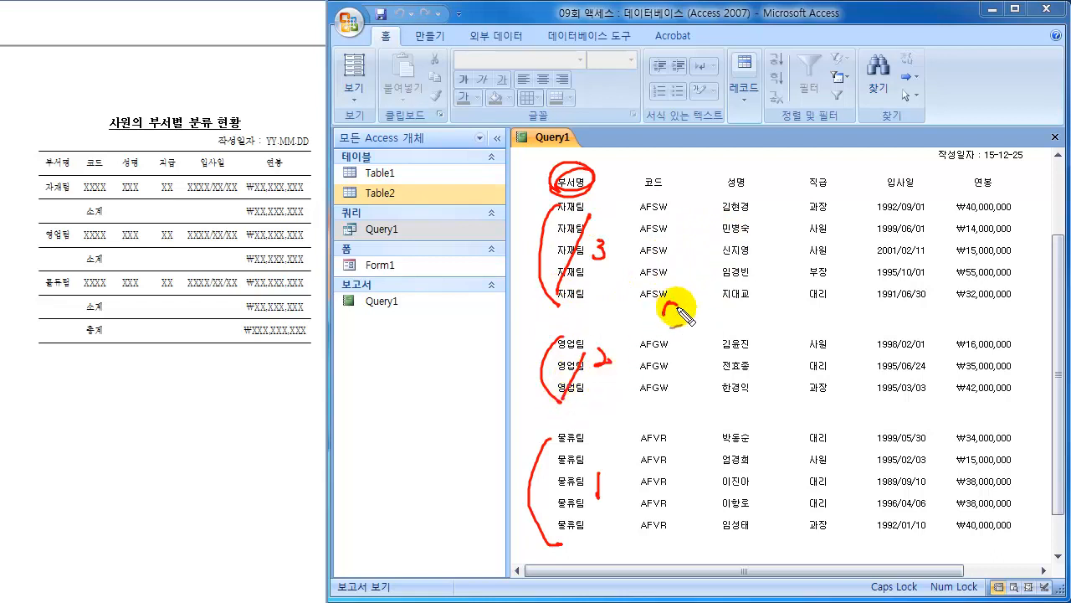
pyautogui.moveTo(664, 306); pyautogui.dragTo(708, 327)
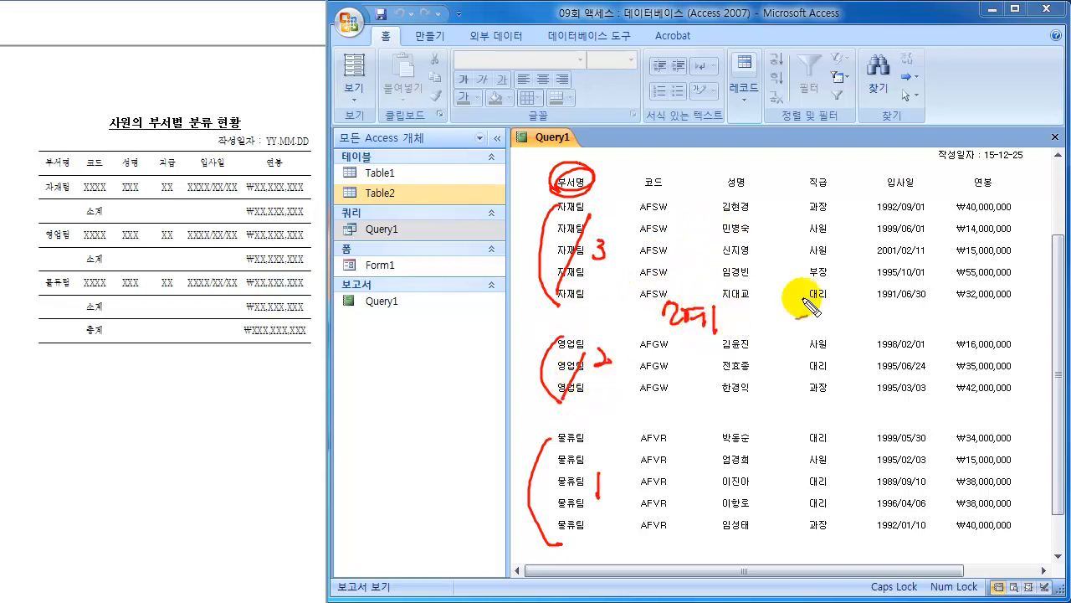
pyautogui.moveTo(875, 199); pyautogui.dragTo(870, 308)
pyautogui.moveTo(931, 201); pyautogui.dragTo(935, 296)
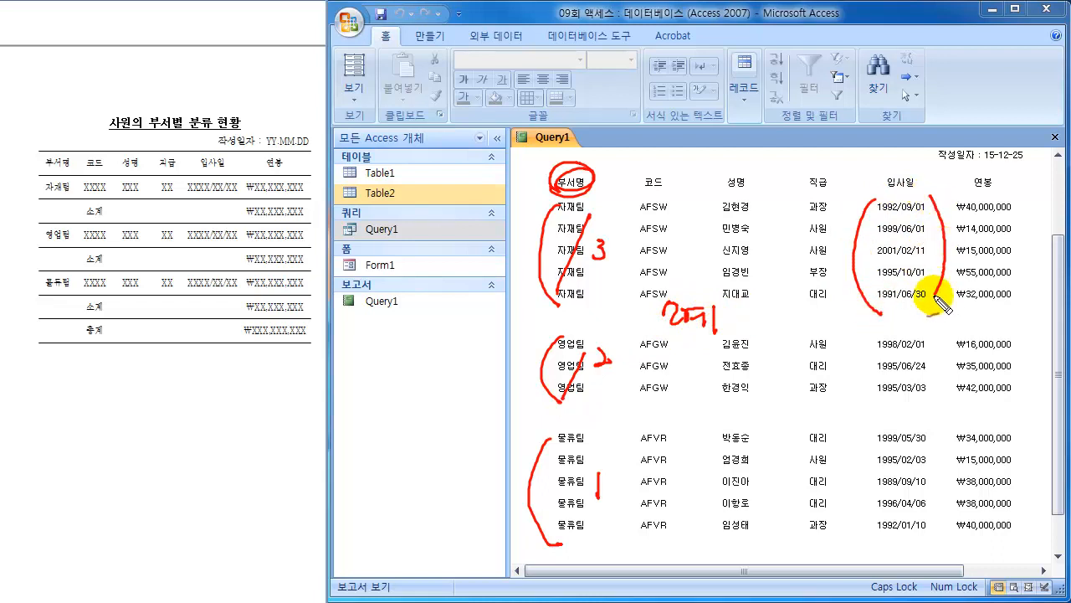
pyautogui.moveTo(958, 197); pyautogui.dragTo(970, 318)
pyautogui.moveTo(1013, 193); pyautogui.dragTo(1010, 303)
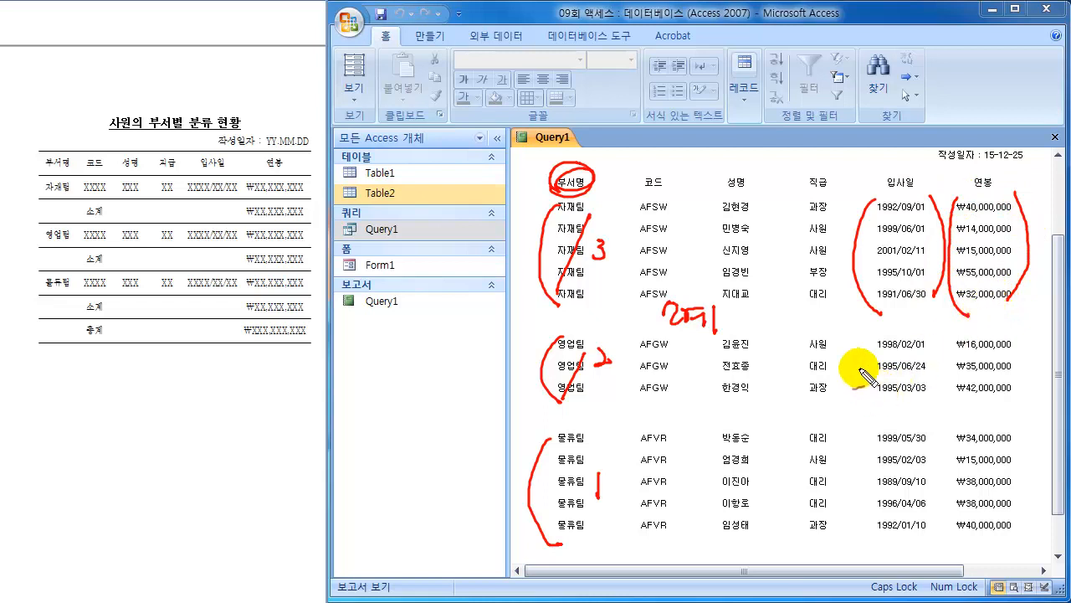
pyautogui.press('Escape')
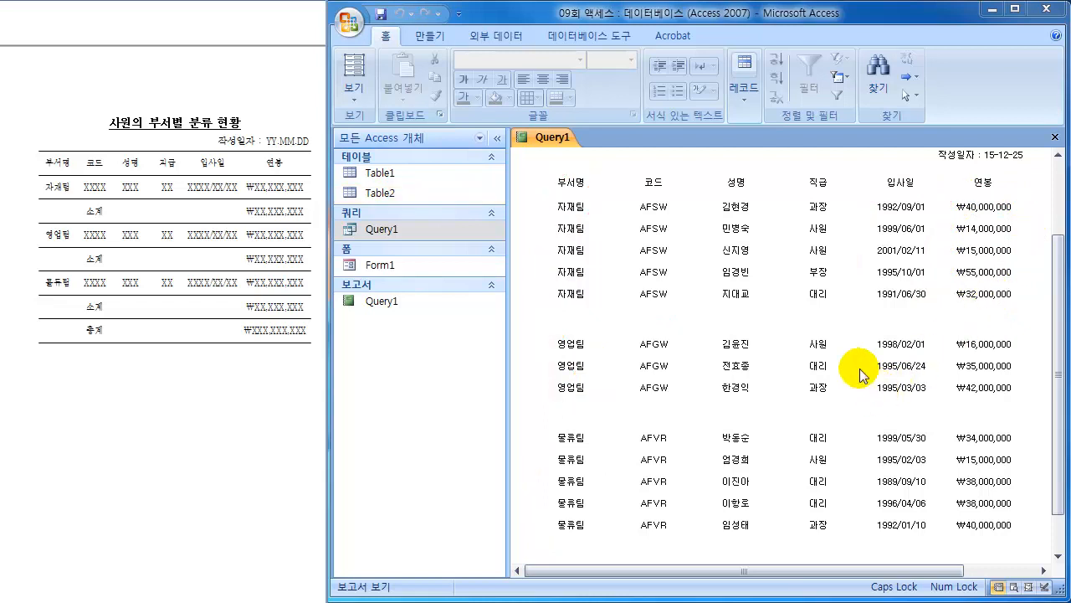
# - Return the report to Design view and set Hide Duplicates (중복 내용 숨기기) to 예 for the 부서명 text box in the detail section
pyautogui.click(358, 98)
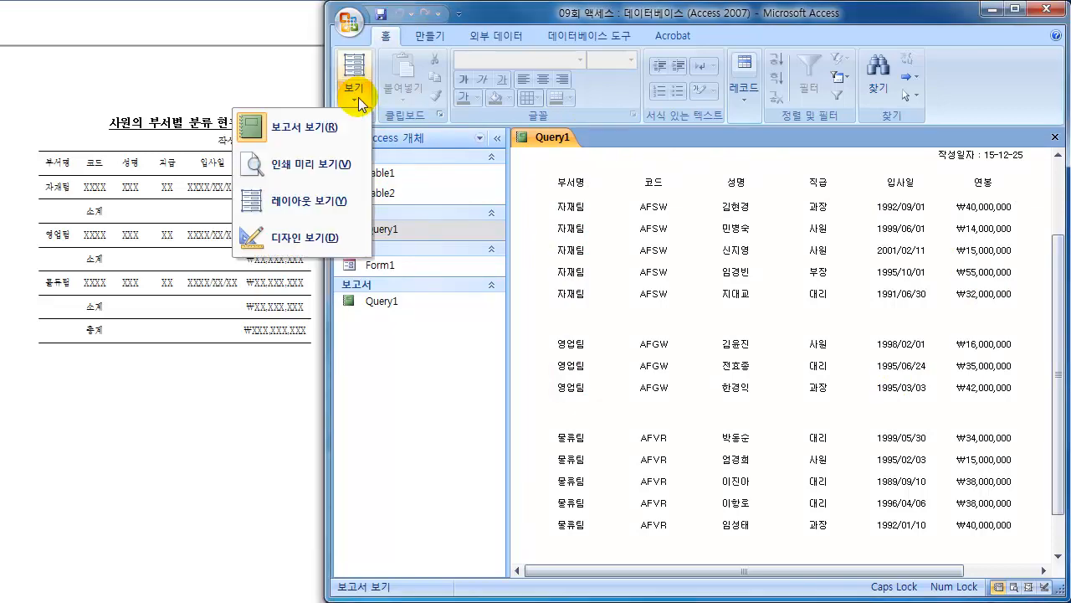
pyautogui.click(303, 242)
pyautogui.click(584, 347)
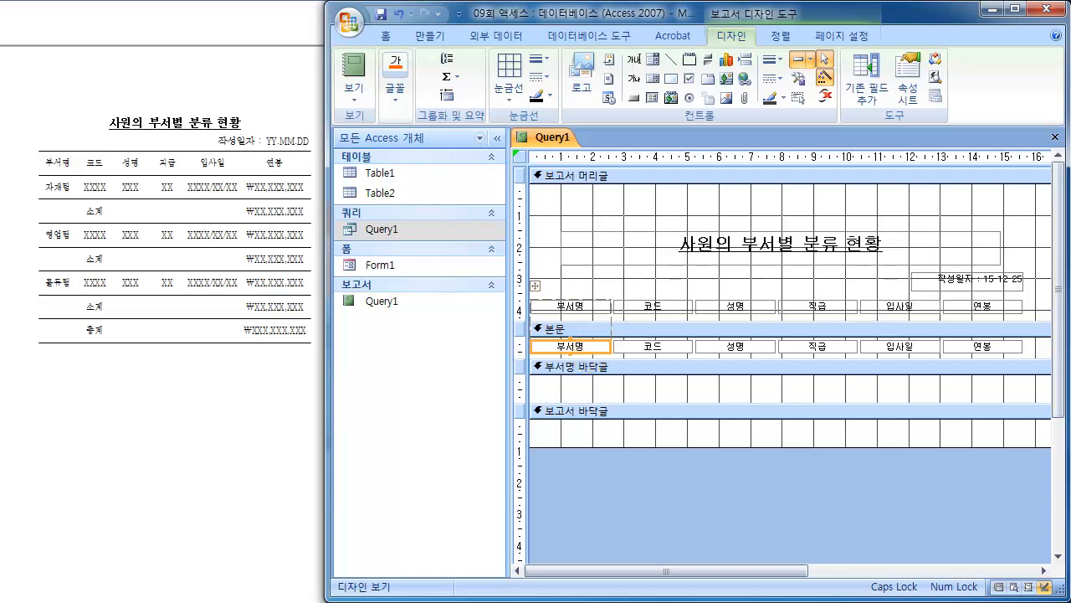
pyautogui.click(905, 96)
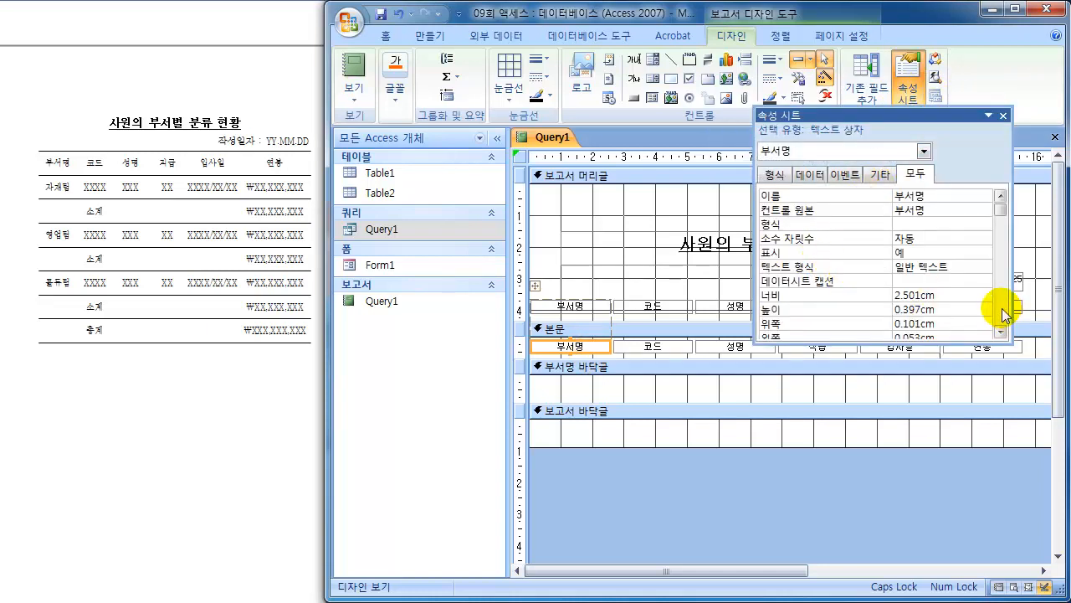
pyautogui.scroll(-10, 1002, 308)
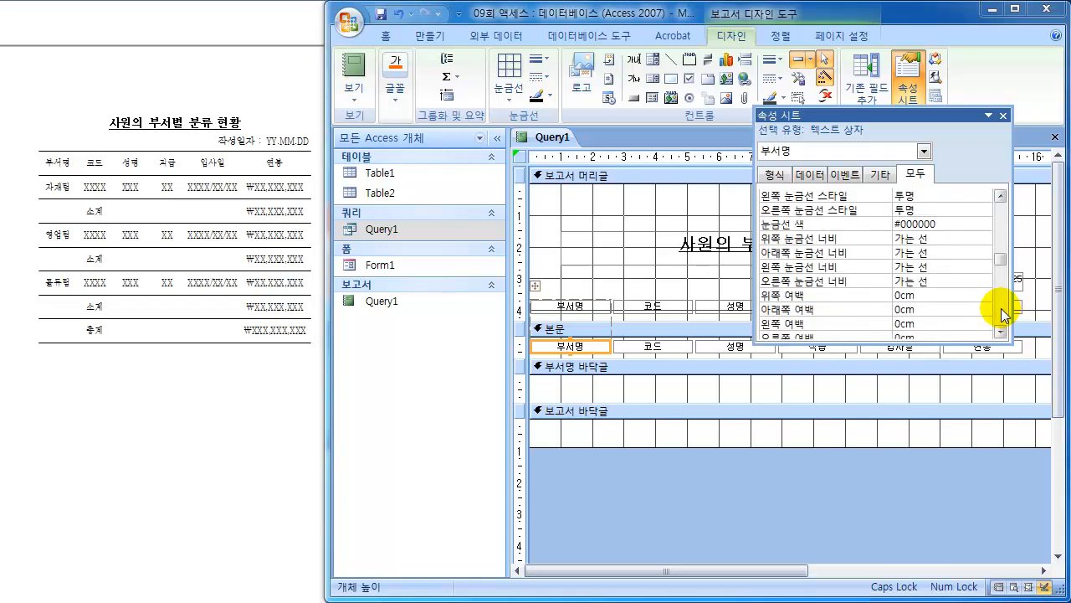
pyautogui.scroll(-3, 1001, 308)
pyautogui.click(929, 267)
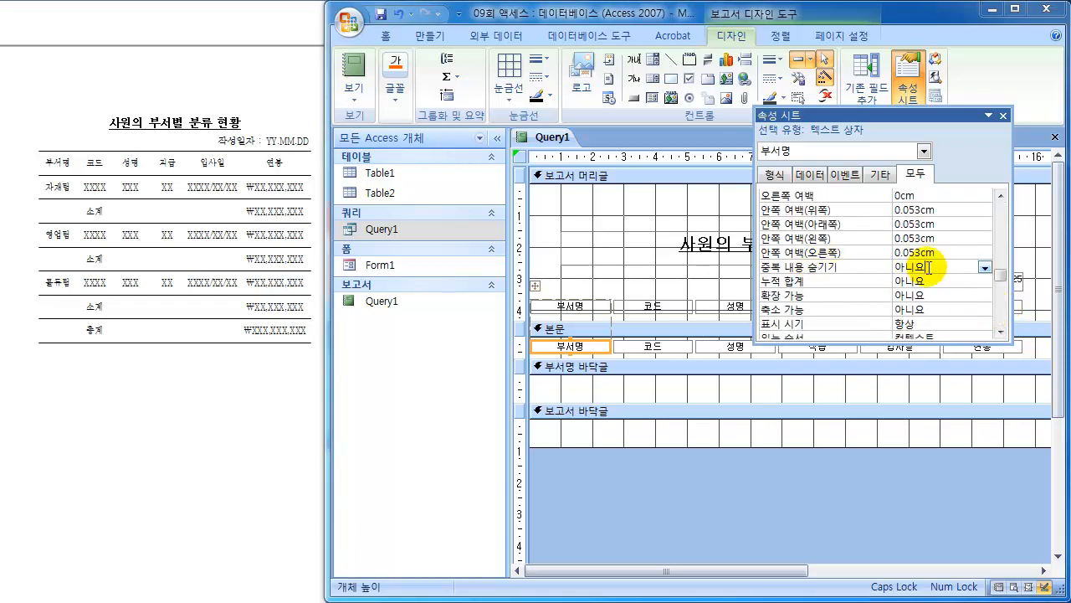
pyautogui.doubleClick(929, 267)
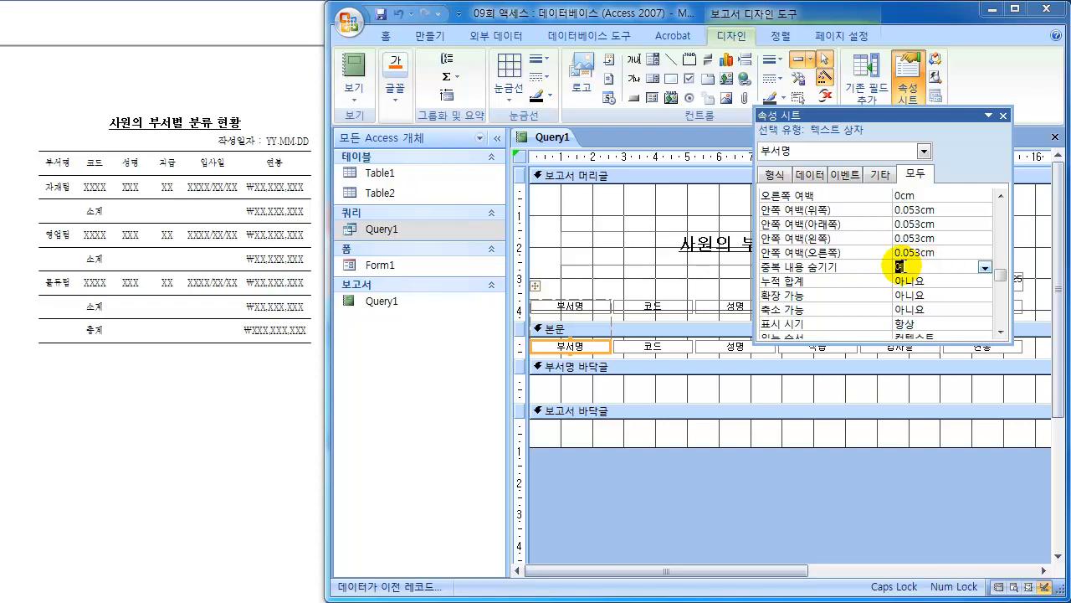
pyautogui.click(1004, 115)
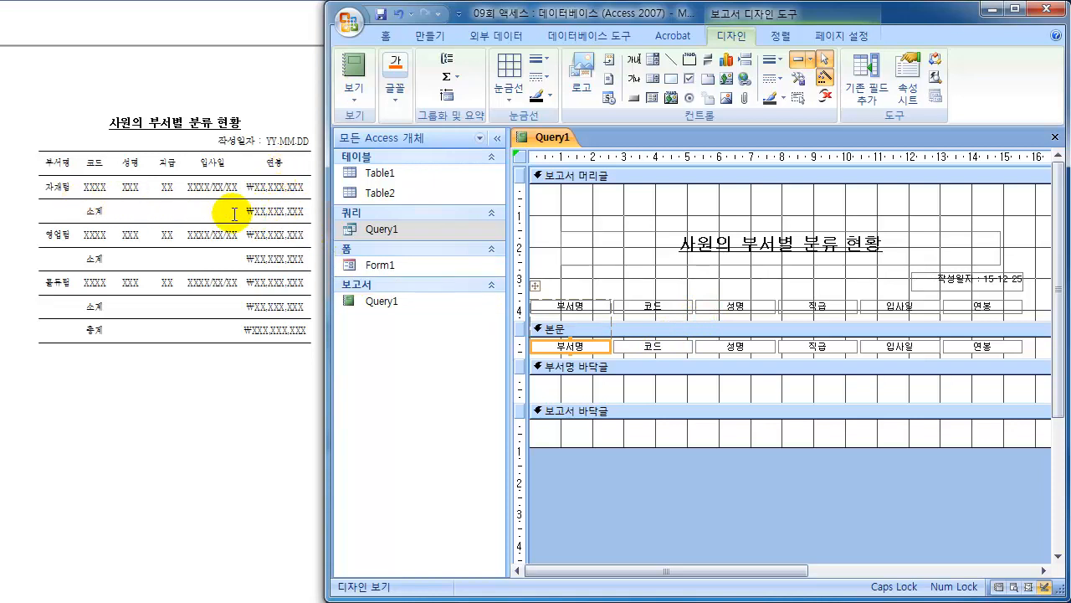
# - Add sum totals (합계) of the 연봉 field to the 부서명 group footer and the report footer
pyautogui.click(981, 344)
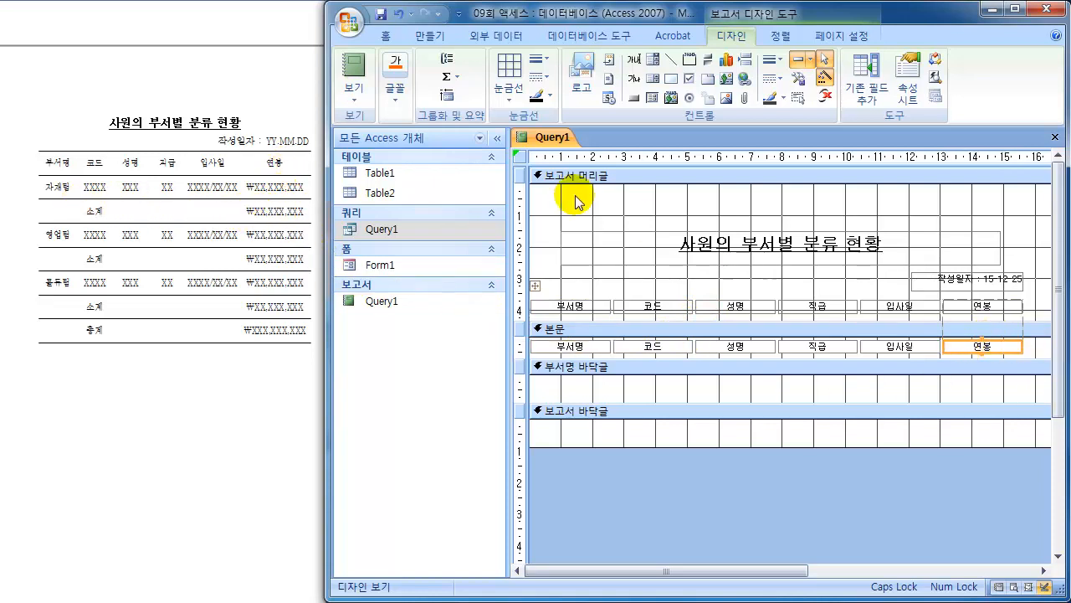
pyautogui.click(447, 78)
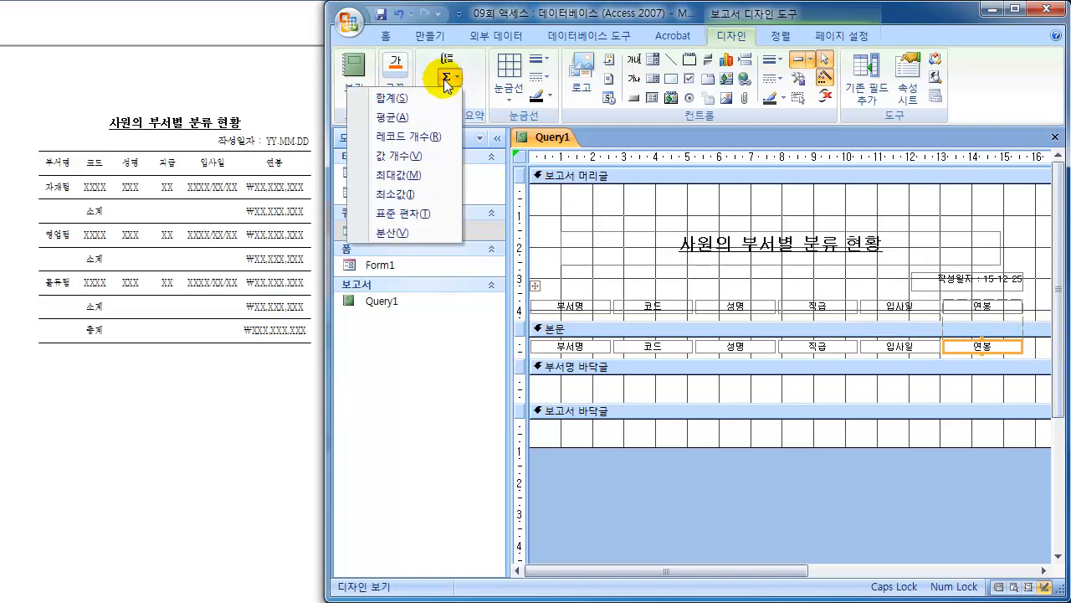
pyautogui.click(402, 99)
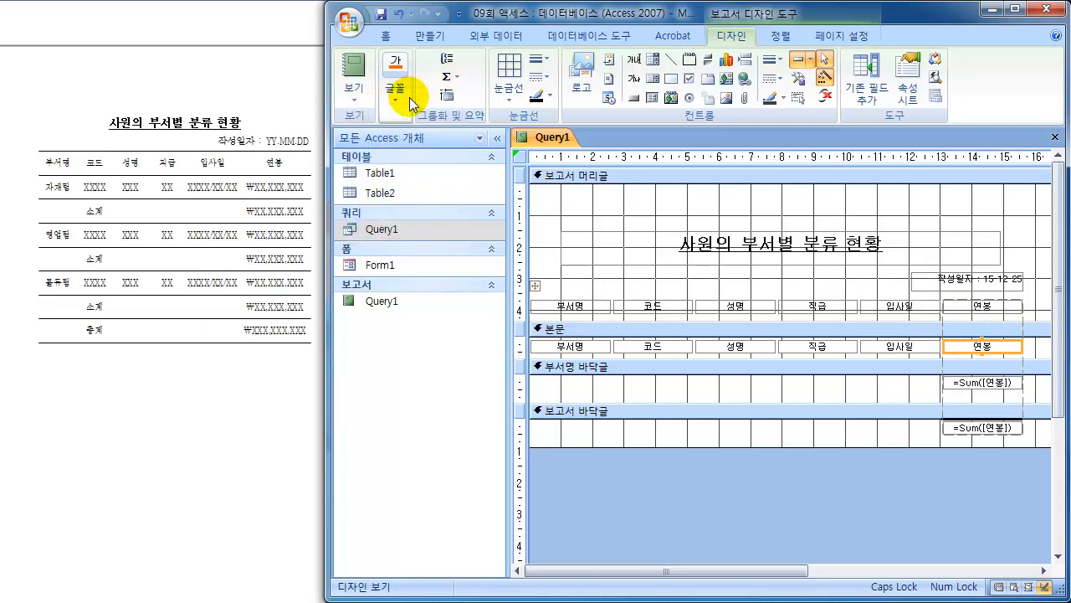
# - Add record counts (레코드 개수) for the 코드 field to the 부서명 group footer and the report footer
pyautogui.click(656, 397)
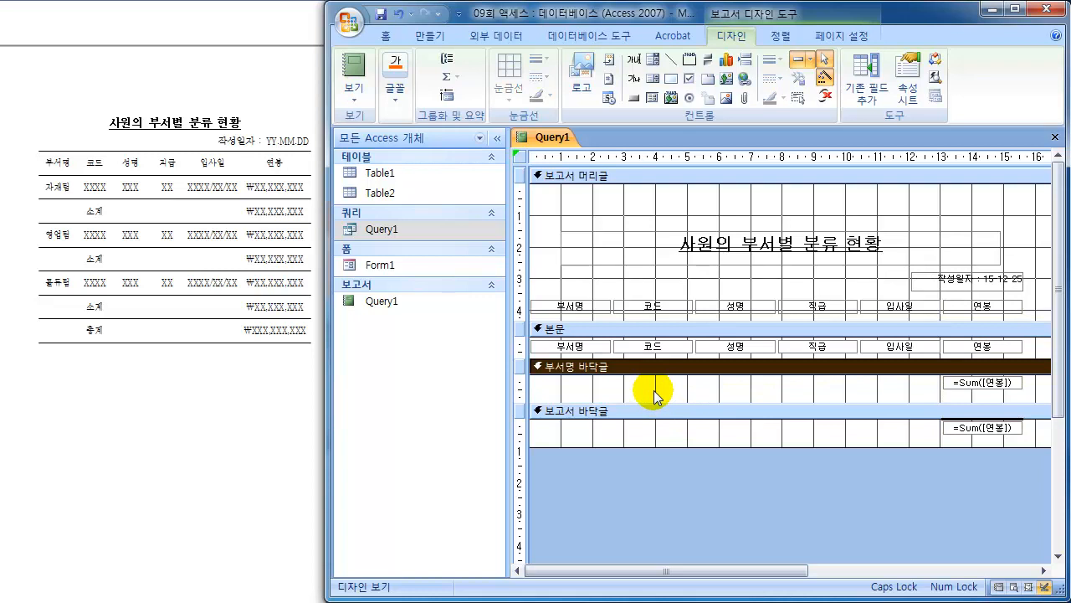
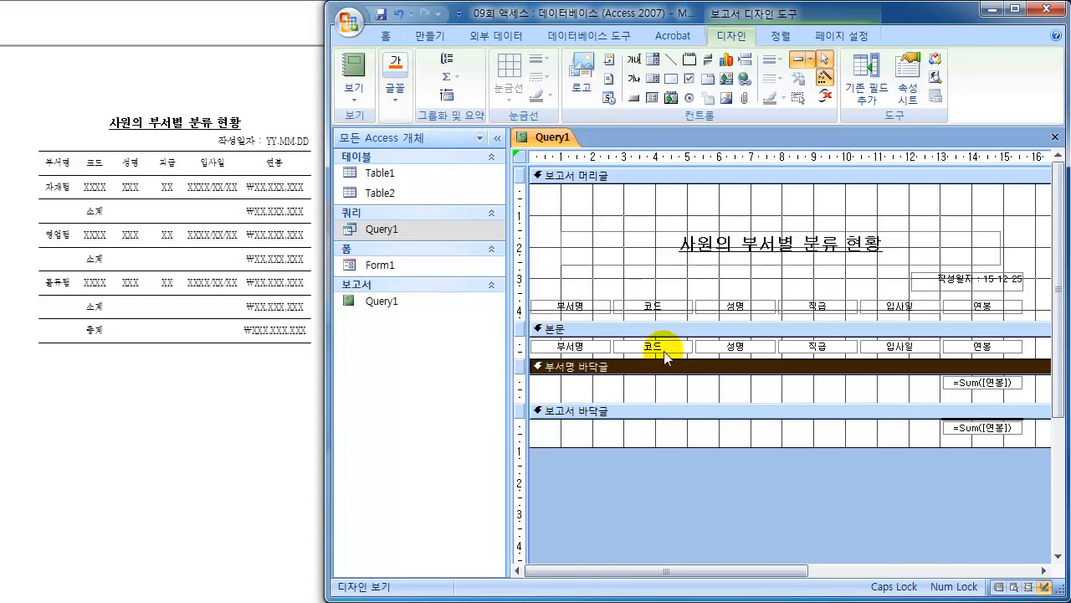
pyautogui.click(666, 356)
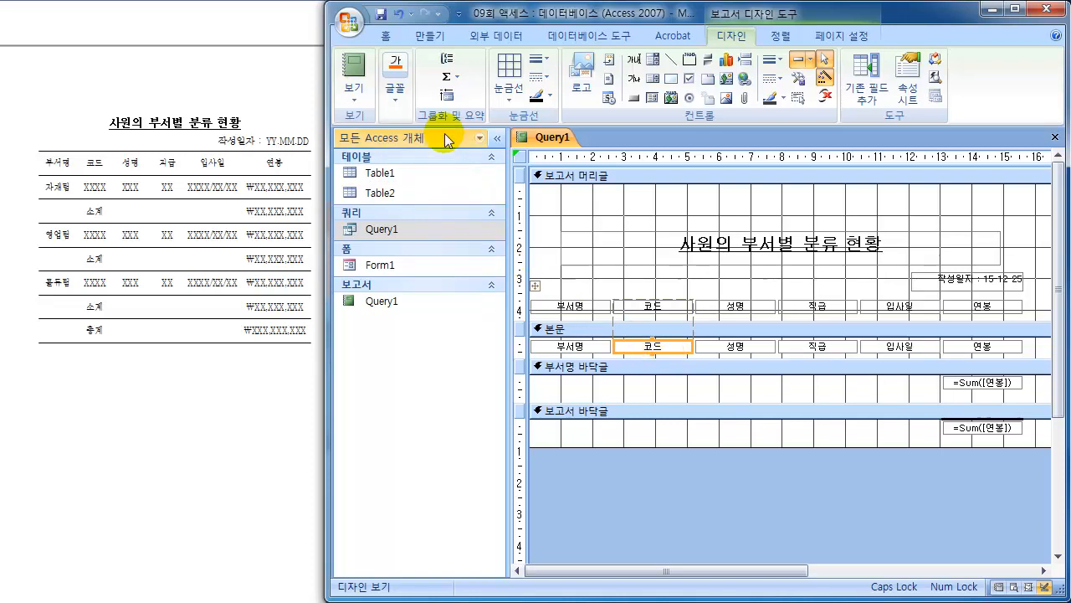
pyautogui.click(452, 76)
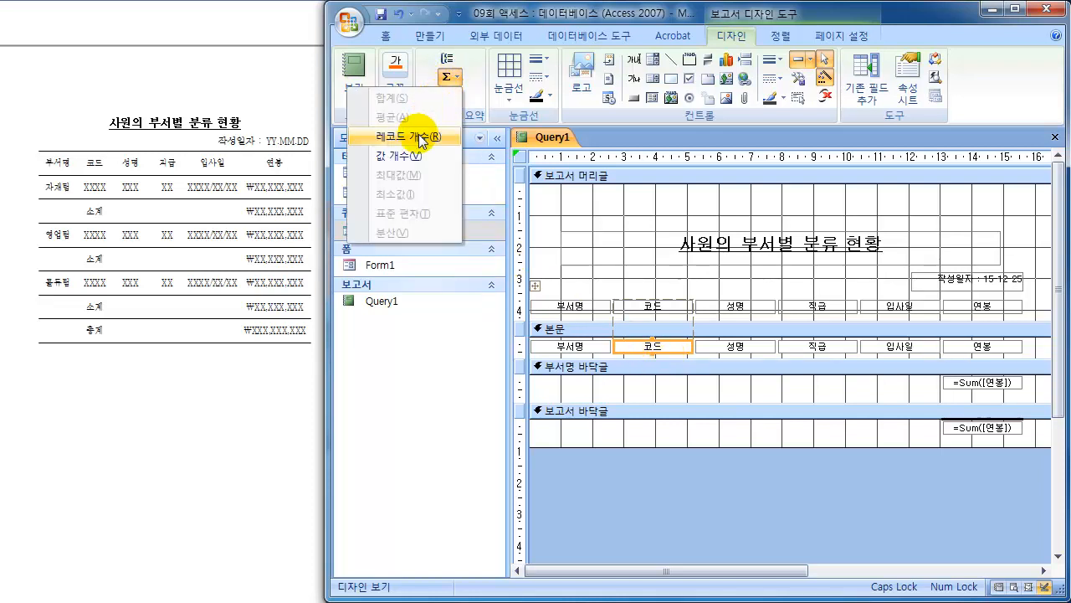
pyautogui.click(410, 137)
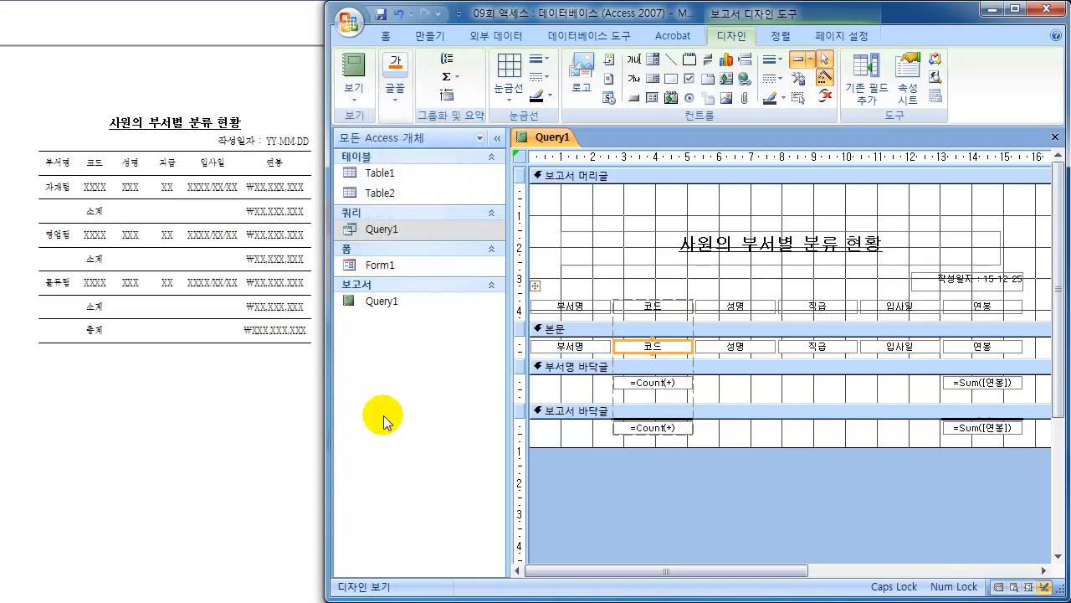
# - Try replacing the count expression under 코드 in the 부서명 group footer with the plain text 소계
pyautogui.click(652, 383)
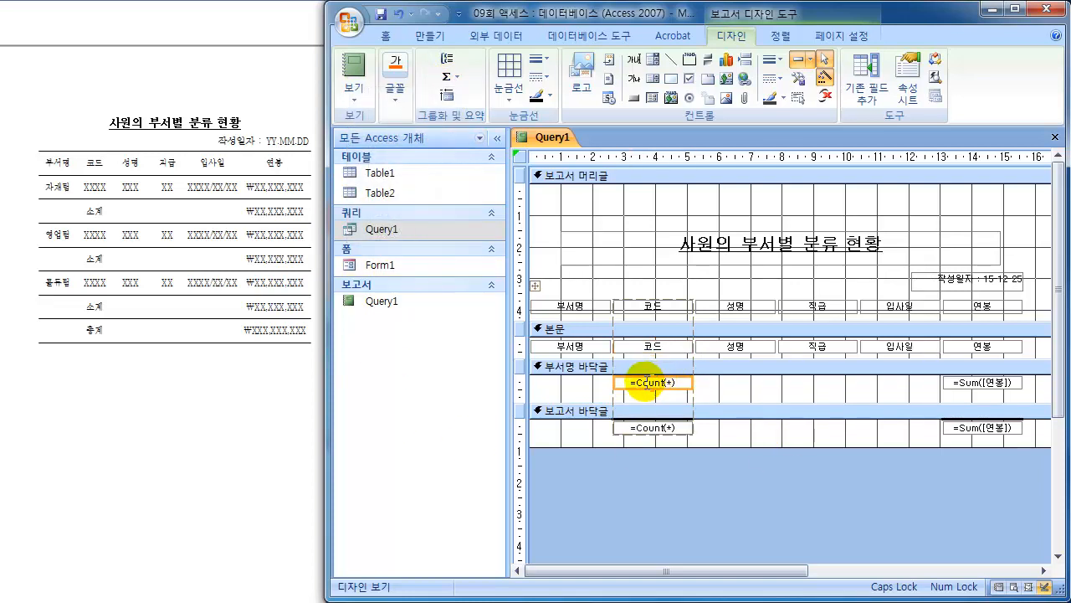
pyautogui.click(624, 381)
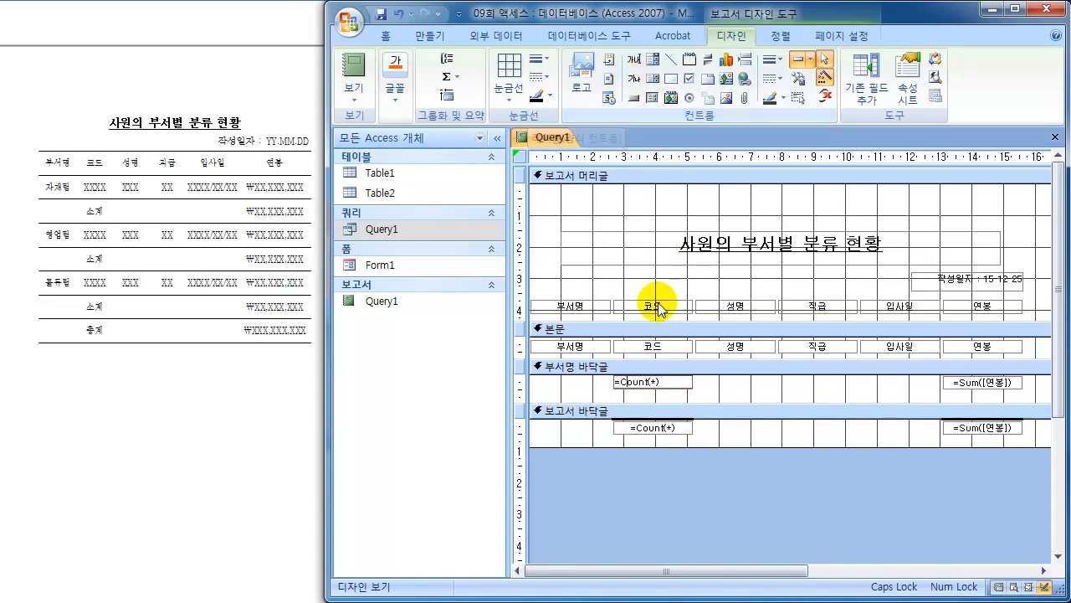
pyautogui.moveTo(652, 382); pyautogui.dragTo(659, 383)
pyautogui.moveTo(591, 374); pyautogui.dragTo(575, 371)
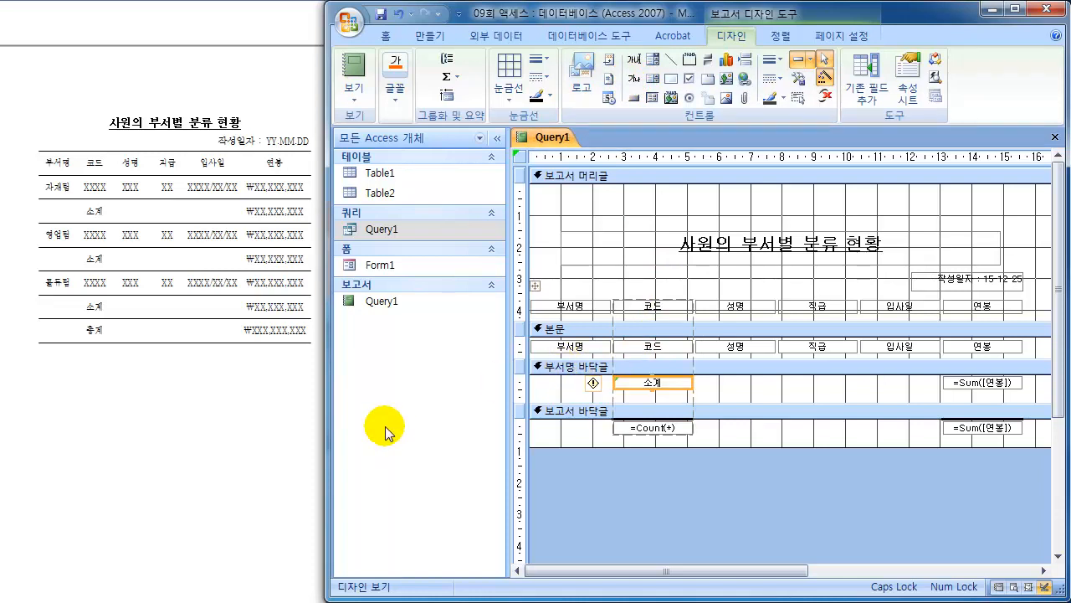
# - Try to display the report in Report view and cancel the parameter value request
pyautogui.click(353, 80)
pyautogui.moveTo(627, 209); pyautogui.dragTo(618, 230)
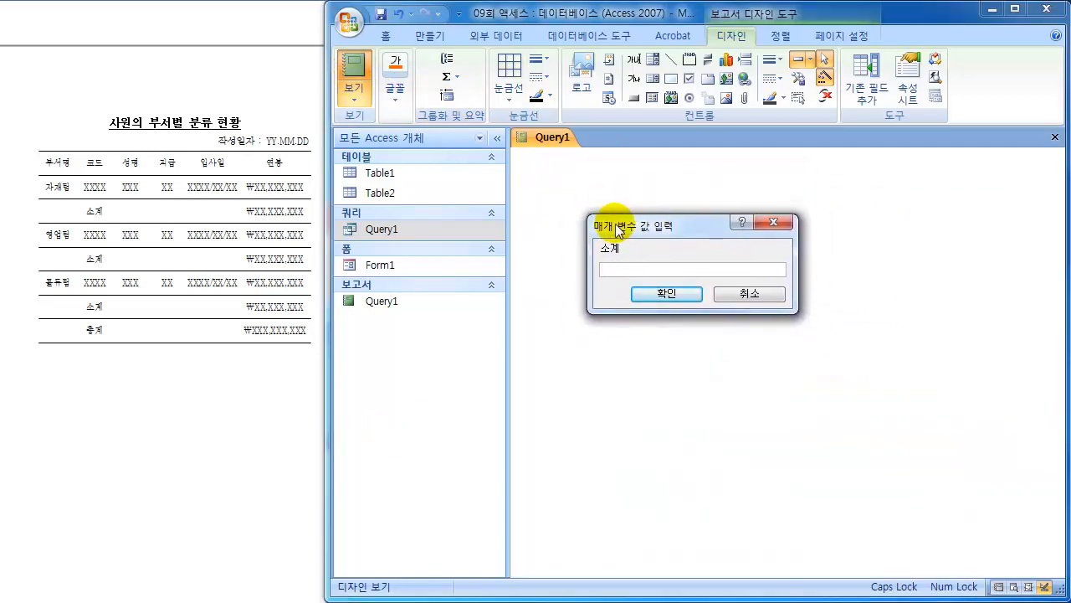
pyautogui.click(749, 294)
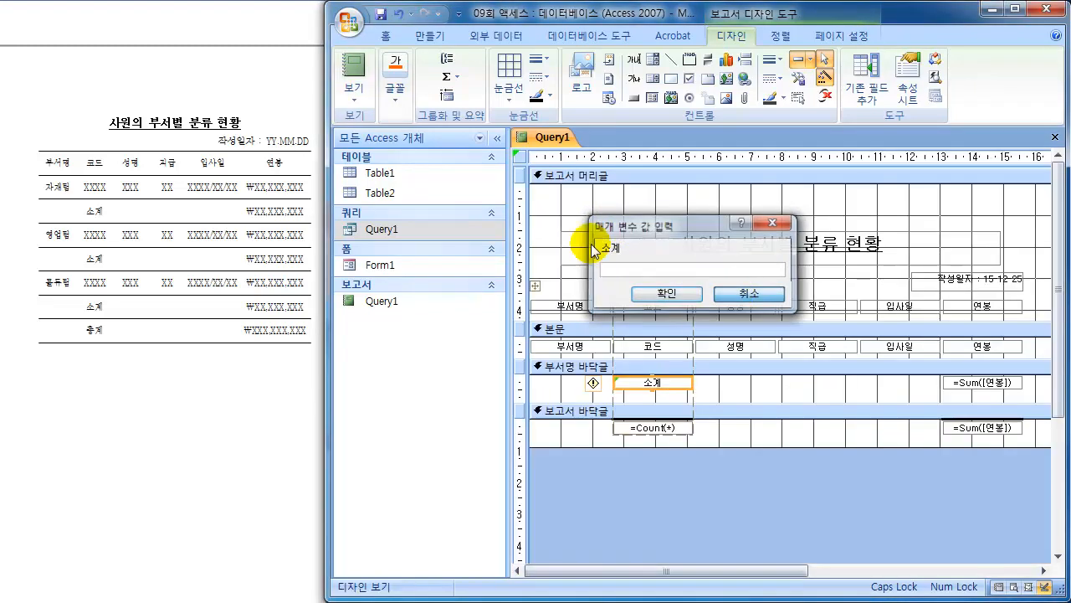
# - Set the text box under 코드 in the 부서명 group footer to the expression ="소계"
pyautogui.click(657, 346)
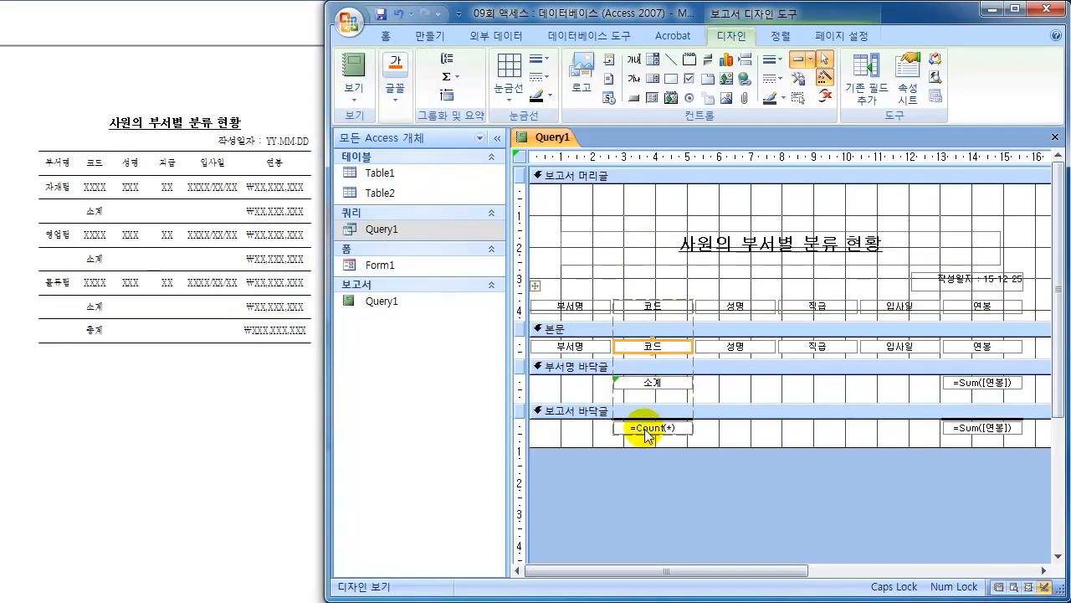
pyautogui.click(651, 381)
pyautogui.click(650, 381)
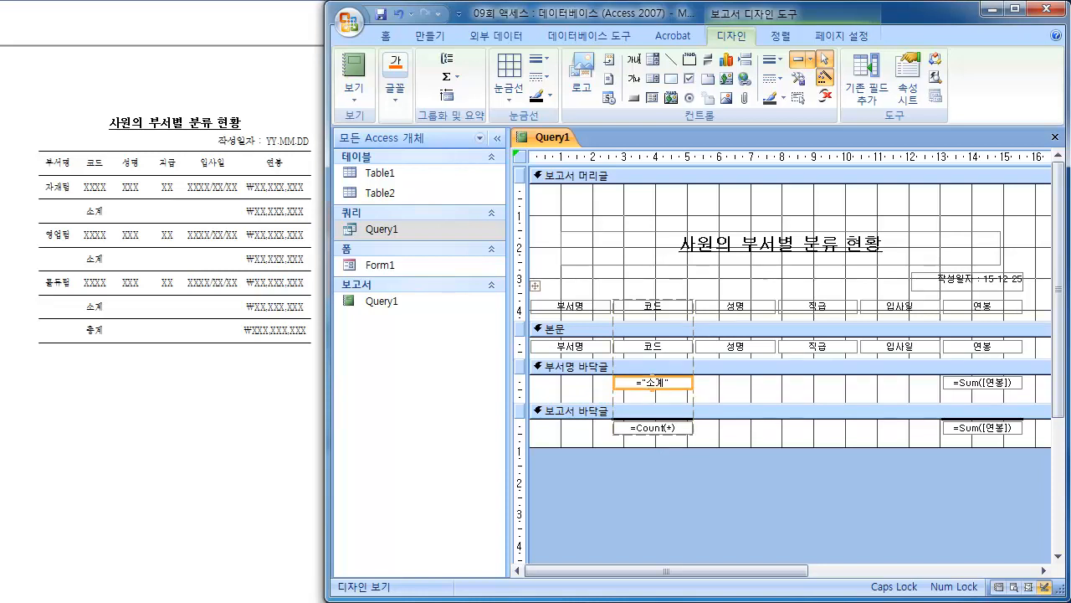
# - Replace the count expression under 코드 in the report footer with ="총계" and close the property sheet
pyautogui.doubleClick(629, 428)
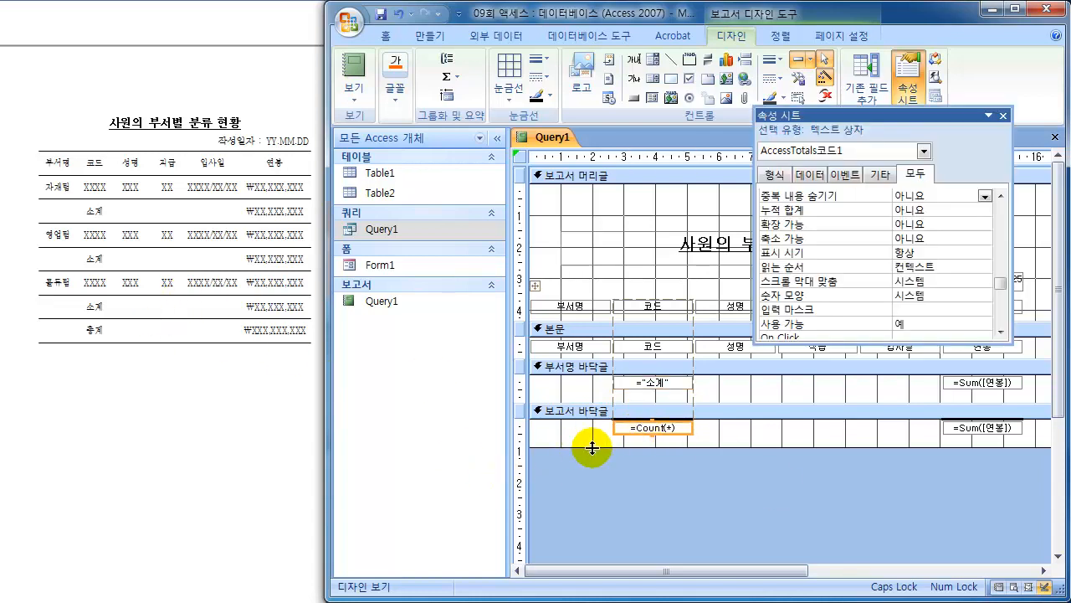
pyautogui.click(641, 427)
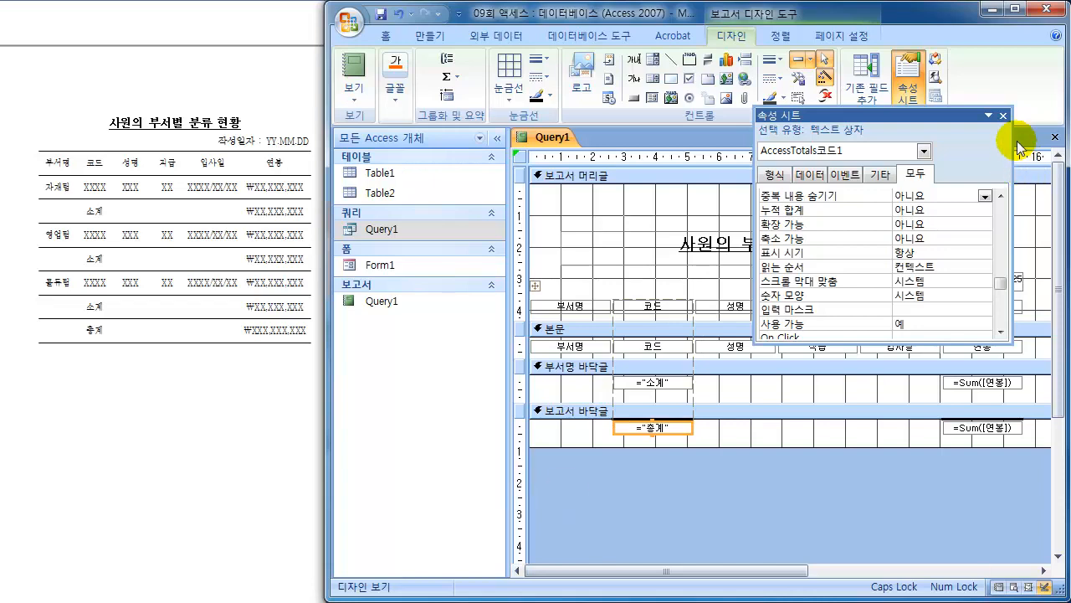
pyautogui.click(1003, 115)
# - Display the report in Report view and check its department names, 소계 rows and 총계 row against the sample layout
pyautogui.click(354, 71)
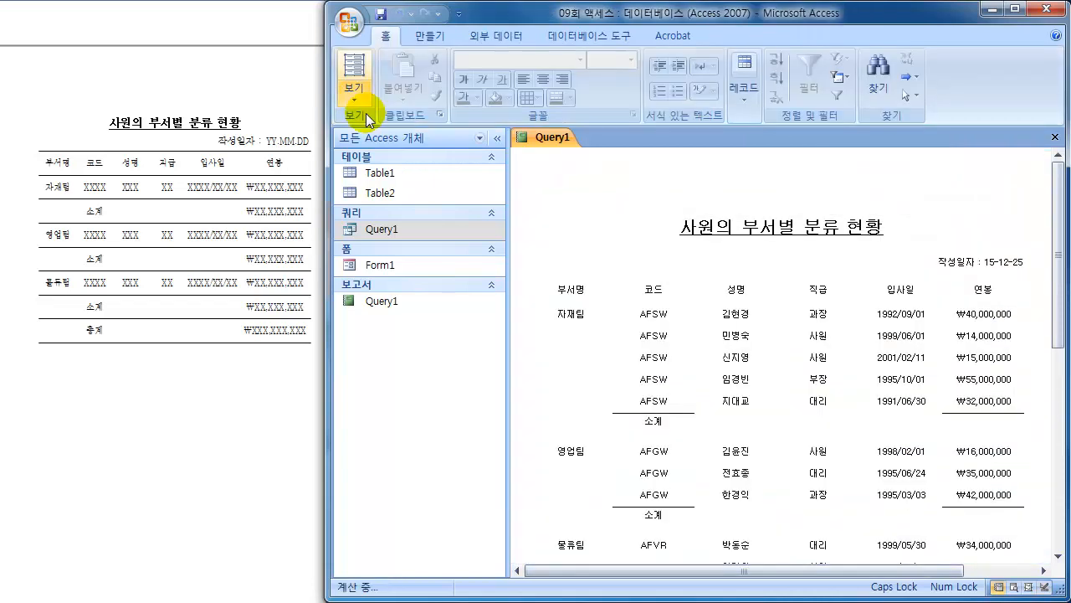
pyautogui.scroll(-3, 649, 496)
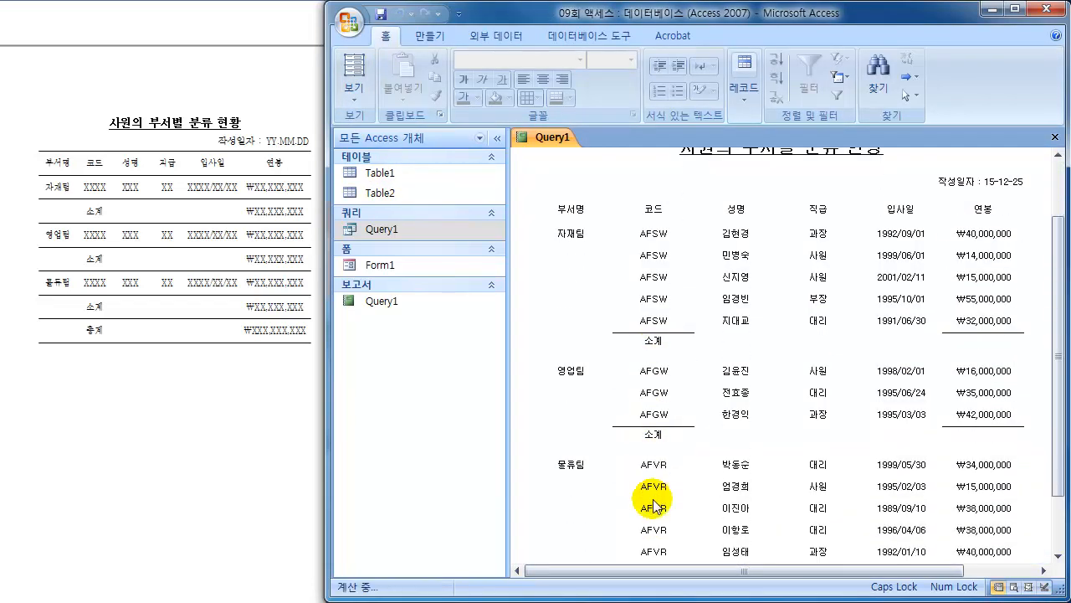
pyautogui.scroll(-1, 653, 500)
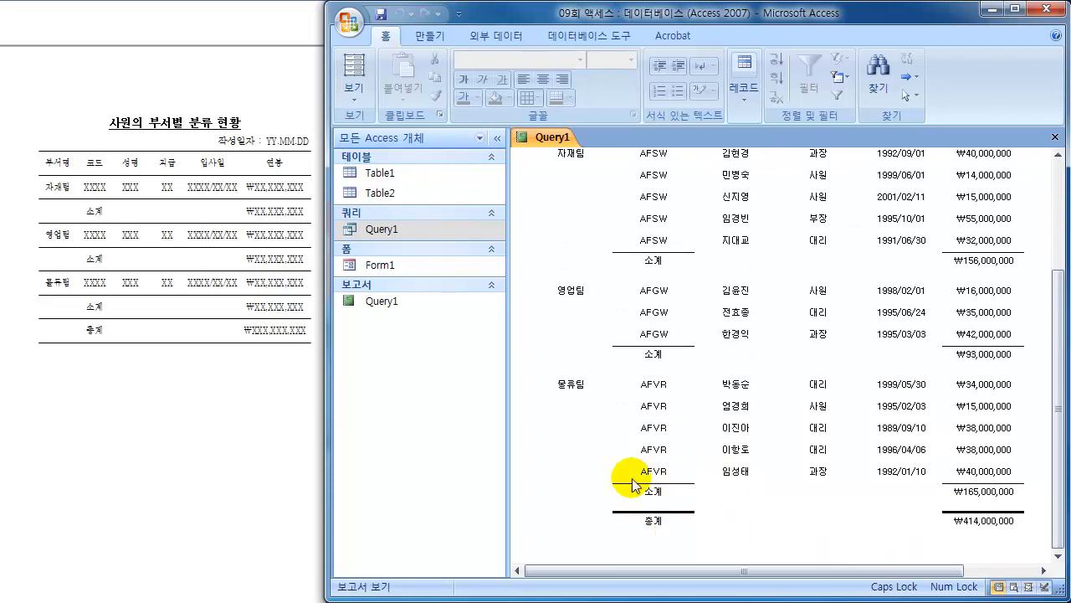
# - Switch the report to Design view and delete the 소계 and 총계 text boxes from the 부서명 group footer and the report footer
pyautogui.click(354, 96)
pyautogui.click(285, 248)
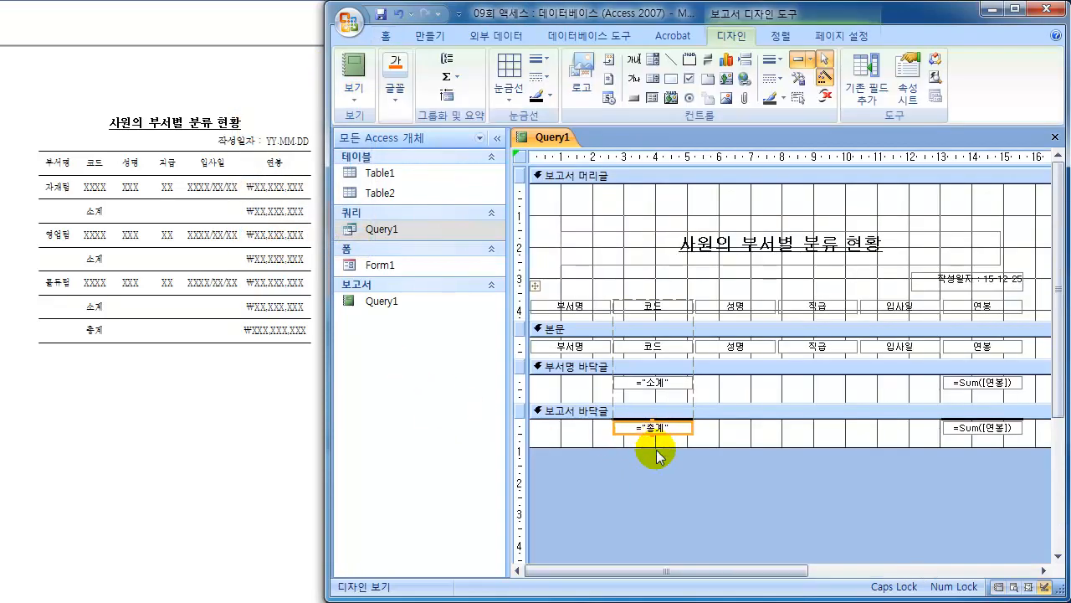
pyautogui.click(753, 397)
pyautogui.click(657, 386)
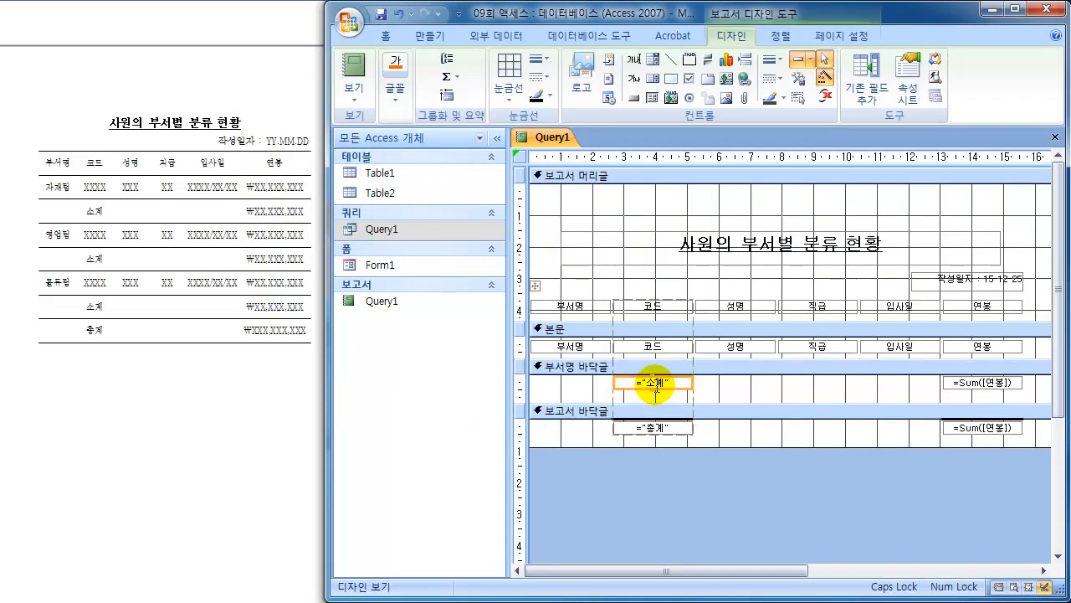
pyautogui.press('Delete')
pyautogui.click(660, 436)
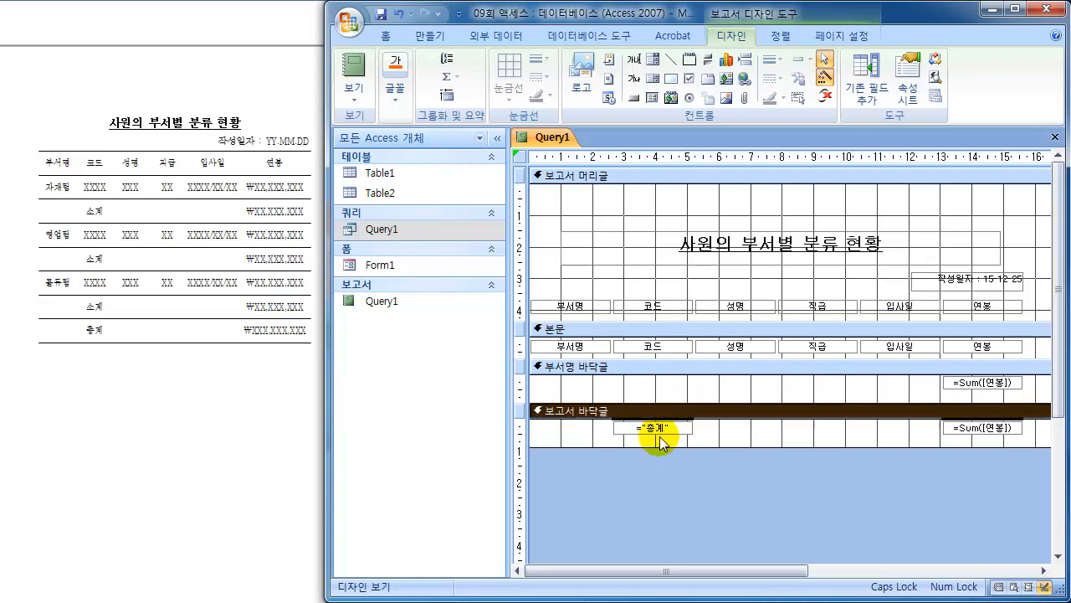
pyautogui.click(669, 428)
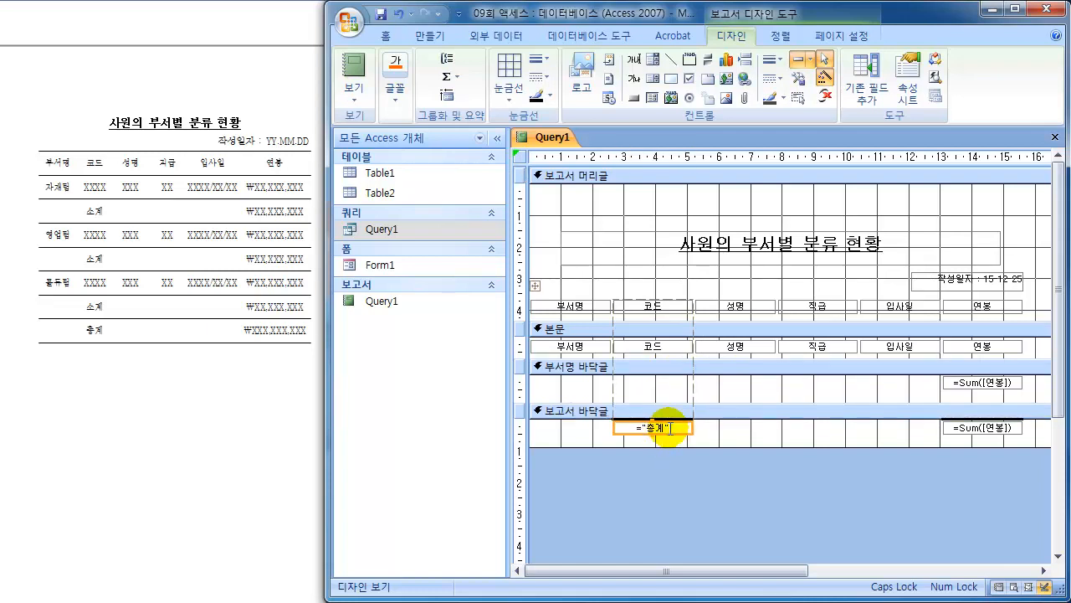
pyautogui.press('Delete')
# - Add a label reading 소계 in the 부서명 group footer, beneath the 코드 column
pyautogui.click(676, 382)
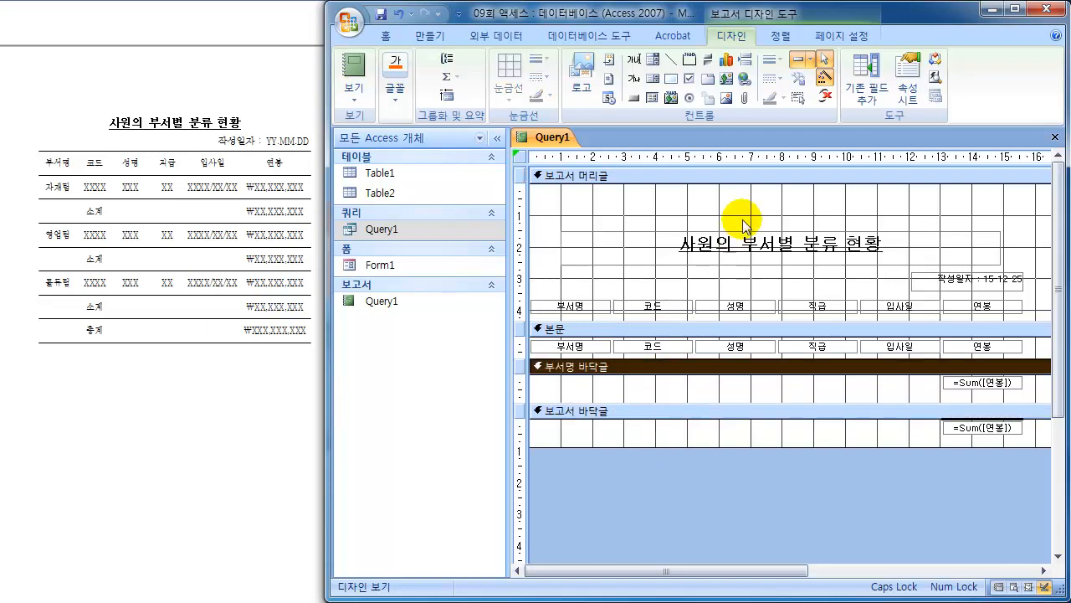
pyautogui.click(634, 81)
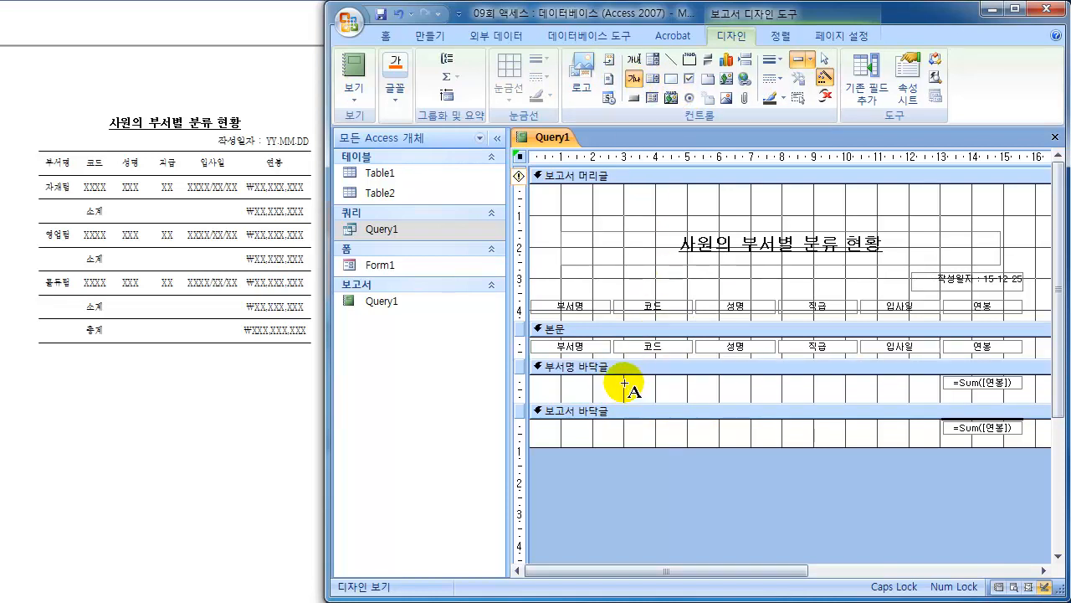
pyautogui.moveTo(619, 380); pyautogui.dragTo(690, 399)
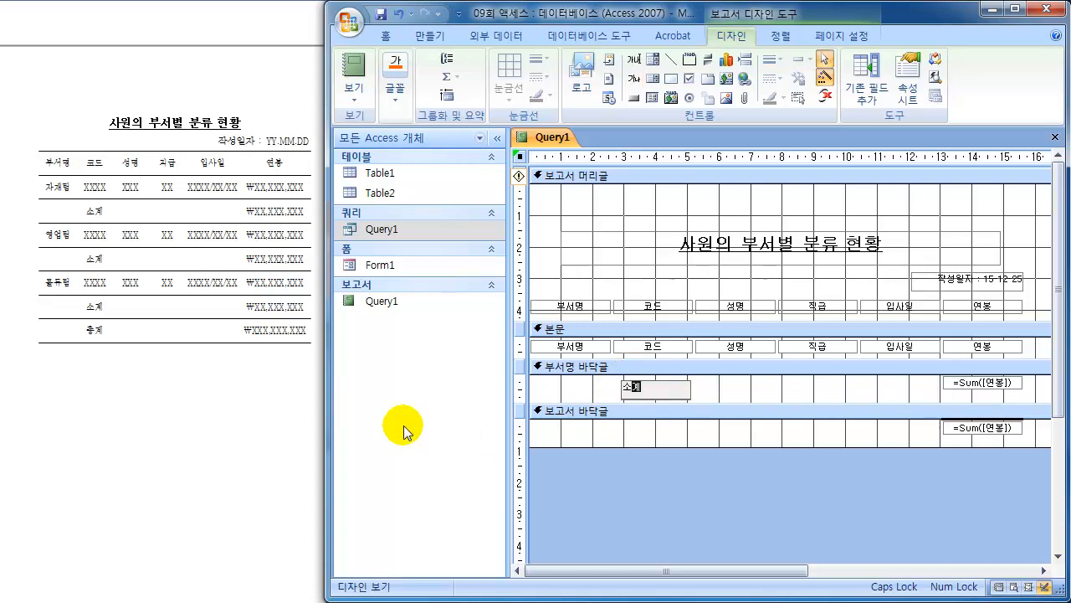
pyautogui.write('소계')
pyautogui.press('Return')
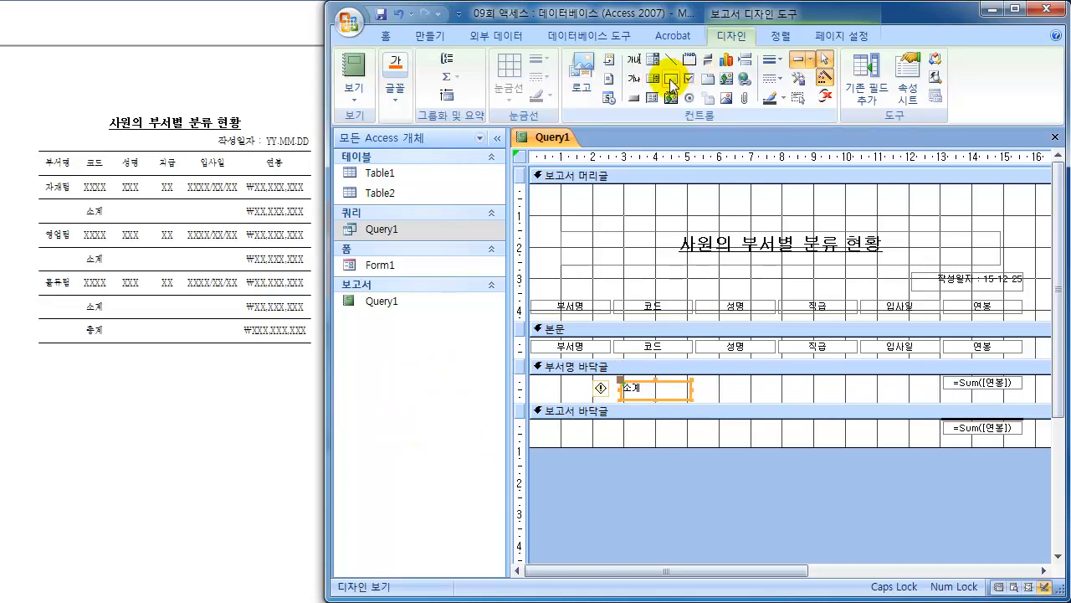
# - Add a label reading 총계 in the report footer, beneath the 코드 column
pyautogui.click(633, 77)
pyautogui.moveTo(617, 426); pyautogui.dragTo(694, 443)
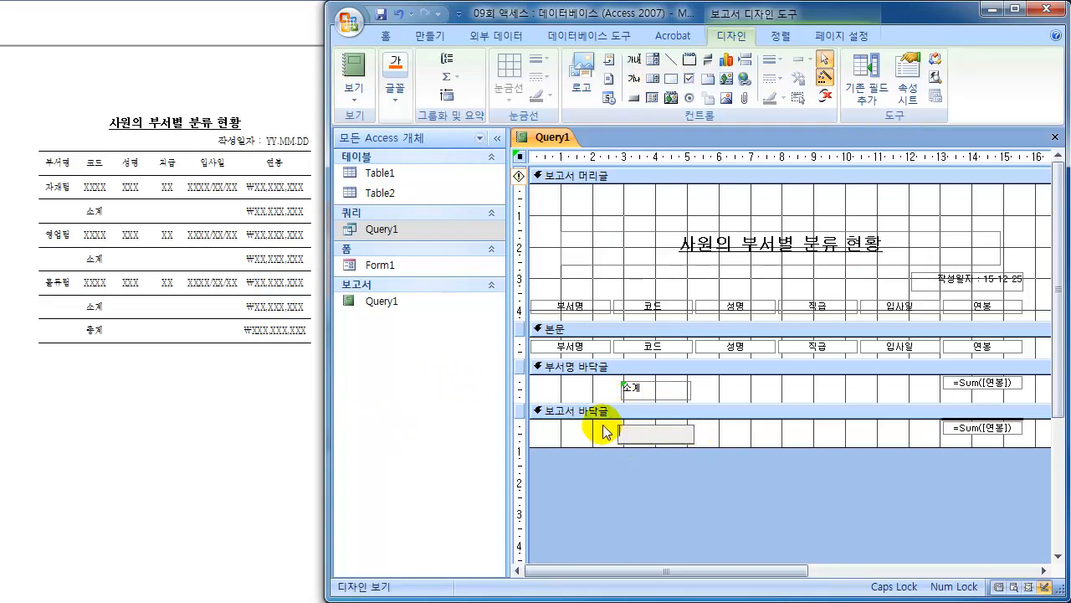
pyautogui.write('총계')
pyautogui.press('Return')
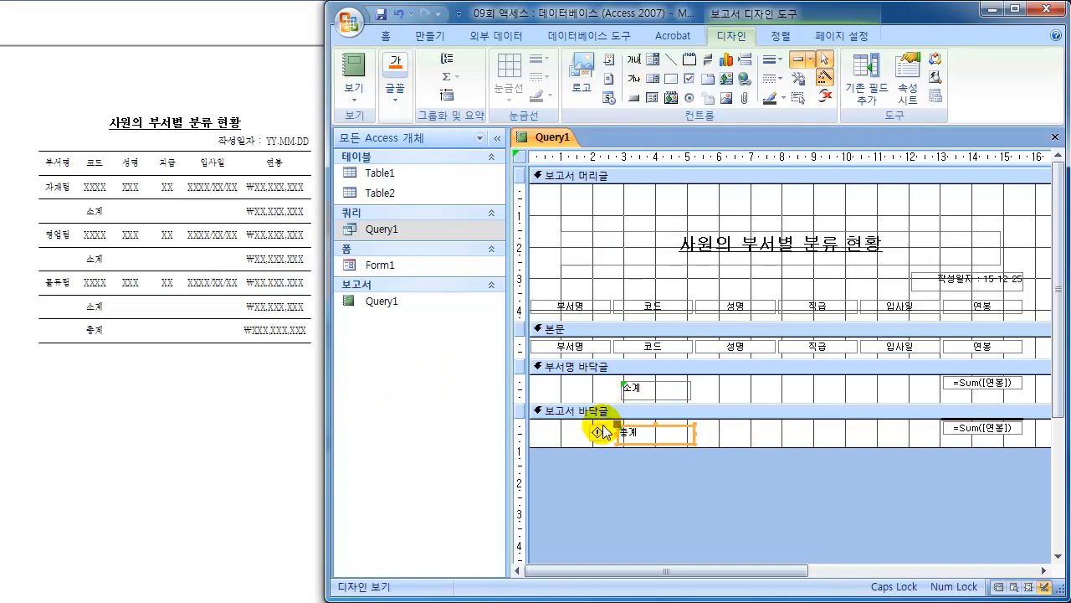
# - Try the caption ="소계" on the group footer label and check how it displays in Report view
pyautogui.click(642, 389)
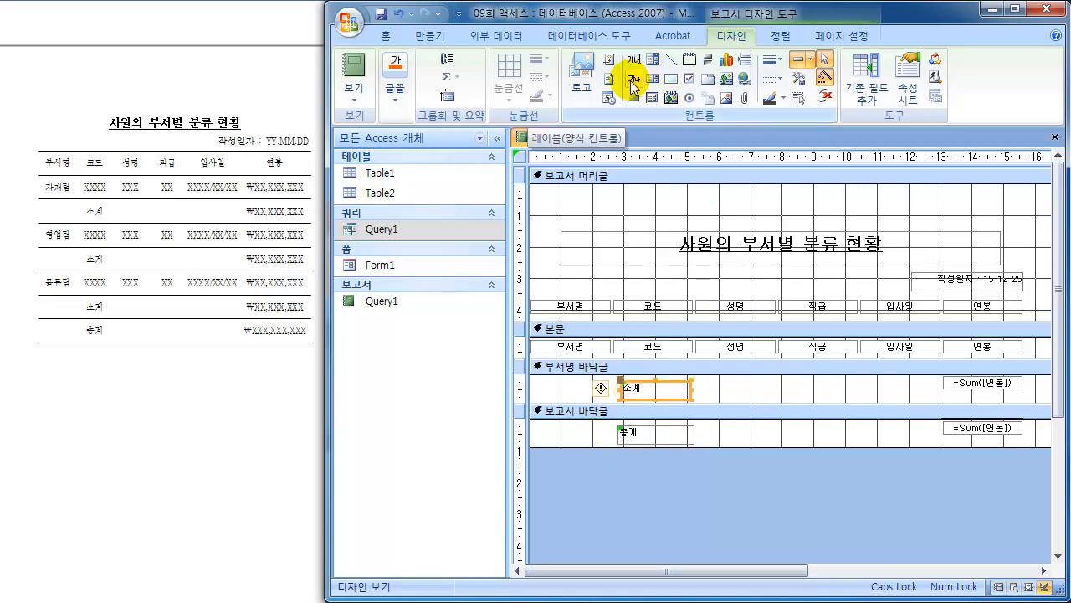
pyautogui.click(627, 389)
pyautogui.click(568, 495)
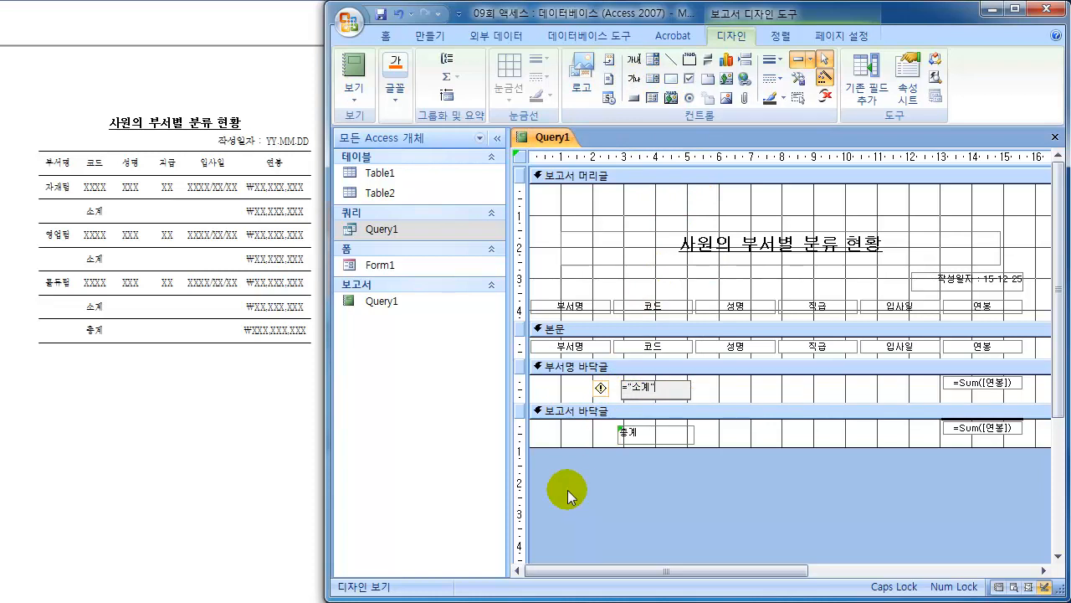
pyautogui.press('Return')
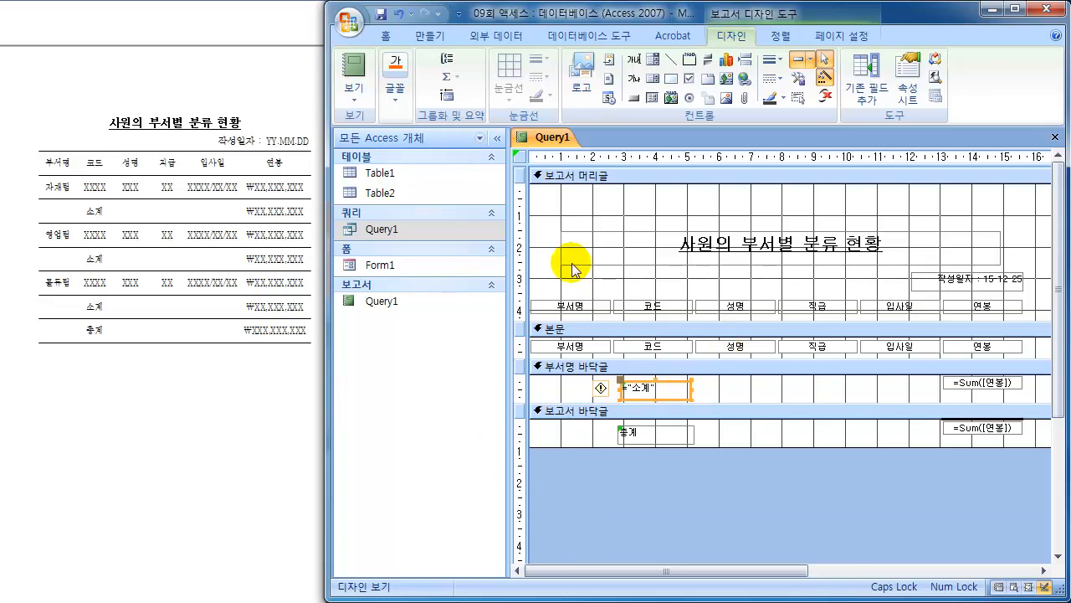
pyautogui.click(374, 72)
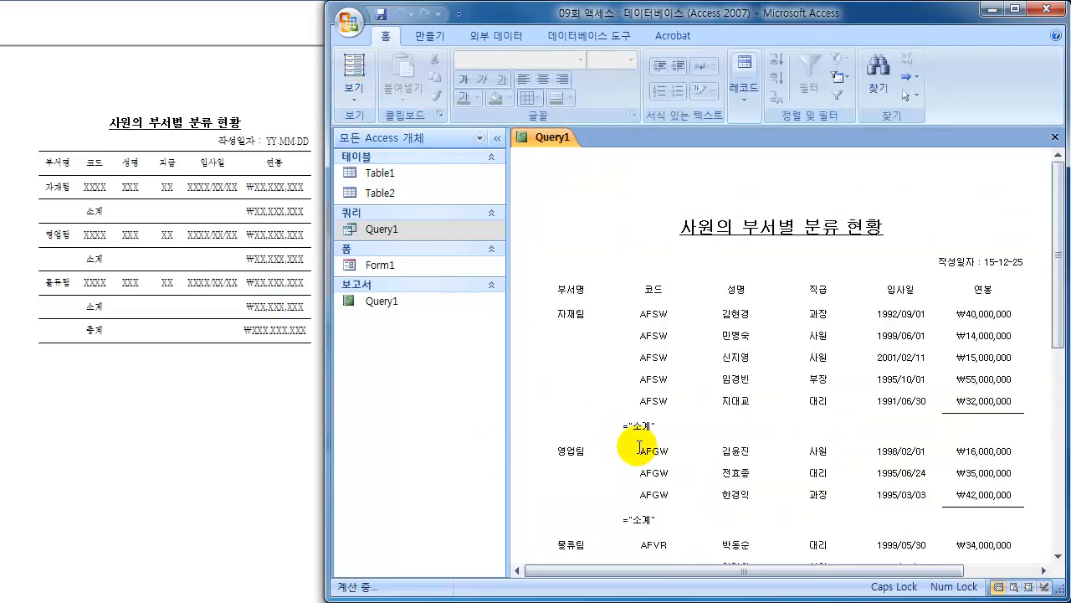
pyautogui.scroll(-5, 646, 431)
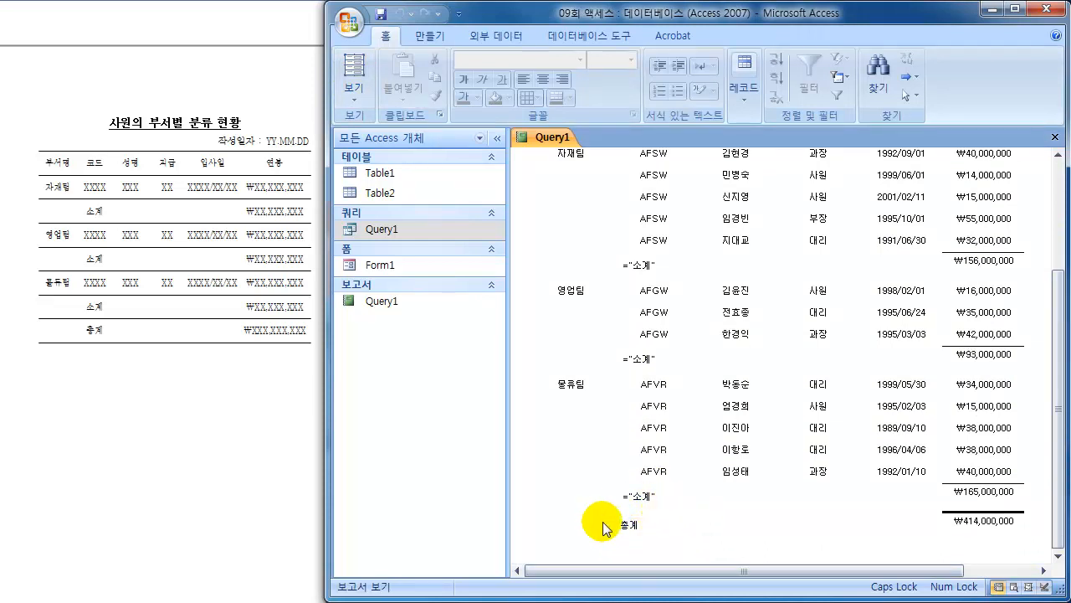
# - Return to Design view and restore the group footer label's caption to 소계
pyautogui.click(351, 91)
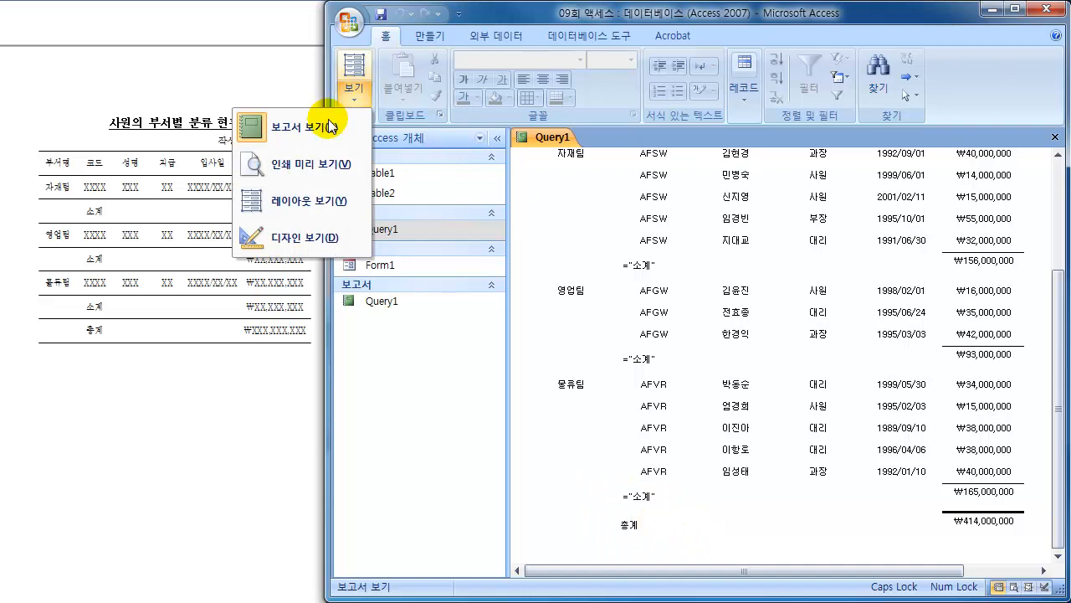
pyautogui.click(295, 241)
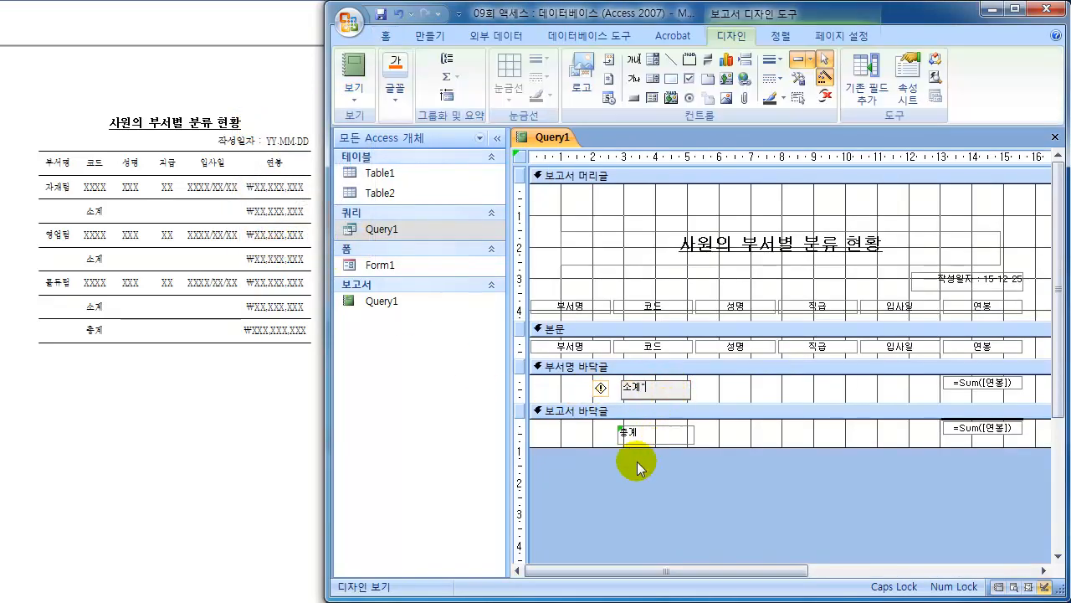
pyautogui.press('Return')
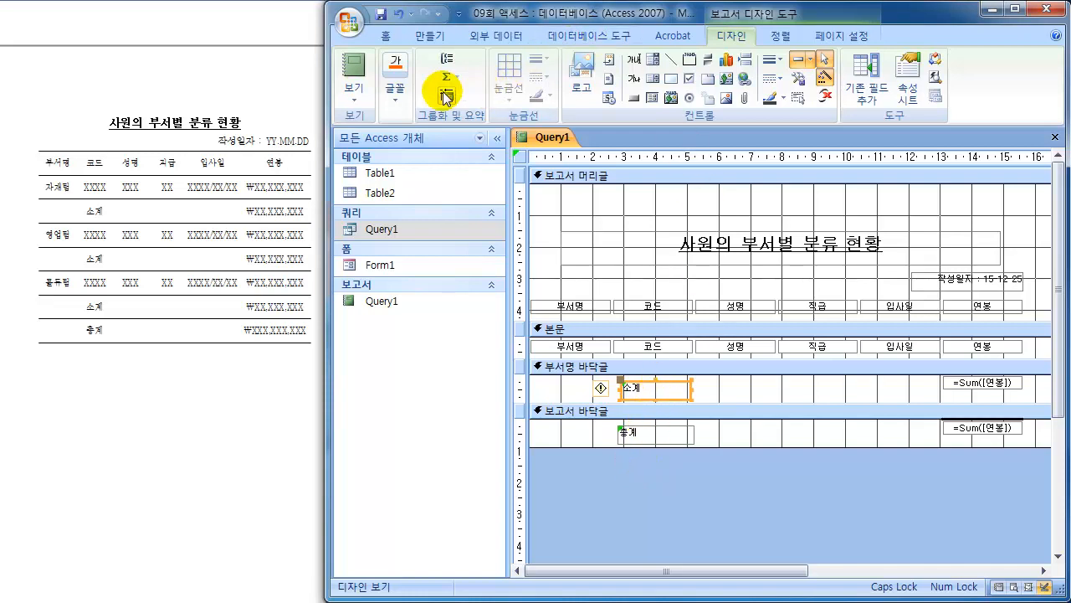
# - Center the text of the 소계 label in the group footer and the 총계 label in the report footer
pyautogui.click(395, 73)
pyautogui.click(250, 168)
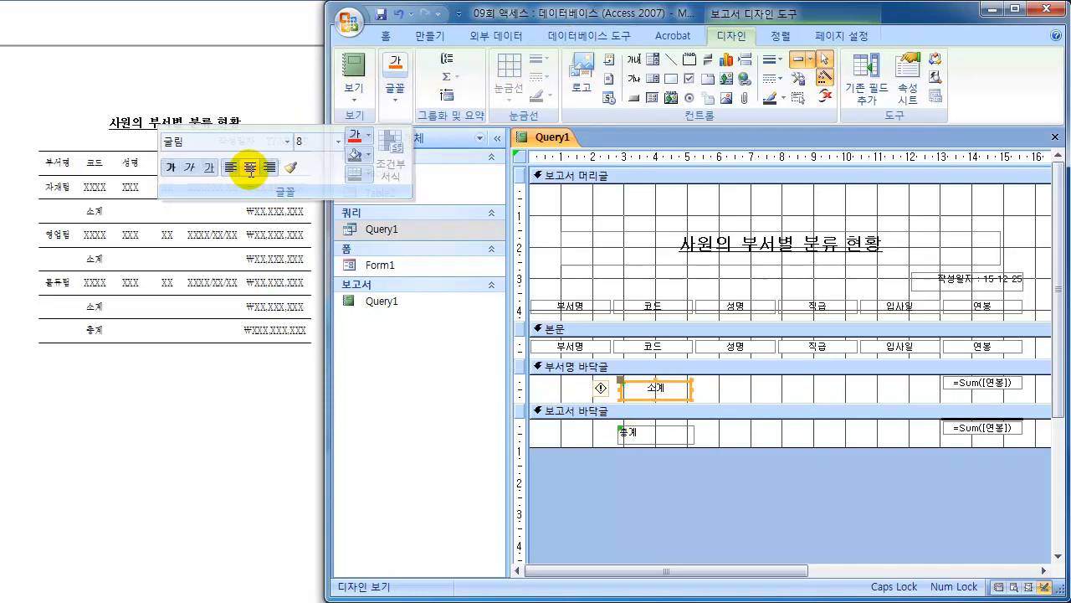
pyautogui.click(636, 431)
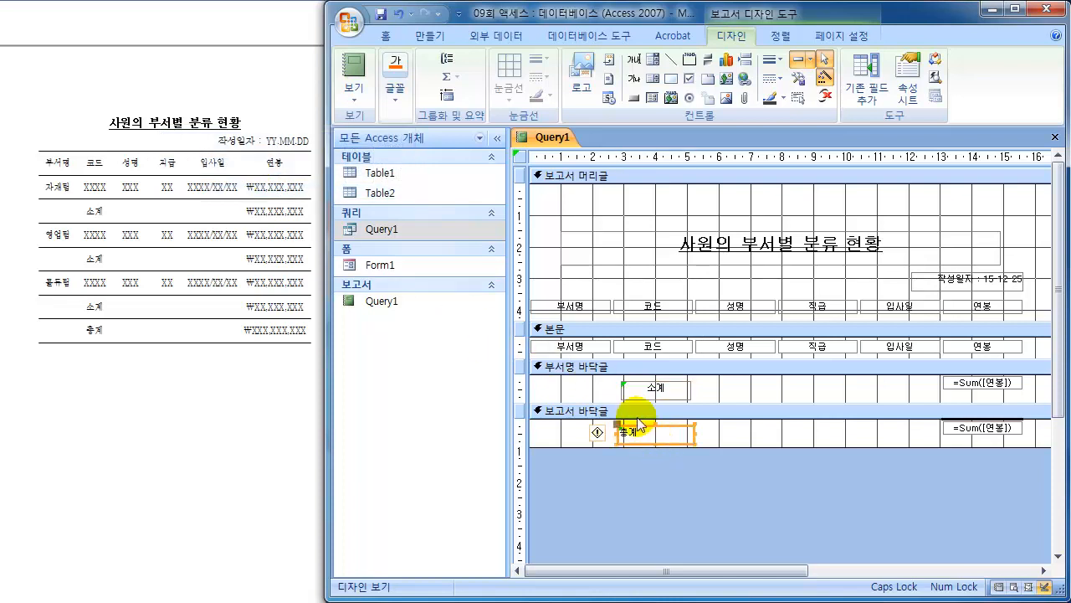
pyautogui.click(389, 97)
pyautogui.click(250, 168)
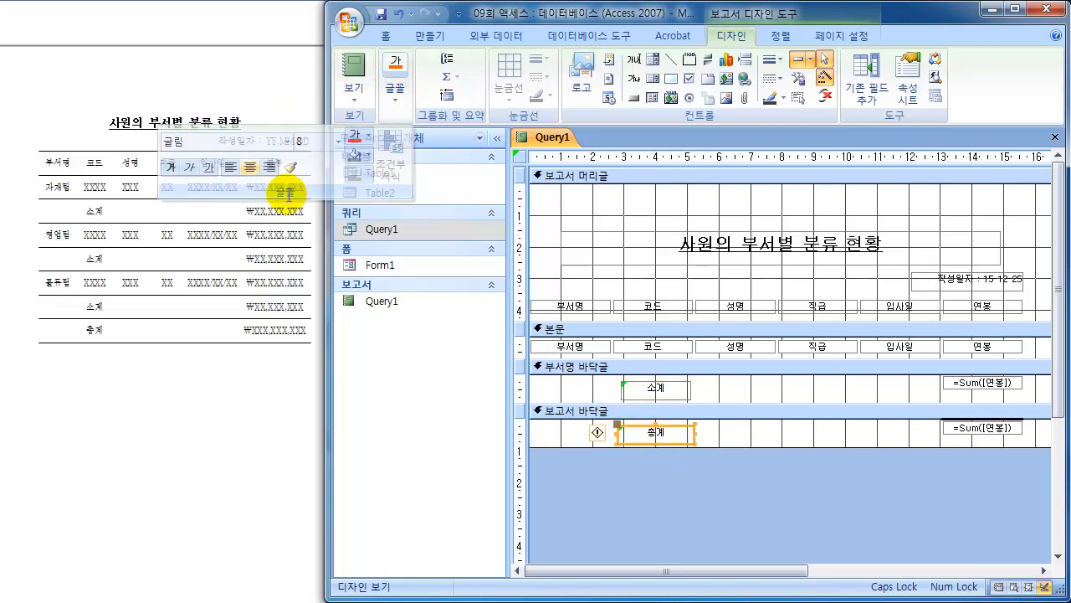
pyautogui.click(758, 437)
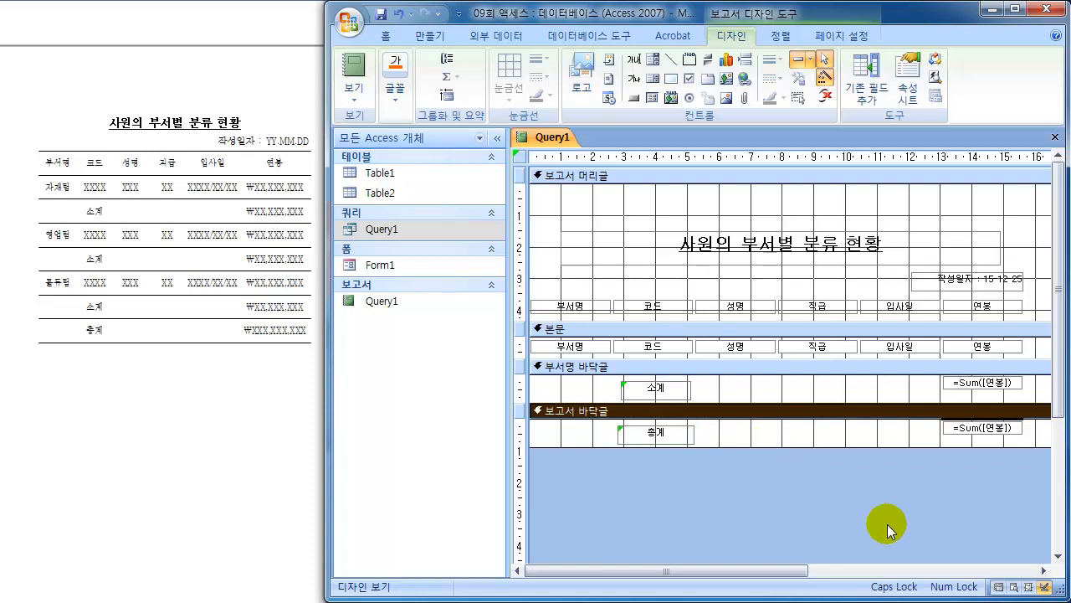
pyautogui.hotkey('ctrl', 'shift', 'd')
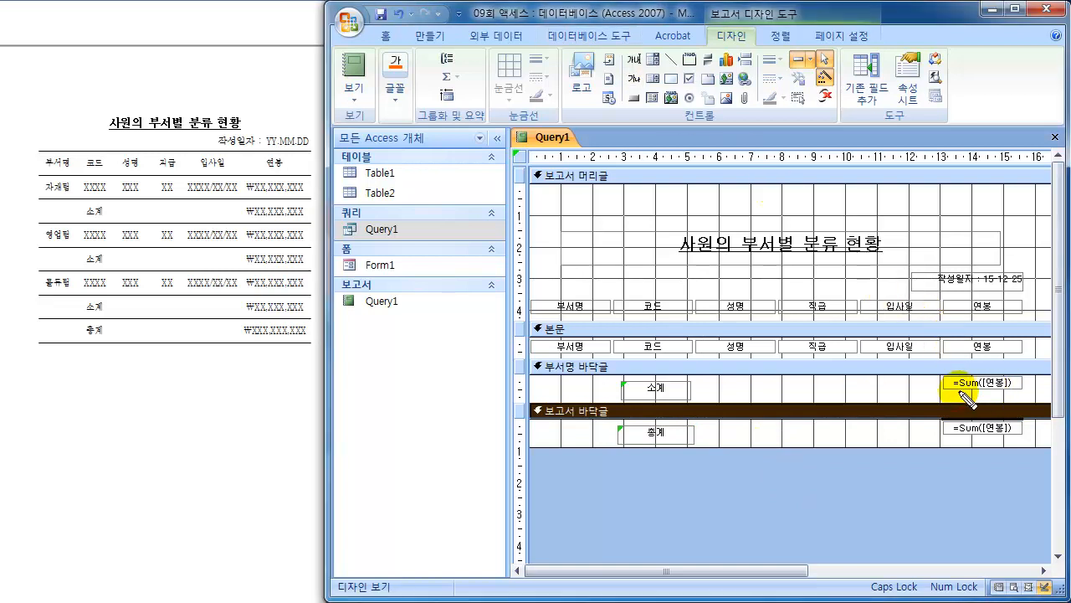
pyautogui.moveTo(940, 390)
pyautogui.mouseDown()
pyautogui.moveTo(957, 398)
pyautogui.moveTo(1011, 377)
pyautogui.moveTo(942, 387)
pyautogui.moveTo(955, 397)
pyautogui.mouseUp()
pyautogui.moveTo(933, 429)
pyautogui.mouseDown()
pyautogui.moveTo(944, 446)
pyautogui.moveTo(1021, 426)
pyautogui.moveTo(950, 450)
pyautogui.mouseUp()
pyautogui.moveTo(992, 339)
pyautogui.mouseDown()
pyautogui.moveTo(968, 335)
pyautogui.moveTo(954, 349)
pyautogui.mouseUp()
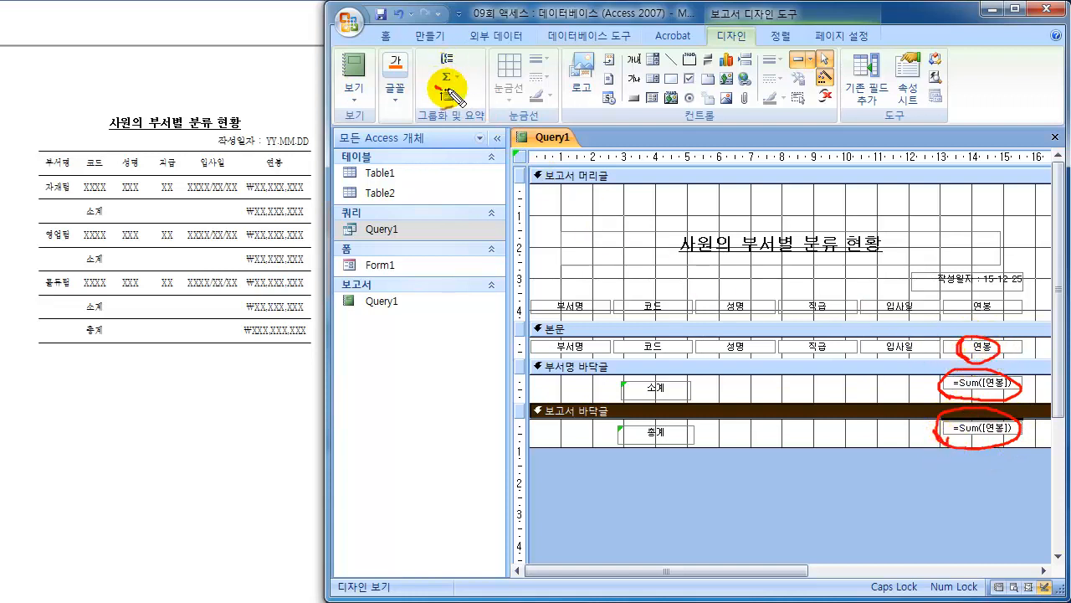
pyautogui.moveTo(443, 89); pyautogui.dragTo(450, 94)
pyautogui.moveTo(669, 393); pyautogui.dragTo(669, 382)
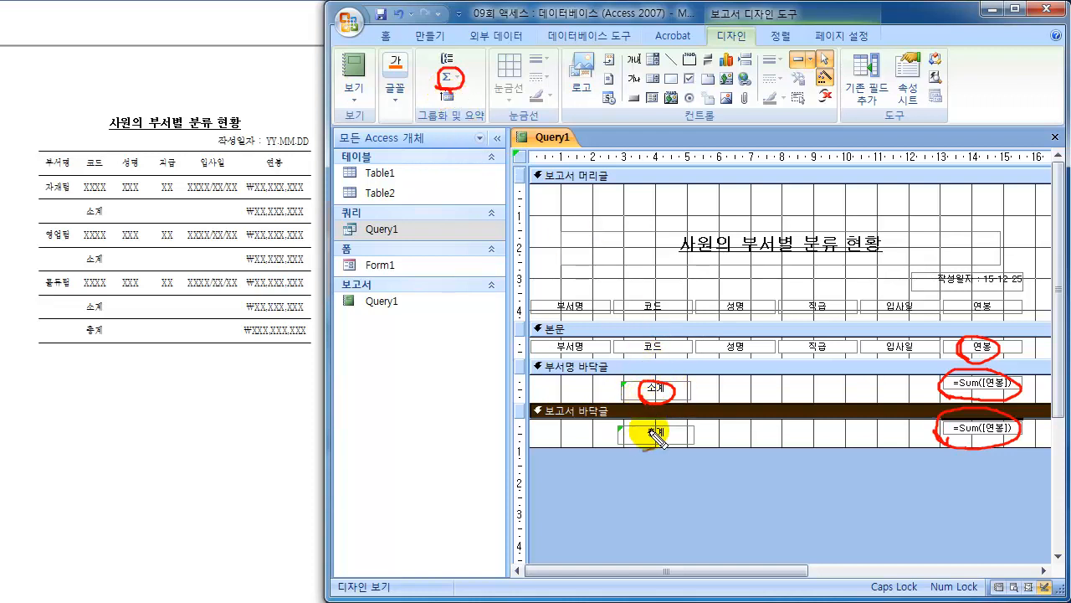
pyautogui.moveTo(651, 431)
pyautogui.mouseDown()
pyautogui.moveTo(629, 429)
pyautogui.moveTo(645, 445)
pyautogui.mouseUp()
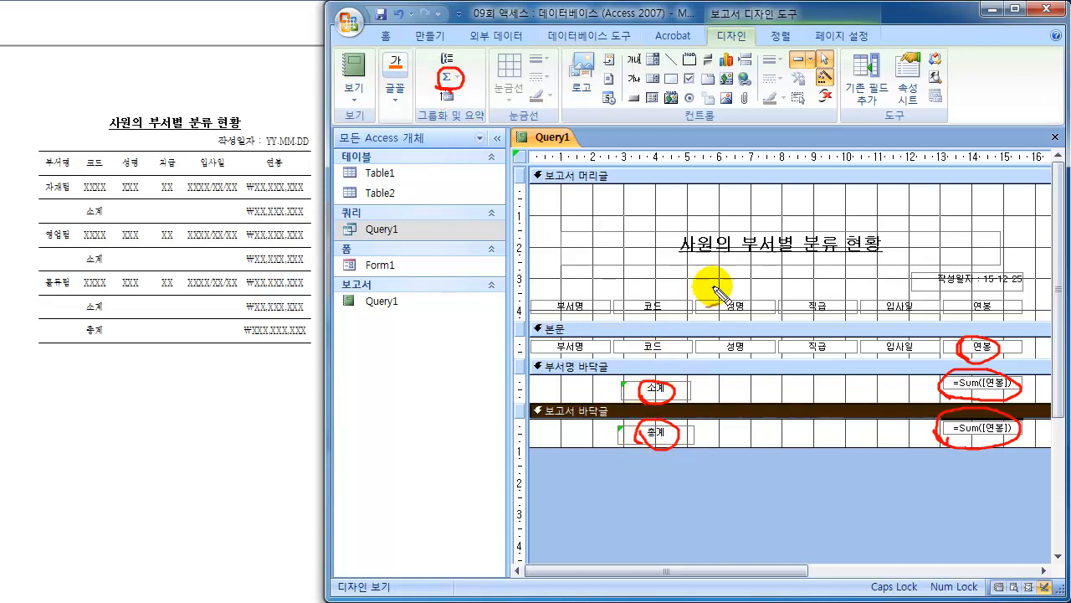
pyautogui.moveTo(626, 79)
pyautogui.mouseDown()
pyautogui.moveTo(644, 84)
pyautogui.moveTo(693, 295)
pyautogui.moveTo(670, 381)
pyautogui.moveTo(687, 374)
pyautogui.mouseUp()
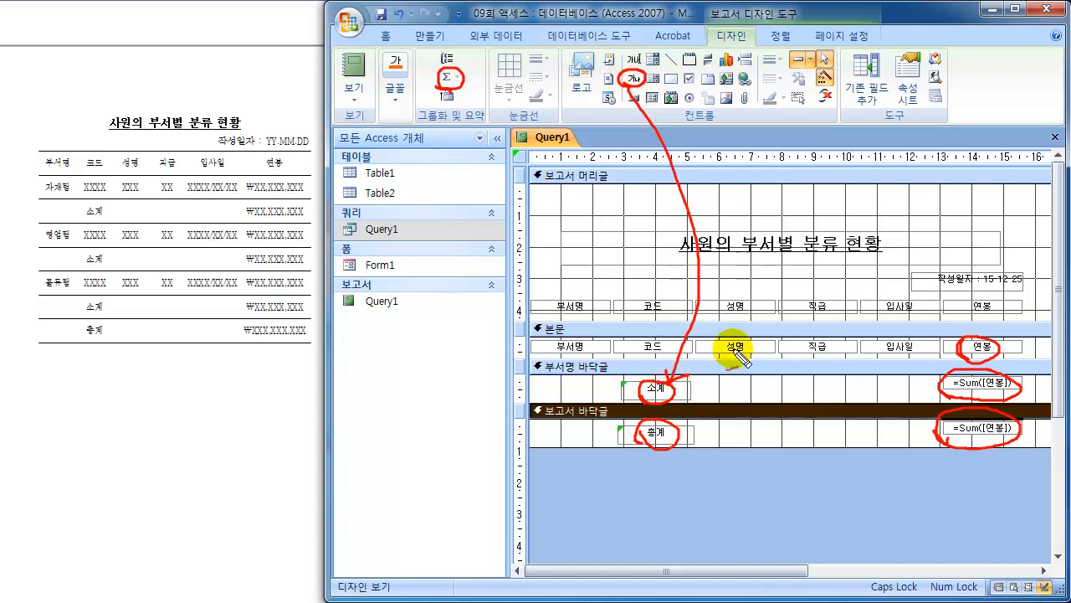
pyautogui.press('Escape')
pyautogui.click(712, 485)
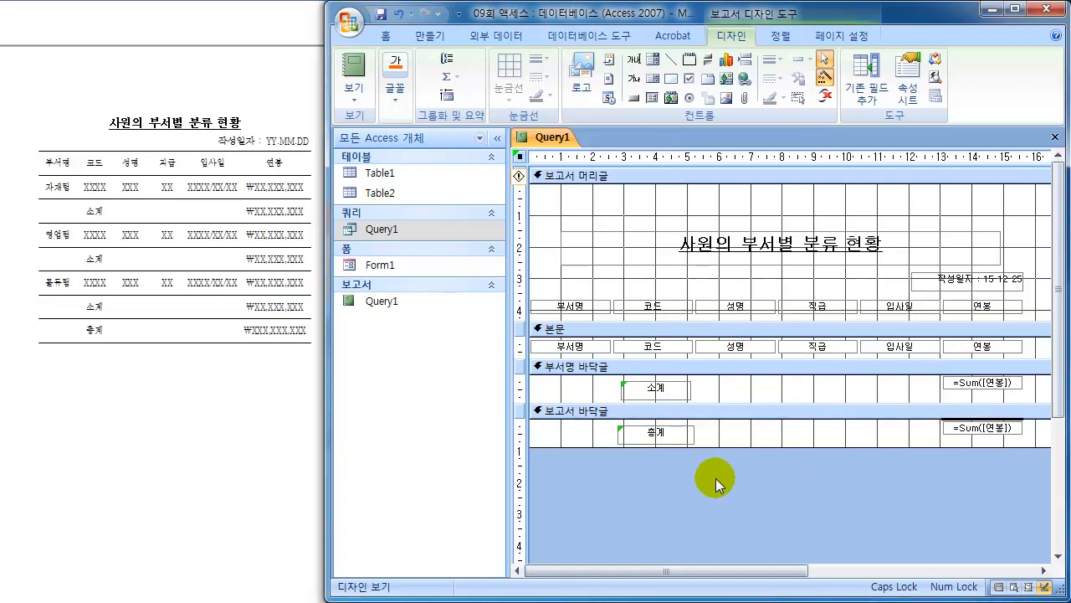
# - Select all controls in the report and set their gridlines to 없음 (none)
pyautogui.moveTo(1043, 477); pyautogui.dragTo(518, 166)
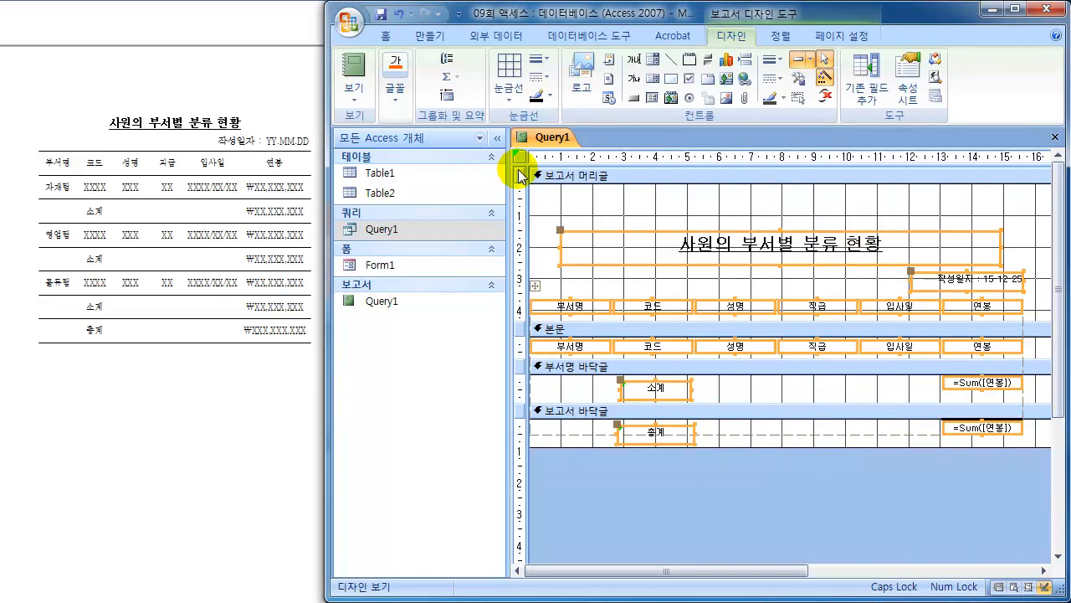
pyautogui.click(509, 82)
pyautogui.click(481, 385)
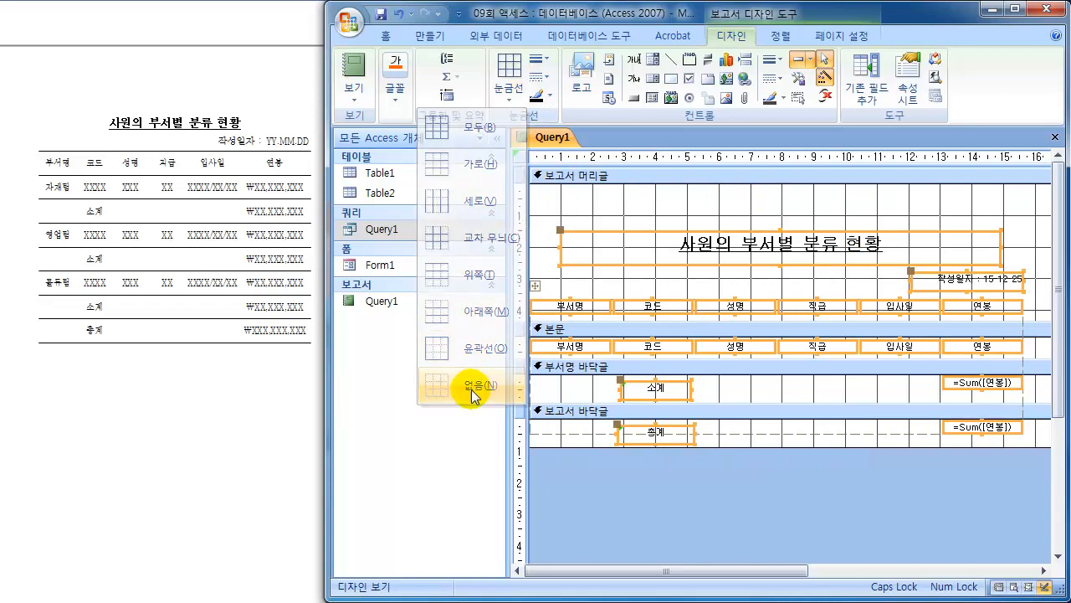
pyautogui.click(720, 505)
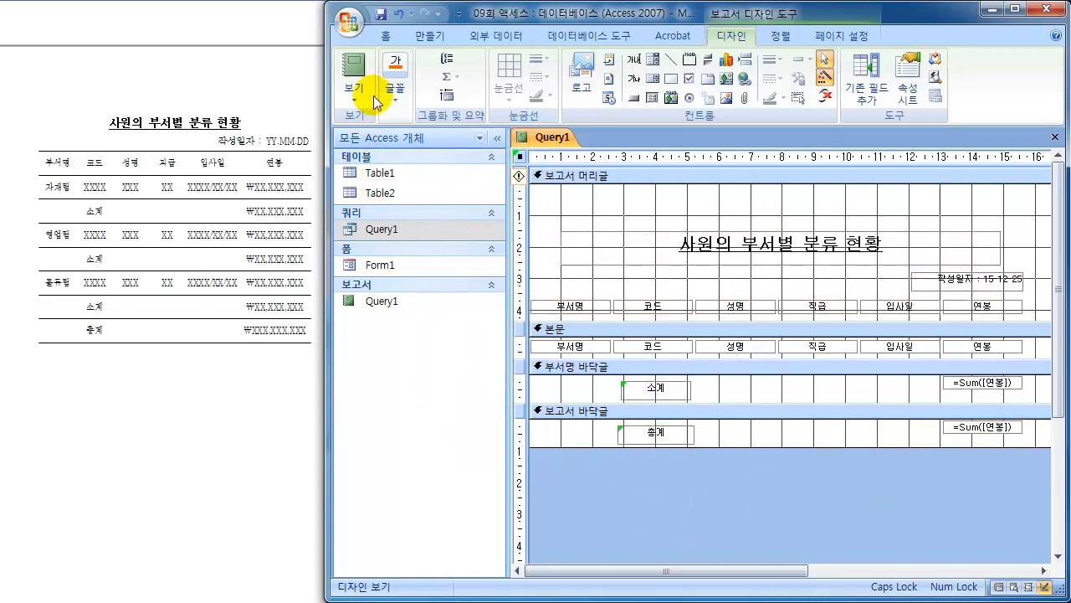
# - Display the report in Report view and check the subtotal and total rows for leftover gridlines
pyautogui.click(354, 73)
pyautogui.scroll(-3, 741, 376)
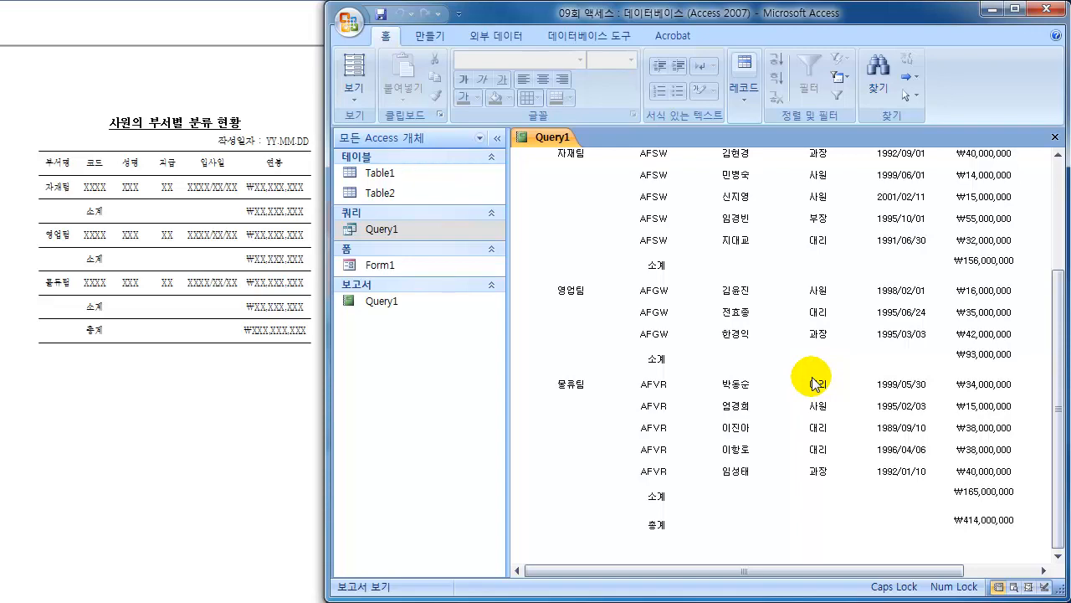
pyautogui.scroll(3, 812, 384)
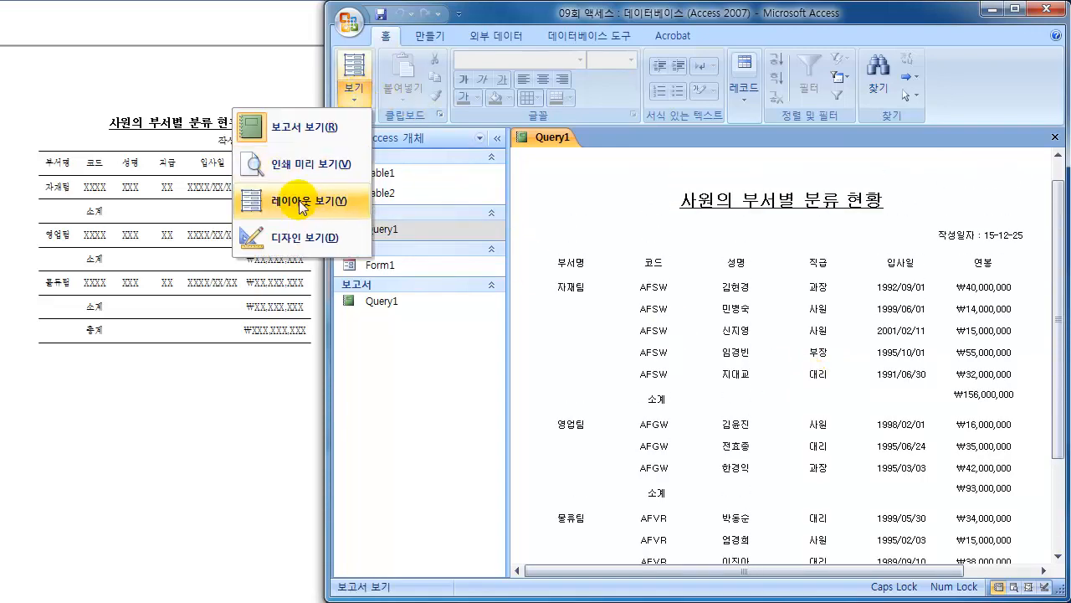
# - In Design view, draw a line about 15.6 cm wide across the top of the report header and set its height to 0
pyautogui.click(266, 238)
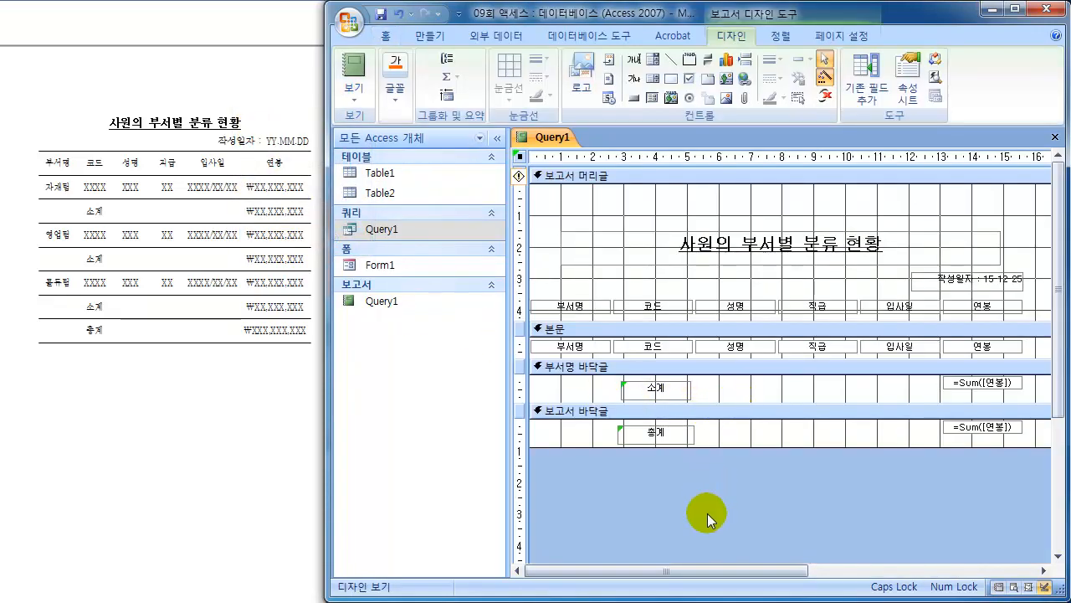
pyautogui.click(671, 60)
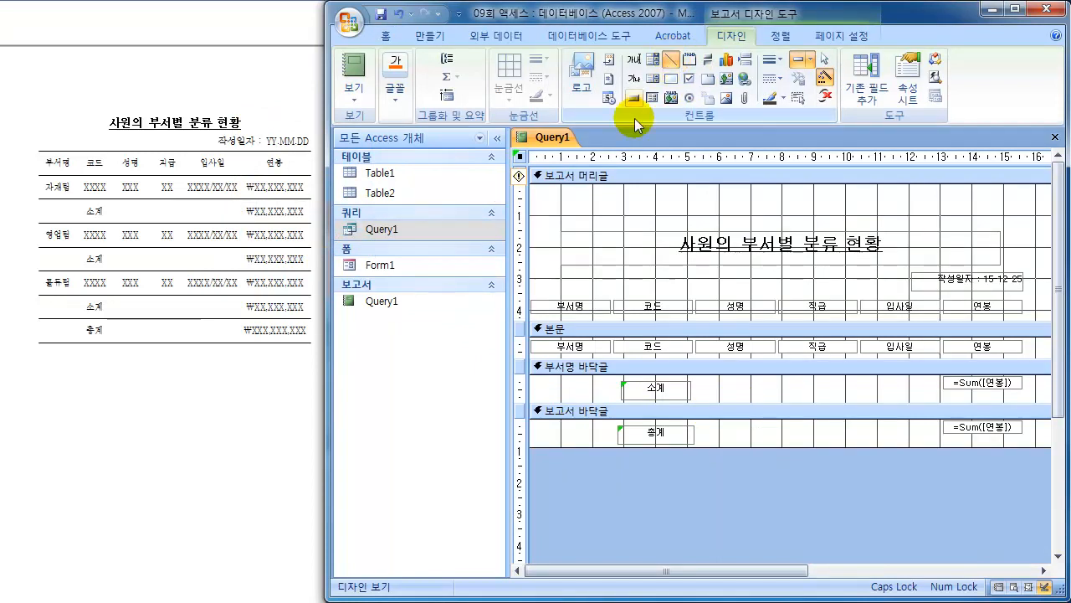
pyautogui.moveTo(538, 195)
pyautogui.mouseDown()
pyautogui.moveTo(1033, 221)
pyautogui.moveTo(1024, 220)
pyautogui.mouseUp()
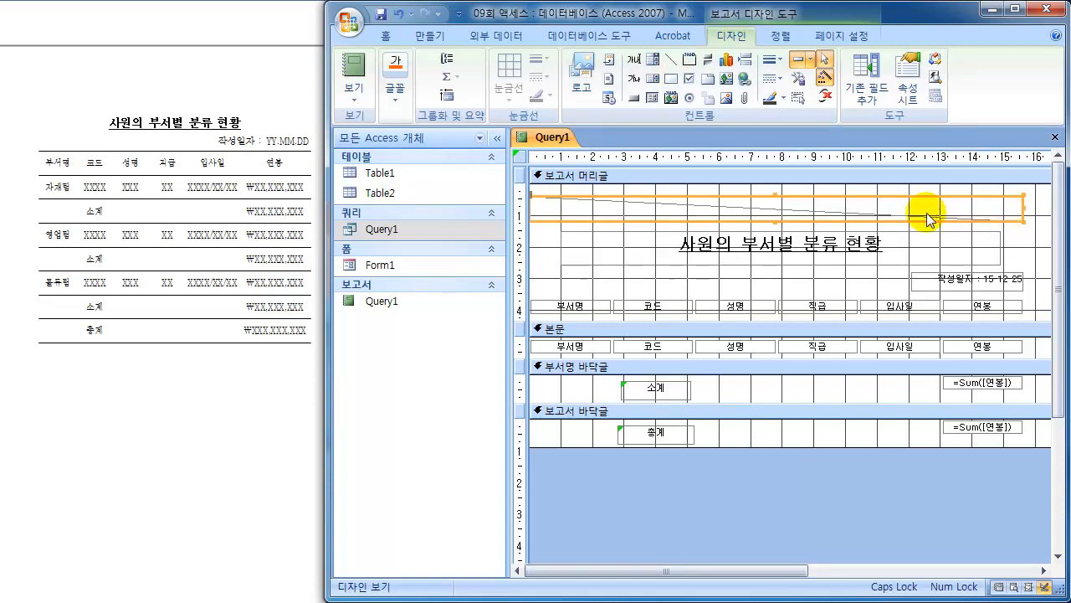
pyautogui.click(910, 87)
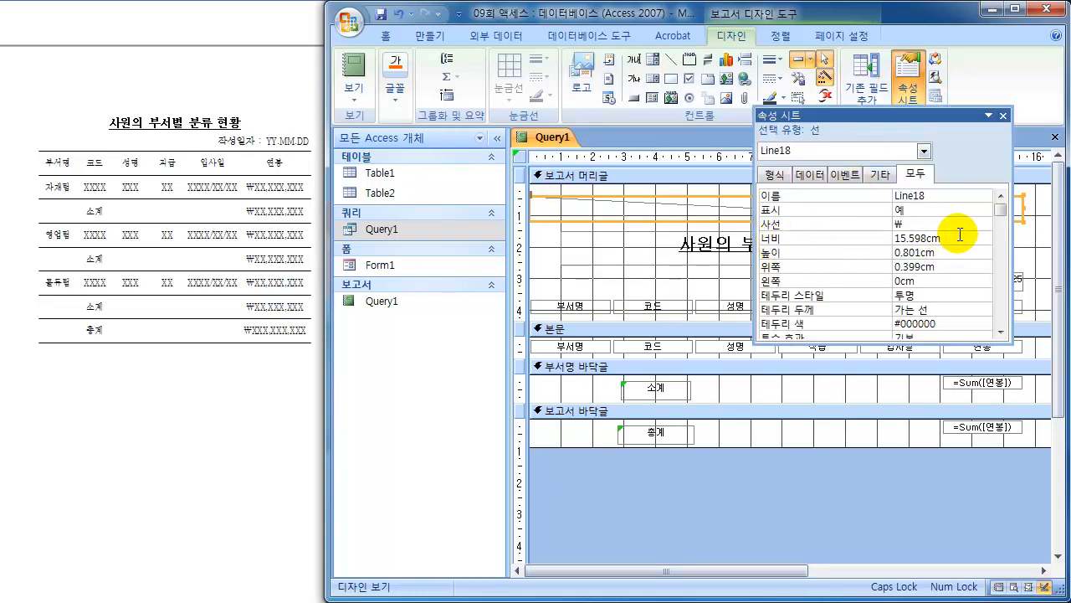
pyautogui.doubleClick(915, 252)
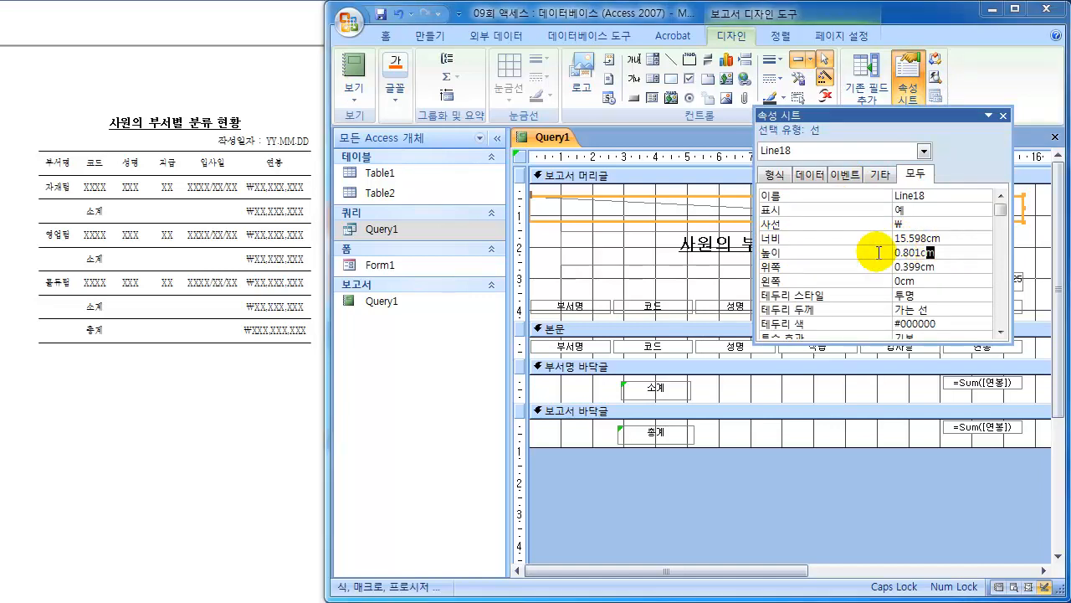
pyautogui.write('0')
pyautogui.press('Return')
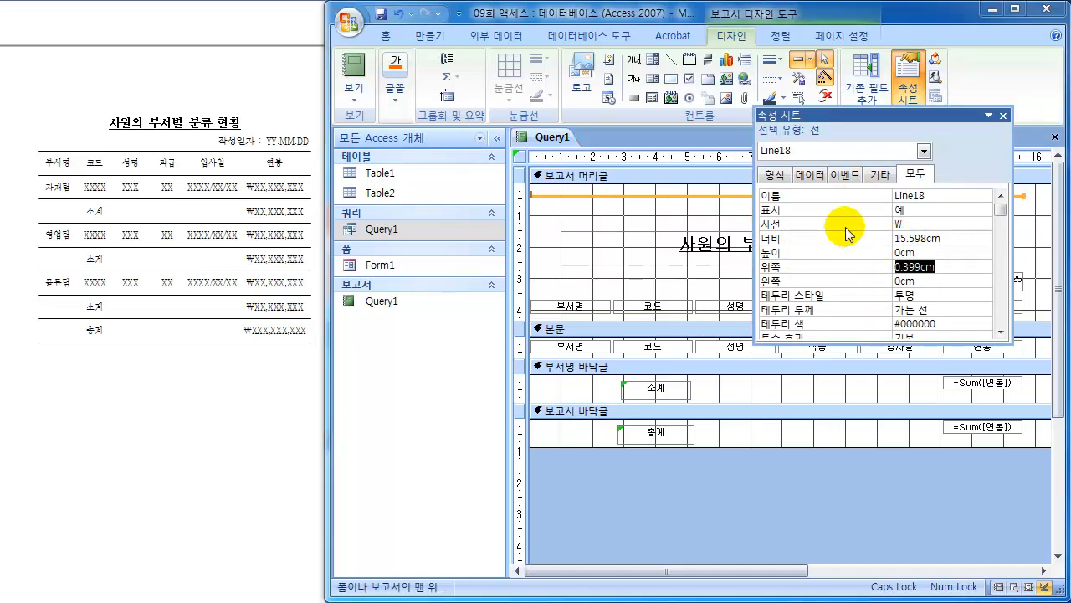
pyautogui.click(1003, 115)
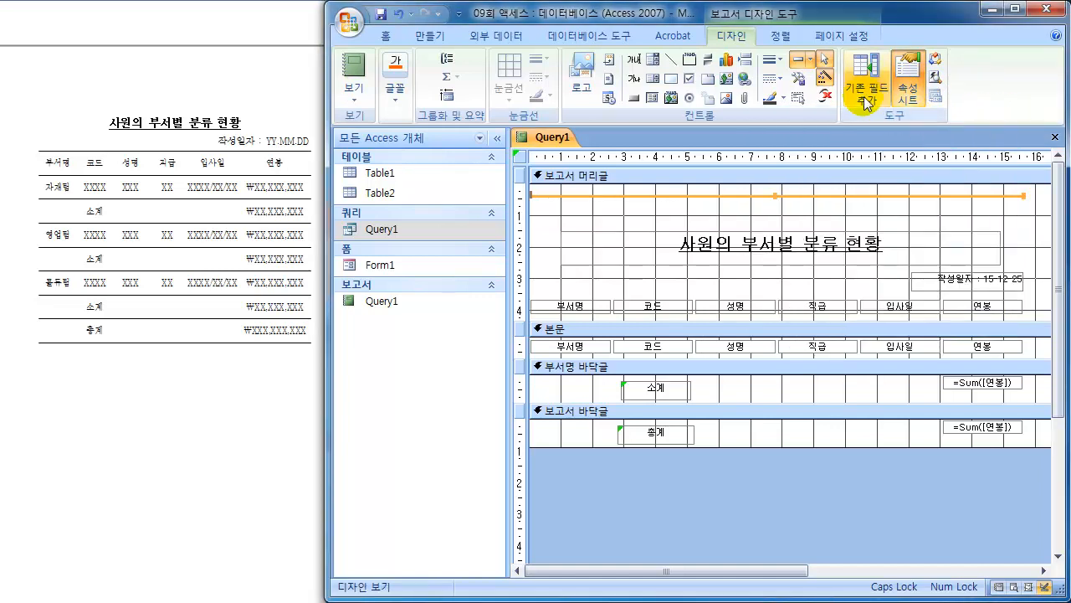
# - Make the report header line thicker and set its color to light blue
pyautogui.click(777, 62)
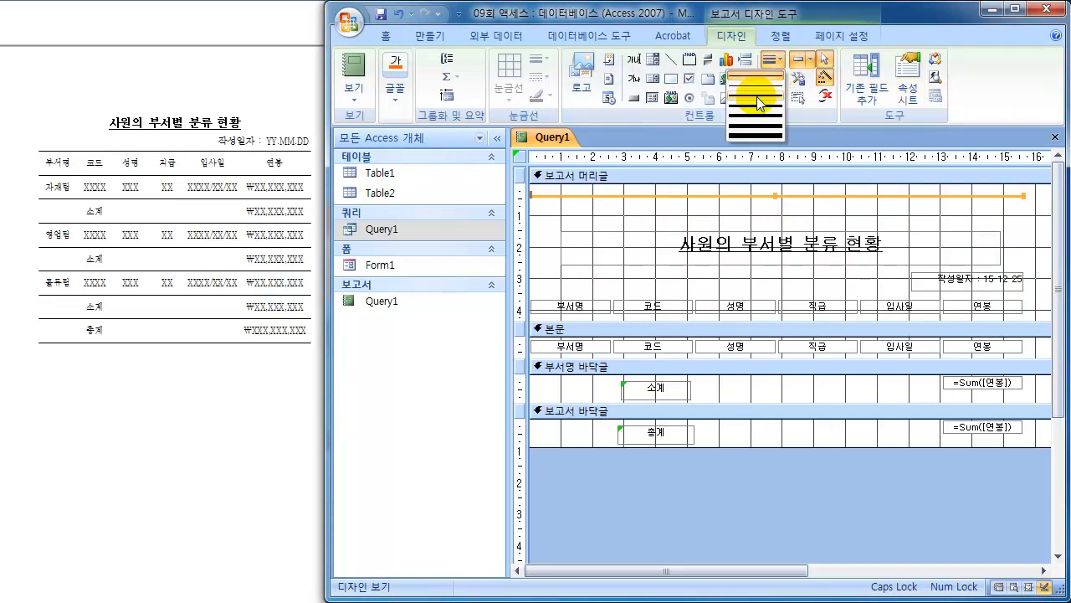
pyautogui.click(777, 98)
pyautogui.click(784, 101)
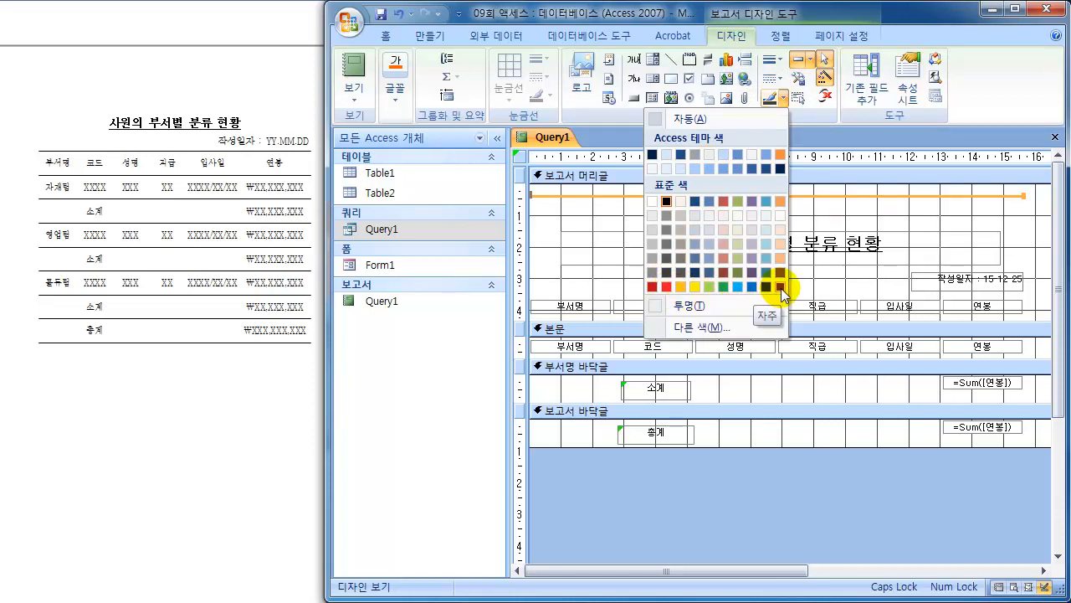
pyautogui.click(733, 287)
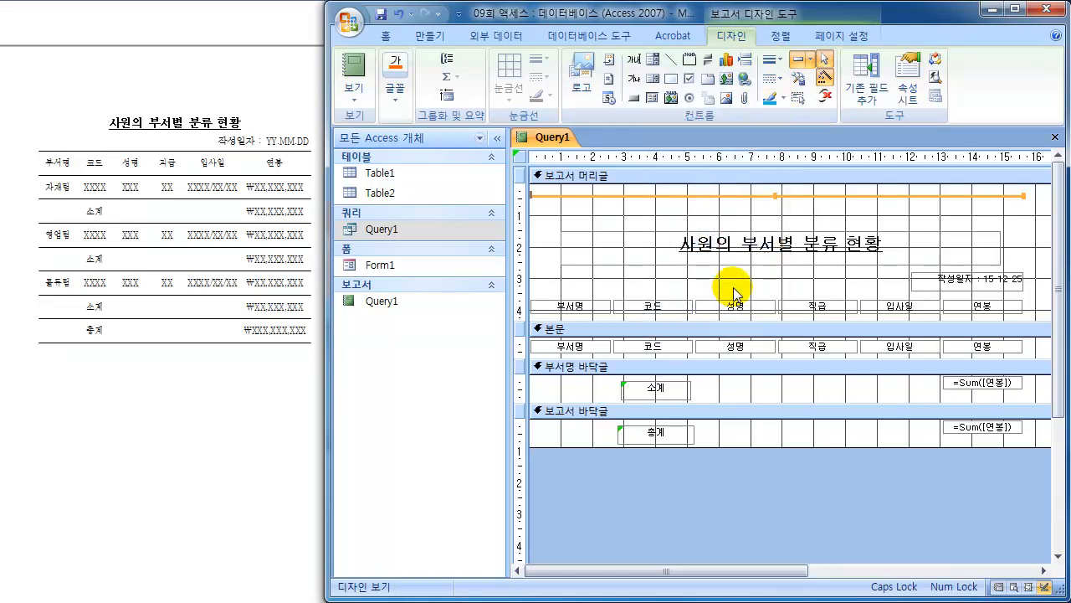
# - Move the blue line down to just above the column headings in the report header
pyautogui.click(799, 220)
pyautogui.click(760, 197)
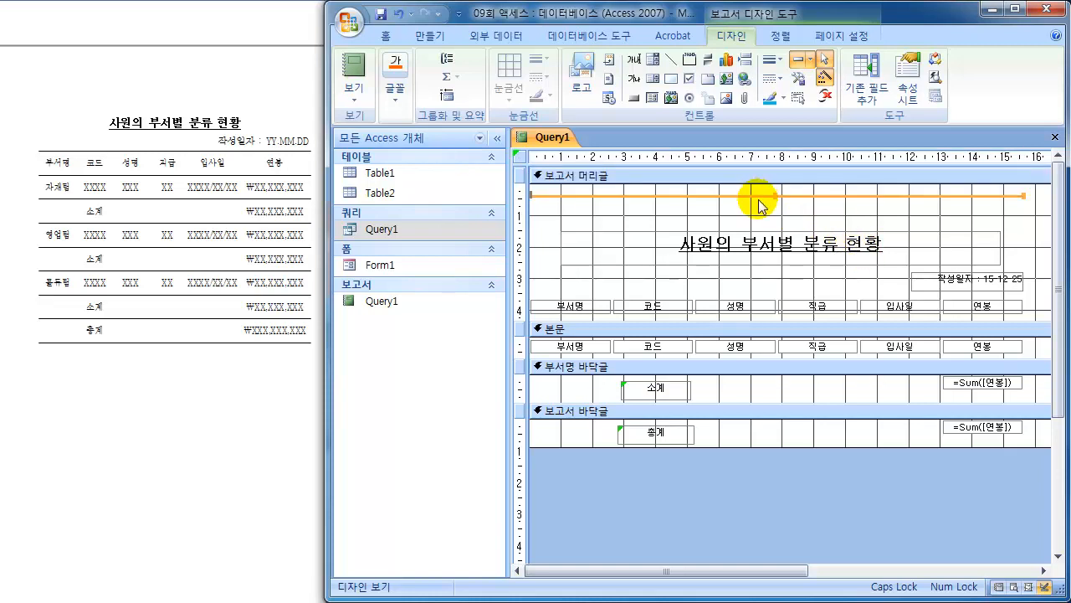
pyautogui.press('Down')
pyautogui.press('Down')
pyautogui.press('Down')
pyautogui.press('Down')
pyautogui.press('Down')
pyautogui.press('Down')
pyautogui.press('Down')
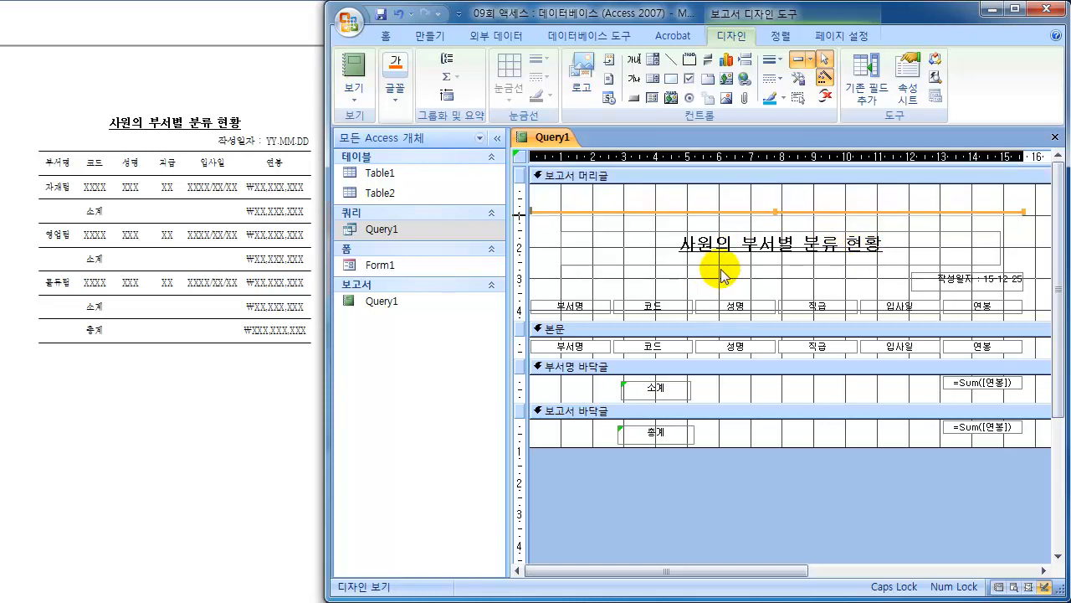
pyautogui.moveTo(746, 213); pyautogui.dragTo(691, 294)
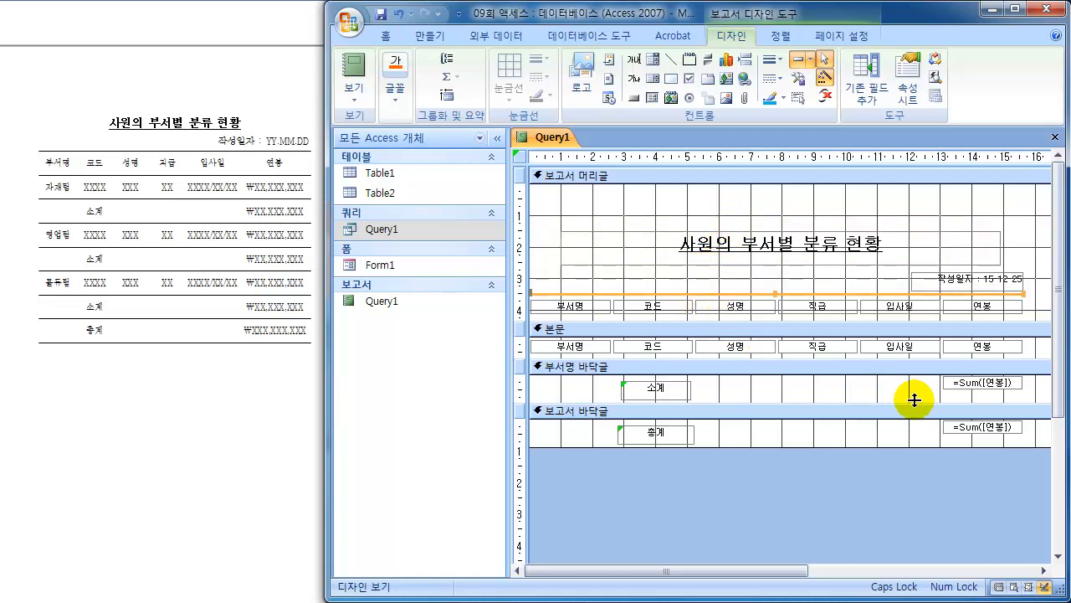
# - Duplicate the blue line and place the copy just below the column headings in the report header
pyautogui.hotkey('ctrl', 'Down')
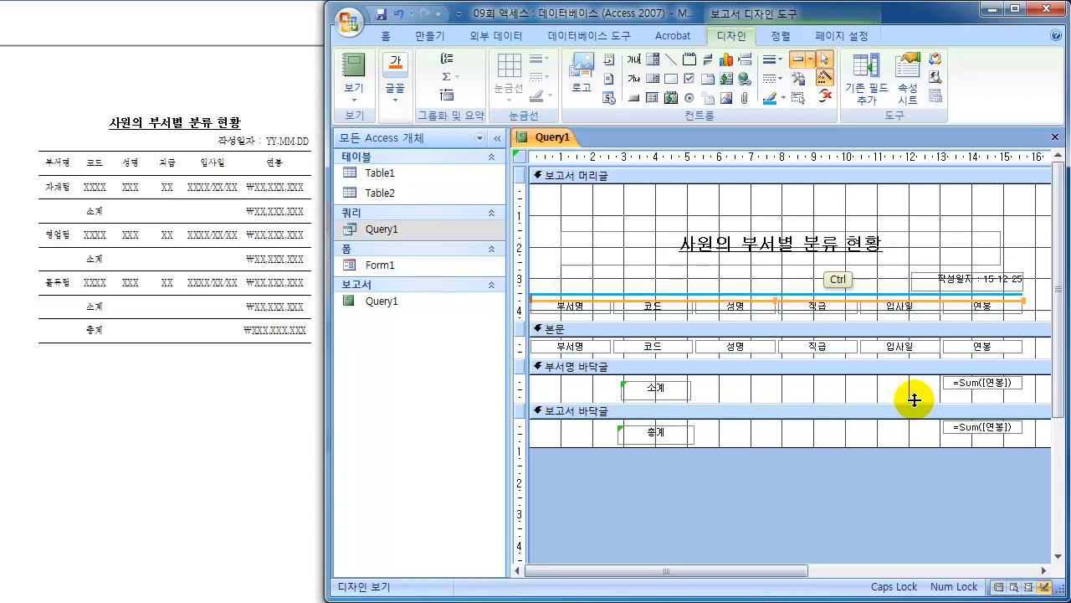
pyautogui.hotkey('ctrl', 'Down')
pyautogui.hotkey('ctrl', 'Down')
pyautogui.hotkey('ctrl', 'Down')
pyautogui.hotkey('ctrl', 'Down')
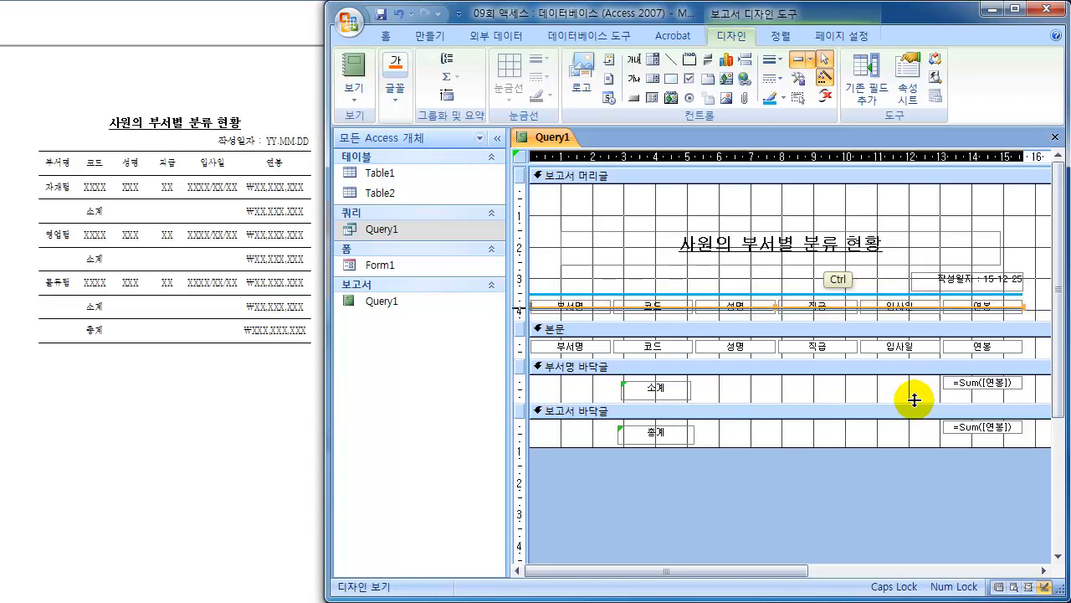
pyautogui.hotkey('ctrl', 'Down')
pyautogui.hotkey('ctrl', 'Down')
pyautogui.hotkey('ctrl', 'Down')
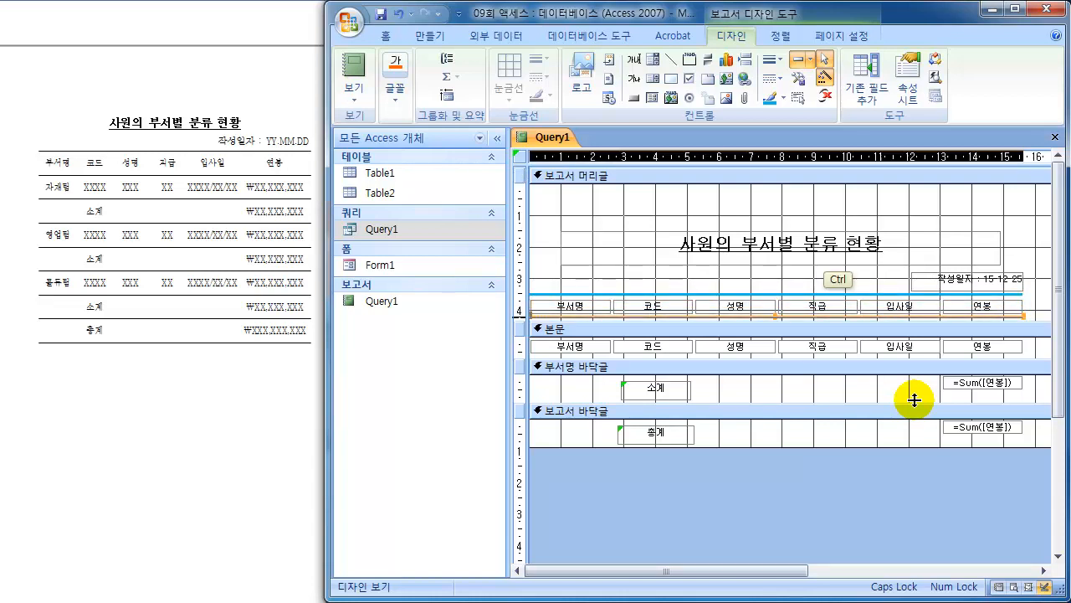
pyautogui.hotkey('ctrl', 'Down')
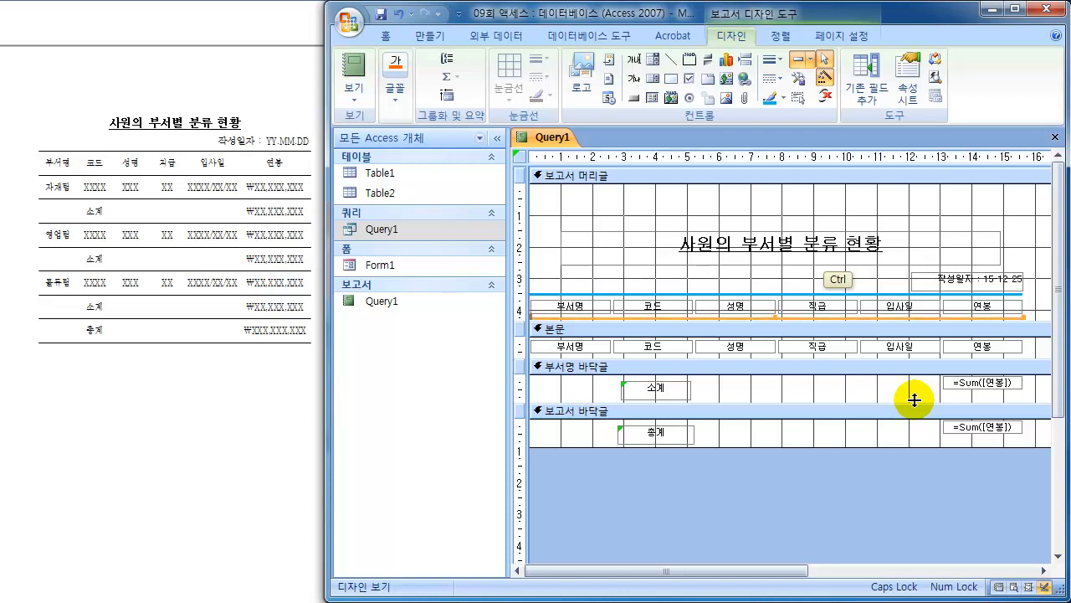
# - Paste two copies of the blue line into the 부서명 group footer, one above and one below the 소계 row
pyautogui.click(680, 369)
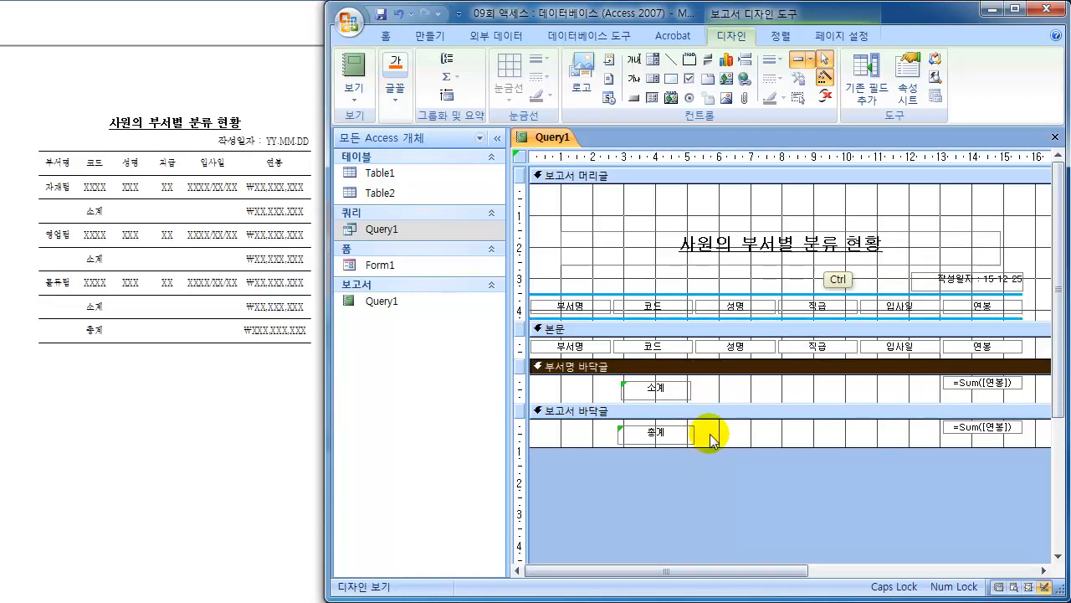
pyautogui.press('Tab')
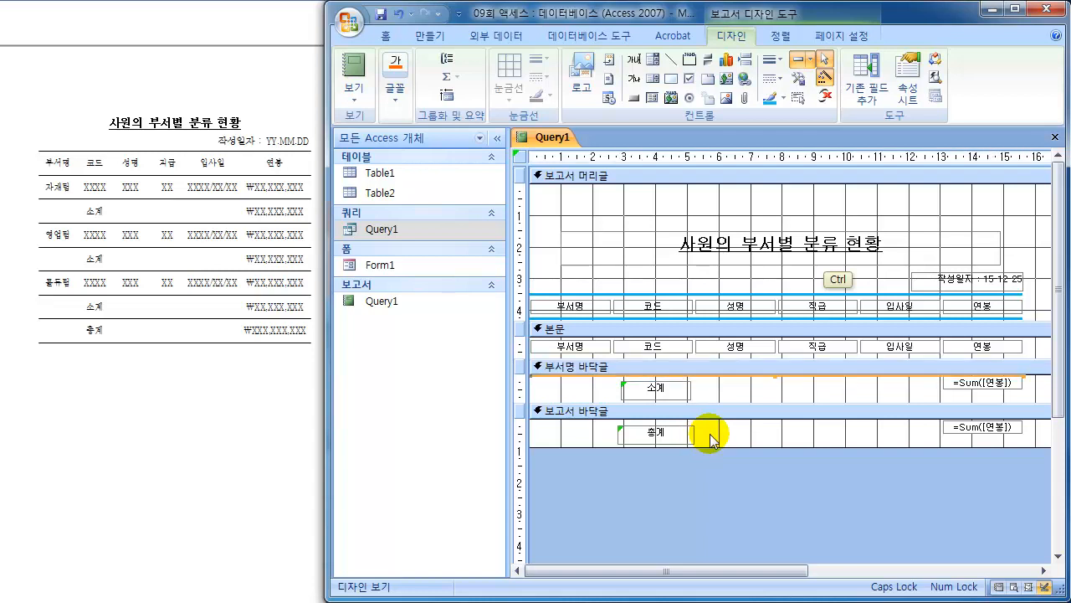
pyautogui.hotkey('ctrl', 'Down')
pyautogui.hotkey('ctrl', 'Down')
pyautogui.hotkey('ctrl', 'Down')
pyautogui.hotkey('ctrl', 'Down')
pyautogui.hotkey('ctrl', 'Down')
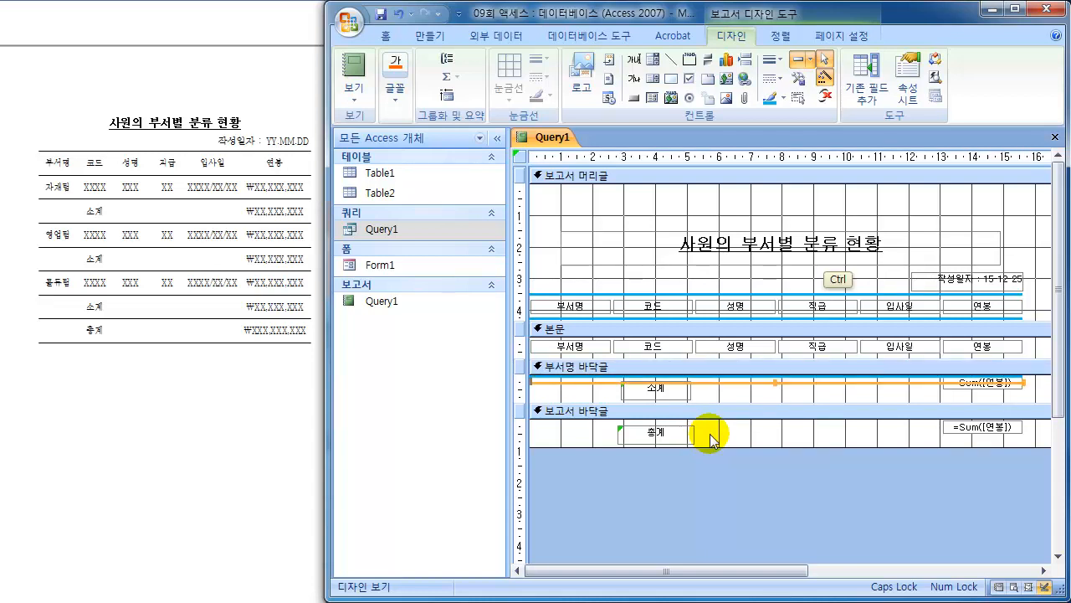
pyautogui.hotkey('ctrl', 'Down')
pyautogui.hotkey('ctrl', 'Down')
pyautogui.hotkey('ctrl', 'Down')
pyautogui.hotkey('ctrl', 'Down')
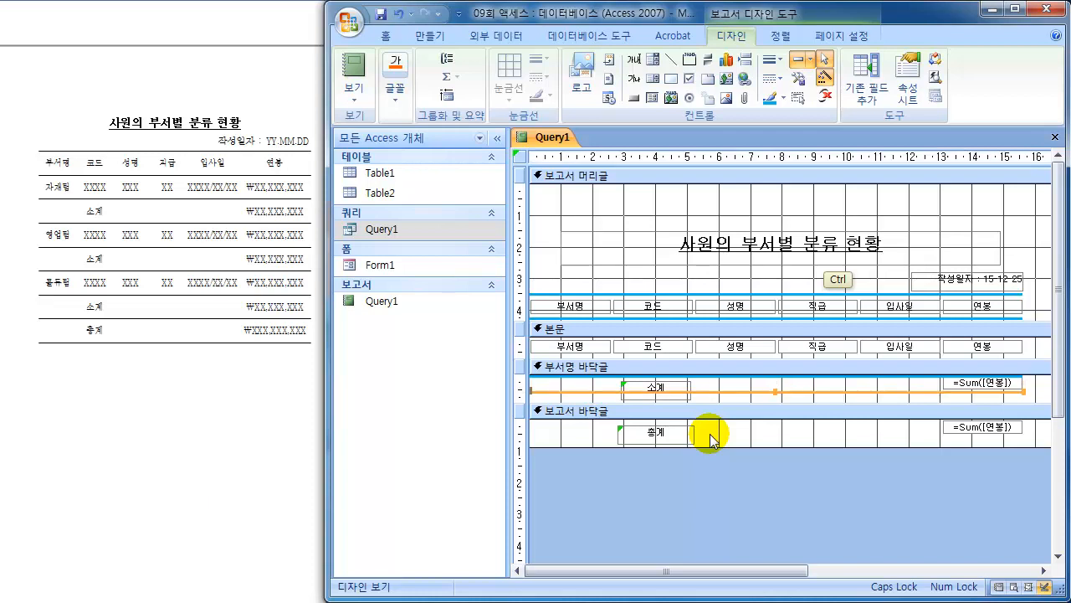
pyautogui.hotkey('ctrl', 'Down')
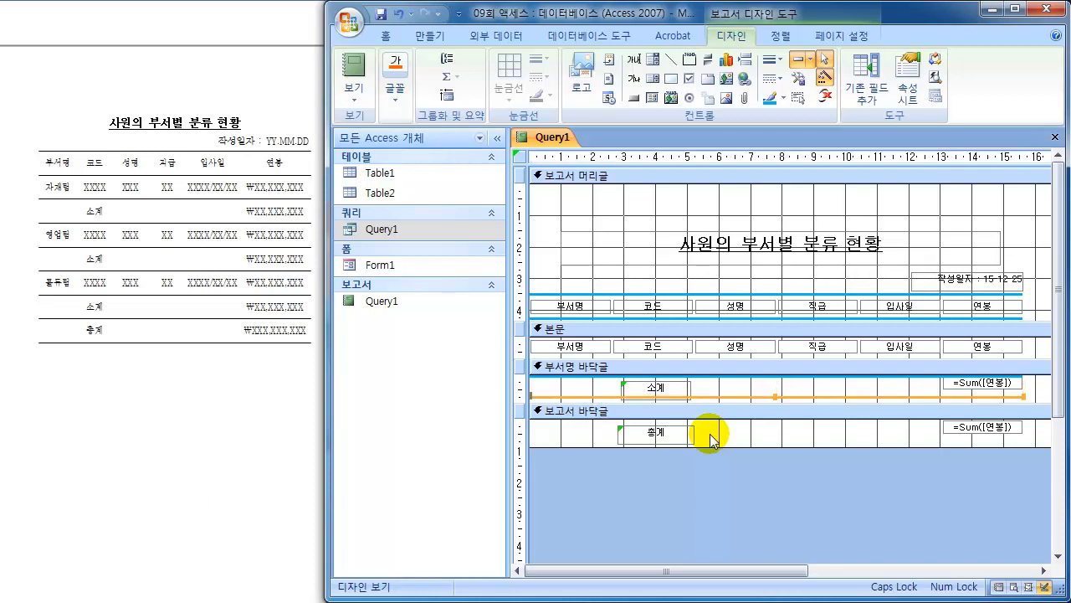
# - Paste a copy of the blue line into the report footer and move it to the lower edge of the 총계 row
pyautogui.click(718, 430)
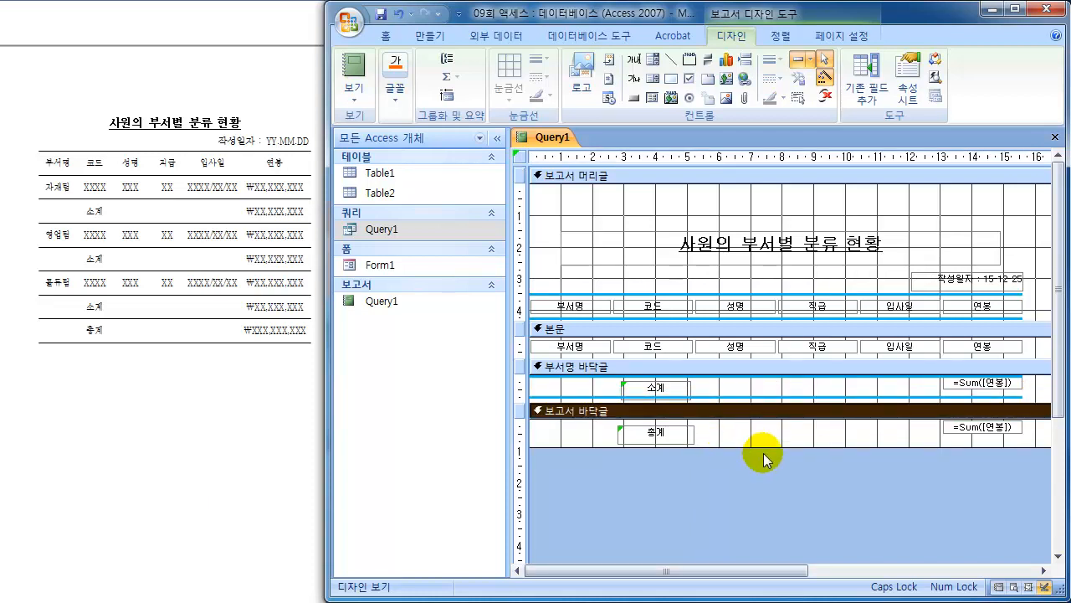
pyautogui.hotkey('ctrl', 'v')
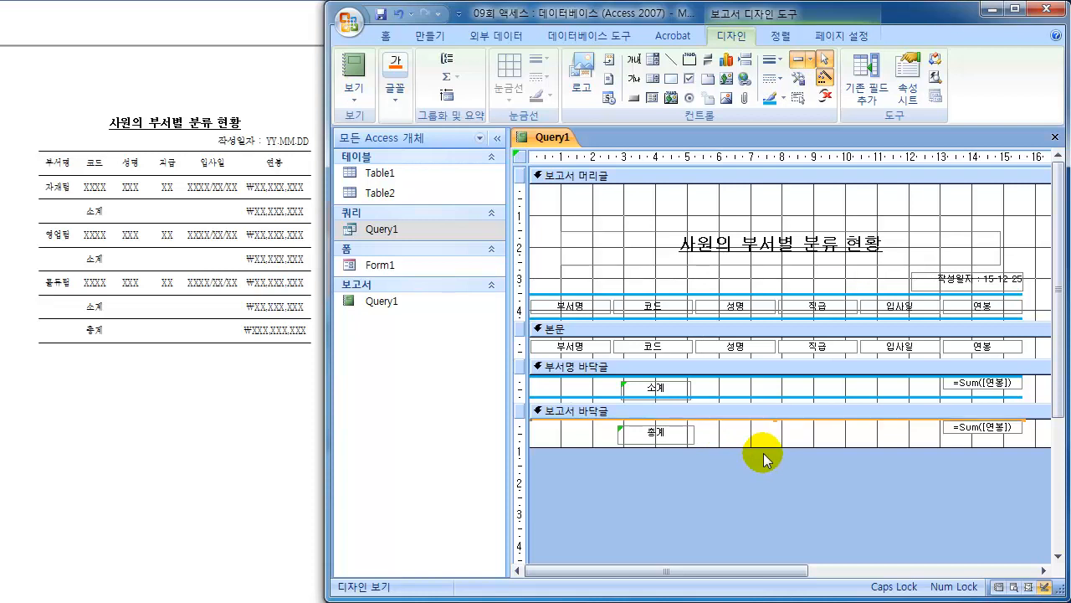
pyautogui.hotkey('ctrl', 'Down')
pyautogui.hotkey('ctrl', 'Down')
pyautogui.hotkey('ctrl', 'Down')
pyautogui.hotkey('ctrl', 'Down')
pyautogui.hotkey('ctrl', 'Down')
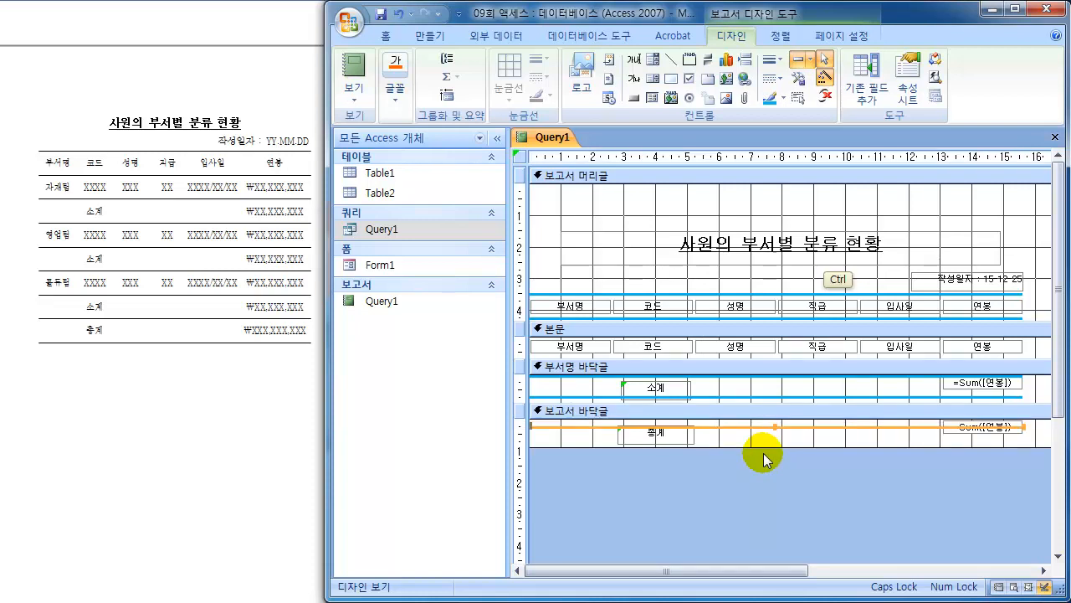
pyautogui.hotkey('ctrl', 'Down')
pyautogui.hotkey('ctrl', 'Down')
pyautogui.hotkey('ctrl', 'Down')
pyautogui.hotkey('ctrl', 'Down')
pyautogui.hotkey('ctrl', 'Down')
pyautogui.hotkey('ctrl', 'Down')
pyautogui.hotkey('ctrl', 'Down')
pyautogui.hotkey('ctrl', 'Down')
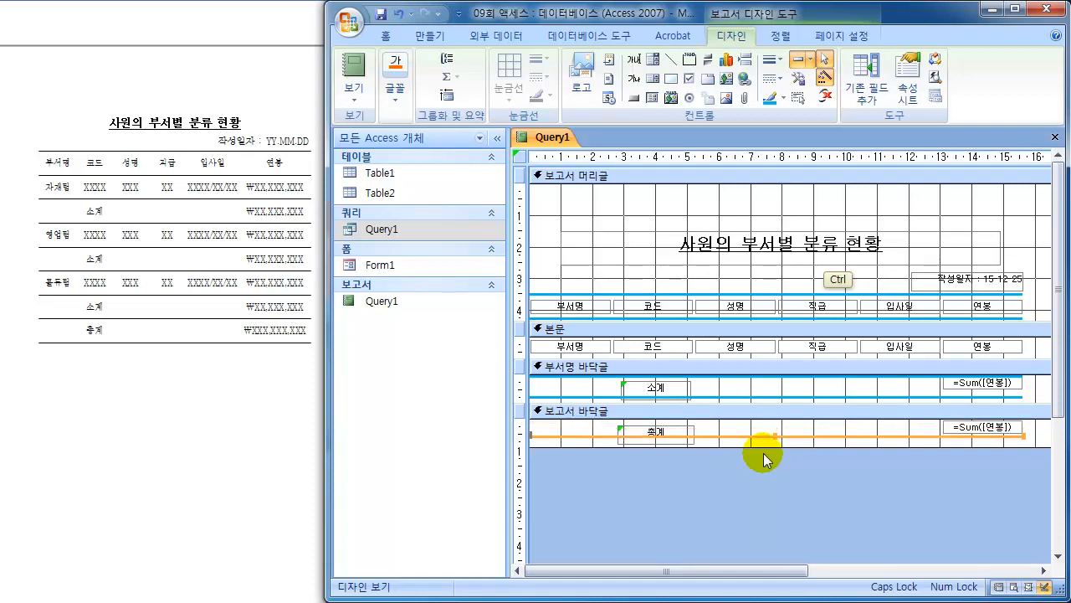
pyautogui.hotkey('ctrl', 'Down')
pyautogui.hotkey('ctrl', 'Down')
pyautogui.hotkey('ctrl', 'Down')
pyautogui.hotkey('ctrl', 'Down')
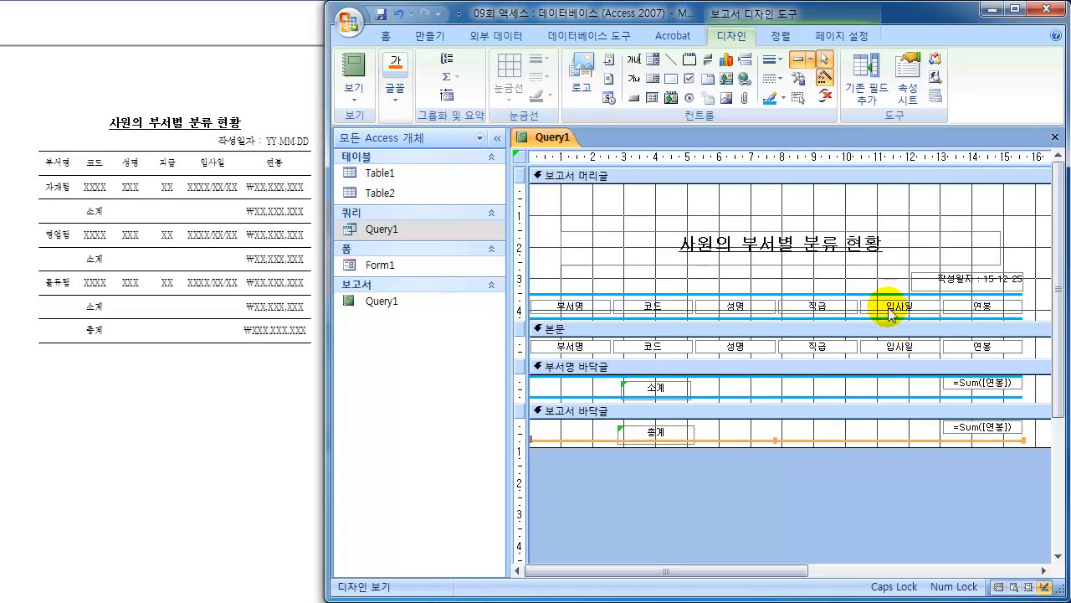
# - Display the report in Report view and check the separator lines around the headings, 소계 rows and 총계 row
pyautogui.click(366, 71)
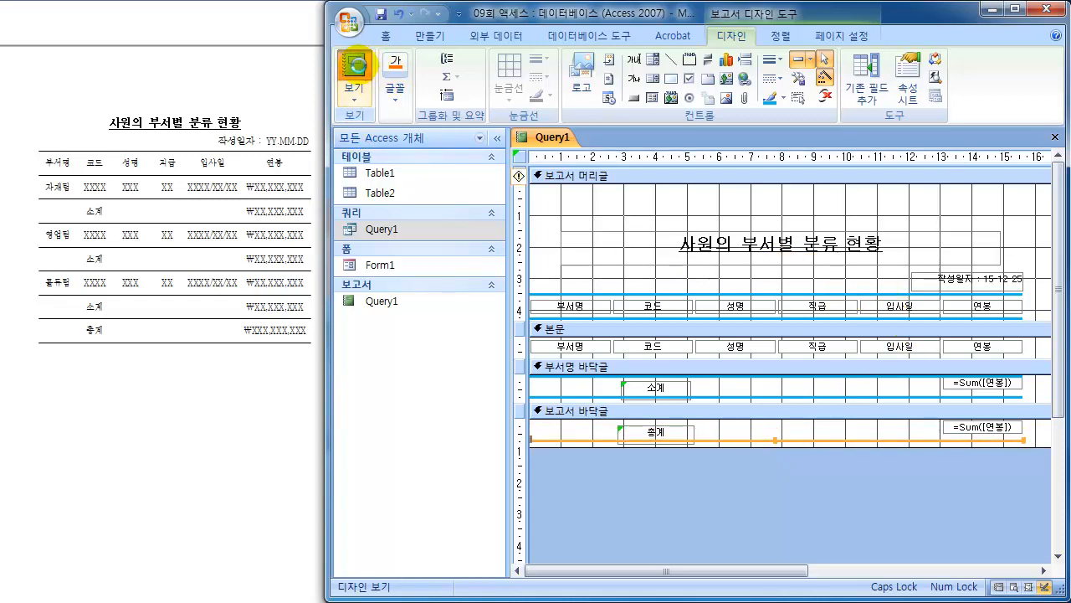
pyautogui.scroll(-3, 839, 331)
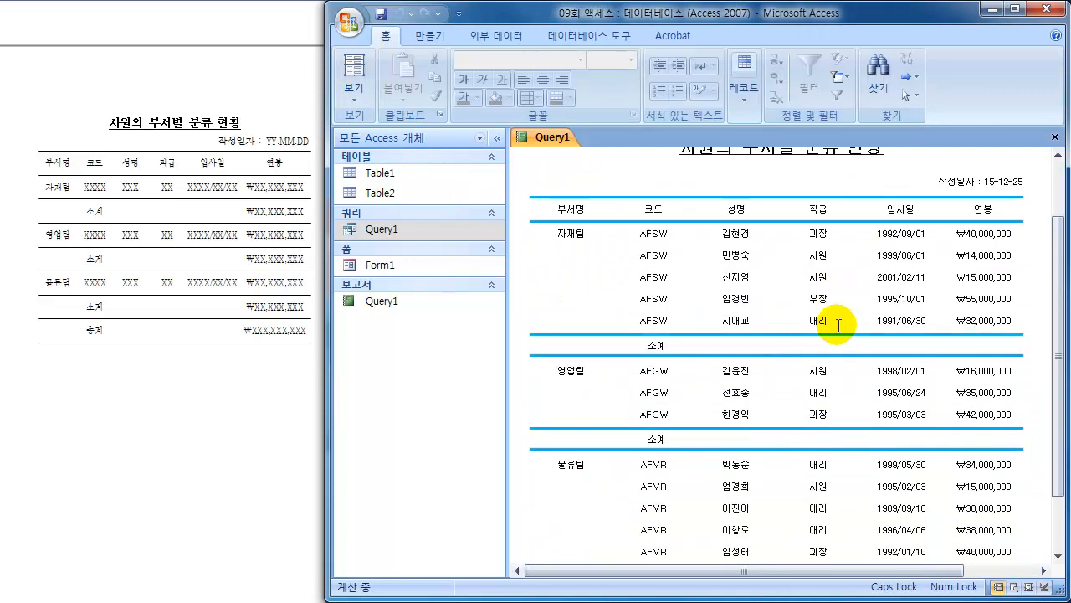
pyautogui.scroll(-3, 840, 326)
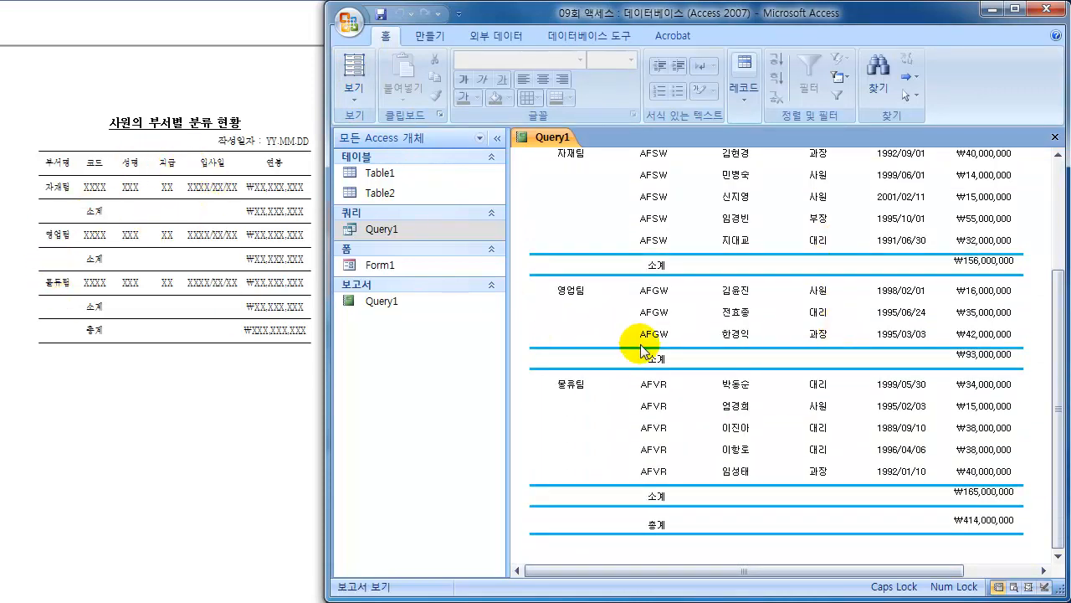
pyautogui.scroll(1, 694, 360)
pyautogui.scroll(5, 694, 360)
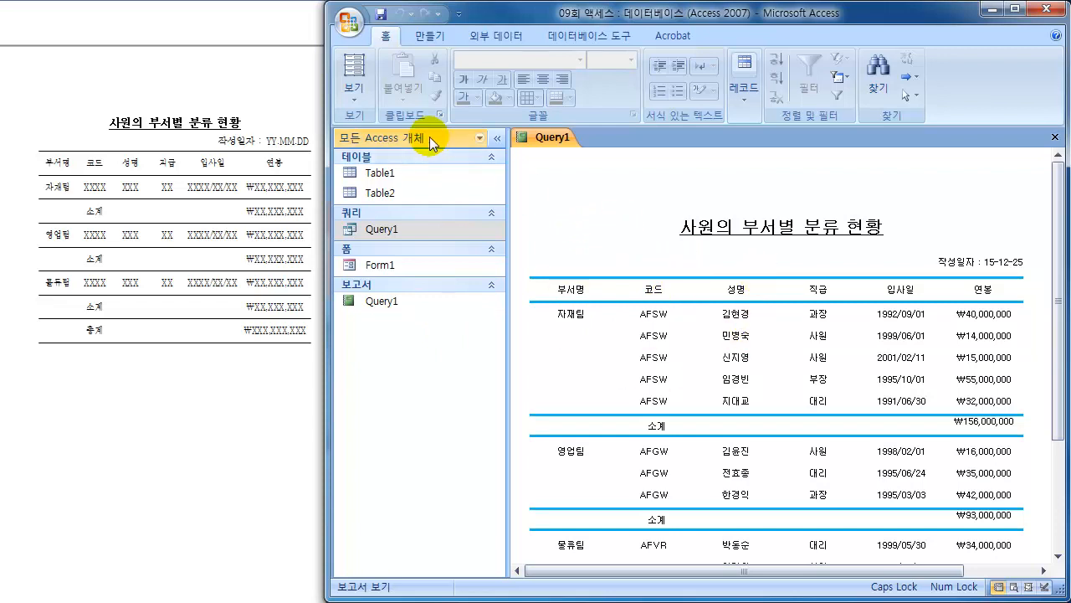
# - Try to open the Query1 report in print preview
pyautogui.click(343, 34)
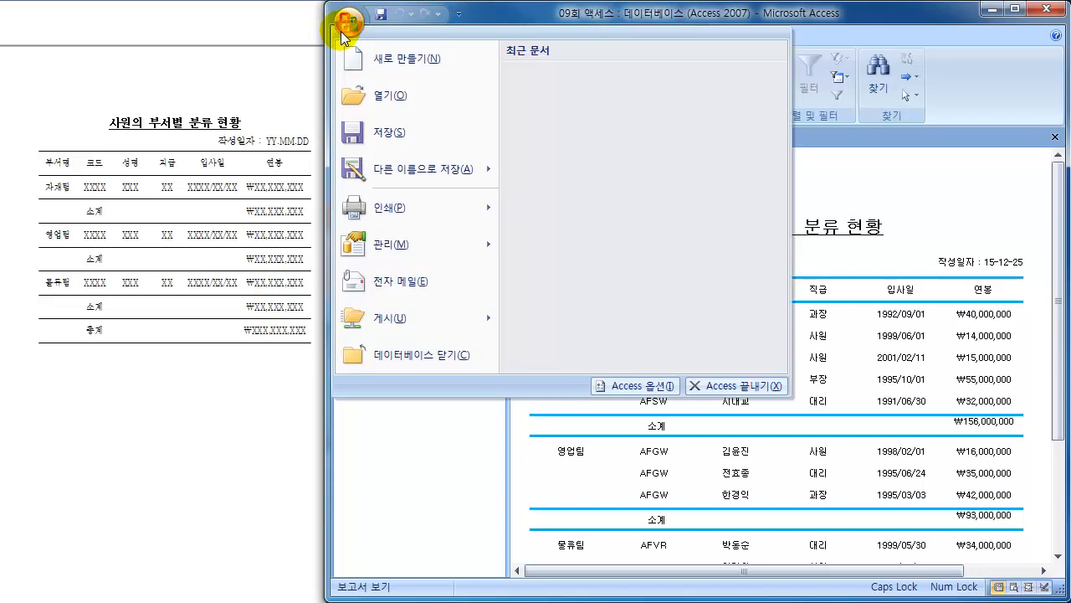
pyautogui.moveTo(386, 209)
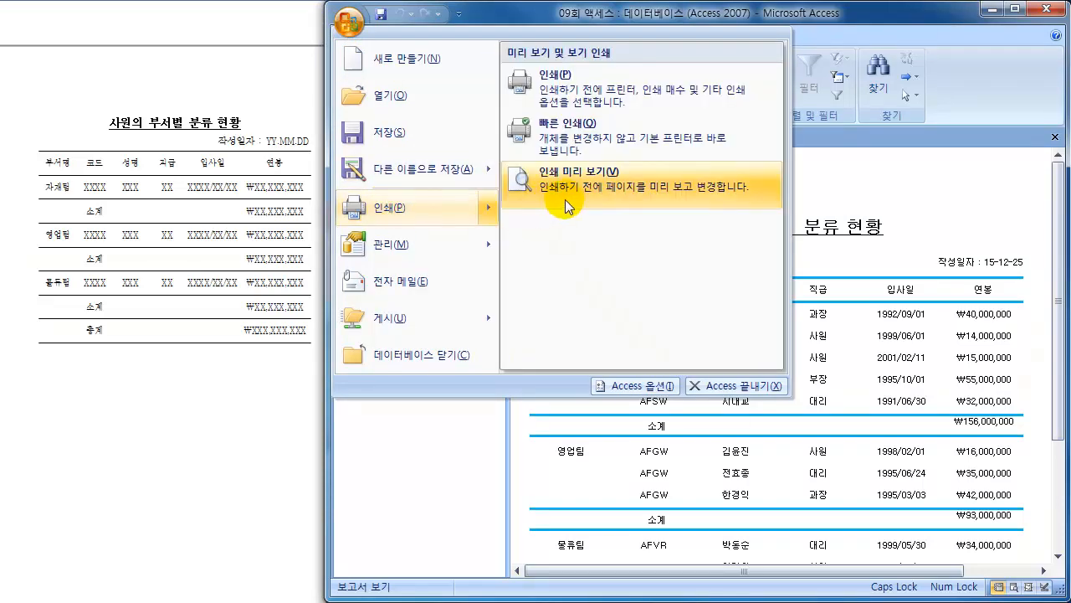
pyautogui.click(586, 182)
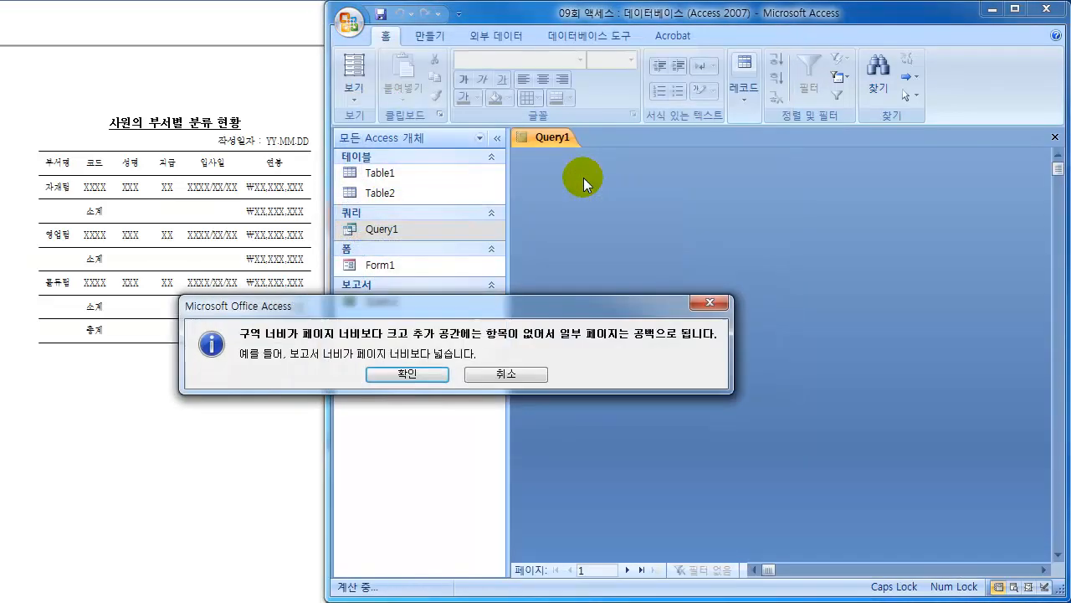
pyautogui.moveTo(473, 302); pyautogui.dragTo(606, 227)
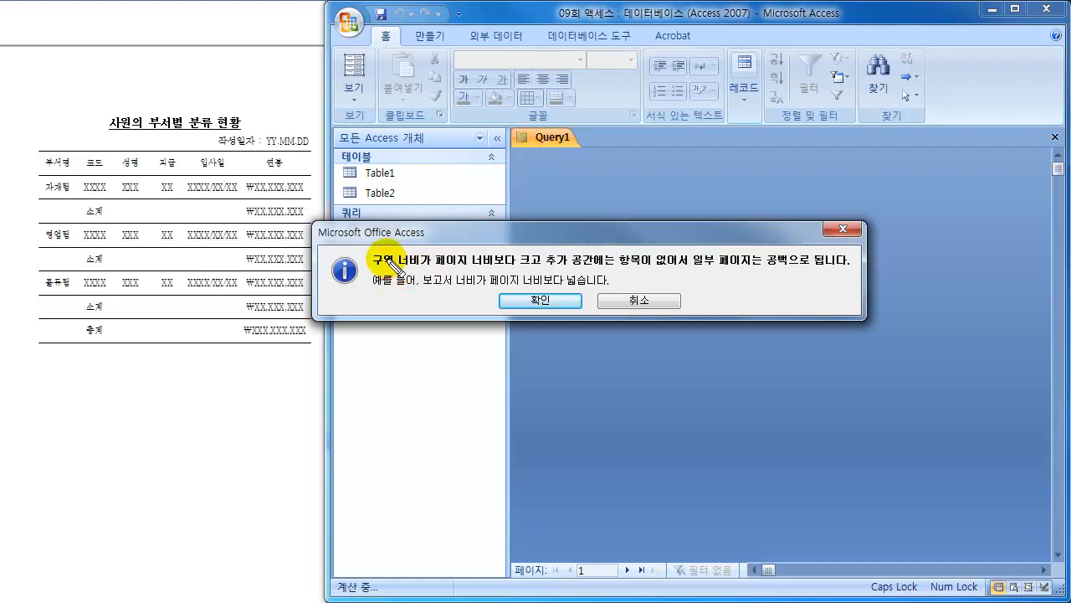
pyautogui.moveTo(369, 250); pyautogui.dragTo(376, 282)
pyautogui.moveTo(831, 246)
pyautogui.mouseDown()
pyautogui.moveTo(838, 289)
pyautogui.moveTo(827, 282)
pyautogui.mouseUp()
pyautogui.moveTo(478, 210)
pyautogui.mouseDown()
pyautogui.moveTo(469, 241)
pyautogui.moveTo(482, 243)
pyautogui.mouseUp()
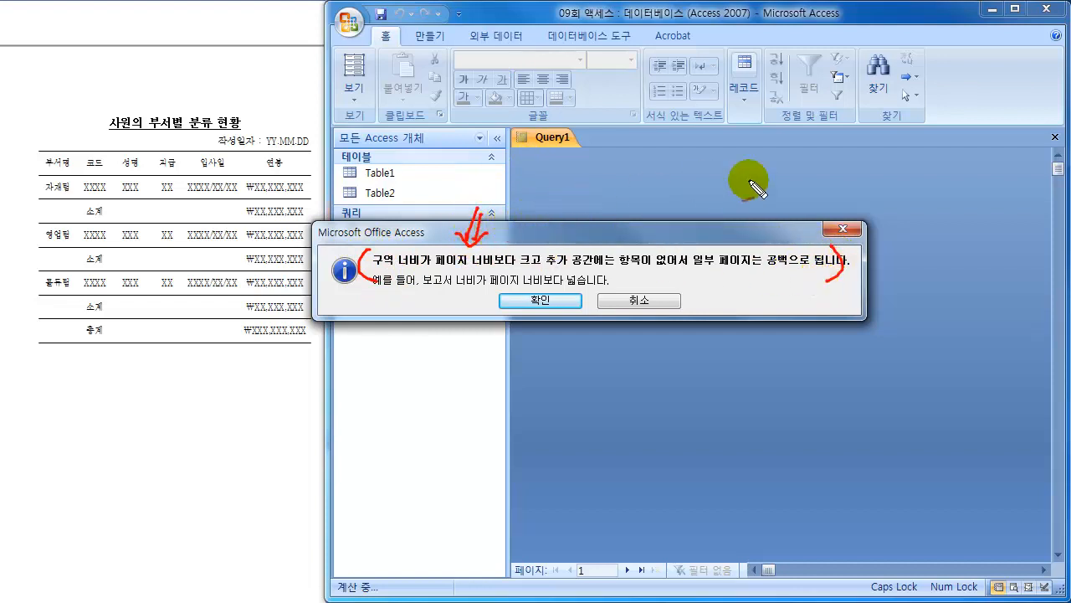
pyautogui.moveTo(921, 194)
pyautogui.mouseDown()
pyautogui.moveTo(939, 202)
pyautogui.moveTo(943, 294)
pyautogui.mouseUp()
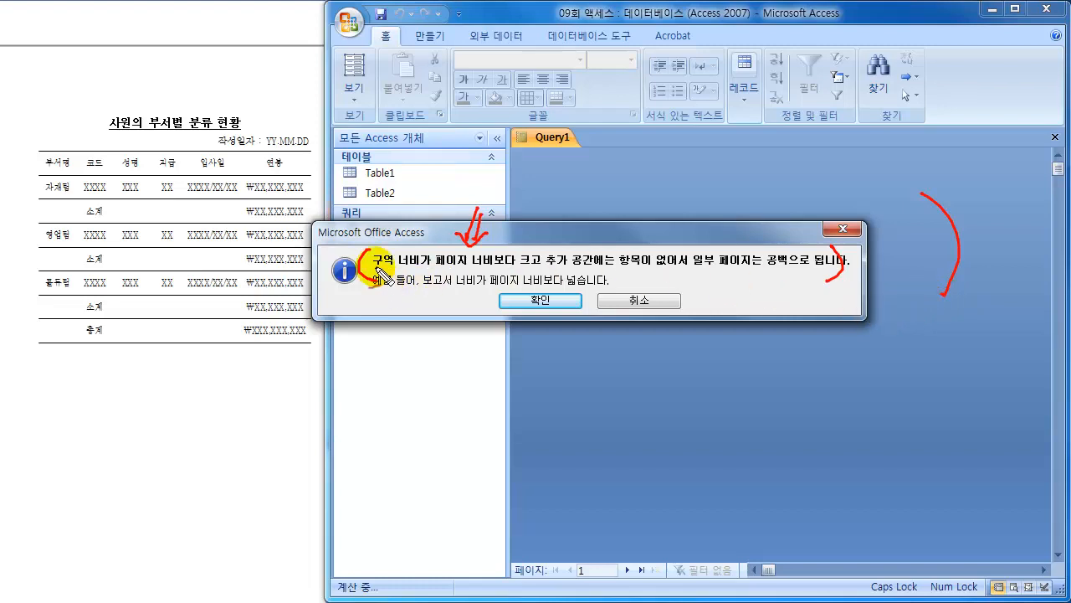
pyautogui.moveTo(381, 273); pyautogui.dragTo(844, 270)
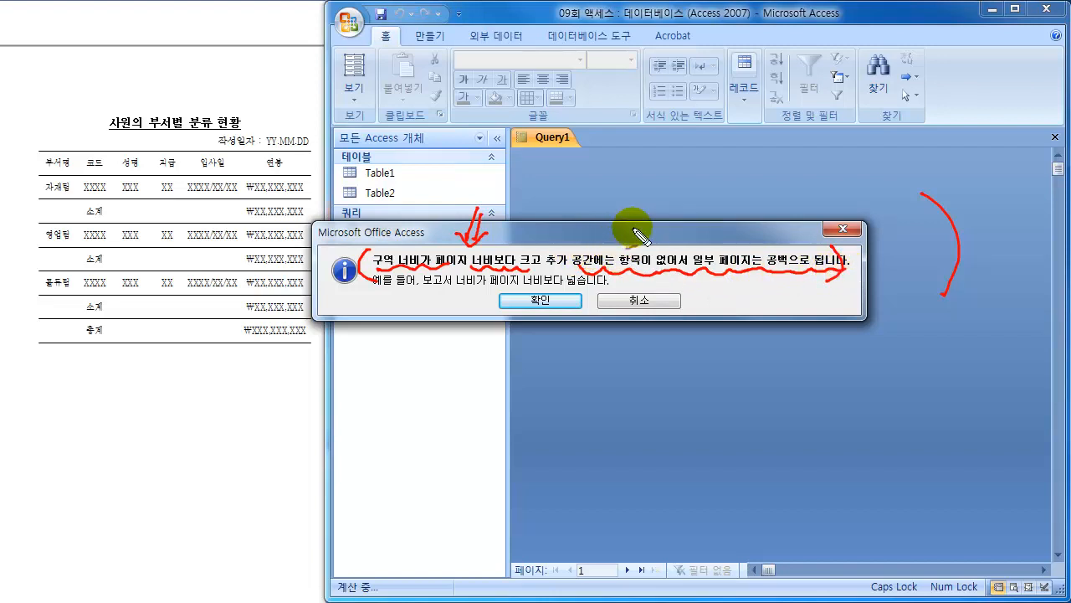
pyautogui.press('Escape')
pyautogui.click(657, 303)
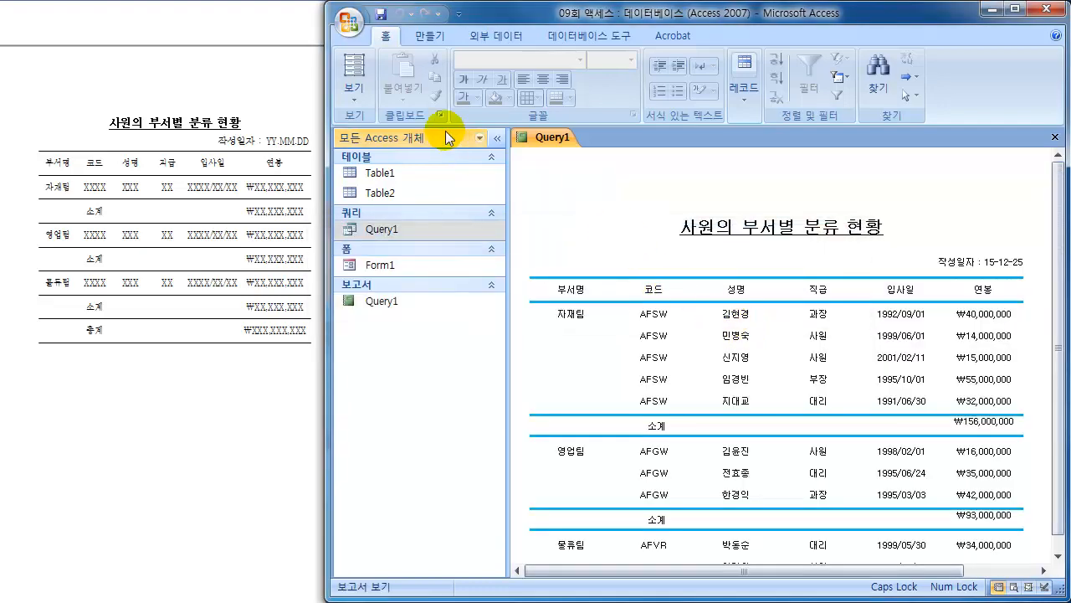
# - Open the report in Design view and narrow it to about 15.6 cm, flush with the outer edge of the 연봉 controls
pyautogui.click(355, 97)
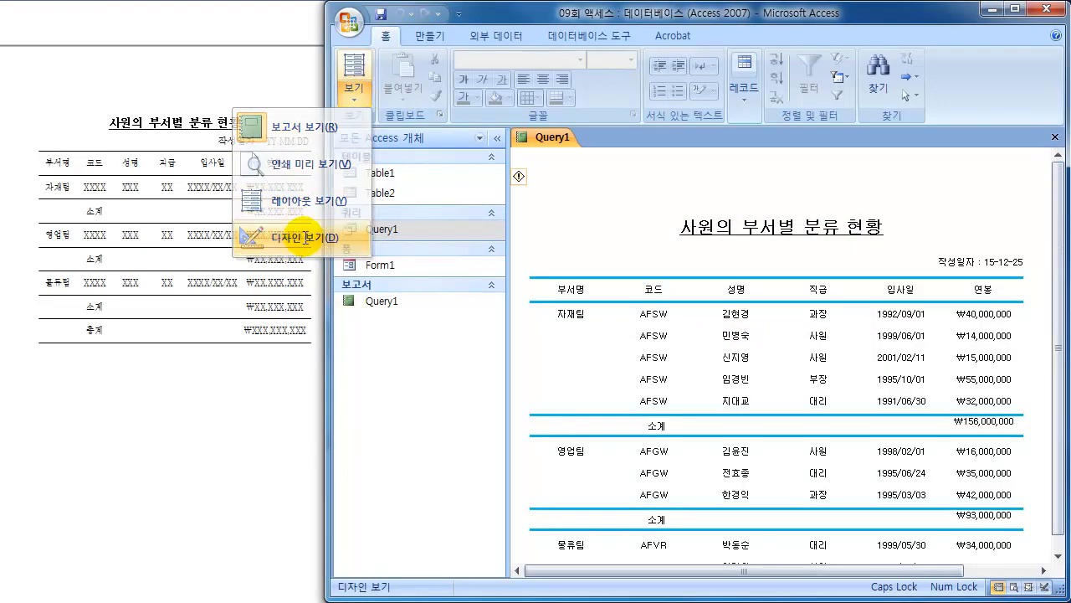
pyautogui.click(310, 237)
pyautogui.moveTo(785, 573); pyautogui.dragTo(904, 580)
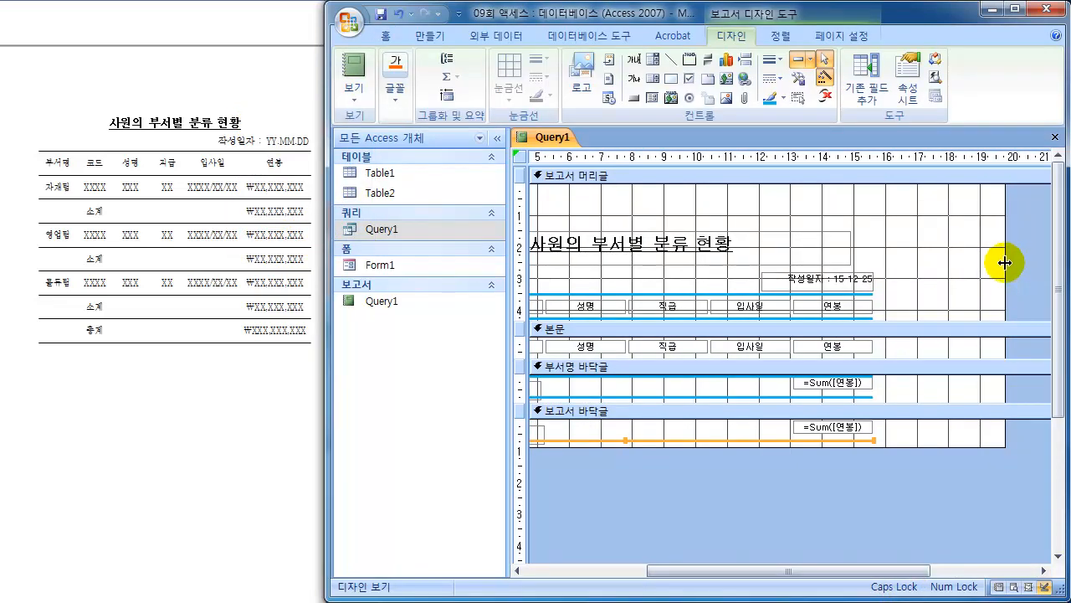
pyautogui.moveTo(1006, 264); pyautogui.dragTo(1038, 248)
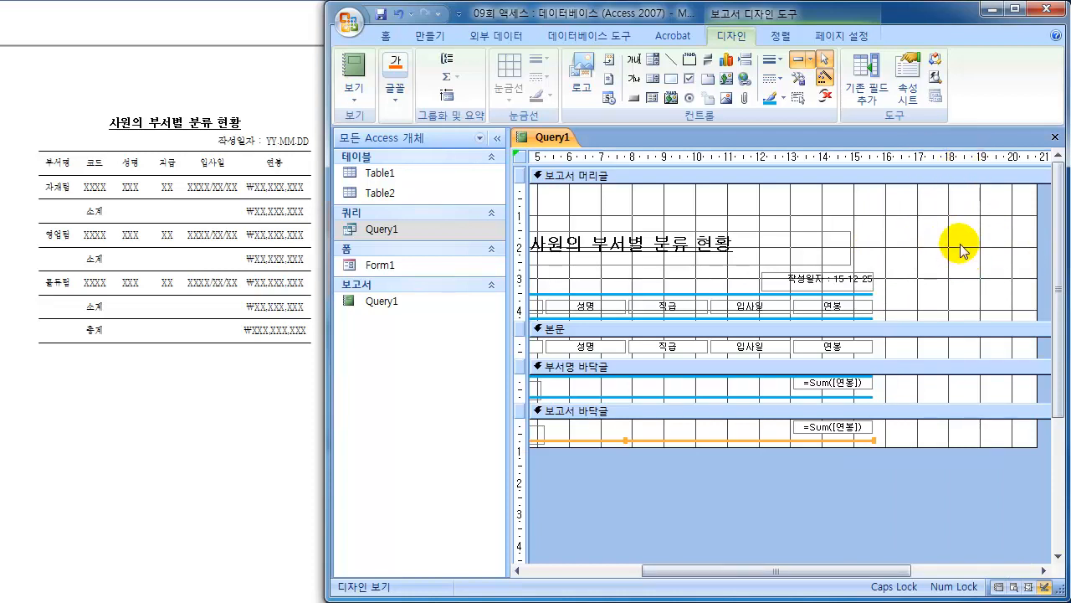
pyautogui.moveTo(1005, 206)
pyautogui.mouseDown()
pyautogui.moveTo(981, 398)
pyautogui.moveTo(1045, 304)
pyautogui.moveTo(1005, 211)
pyautogui.moveTo(975, 383)
pyautogui.moveTo(1045, 275)
pyautogui.moveTo(971, 265)
pyautogui.moveTo(979, 358)
pyautogui.mouseUp()
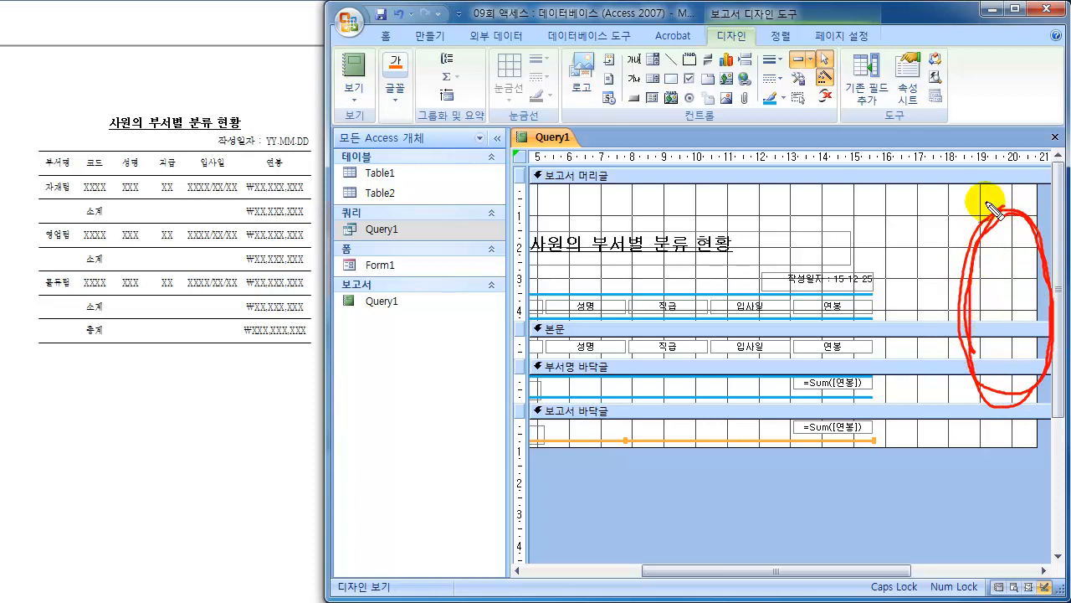
pyautogui.press('Escape')
pyautogui.click(976, 259)
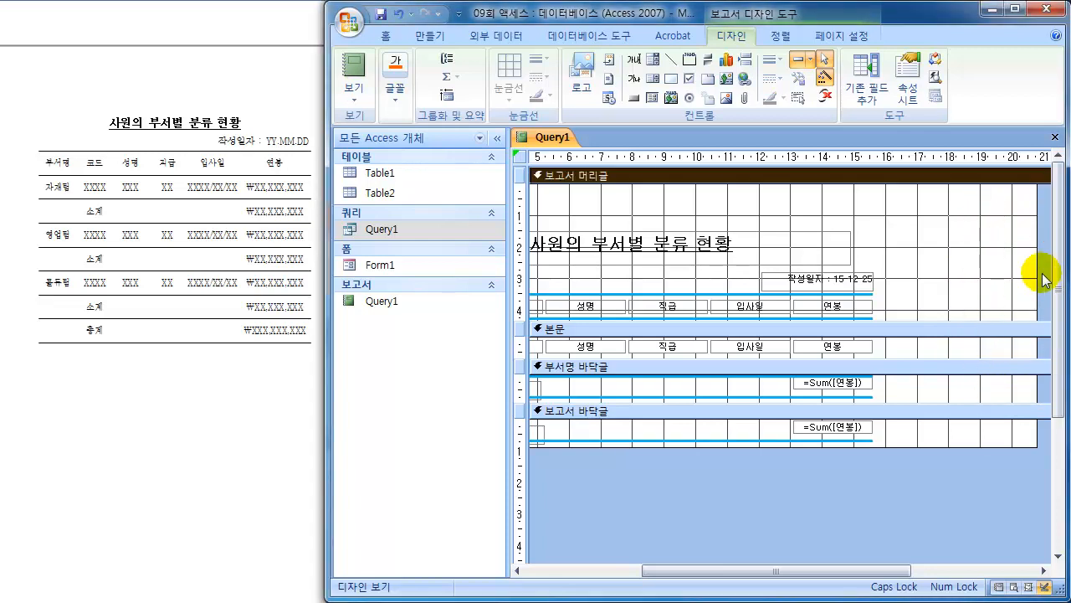
pyautogui.moveTo(1037, 274); pyautogui.dragTo(874, 270)
pyautogui.moveTo(844, 577); pyautogui.dragTo(631, 554)
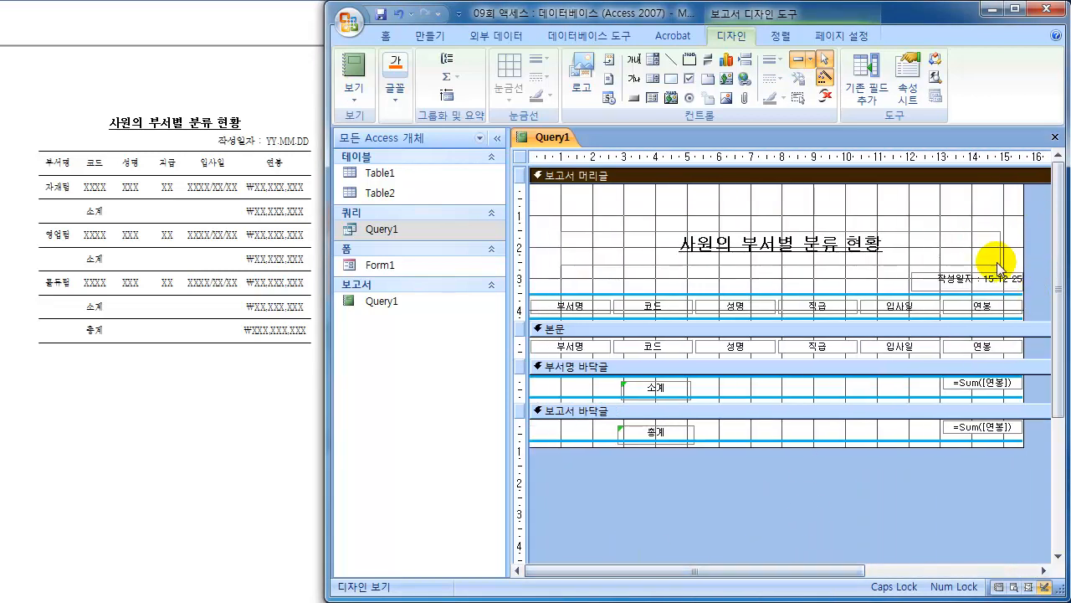
# - Display the report in Report view, open its print preview and fit the whole page in view
pyautogui.click(358, 92)
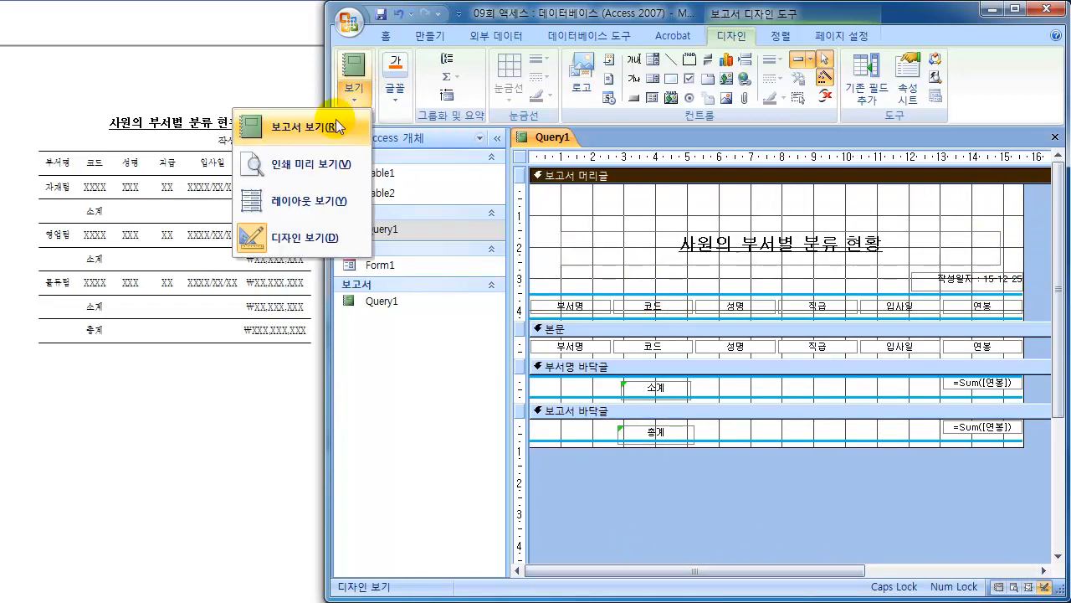
pyautogui.click(333, 133)
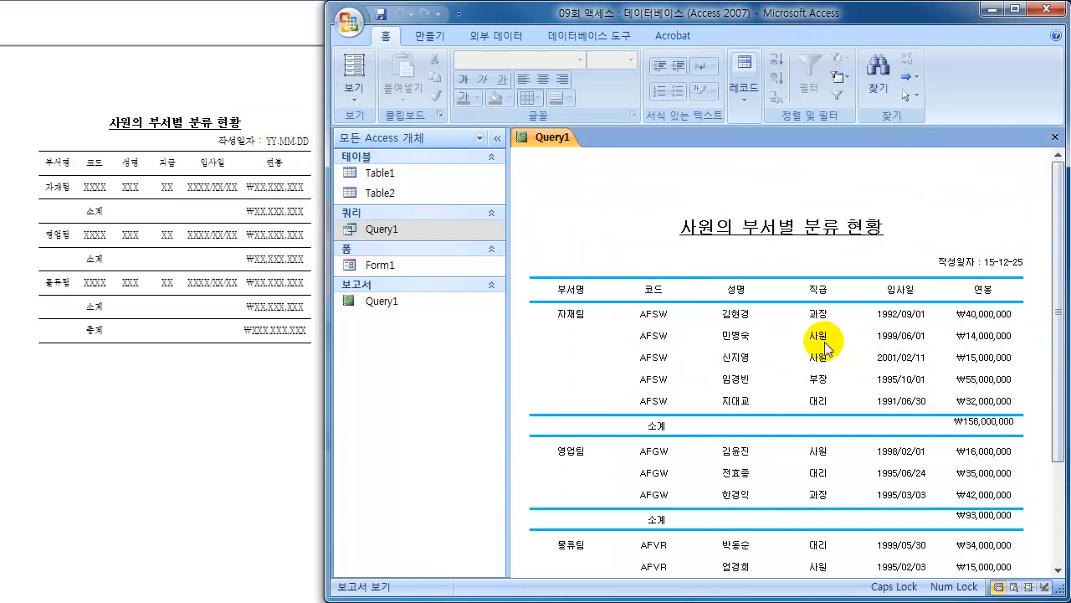
pyautogui.click(349, 28)
pyautogui.moveTo(416, 212)
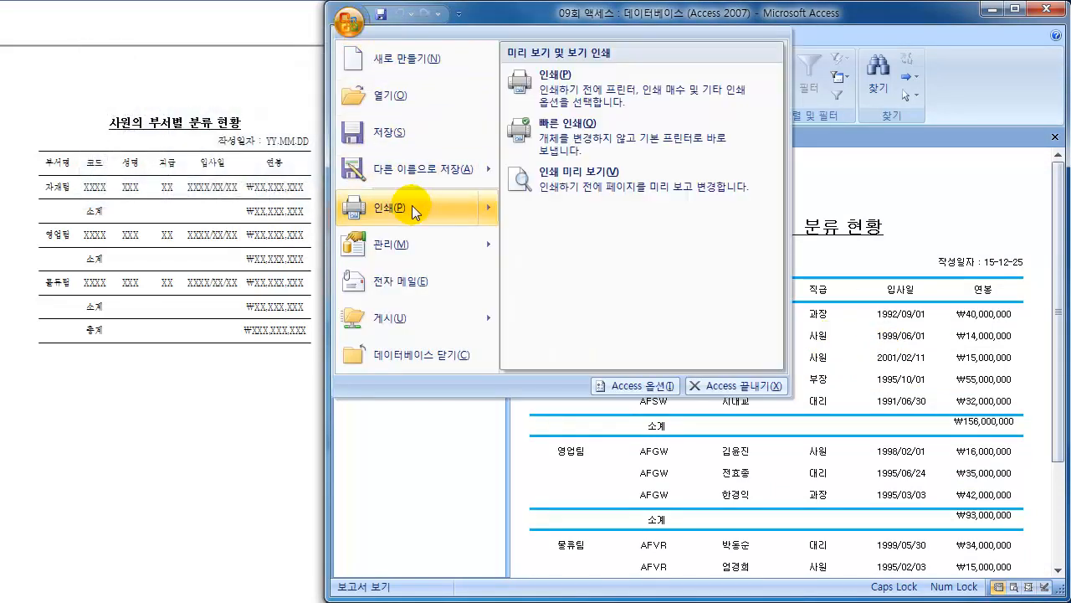
pyautogui.click(568, 191)
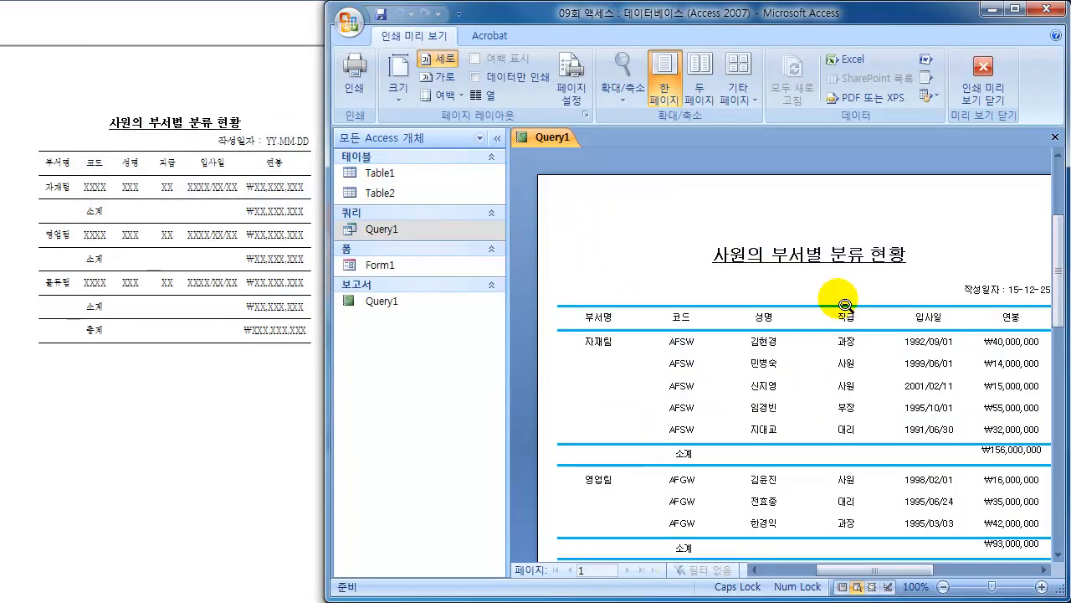
pyautogui.click(811, 364)
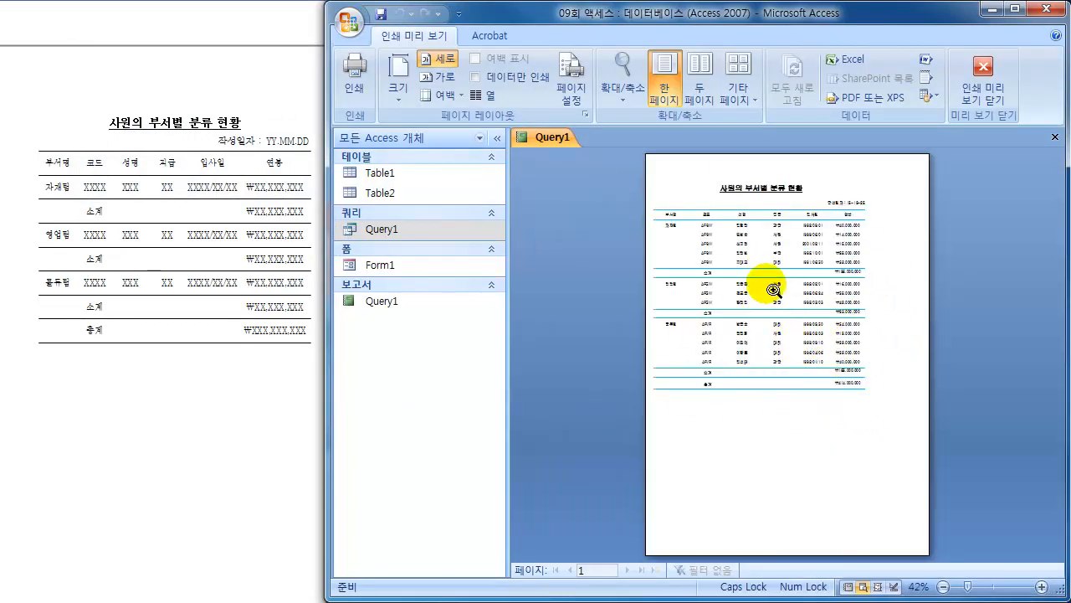
# - Set the report's page margins to 60 mm at the top and 30 mm on the left
pyautogui.click(572, 79)
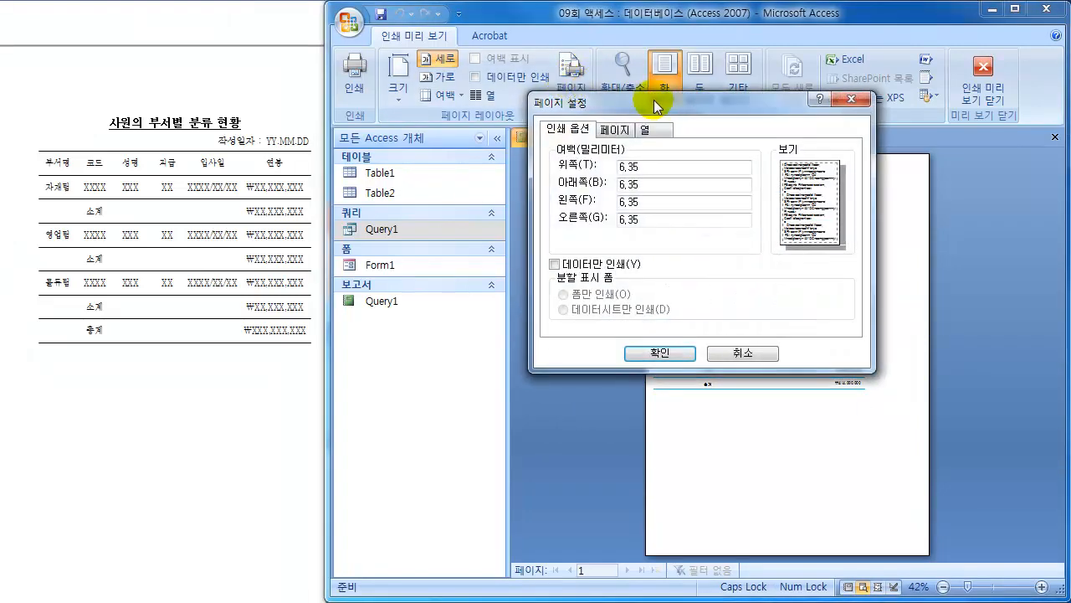
pyautogui.moveTo(654, 99); pyautogui.dragTo(417, 152)
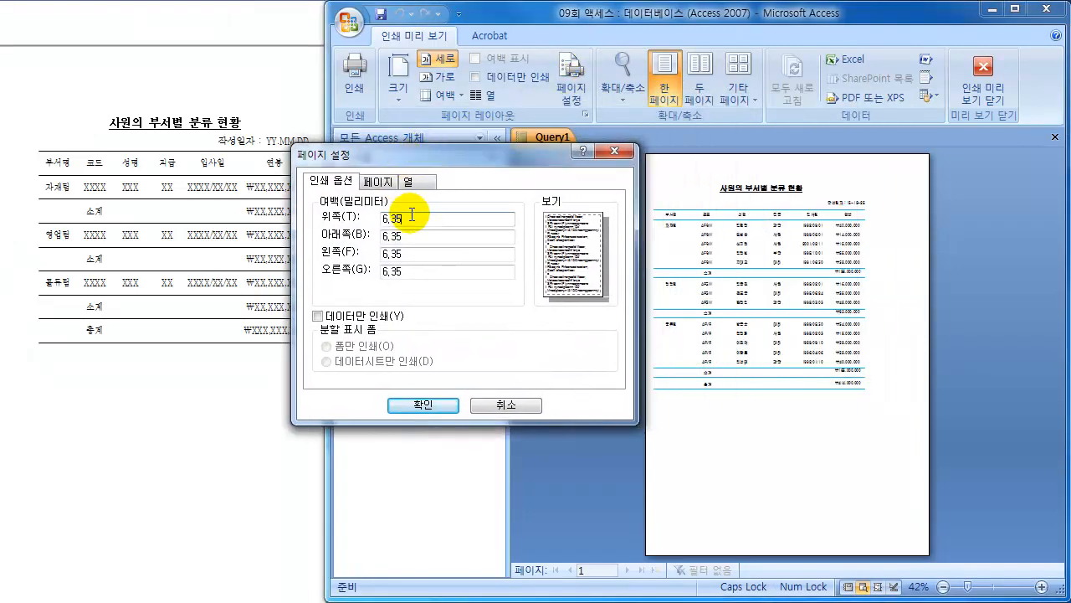
pyautogui.moveTo(412, 215); pyautogui.dragTo(230, 213)
pyautogui.write('60')
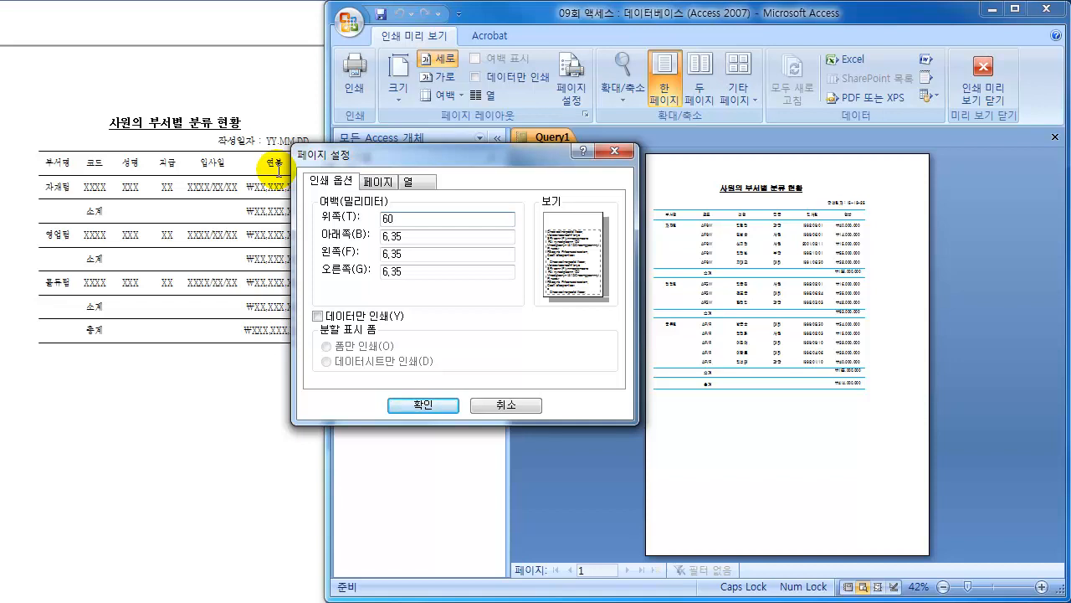
pyautogui.press('BackSpace')
pyautogui.press('BackSpace')
pyautogui.write('50')
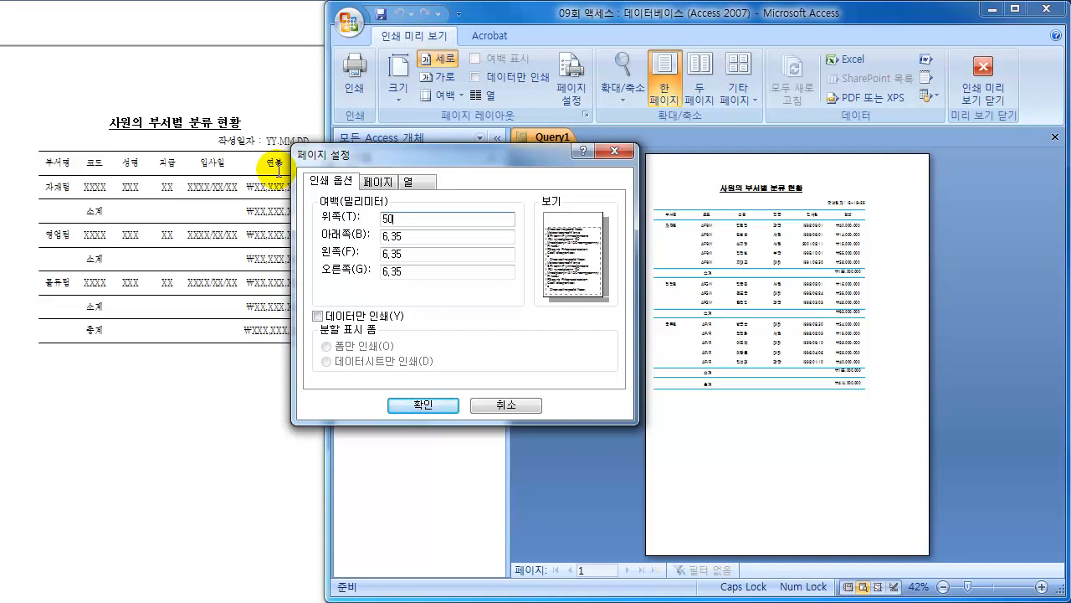
pyautogui.press('BackSpace')
pyautogui.press('BackSpace')
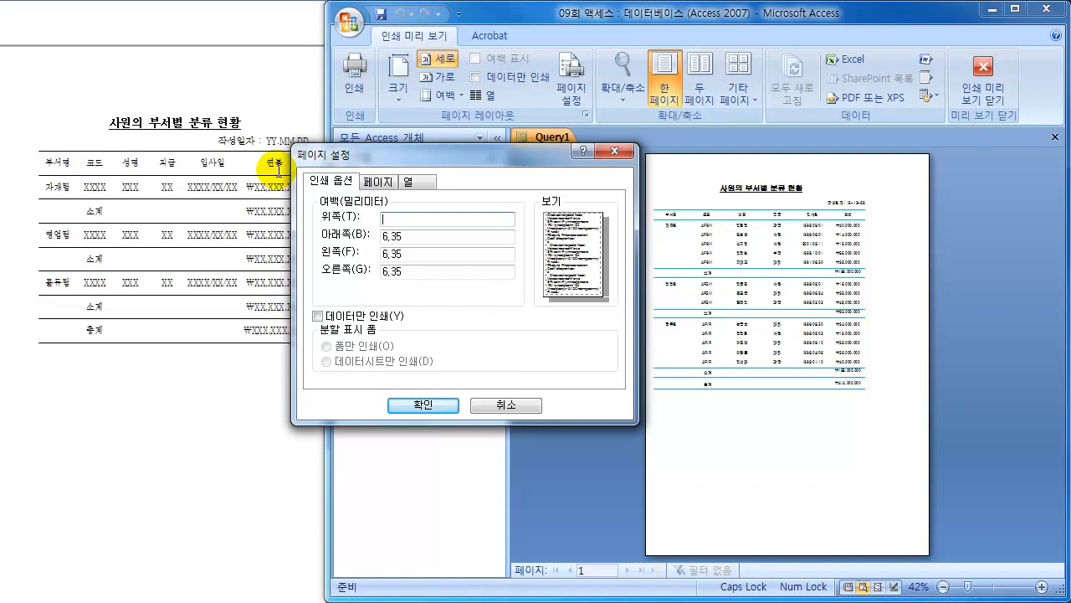
pyautogui.write('60')
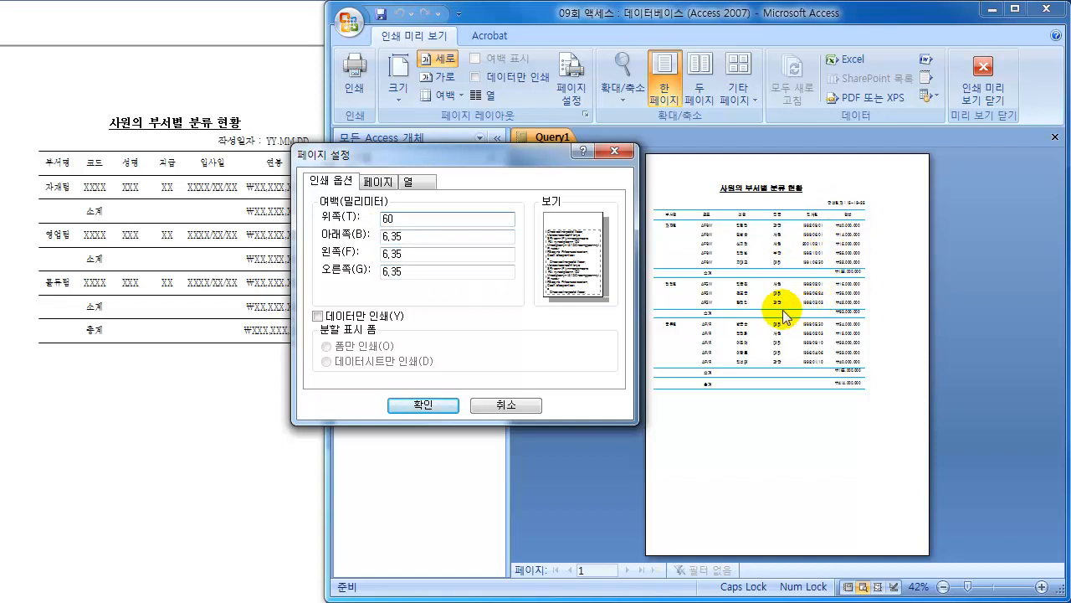
pyautogui.moveTo(425, 255); pyautogui.dragTo(108, 253)
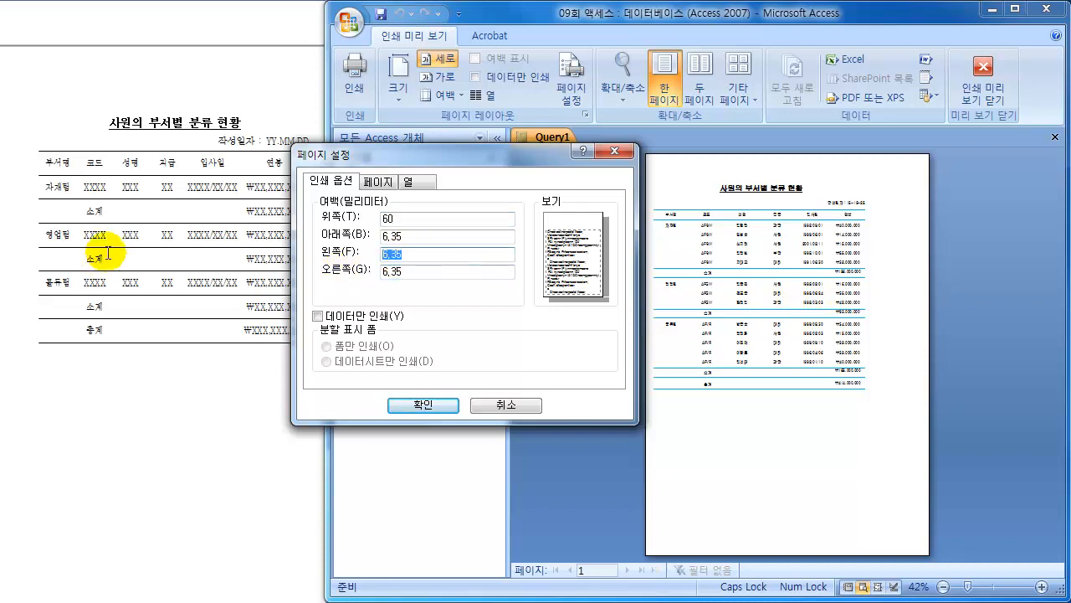
pyautogui.write('30')
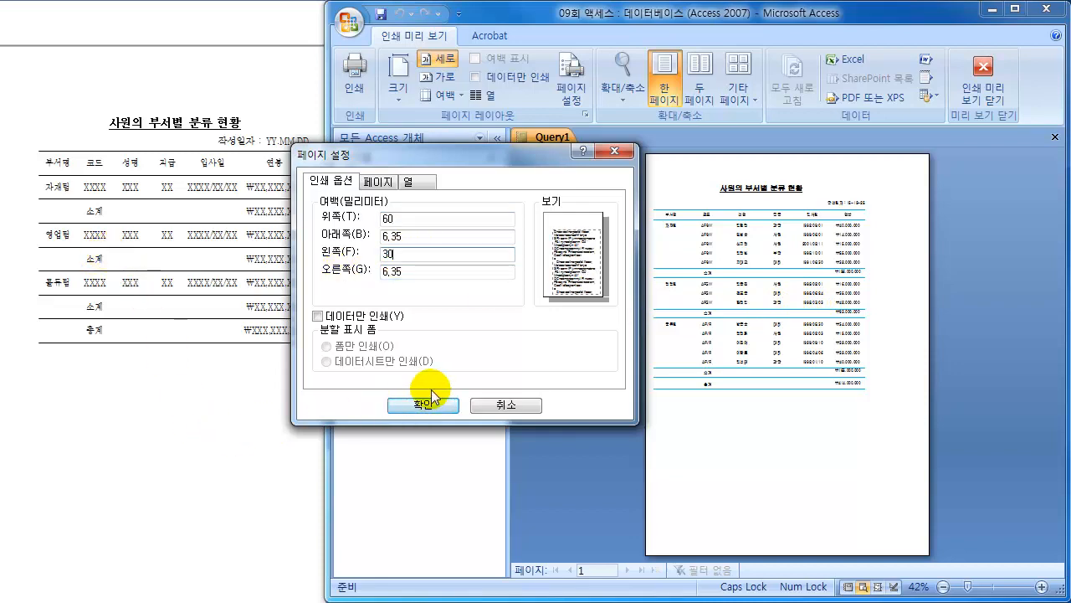
pyautogui.click(427, 403)
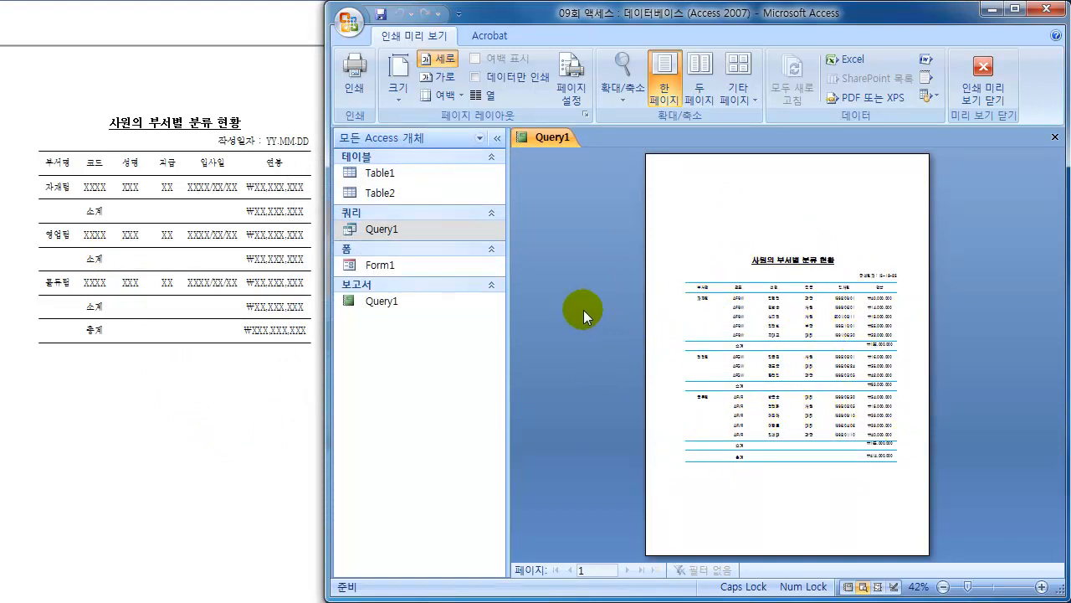
# - Close the print preview, save the report and exit the program
pyautogui.click(981, 83)
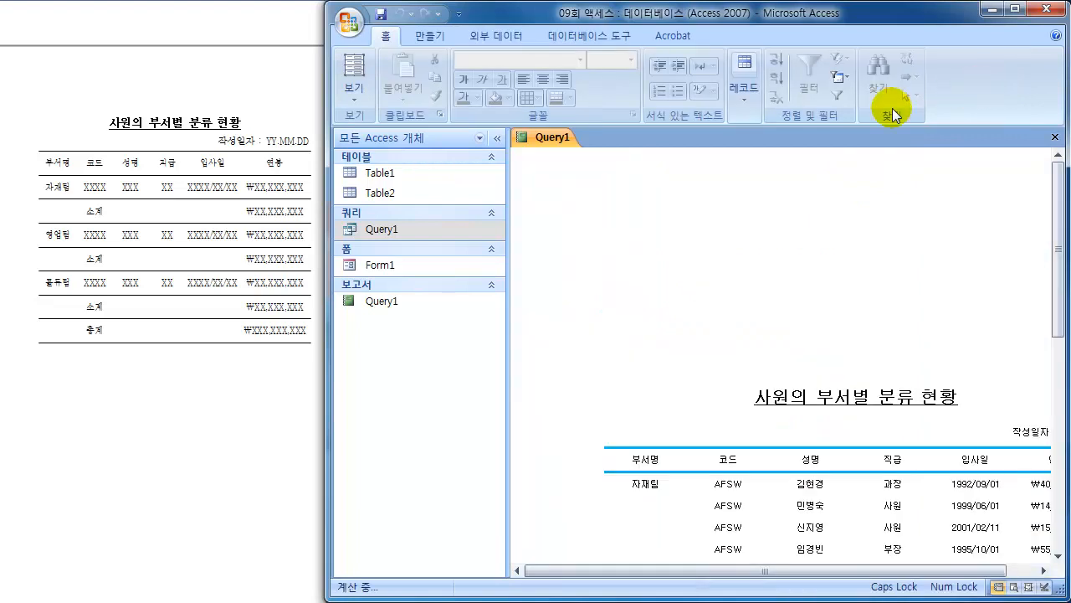
pyautogui.click(377, 16)
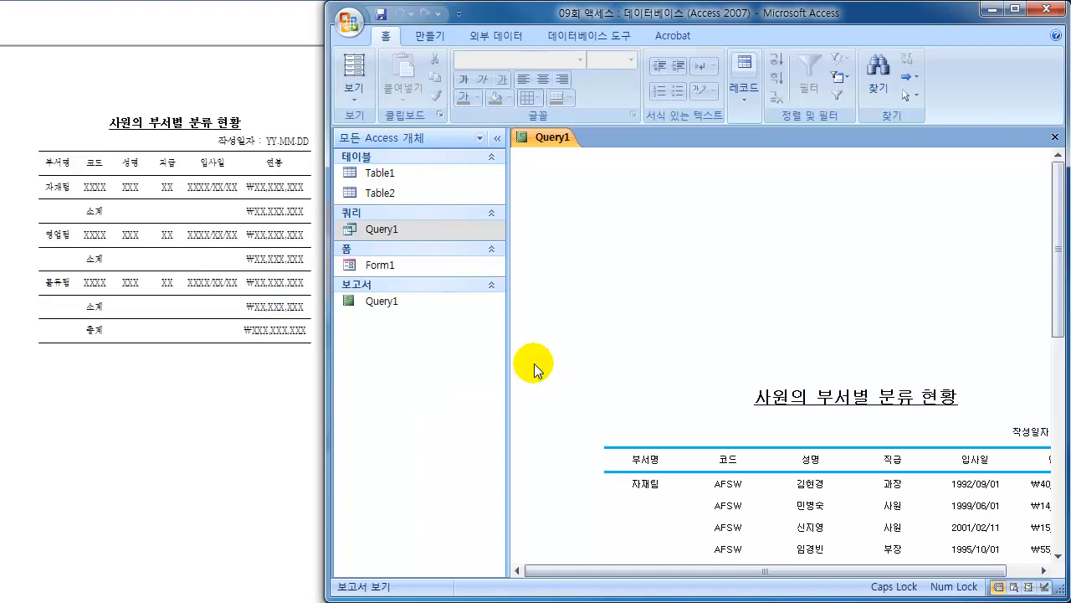
pyautogui.click(1047, 11)
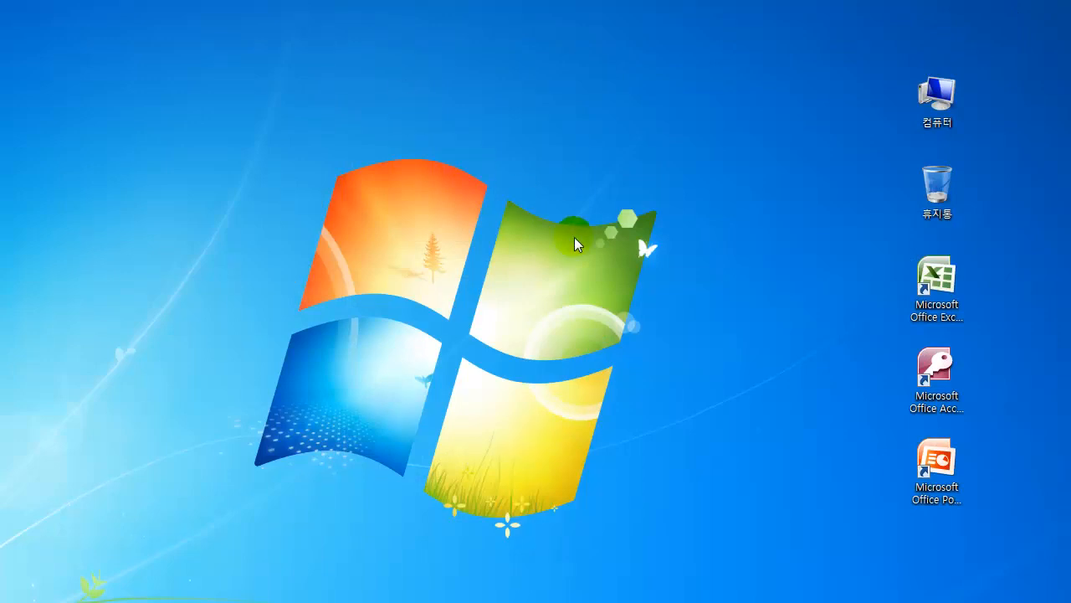
pyautogui.hotkey('ctrl', 'shift', 'd')
pyautogui.moveTo(825, 328)
pyautogui.mouseDown()
pyautogui.moveTo(822, 359)
pyautogui.moveTo(836, 328)
pyautogui.mouseUp()
pyautogui.moveTo(829, 342)
pyautogui.mouseDown()
pyautogui.moveTo(843, 337)
pyautogui.moveTo(840, 349)
pyautogui.mouseUp()
pyautogui.moveTo(859, 328); pyautogui.dragTo(860, 347)
pyautogui.moveTo(846, 351); pyautogui.dragTo(868, 363)
pyautogui.moveTo(932, 318)
pyautogui.mouseDown()
pyautogui.moveTo(950, 270)
pyautogui.moveTo(916, 343)
pyautogui.moveTo(978, 390)
pyautogui.moveTo(916, 425)
pyautogui.mouseUp()
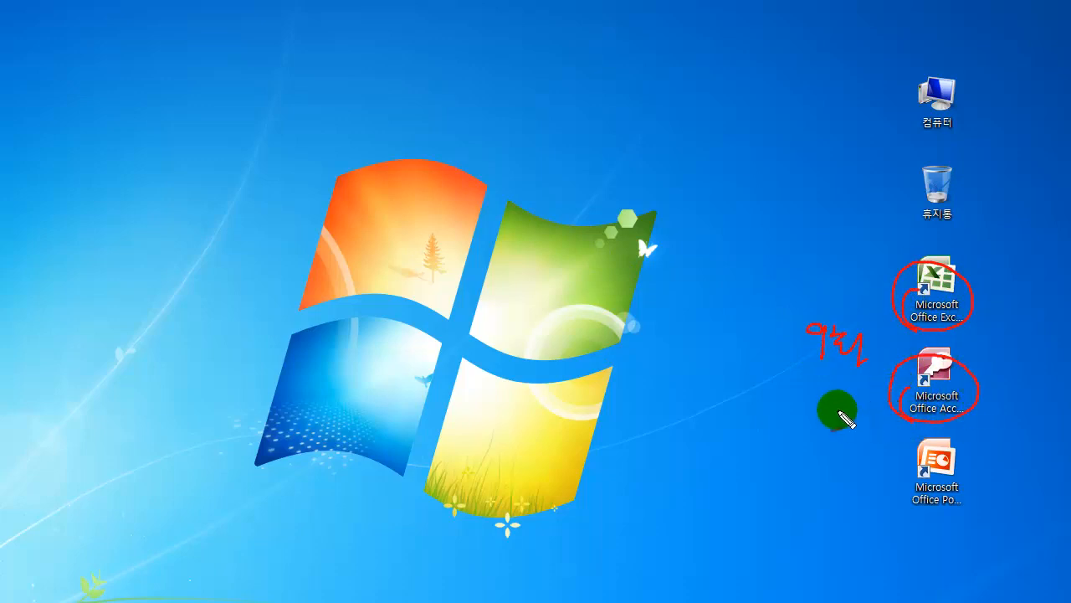
pyautogui.moveTo(834, 408)
pyautogui.mouseDown()
pyautogui.moveTo(879, 467)
pyautogui.moveTo(979, 473)
pyautogui.moveTo(890, 503)
pyautogui.mouseUp()
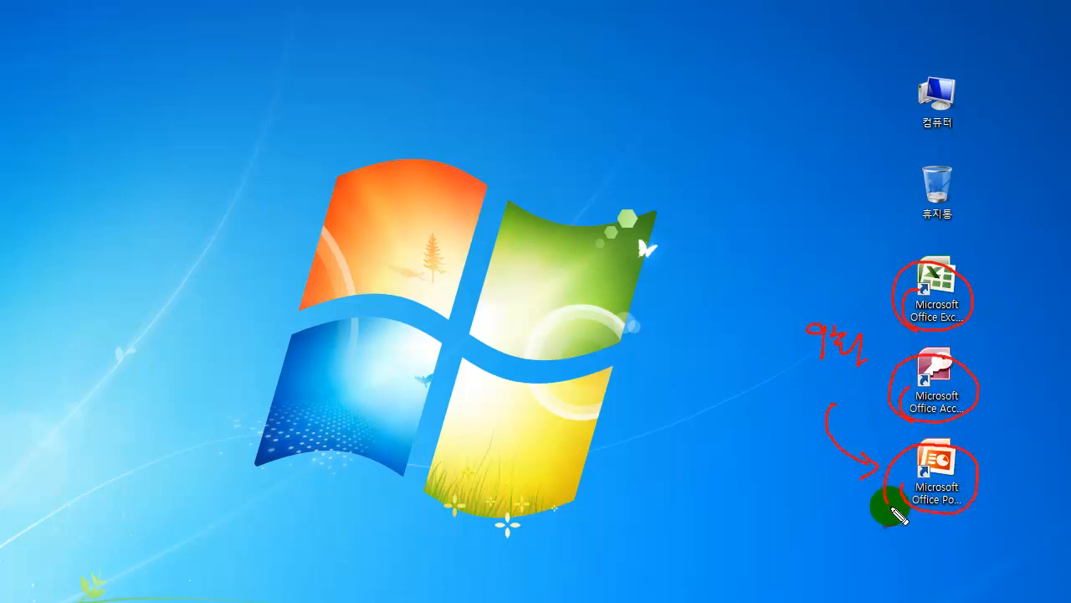